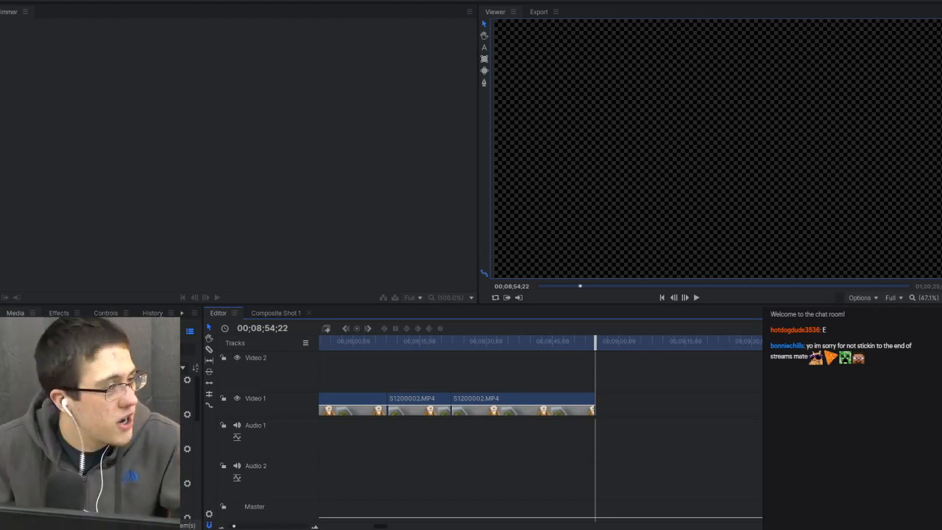
Compare the footage about one minute into the timeline with the footage near its end, around 00;08;14 to 00;08;46.
{"action": "left_click", "coordinate": [415, 344]}
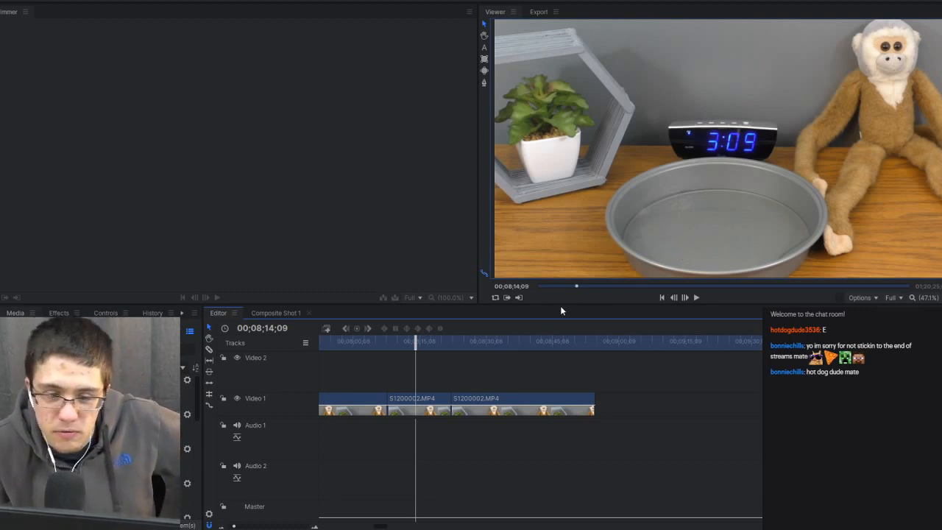
{"action": "scroll", "coordinate": [485, 382], "scroll_direction": "left", "scroll_amount": 10}
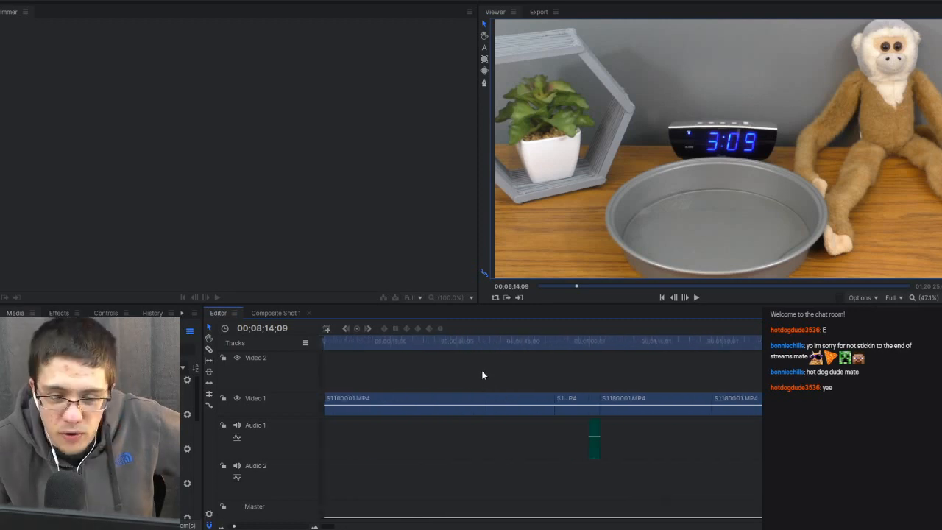
{"action": "left_click", "coordinate": [634, 342]}
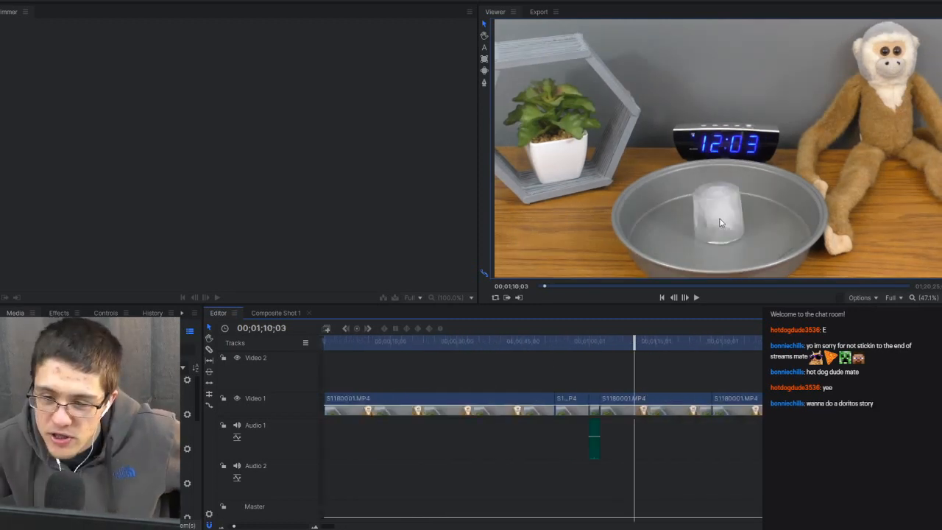
{"action": "scroll", "coordinate": [689, 387], "scroll_direction": "right", "scroll_amount": 5}
{"action": "scroll", "coordinate": [689, 392], "scroll_direction": "right", "scroll_amount": 5}
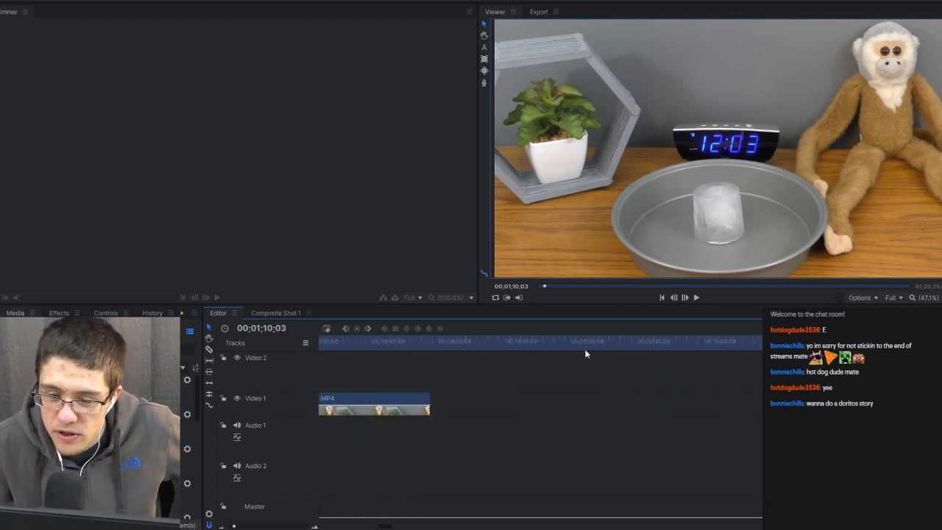
{"action": "left_click", "coordinate": [393, 342]}
{"action": "scroll", "coordinate": [545, 358], "scroll_direction": "left", "scroll_amount": 5}
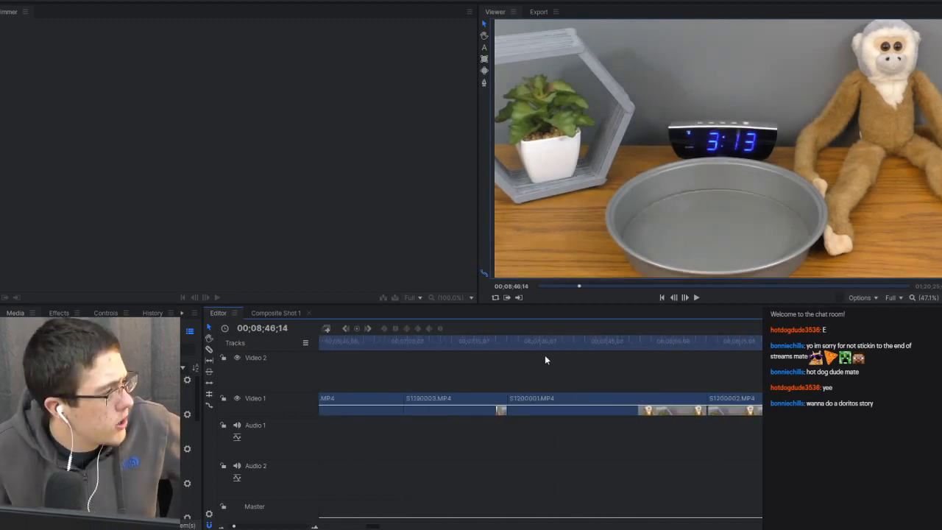
{"action": "scroll", "coordinate": [544, 355], "scroll_direction": "left", "scroll_amount": 5}
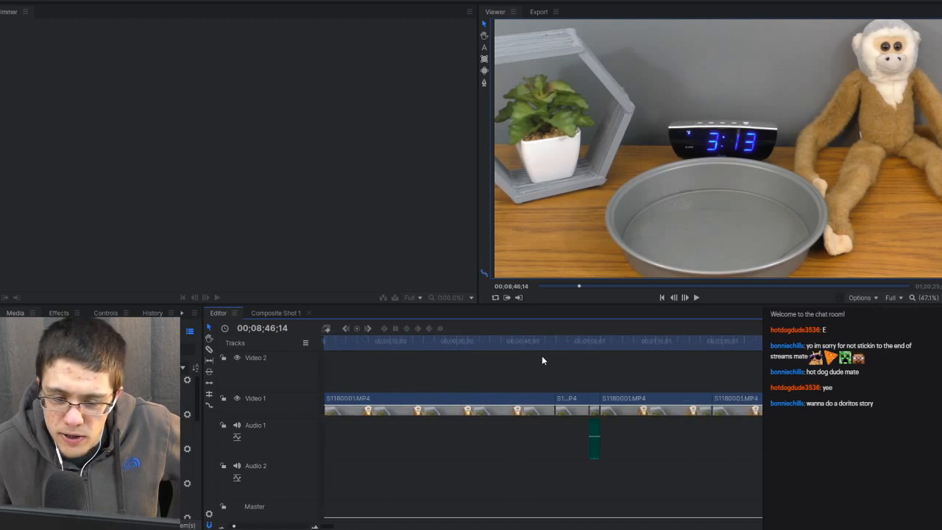
{"action": "left_click", "coordinate": [615, 342]}
{"action": "scroll", "coordinate": [611, 364], "scroll_direction": "right", "scroll_amount": 10}
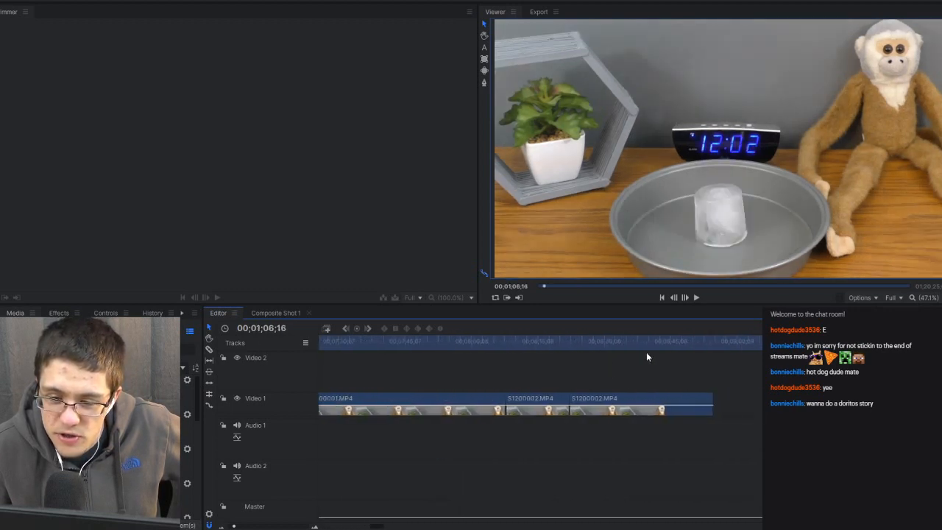
{"action": "left_click", "coordinate": [641, 344]}
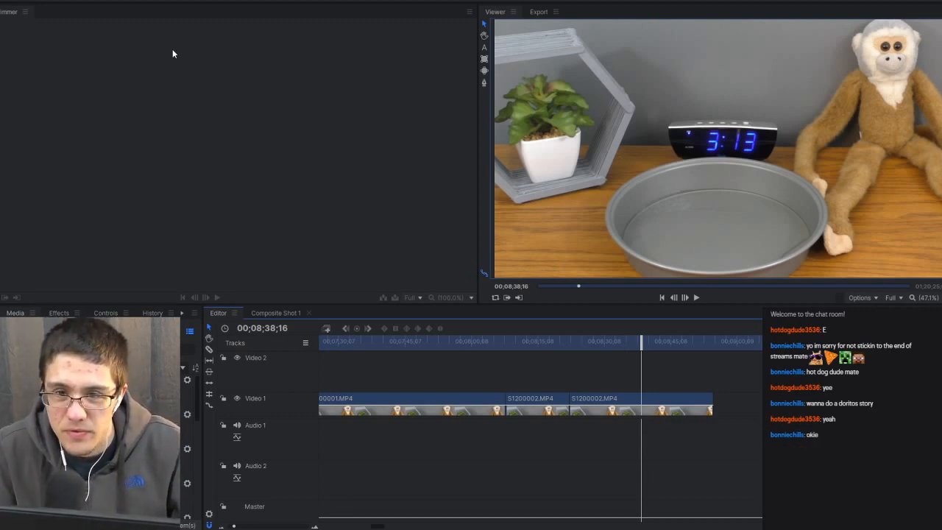
Dock the Trimmer panel beside the Viewer and Export panels, and place the Media panel in its own frame next to them.
{"action": "left_click_drag", "start_coordinate": [7, 13], "coordinate": [537, 16]}
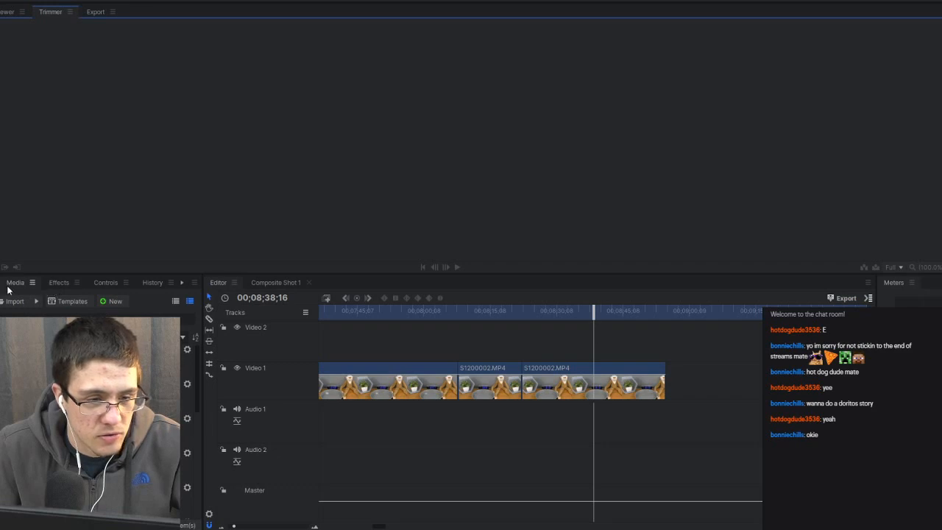
{"action": "left_click_drag", "start_coordinate": [15, 284], "coordinate": [436, 142]}
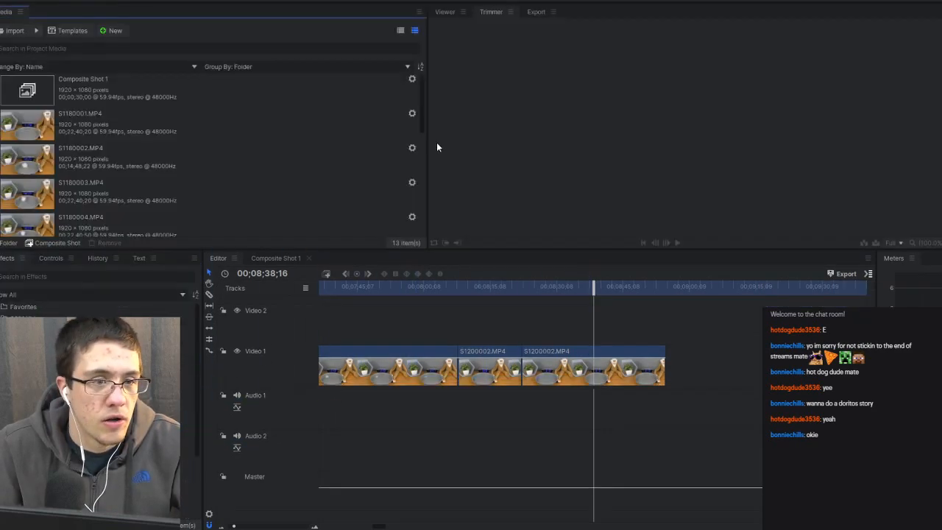
Group the Effects, Controls, History and Text panels into the same frame as the Media panel.
{"action": "left_click_drag", "start_coordinate": [30, 243], "coordinate": [49, 67]}
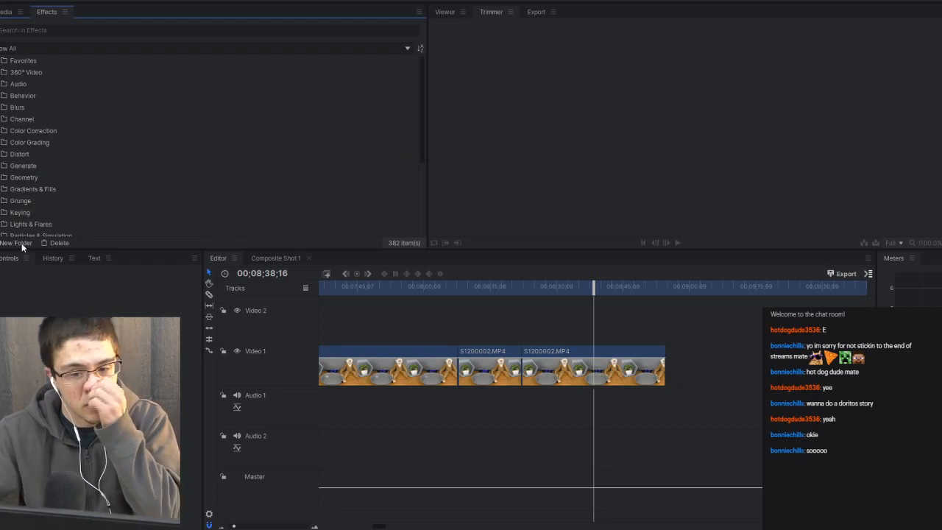
{"action": "left_click_drag", "start_coordinate": [10, 259], "coordinate": [93, 13]}
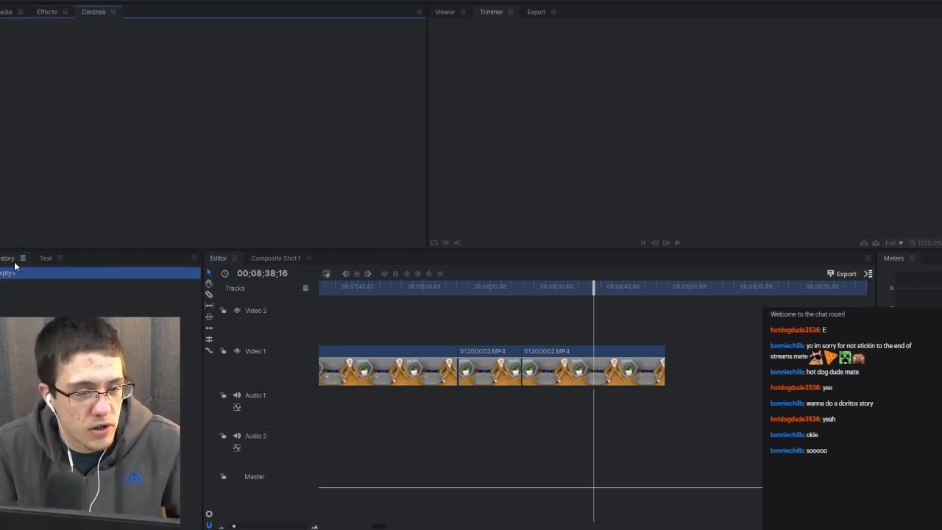
{"action": "left_click_drag", "start_coordinate": [15, 266], "coordinate": [131, 30]}
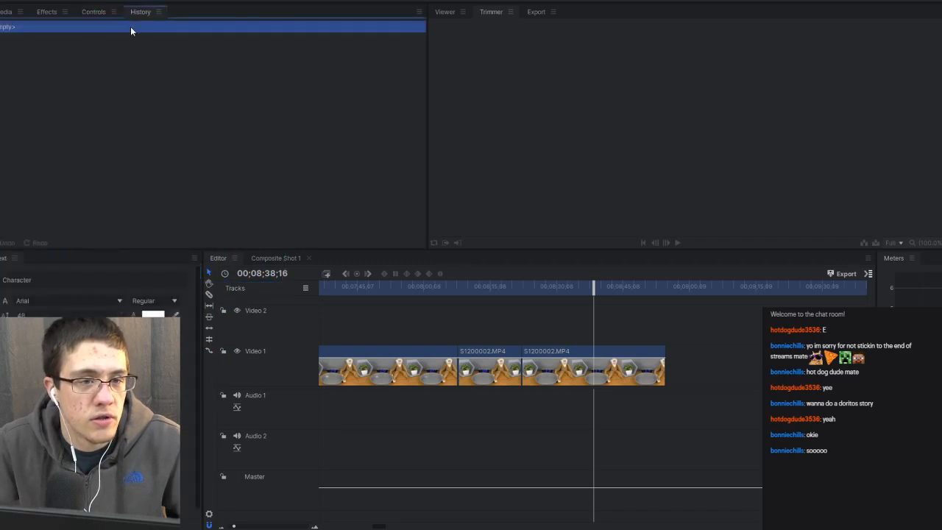
{"action": "left_click_drag", "start_coordinate": [5, 254], "coordinate": [178, 12]}
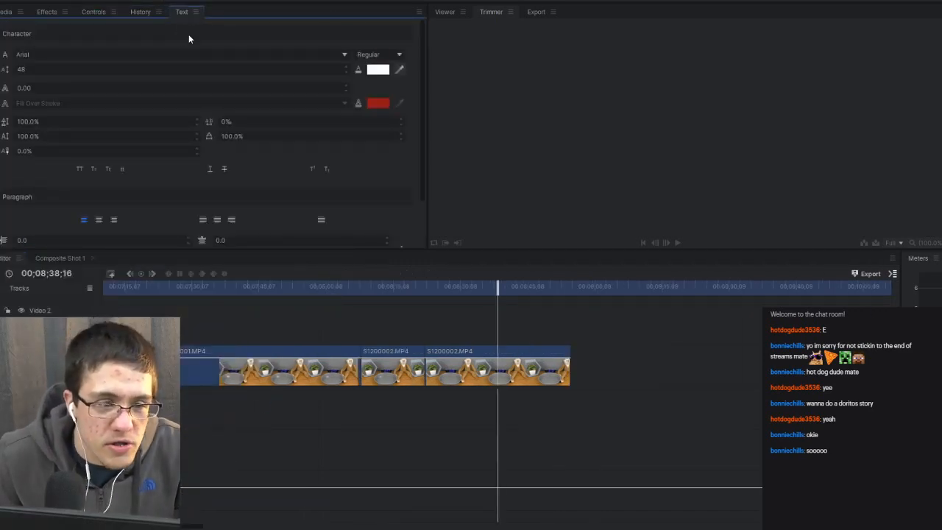
{"action": "left_click", "coordinate": [274, 135]}
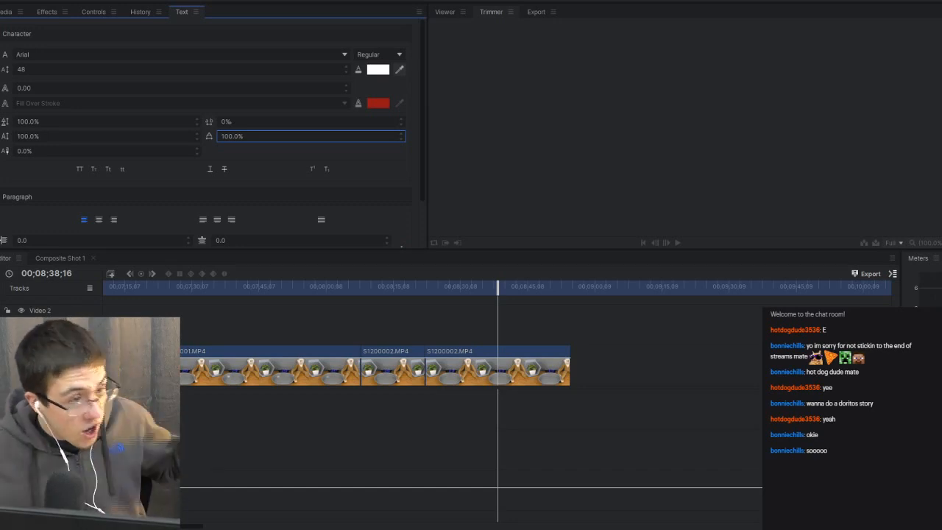
Bring the Media panel and the Viewer to the front of their panel groups.
{"action": "left_click", "coordinate": [11, 12]}
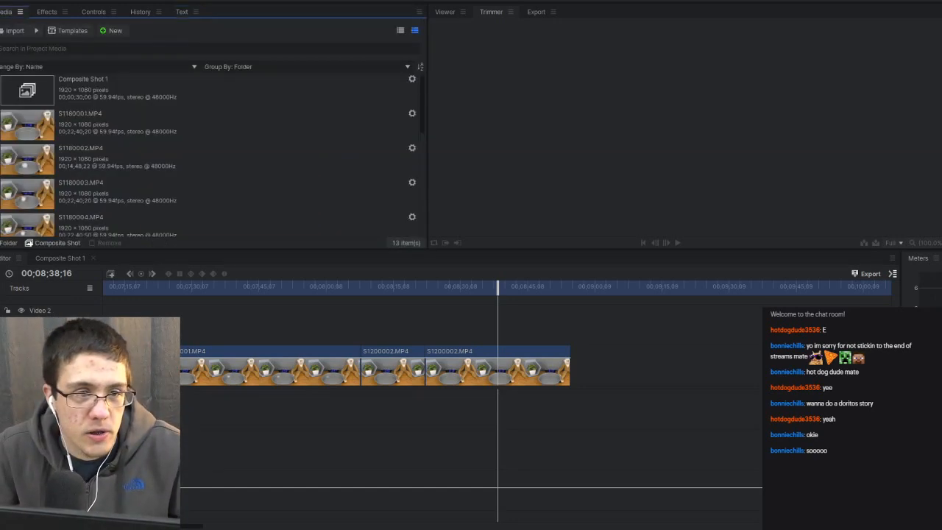
{"action": "left_click", "coordinate": [460, 15]}
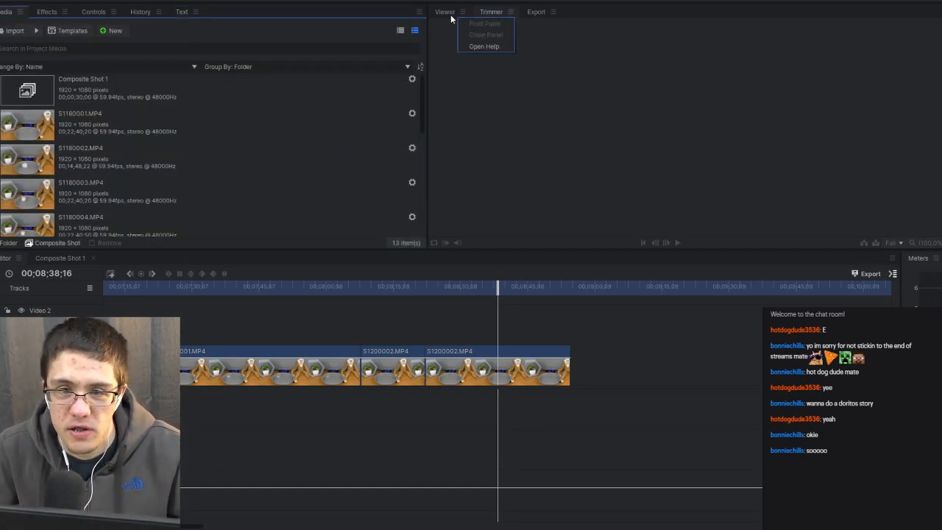
{"action": "left_click", "coordinate": [443, 33]}
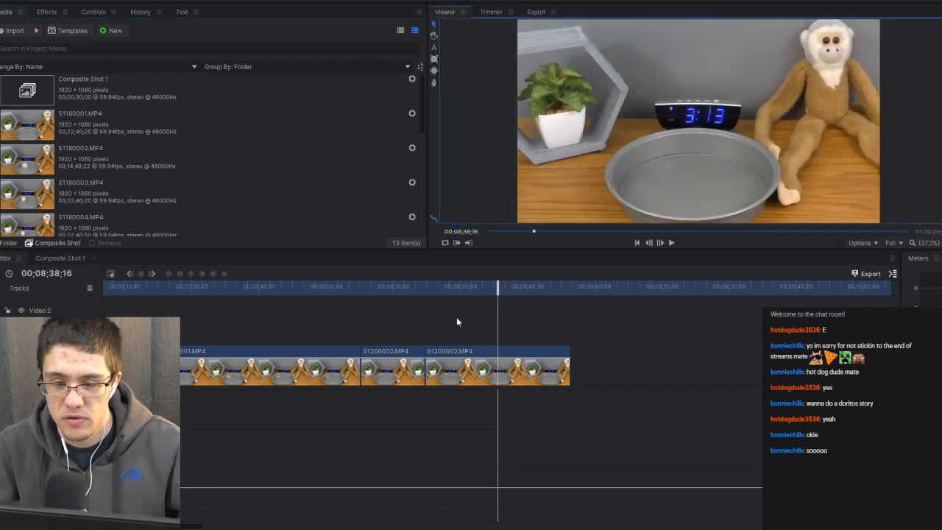
Check the computer's memory usage in Task Manager and move its window out of the editor's way.
{"action": "scroll", "coordinate": [473, 354], "scroll_direction": "left", "scroll_amount": 10}
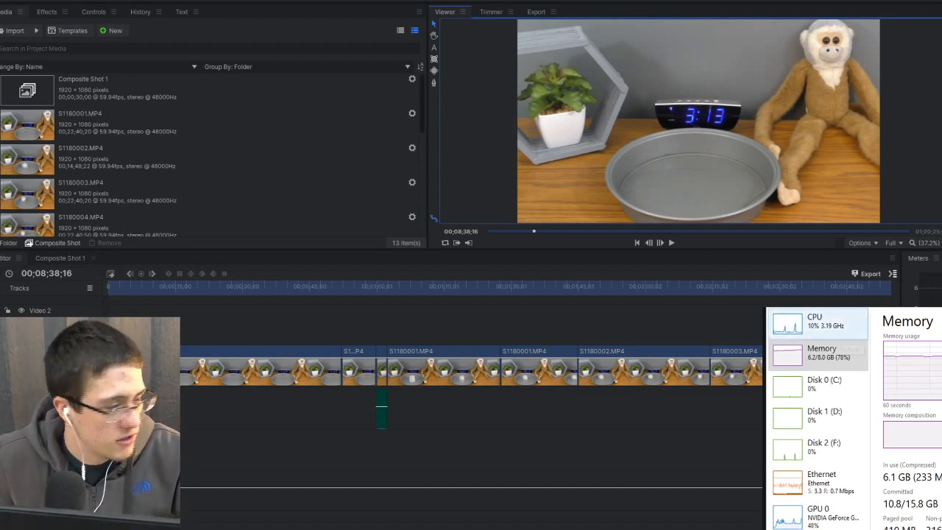
{"action": "left_click_drag", "start_coordinate": [589, 195], "coordinate": [458, 162]}
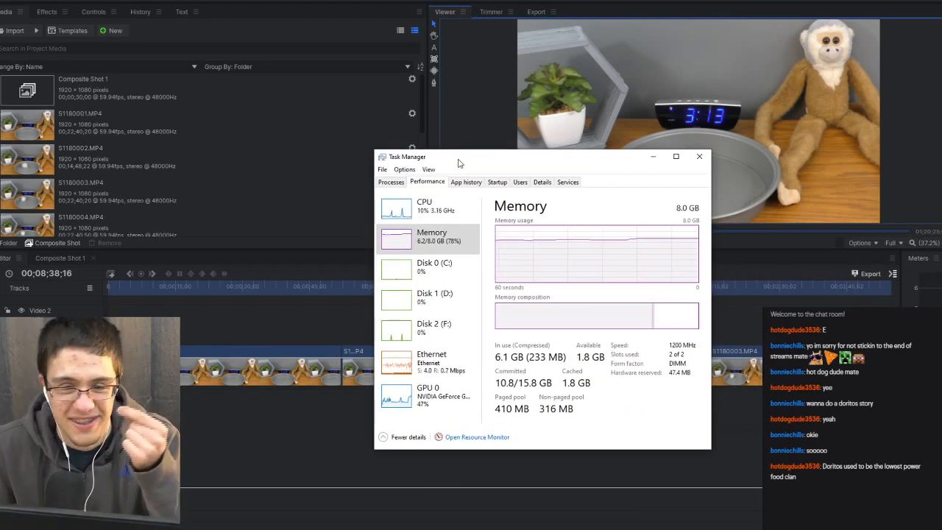
{"action": "left_click_drag", "start_coordinate": [459, 163], "coordinate": [0, 125]}
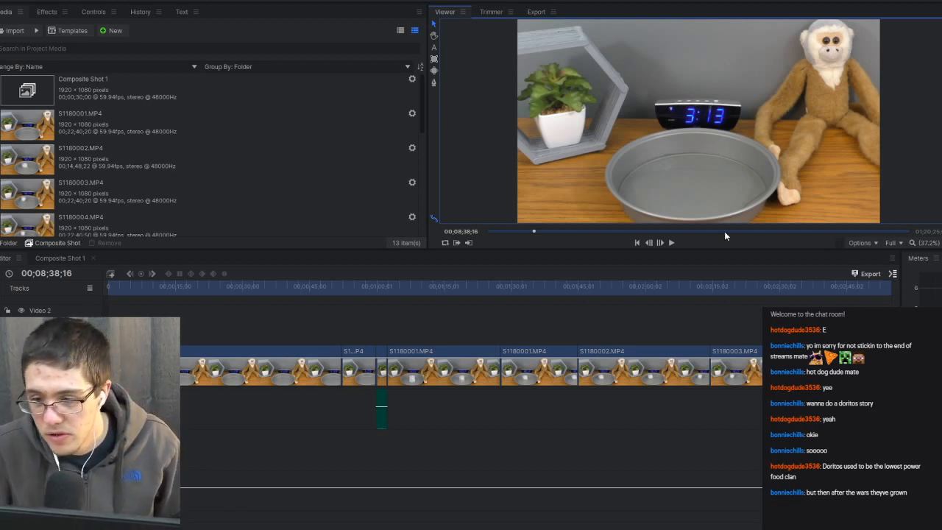
Select all video and audio clips across the whole timeline, from the last clip back to the first.
{"action": "scroll", "coordinate": [669, 326], "scroll_direction": "right", "scroll_amount": 4}
{"action": "scroll", "coordinate": [669, 324], "scroll_direction": "right", "scroll_amount": 20}
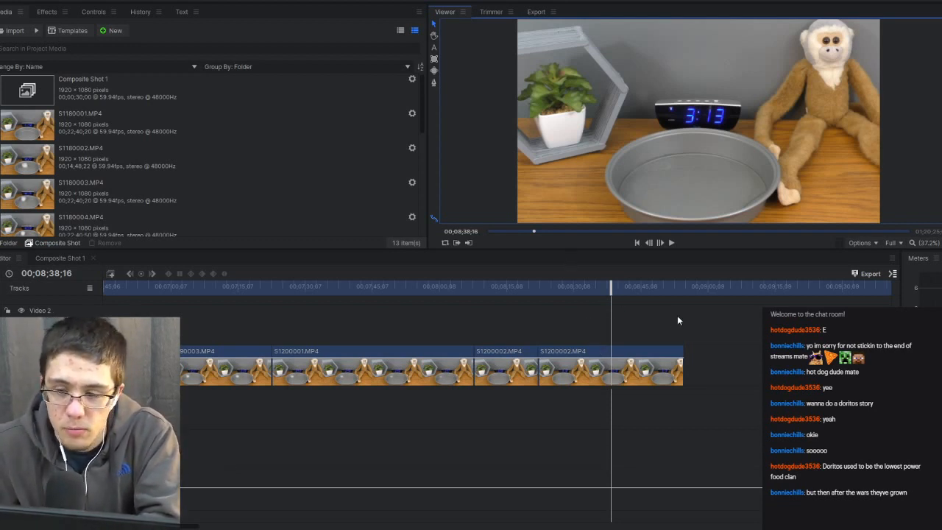
{"action": "left_click_drag", "start_coordinate": [677, 317], "coordinate": [431, 398]}
{"action": "scroll", "coordinate": [431, 395], "scroll_direction": "down", "scroll_amount": 6}
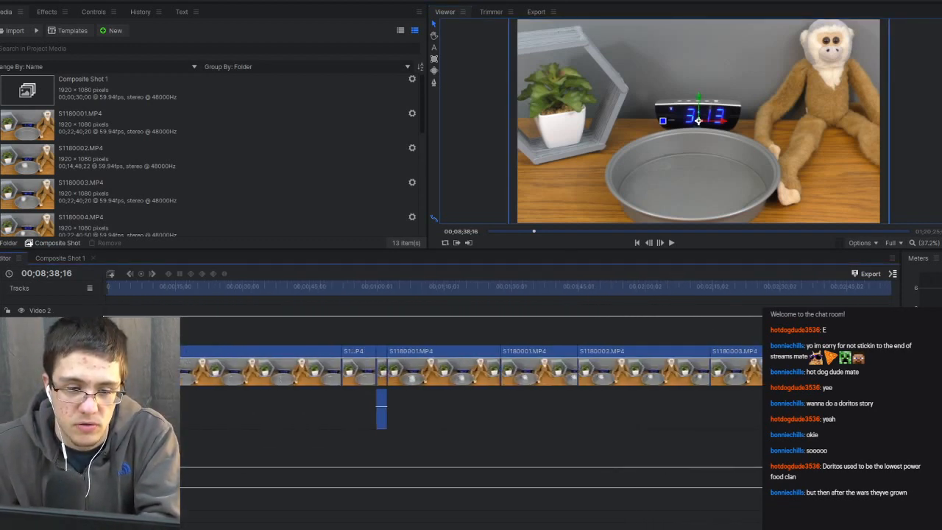
Add the timeline's In-to-Out Area to the export queue.
{"action": "left_click", "coordinate": [893, 274]}
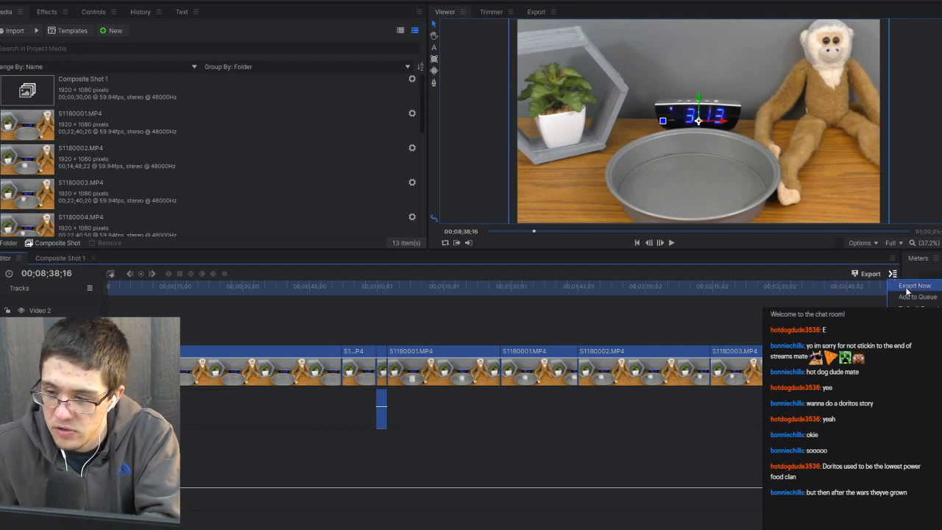
{"action": "mouse_move", "coordinate": [912, 297]}
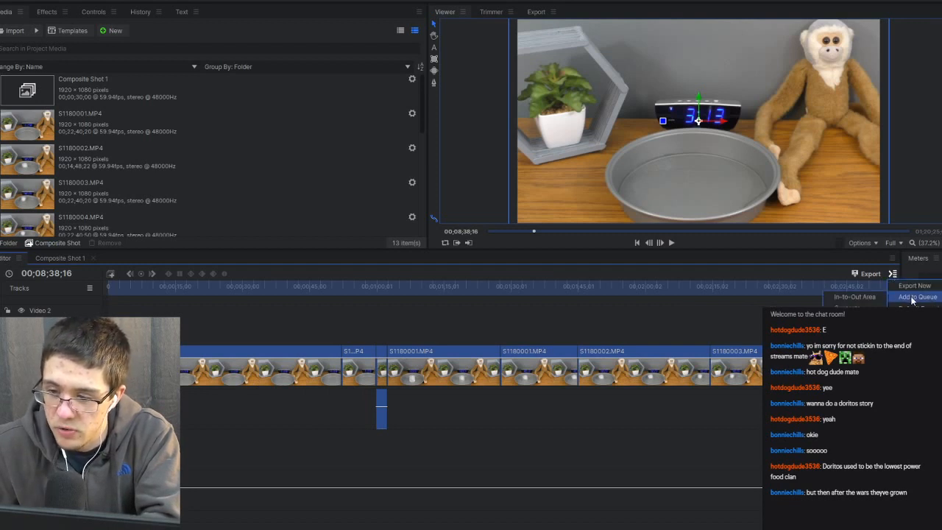
{"action": "left_click", "coordinate": [870, 301]}
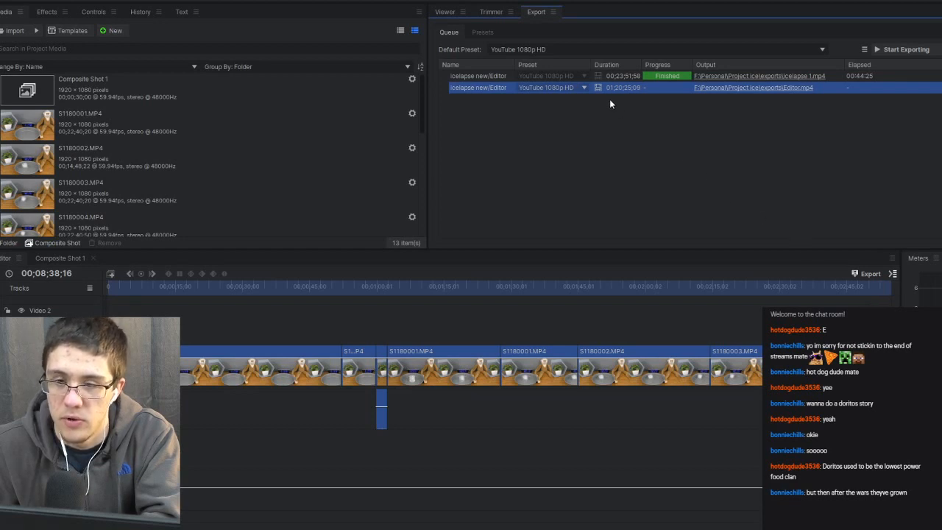
{"action": "scroll", "coordinate": [583, 352], "scroll_direction": "down", "scroll_amount": 5}
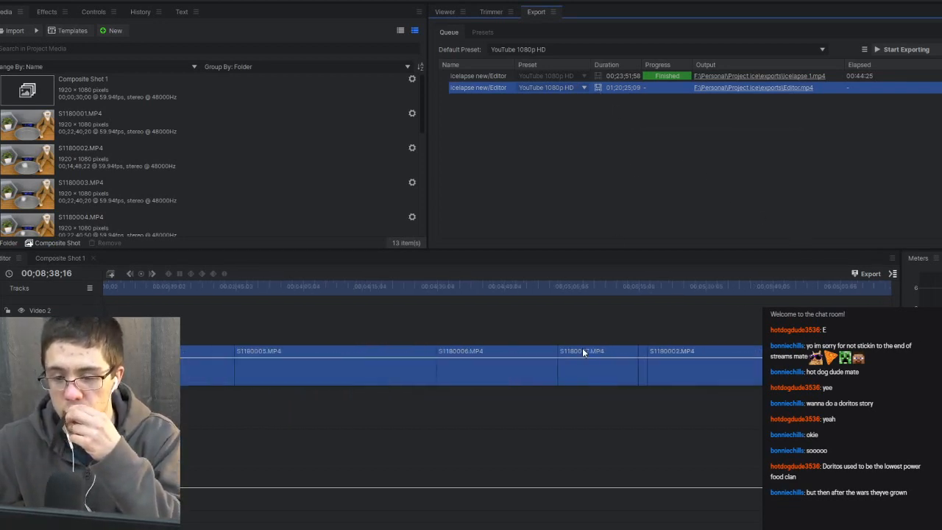
{"action": "scroll", "coordinate": [582, 351], "scroll_direction": "down", "scroll_amount": 5}
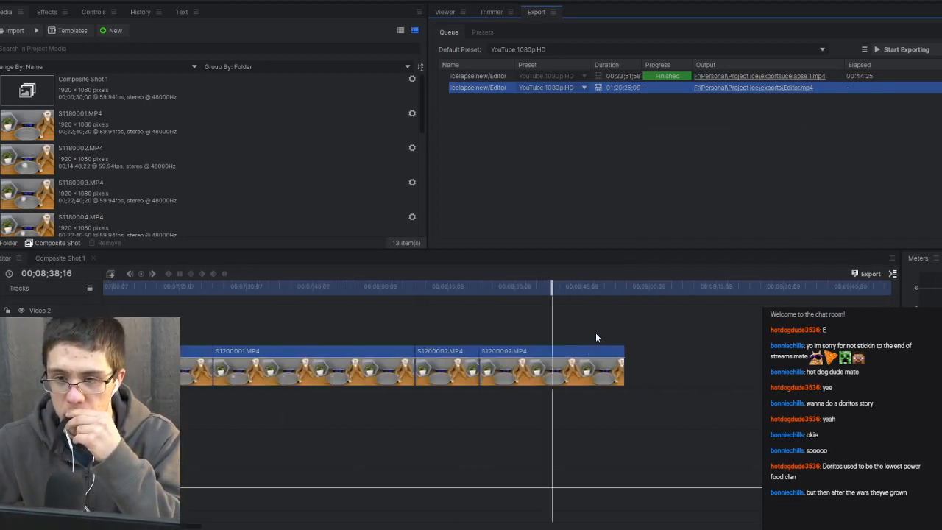
{"action": "scroll", "coordinate": [598, 336], "scroll_direction": "up", "scroll_amount": 10}
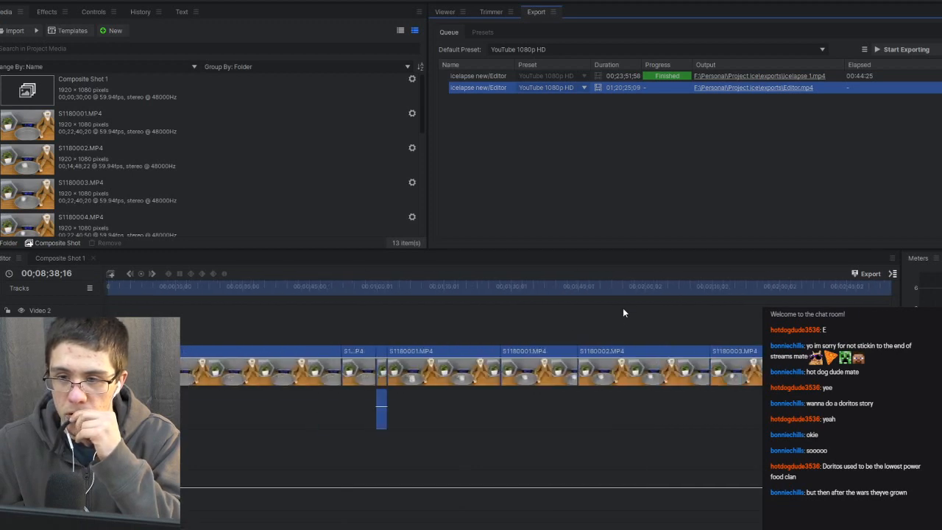
Name the queued export's output file icelapse1 in the exports folder and choose the YouTube 1080p HD preset for it.
{"action": "left_click", "coordinate": [749, 87]}
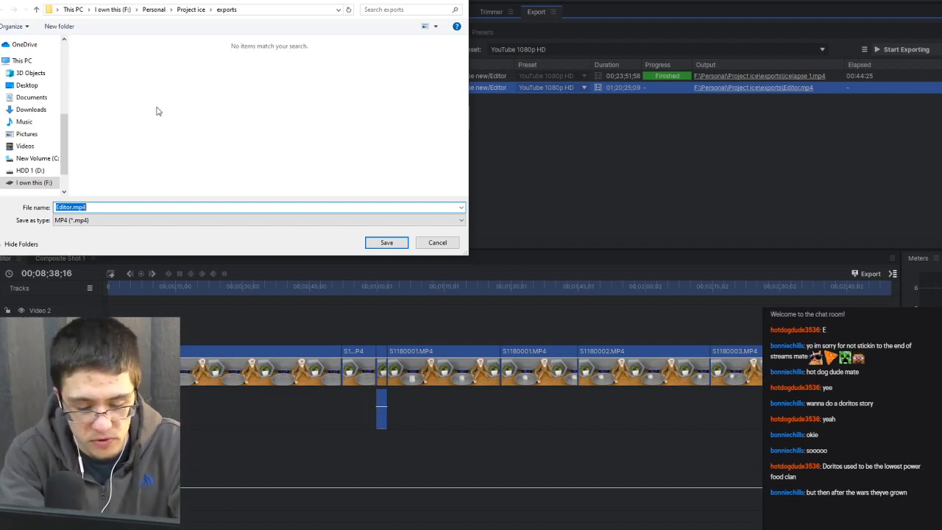
{"action": "type", "text": "icelapse1"}
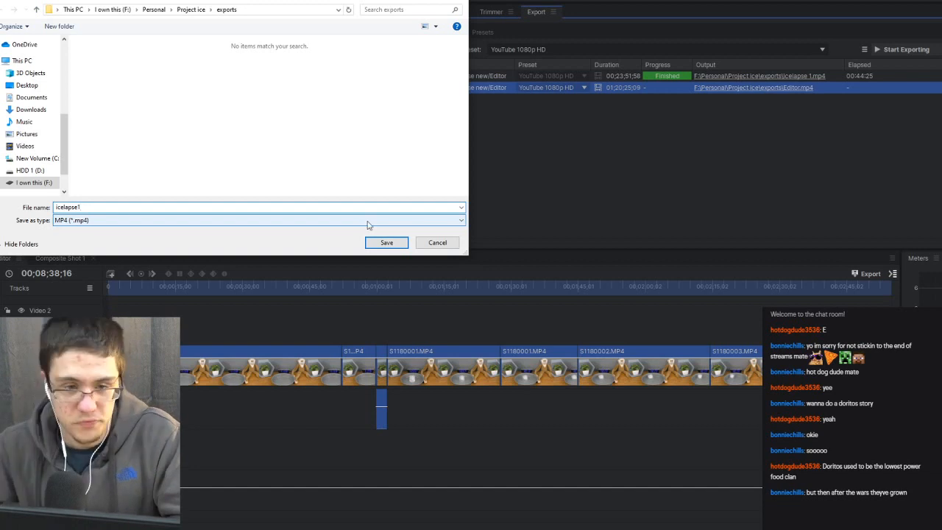
{"action": "left_click", "coordinate": [386, 242]}
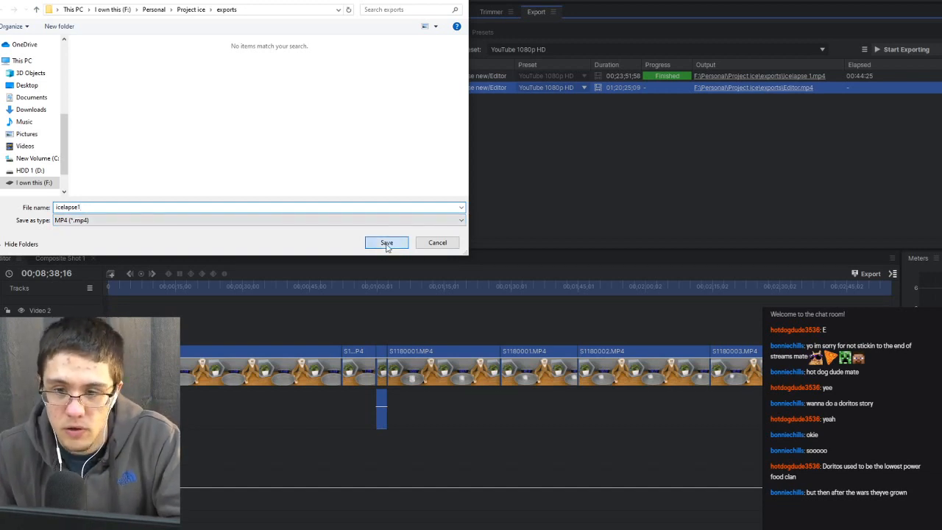
{"action": "left_click", "coordinate": [583, 87]}
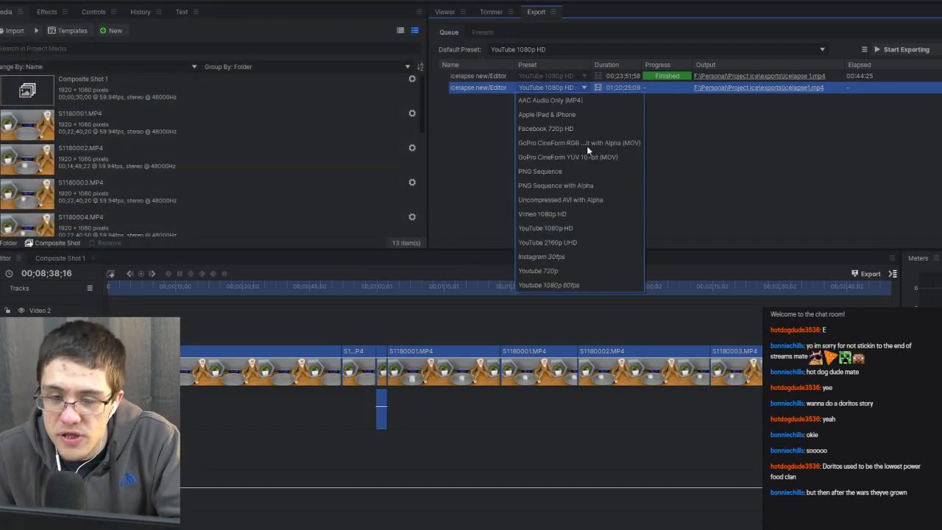
{"action": "left_click", "coordinate": [578, 229]}
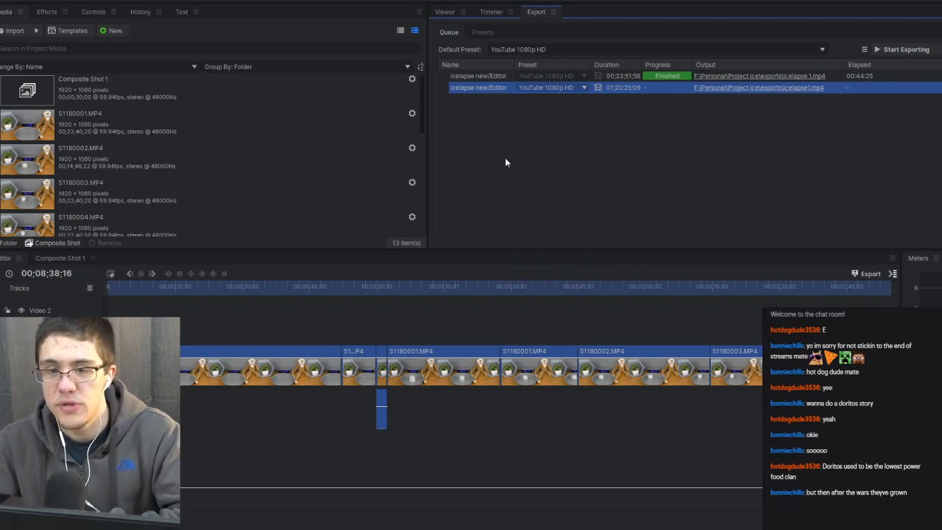
Start exporting the queued icelapse1 task.
{"action": "right_click", "coordinate": [488, 88]}
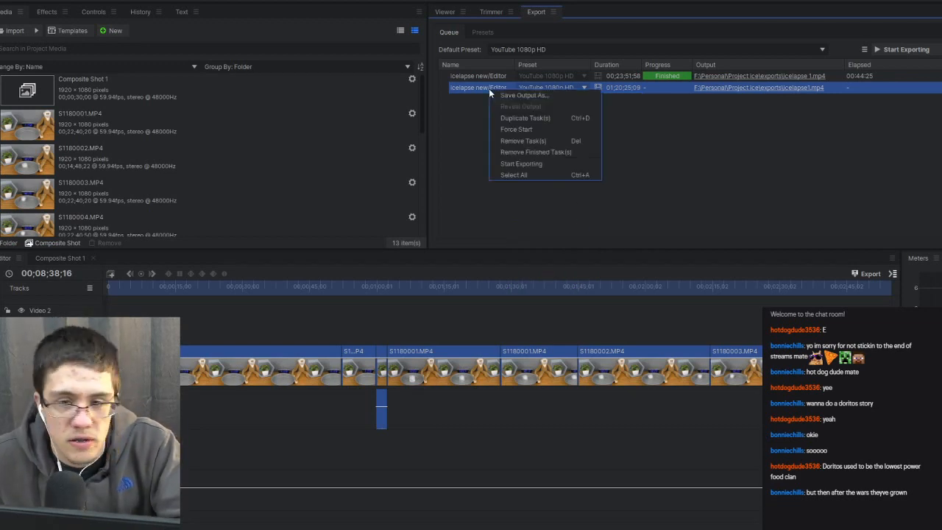
{"action": "left_click", "coordinate": [521, 163]}
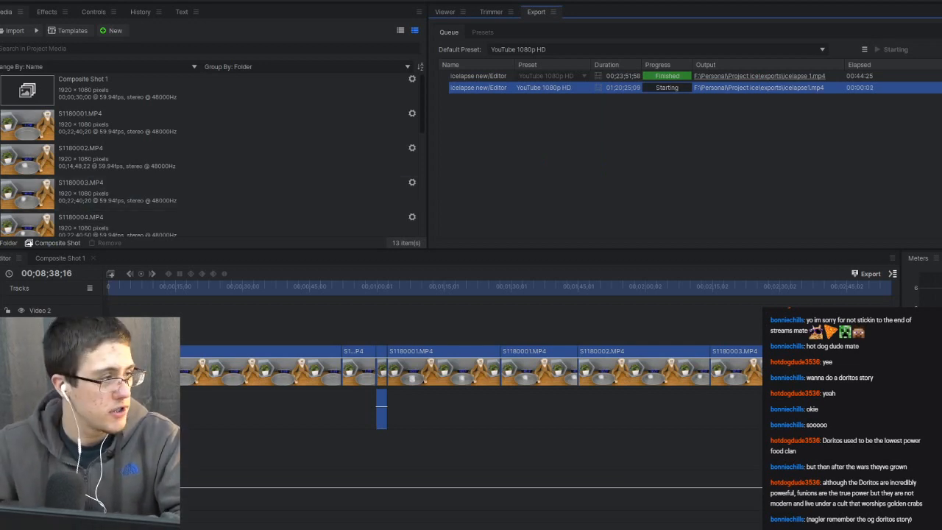
Bring up Task Manager's memory performance graph over the editor and move its window fully into view.
{"action": "key", "text": "ctrl+shift+Escape"}
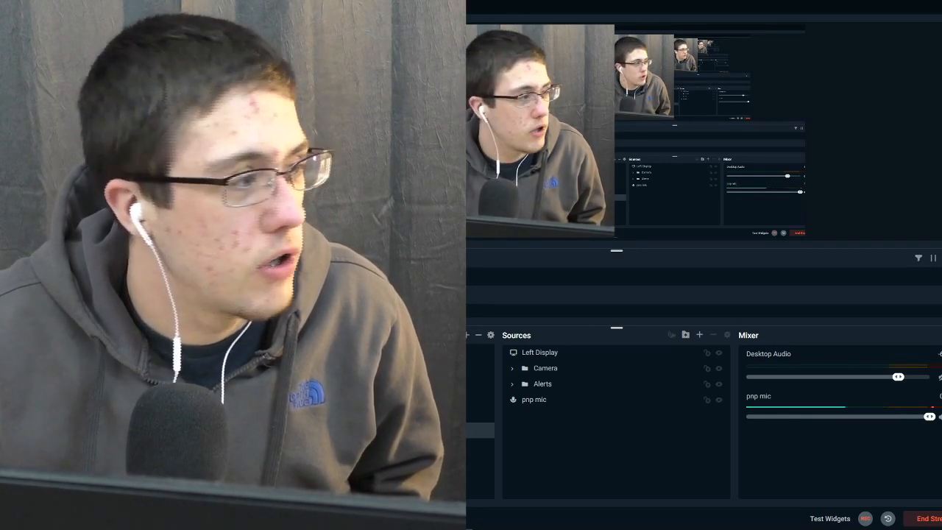
{"action": "key", "text": "alt+Tab"}
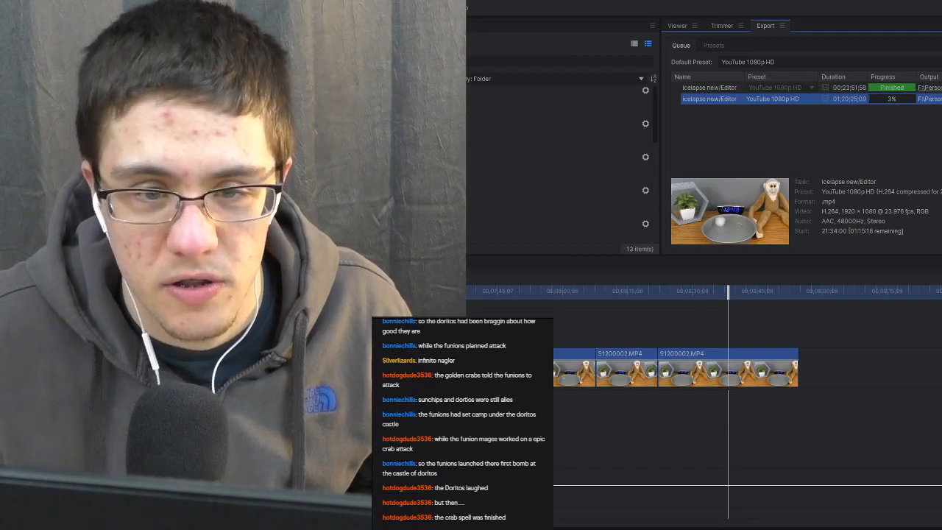
{"action": "key", "text": "ctrl+shift+Escape"}
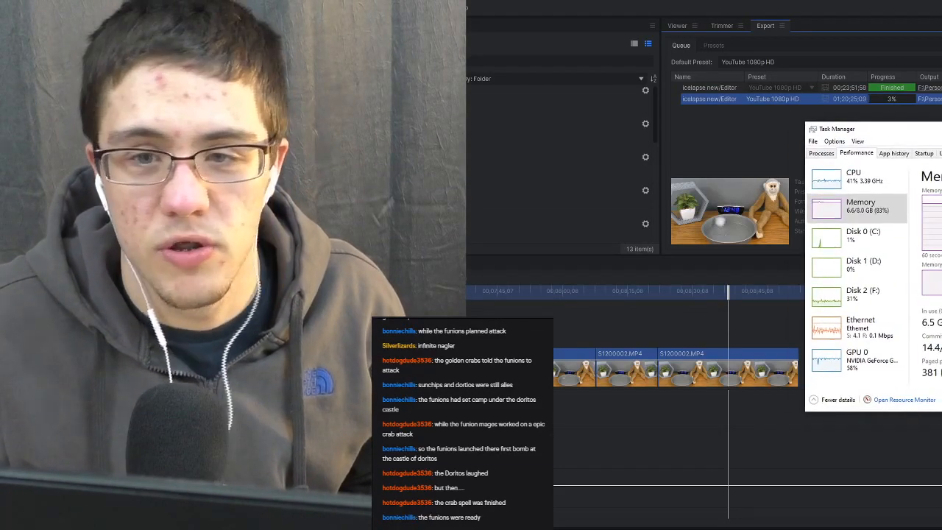
{"action": "left_click_drag", "start_coordinate": [941, 131], "coordinate": [826, 130]}
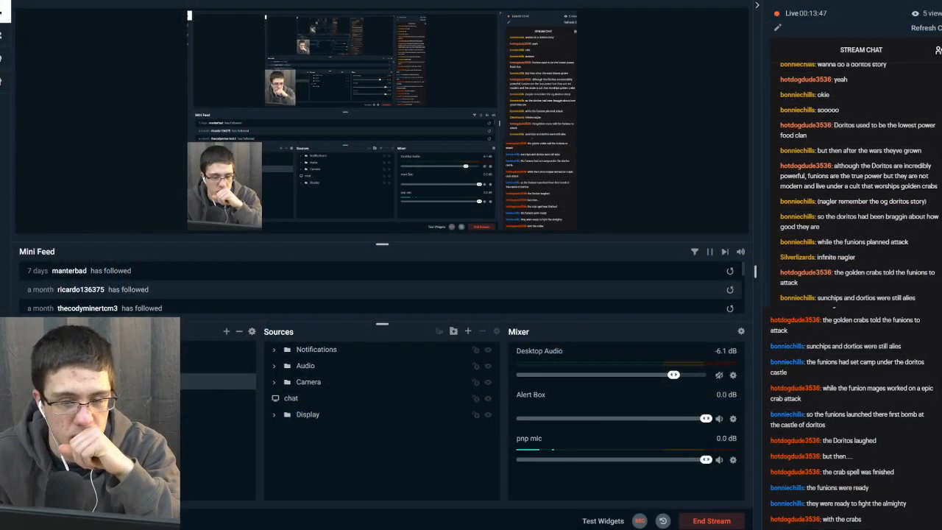
{"action": "right_click", "coordinate": [292, 402]}
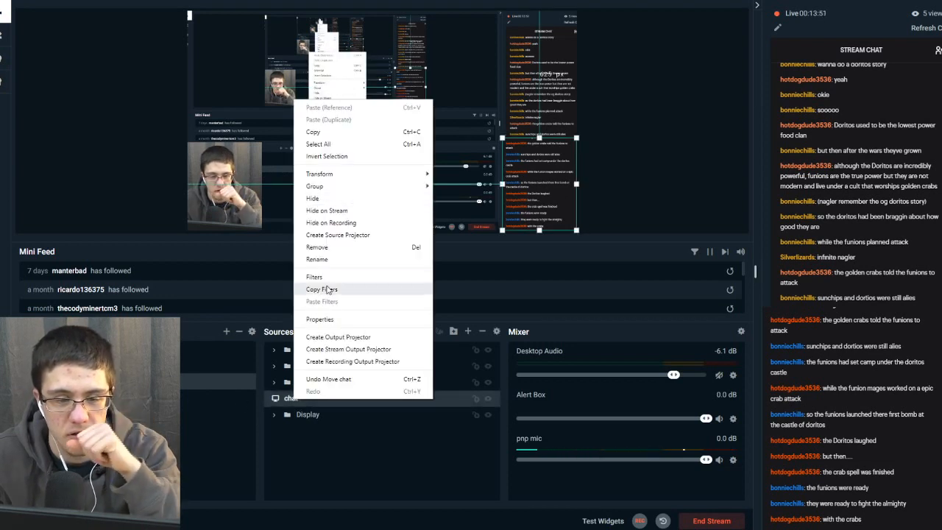
{"action": "left_click", "coordinate": [250, 240]}
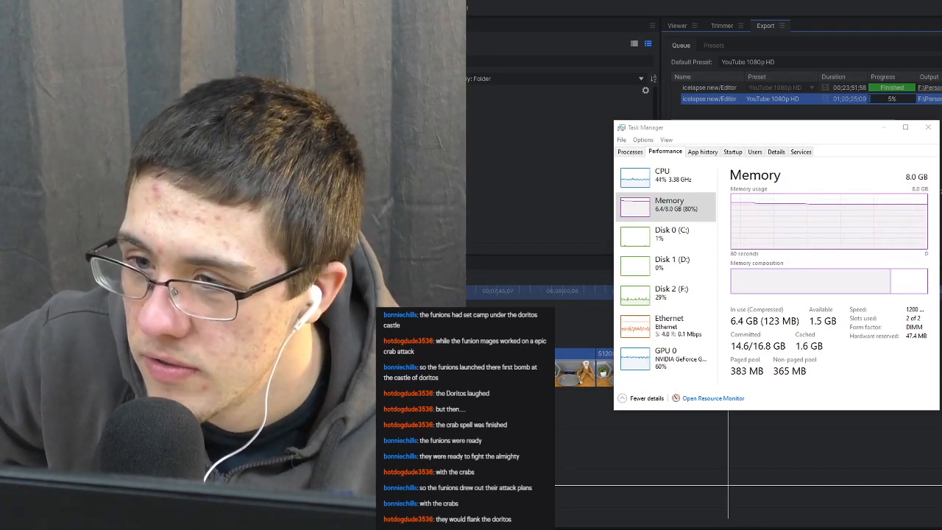
Read back through the stream chat messages telling the Doritos and Funions story.
{"action": "scroll", "coordinate": [469, 417], "scroll_direction": "up", "scroll_amount": 1}
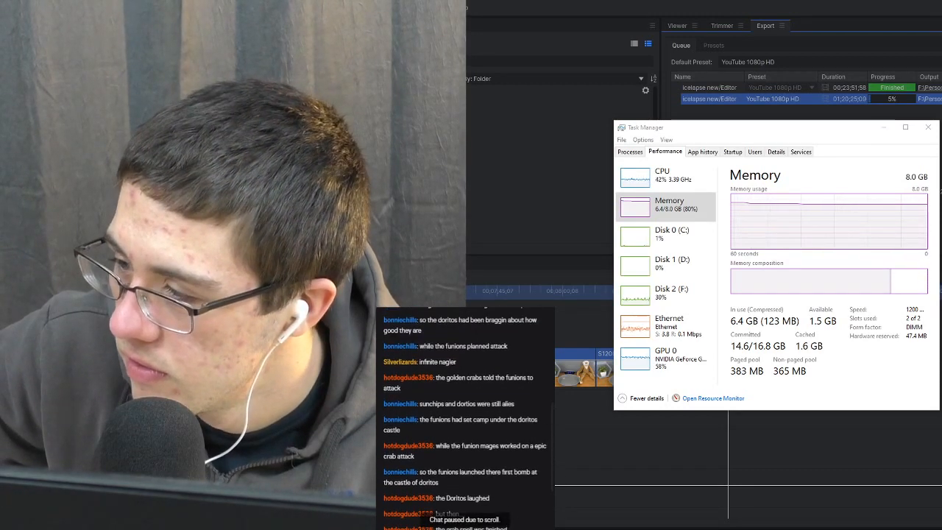
{"action": "scroll", "coordinate": [469, 418], "scroll_direction": "down", "scroll_amount": 1}
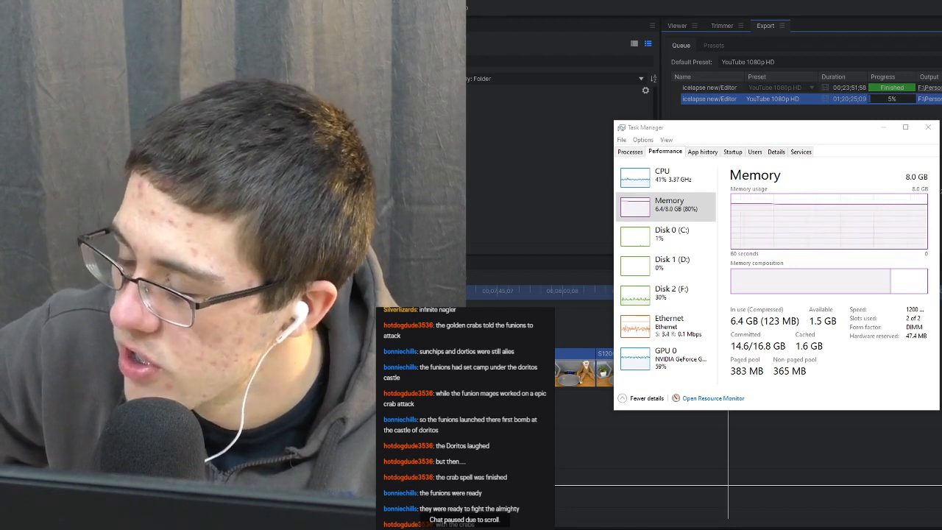
{"action": "scroll", "coordinate": [465, 417], "scroll_direction": "up", "scroll_amount": 1}
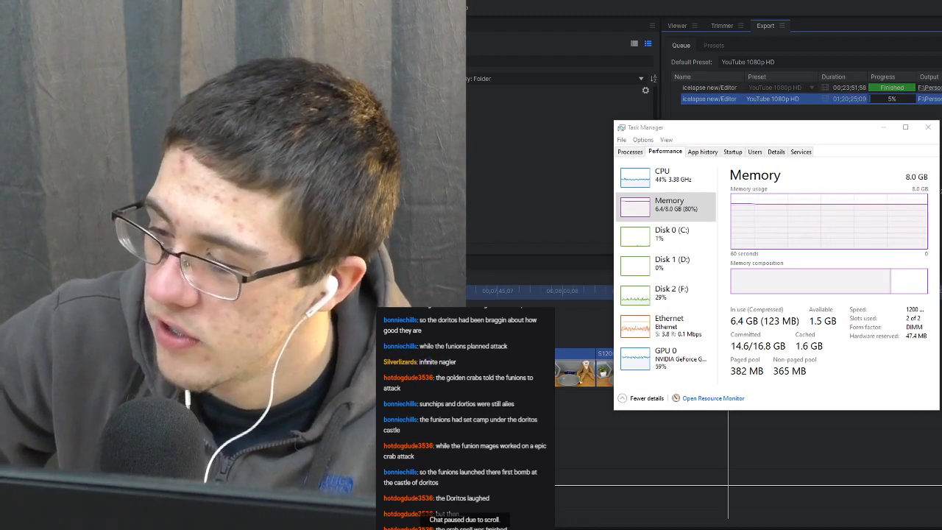
{"action": "scroll", "coordinate": [465, 417], "scroll_direction": "up", "scroll_amount": 1}
{"action": "scroll", "coordinate": [465, 417], "scroll_direction": "up", "scroll_amount": 1}
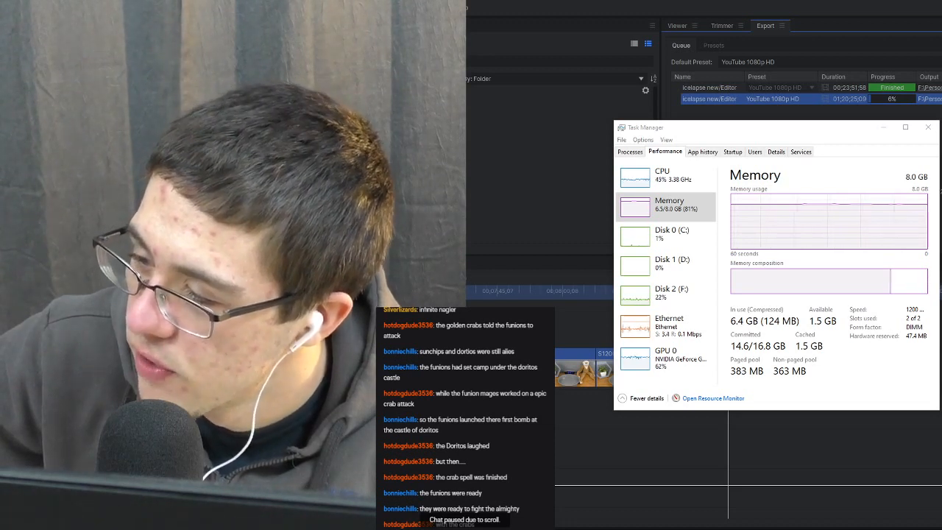
{"action": "left_click_drag", "start_coordinate": [419, 431], "coordinate": [432, 431]}
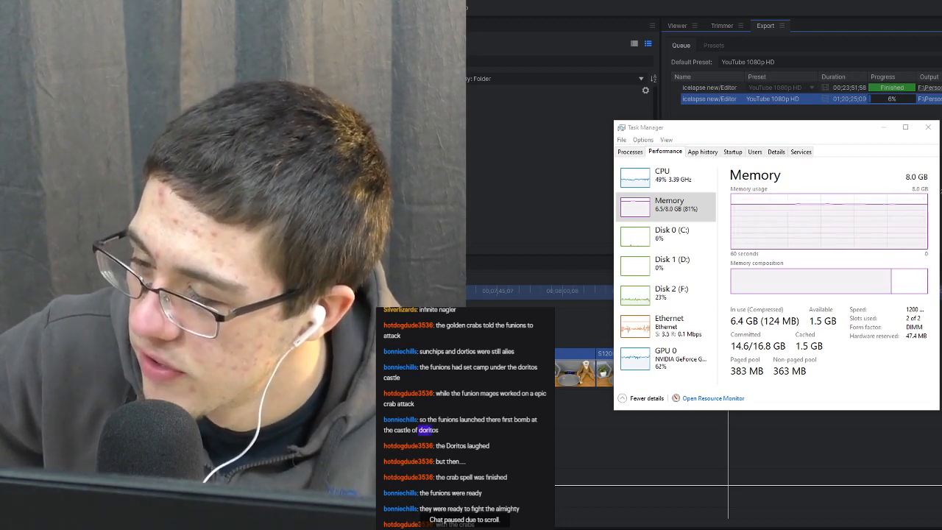
{"action": "left_click", "coordinate": [439, 431]}
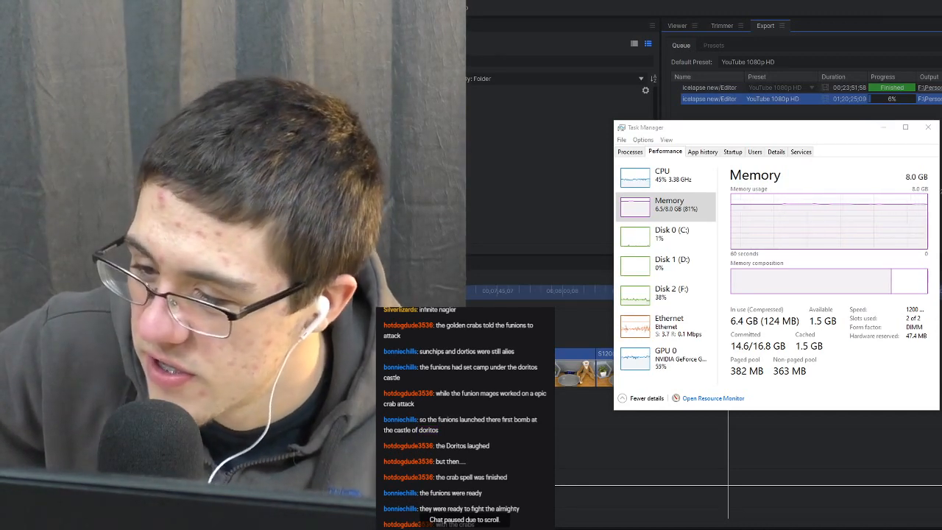
{"action": "scroll", "coordinate": [463, 412], "scroll_direction": "down", "scroll_amount": 3}
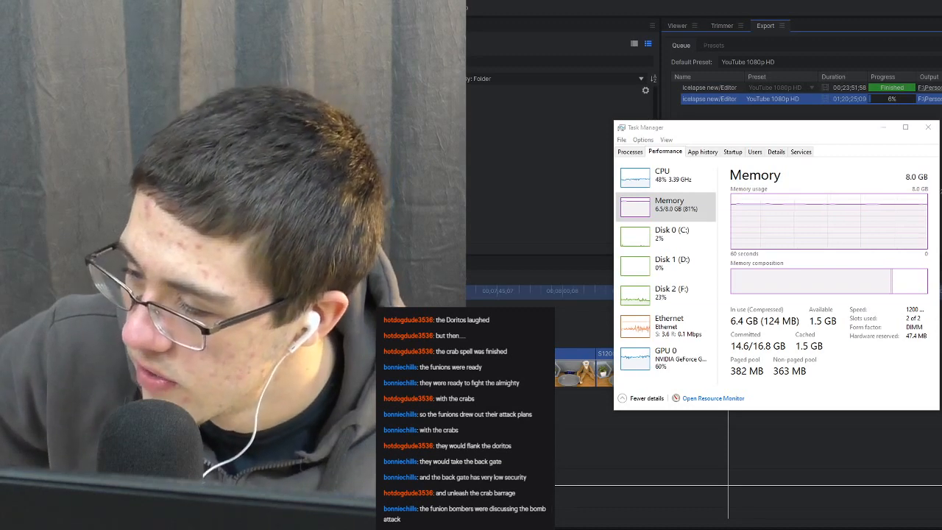
{"action": "left_click_drag", "start_coordinate": [419, 429], "coordinate": [458, 429]}
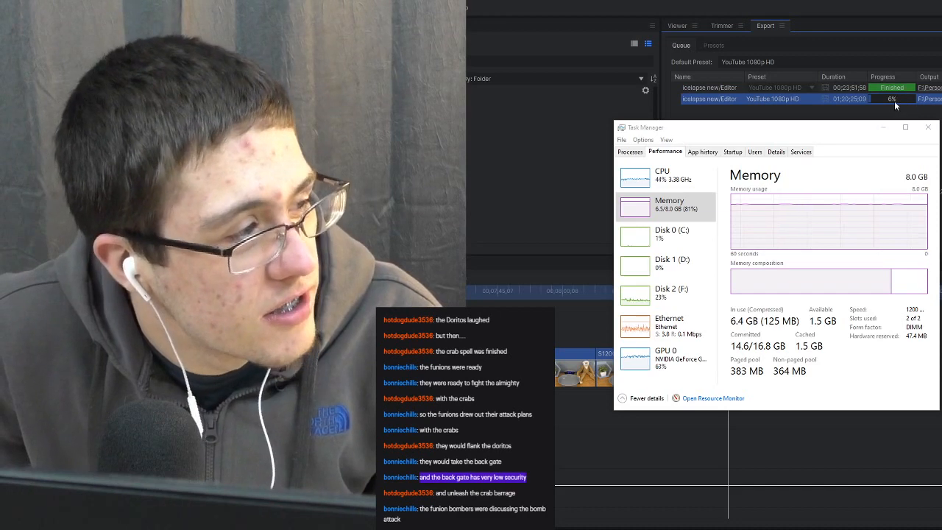
Show Task Manager's list of running processes and end the CCLibraries and CCXProcess background processes.
{"action": "left_click", "coordinate": [629, 152]}
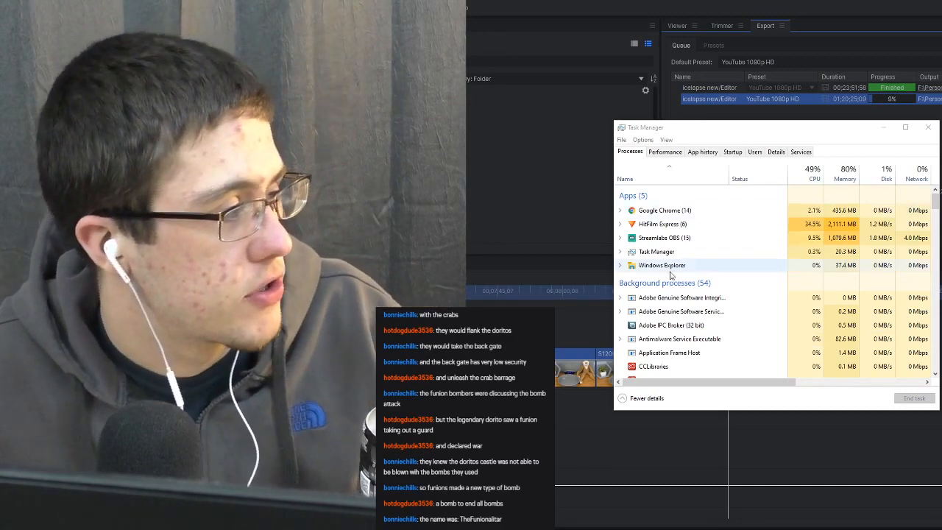
{"action": "scroll", "coordinate": [689, 316], "scroll_direction": "down", "scroll_amount": 1}
{"action": "scroll", "coordinate": [689, 318], "scroll_direction": "down", "scroll_amount": 1}
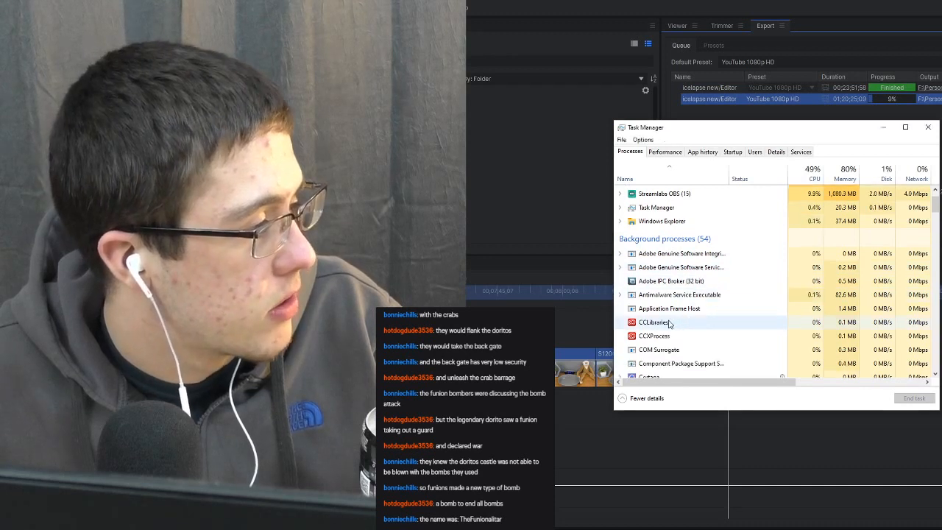
{"action": "right_click", "coordinate": [670, 322]}
{"action": "left_click", "coordinate": [688, 327]}
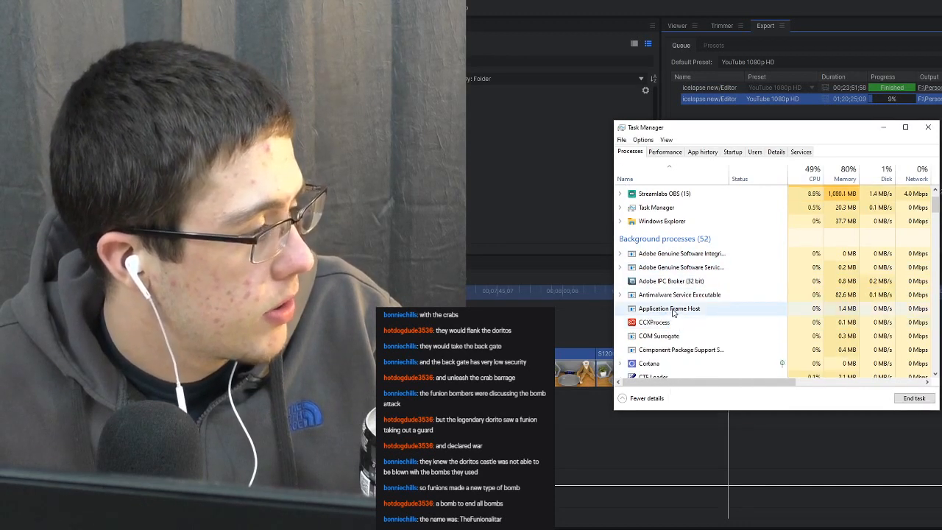
{"action": "right_click", "coordinate": [658, 323]}
{"action": "left_click", "coordinate": [671, 328]}
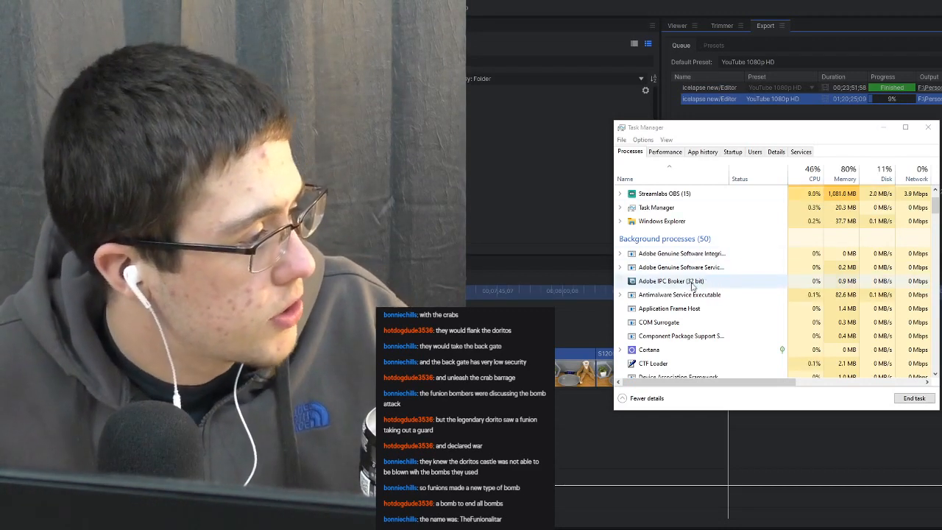
End the two Adobe Genuine Software processes and the Adobe IPC Broker (32 bit) process.
{"action": "right_click", "coordinate": [673, 255]}
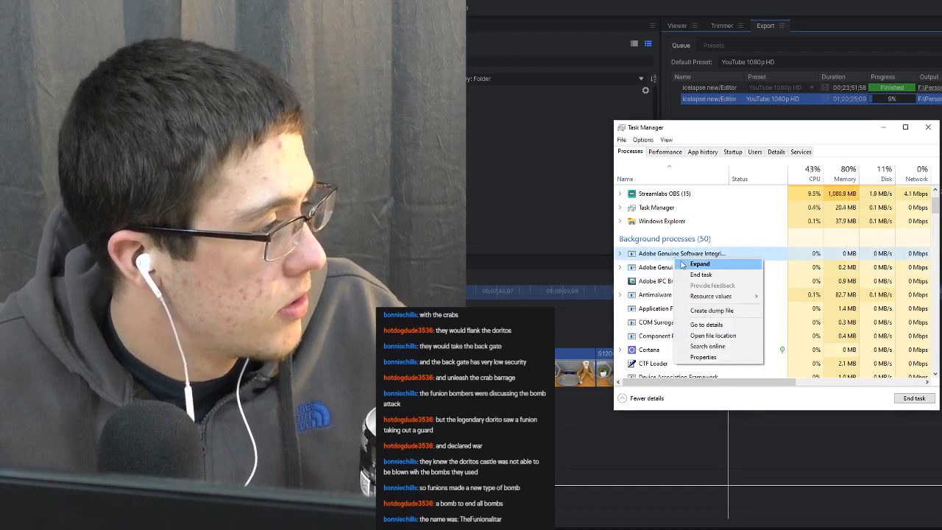
{"action": "left_click", "coordinate": [700, 275]}
{"action": "right_click", "coordinate": [703, 255]}
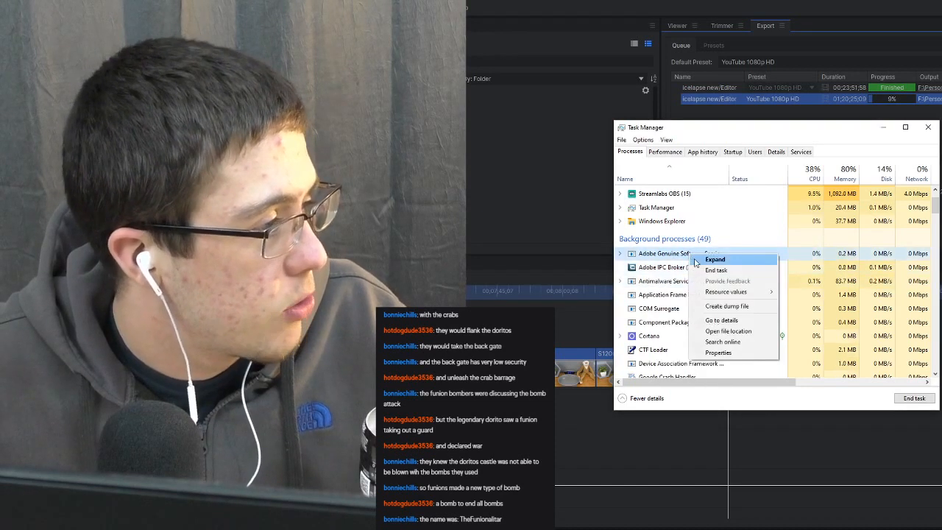
{"action": "left_click", "coordinate": [708, 271]}
{"action": "right_click", "coordinate": [683, 254]}
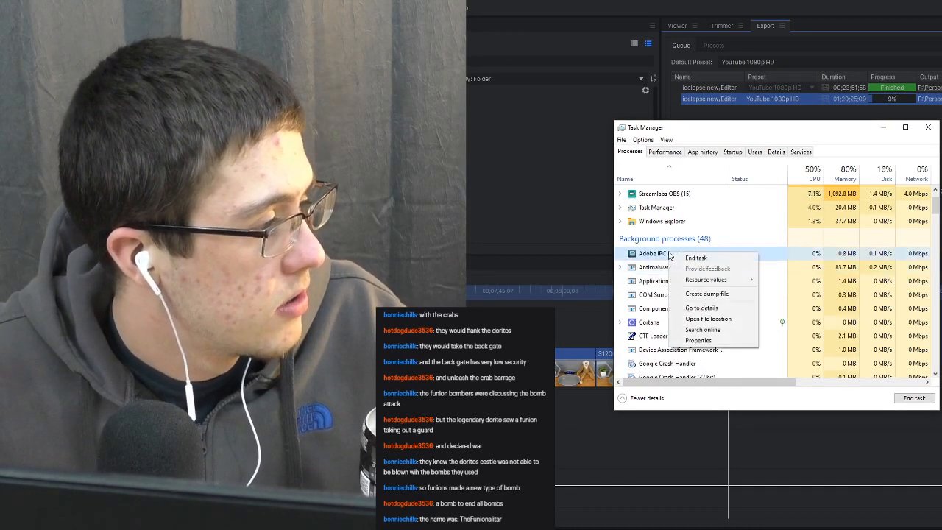
{"action": "left_click", "coordinate": [696, 258]}
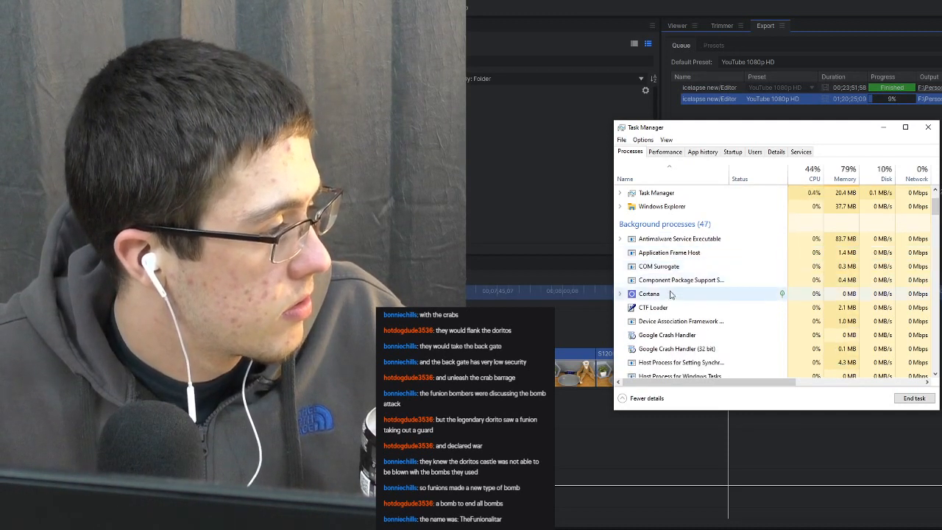
End the Cortana, Movies & TV and Paint 3D background processes.
{"action": "right_click", "coordinate": [668, 293]}
{"action": "left_click", "coordinate": [695, 320]}
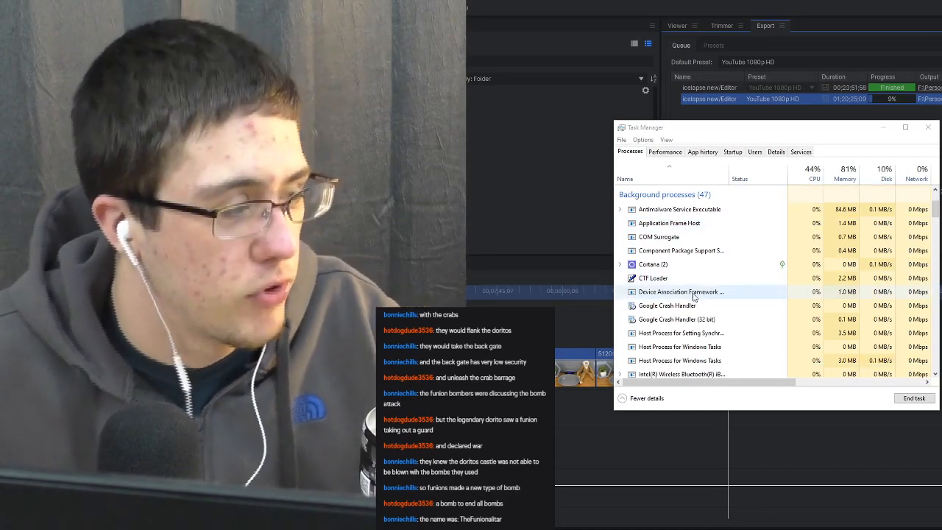
{"action": "scroll", "coordinate": [692, 296], "scroll_direction": "down", "scroll_amount": 3}
{"action": "scroll", "coordinate": [692, 296], "scroll_direction": "down", "scroll_amount": 3}
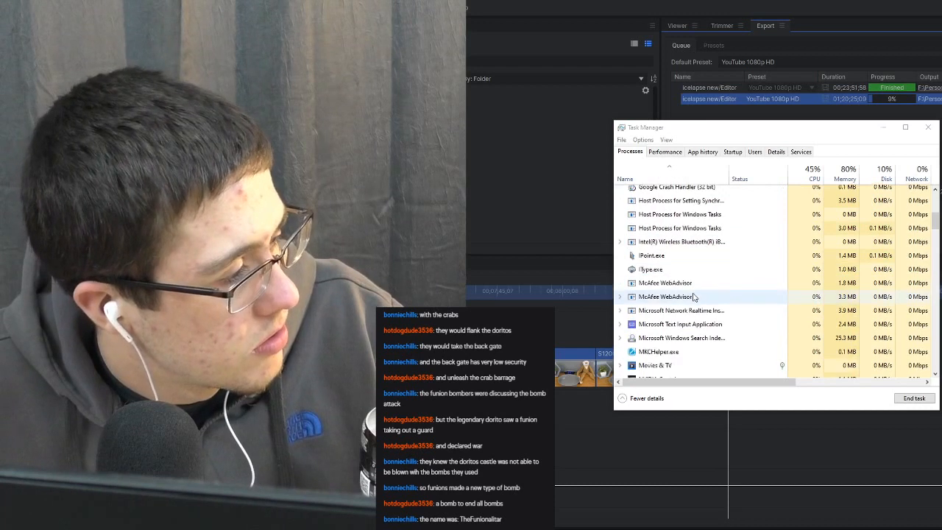
{"action": "scroll", "coordinate": [692, 297], "scroll_direction": "down", "scroll_amount": 1}
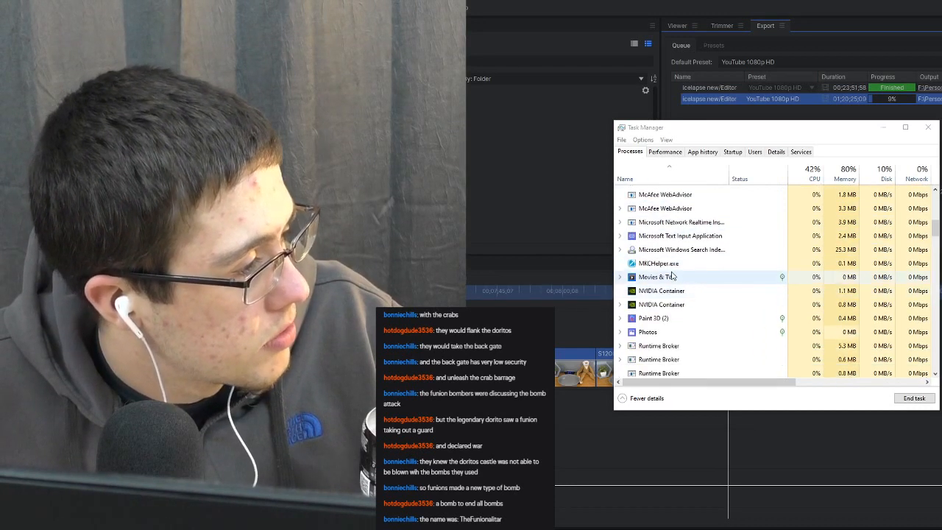
{"action": "right_click", "coordinate": [677, 276]}
{"action": "left_click", "coordinate": [690, 300]}
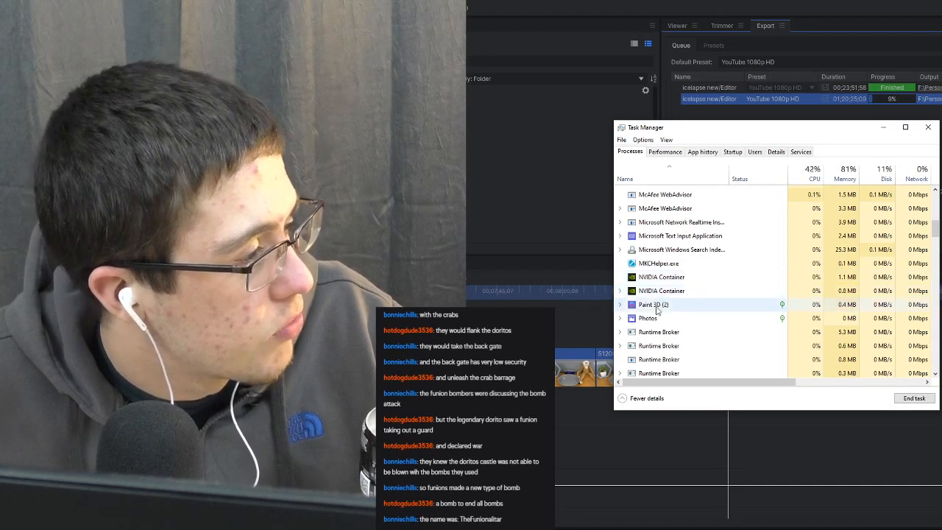
{"action": "right_click", "coordinate": [657, 304]}
{"action": "left_click", "coordinate": [679, 331]}
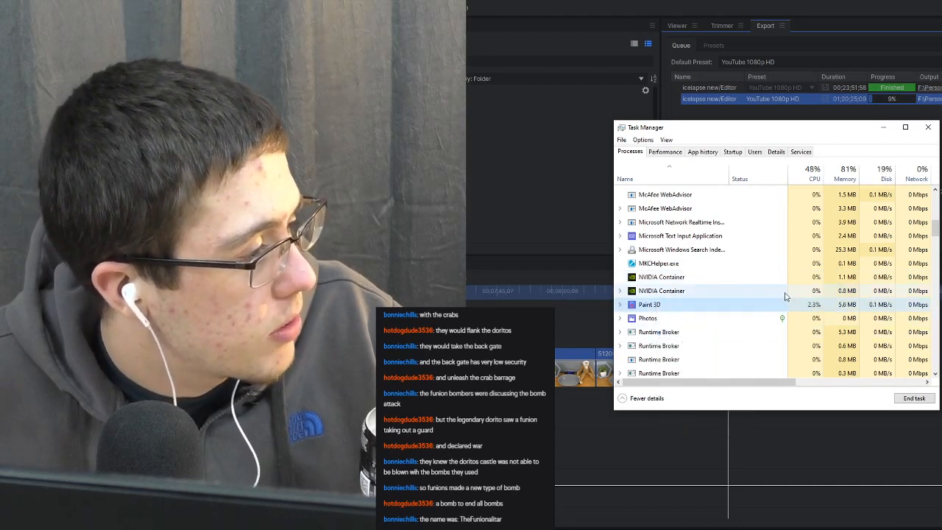
End the Photos and Skype background processes.
{"action": "scroll", "coordinate": [785, 294], "scroll_direction": "down", "scroll_amount": 1}
{"action": "right_click", "coordinate": [659, 265]}
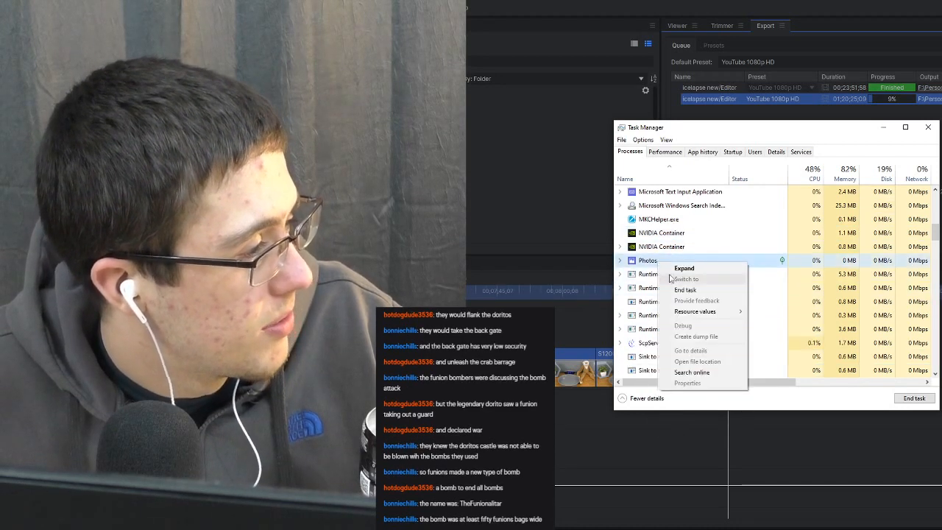
{"action": "left_click", "coordinate": [673, 292]}
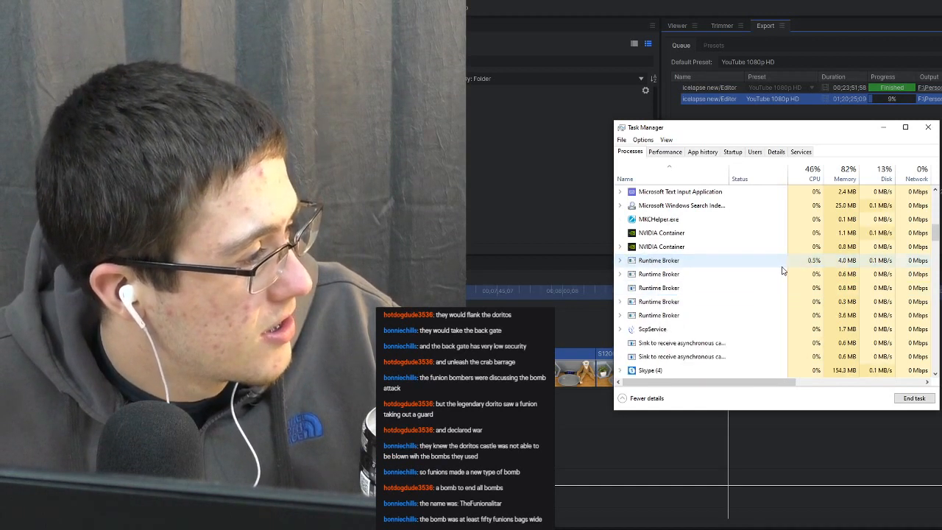
{"action": "scroll", "coordinate": [786, 271], "scroll_direction": "down", "scroll_amount": 2}
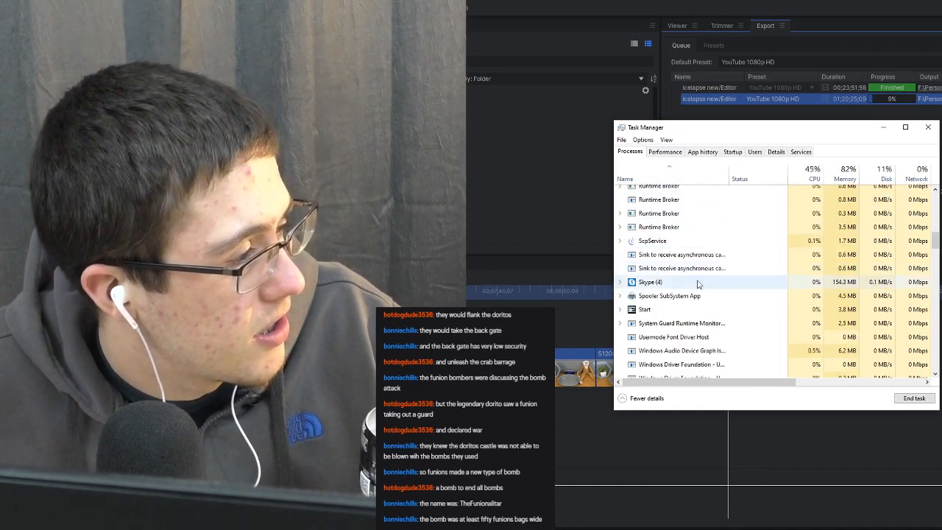
{"action": "right_click", "coordinate": [681, 282]}
{"action": "left_click", "coordinate": [706, 308]}
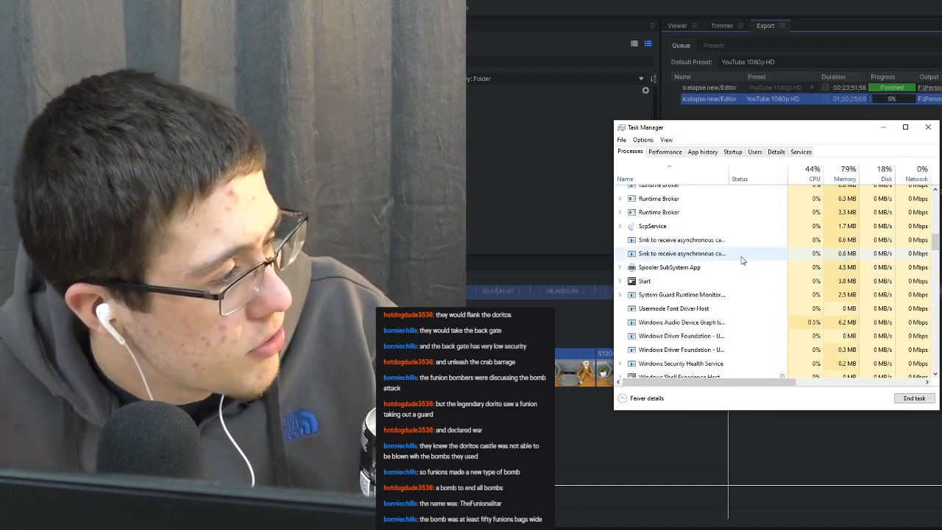
{"action": "scroll", "coordinate": [742, 259], "scroll_direction": "down", "scroll_amount": 2}
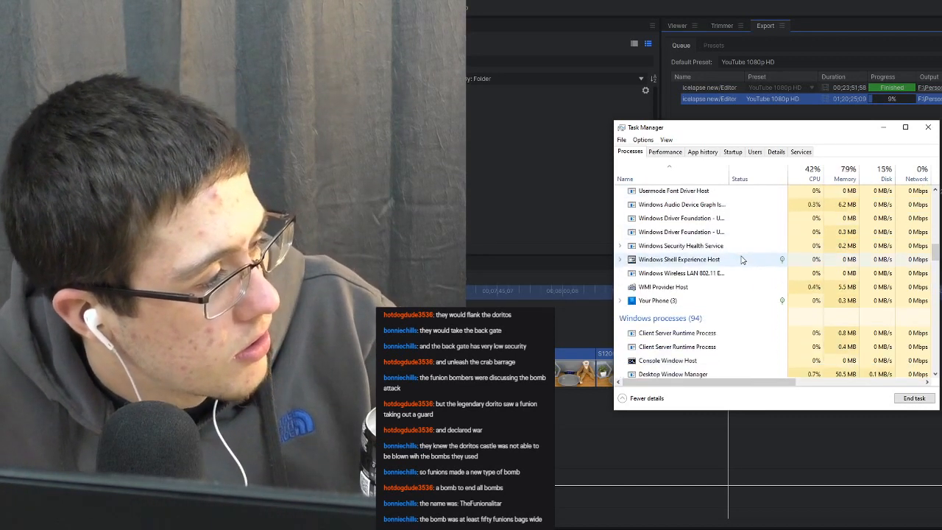
{"action": "scroll", "coordinate": [742, 259], "scroll_direction": "down", "scroll_amount": 4}
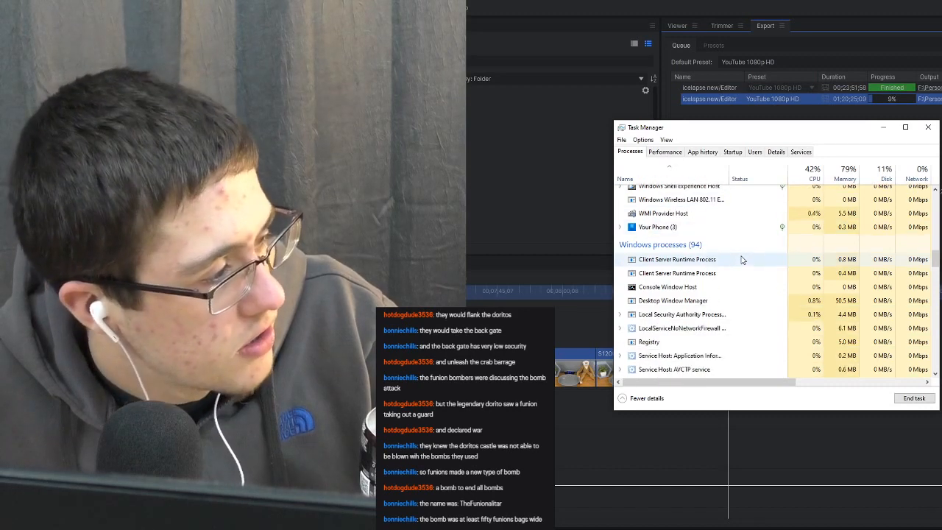
Look through the remaining Windows processes listed in Task Manager.
{"action": "scroll", "coordinate": [742, 259], "scroll_direction": "down", "scroll_amount": 10}
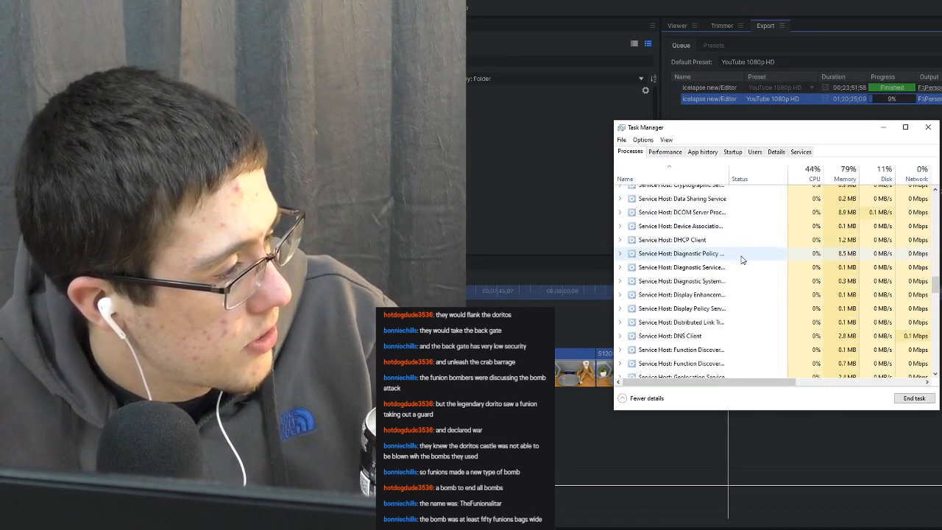
{"action": "scroll", "coordinate": [742, 259], "scroll_direction": "down", "scroll_amount": 4}
{"action": "scroll", "coordinate": [742, 259], "scroll_direction": "up", "scroll_amount": 20}
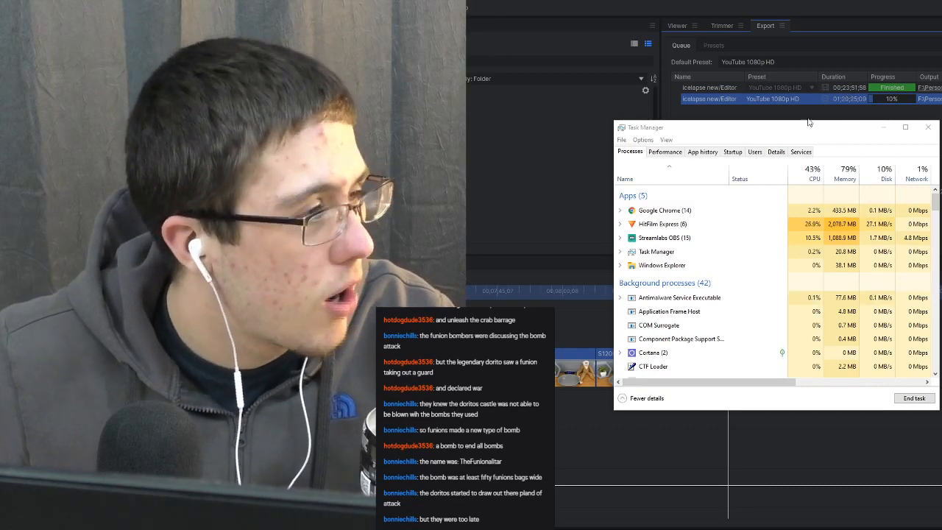
Uncover the export queue to check the running export's preview and details.
{"action": "left_click_drag", "start_coordinate": [800, 128], "coordinate": [487, 156]}
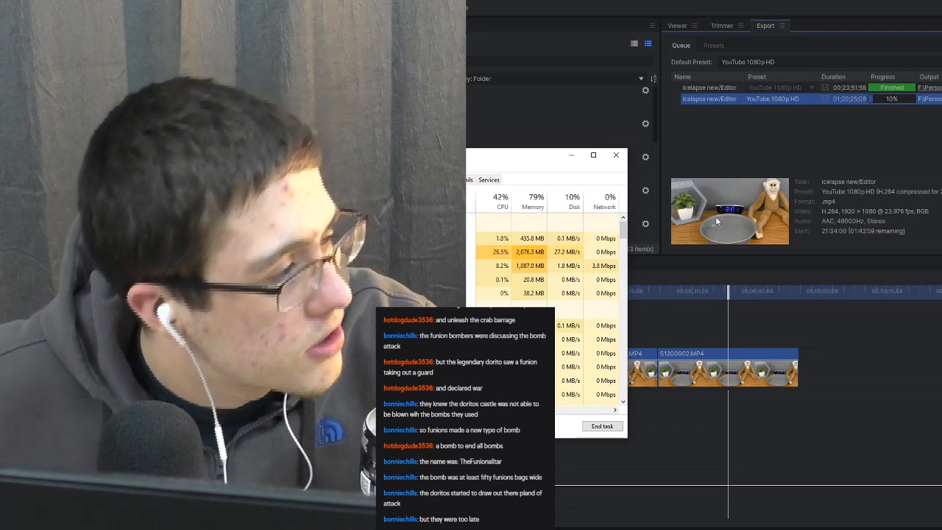
{"action": "left_click", "coordinate": [721, 209]}
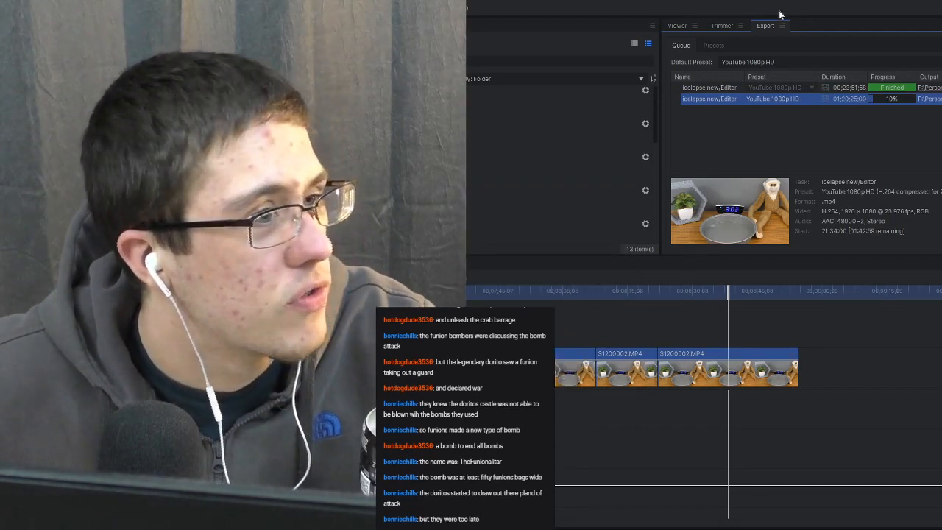
{"action": "left_click_drag", "start_coordinate": [778, 10], "coordinate": [941, 221]}
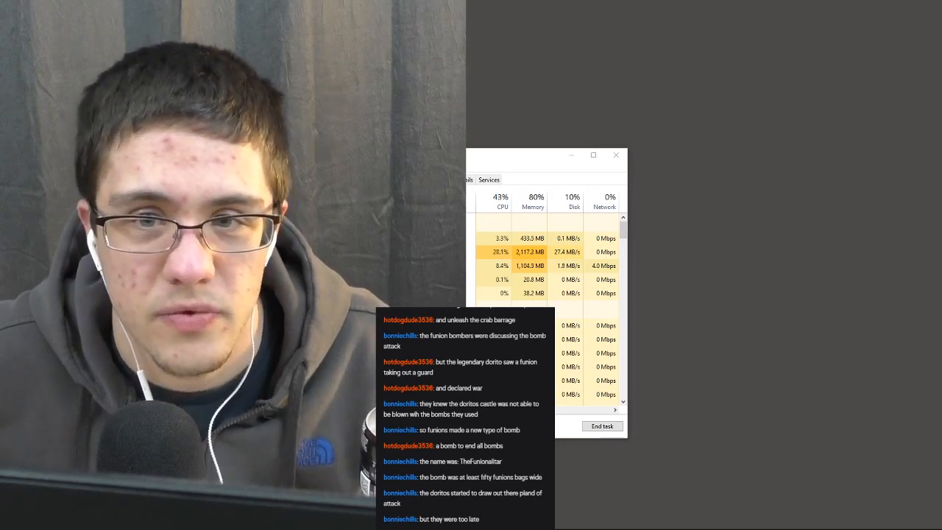
{"action": "left_click_drag", "start_coordinate": [941, 156], "coordinate": [883, 1]}
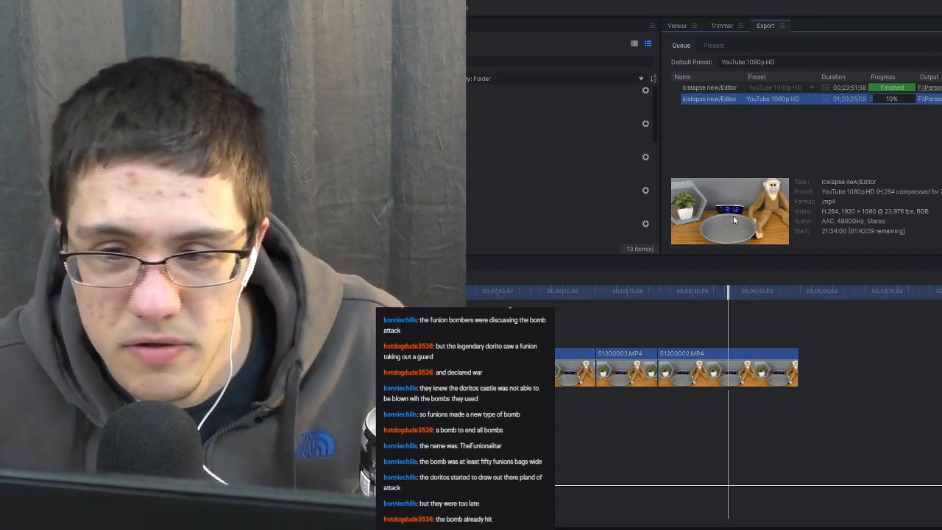
Show Task Manager's memory performance view and move its window clear of the export preview.
{"action": "key", "text": "ctrl+shift+Escape"}
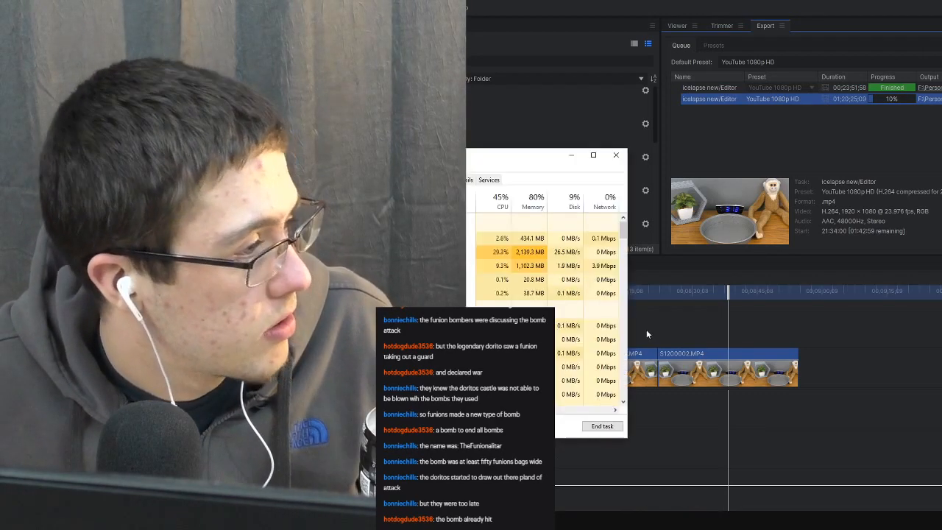
{"action": "left_click_drag", "start_coordinate": [529, 157], "coordinate": [635, 162]}
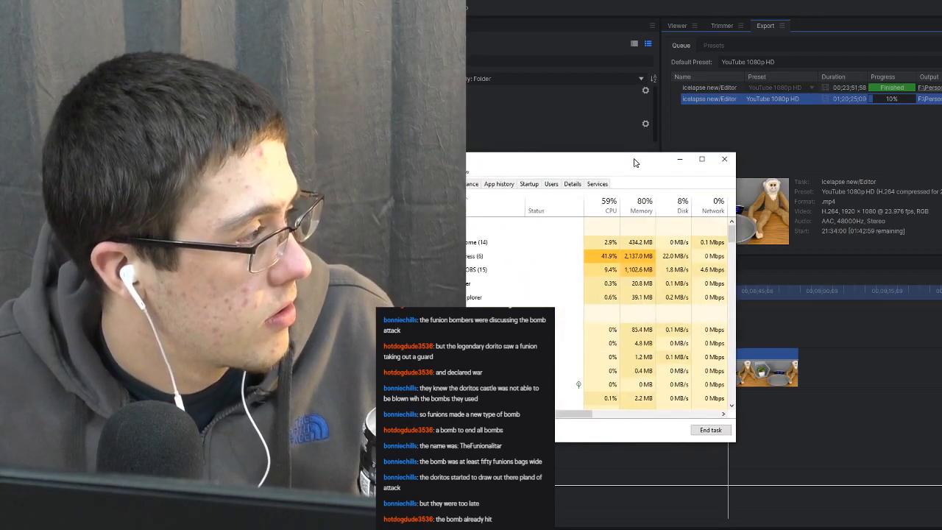
{"action": "left_click", "coordinate": [475, 183]}
{"action": "left_click_drag", "start_coordinate": [554, 160], "coordinate": [941, 176]}
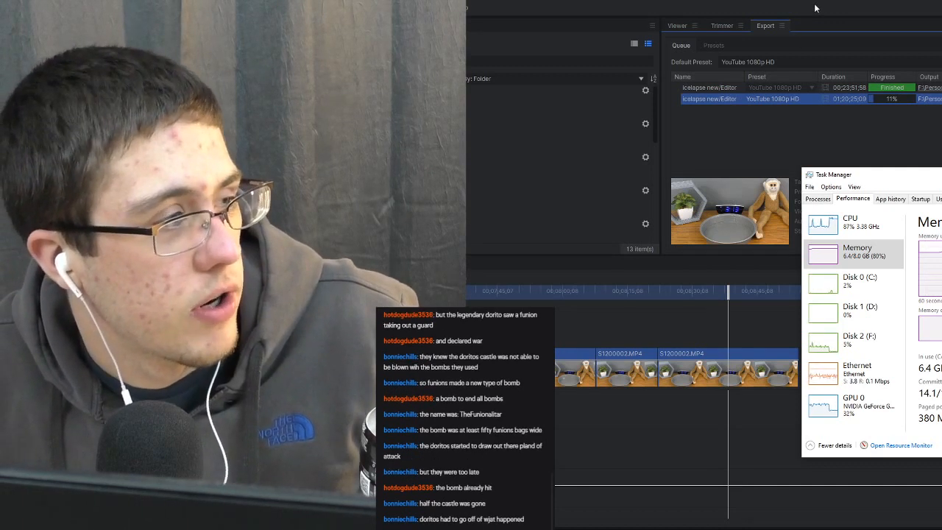
Suspend the running icelapse1 export in the queue.
{"action": "left_click_drag", "start_coordinate": [811, 8], "coordinate": [941, 30]}
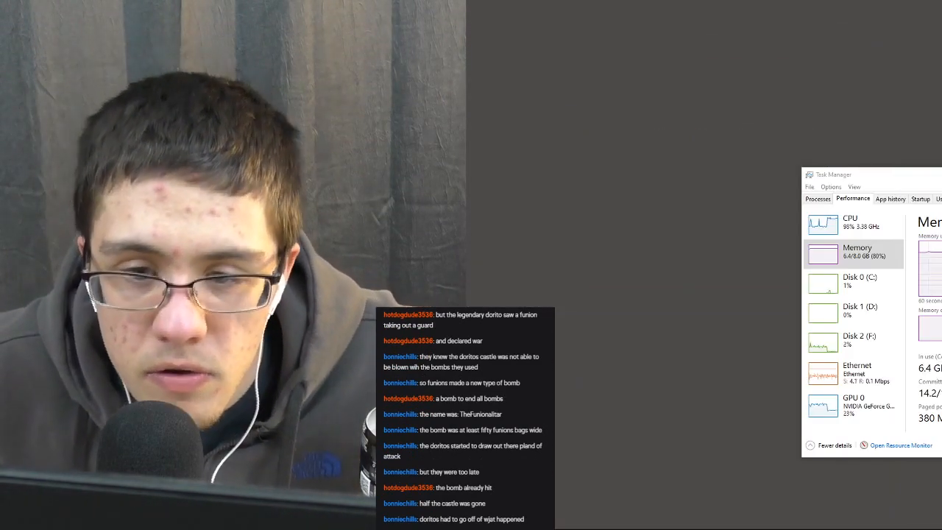
{"action": "left_click_drag", "start_coordinate": [941, 163], "coordinate": [799, 26]}
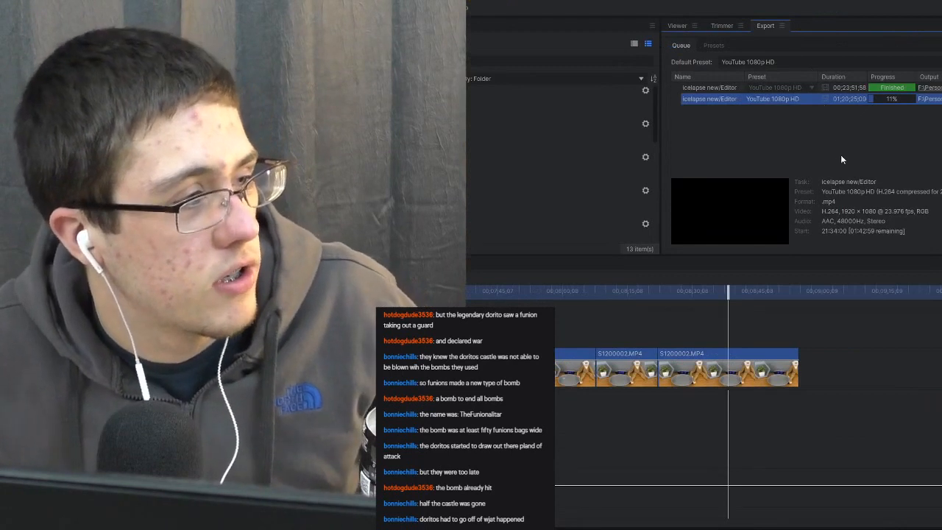
{"action": "right_click", "coordinate": [848, 101]}
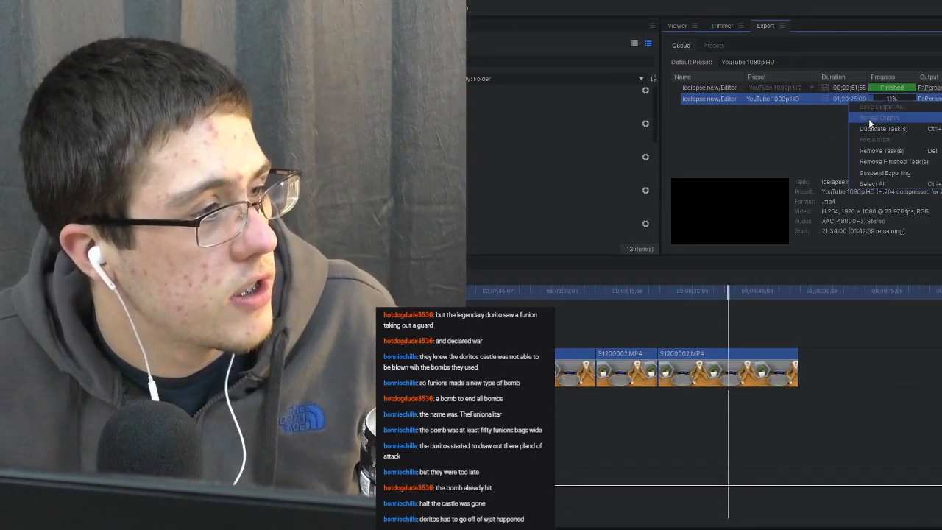
{"action": "left_click", "coordinate": [891, 172]}
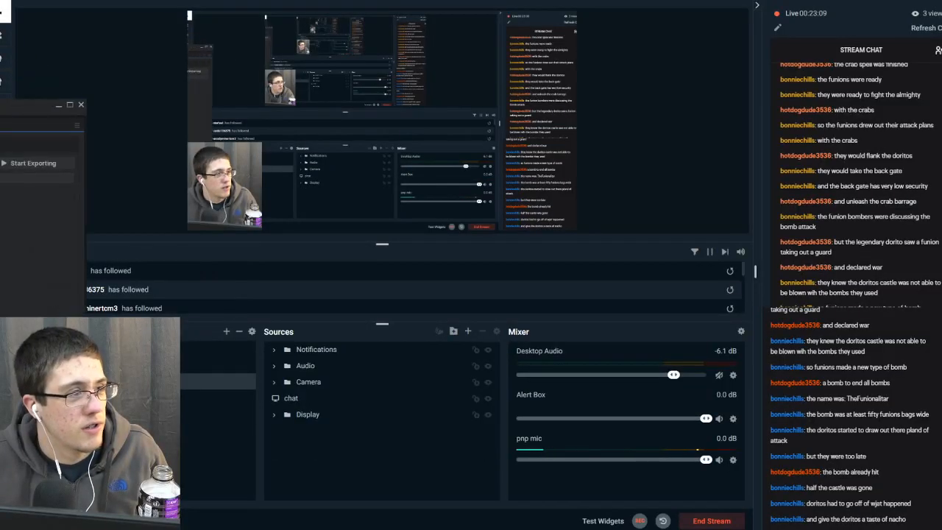
{"action": "key", "text": "alt+Tab"}
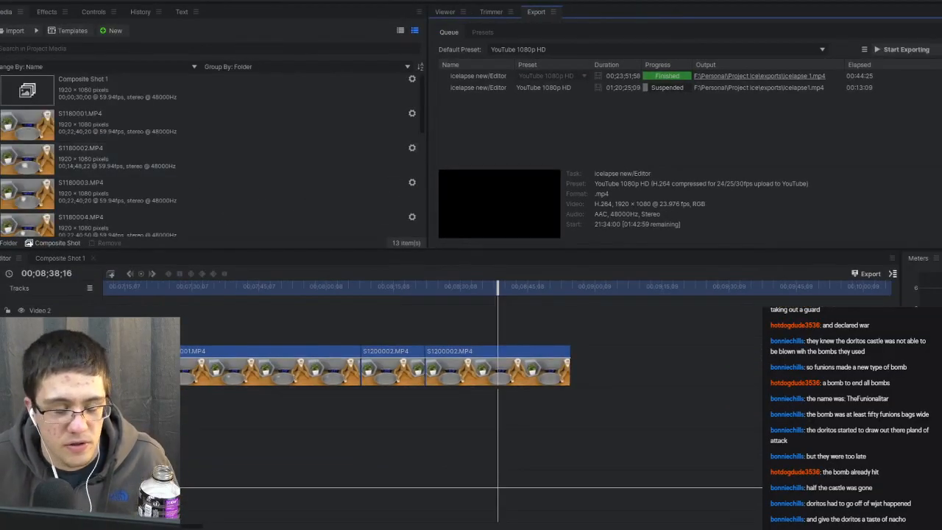
{"action": "mouse_move", "coordinate": [295, 522]}
{"action": "left_click", "coordinate": [297, 464]}
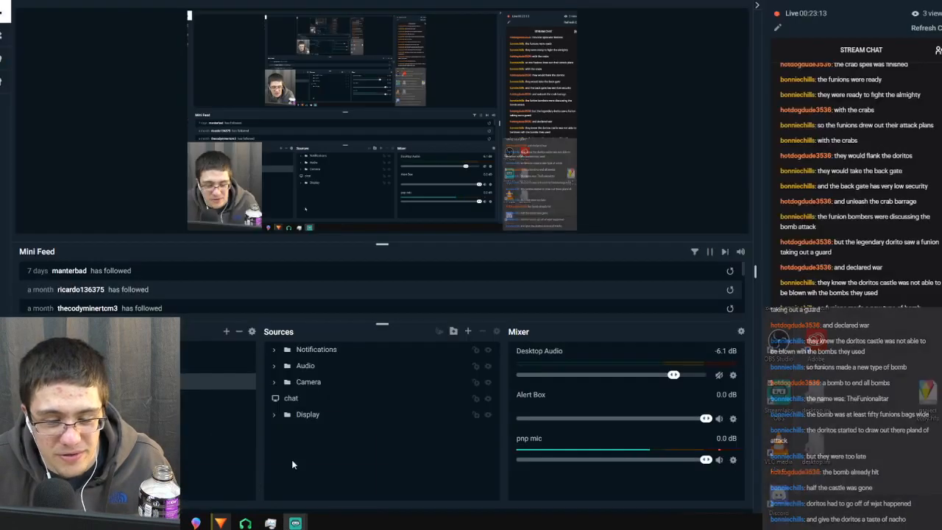
{"action": "key", "text": "alt+Tab"}
{"action": "key", "text": "alt+Tab"}
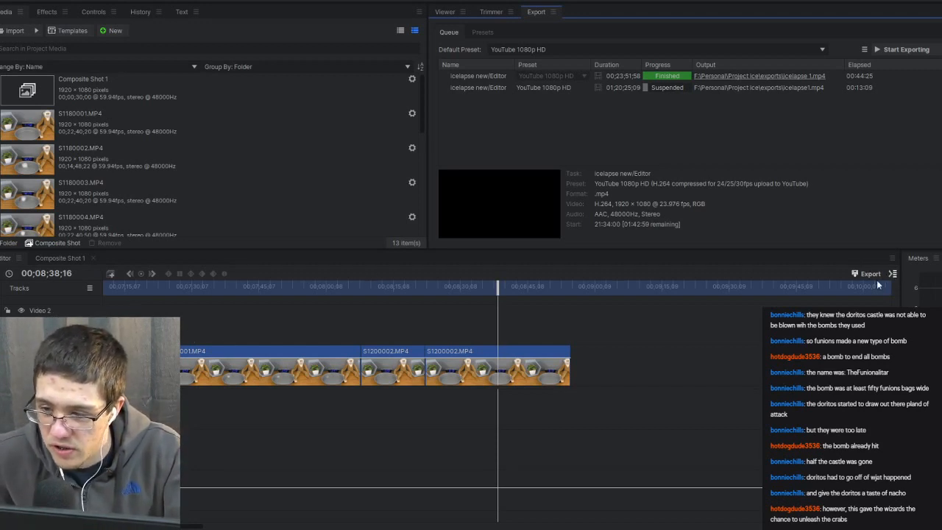
{"action": "scroll", "coordinate": [623, 326], "scroll_direction": "left", "scroll_amount": 10}
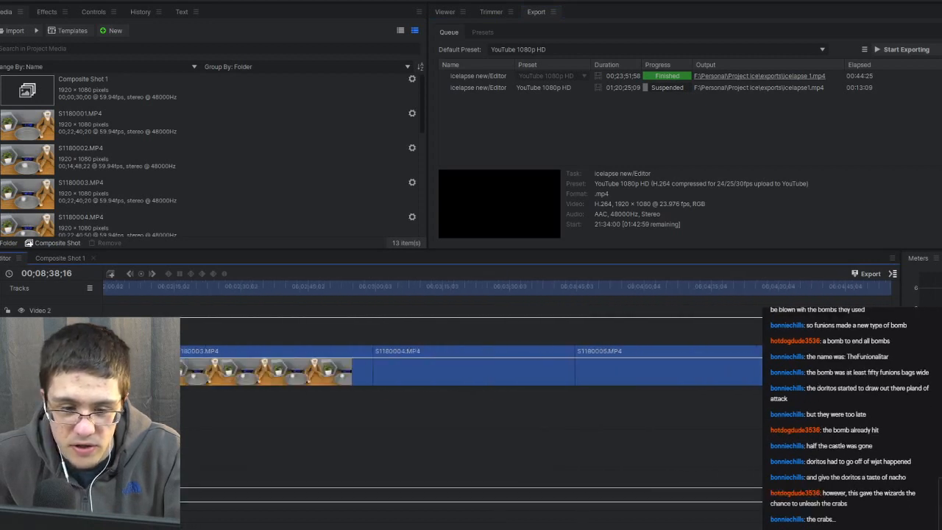
{"action": "scroll", "coordinate": [622, 326], "scroll_direction": "down", "scroll_amount": 5}
{"action": "scroll", "coordinate": [627, 328], "scroll_direction": "up", "scroll_amount": 5}
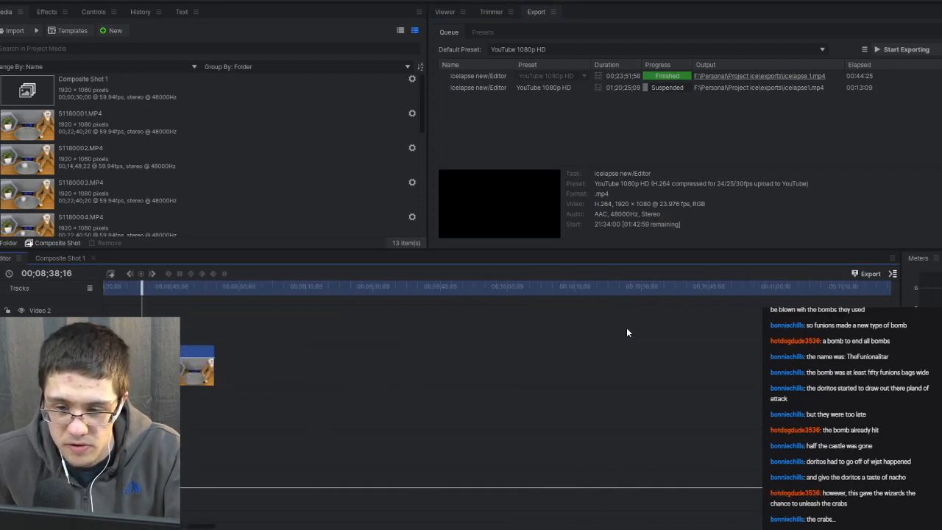
{"action": "left_click", "coordinate": [892, 274]}
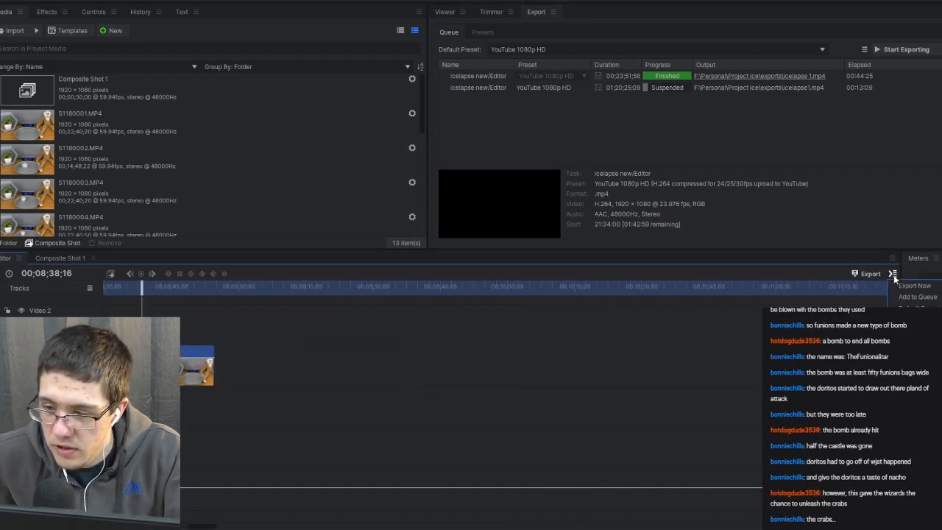
{"action": "mouse_move", "coordinate": [907, 298]}
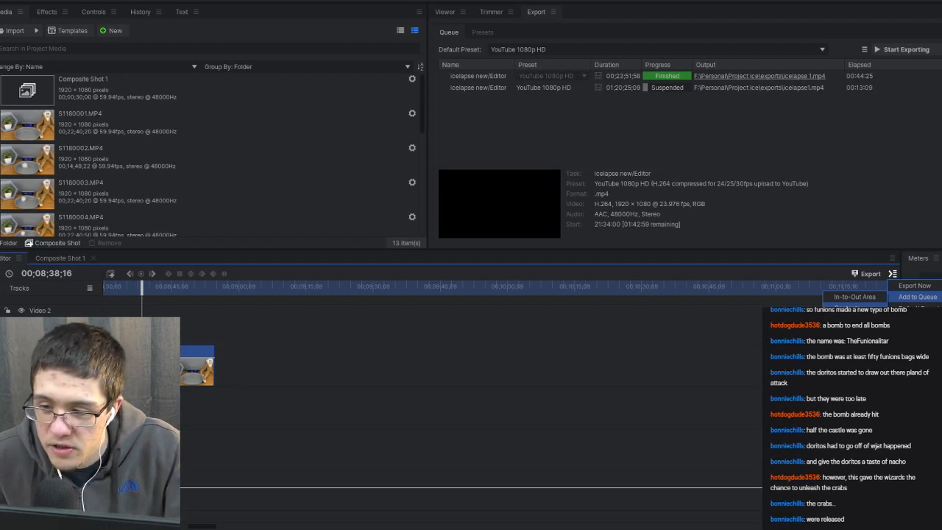
{"action": "left_click", "coordinate": [729, 318]}
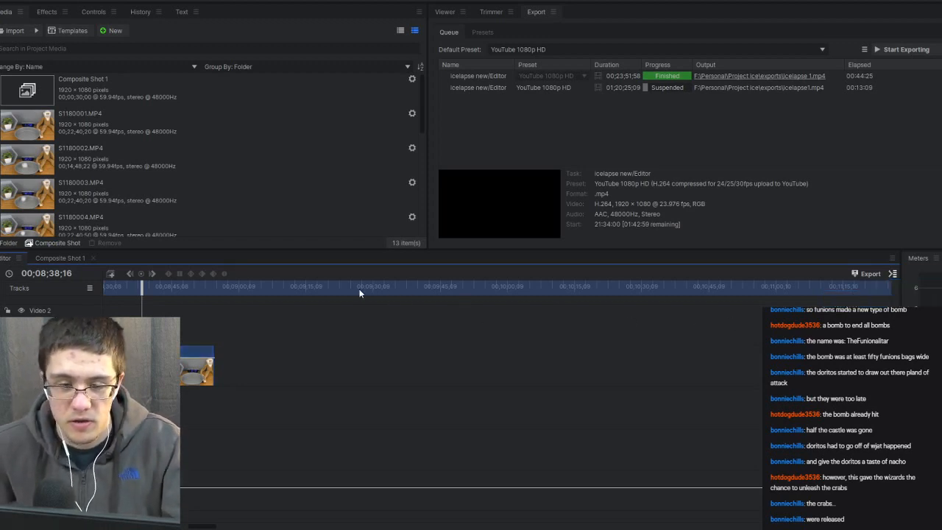
Shorten the timeline's in-to-out area so it ends a little past the last clip.
{"action": "scroll", "coordinate": [193, 284], "scroll_direction": "down", "scroll_amount": 5}
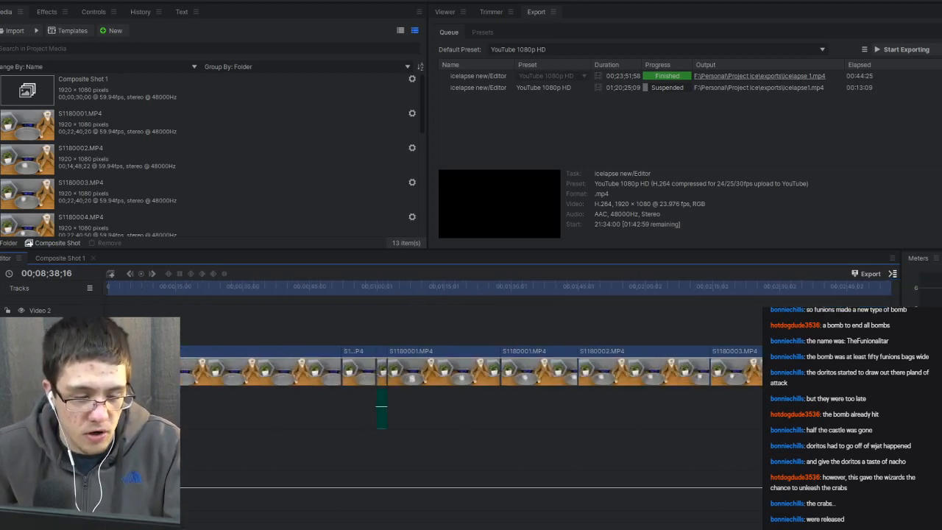
{"action": "scroll", "coordinate": [673, 363], "scroll_direction": "down", "scroll_amount": 5}
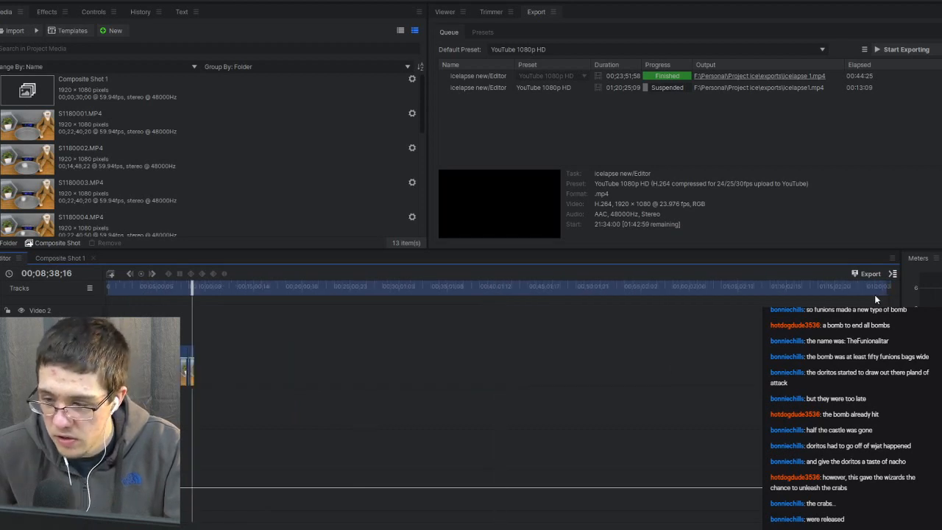
{"action": "left_click_drag", "start_coordinate": [887, 291], "coordinate": [219, 320]}
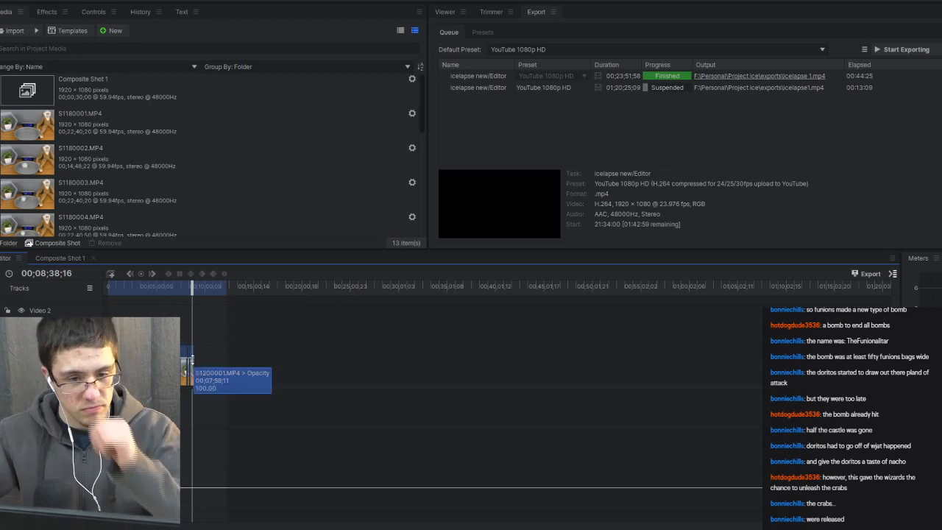
{"action": "left_click", "coordinate": [893, 274]}
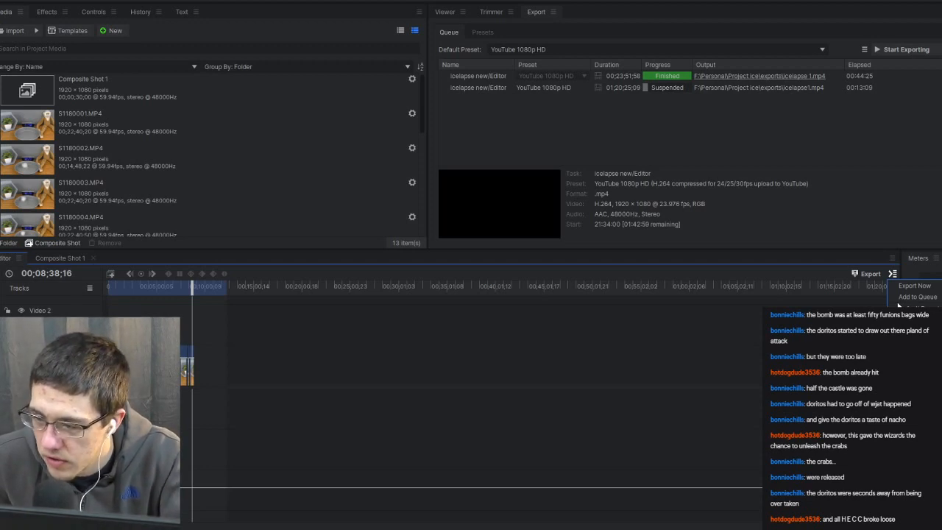
{"action": "mouse_move", "coordinate": [914, 288]}
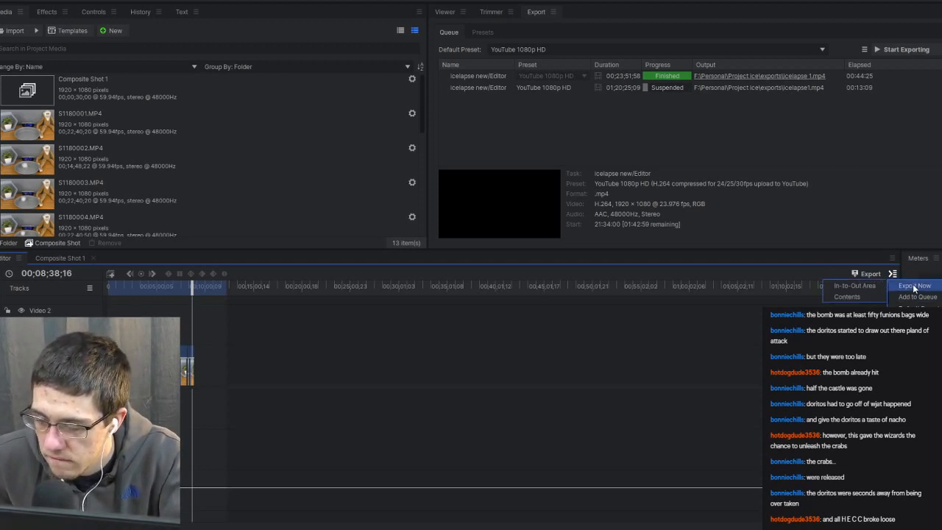
{"action": "left_click", "coordinate": [471, 323]}
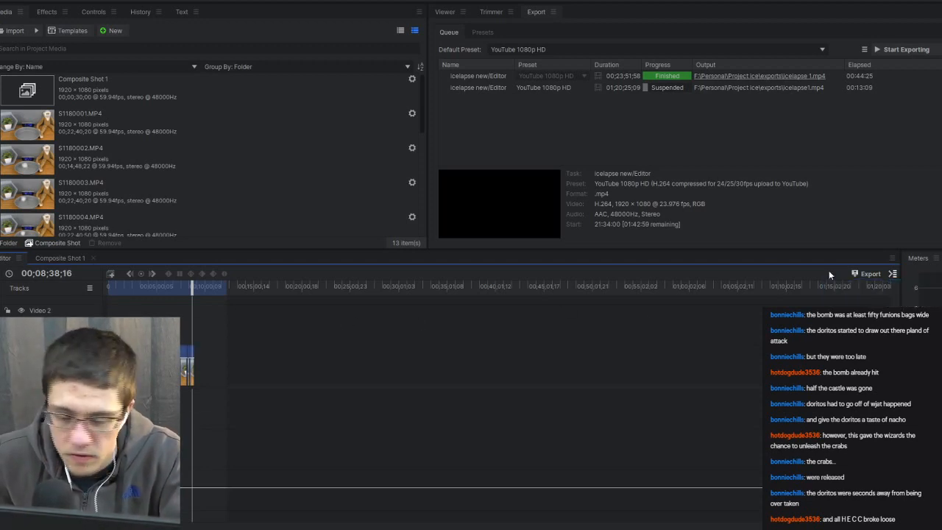
Add the timeline's contents to the export queue and set the output to icelapse1.mp4 in the exports folder.
{"action": "left_click", "coordinate": [893, 274]}
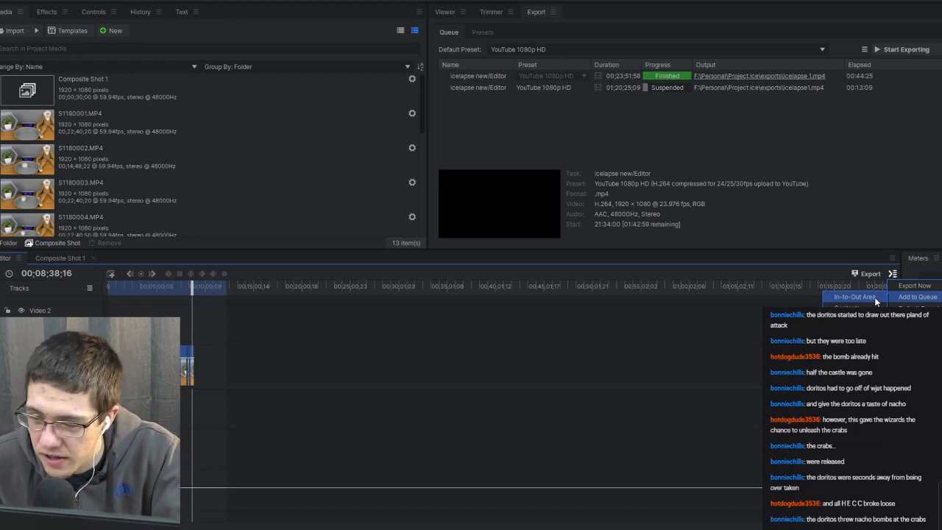
{"action": "left_click", "coordinate": [916, 296]}
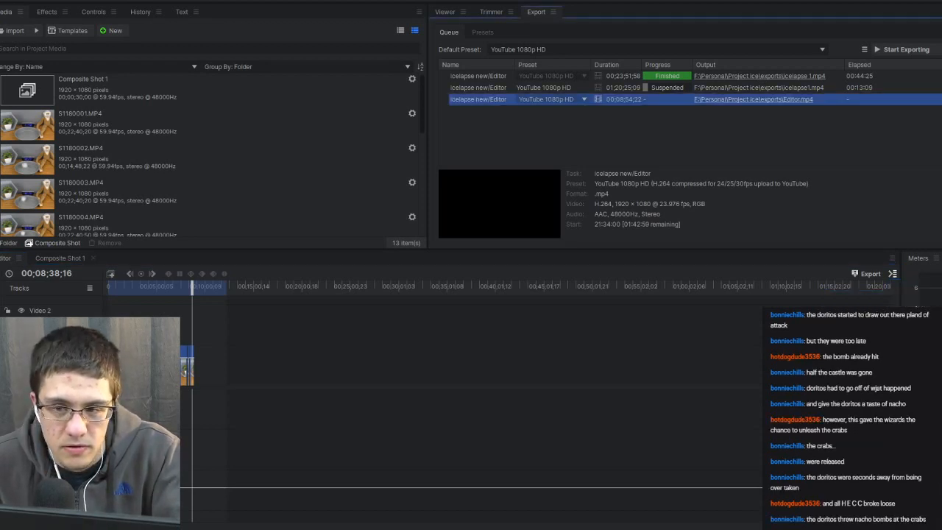
{"action": "left_click", "coordinate": [737, 101]}
{"action": "left_click", "coordinate": [104, 70]}
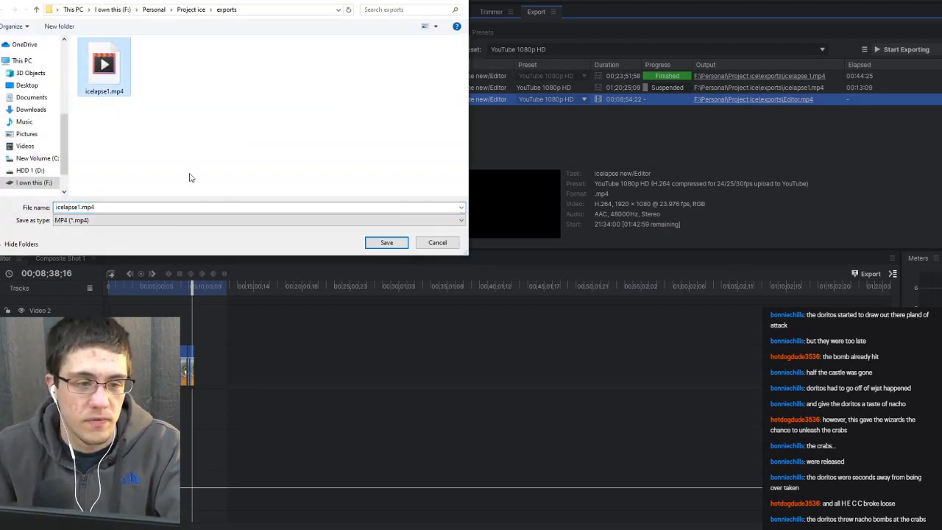
{"action": "left_click", "coordinate": [387, 243]}
{"action": "left_click", "coordinate": [507, 265]}
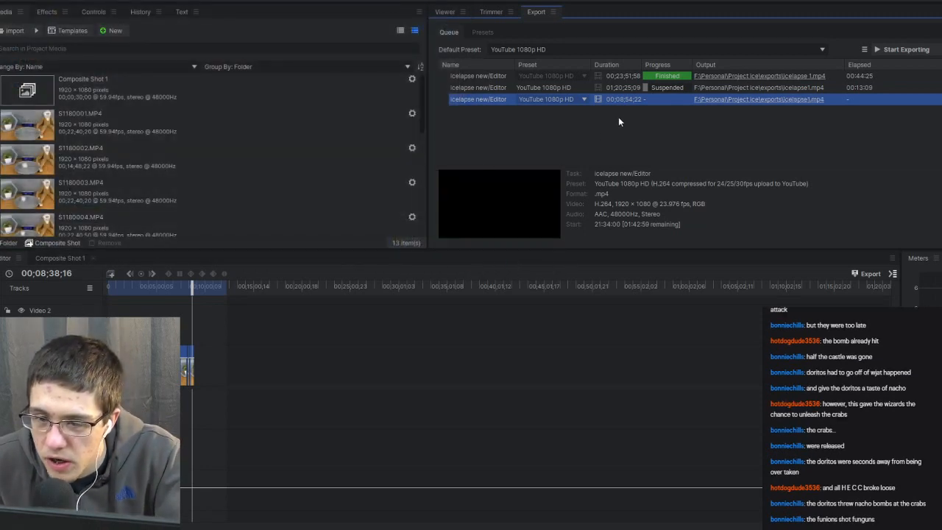
Remove the suspended 01;20;25;09 export task from the queue.
{"action": "right_click", "coordinate": [661, 102]}
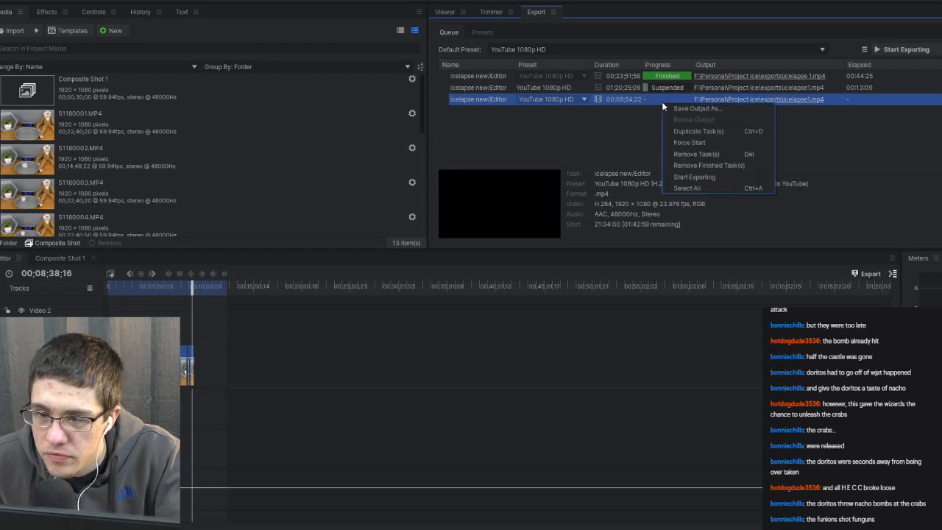
{"action": "left_click", "coordinate": [656, 100]}
{"action": "left_click", "coordinate": [660, 88]}
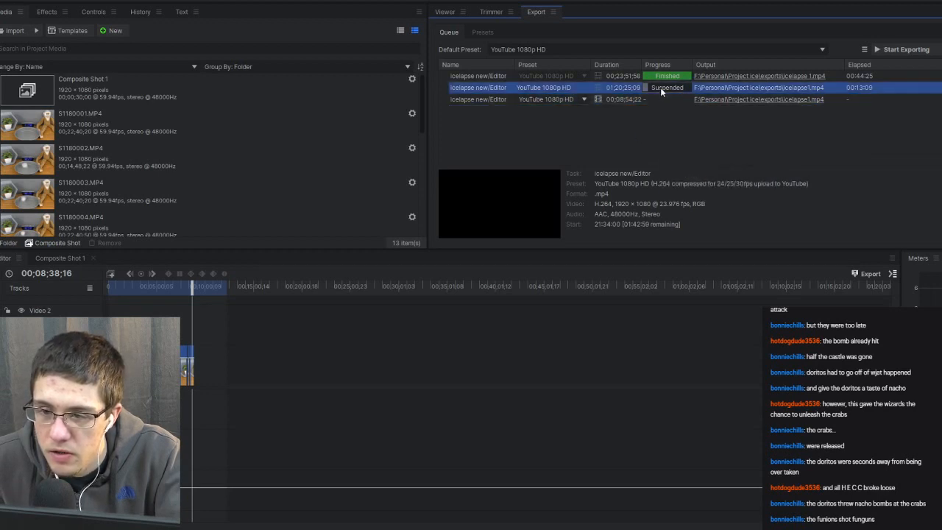
{"action": "right_click", "coordinate": [660, 87]}
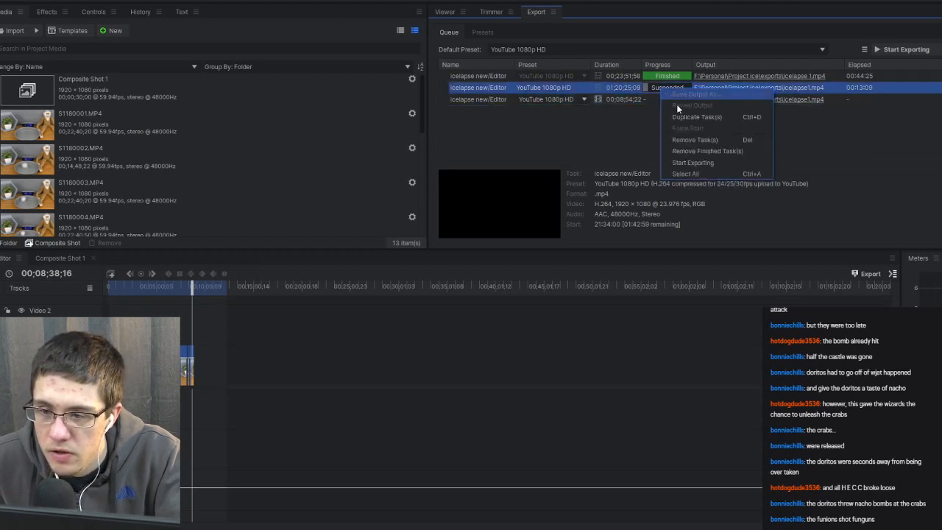
{"action": "left_click", "coordinate": [698, 142]}
{"action": "left_click", "coordinate": [544, 290]}
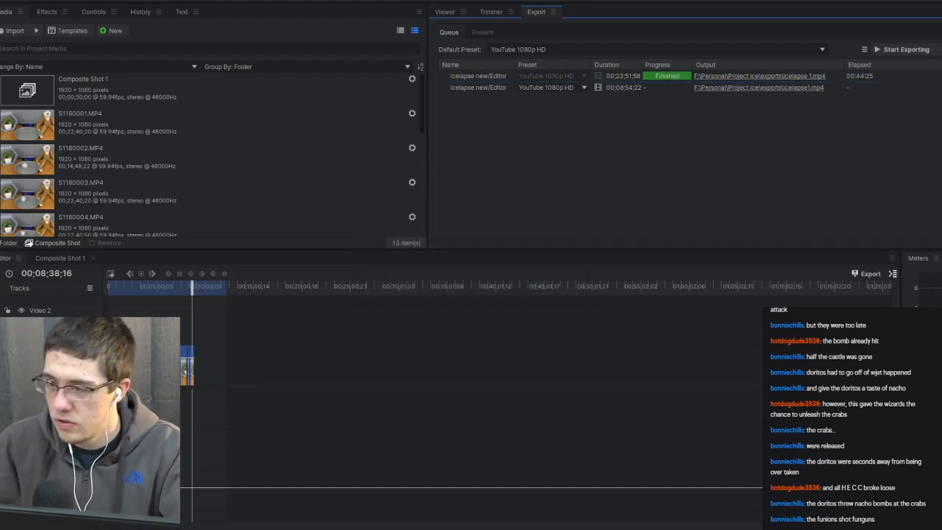
Play the exported ice video from the F: drive full screen, skip ahead to check its ending, and close the player.
{"action": "key", "text": "alt+Tab"}
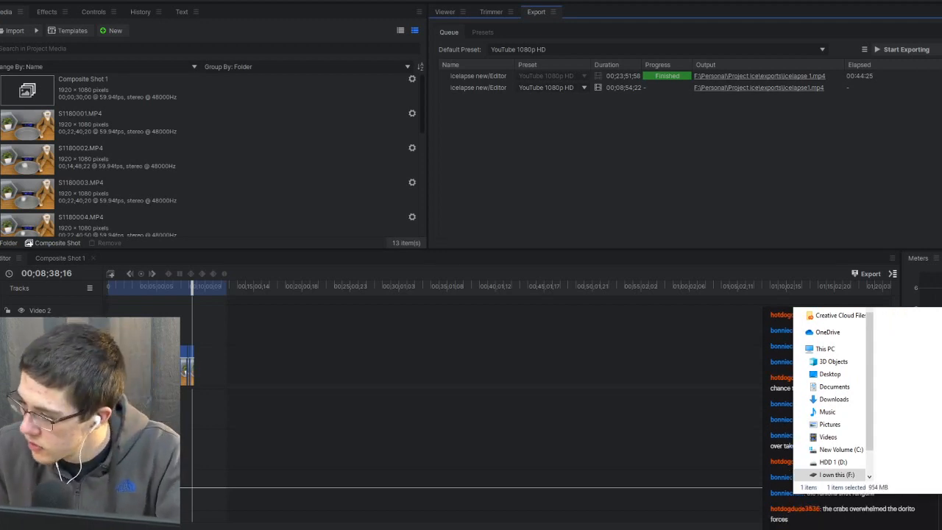
{"action": "key", "text": "Return"}
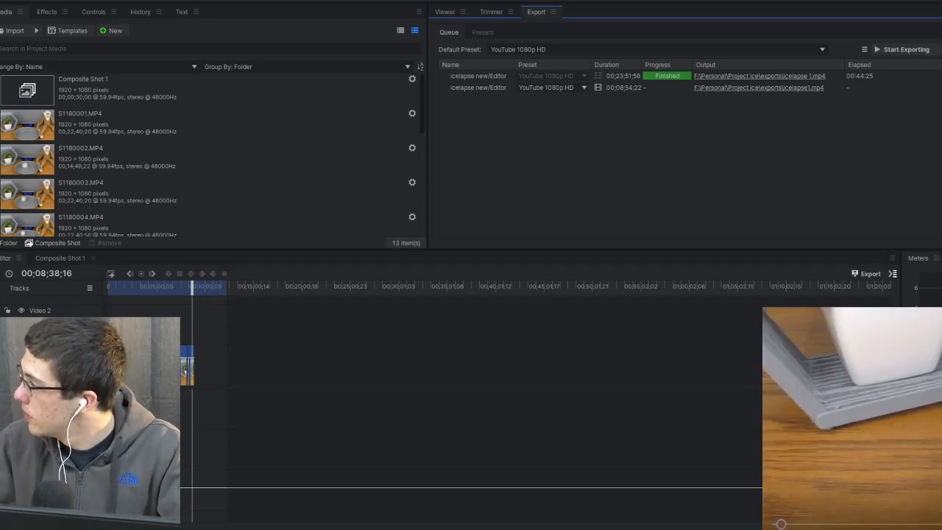
{"action": "key", "text": "super+shift+Left"}
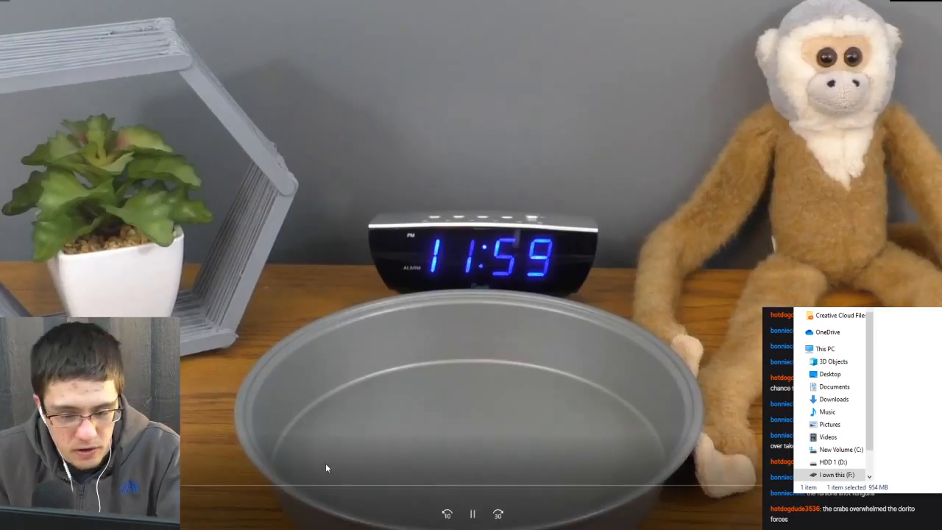
{"action": "left_click_drag", "start_coordinate": [309, 485], "coordinate": [655, 467]}
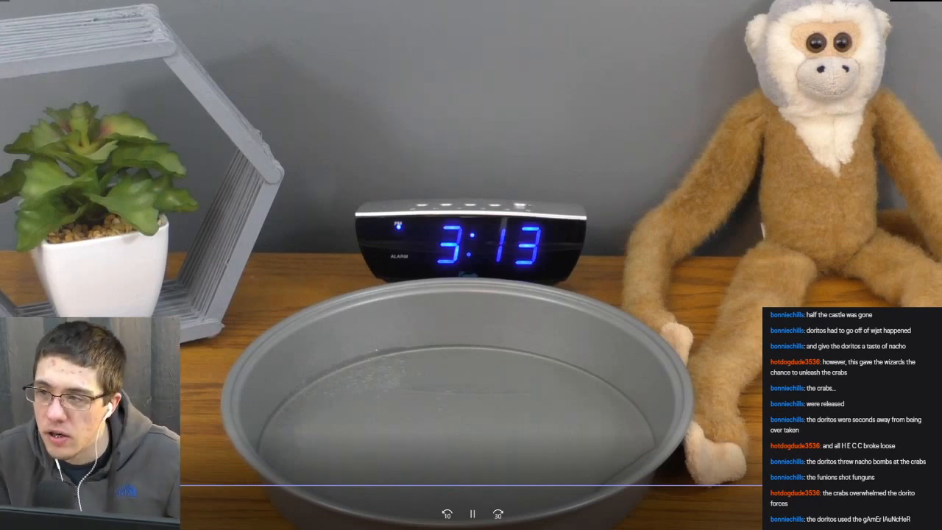
{"action": "left_click", "coordinate": [939, 1]}
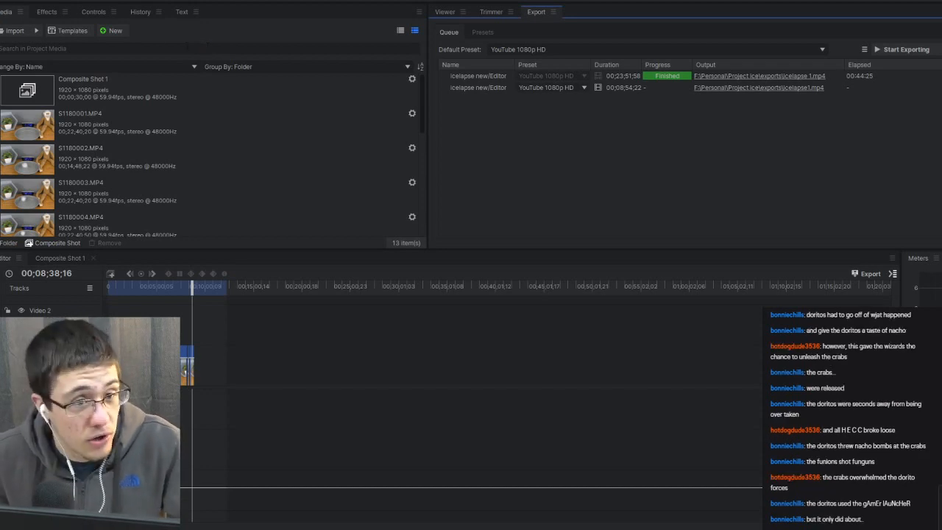
{"action": "key", "text": "alt+f"}
{"action": "key", "text": "Left"}
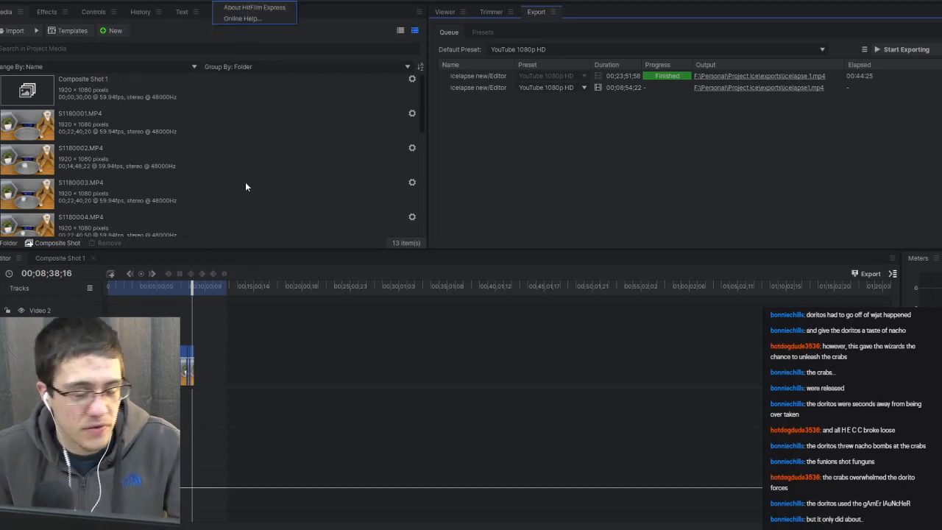
{"action": "key", "text": "Escape"}
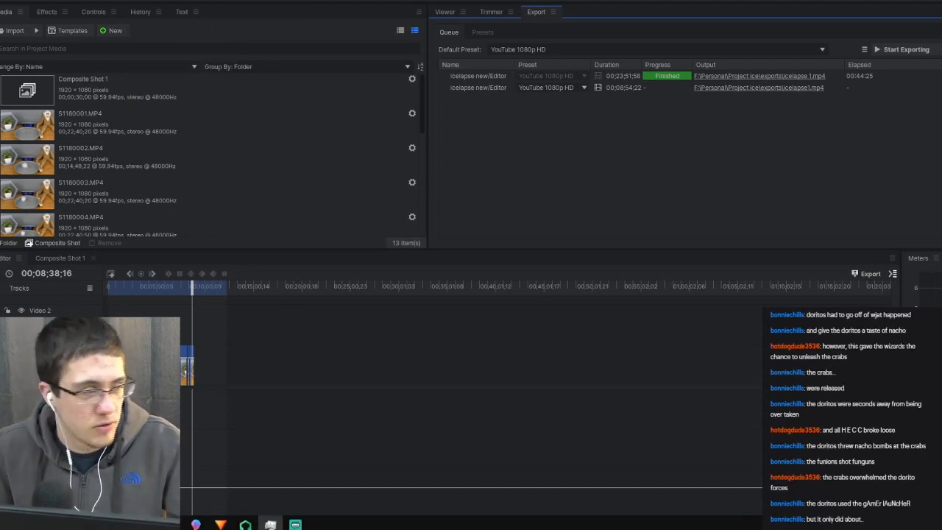
Check the computer's memory usage in Task Manager, and return to the HitFilm project.
{"action": "key", "text": "ctrl+shift+Escape"}
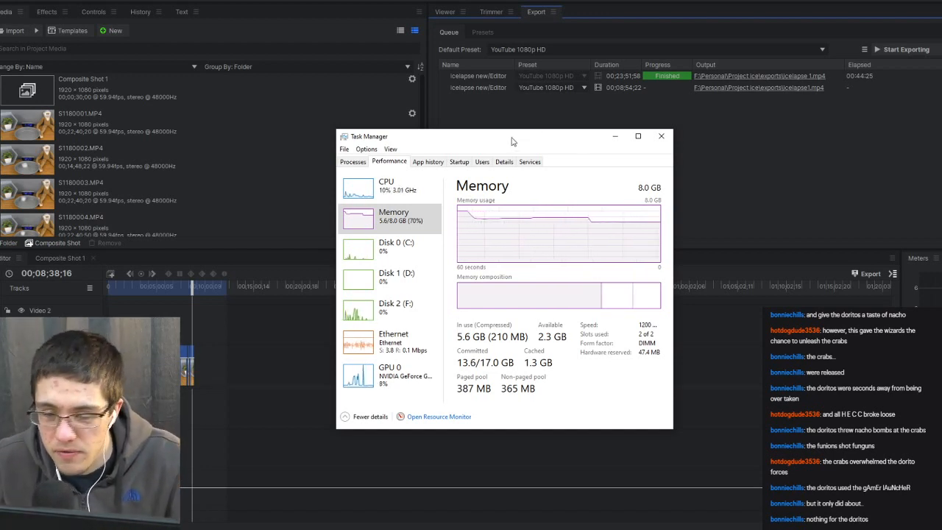
{"action": "left_click_drag", "start_coordinate": [515, 142], "coordinate": [670, 123]}
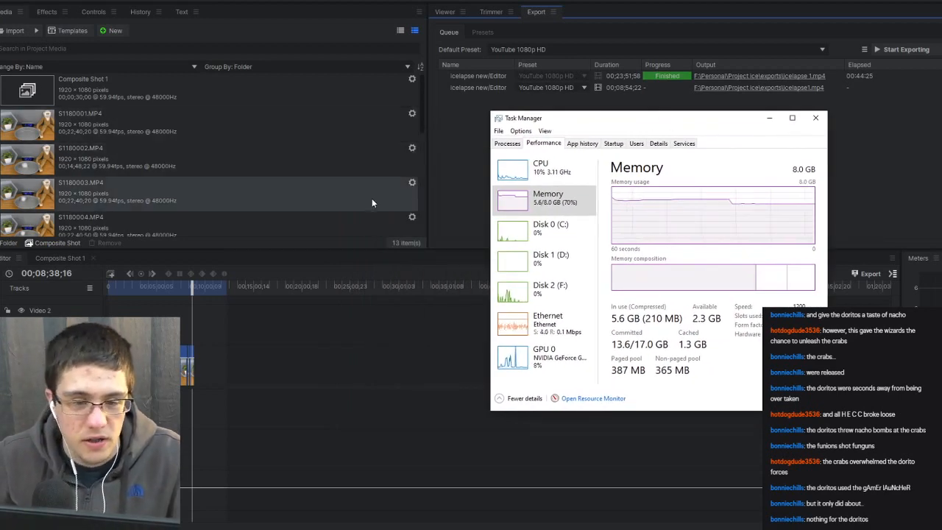
{"action": "left_click", "coordinate": [432, 240]}
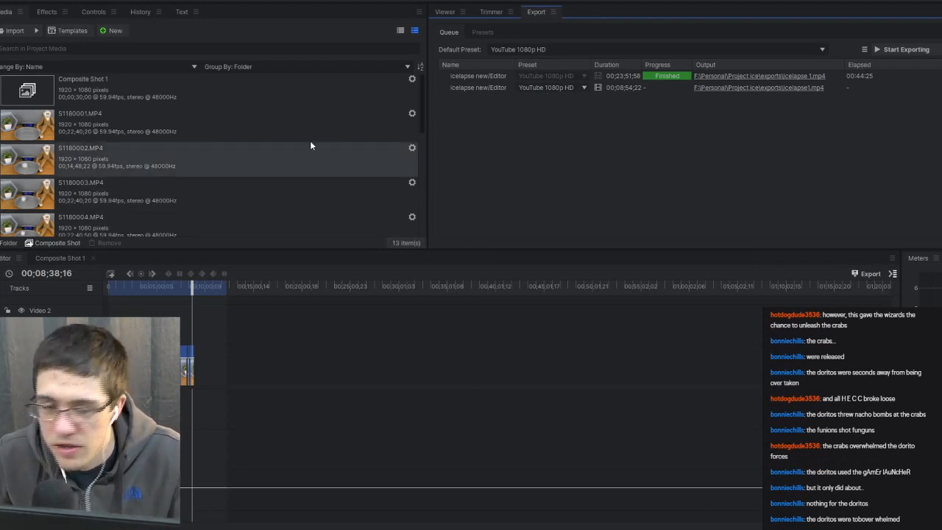
Open the recent project "project ice full.hfp" and skip relinking the missing music file.
{"action": "left_click", "coordinate": [129, 1]}
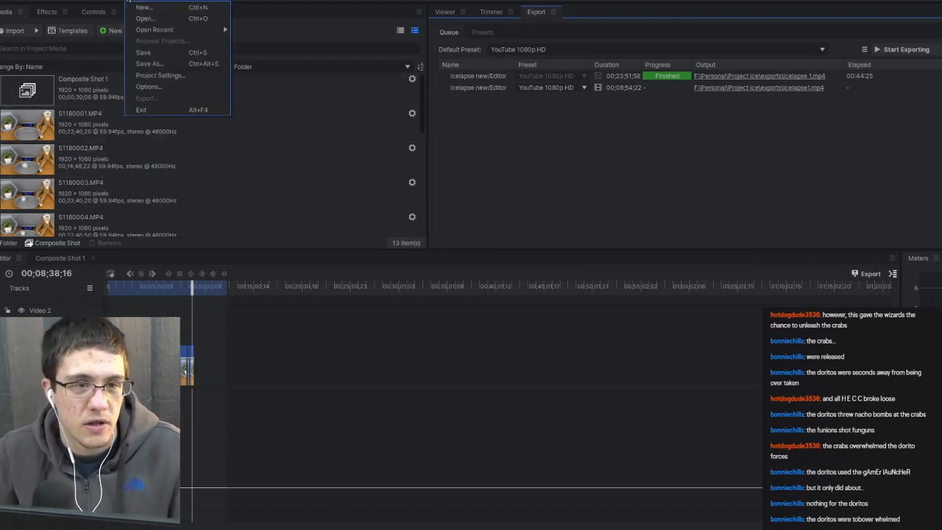
{"action": "mouse_move", "coordinate": [166, 30]}
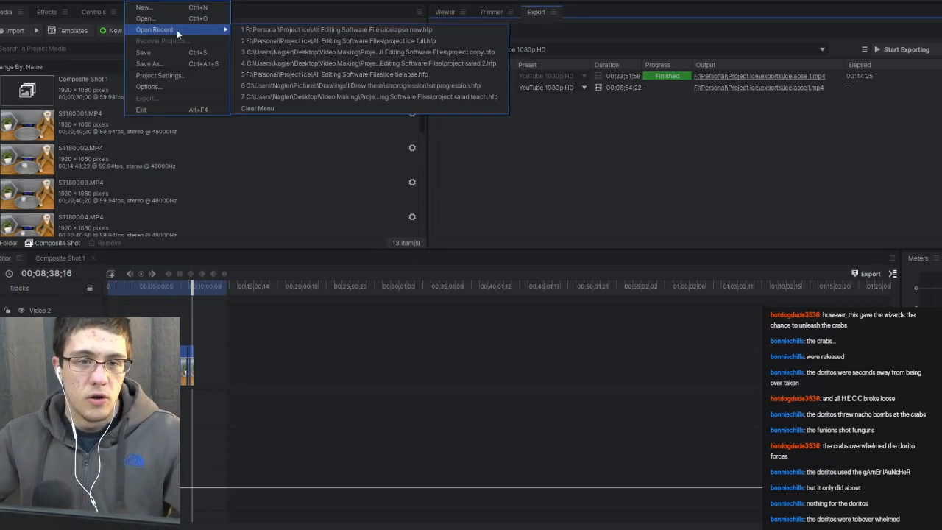
{"action": "left_click", "coordinate": [373, 41]}
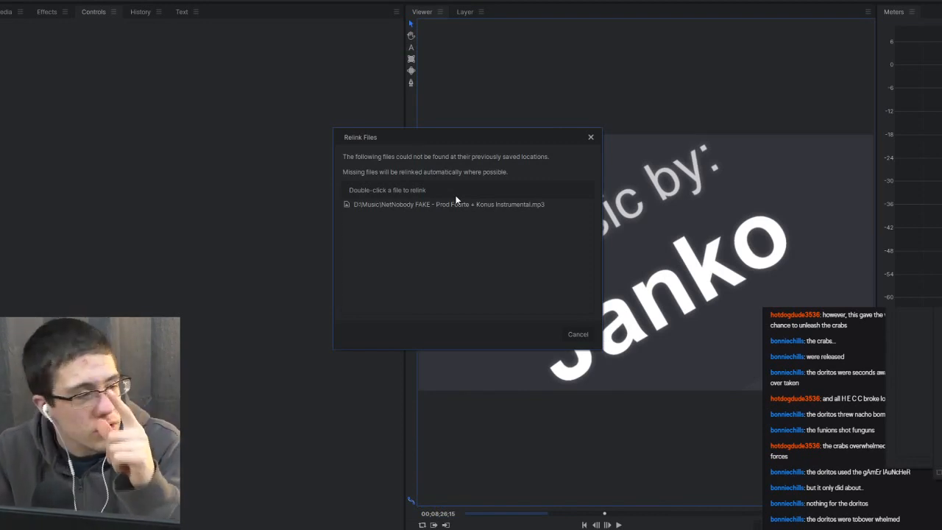
{"action": "left_click", "coordinate": [578, 334]}
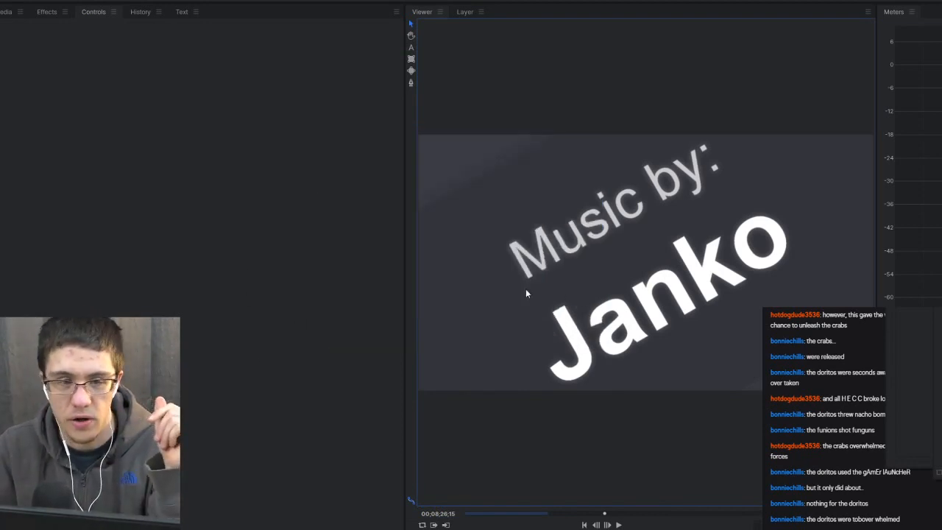
Reload the project "project ice full.hfp" from the recent projects.
{"action": "left_click", "coordinate": [135, 1]}
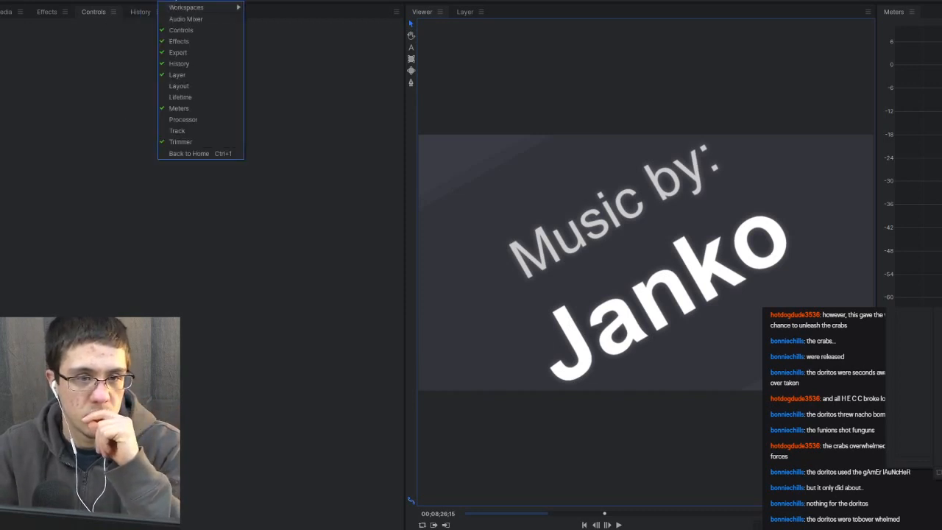
{"action": "mouse_move", "coordinate": [200, 1]}
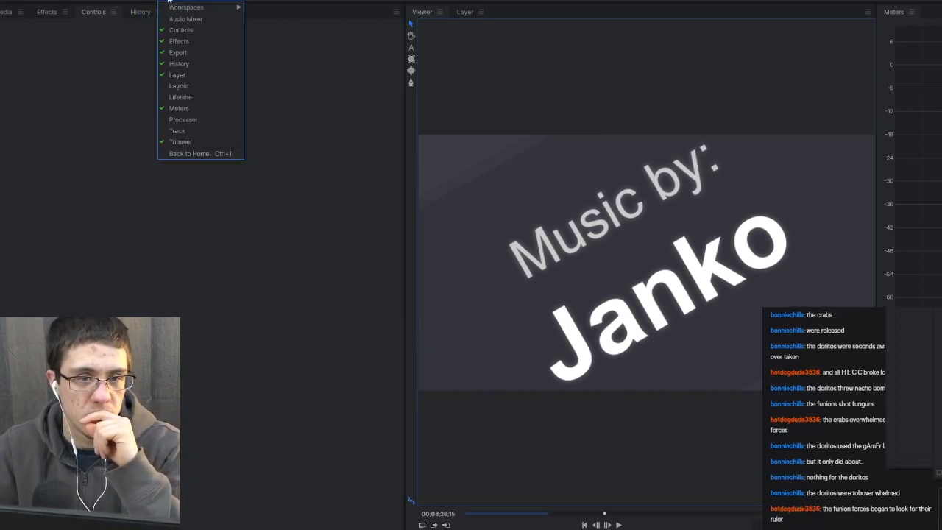
{"action": "mouse_move", "coordinate": [134, 2]}
{"action": "mouse_move", "coordinate": [168, 29]}
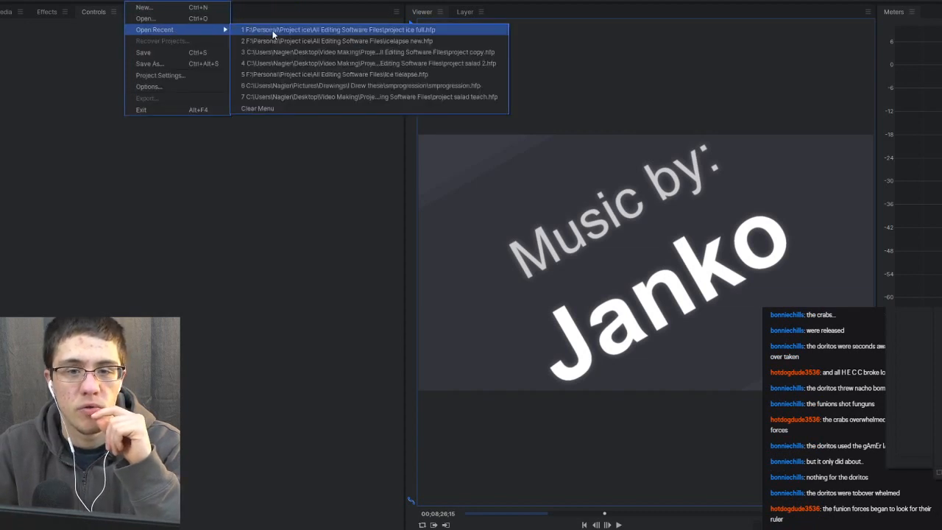
{"action": "left_click", "coordinate": [309, 41]}
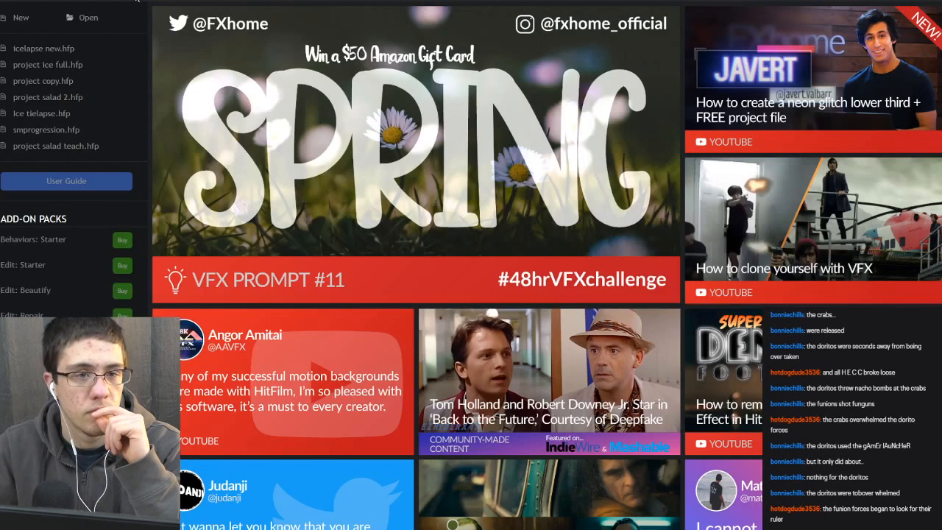
Confirm the Cam Link 4K video capture settings in Streamlabs OBS, and skip the missing music file's relinking in HitFilm.
{"action": "mouse_move", "coordinate": [302, 526]}
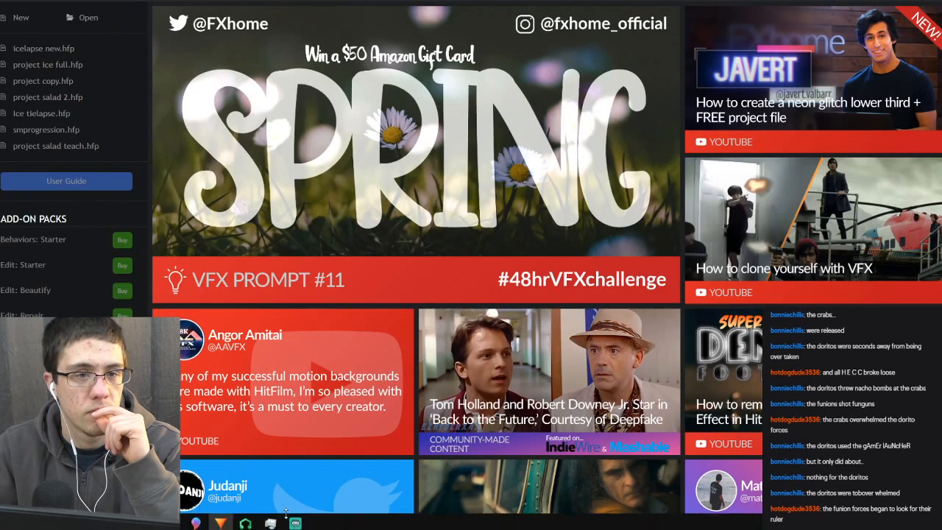
{"action": "left_click", "coordinate": [351, 475]}
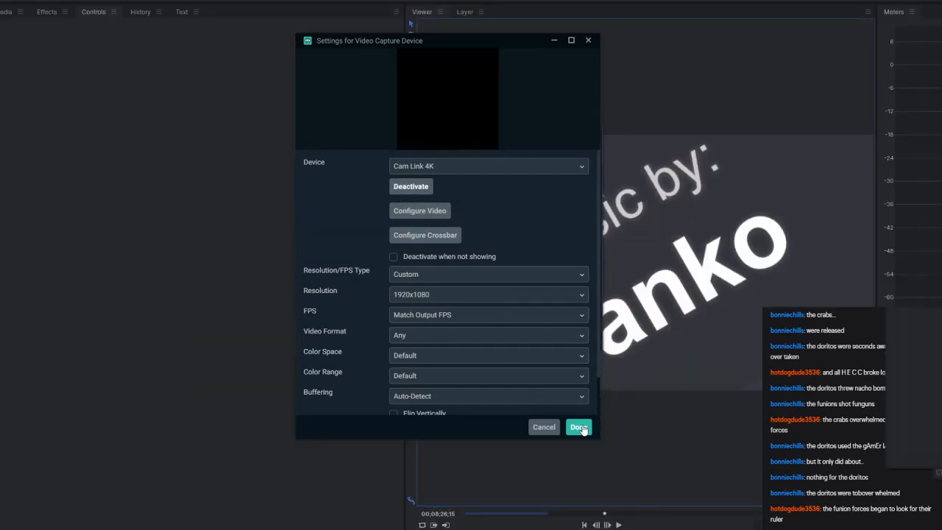
{"action": "left_click", "coordinate": [579, 428]}
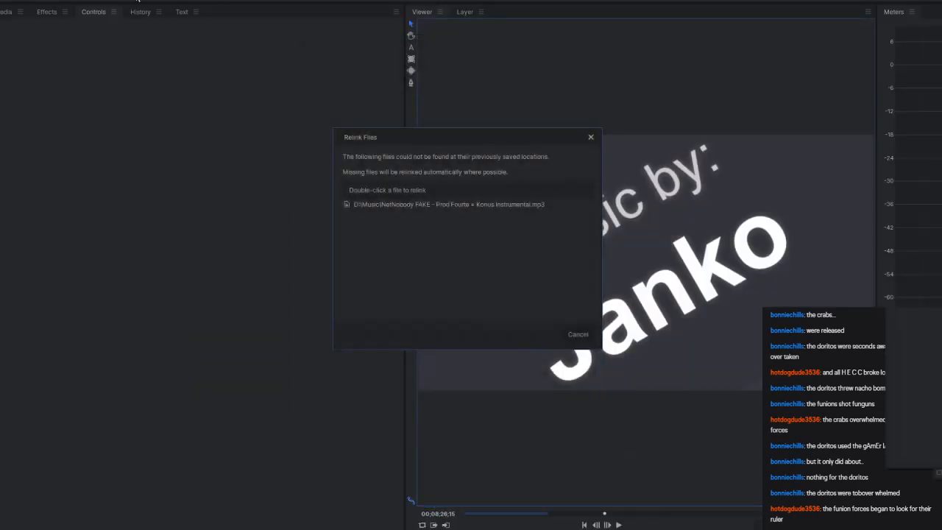
{"action": "left_click", "coordinate": [577, 334]}
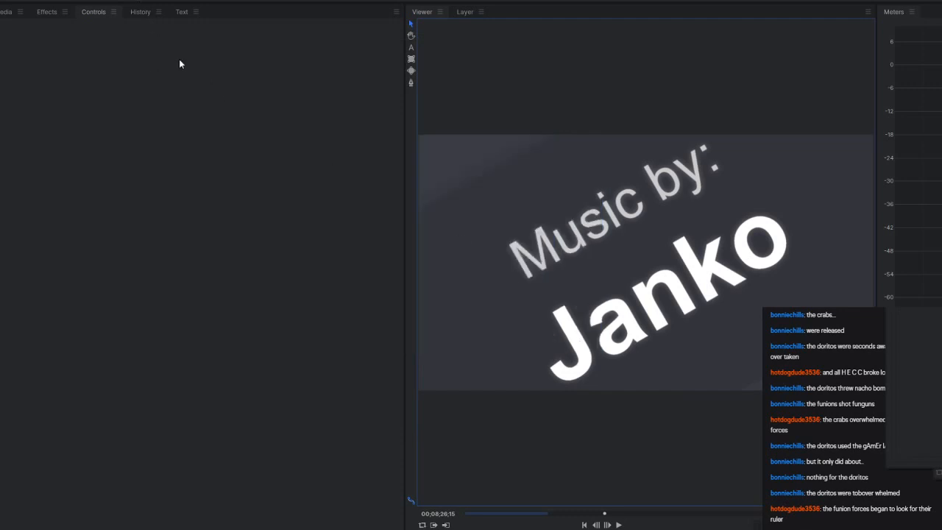
Open the recent project "icelapse new.hfp" in place of the full ice project.
{"action": "left_click", "coordinate": [135, 1]}
{"action": "mouse_move", "coordinate": [146, 2]}
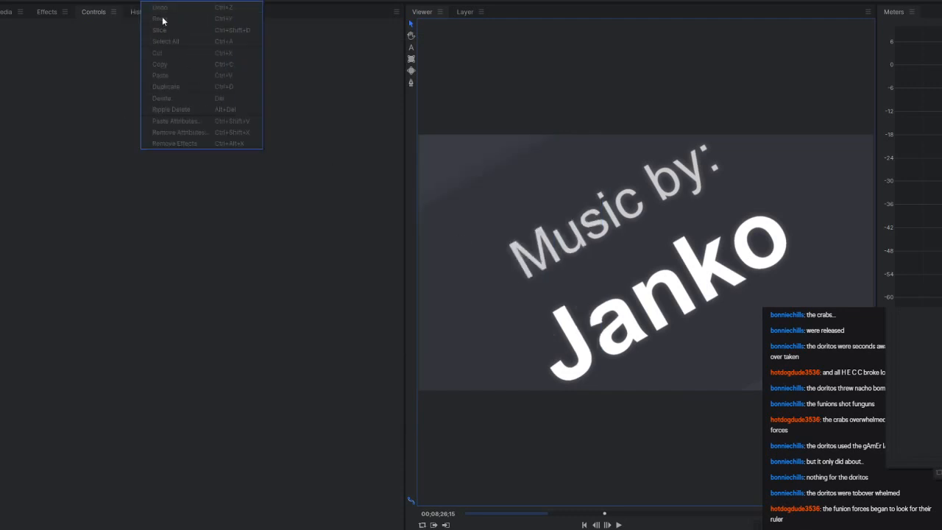
{"action": "mouse_move", "coordinate": [144, 31]}
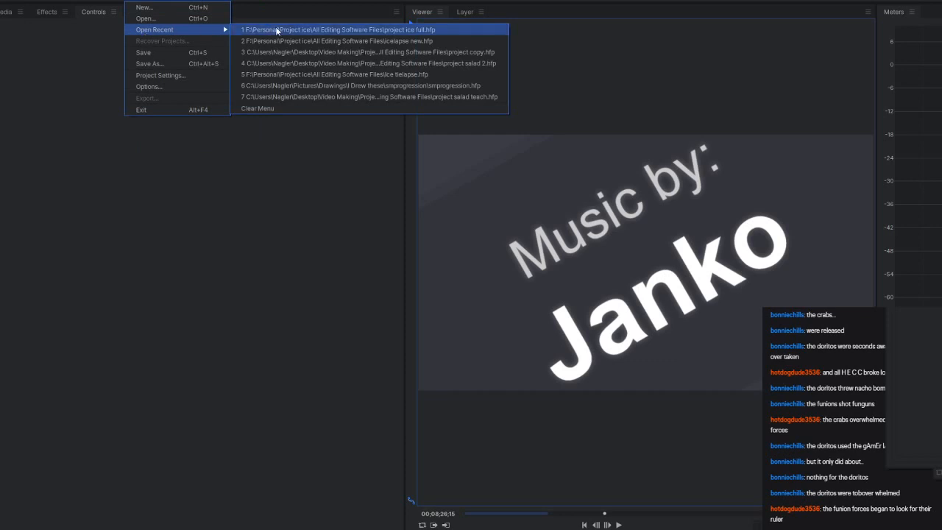
{"action": "left_click", "coordinate": [314, 41]}
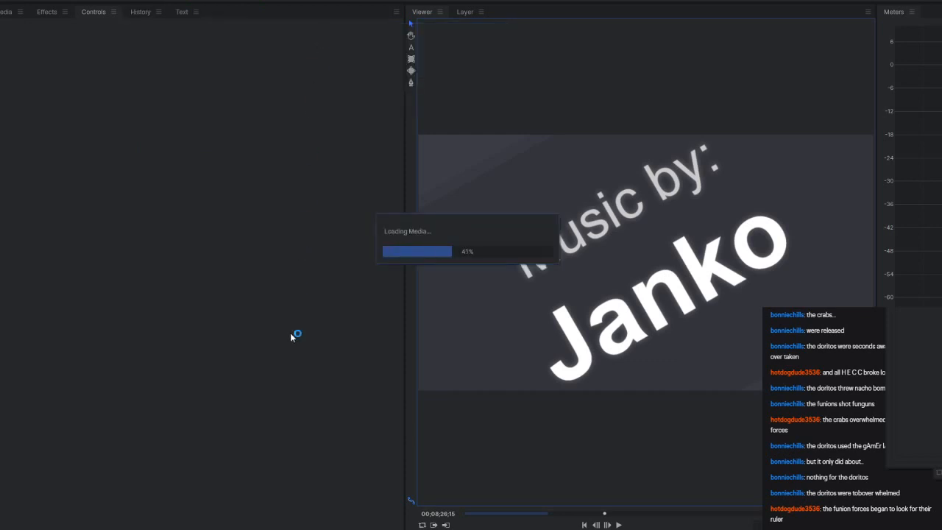
{"action": "mouse_move", "coordinate": [295, 520]}
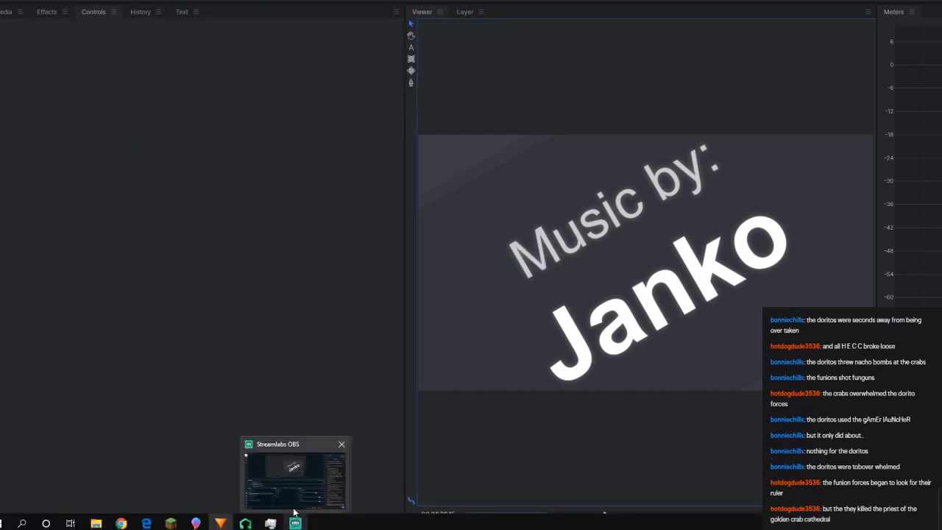
{"action": "mouse_move", "coordinate": [275, 482]}
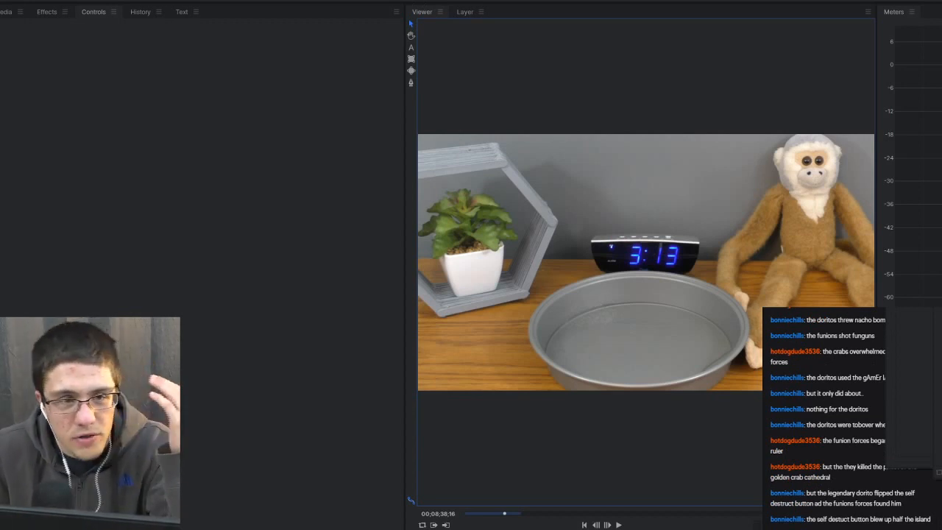
Switch back to the recent project "project ice full.hfp".
{"action": "key", "text": "alt+f"}
{"action": "mouse_move", "coordinate": [153, 32]}
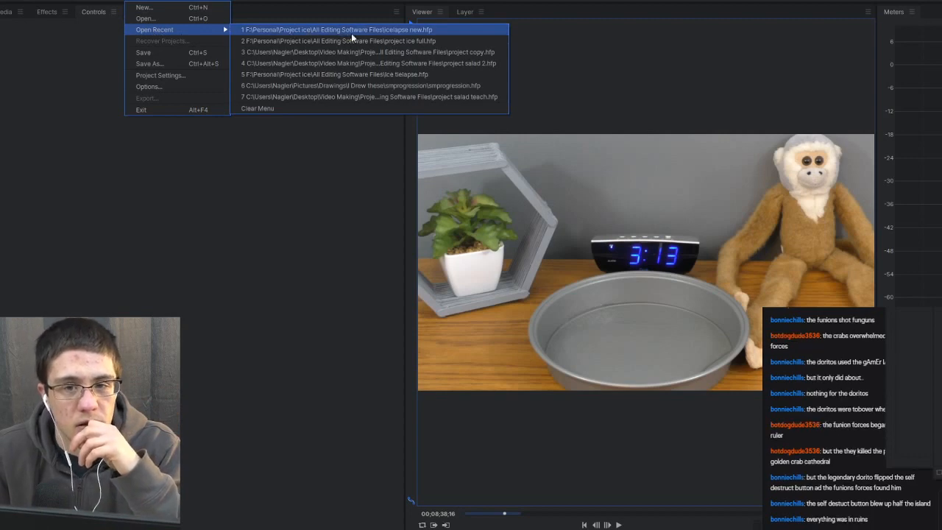
{"action": "left_click", "coordinate": [372, 42]}
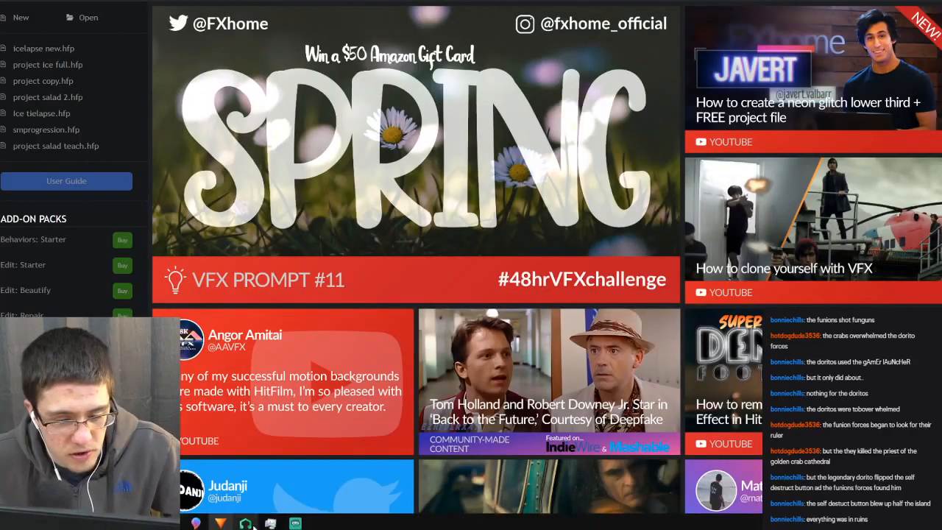
Check the memory usage in Task Manager, and skip relinking the missing music file.
{"action": "left_click", "coordinate": [270, 522]}
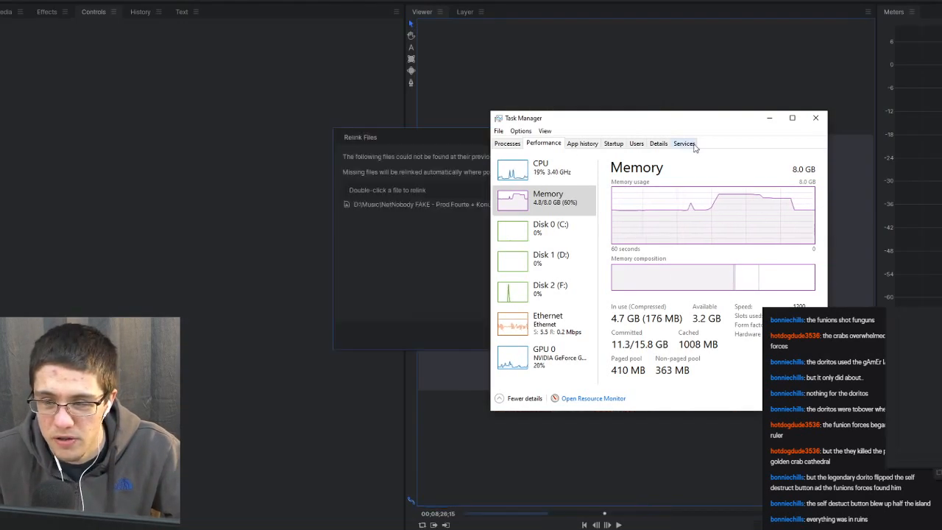
{"action": "left_click", "coordinate": [768, 118]}
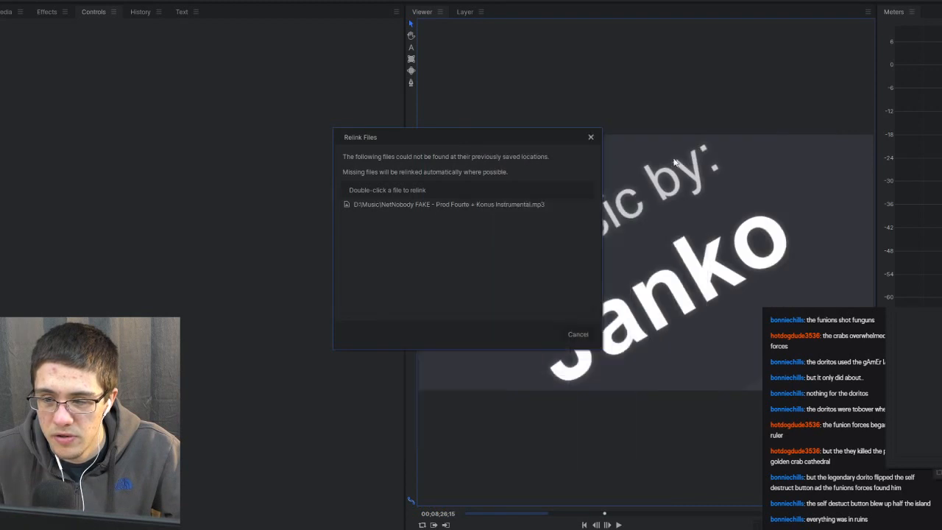
{"action": "left_click", "coordinate": [577, 334]}
Switch to the workspace that places the Trimmer beside the Viewer, with the Media panel and Editor timeline below.
{"action": "left_click", "coordinate": [184, 2]}
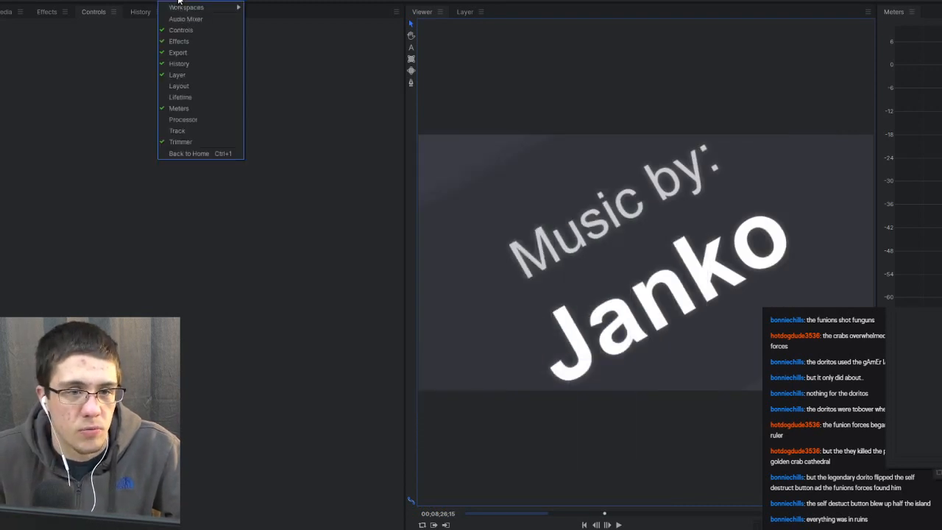
{"action": "mouse_move", "coordinate": [199, 8]}
{"action": "left_click", "coordinate": [290, 109]}
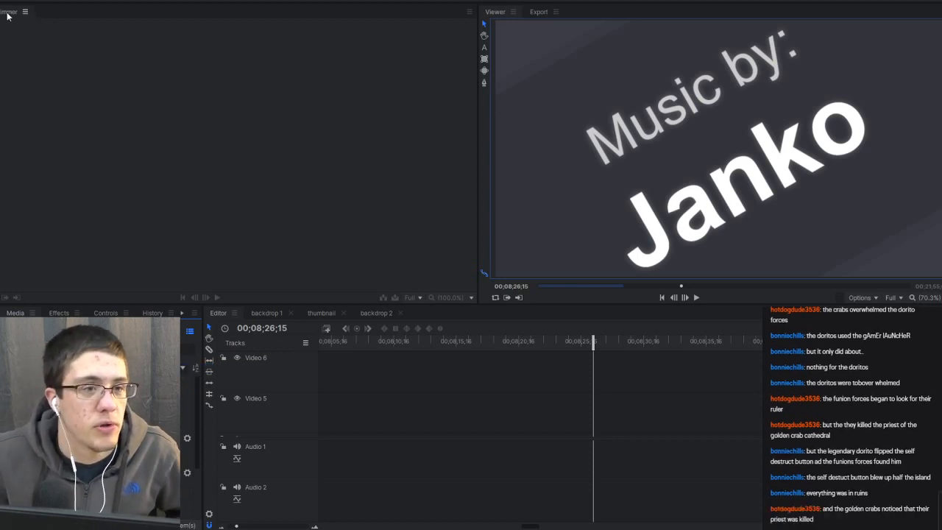
Dock the Trimmer with the Viewer, and group Media, Effects, Controls, History and Text beside them above the Editor timeline.
{"action": "left_click_drag", "start_coordinate": [34, 15], "coordinate": [534, 12]}
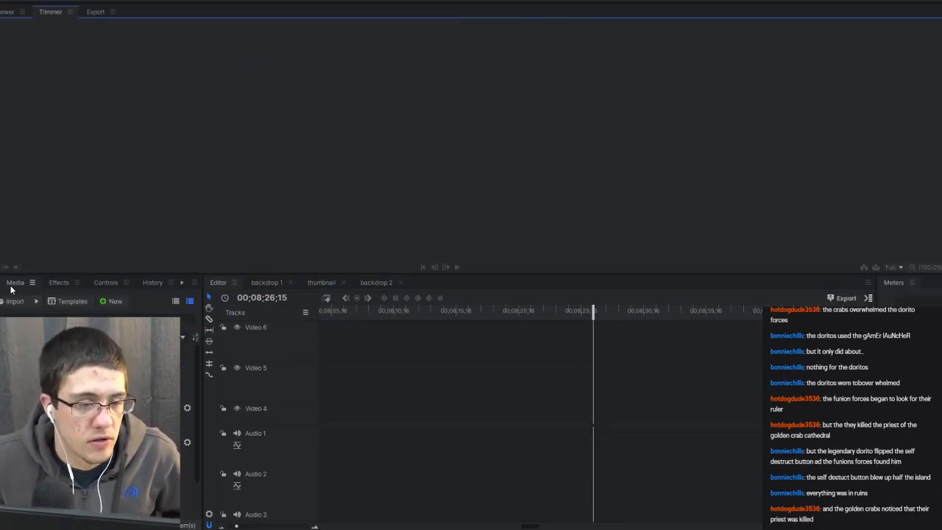
{"action": "left_click_drag", "start_coordinate": [14, 283], "coordinate": [431, 145]}
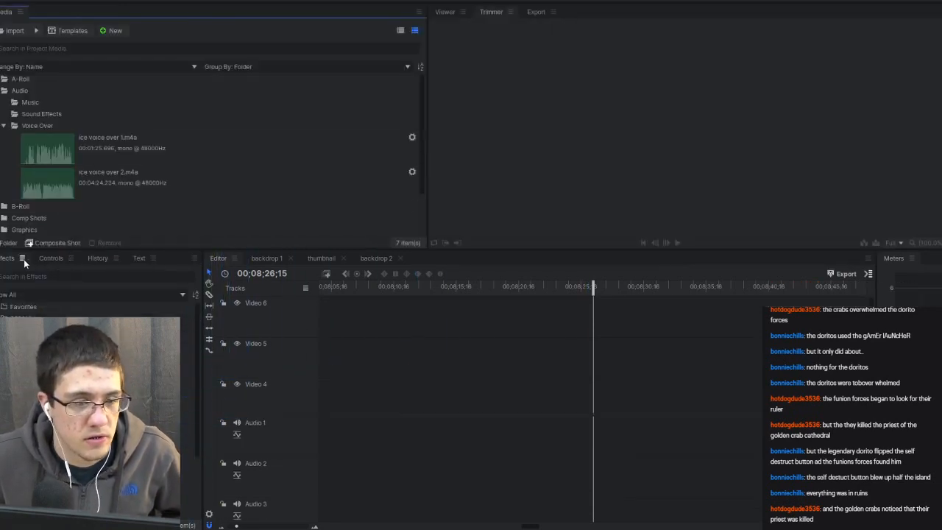
{"action": "left_click_drag", "start_coordinate": [18, 259], "coordinate": [81, 11]}
{"action": "left_click_drag", "start_coordinate": [6, 261], "coordinate": [134, 14]}
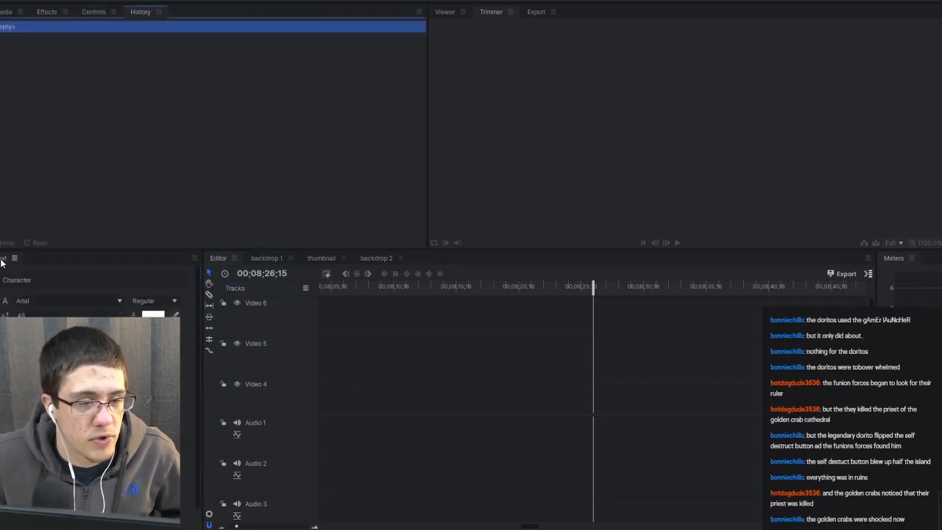
{"action": "left_click_drag", "start_coordinate": [7, 258], "coordinate": [181, 14]}
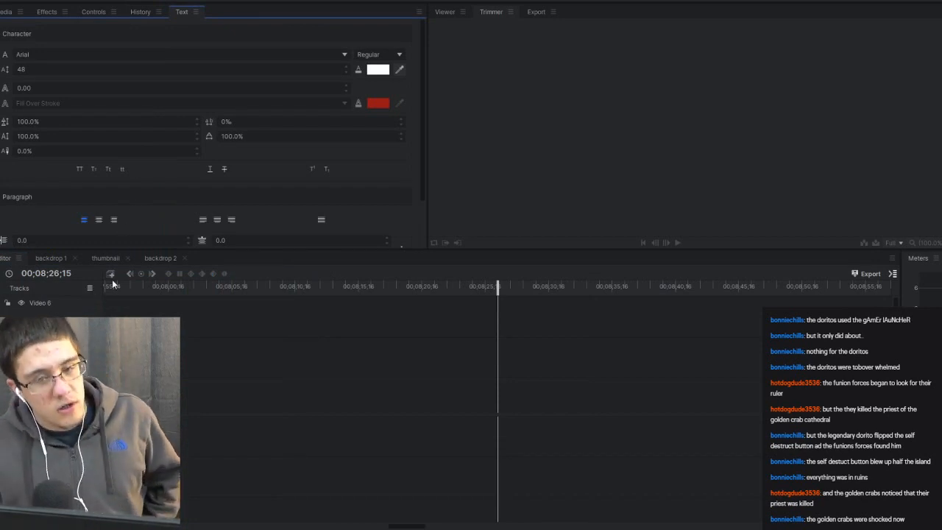
{"action": "left_click", "coordinate": [3, 13]}
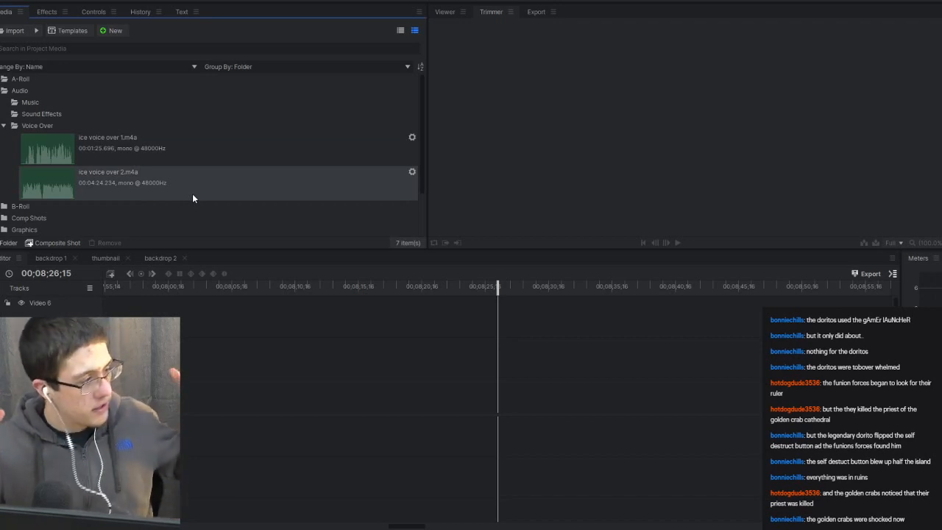
Move the backdrop 1 and backdrop 2 clips together on their track to just after the playhead at 00;08;26;15.
{"action": "scroll", "coordinate": [455, 363], "scroll_direction": "left", "scroll_amount": 15}
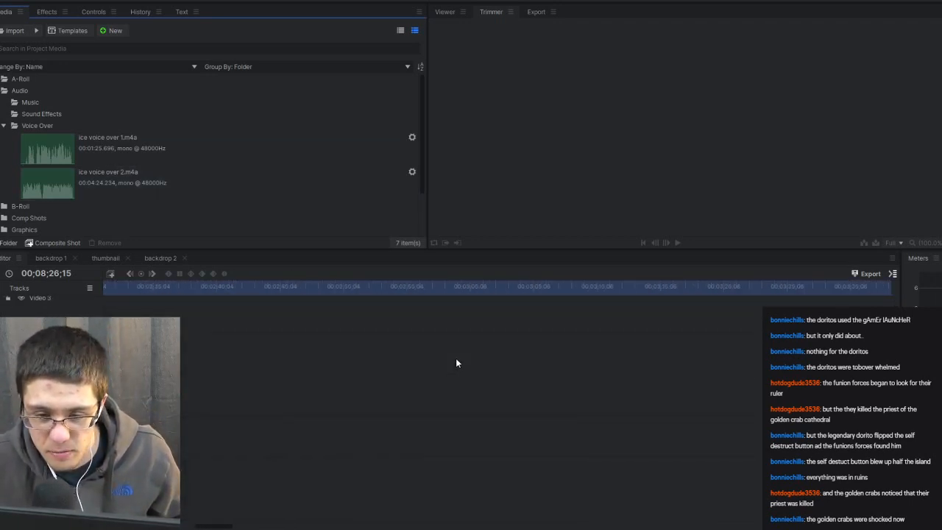
{"action": "scroll", "coordinate": [456, 363], "scroll_direction": "down", "scroll_amount": 5}
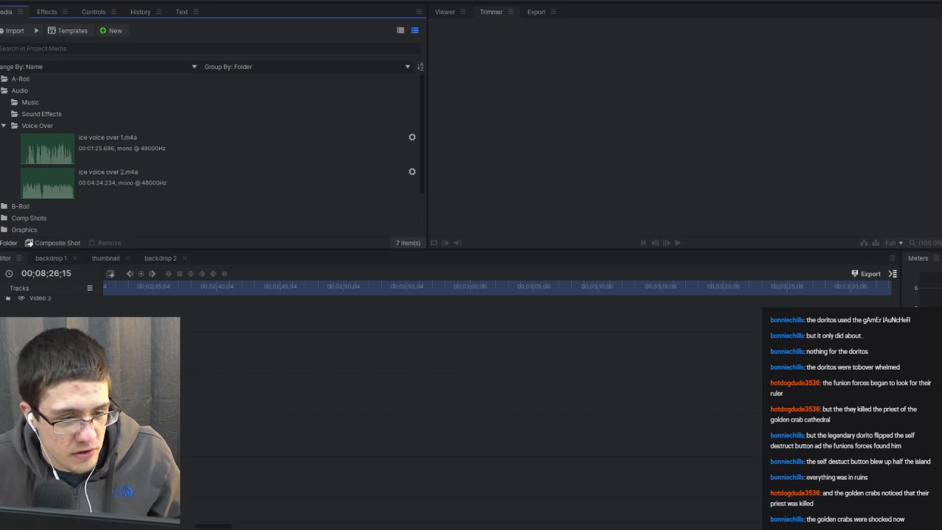
{"action": "scroll", "coordinate": [498, 347], "scroll_direction": "right", "scroll_amount": 15}
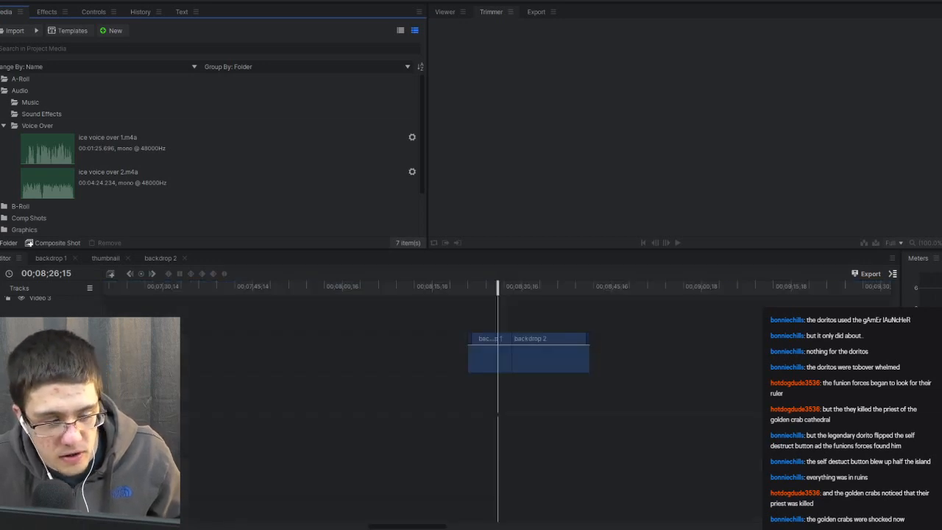
{"action": "scroll", "coordinate": [518, 323], "scroll_direction": "down", "scroll_amount": 3}
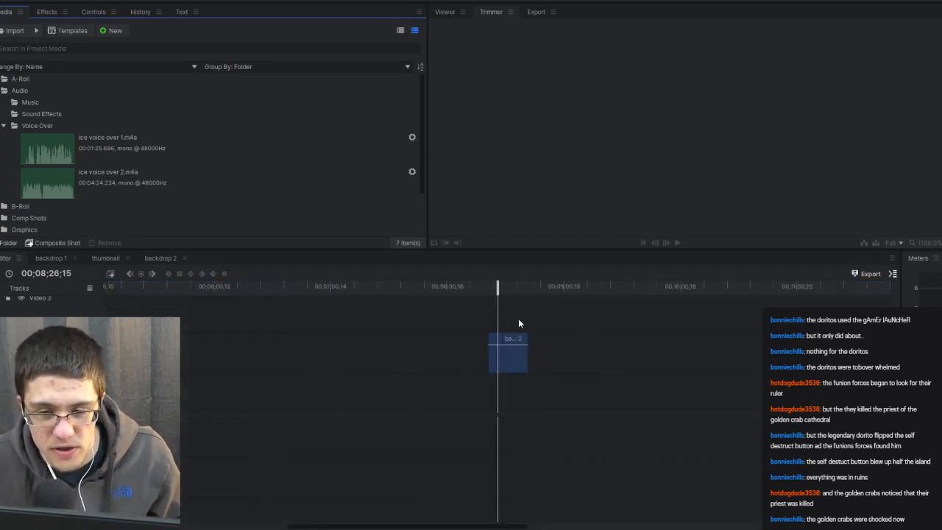
{"action": "left_click_drag", "start_coordinate": [506, 353], "coordinate": [334, 352]}
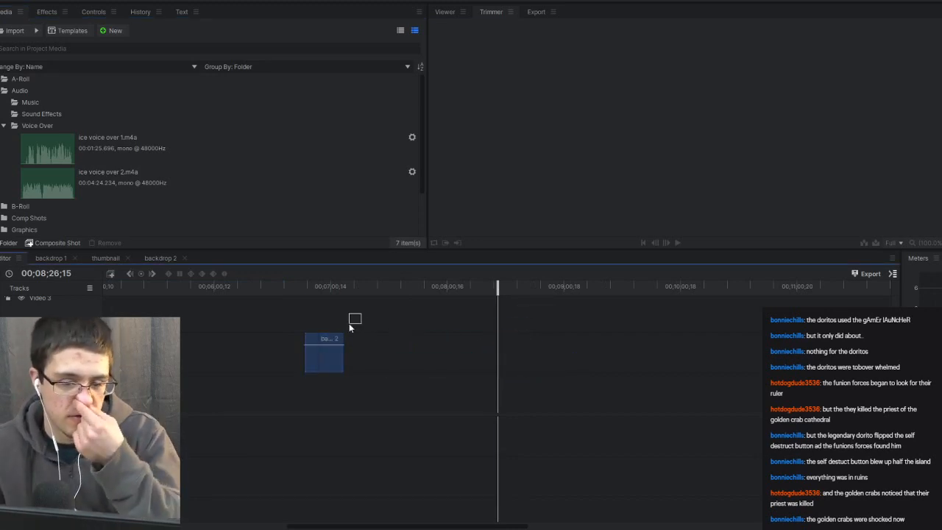
{"action": "left_click_drag", "start_coordinate": [335, 340], "coordinate": [539, 338]}
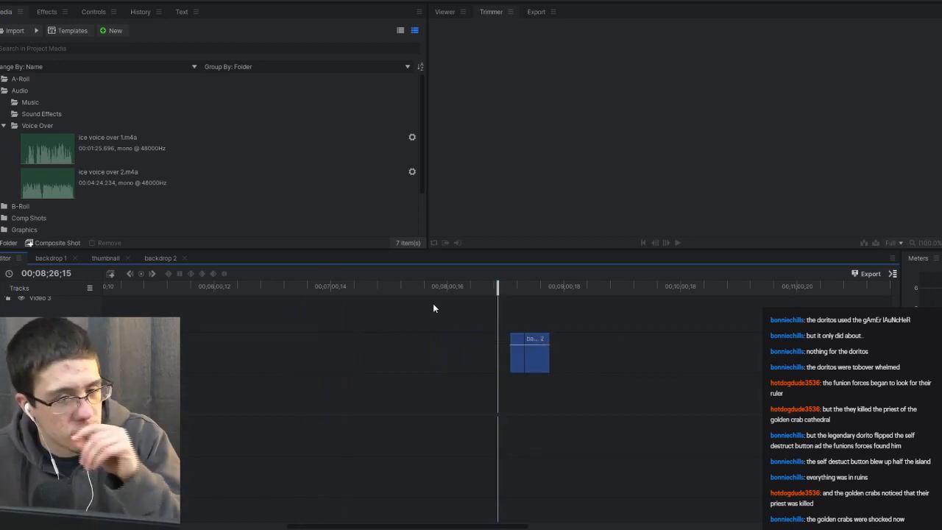
Load the media item "ice voice over 2.m4a" into the Trimmer.
{"action": "left_click", "coordinate": [71, 177]}
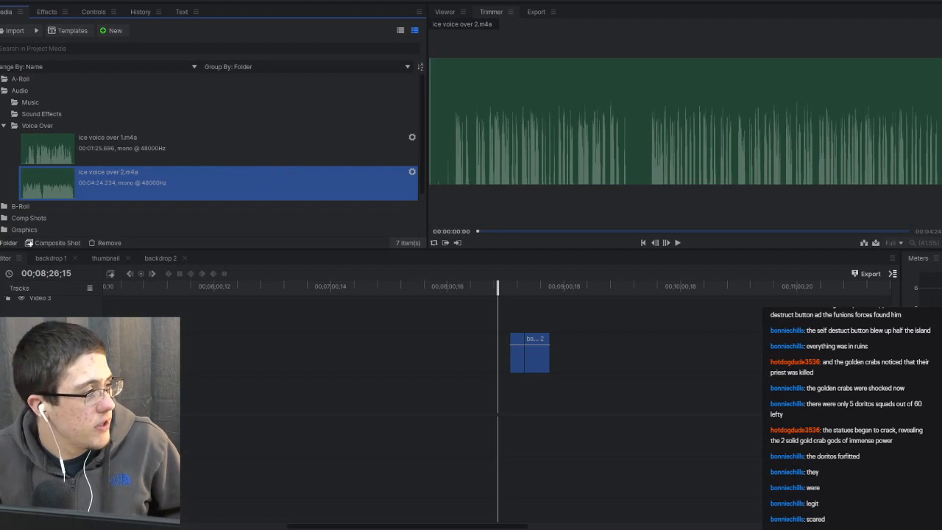
{"action": "scroll", "coordinate": [851, 416], "scroll_direction": "up", "scroll_amount": 3}
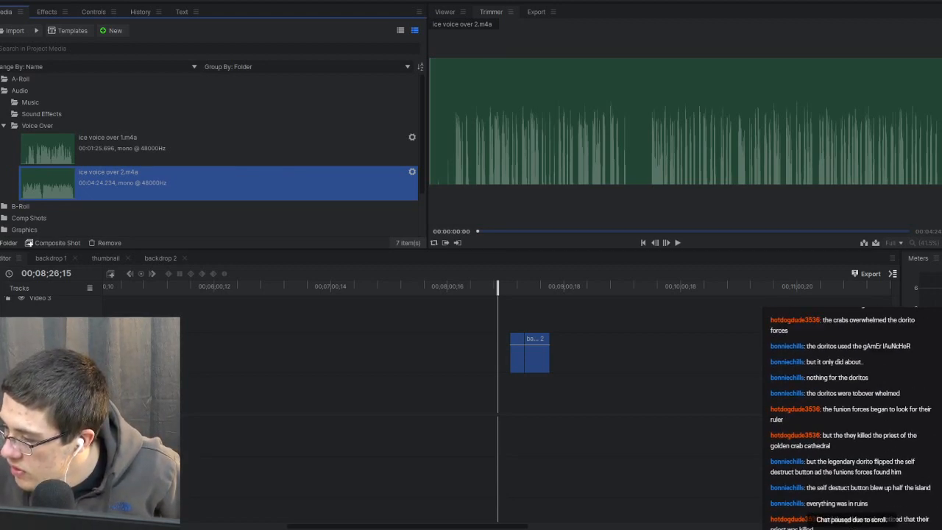
{"action": "scroll", "coordinate": [851, 416], "scroll_direction": "up", "scroll_amount": 2}
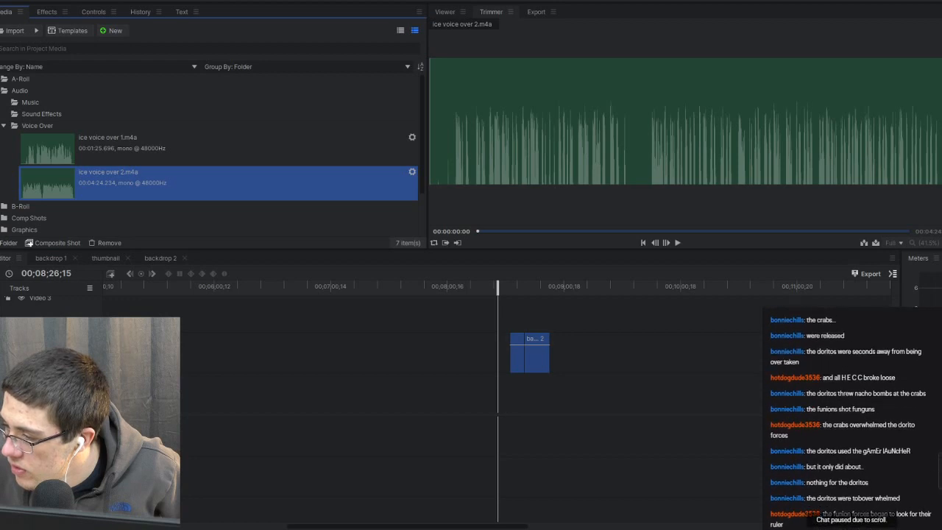
{"action": "scroll", "coordinate": [850, 416], "scroll_direction": "up", "scroll_amount": 1}
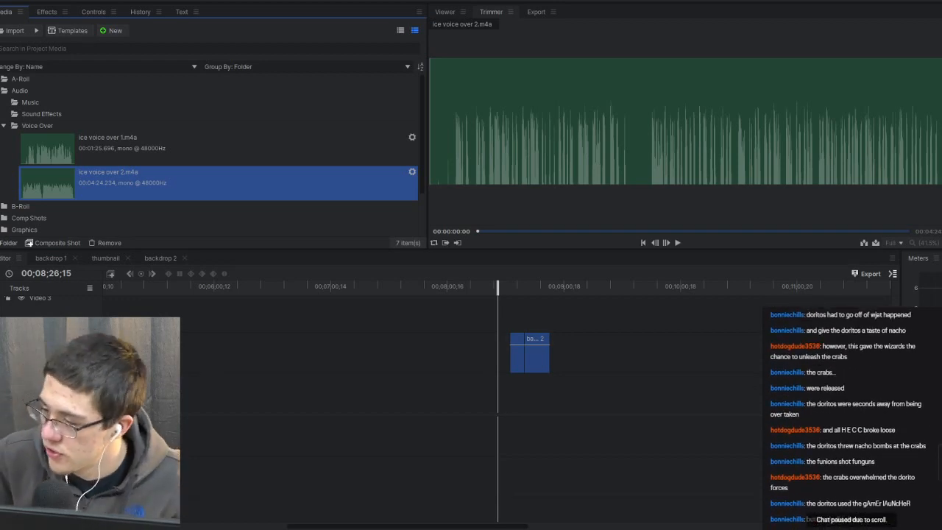
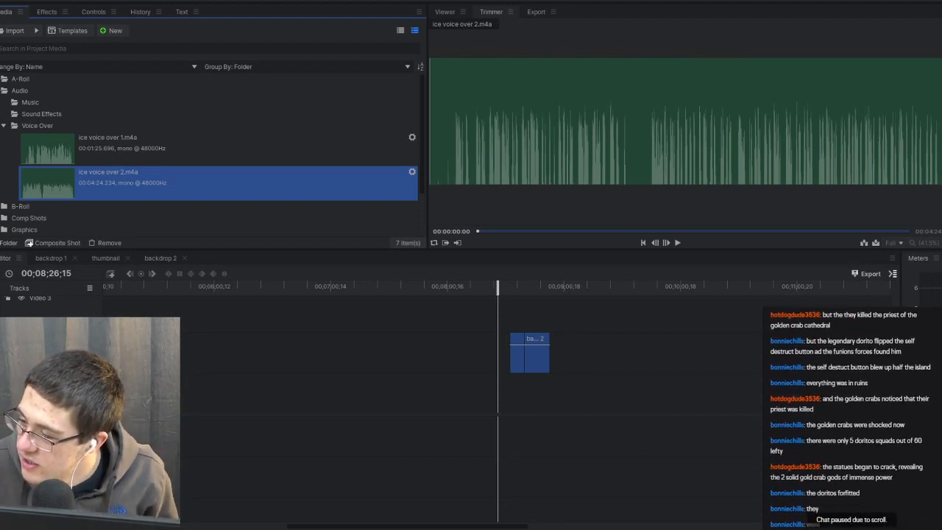
{"action": "left_click_drag", "start_coordinate": [807, 341], "coordinate": [900, 351]}
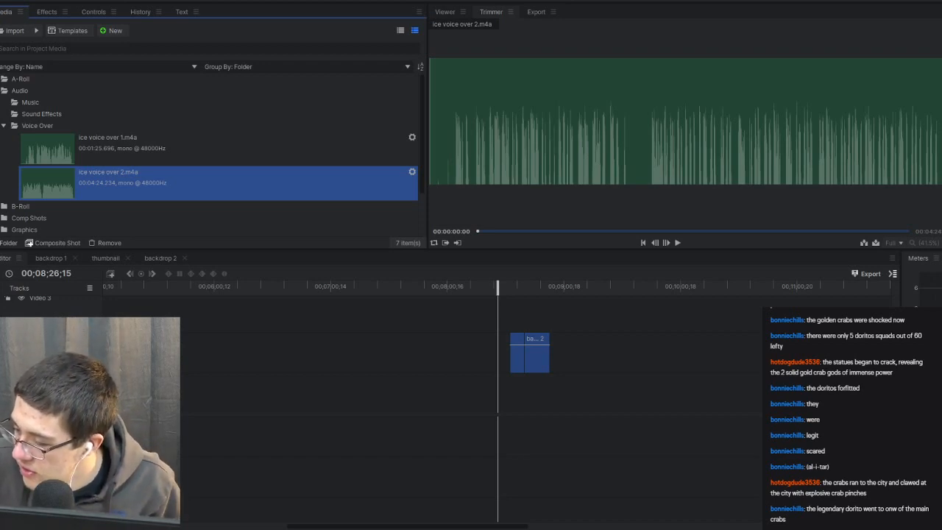
{"action": "left_click_drag", "start_coordinate": [842, 483], "coordinate": [867, 492]}
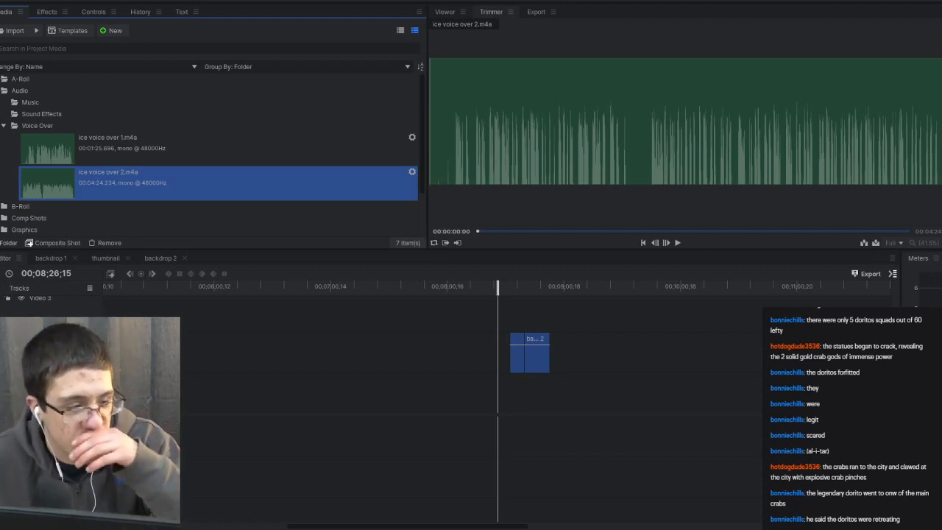
Place "ice voice over 2.m4a" on an audio track at the timeline's start, and move the playhead to 00;00;12;09.
{"action": "scroll", "coordinate": [345, 324], "scroll_direction": "left", "scroll_amount": 10}
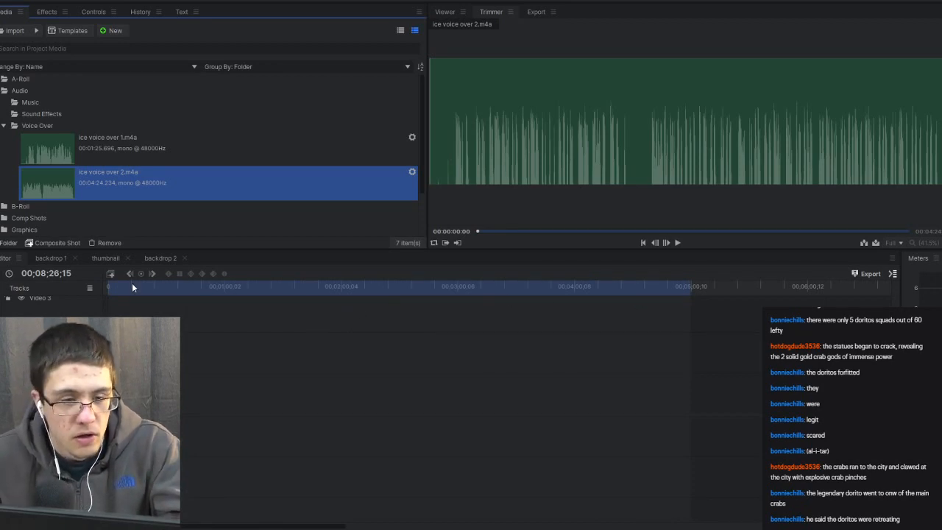
{"action": "left_click_drag", "start_coordinate": [131, 282], "coordinate": [91, 291]}
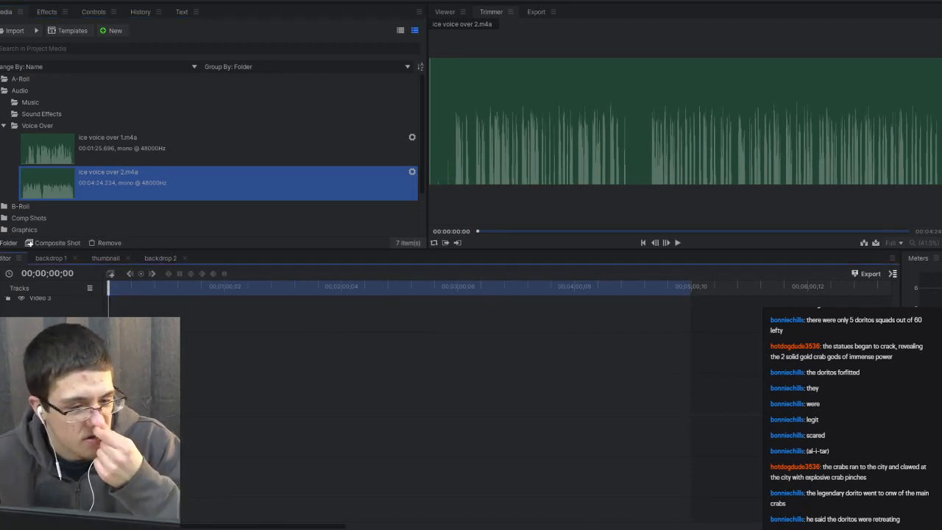
{"action": "left_click_drag", "start_coordinate": [52, 184], "coordinate": [144, 436]}
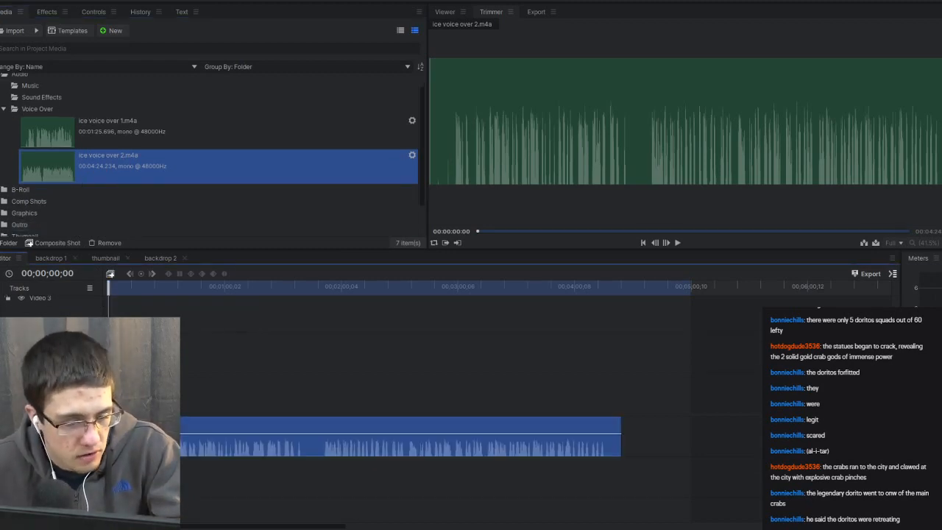
{"action": "key", "text": "equal"}
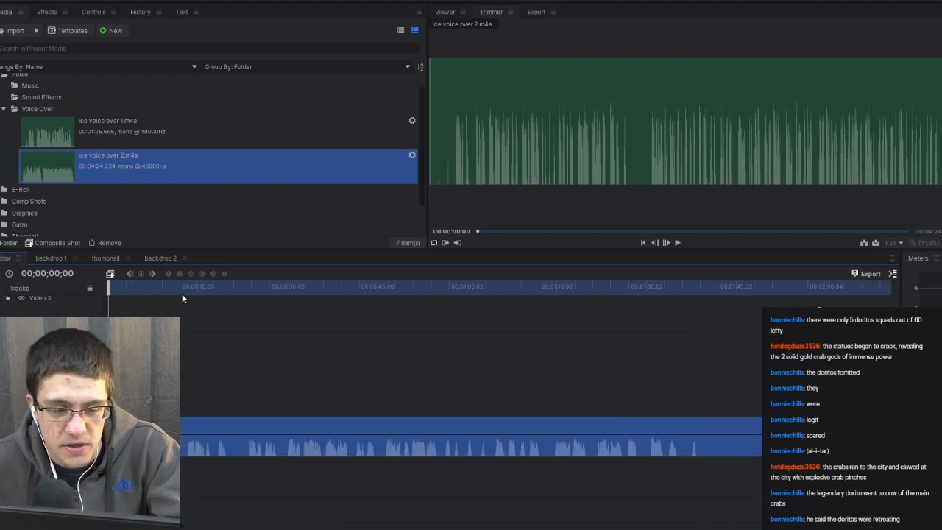
{"action": "left_click", "coordinate": [181, 287]}
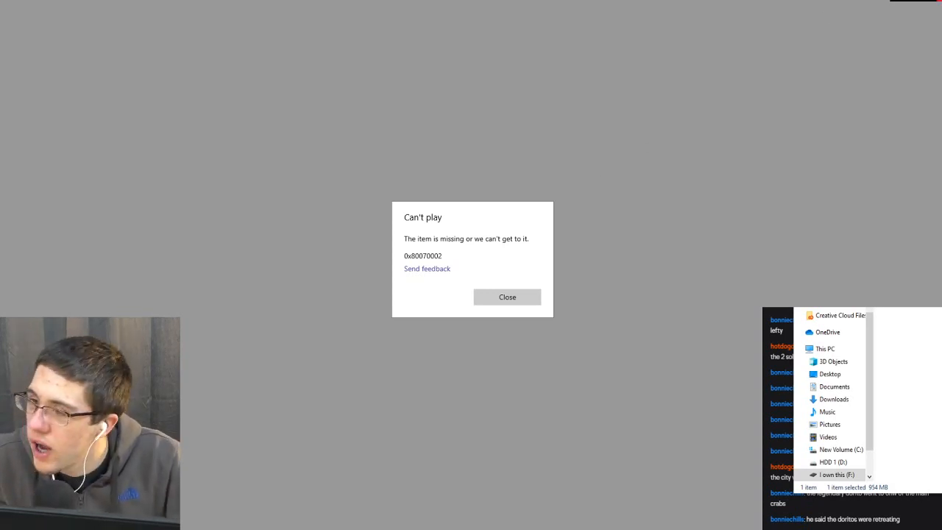
Dismiss the media player and bring the icelapse1.mp4 file from File Explorer into the project's A-Roll folder.
{"action": "key", "text": "alt+F4"}
{"action": "left_click_drag", "start_coordinate": [938, 327], "coordinate": [71, 79]}
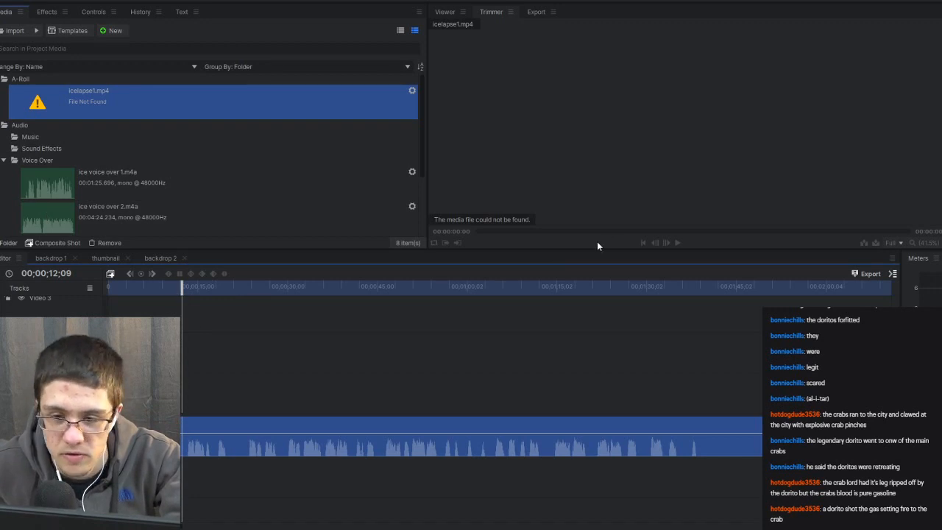
Play short stretches of the voice-over clip on the timeline, starting from 00;00;12;09 and from 00;00;28;23.
{"action": "left_click", "coordinate": [486, 362]}
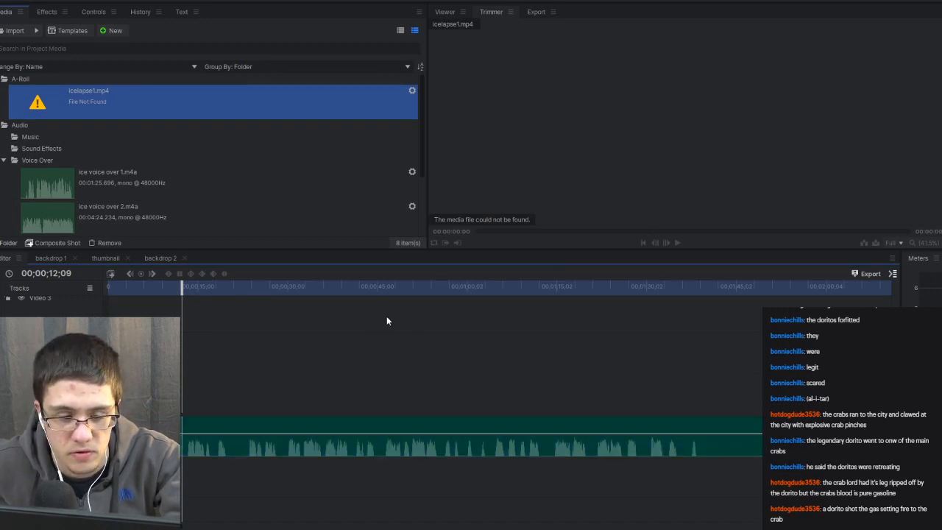
{"action": "key", "text": "space"}
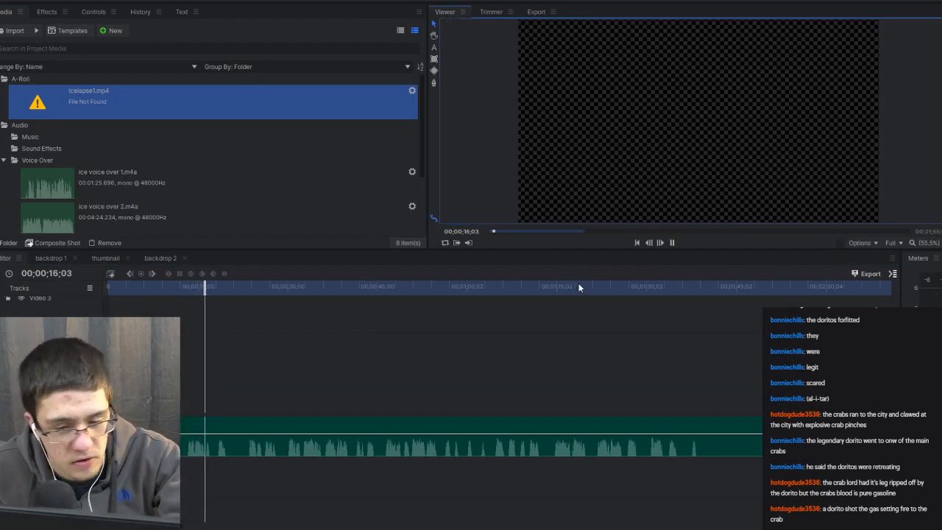
{"action": "key", "text": "space"}
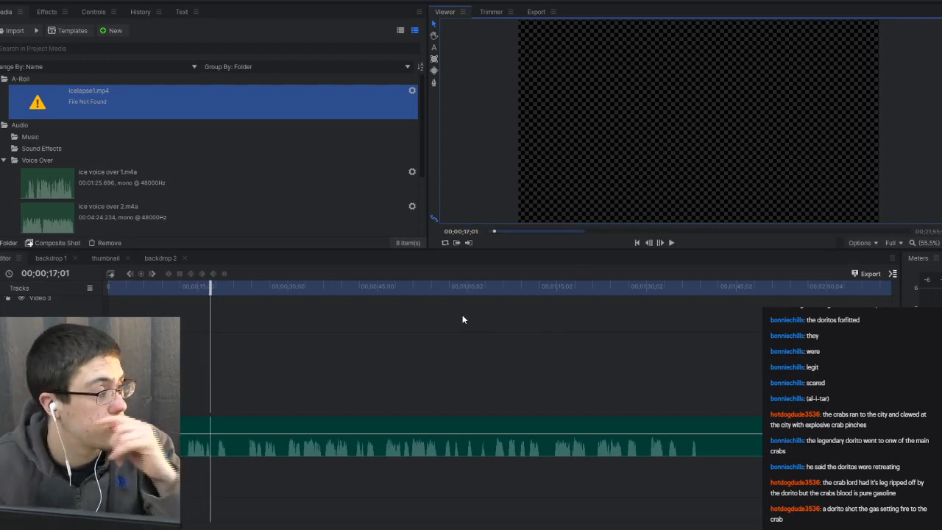
{"action": "left_click", "coordinate": [281, 288]}
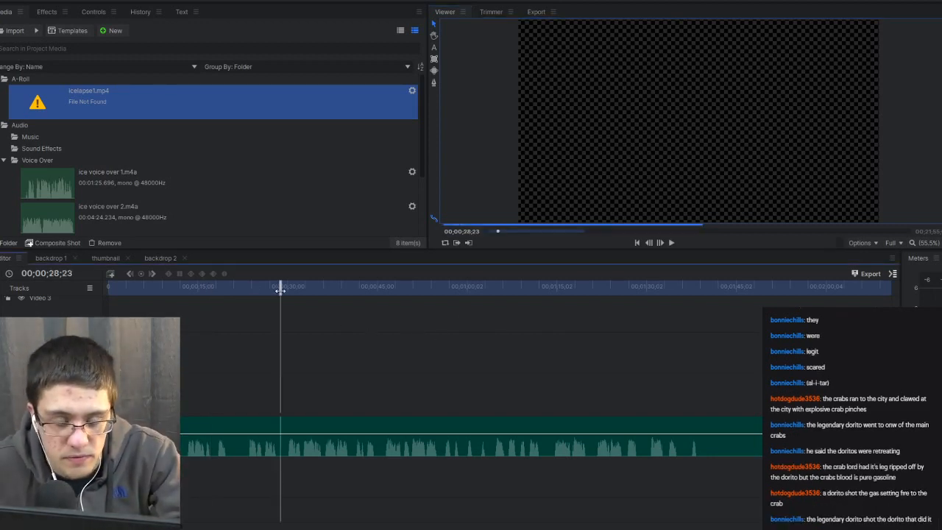
{"action": "key", "text": "space"}
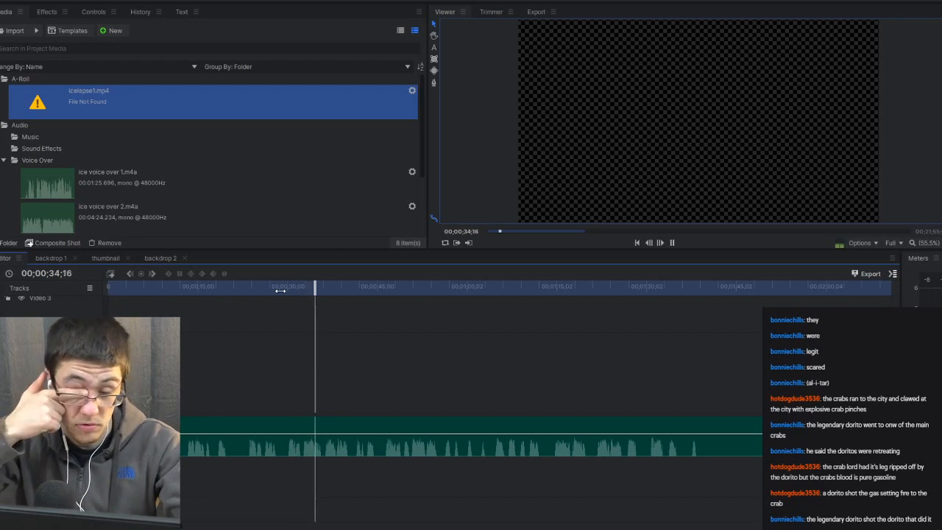
{"action": "key", "text": "space"}
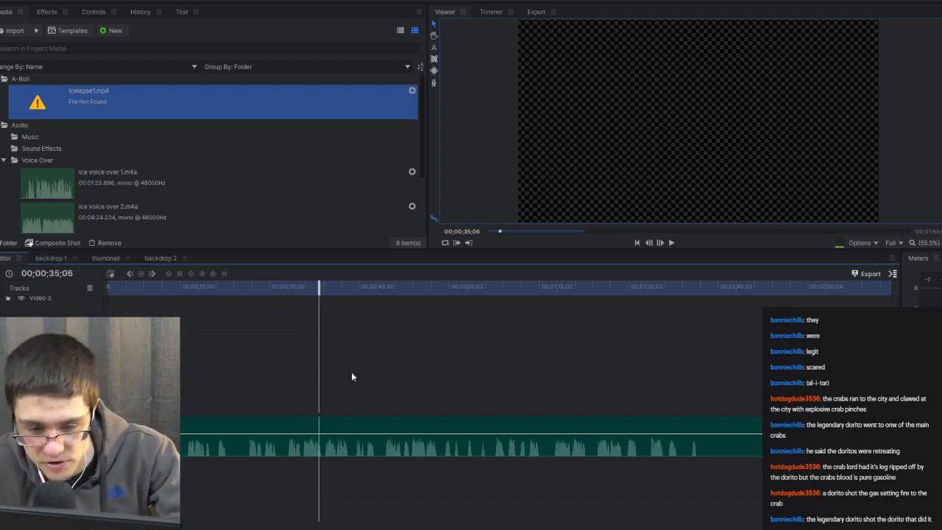
Set the audio level of the "ice voice over 2.m4a" clip on the timeline to -2 dB.
{"action": "left_click", "coordinate": [385, 428]}
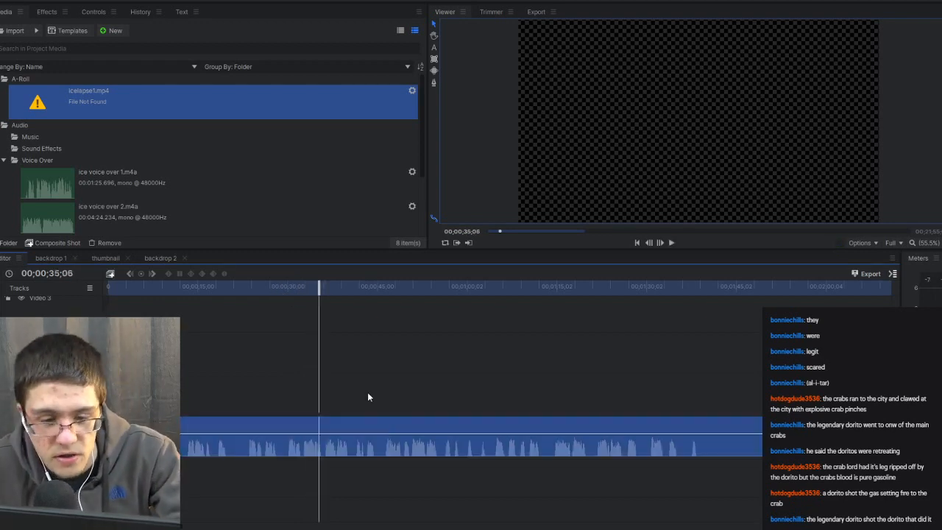
{"action": "right_click", "coordinate": [286, 424]}
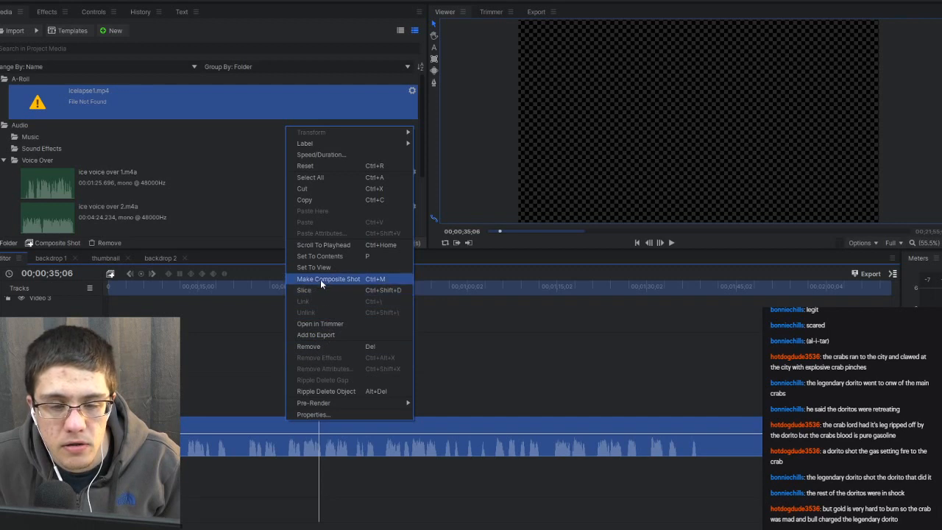
{"action": "left_click", "coordinate": [255, 376]}
{"action": "left_click", "coordinate": [242, 422]}
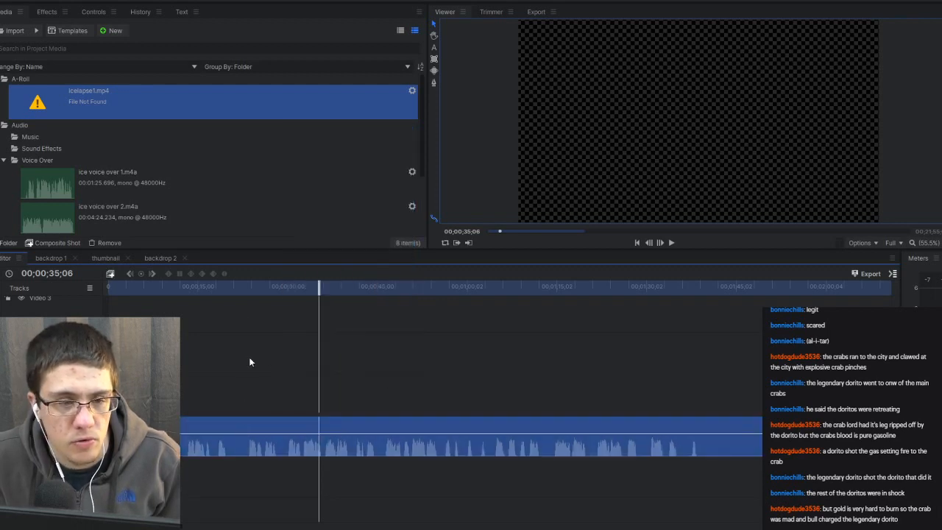
{"action": "left_click", "coordinate": [93, 13]}
{"action": "left_click", "coordinate": [5, 65]}
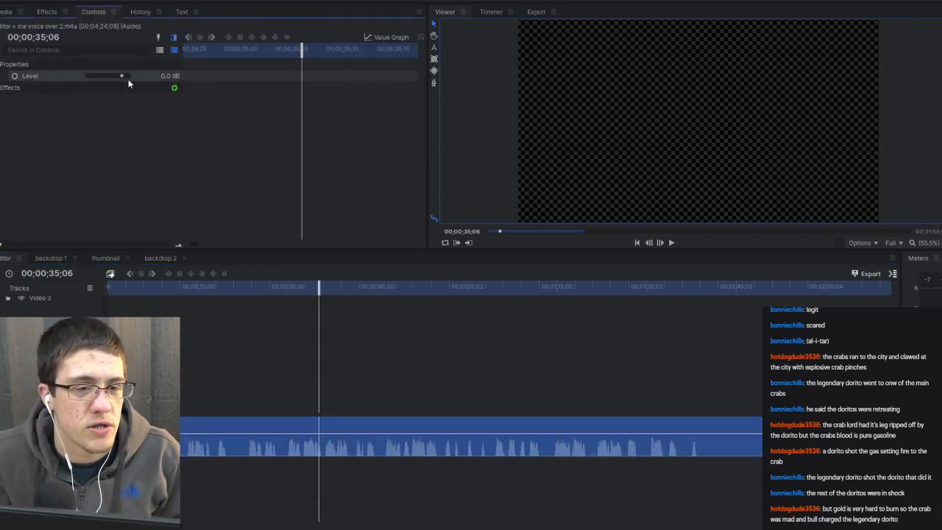
{"action": "left_click", "coordinate": [156, 76]}
{"action": "type", "text": "-3"}
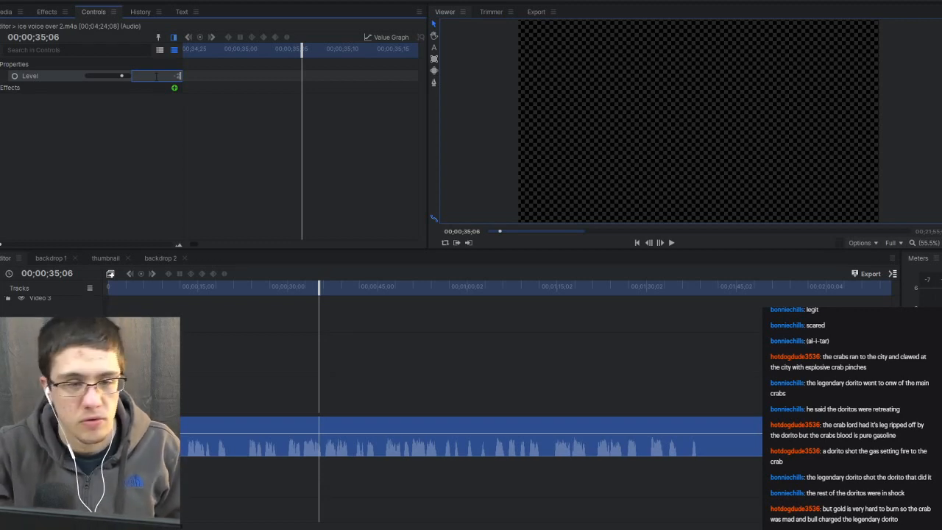
{"action": "key", "text": "Return"}
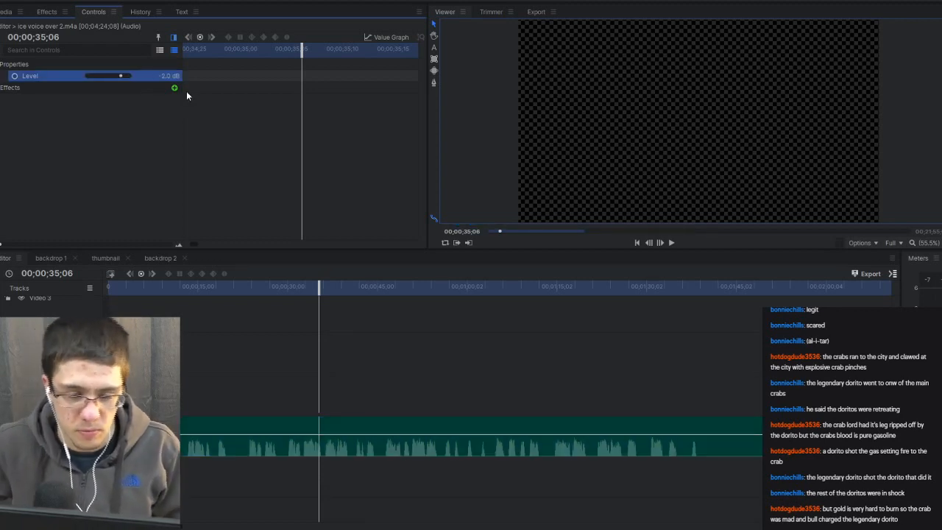
Play the voice-over from about 00;00;29;00 to judge its loudness, and set its level to -3 dB.
{"action": "left_click", "coordinate": [282, 288]}
{"action": "key", "text": "space"}
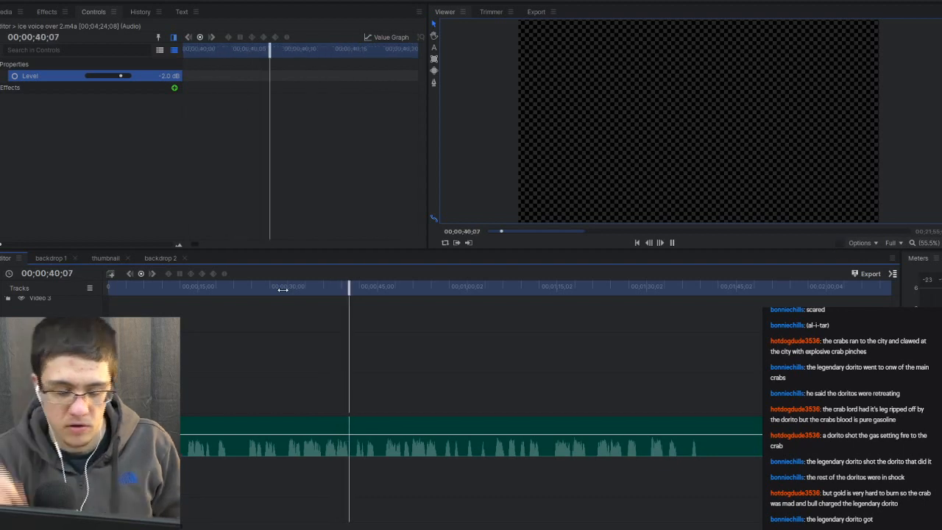
{"action": "key", "text": "space"}
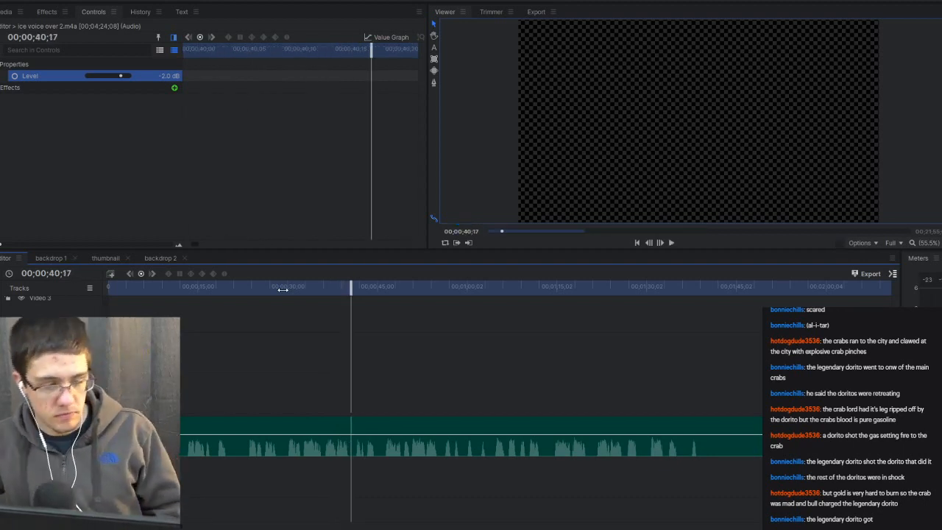
{"action": "left_click", "coordinate": [359, 423]}
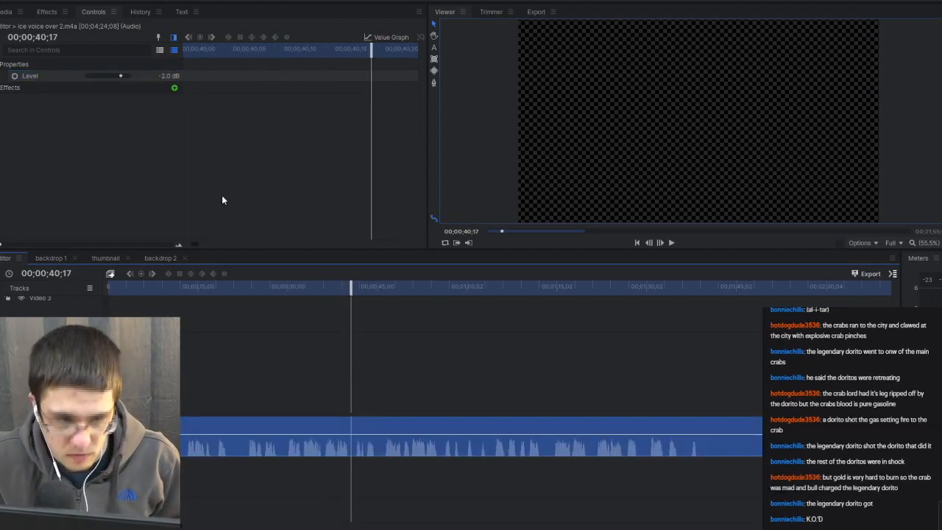
{"action": "left_click", "coordinate": [166, 76]}
Find where the speech begins, slice the voice-over at 00;00;11;24, delete the part before it and ripple delete the gap.
{"action": "left_click", "coordinate": [165, 287]}
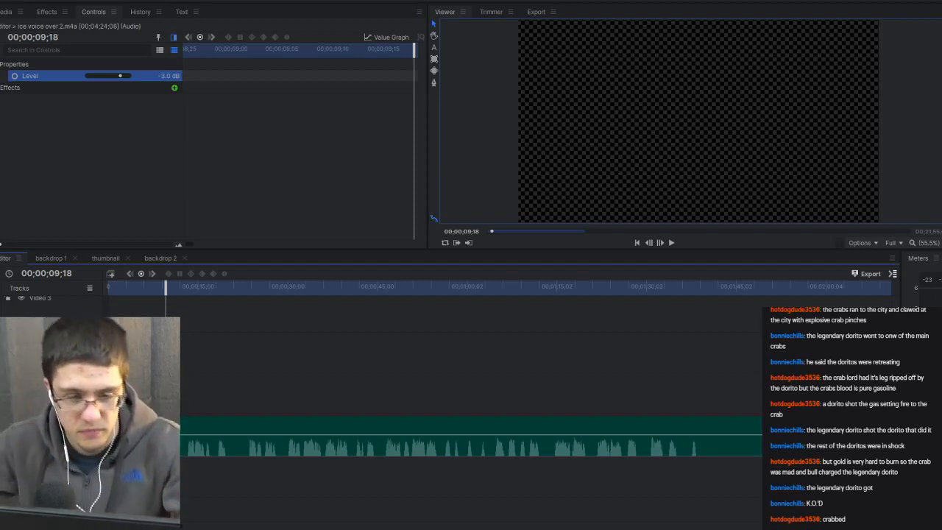
{"action": "left_click", "coordinate": [185, 289]}
{"action": "key", "text": "space"}
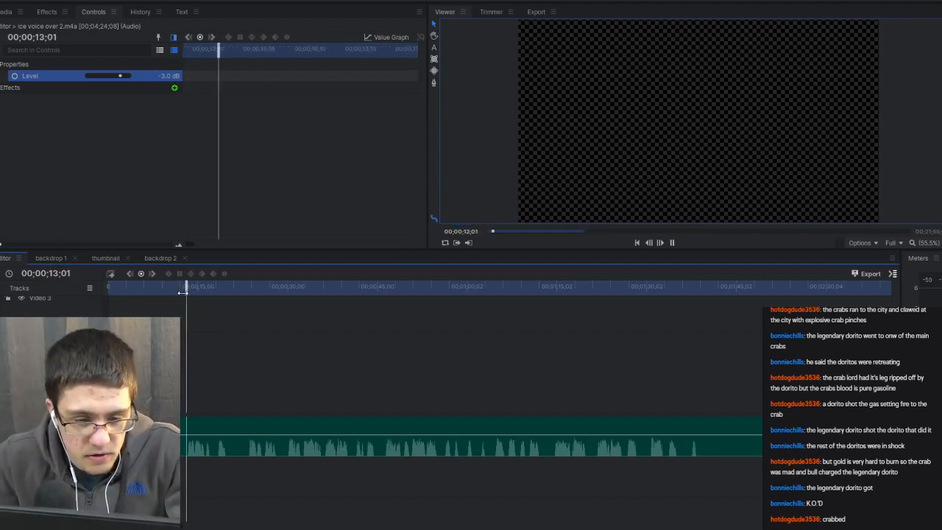
{"action": "left_click", "coordinate": [178, 289]}
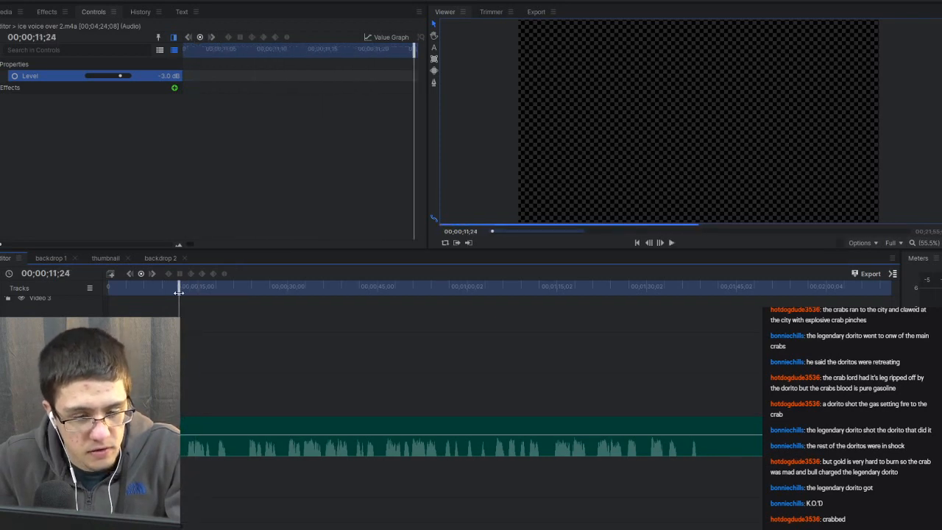
{"action": "left_click", "coordinate": [180, 429]}
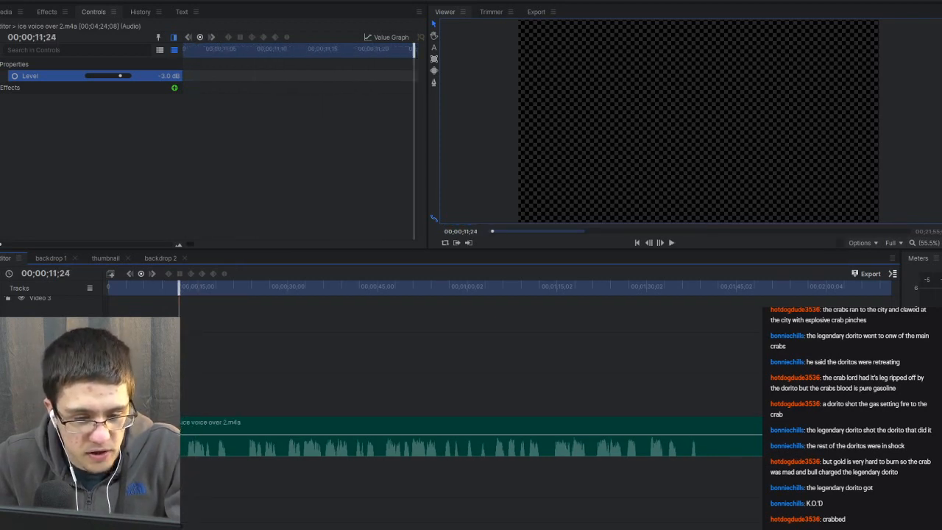
{"action": "key", "text": "v"}
{"action": "left_click", "coordinate": [166, 433]}
{"action": "right_click", "coordinate": [152, 437]}
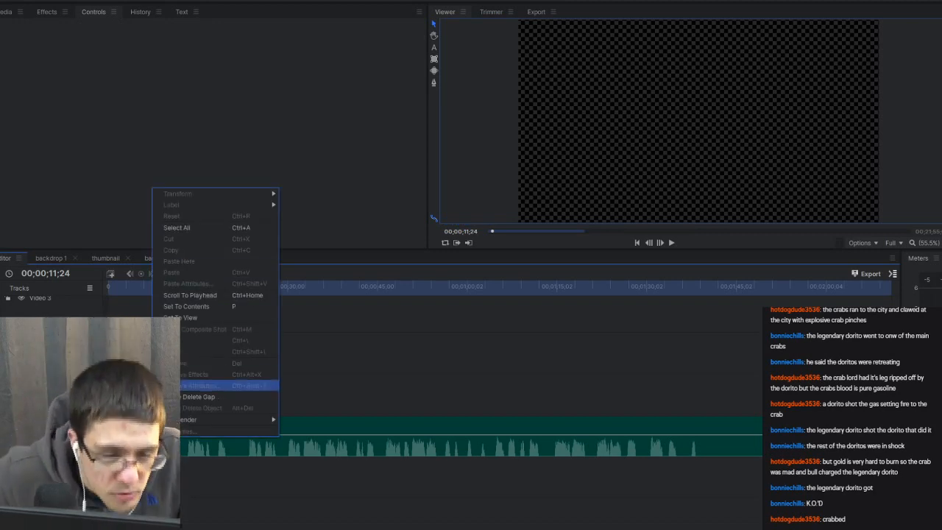
{"action": "left_click", "coordinate": [192, 396]}
Play the trimmed voice-over from 00;00;01;03 and cut out the stretch between about 00;00;08;00 and 00;00;11;15, keeping the gap open.
{"action": "left_click", "coordinate": [116, 286]}
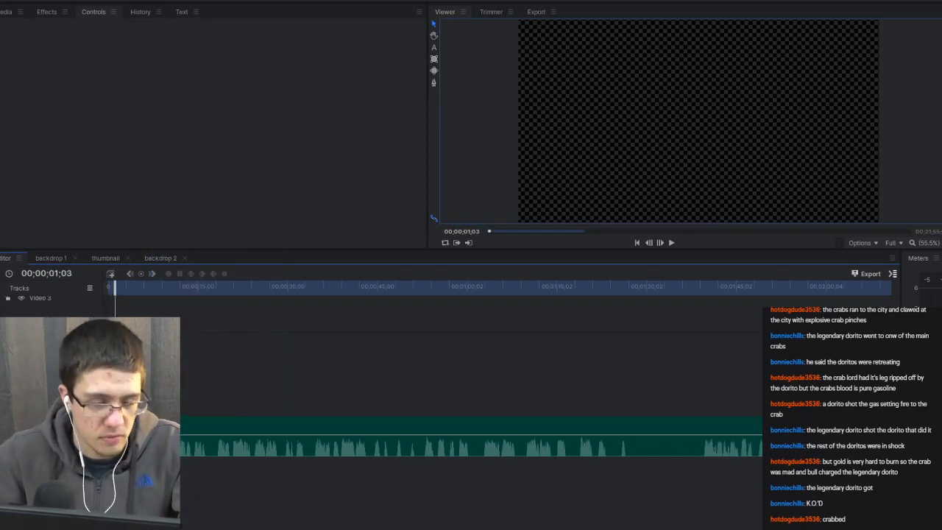
{"action": "key", "text": "equal"}
{"action": "key", "text": "equal"}
{"action": "key", "text": "equal"}
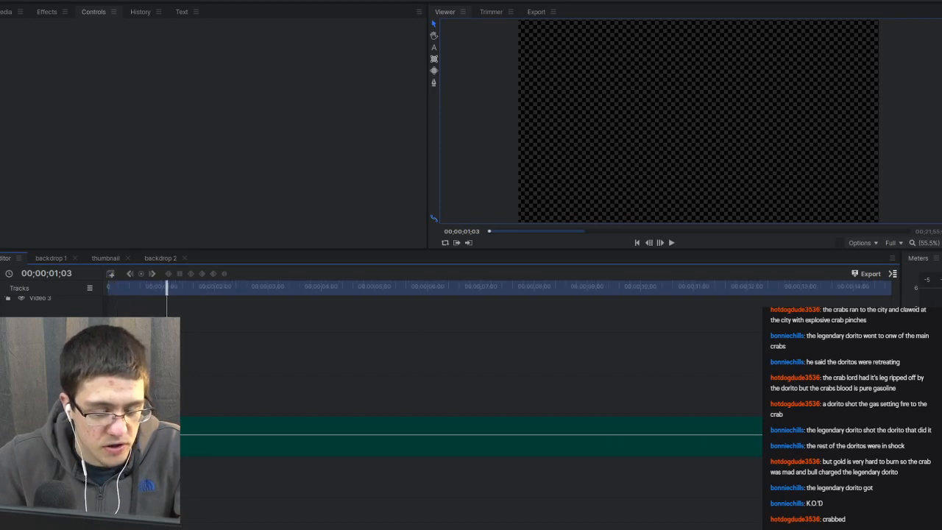
{"action": "key", "text": "space"}
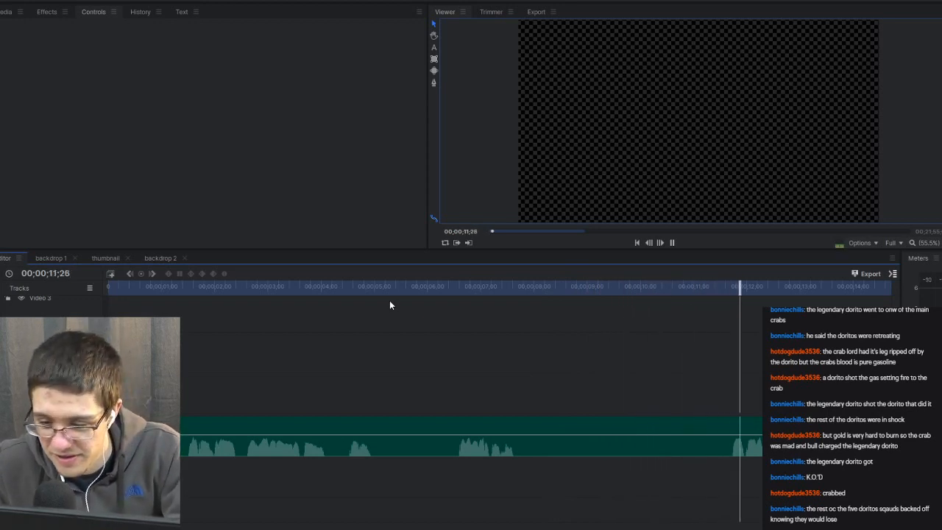
{"action": "key", "text": "space"}
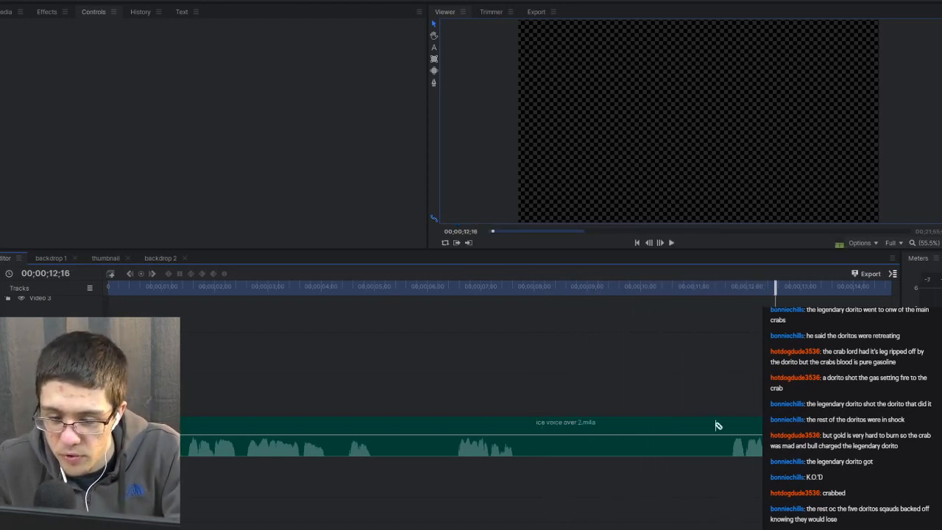
{"action": "left_click", "coordinate": [684, 429]}
{"action": "key", "text": "Delete"}
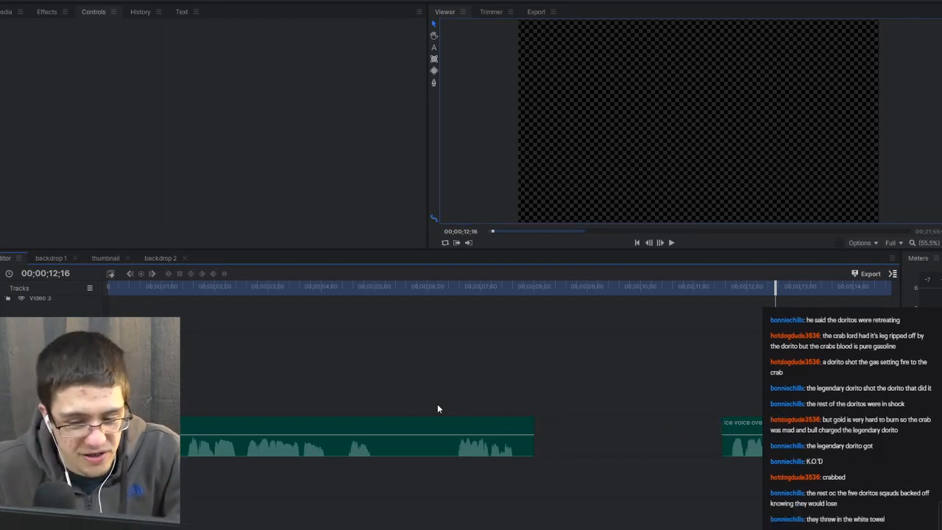
Cut out the short pause in the voice-over between about 00;00;05;12 and 00;00;05;24, and ripple delete the gap.
{"action": "left_click", "coordinate": [347, 286]}
{"action": "key", "text": "space"}
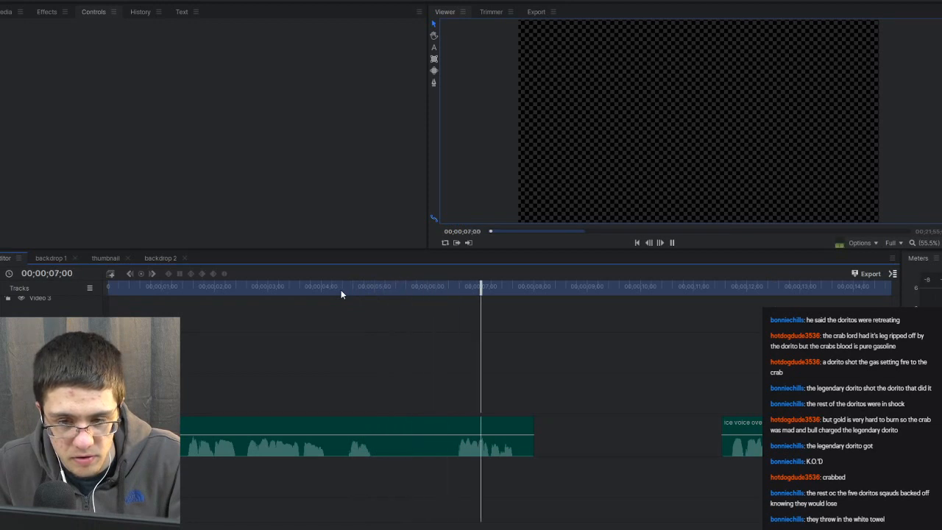
{"action": "key", "text": "space"}
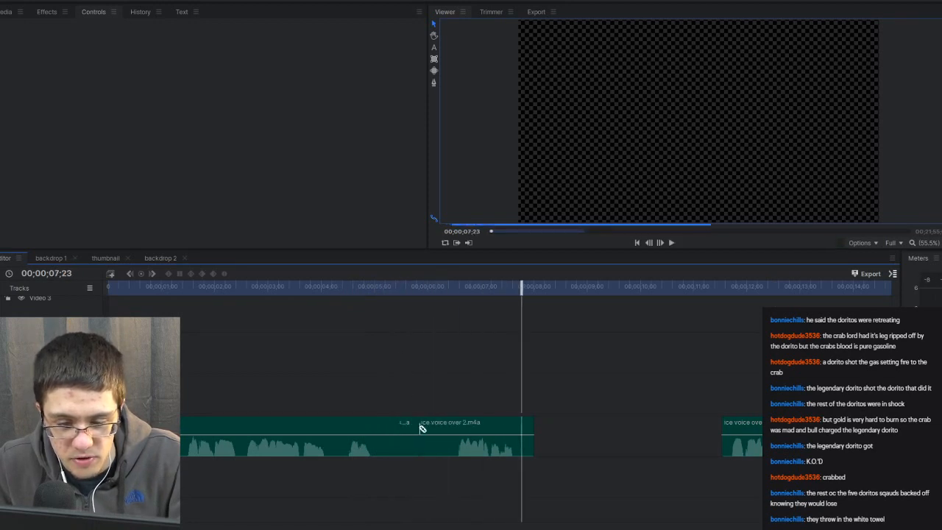
{"action": "left_click", "coordinate": [408, 434]}
{"action": "key", "text": "Delete"}
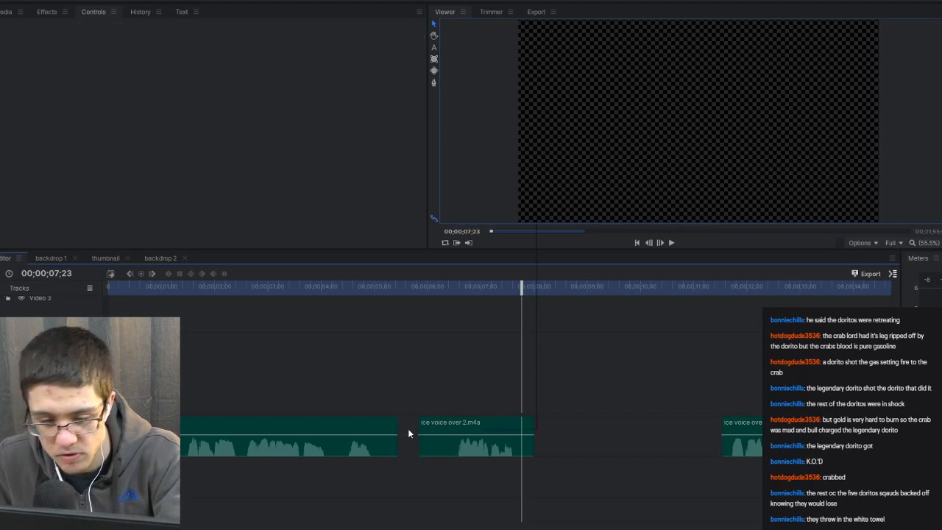
{"action": "right_click", "coordinate": [407, 429]}
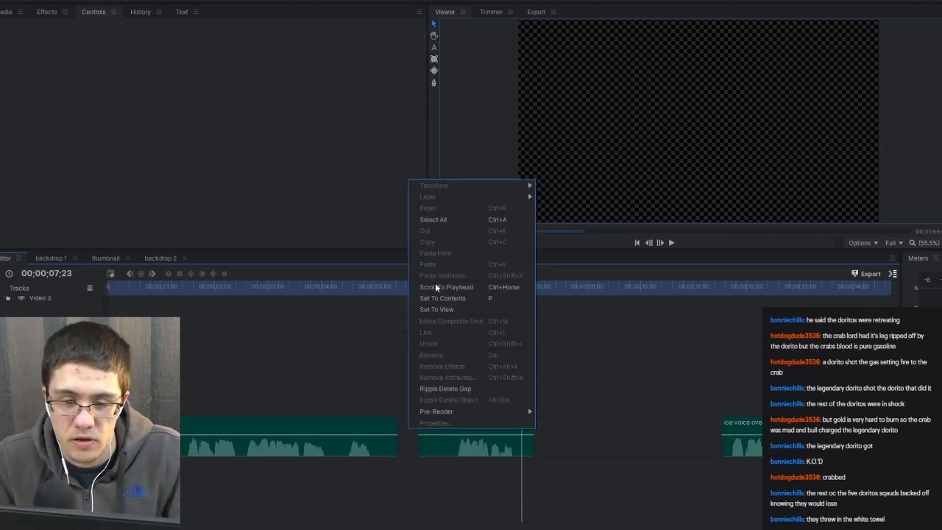
{"action": "left_click", "coordinate": [444, 389]}
Shorten the large gap by moving the remaining voice-over clip earlier to start at about 00;00;09;24, and play the edited section.
{"action": "left_click", "coordinate": [346, 289]}
{"action": "key", "text": "space"}
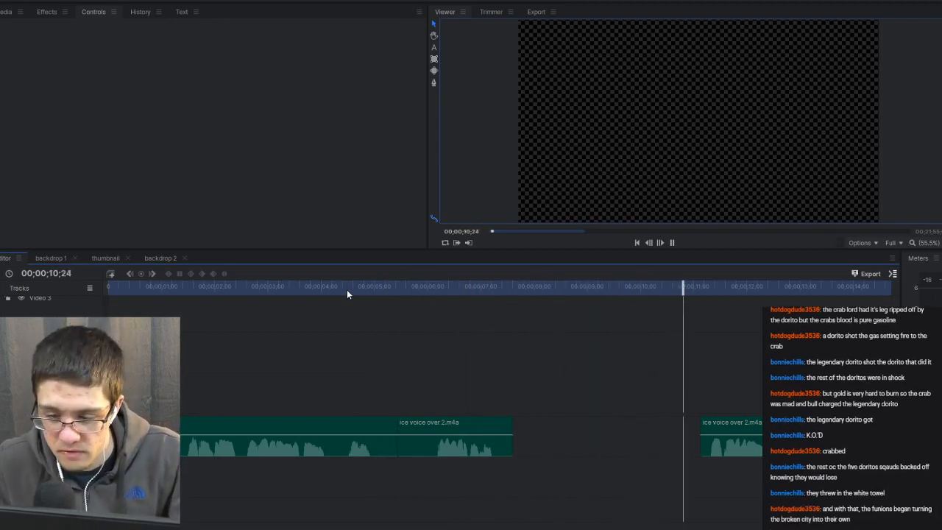
{"action": "key", "text": "space"}
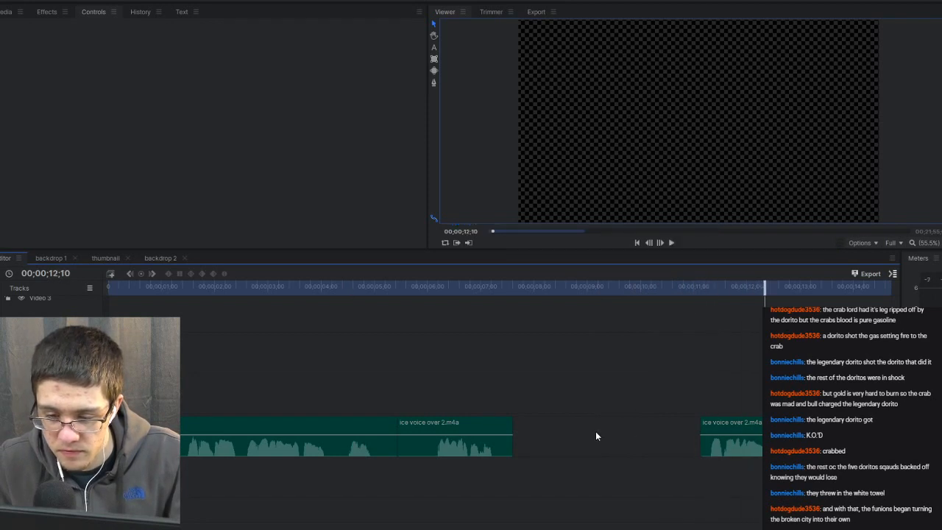
{"action": "right_click", "coordinate": [557, 432]}
{"action": "key", "text": "Escape"}
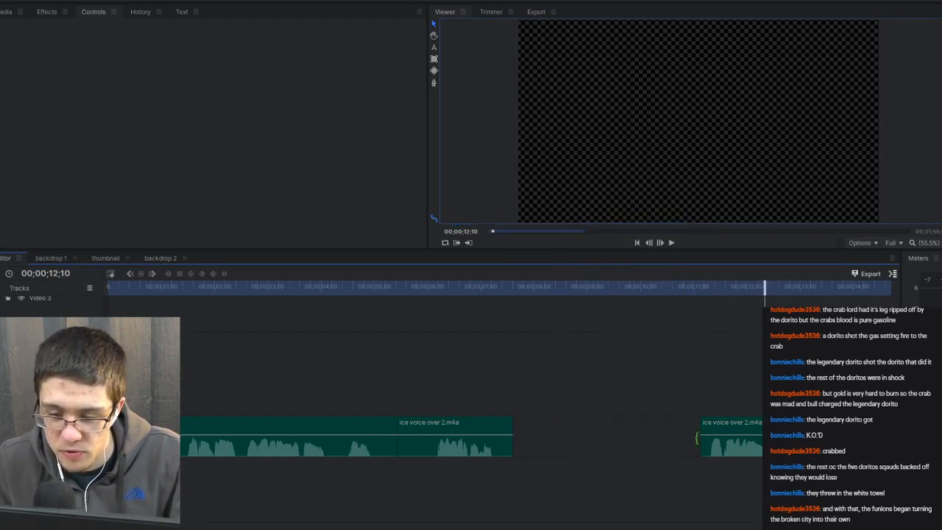
{"action": "left_click_drag", "start_coordinate": [677, 413], "coordinate": [652, 427]}
{"action": "left_click", "coordinate": [722, 426]}
{"action": "left_click", "coordinate": [356, 289]}
{"action": "key", "text": "space"}
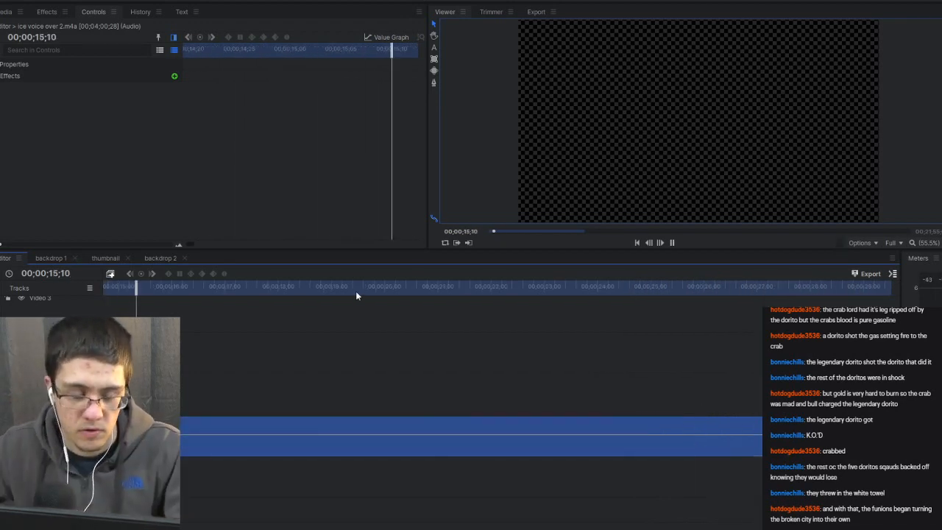
{"action": "key", "text": "space"}
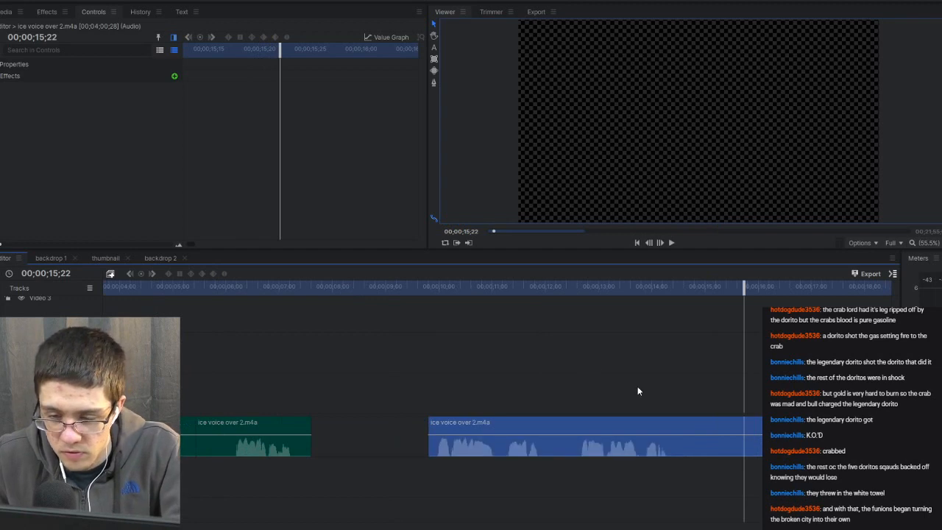
Cut out the short voice-over segment from 00;00;12;02 to about 00;00;12;12 and ripple delete its gap.
{"action": "left_click", "coordinate": [438, 292]}
{"action": "key", "text": "space"}
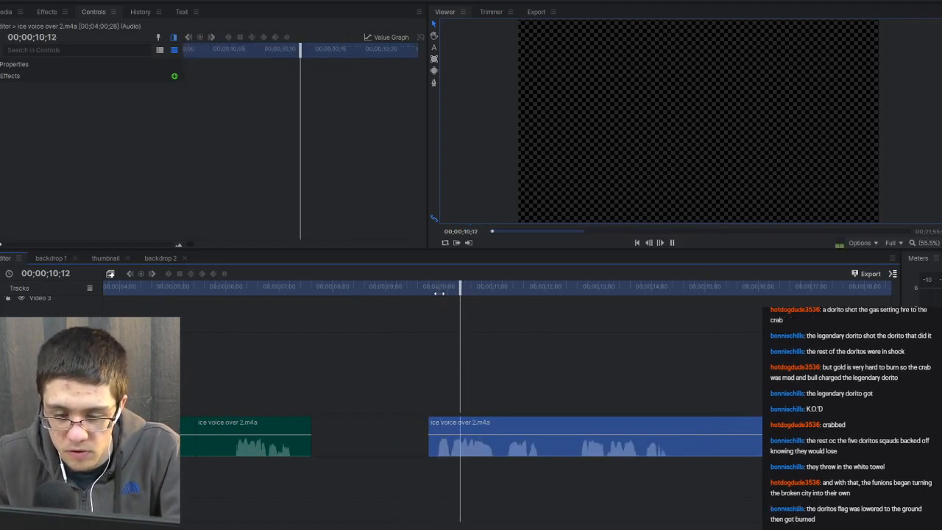
{"action": "key", "text": "space"}
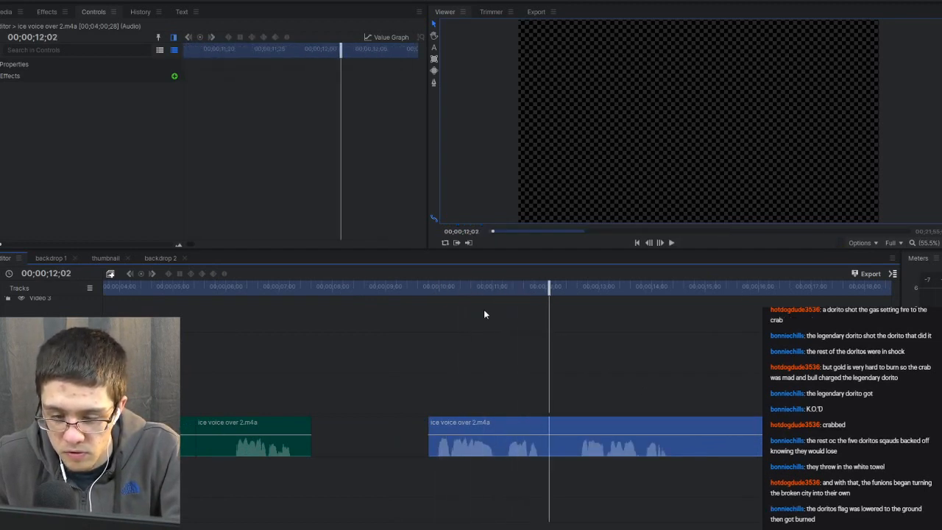
{"action": "key", "text": "ctrl+shift+d"}
{"action": "left_click", "coordinate": [558, 424]}
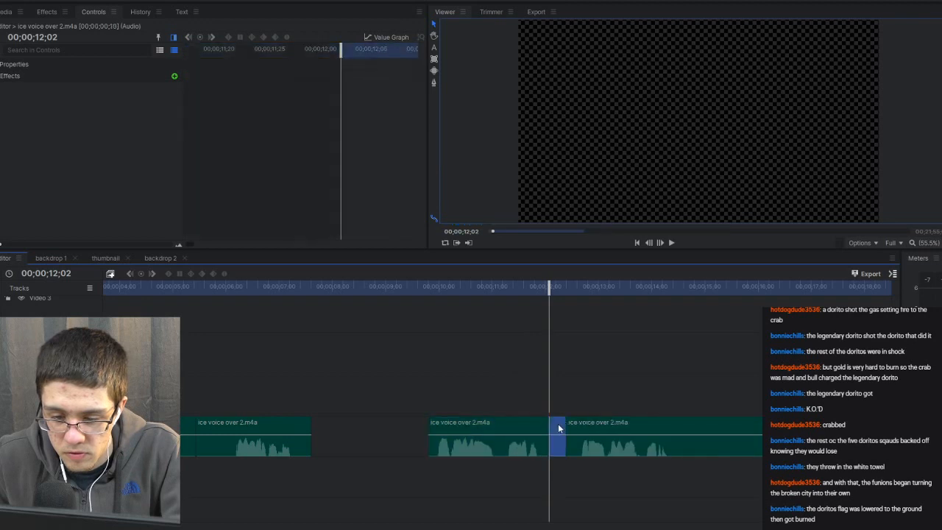
{"action": "key", "text": "Delete"}
{"action": "right_click", "coordinate": [558, 423]}
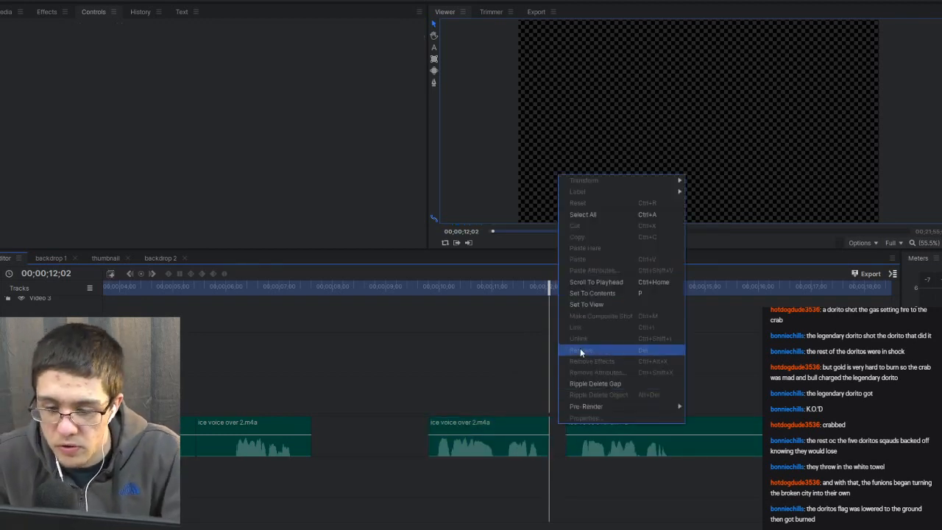
{"action": "left_click", "coordinate": [589, 383]}
Play the new join from about 00;00;11;07 and cut out the silent stretch from 00;00;14;10 to about 00;00;16;00.
{"action": "left_click", "coordinate": [504, 287]}
{"action": "key", "text": "space"}
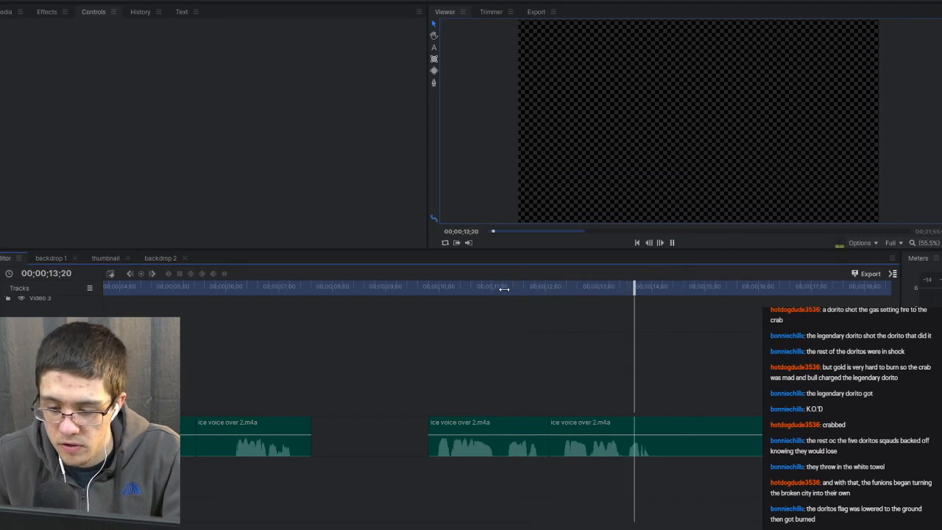
{"action": "key", "text": "space"}
{"action": "left_click", "coordinate": [671, 419]}
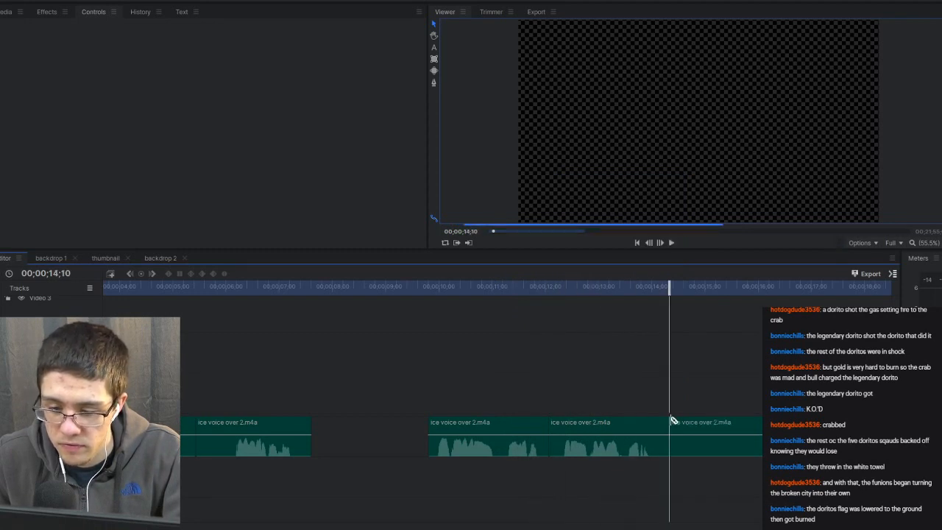
{"action": "left_click", "coordinate": [719, 419]}
{"action": "key", "text": "Delete"}
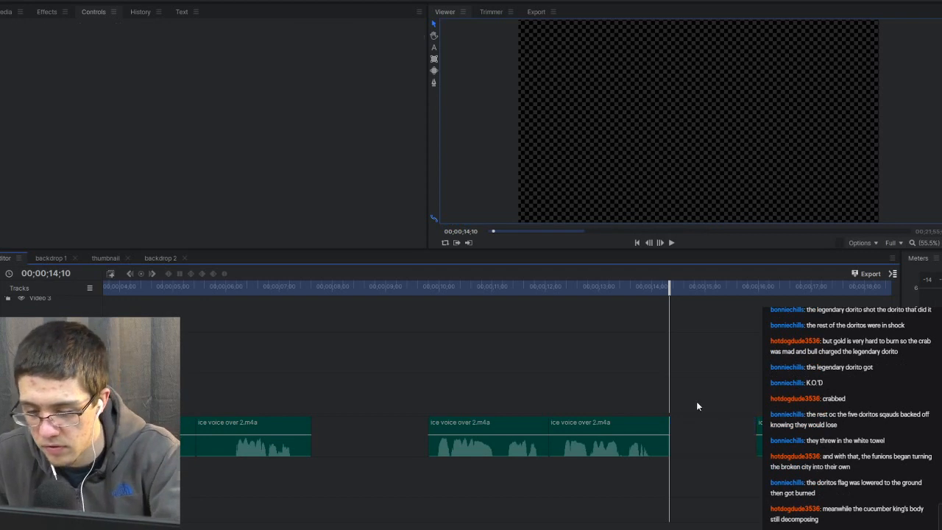
Ripple delete the gap at 00;00;14;10 and play the voice-over from about 00;00;11;28.
{"action": "right_click", "coordinate": [696, 418]}
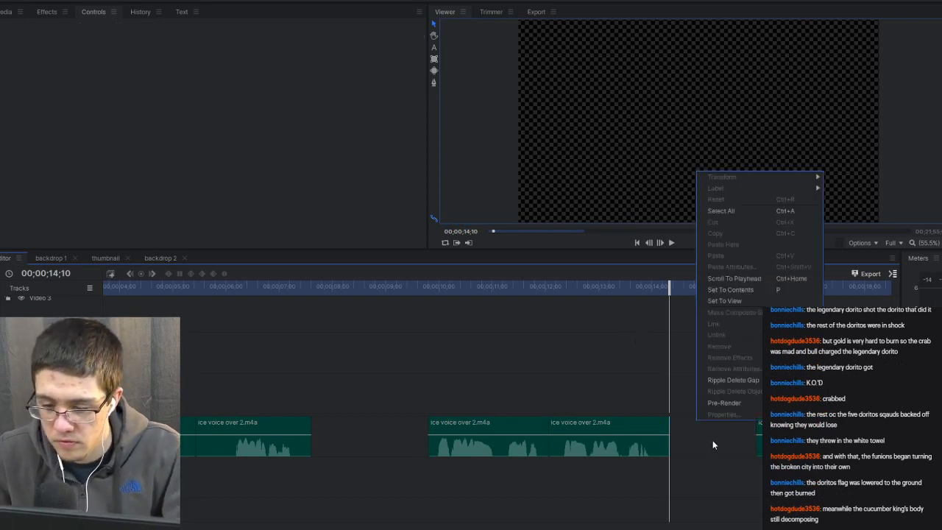
{"action": "left_click", "coordinate": [727, 379]}
{"action": "left_click", "coordinate": [542, 285]}
{"action": "key", "text": "space"}
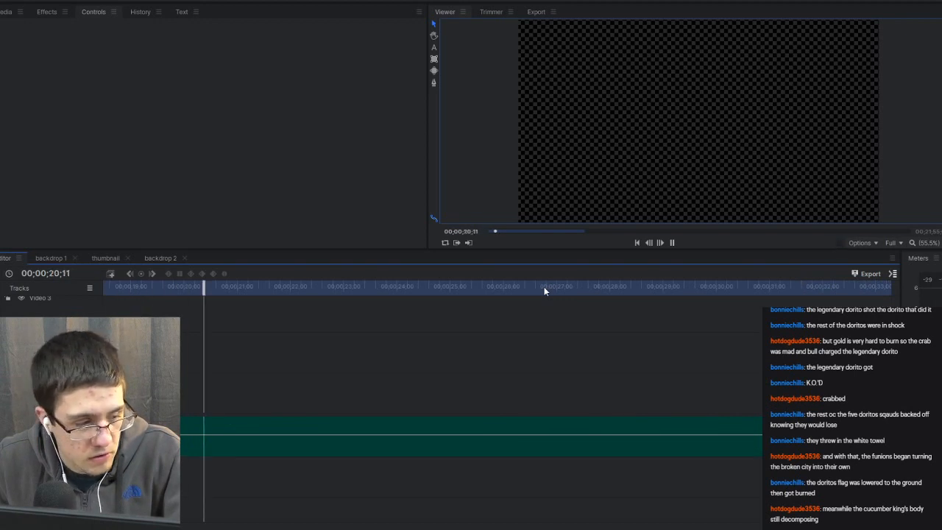
{"action": "key", "text": "space"}
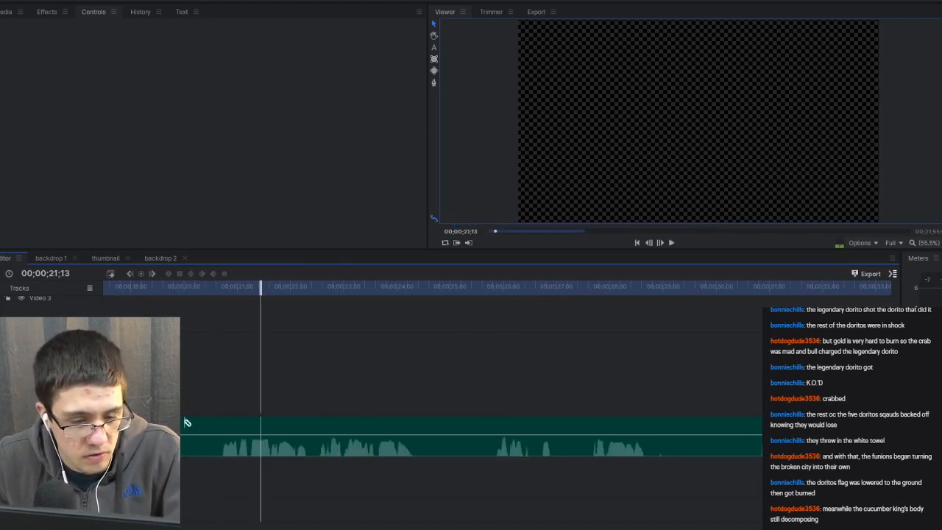
Cut out the voice-over pause from about 00;00;20;00 to 00;00;20;18 and ripple delete its gap.
{"action": "left_click", "coordinate": [217, 424]}
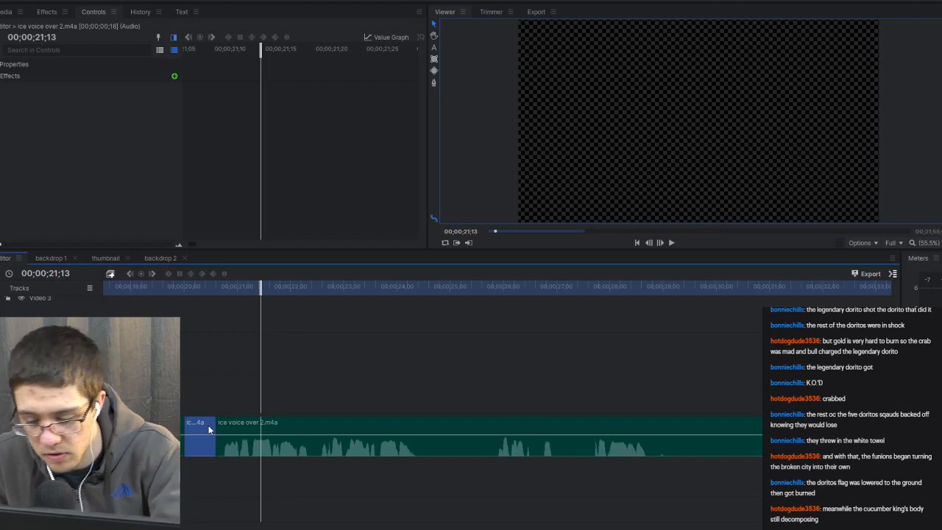
{"action": "key", "text": "Delete"}
{"action": "right_click", "coordinate": [197, 427]}
{"action": "left_click", "coordinate": [225, 388]}
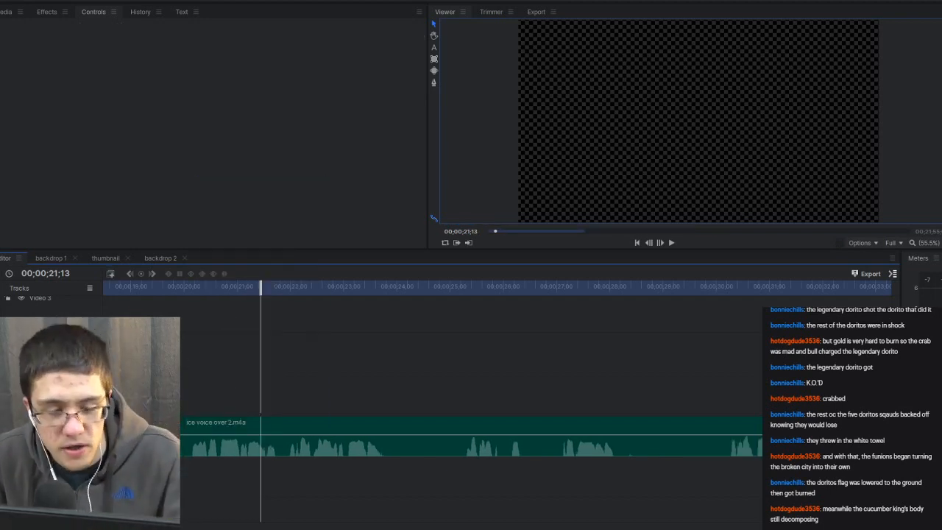
Play on from the last join, cut out the pause from about 00;00;24;06 to 00;00;24;22, and ripple delete its gap.
{"action": "key", "text": "Up"}
{"action": "key", "text": "space"}
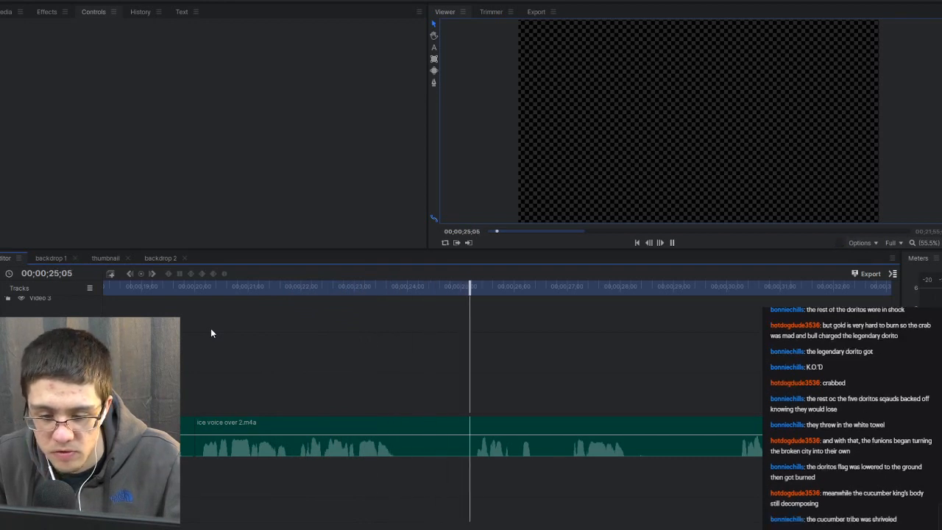
{"action": "key", "text": "space"}
{"action": "left_click", "coordinate": [418, 424]}
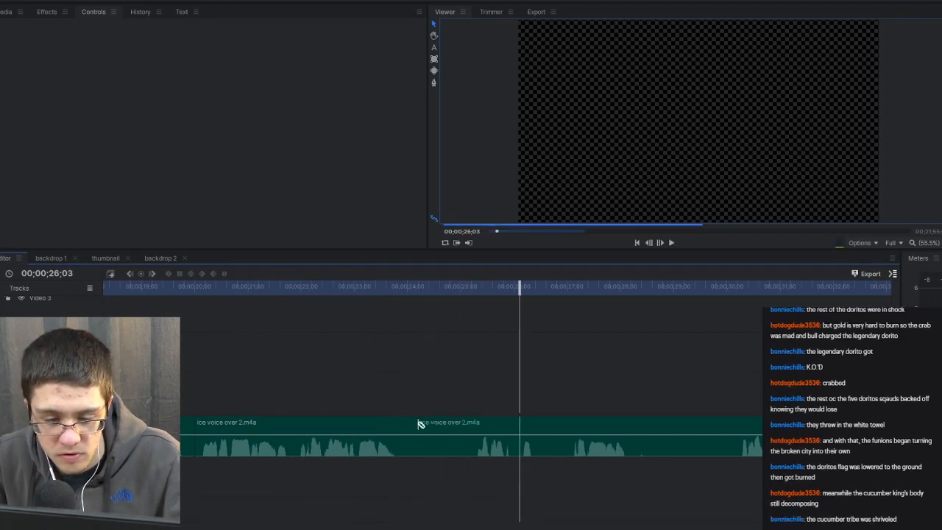
{"action": "left_click", "coordinate": [436, 425]}
{"action": "key", "text": "Delete"}
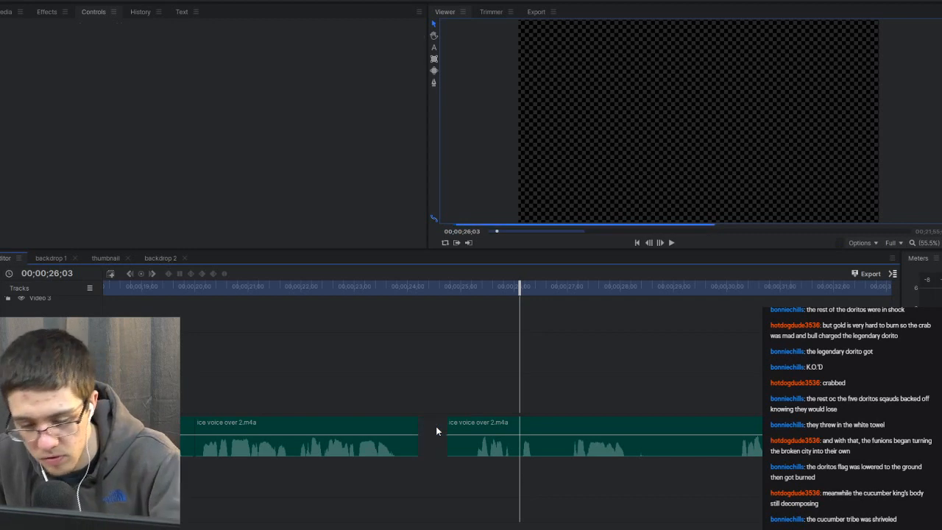
{"action": "right_click", "coordinate": [445, 424]}
{"action": "left_click", "coordinate": [465, 386]}
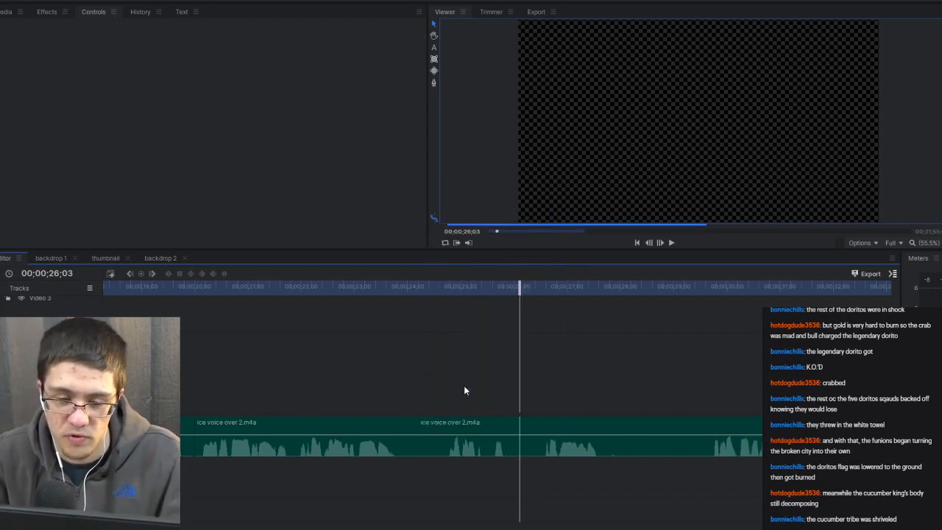
Replay the edited section and try cutting out the silence from about 00;00;27;25 to 00;00;29;19 with its gap ripple deleted.
{"action": "left_click", "coordinate": [349, 287]}
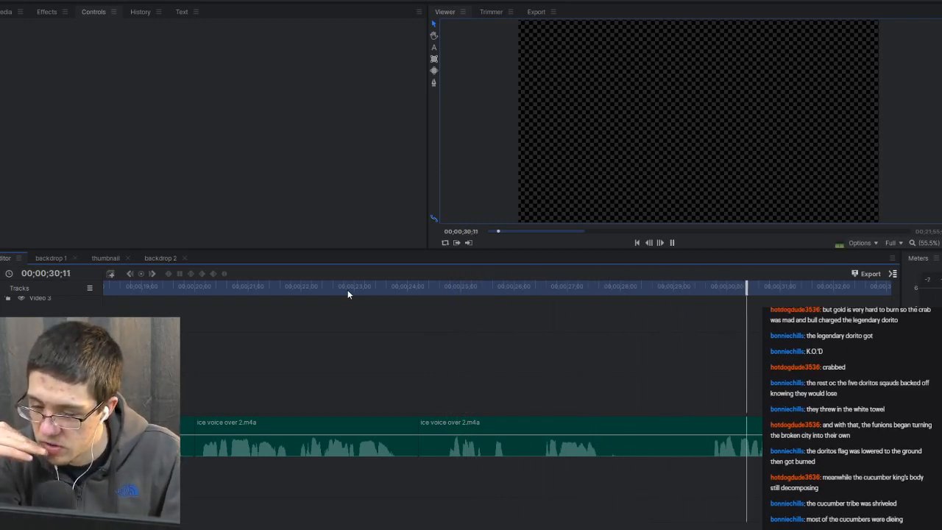
{"action": "key", "text": "space"}
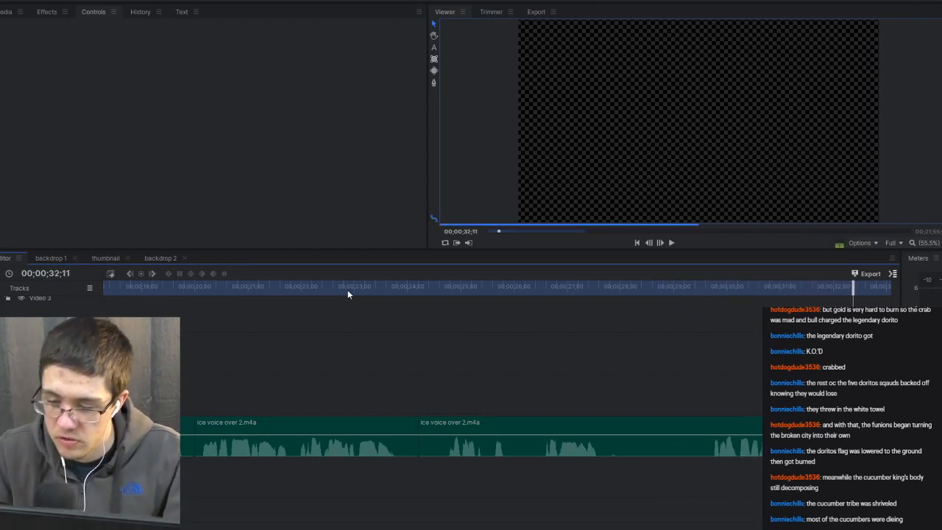
{"action": "left_click", "coordinate": [426, 285]}
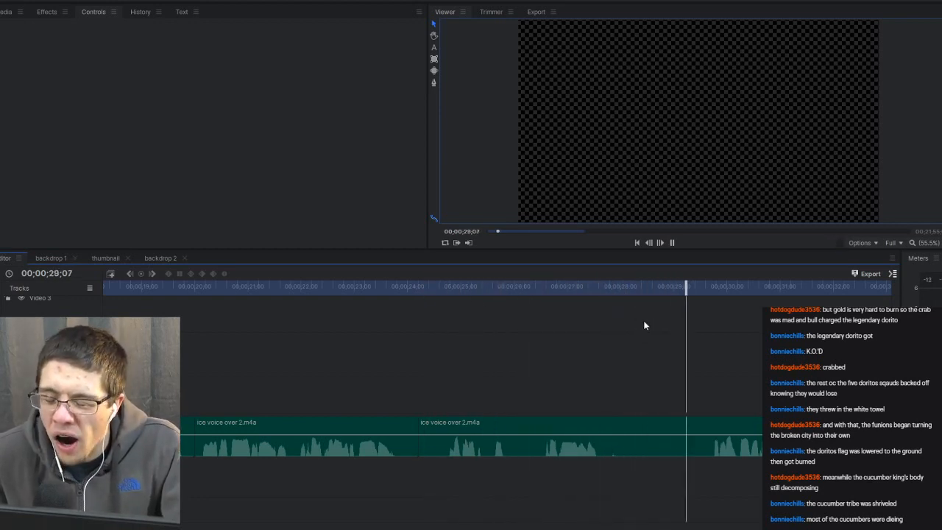
{"action": "key", "text": "space"}
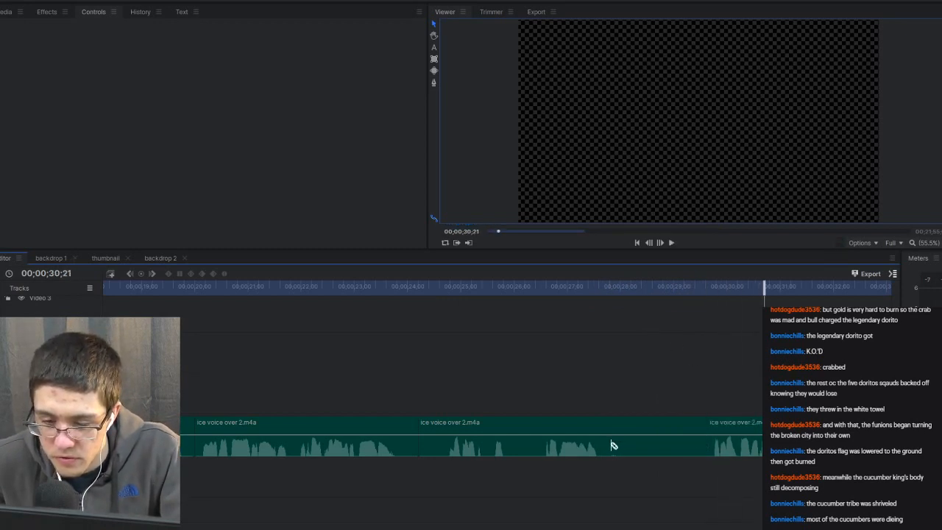
{"action": "left_click", "coordinate": [627, 447]}
{"action": "key", "text": "Delete"}
{"action": "right_click", "coordinate": [627, 447]}
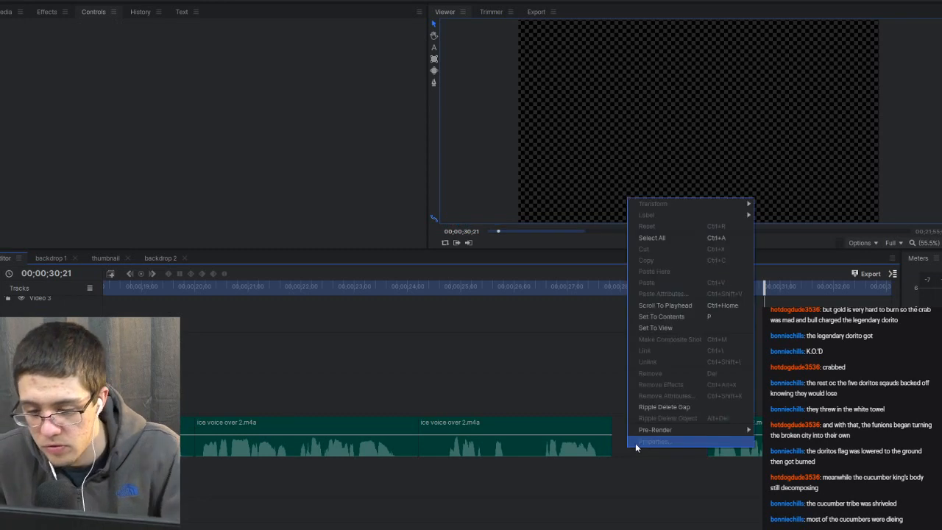
{"action": "left_click", "coordinate": [654, 406]}
Play the new join from 00;00;23;27 and undo the ripple delete and the removal of the silent segment.
{"action": "left_click", "coordinate": [402, 286]}
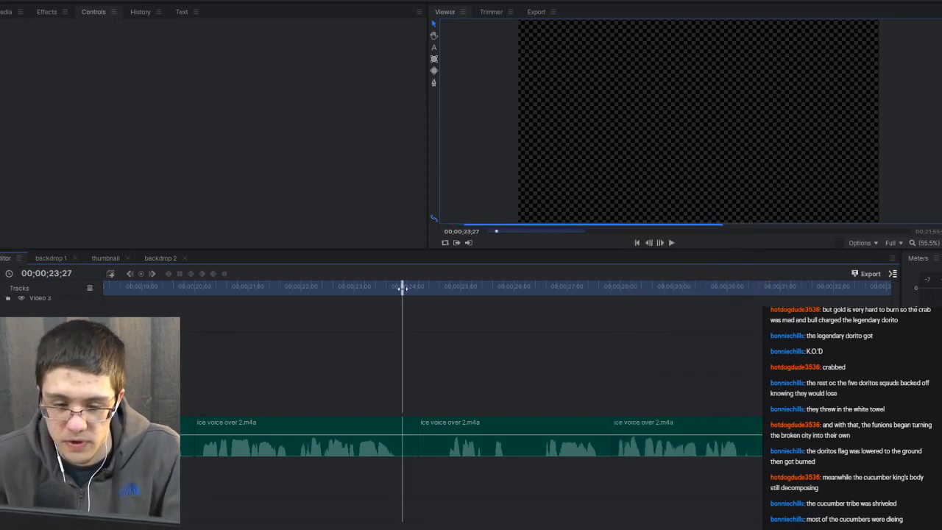
{"action": "key", "text": "space"}
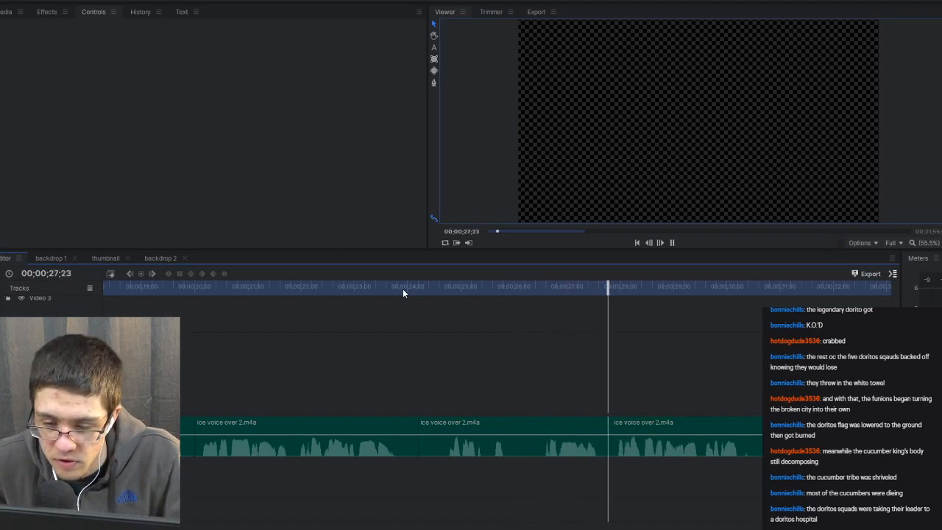
{"action": "key", "text": "ctrl+z"}
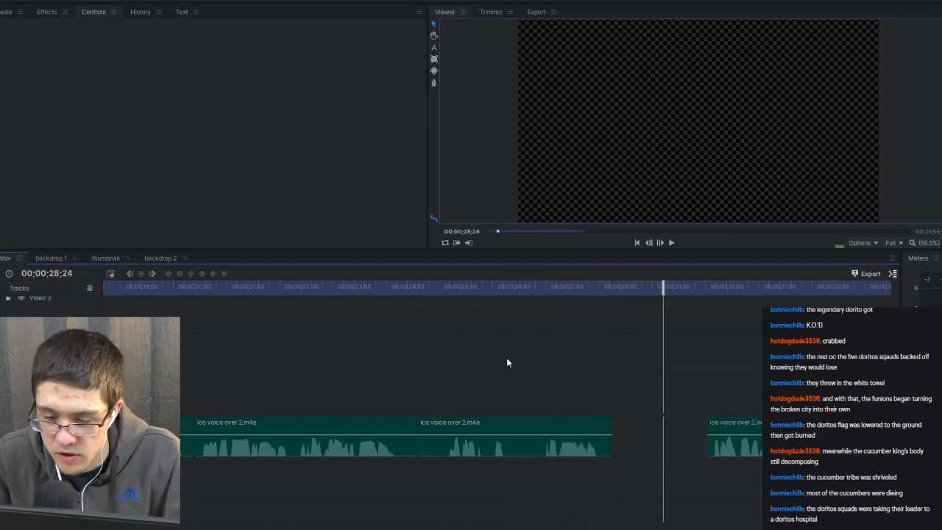
{"action": "key", "text": "ctrl+y"}
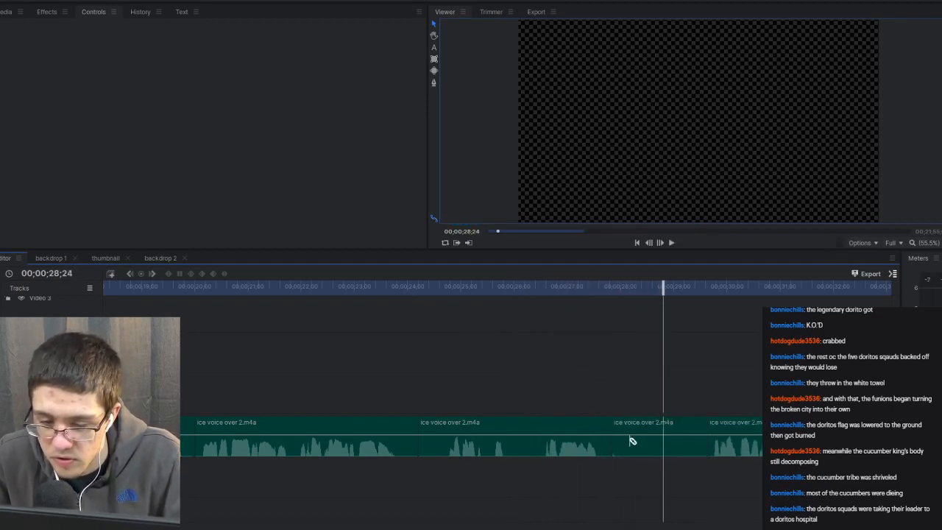
Remove only the silence from about 00;00;27;25 to 00;00;28;10, ripple delete its gap, and play the join.
{"action": "left_click", "coordinate": [627, 447]}
{"action": "key", "text": "Delete"}
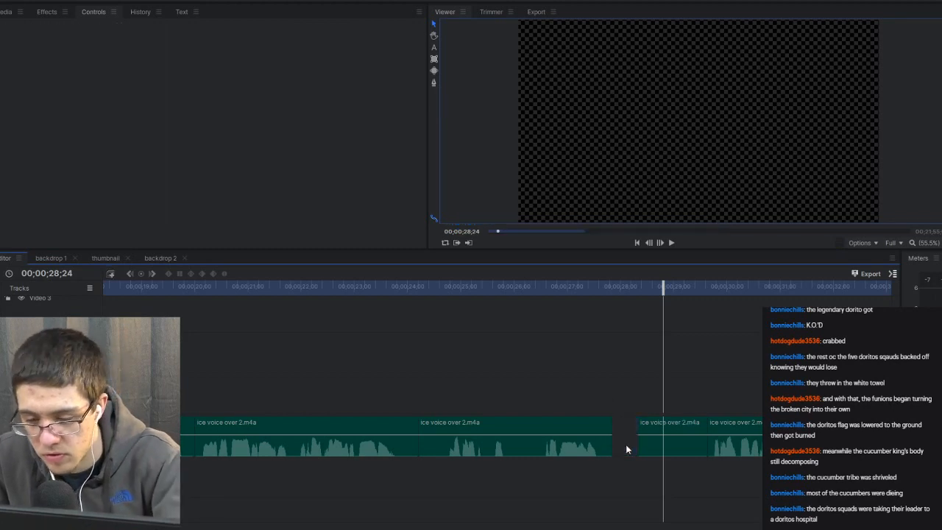
{"action": "right_click", "coordinate": [625, 446]}
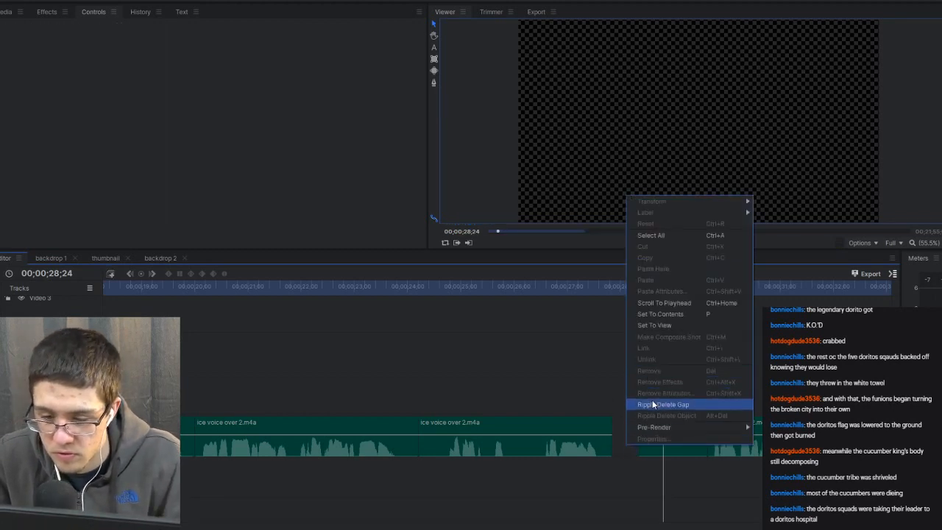
{"action": "left_click", "coordinate": [652, 404]}
{"action": "left_click", "coordinate": [524, 289]}
{"action": "key", "text": "space"}
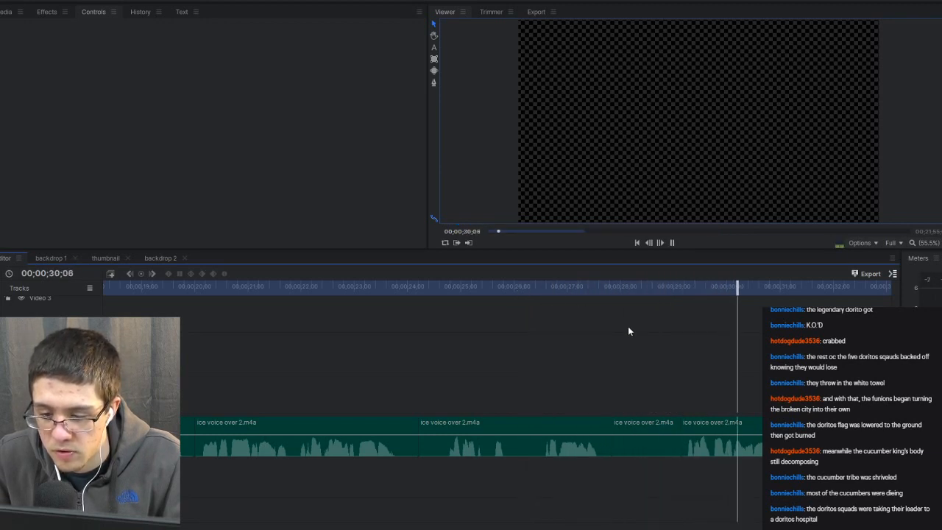
Delete the remaining silent segment after 00;00;27;25, move the following voice-over clip to start at about 00;00;28;23, and play the transition.
{"action": "left_click", "coordinate": [652, 446]}
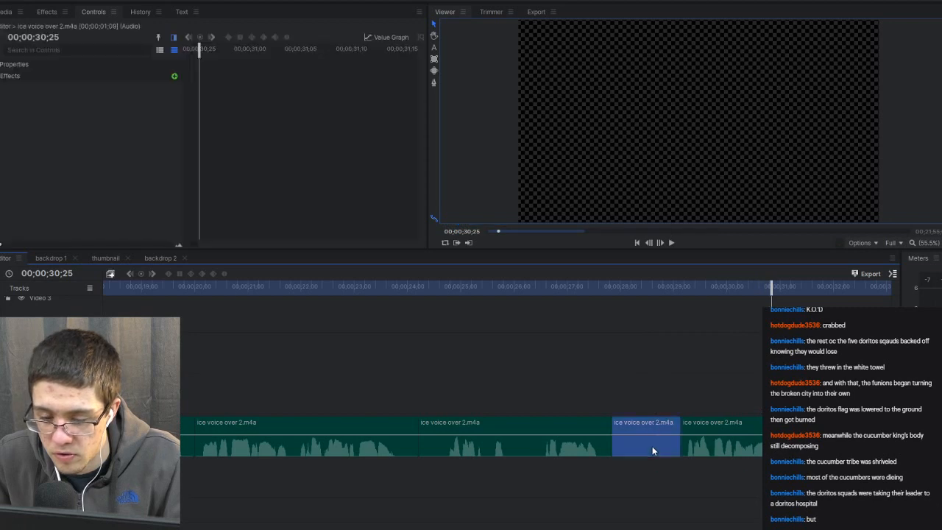
{"action": "key", "text": "Delete"}
{"action": "left_click_drag", "start_coordinate": [690, 426], "coordinate": [672, 427]}
{"action": "left_click", "coordinate": [496, 286]}
{"action": "key", "text": "space"}
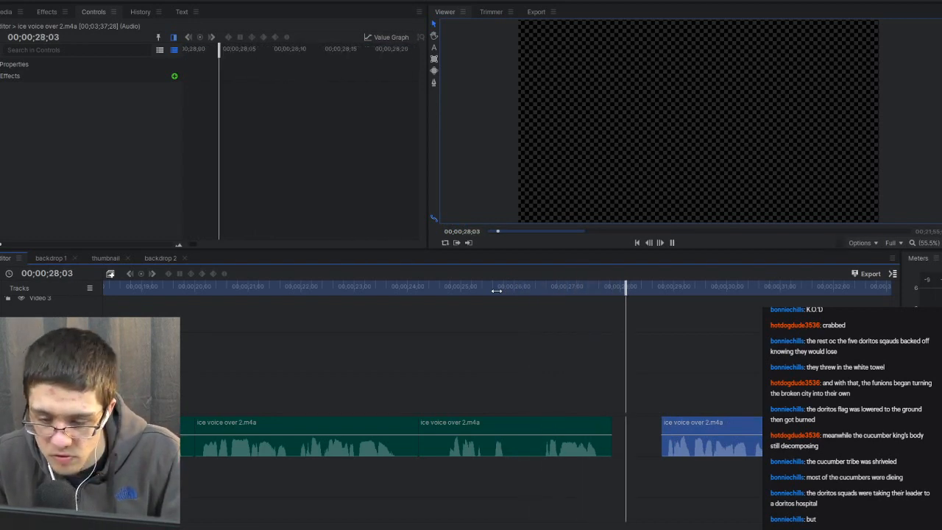
{"action": "key", "text": "space"}
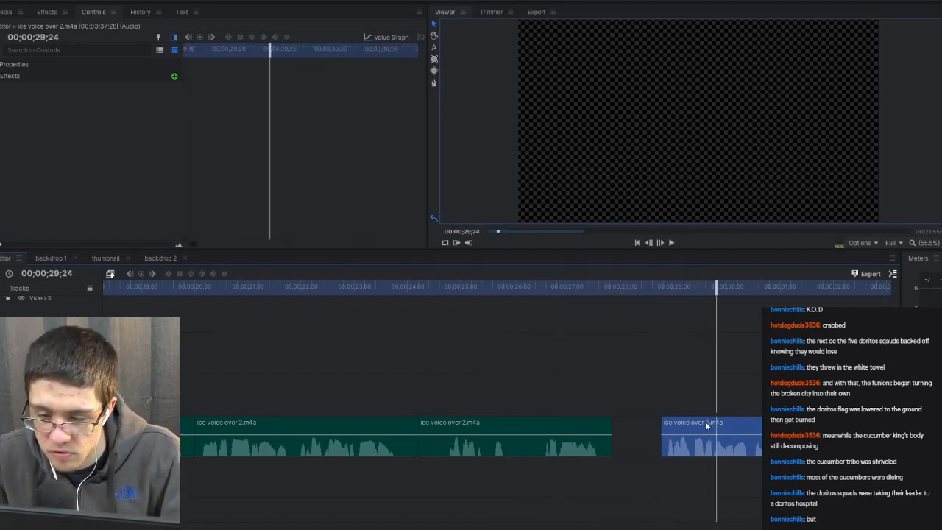
Tighten the gap by moving the following voice-over clip earlier to start at 00;00;28;07, playing the transition after each adjustment.
{"action": "left_click_drag", "start_coordinate": [706, 428], "coordinate": [690, 427]}
{"action": "left_click", "coordinate": [551, 287]}
{"action": "key", "text": "space"}
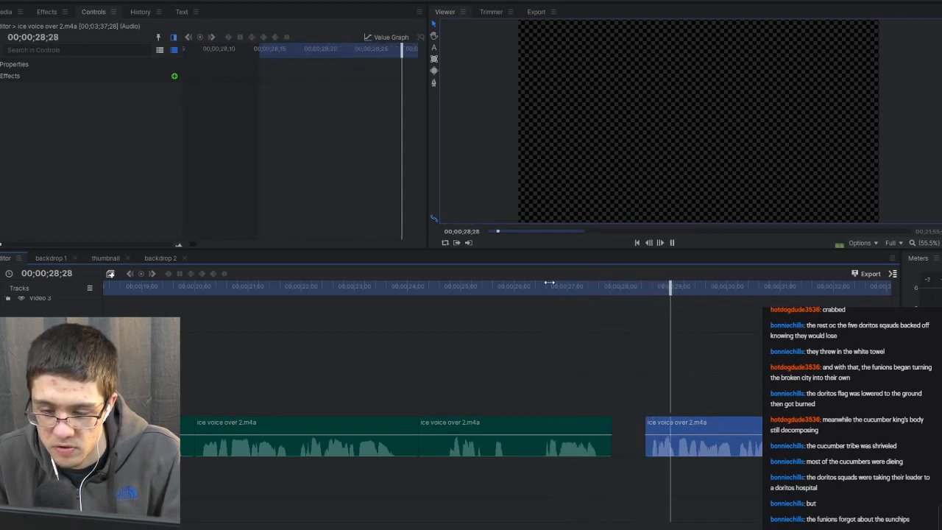
{"action": "key", "text": "space"}
{"action": "left_click_drag", "start_coordinate": [660, 430], "coordinate": [648, 430]}
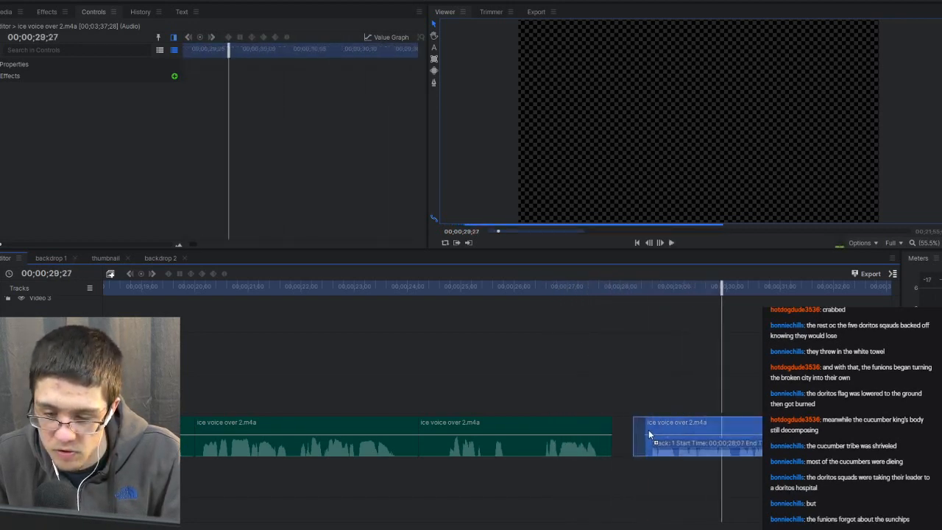
{"action": "left_click", "coordinate": [525, 290]}
{"action": "key", "text": "space"}
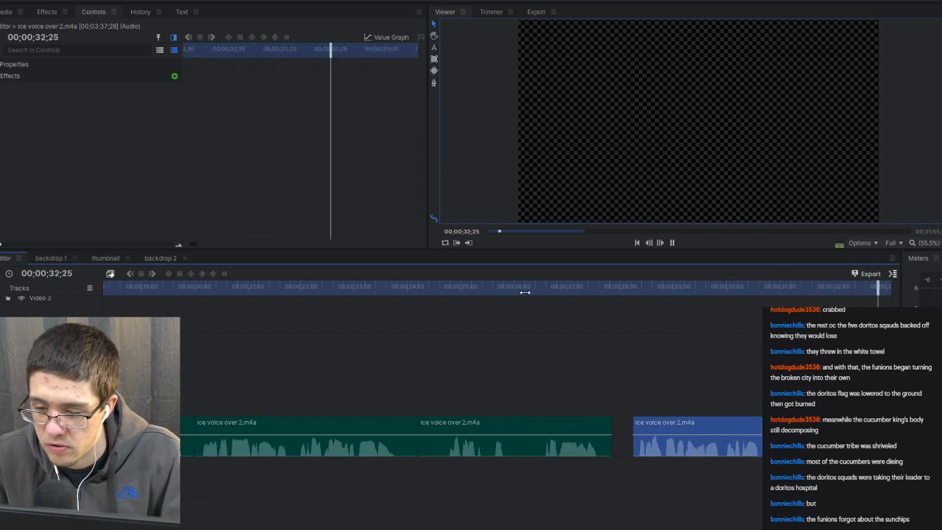
Try removing the voice-over segment from about 00;00;30;28 to 00;00;32;18 and ripple deleting its gap.
{"action": "scroll", "coordinate": [588, 363], "scroll_direction": "left", "scroll_amount": 5}
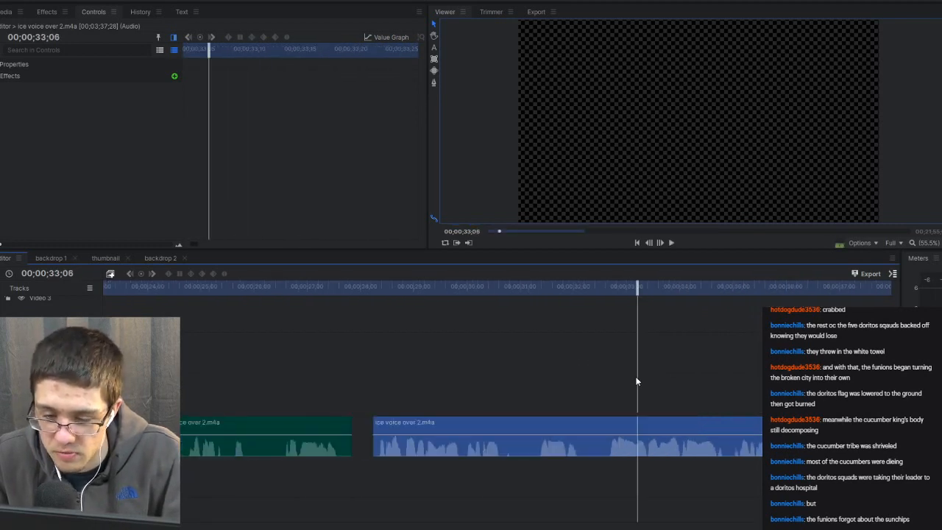
{"action": "left_click", "coordinate": [523, 445]}
{"action": "left_click", "coordinate": [532, 445]}
{"action": "key", "text": "Delete"}
{"action": "right_click", "coordinate": [545, 443]}
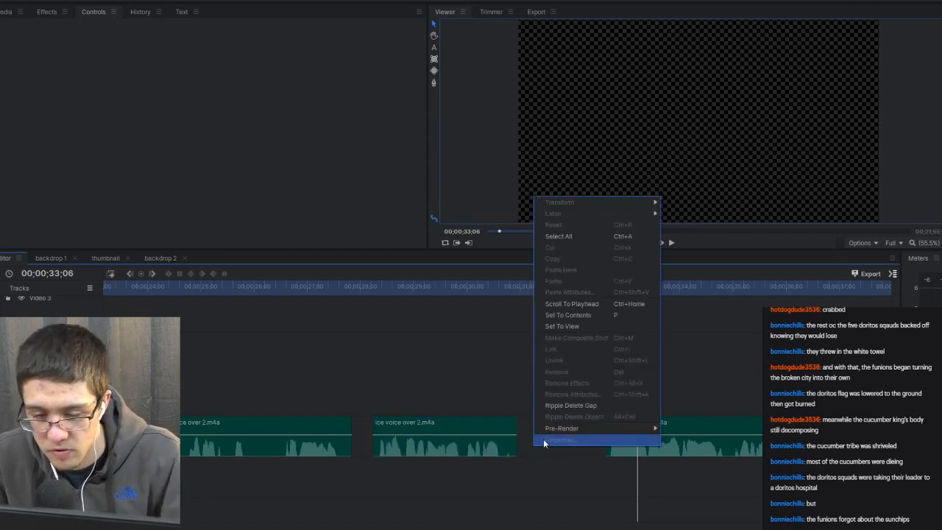
{"action": "left_click", "coordinate": [560, 405]}
Play the join from about 00;00;28;17 and undo the ripple delete and the removal of the segment before 00;00;32;18.
{"action": "left_click", "coordinate": [391, 286]}
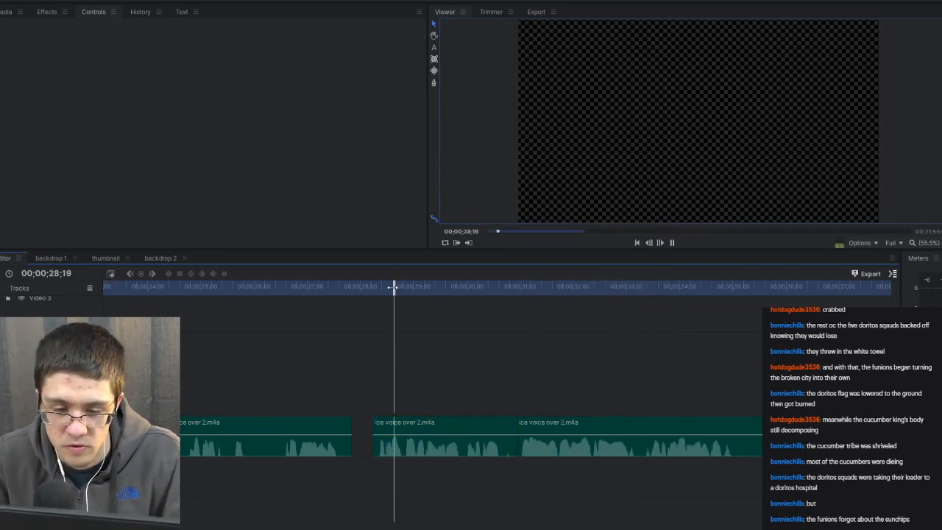
{"action": "key", "text": "space"}
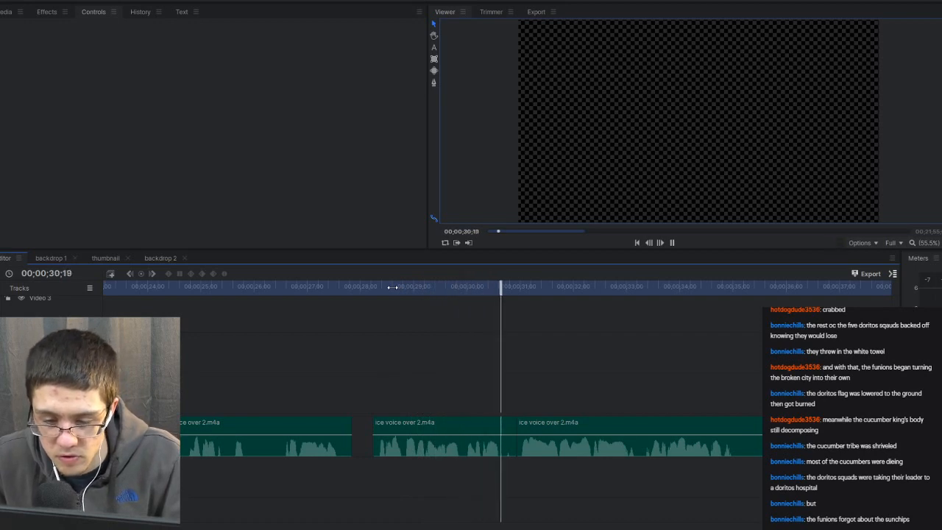
{"action": "key", "text": "space"}
{"action": "key", "text": "ctrl+z"}
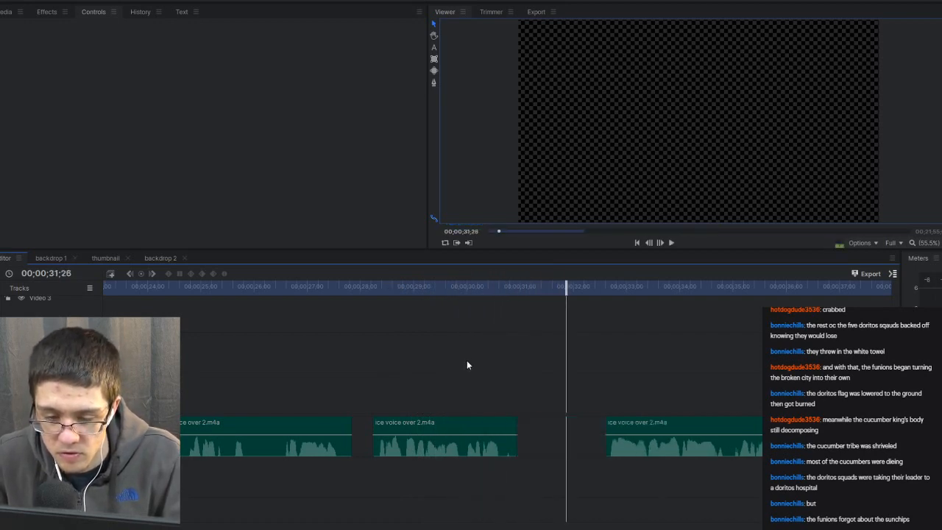
{"action": "key", "text": "ctrl+z"}
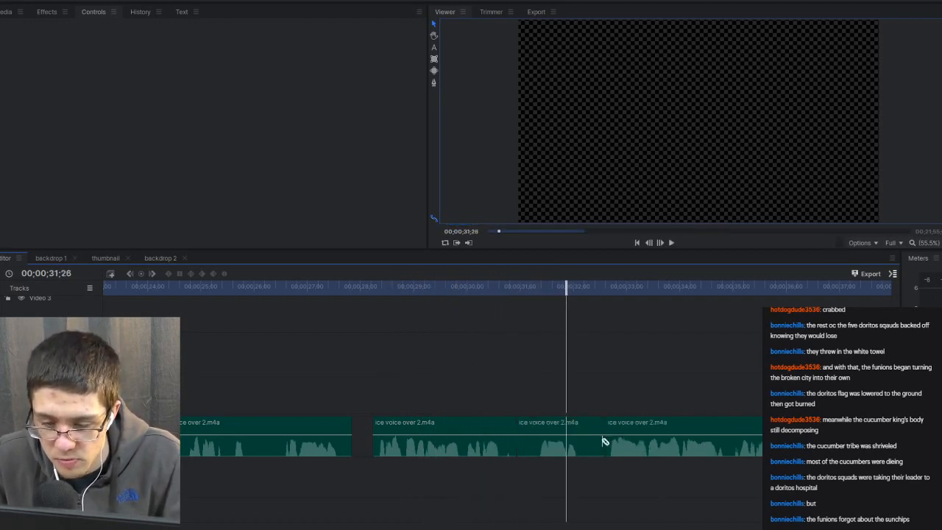
Cut out the voice-over from about 00;00;30;28 to 00;00;32;15, ripple delete its gap, and return the playhead to 00;00;29;19.
{"action": "left_click", "coordinate": [587, 443]}
{"action": "key", "text": "Delete"}
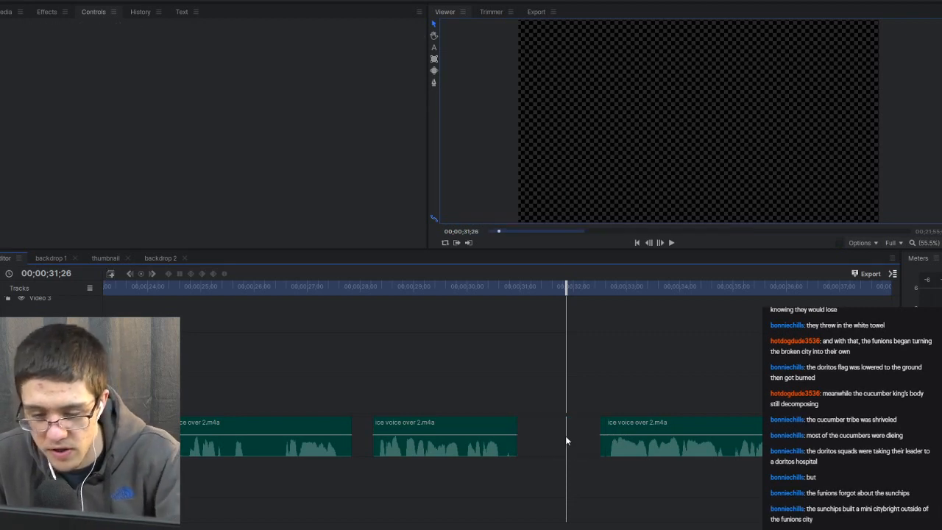
{"action": "right_click", "coordinate": [566, 434]}
{"action": "left_click", "coordinate": [594, 407]}
{"action": "left_click", "coordinate": [447, 287]}
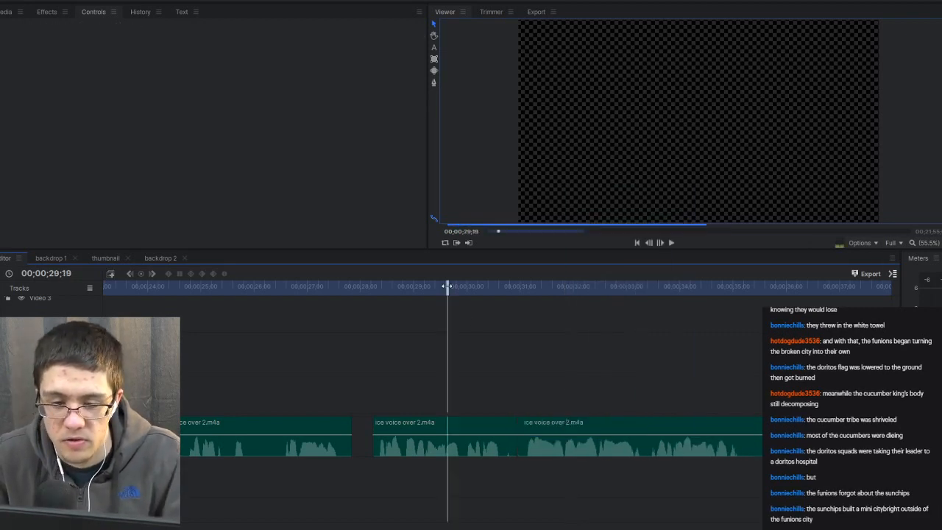
Play the voice-over from about 00;00;28;21 to check the latest join.
{"action": "key", "text": "space"}
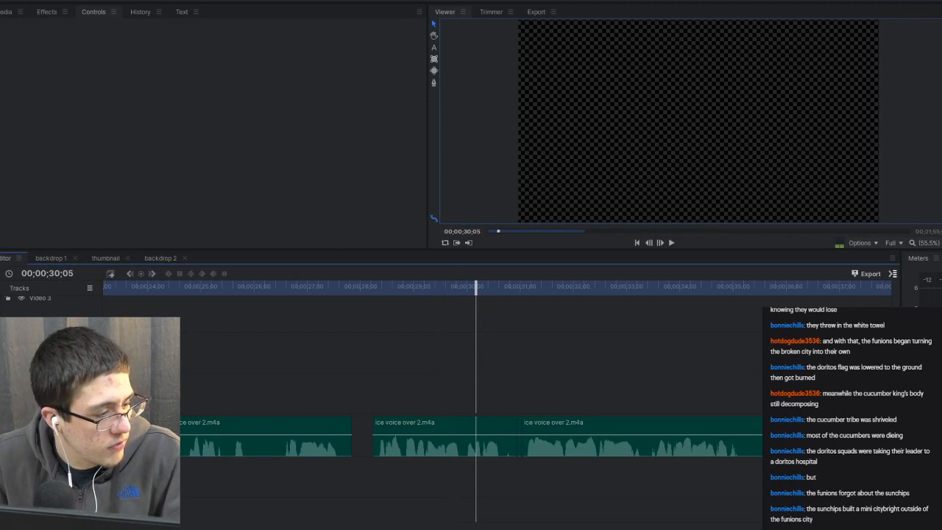
{"action": "left_click", "coordinate": [398, 290]}
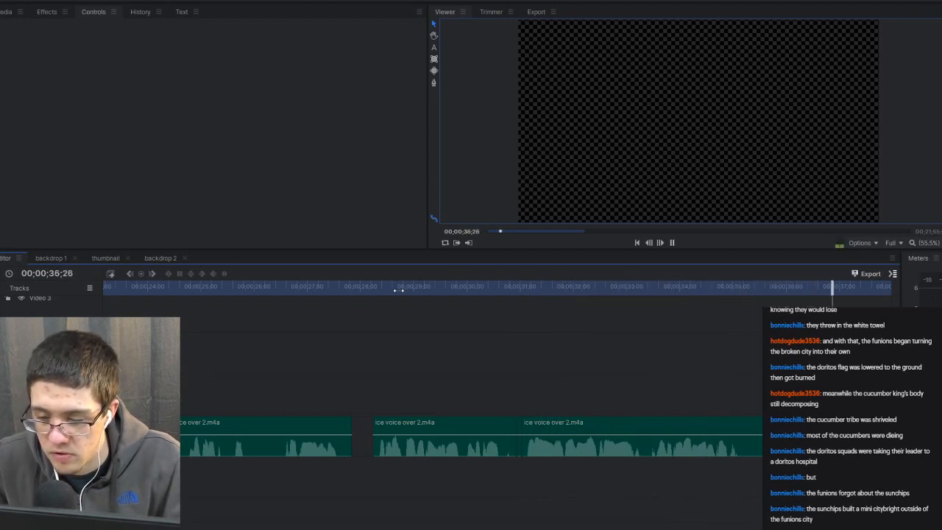
{"action": "key", "text": "space"}
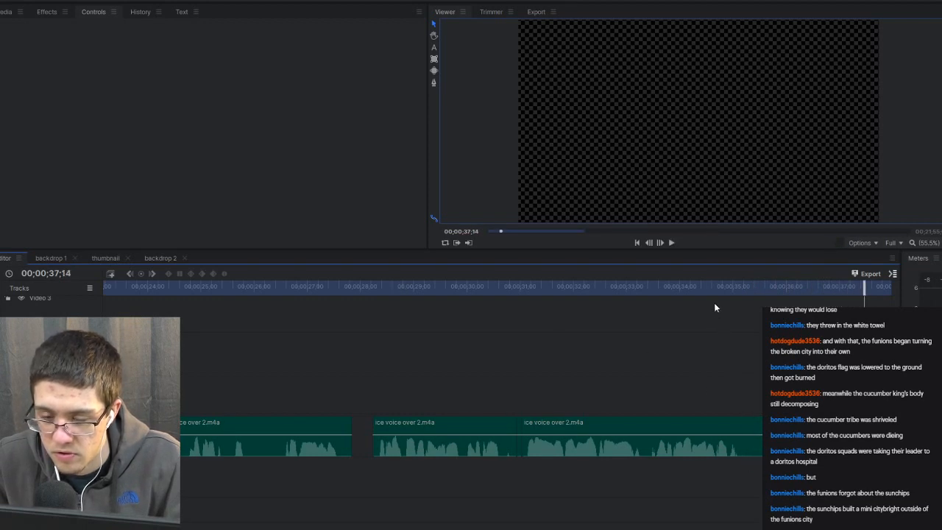
Cut out the voice-over segment from 00;00;35;07 to about 00;00;35;22 and ripple delete its gap.
{"action": "left_click_drag", "start_coordinate": [732, 287], "coordinate": [741, 286]}
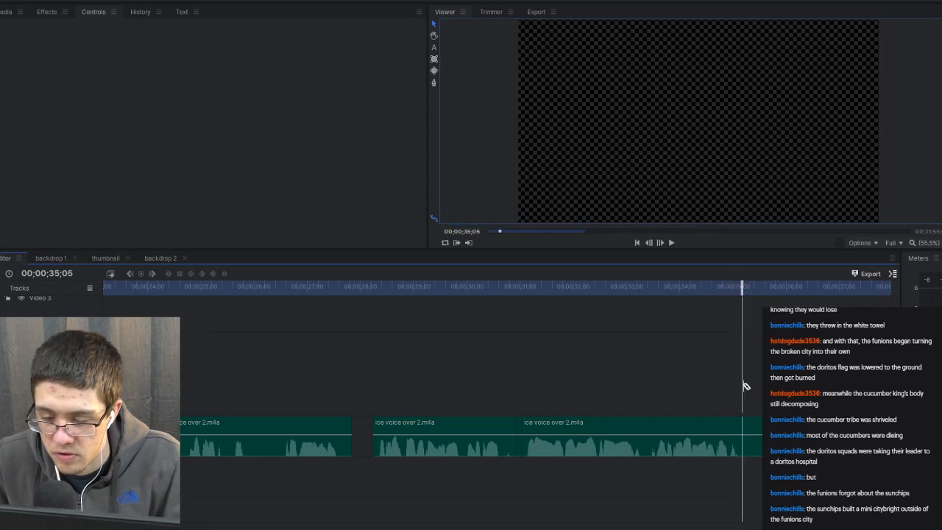
{"action": "key", "text": "Right"}
{"action": "key", "text": "Right"}
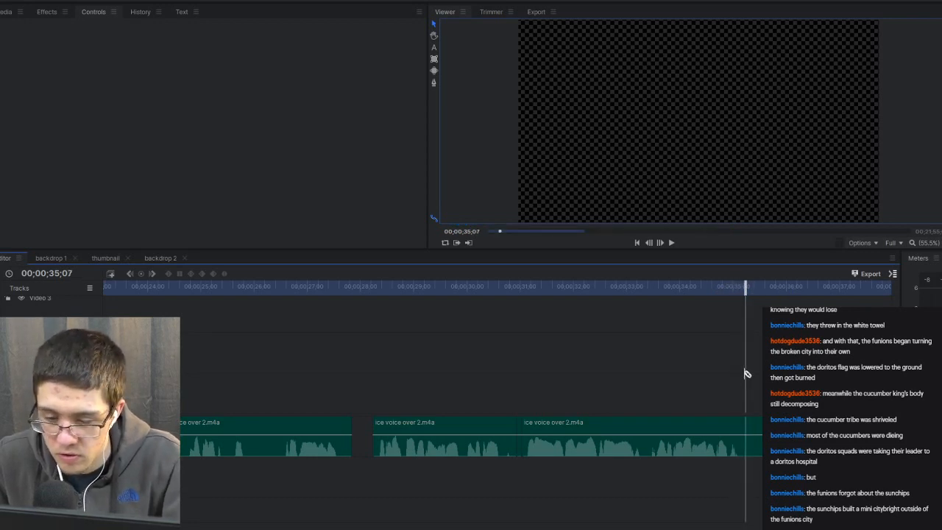
{"action": "key", "text": "space"}
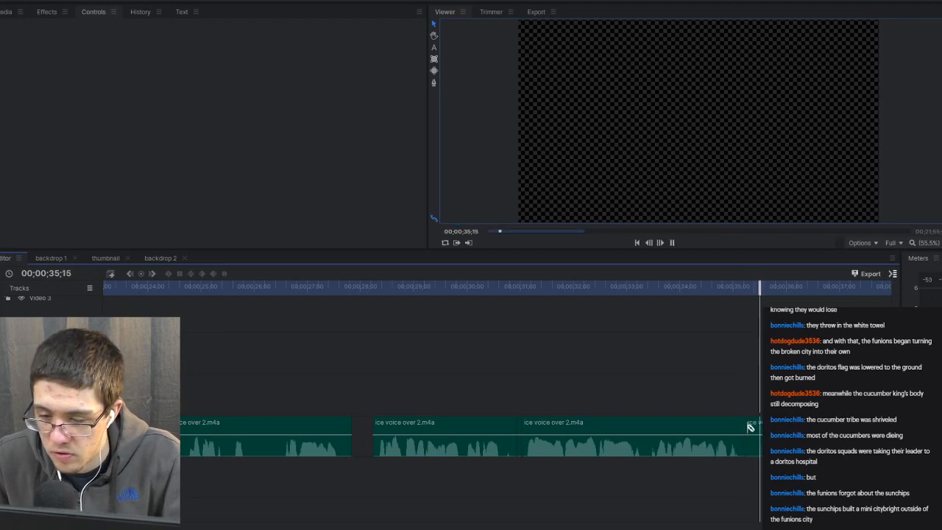
{"action": "key", "text": "space"}
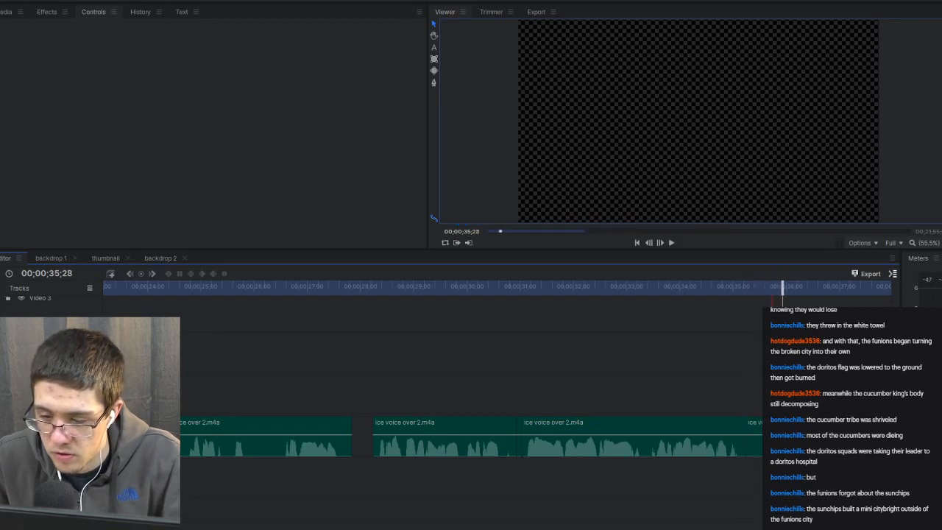
{"action": "left_click", "coordinate": [770, 439]}
{"action": "key", "text": "Delete"}
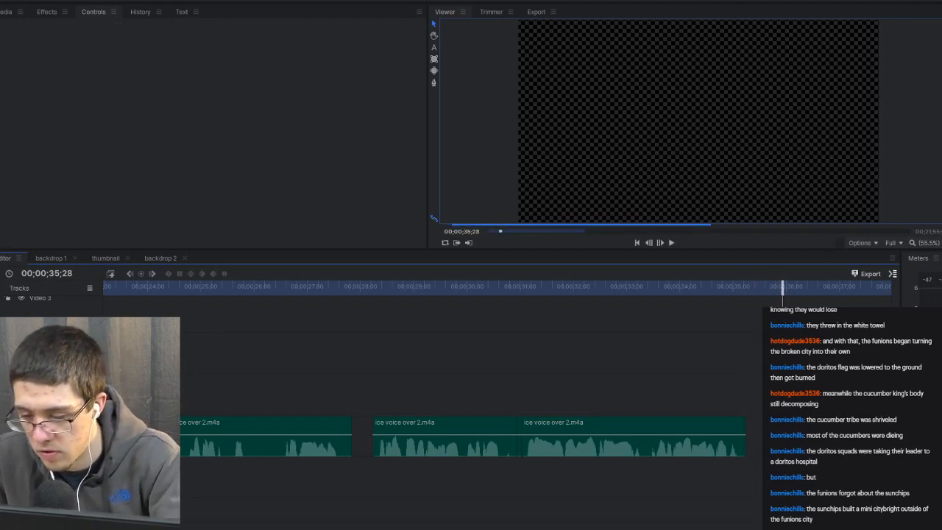
{"action": "right_click", "coordinate": [771, 439]}
{"action": "key", "text": "Escape"}
{"action": "key", "text": "ctrl+z"}
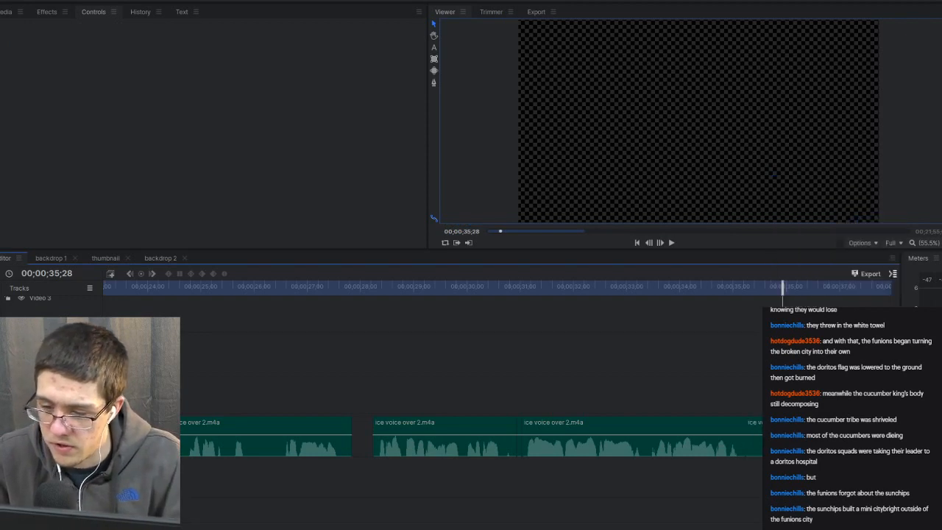
Play from about 00;00;33;09, remove the voice-over pause from about 00;00;38;17 to 00;00;39;01, and ripple delete its gap.
{"action": "left_click", "coordinate": [643, 289]}
{"action": "key", "text": "space"}
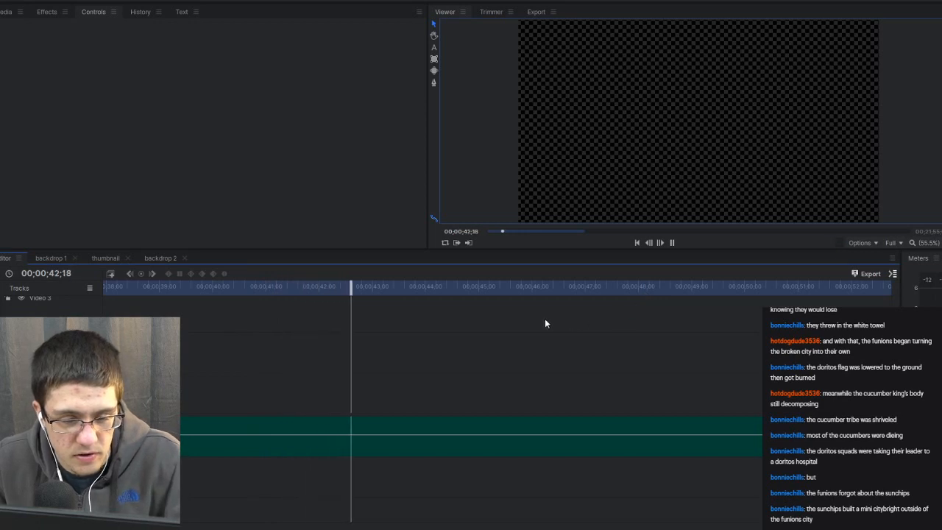
{"action": "key", "text": "space"}
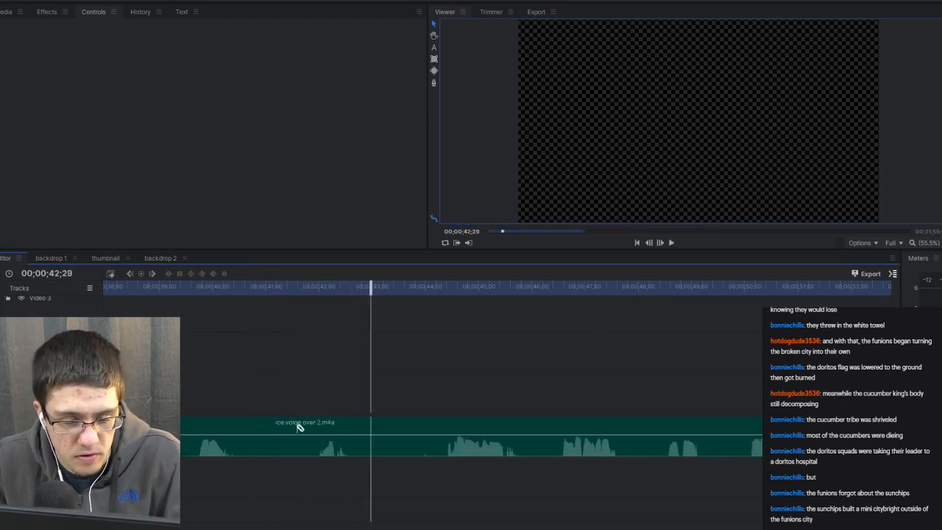
{"action": "scroll", "coordinate": [456, 403], "scroll_direction": "left", "scroll_amount": 5}
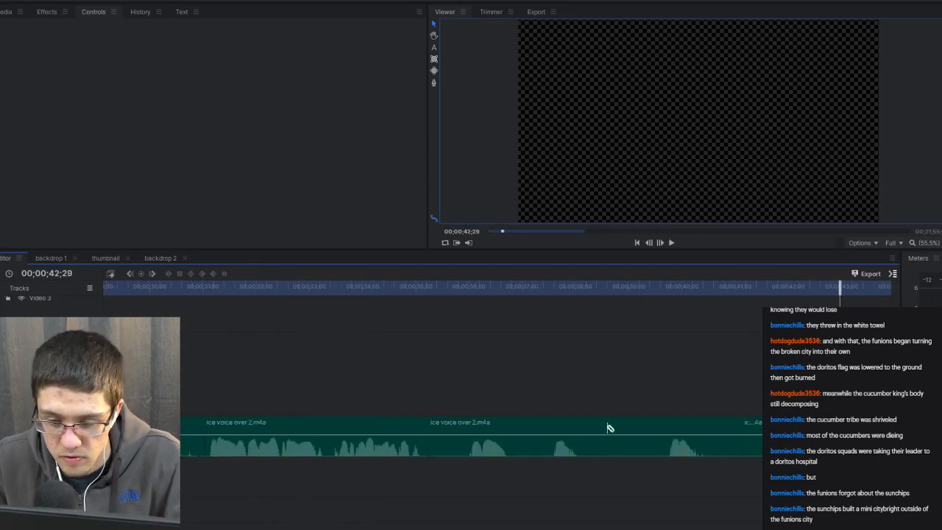
{"action": "left_click", "coordinate": [630, 427]}
{"action": "left_click", "coordinate": [619, 433]}
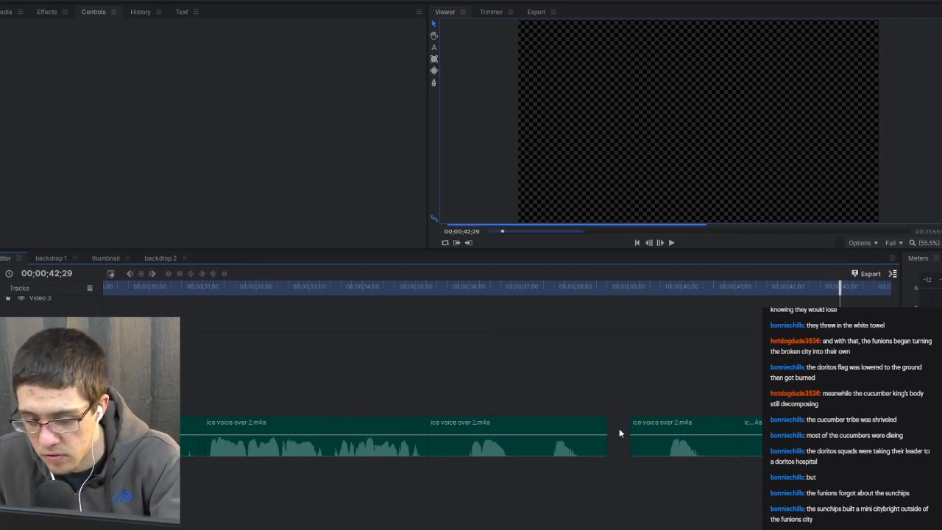
{"action": "right_click", "coordinate": [619, 431]}
{"action": "left_click", "coordinate": [638, 388]}
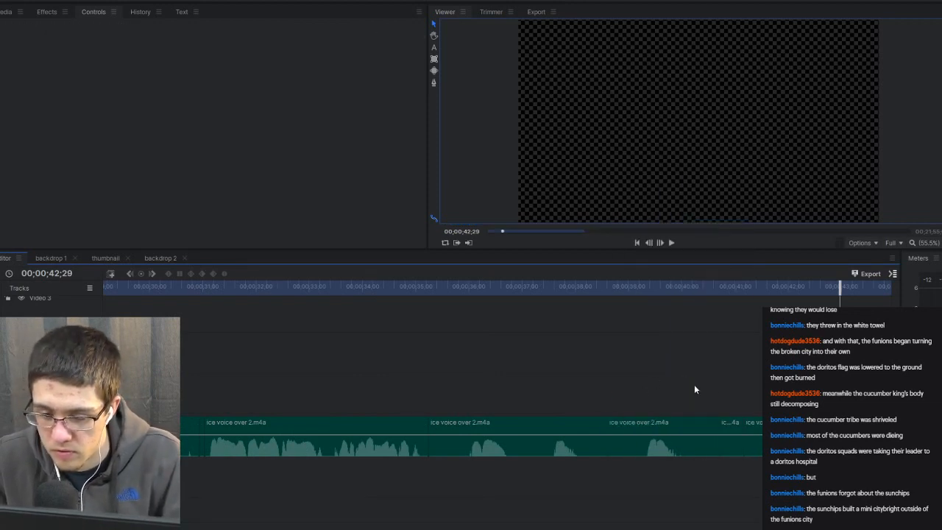
Delete the short voice-over segment from about 00;00;40;21 to 00;00;41;05 and ripple delete its gap.
{"action": "left_click", "coordinate": [730, 421]}
{"action": "key", "text": "Delete"}
{"action": "right_click", "coordinate": [731, 421]}
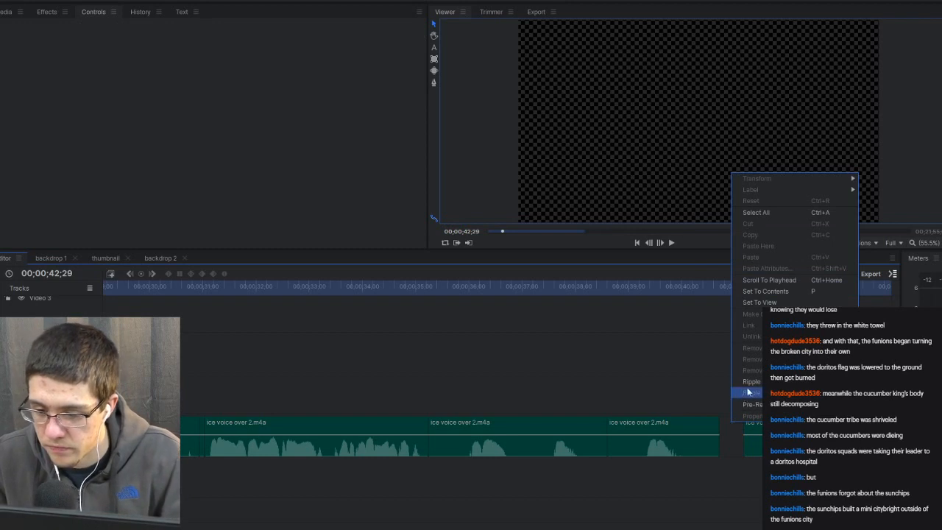
{"action": "left_click", "coordinate": [751, 393]}
Play from about 00;00;35;00, delete the 13-frame voice-over segment starting at about 00;00;42;26, and close its gap.
{"action": "left_click", "coordinate": [416, 285]}
{"action": "key", "text": "space"}
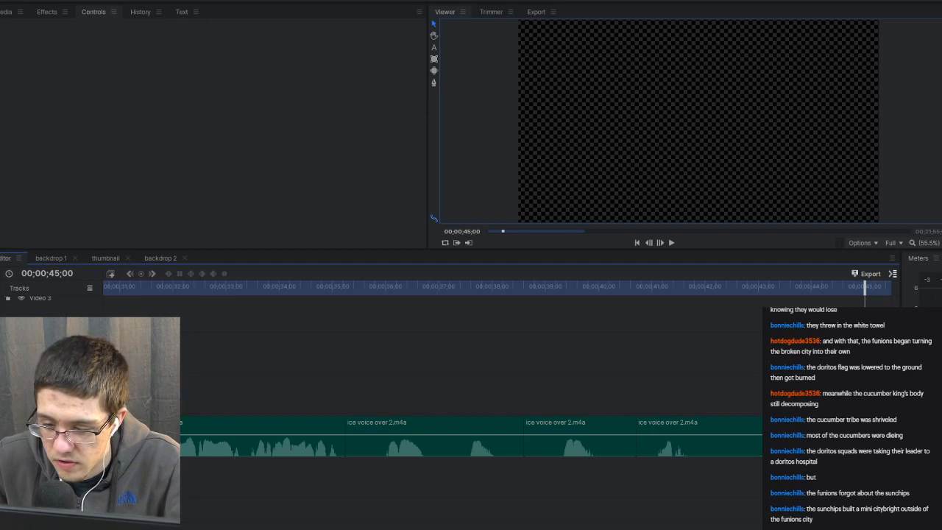
{"action": "left_click_drag", "start_coordinate": [762, 438], "coordinate": [751, 438]}
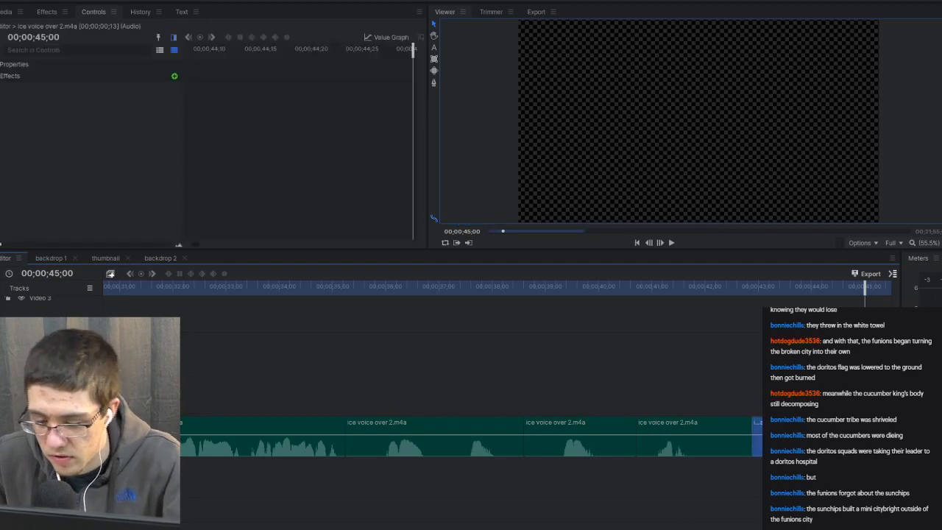
{"action": "right_click", "coordinate": [765, 308]}
{"action": "left_click", "coordinate": [727, 347]}
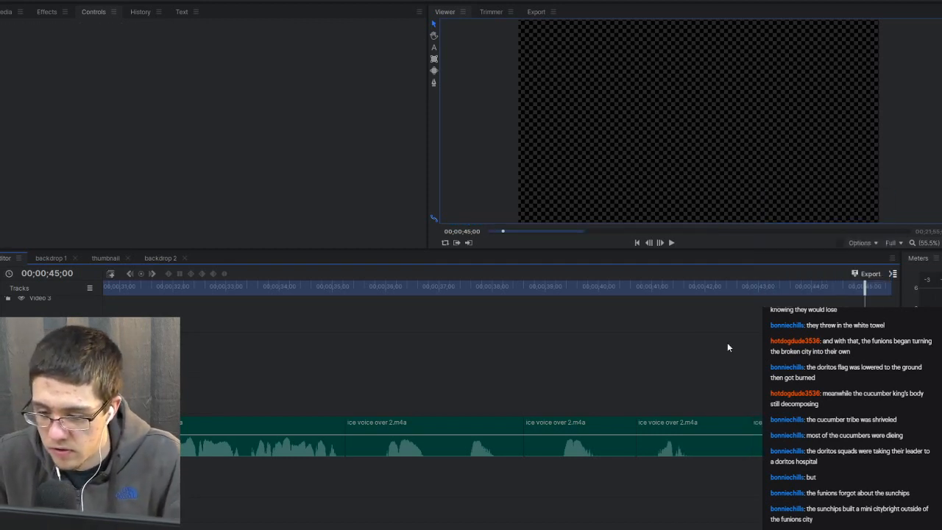
Play from about 00;00;40;27, remove the voice-over segment from about 00;00;52;02 to 00;00;52;24, and ripple delete its gap.
{"action": "left_click", "coordinate": [647, 288]}
{"action": "key", "text": "space"}
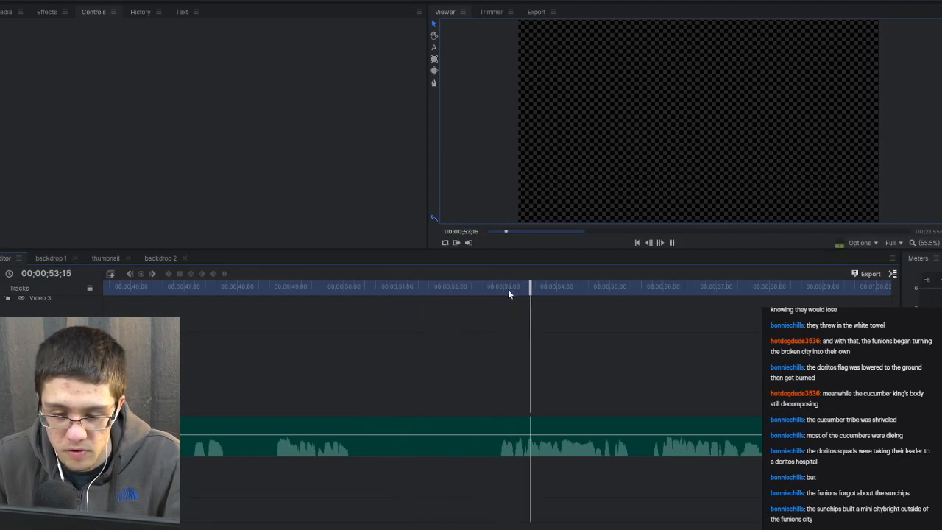
{"action": "key", "text": "space"}
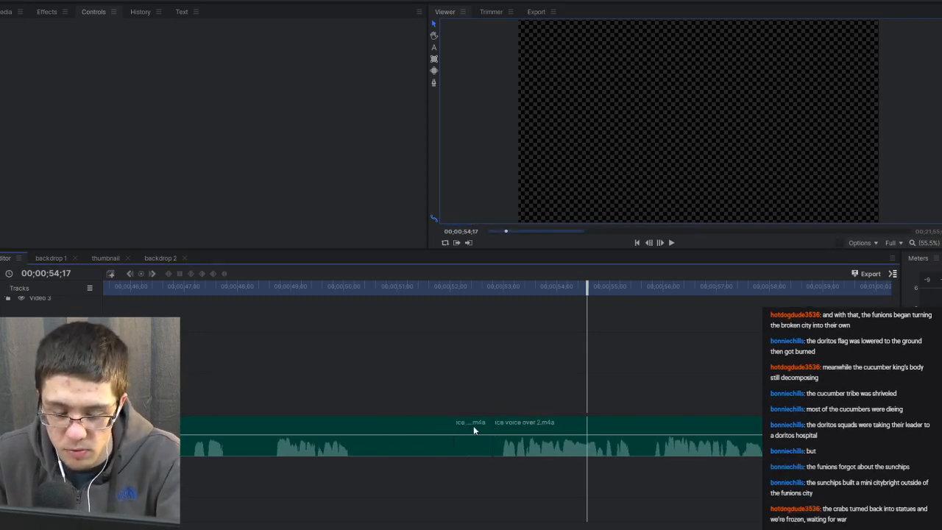
{"action": "left_click", "coordinate": [473, 426]}
{"action": "key", "text": "Delete"}
{"action": "right_click", "coordinate": [473, 426]}
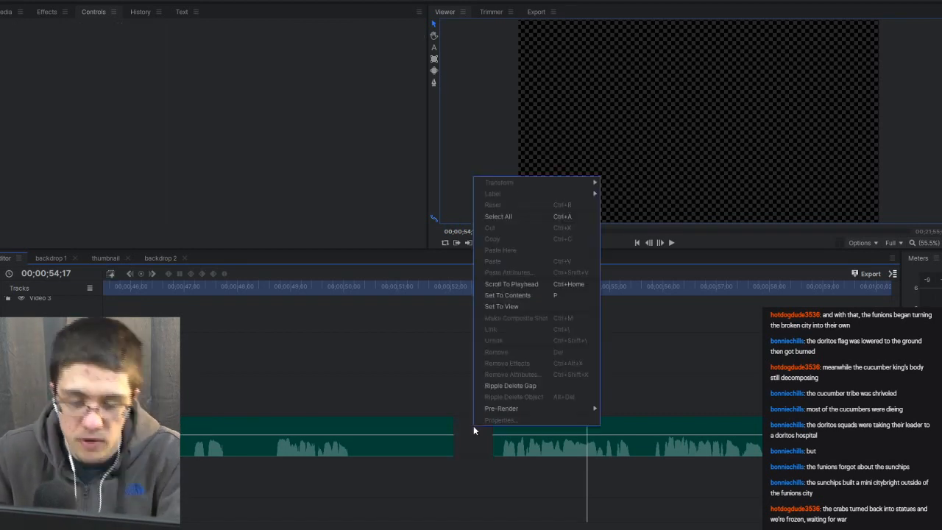
{"action": "left_click", "coordinate": [501, 386]}
Play from about 00;00;49;20, remove the silence from about 00;00;51;12 to 00;00;52;02, and ripple delete its gap.
{"action": "left_click", "coordinate": [327, 286]}
{"action": "key", "text": "space"}
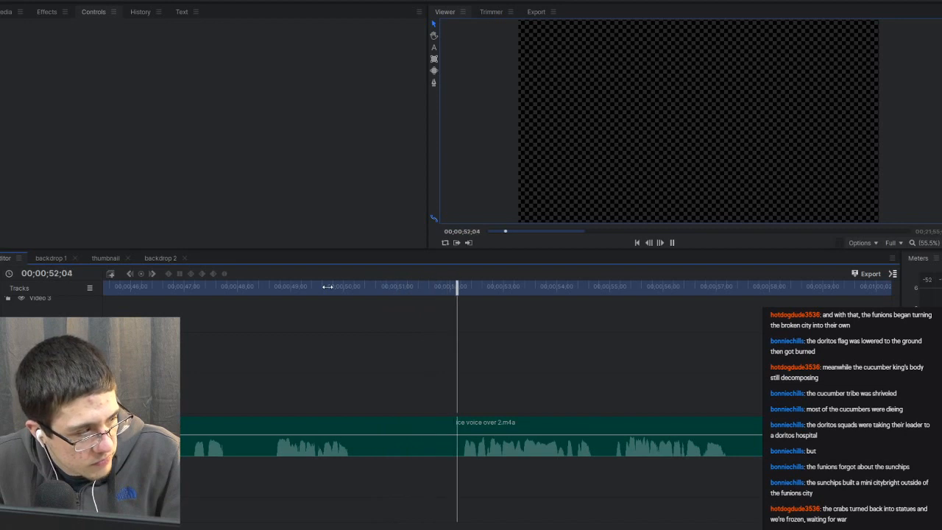
{"action": "key", "text": "space"}
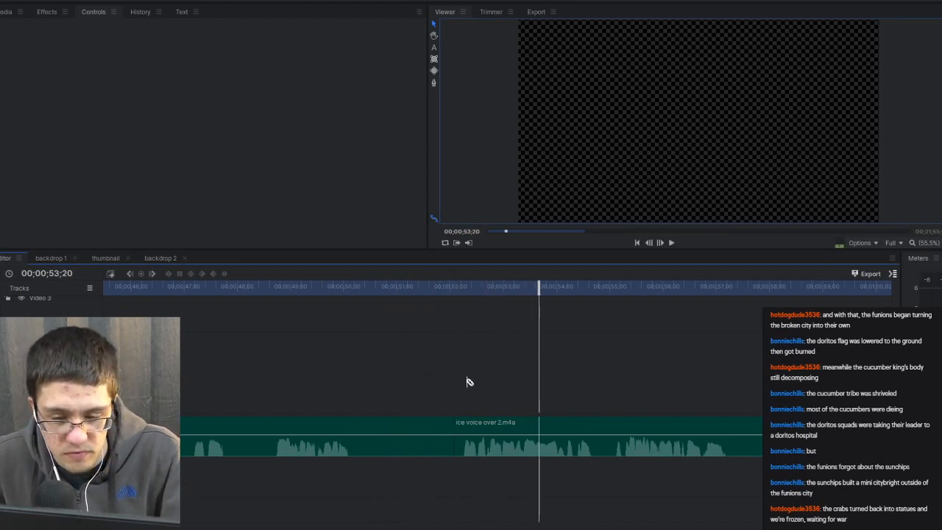
{"action": "left_click", "coordinate": [444, 426]}
{"action": "key", "text": "Delete"}
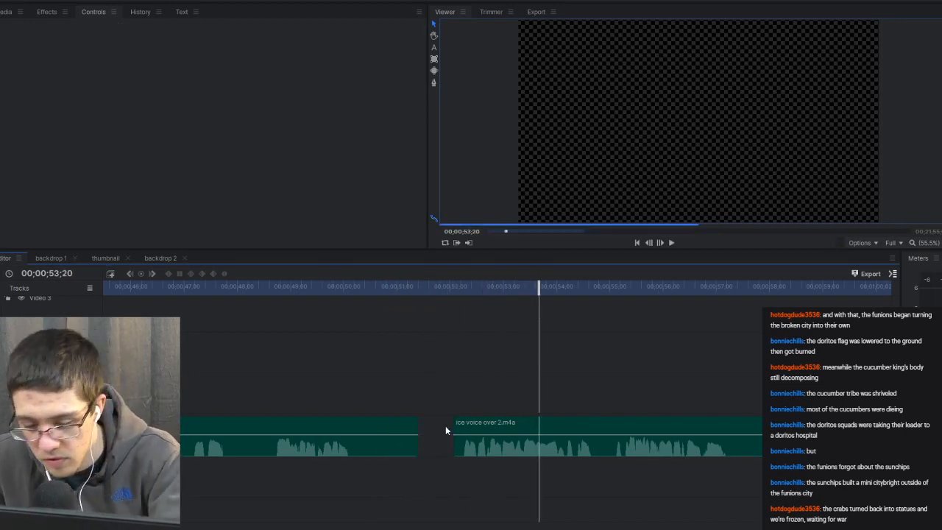
{"action": "right_click", "coordinate": [445, 426]}
{"action": "left_click", "coordinate": [479, 385]}
Play from 00;00;49;04, remove the voice-over segment from about 00;00;56;27 to 00;00;58;13, and ripple delete its gap.
{"action": "left_click", "coordinate": [297, 286]}
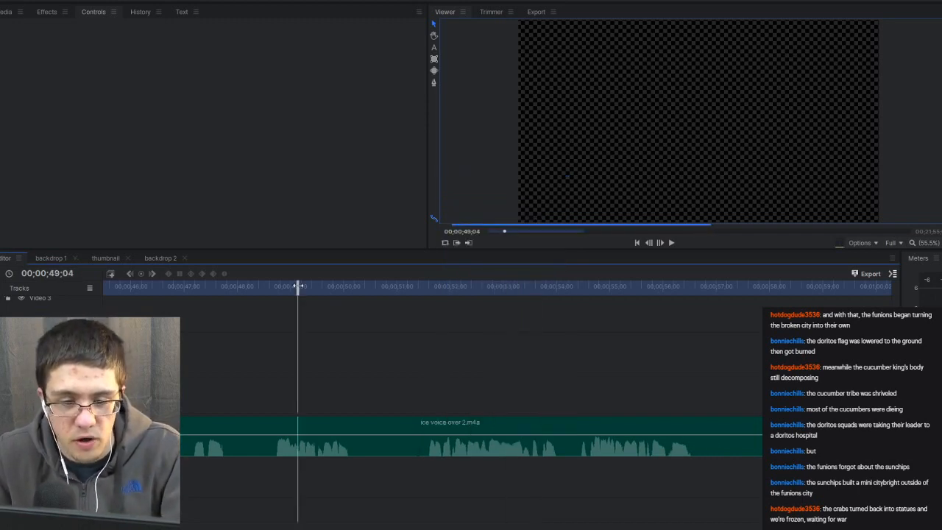
{"action": "key", "text": "space"}
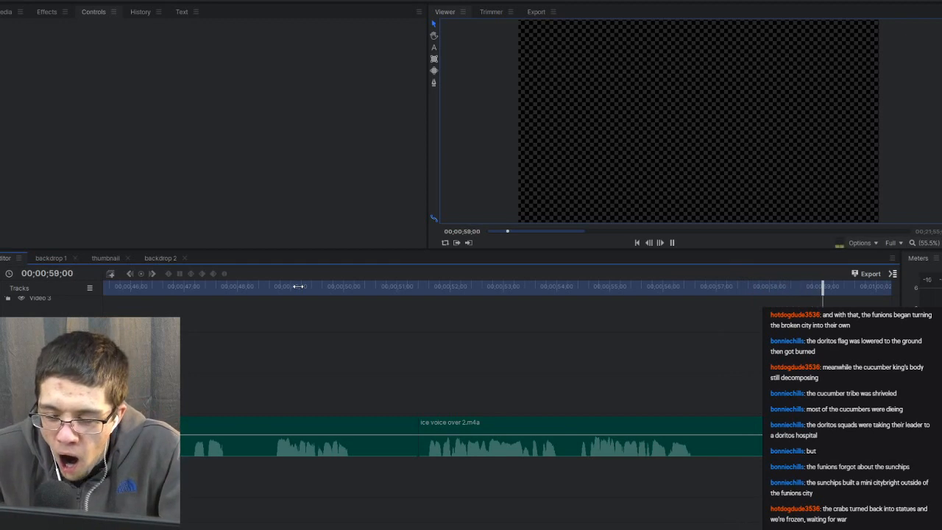
{"action": "key", "text": "space"}
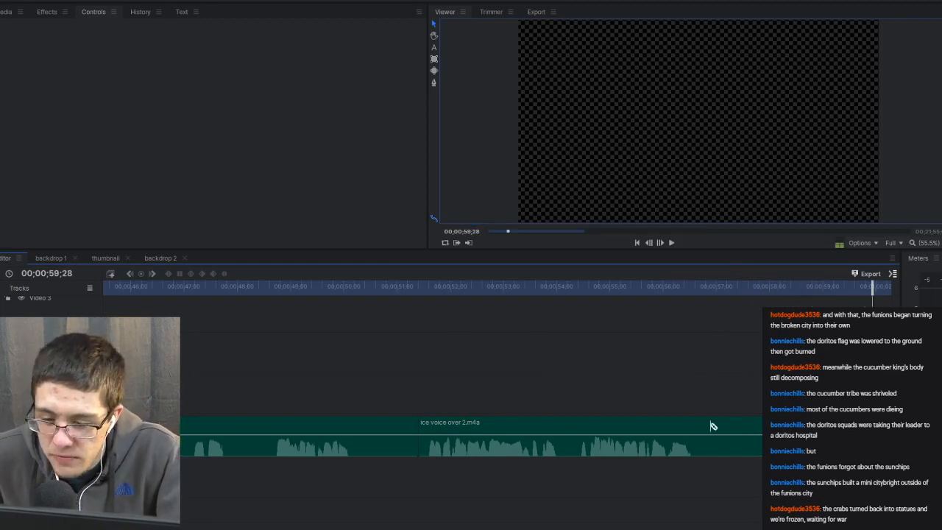
{"action": "left_click", "coordinate": [711, 425]}
{"action": "left_click", "coordinate": [735, 438]}
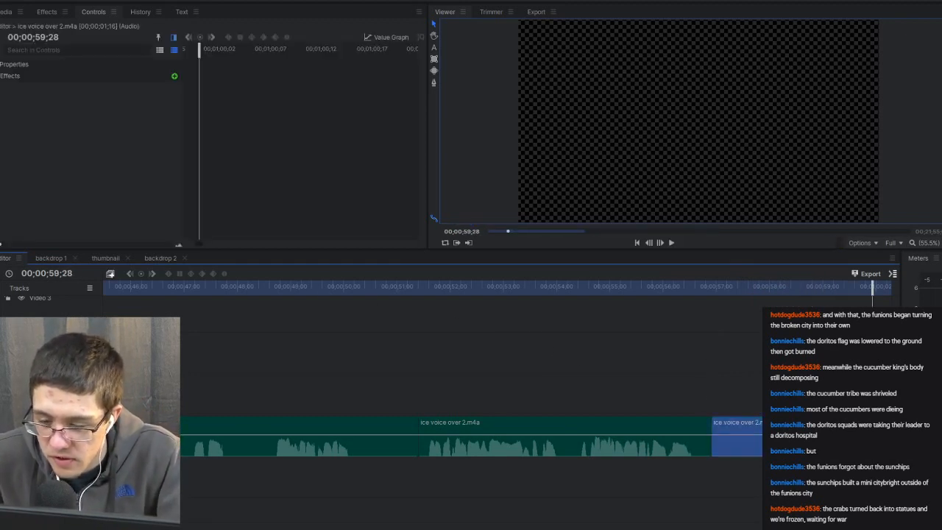
{"action": "key", "text": "Delete"}
{"action": "right_click", "coordinate": [768, 175]}
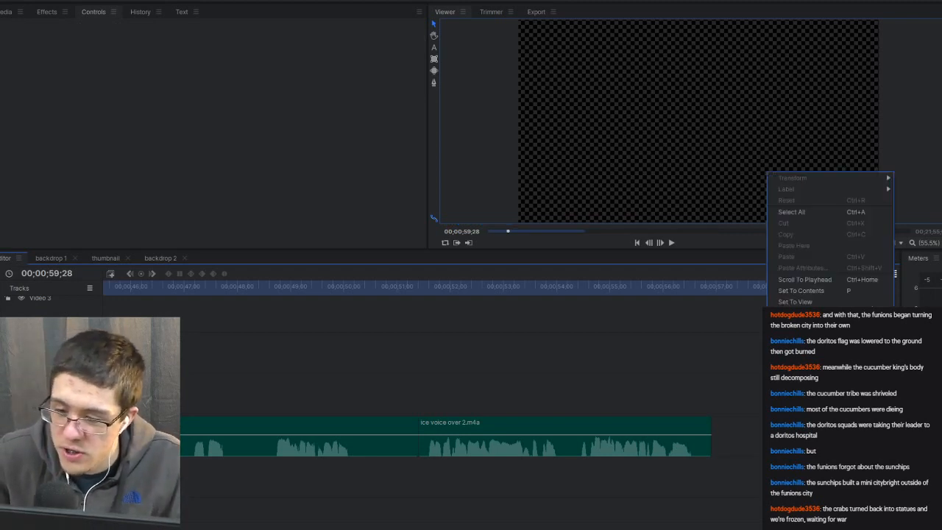
{"action": "key", "text": "Escape"}
{"action": "key", "text": "ctrl+z"}
Play from 00;00;54;24 and remove the voice-over silence from about 00;01;04;18 to 00;01;06;02.
{"action": "left_click", "coordinate": [600, 289]}
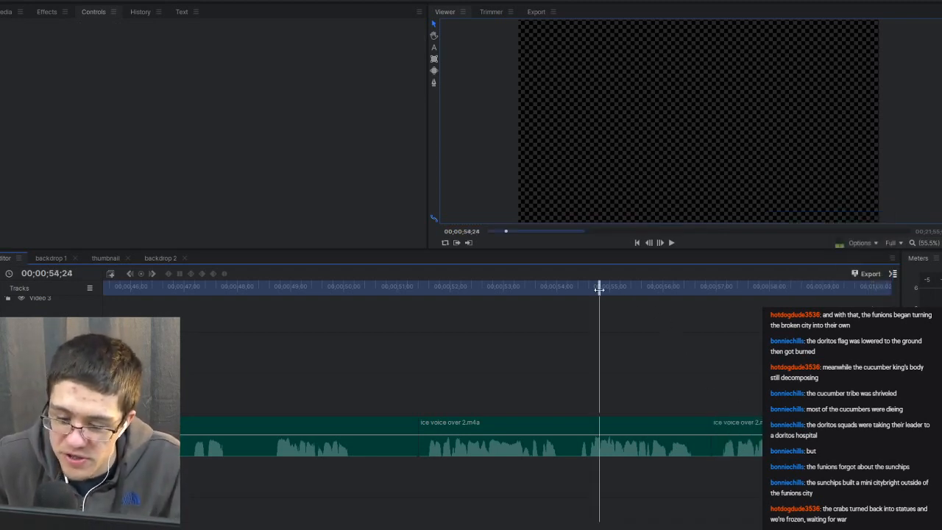
{"action": "key", "text": "space"}
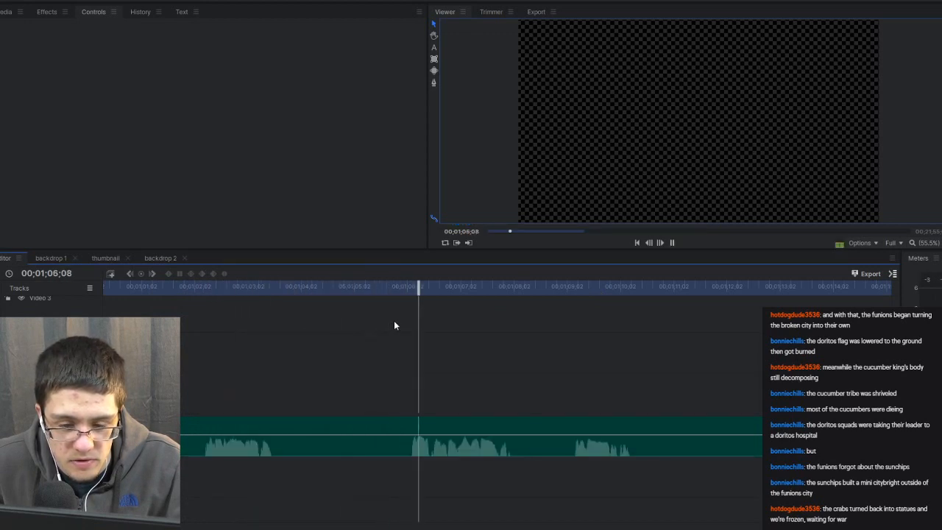
{"action": "key", "text": "space"}
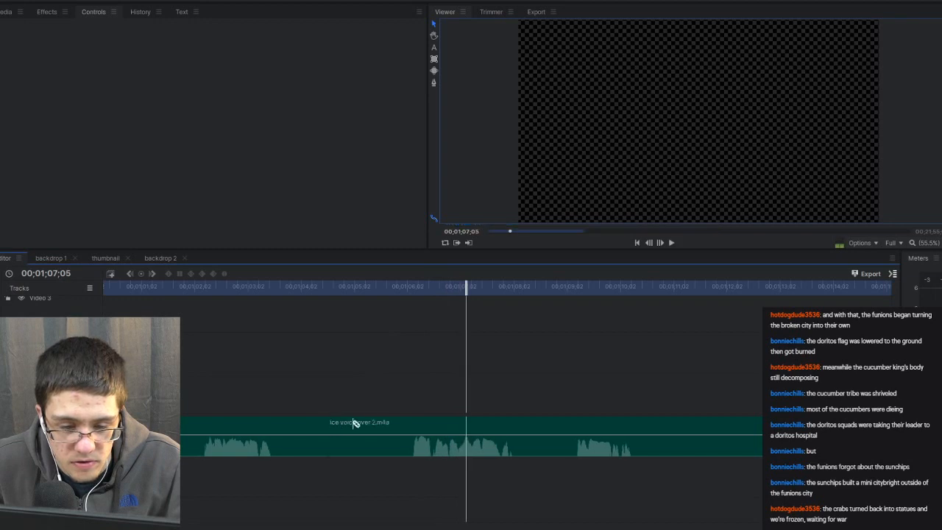
{"action": "left_click", "coordinate": [408, 426]}
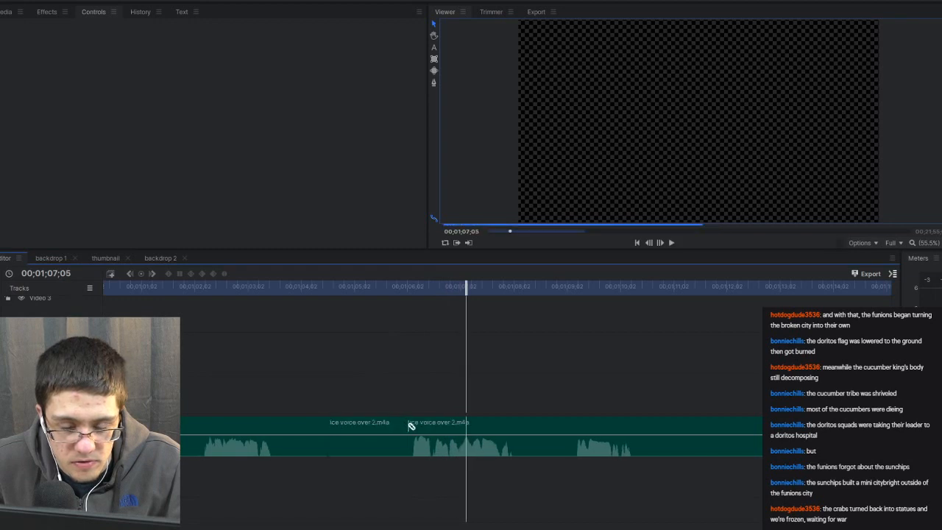
{"action": "left_click", "coordinate": [361, 421]}
{"action": "key", "text": "Delete"}
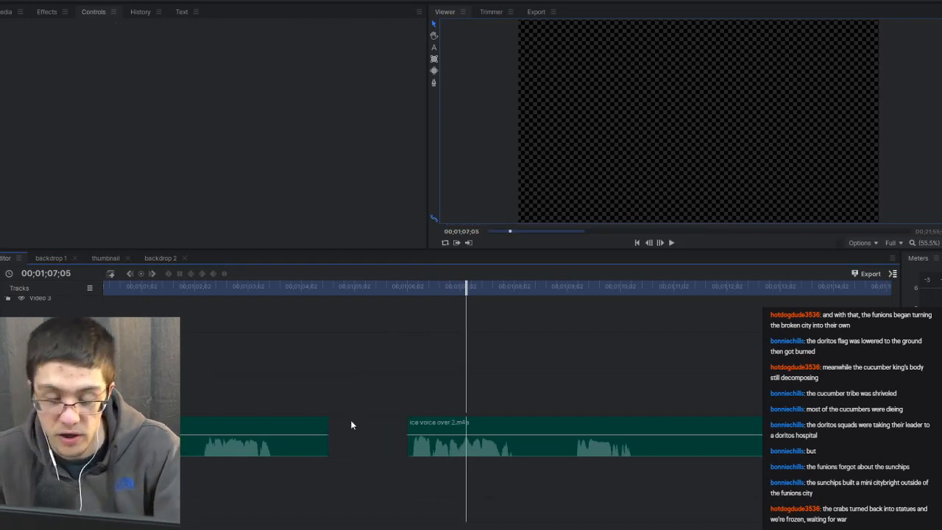
Close the gap before the voice over piece at about 1:06 and play the join from 1:02;23.
{"action": "right_click", "coordinate": [351, 424]}
{"action": "left_click", "coordinate": [368, 402]}
{"action": "left_click", "coordinate": [231, 285]}
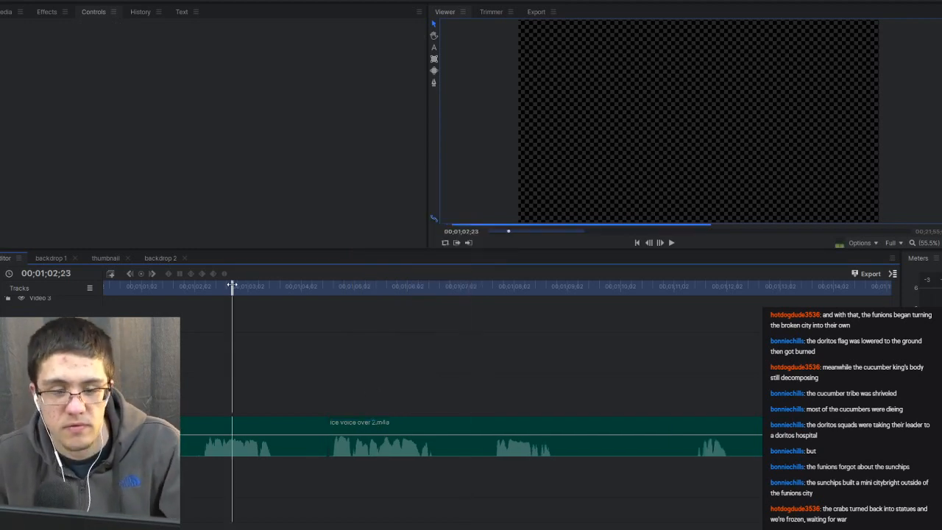
{"action": "key", "text": "space"}
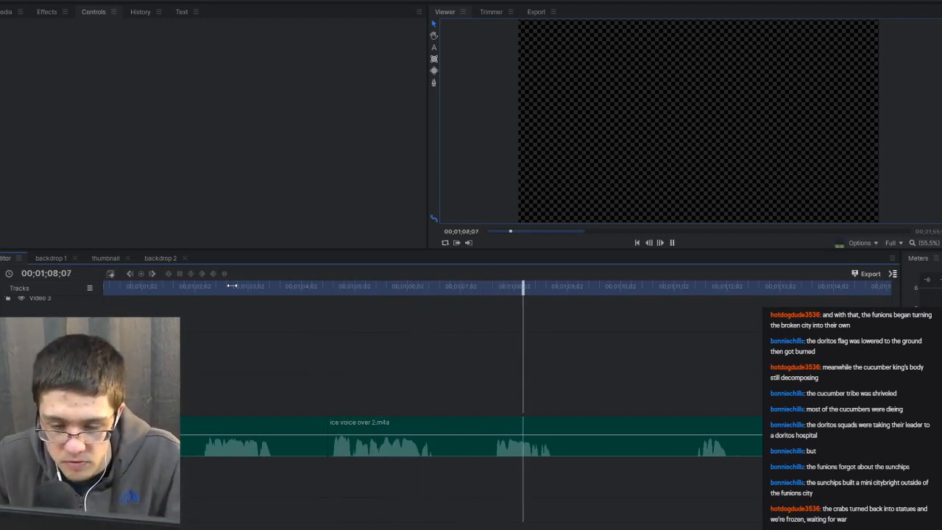
{"action": "key", "text": "space"}
Cut the short silence before the phrase at about 1:08 out of the voice over and close the gap.
{"action": "left_click", "coordinate": [449, 429]}
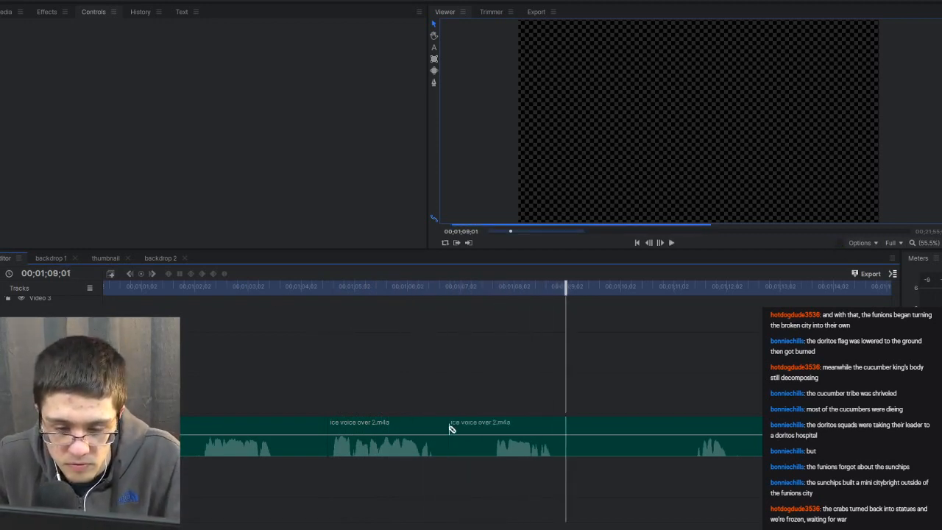
{"action": "left_click", "coordinate": [483, 429]}
{"action": "left_click", "coordinate": [473, 433]}
{"action": "key", "text": "Delete"}
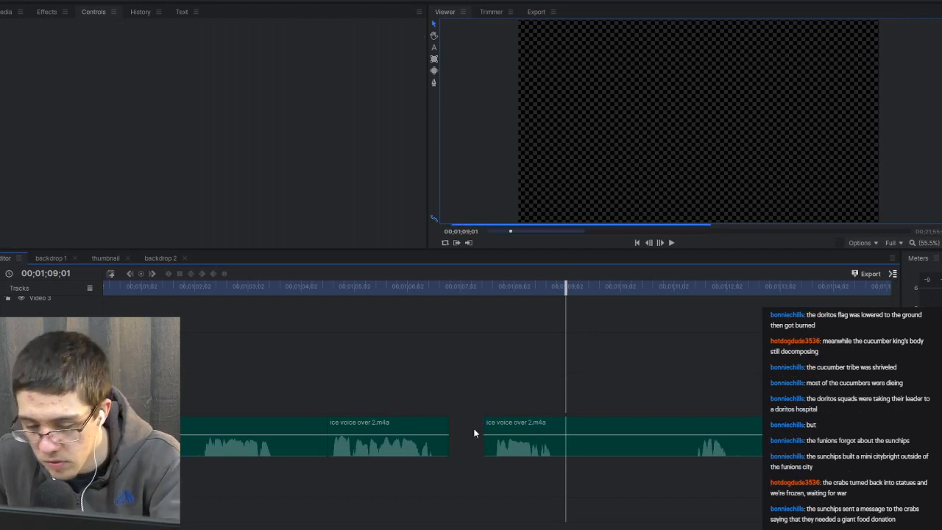
{"action": "right_click", "coordinate": [468, 427]}
{"action": "left_click", "coordinate": [487, 388]}
Play the voice over from 1:06;09 and try cutting out the two-second silence before the phrase at about 1:11.
{"action": "left_click", "coordinate": [420, 287]}
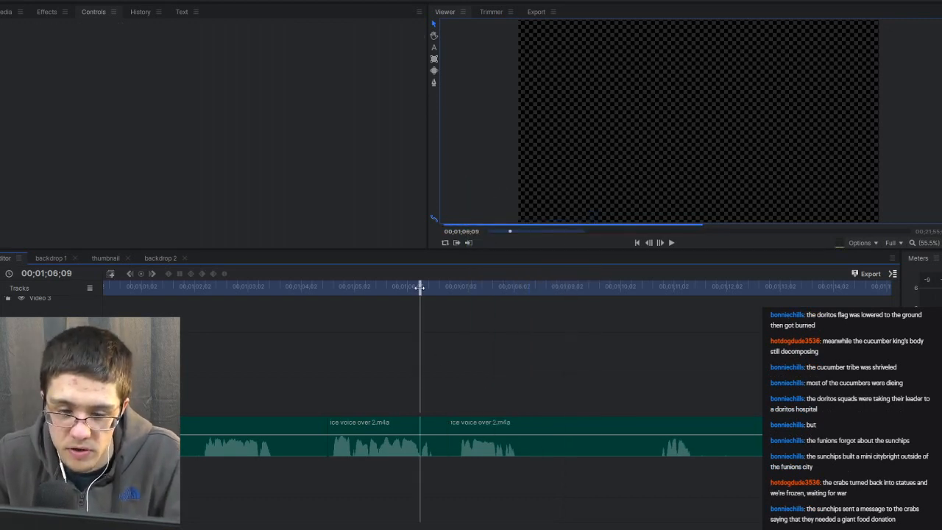
{"action": "key", "text": "space"}
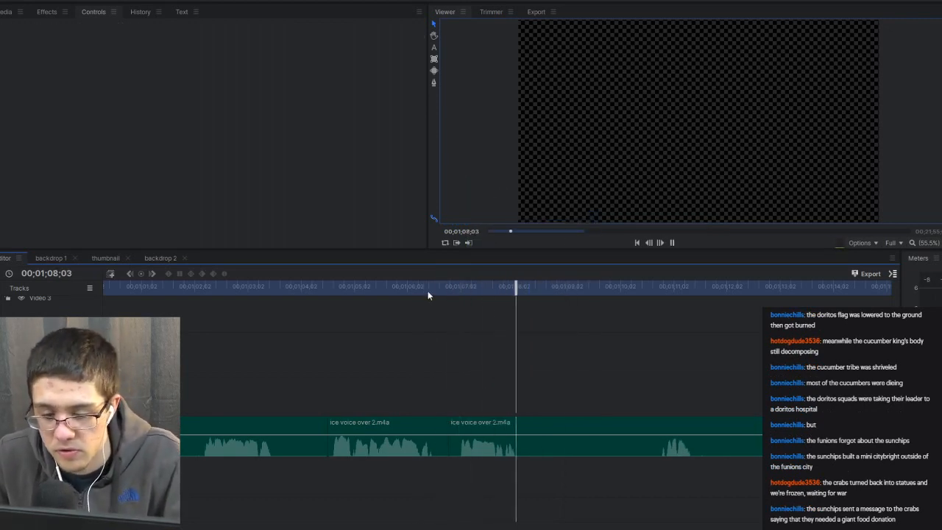
{"action": "left_click", "coordinate": [648, 287]}
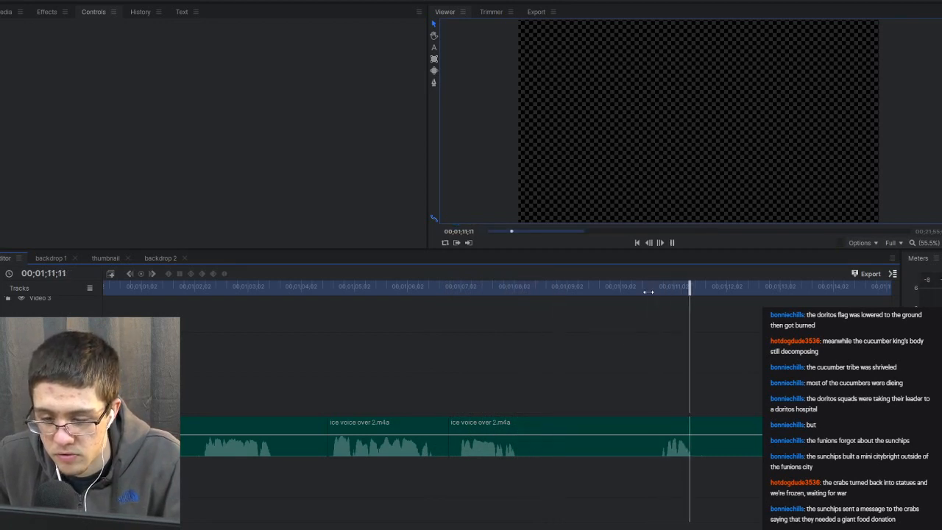
{"action": "key", "text": "space"}
{"action": "left_click", "coordinate": [553, 425]}
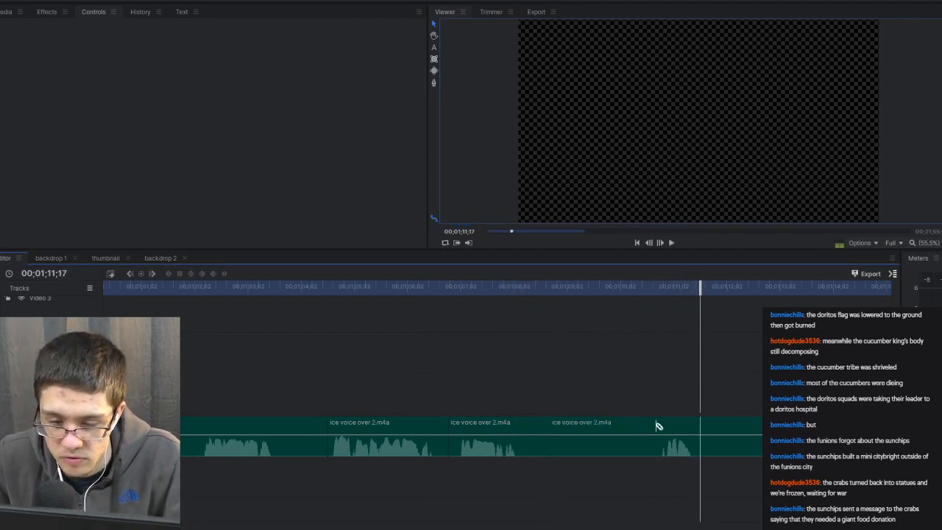
{"action": "left_click", "coordinate": [657, 426]}
{"action": "left_click", "coordinate": [641, 425]}
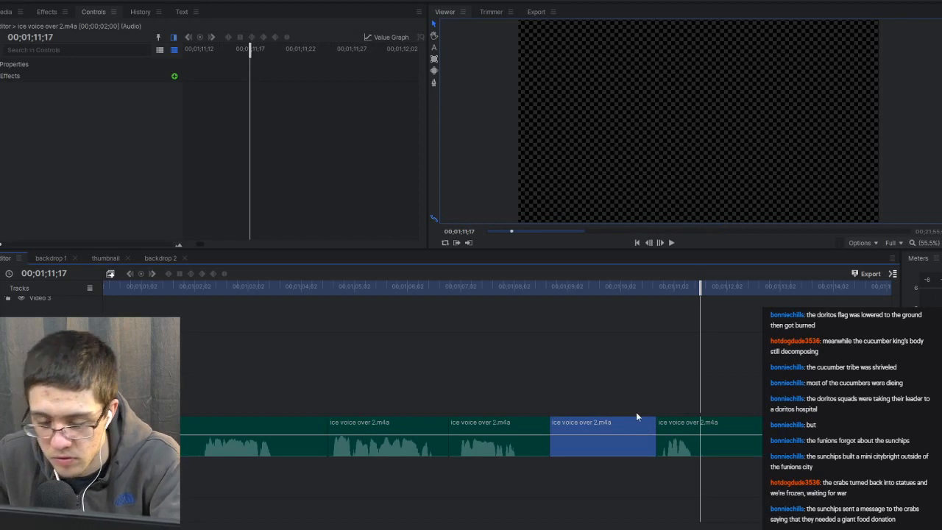
{"action": "key", "text": "Delete"}
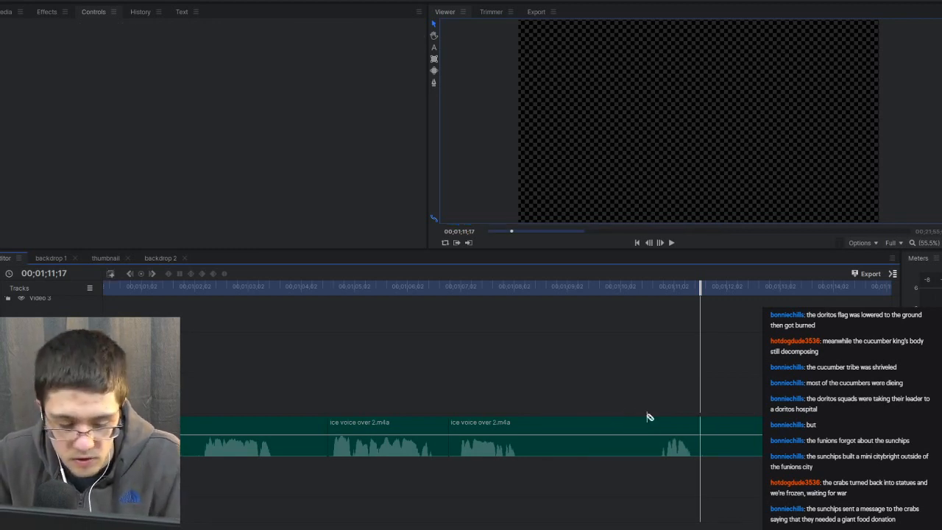
Try removing only a 19-frame piece of silence before the phrase at about 1:11, close the gap and play the join.
{"action": "left_click_drag", "start_coordinate": [656, 426], "coordinate": [622, 427]}
{"action": "left_click", "coordinate": [636, 433]}
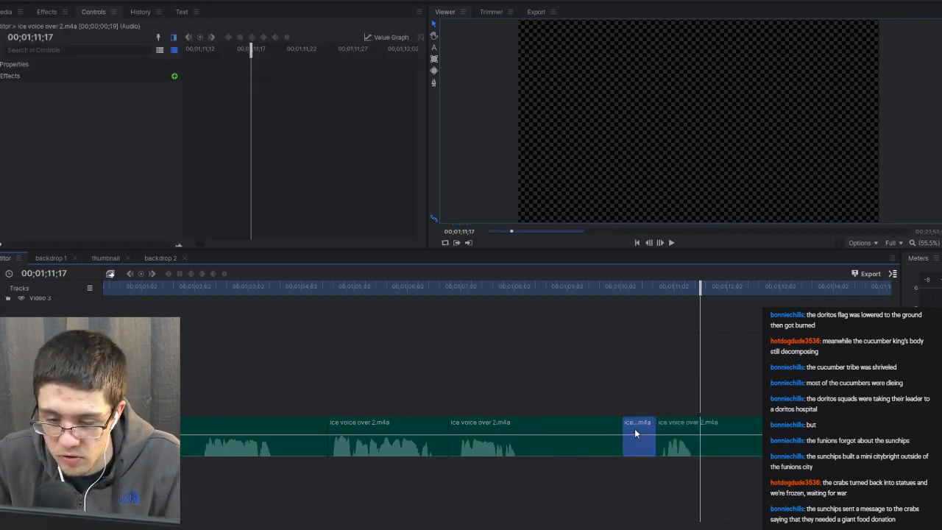
{"action": "key", "text": "Delete"}
{"action": "right_click", "coordinate": [631, 429]}
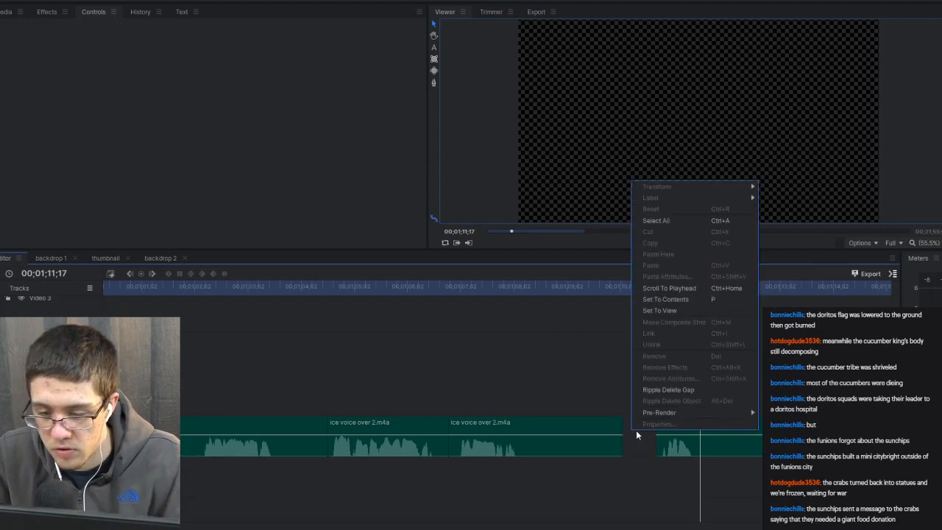
{"action": "left_click", "coordinate": [655, 391]}
{"action": "left_click", "coordinate": [450, 287]}
{"action": "key", "text": "space"}
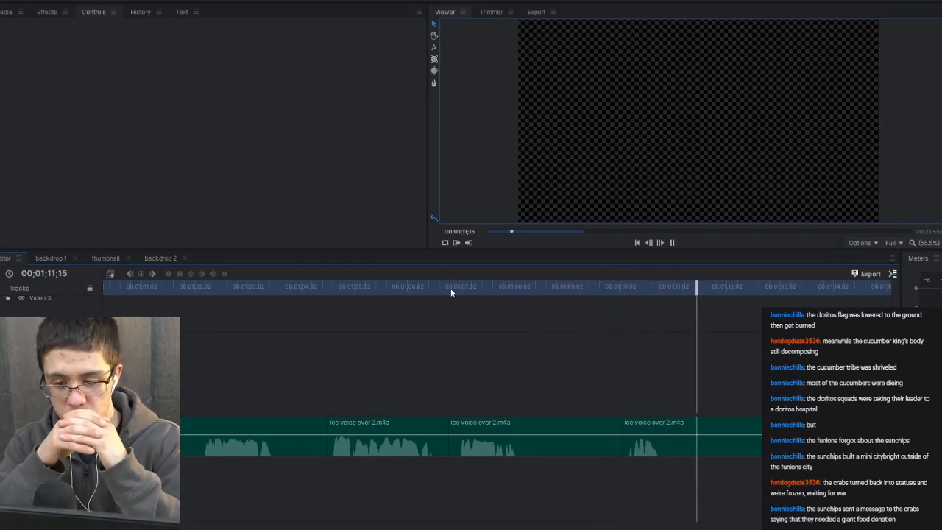
{"action": "key", "text": "space"}
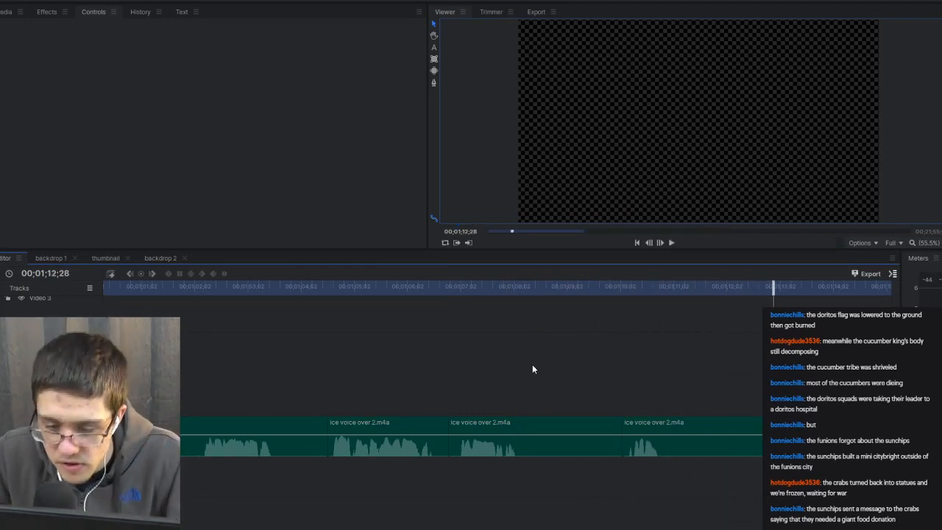
Undo the 19-frame silence cut and its gap removal.
{"action": "key", "text": "Delete"}
{"action": "key", "text": "ctrl+z"}
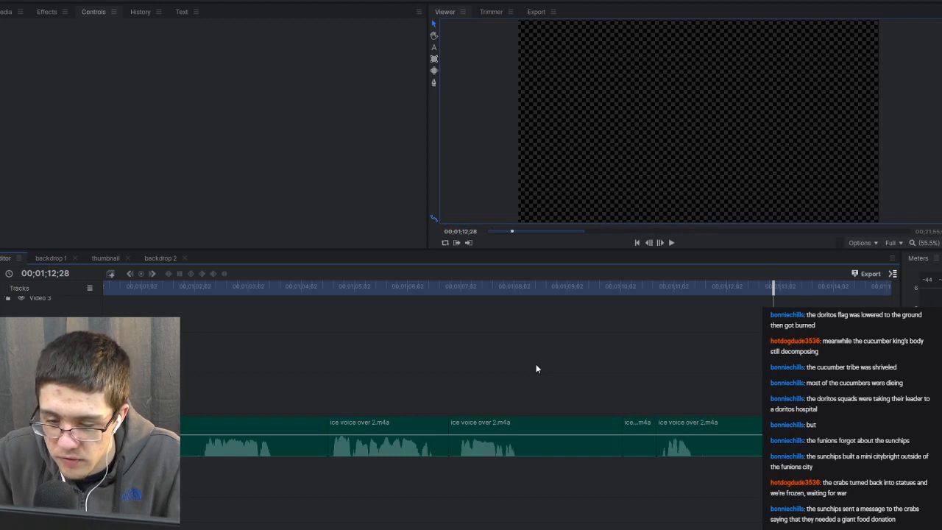
{"action": "key", "text": "ctrl+z"}
{"action": "key", "text": "ctrl+z"}
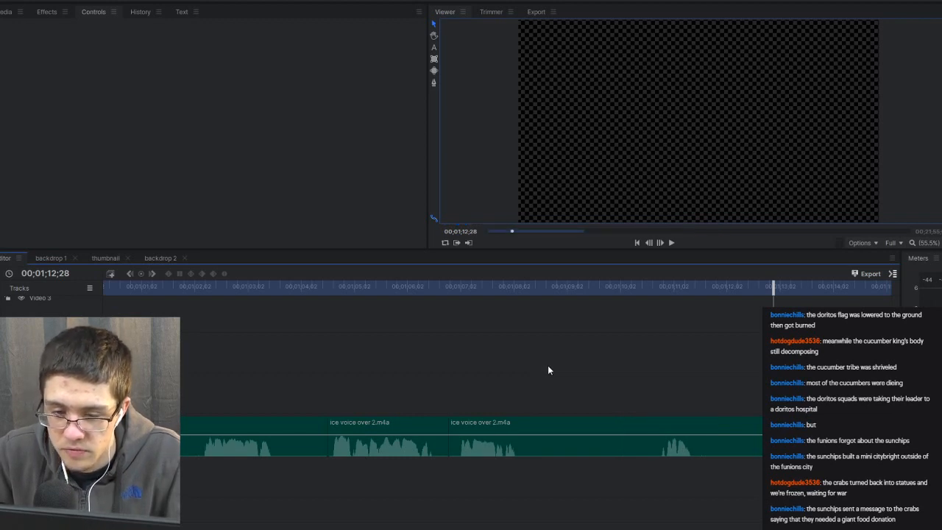
Play the voice over from 1:06;16, cut out the silence between 1:12;04 and 1:24;12, and close the gap.
{"action": "left_click", "coordinate": [433, 286]}
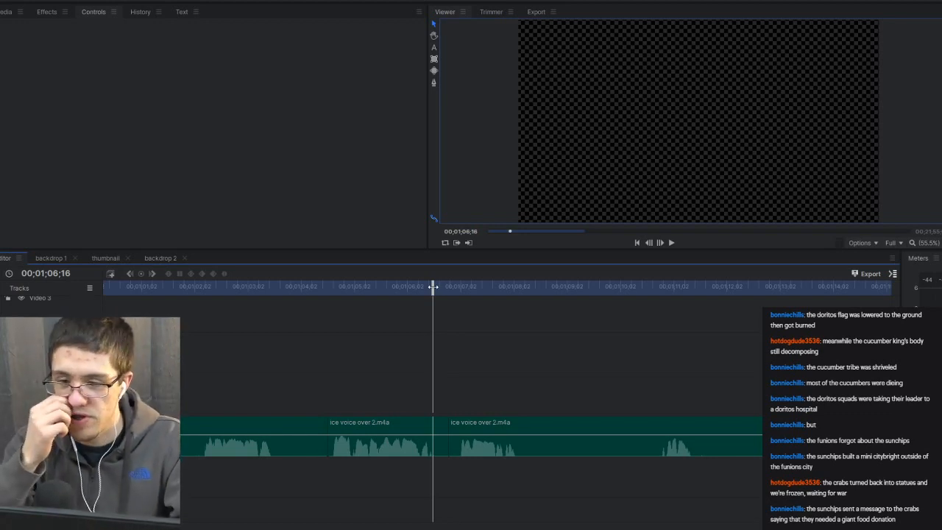
{"action": "key", "text": "space"}
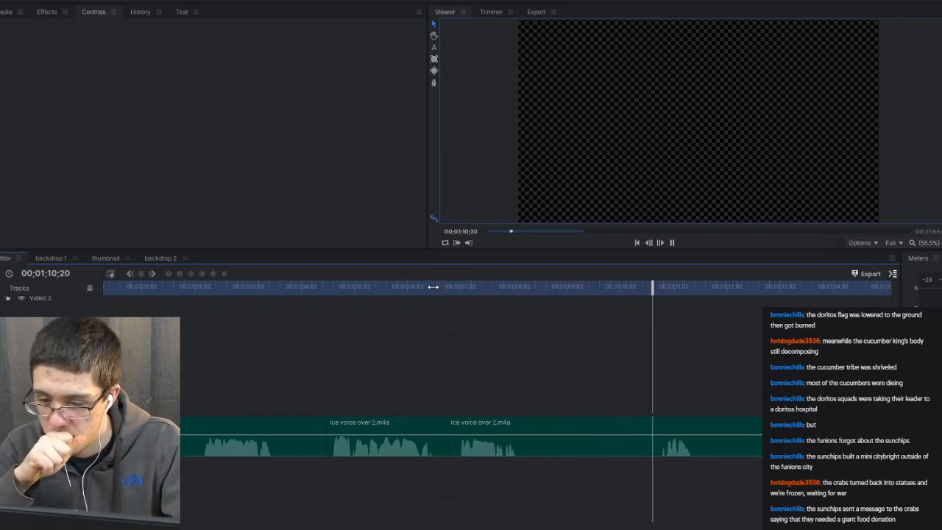
{"action": "key", "text": "space"}
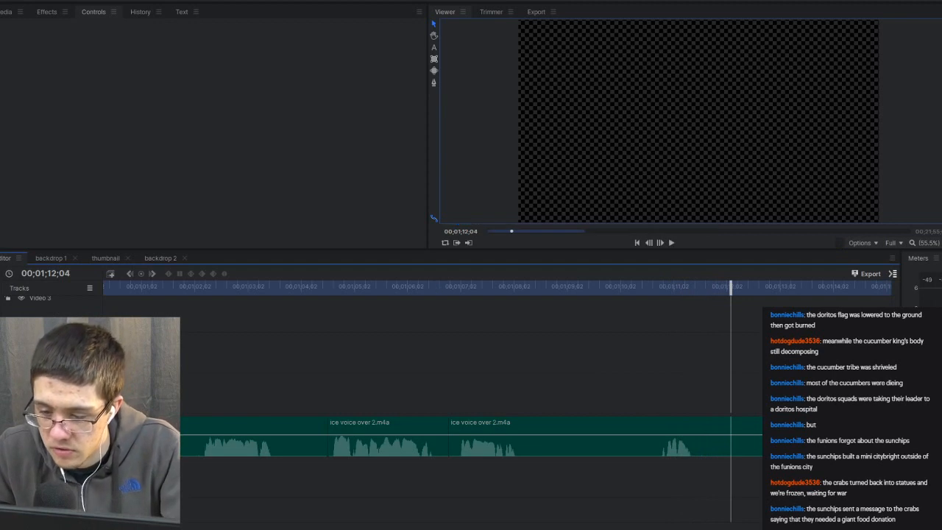
{"action": "scroll", "coordinate": [738, 412], "scroll_direction": "right", "scroll_amount": 5}
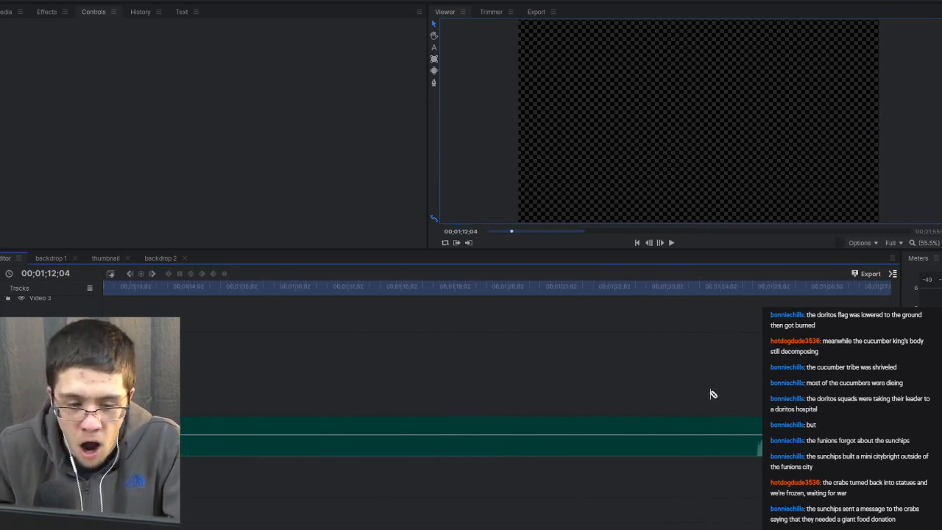
{"action": "left_click", "coordinate": [738, 289]}
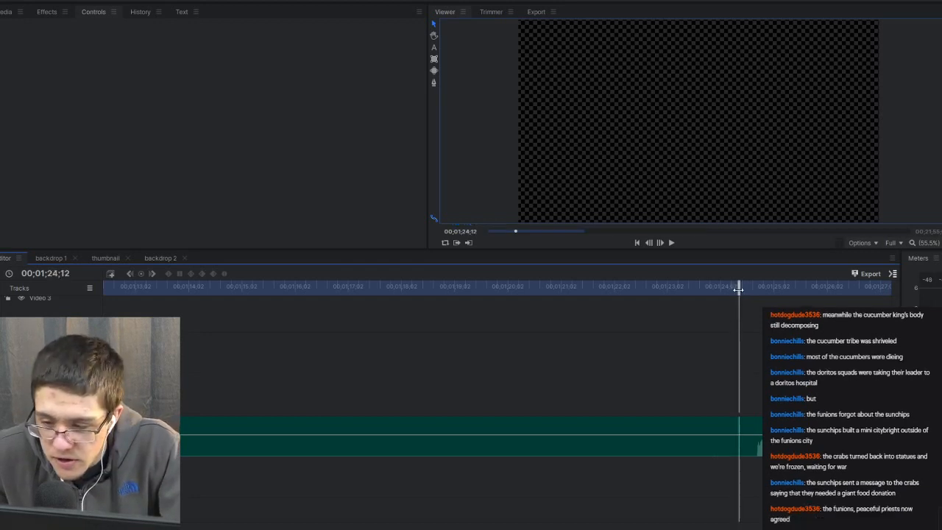
{"action": "key", "text": "space"}
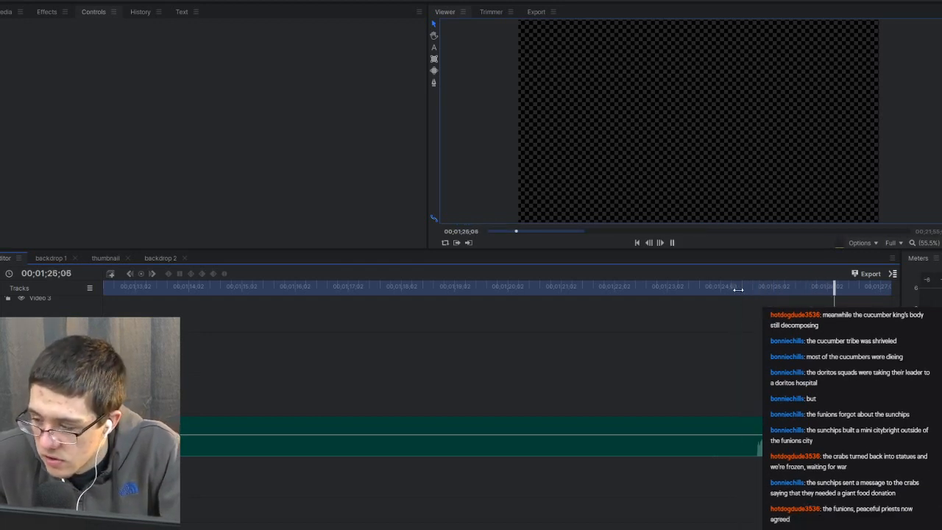
{"action": "key", "text": "space"}
{"action": "left_click", "coordinate": [740, 424]}
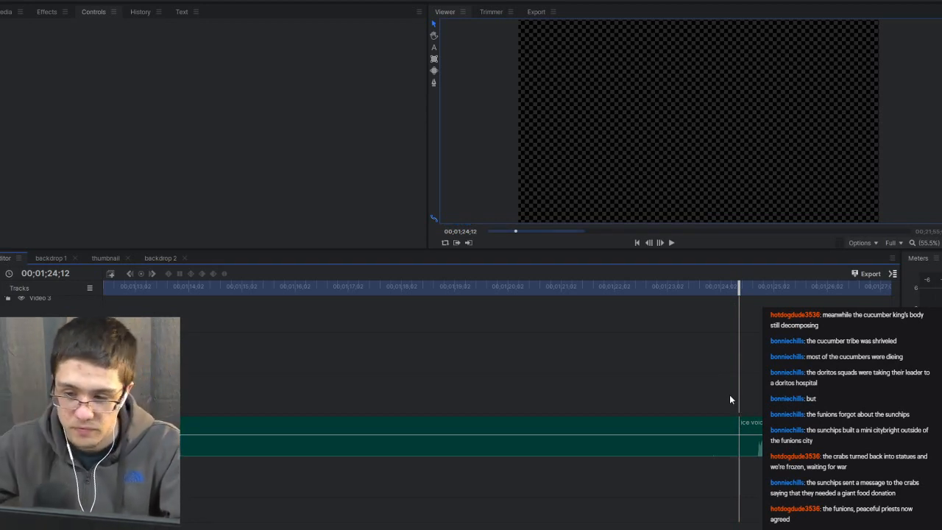
{"action": "left_click", "coordinate": [694, 420]}
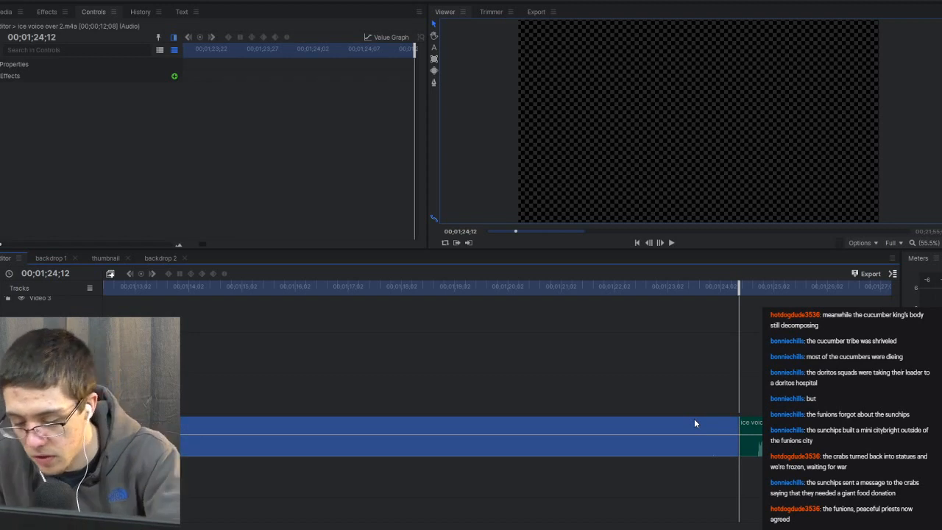
{"action": "key", "text": "Delete"}
{"action": "right_click", "coordinate": [622, 425]}
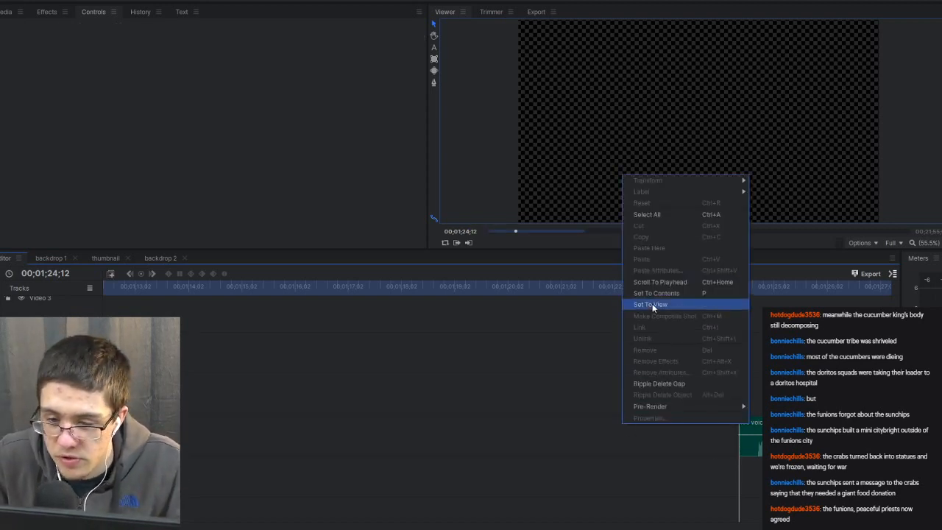
{"action": "left_click", "coordinate": [658, 383]}
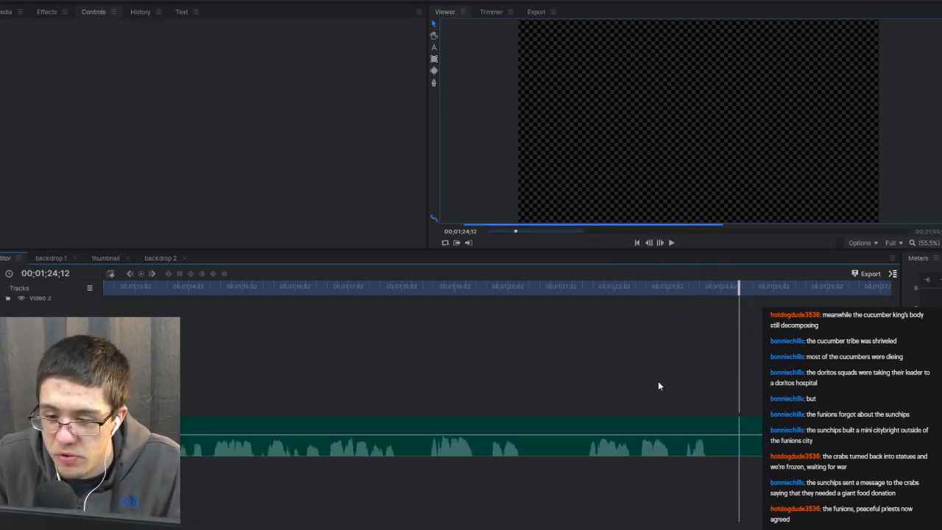
Play the voice over from 1:07;00 and delete the silence between about 1:08;12 and 1:10;22.
{"action": "left_click", "coordinate": [457, 289]}
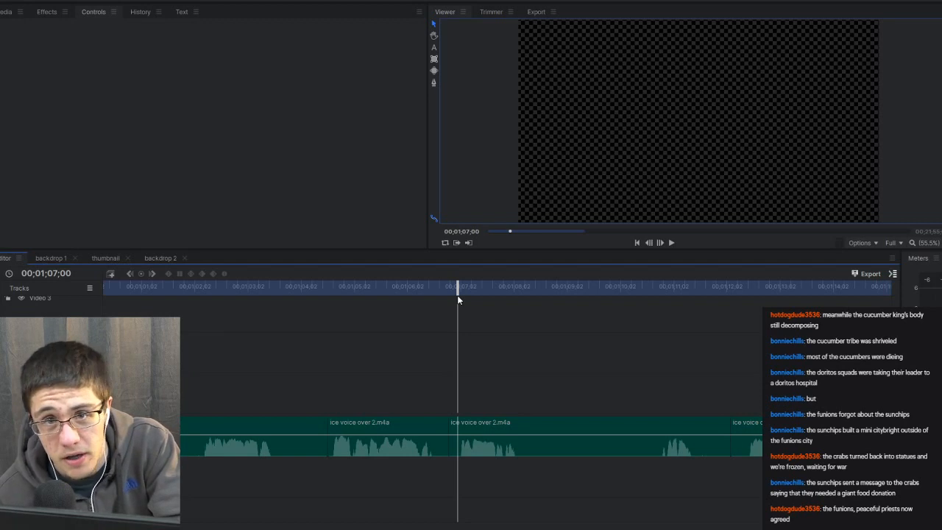
{"action": "key", "text": "space"}
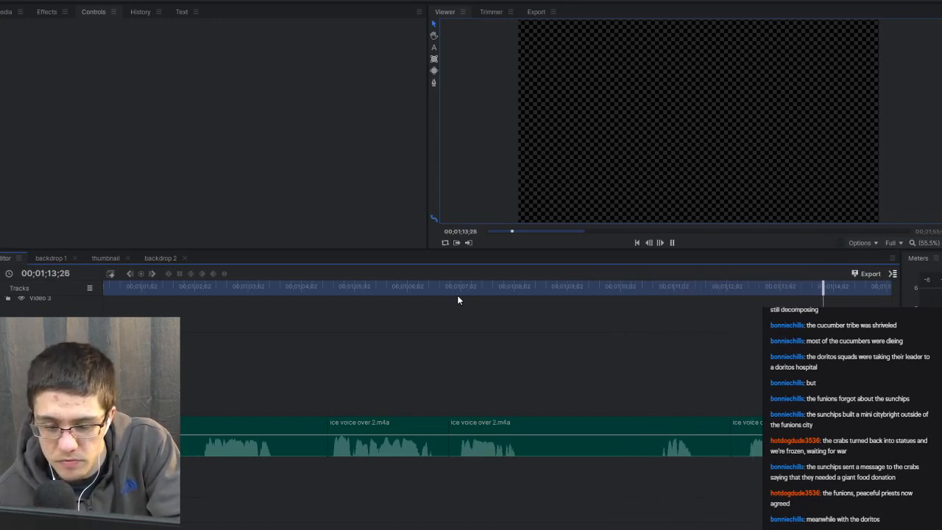
{"action": "key", "text": "space"}
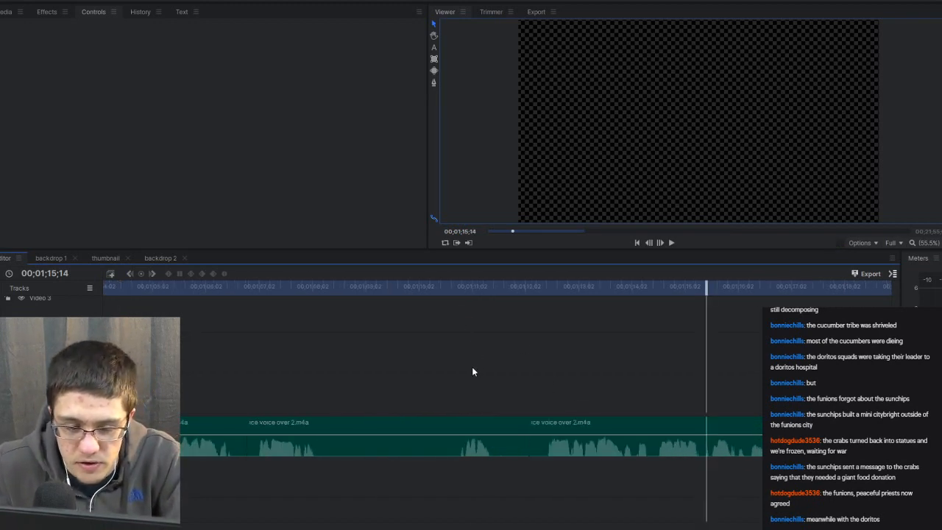
{"action": "left_click", "coordinate": [331, 420]}
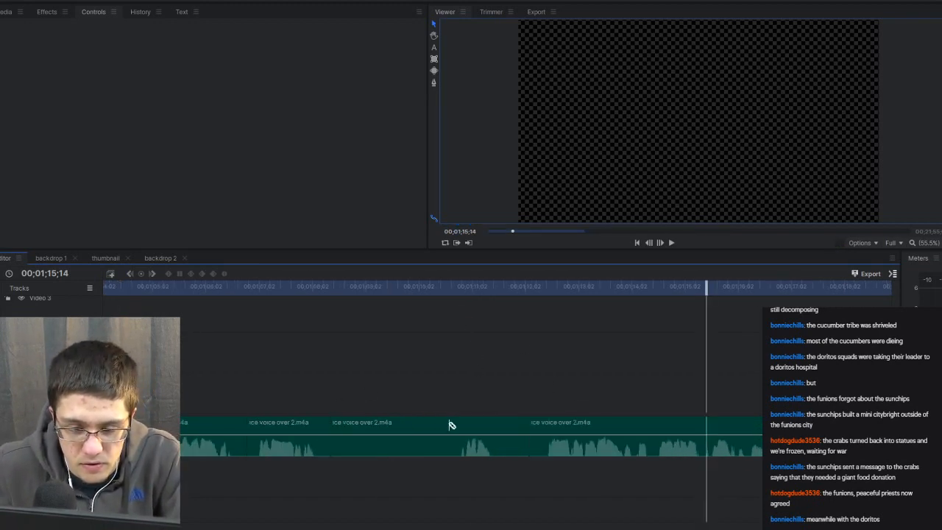
{"action": "left_click", "coordinate": [451, 425]}
{"action": "key", "text": "v"}
{"action": "left_click", "coordinate": [430, 428]}
{"action": "key", "text": "Delete"}
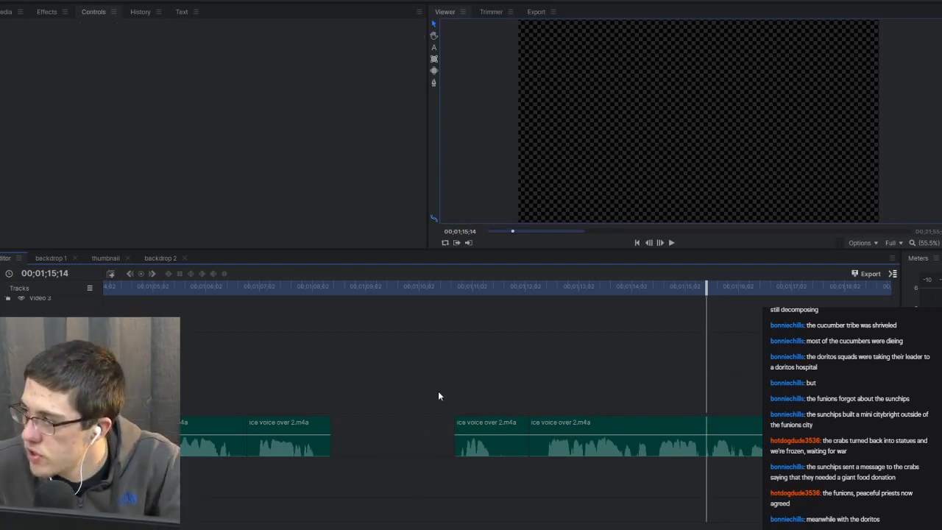
Play the voice over from 1:12;10 to about 1:30;15, and replay the phrase that starts after 1:21;00.
{"action": "left_click", "coordinate": [540, 294]}
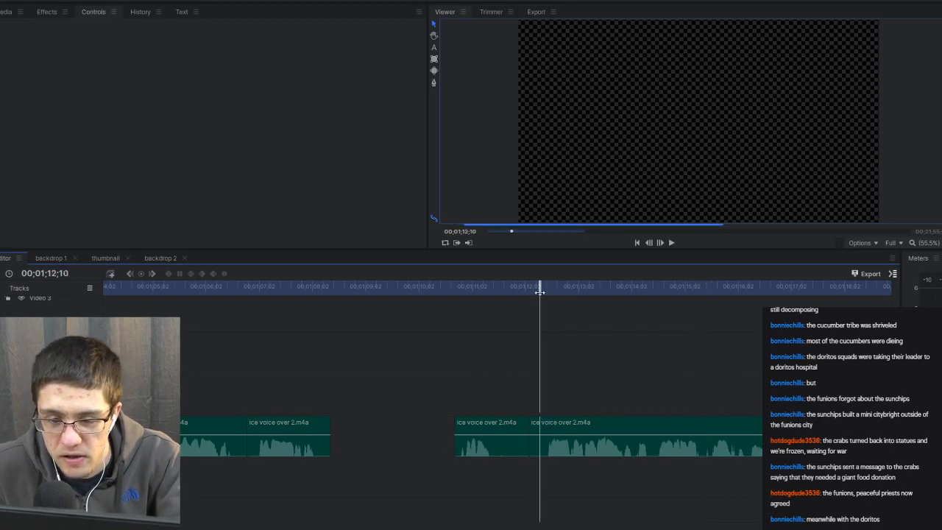
{"action": "key", "text": "space"}
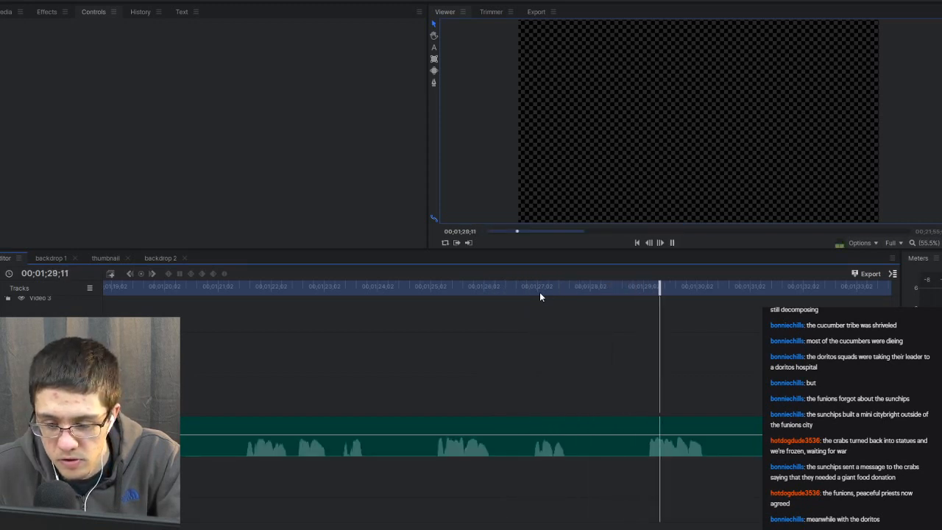
{"action": "key", "text": "space"}
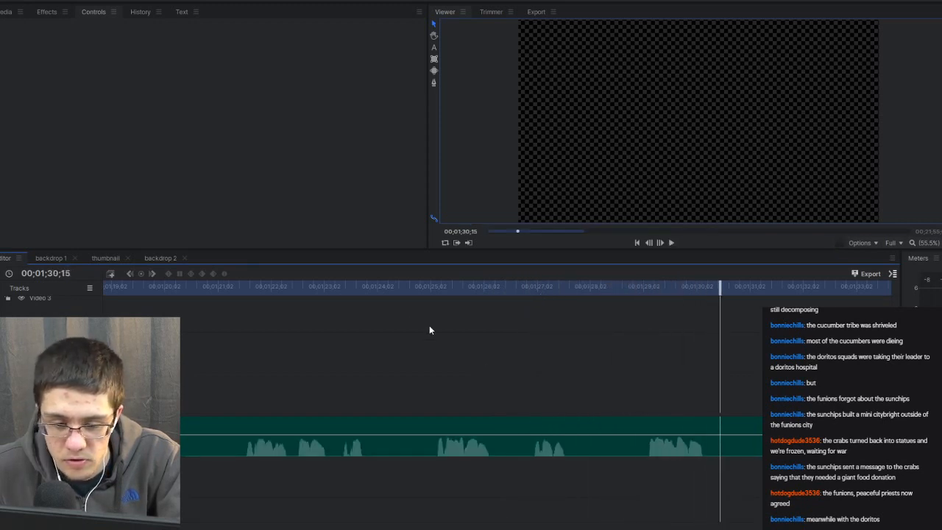
{"action": "left_click", "coordinate": [213, 290]}
{"action": "key", "text": "space"}
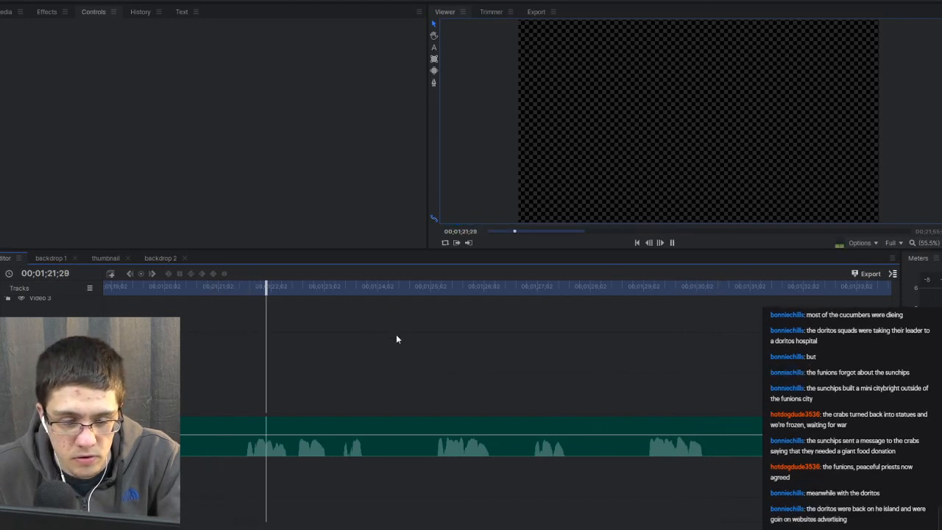
{"action": "key", "text": "space"}
{"action": "scroll", "coordinate": [624, 353], "scroll_direction": "left", "scroll_amount": 5}
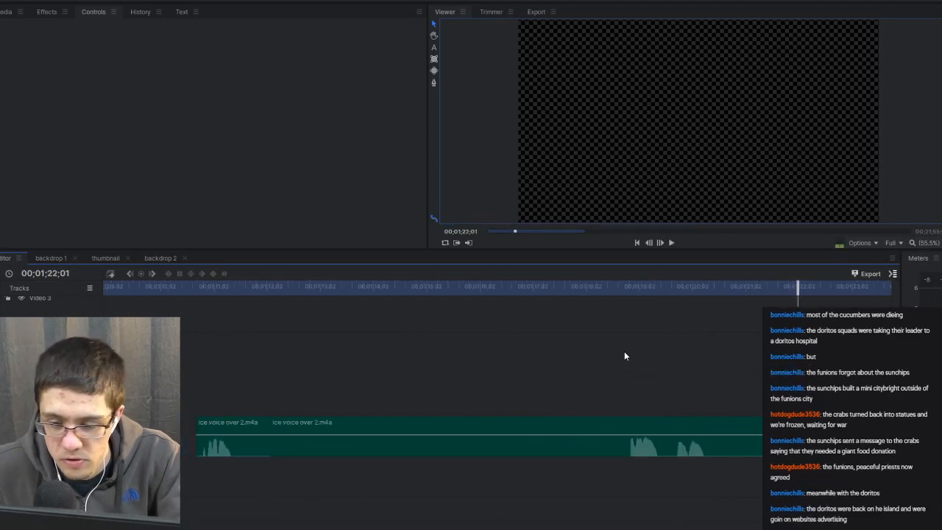
Play the voice over from about 1:17;00, cut out the 27-frame silence starting at 1:20;19, and close the gap.
{"action": "left_click", "coordinate": [528, 285]}
{"action": "key", "text": "space"}
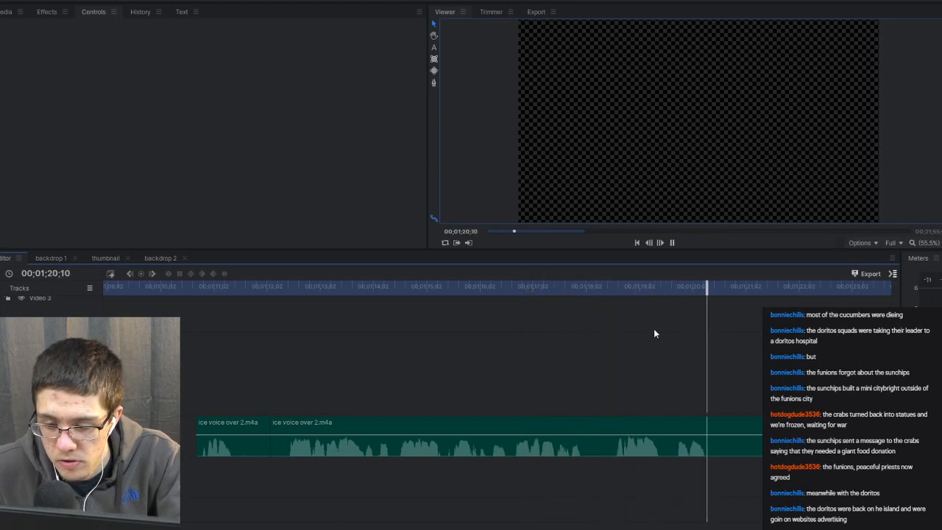
{"action": "key", "text": "space"}
{"action": "left_click", "coordinate": [724, 425]}
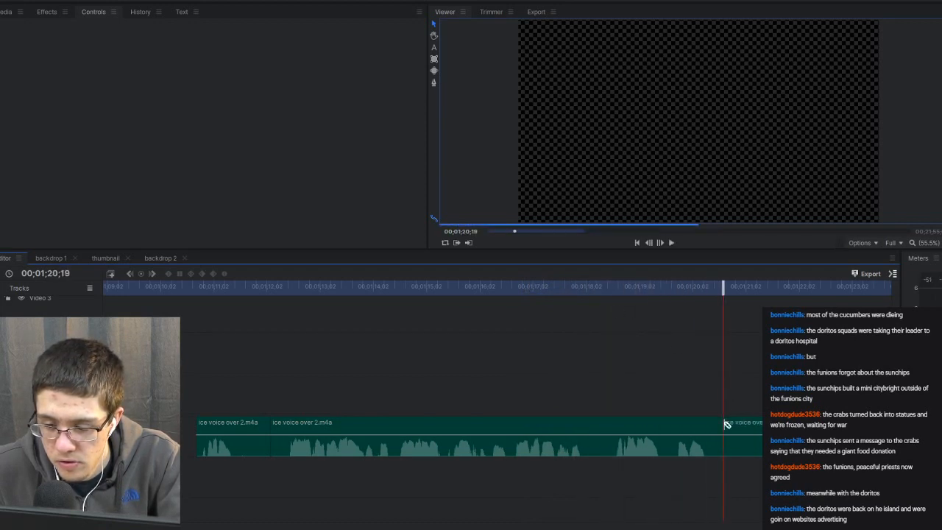
{"action": "left_click", "coordinate": [758, 426]}
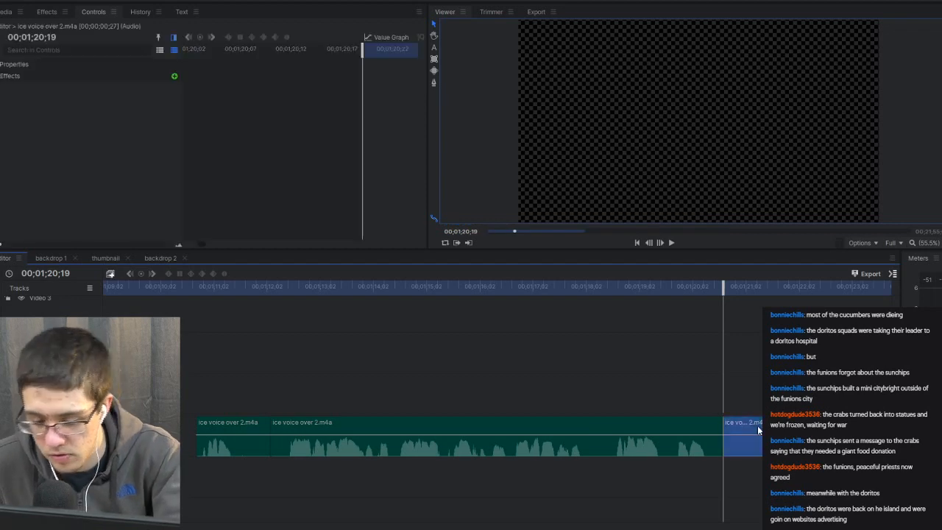
{"action": "right_click", "coordinate": [757, 425]}
{"action": "left_click", "coordinate": [681, 315]}
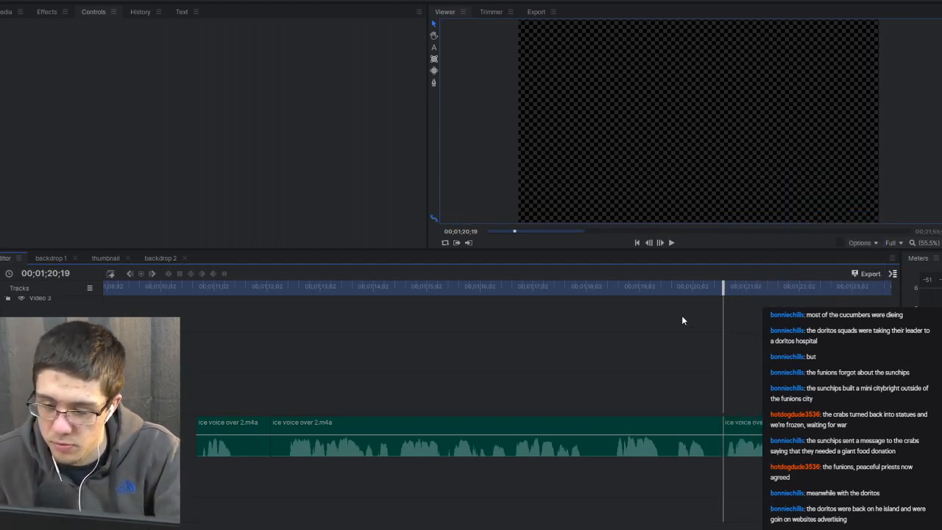
Play on from about 1:19;17, cut out the silence between 1:23;09 and about 1:24;07, close the gap and play the join.
{"action": "left_click", "coordinate": [666, 291]}
{"action": "key", "text": "space"}
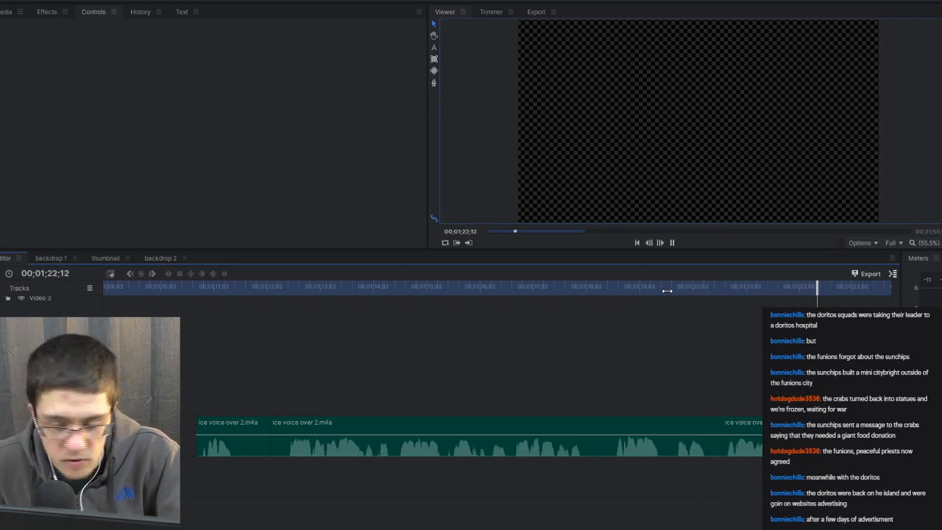
{"action": "key", "text": "space"}
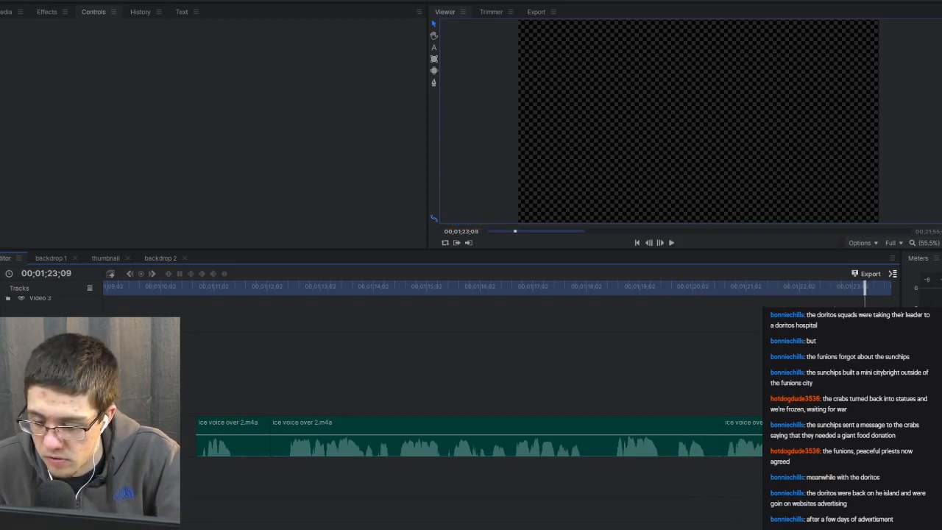
{"action": "scroll", "coordinate": [471, 405], "scroll_direction": "right", "scroll_amount": 3}
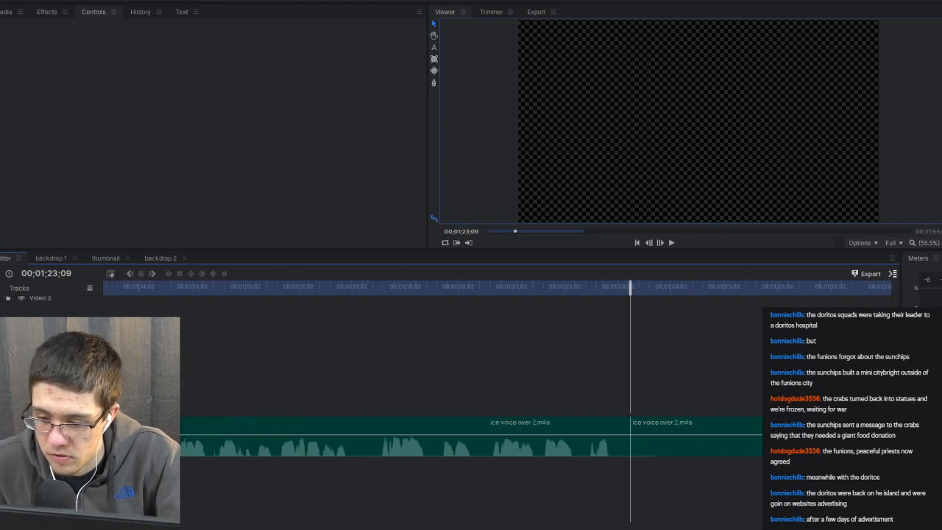
{"action": "left_click", "coordinate": [679, 424]}
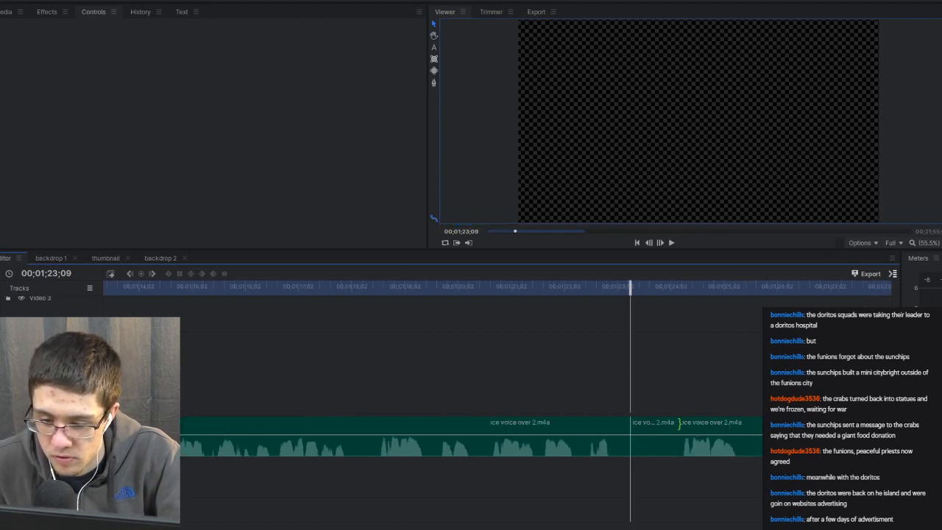
{"action": "right_click", "coordinate": [679, 423]}
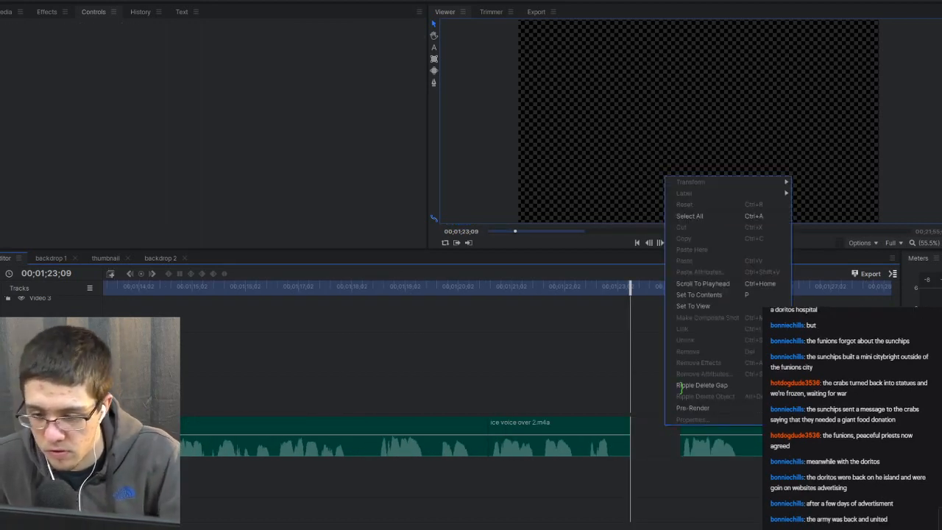
{"action": "left_click", "coordinate": [681, 387]}
{"action": "left_click", "coordinate": [551, 295]}
{"action": "key", "text": "space"}
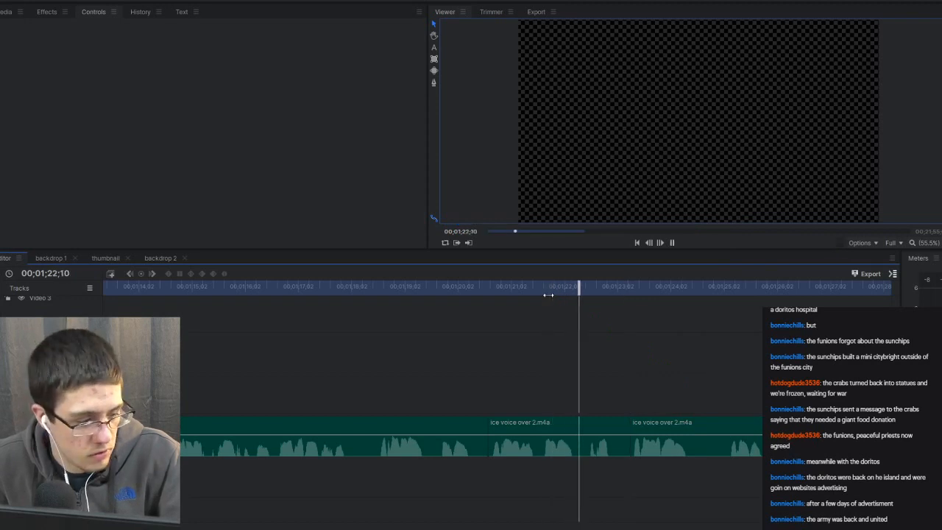
{"action": "key", "text": "space"}
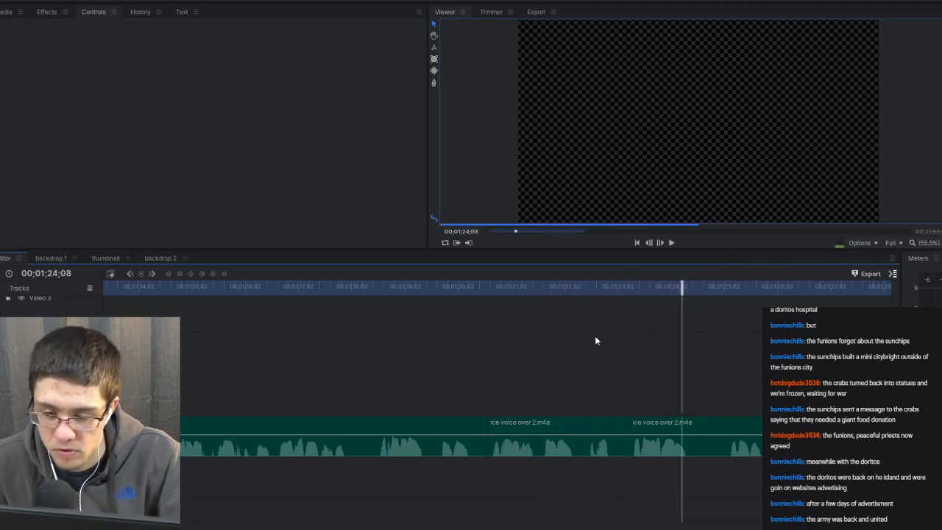
Undo the silence cuts made at 1:20;19 and 1:23;09 together with their gap removals.
{"action": "key", "text": "ctrl+shift+d"}
{"action": "key", "text": "ctrl+z"}
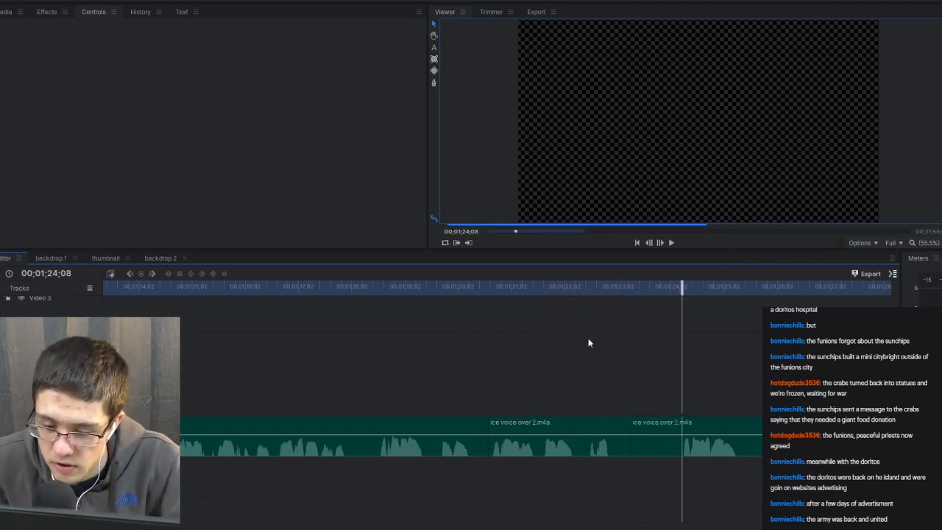
{"action": "key", "text": "ctrl+z"}
{"action": "key", "text": "ctrl+z"}
{"action": "key", "text": "ctrl+z"}
{"action": "key", "text": "ctrl+z"}
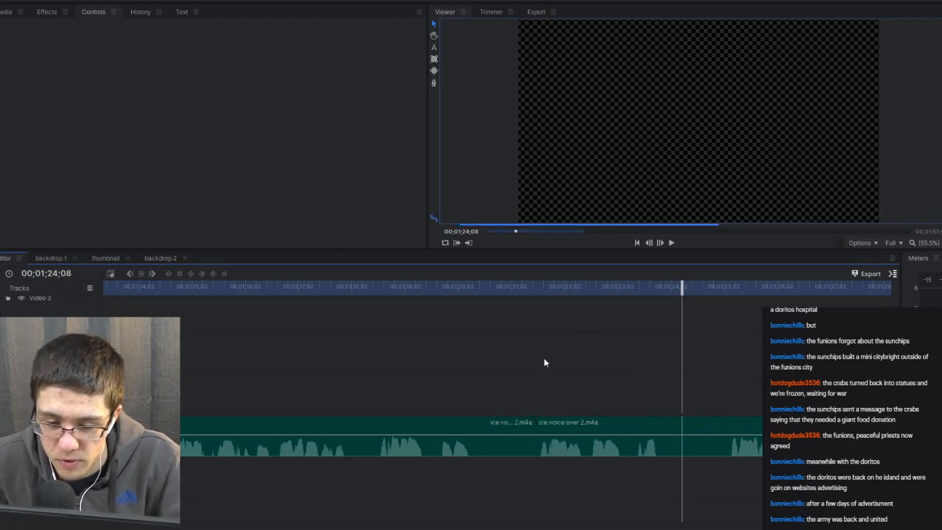
{"action": "key", "text": "ctrl+z"}
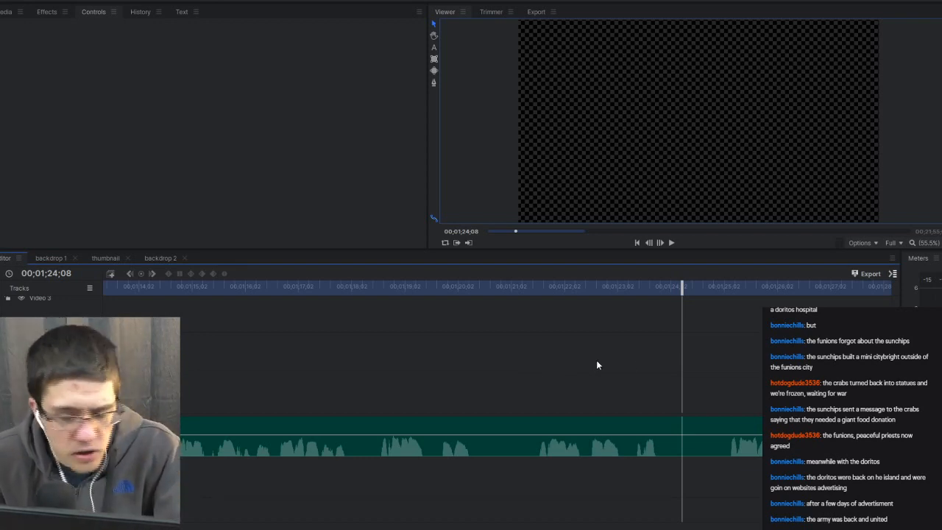
Play the voice over from about 1:25;00, cut out the silence between about 1:26;20 and 1:26;29, and close the gap.
{"action": "left_click", "coordinate": [722, 286]}
{"action": "key", "text": "space"}
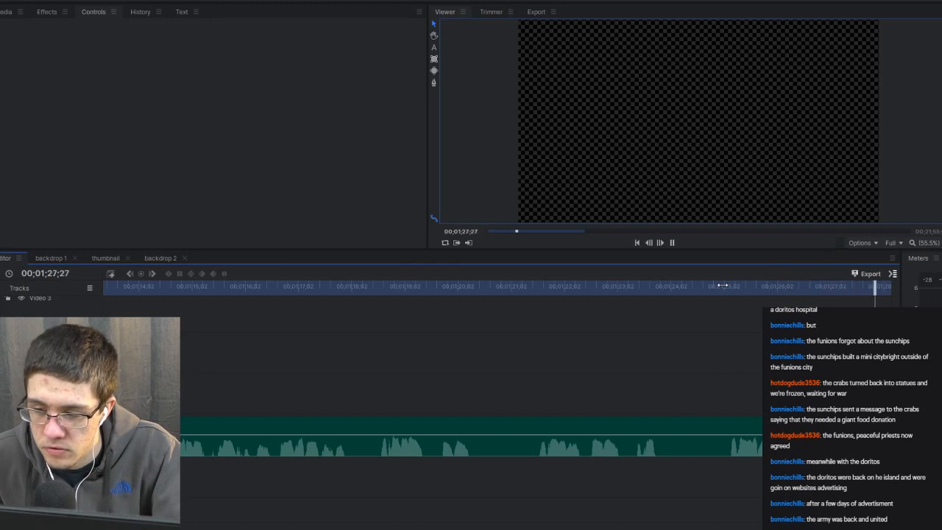
{"action": "key", "text": "space"}
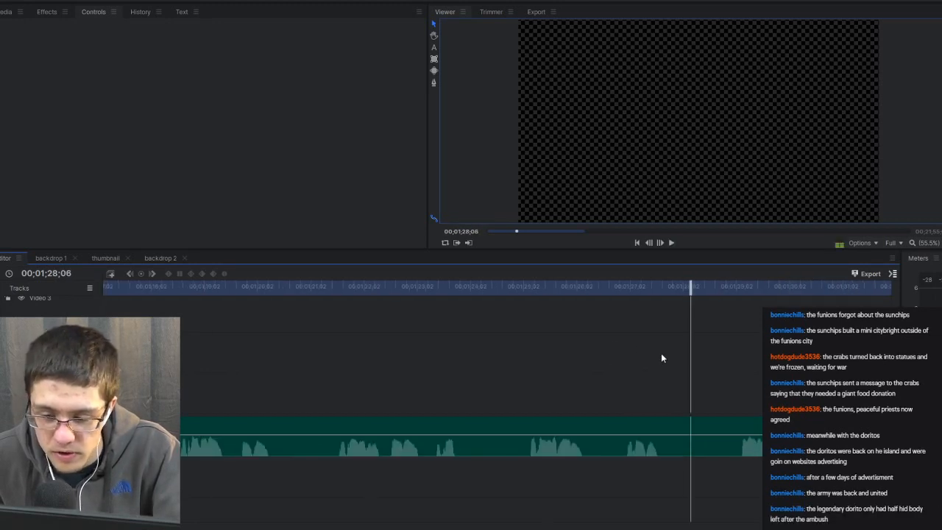
{"action": "left_click", "coordinate": [618, 429]}
{"action": "key", "text": "Delete"}
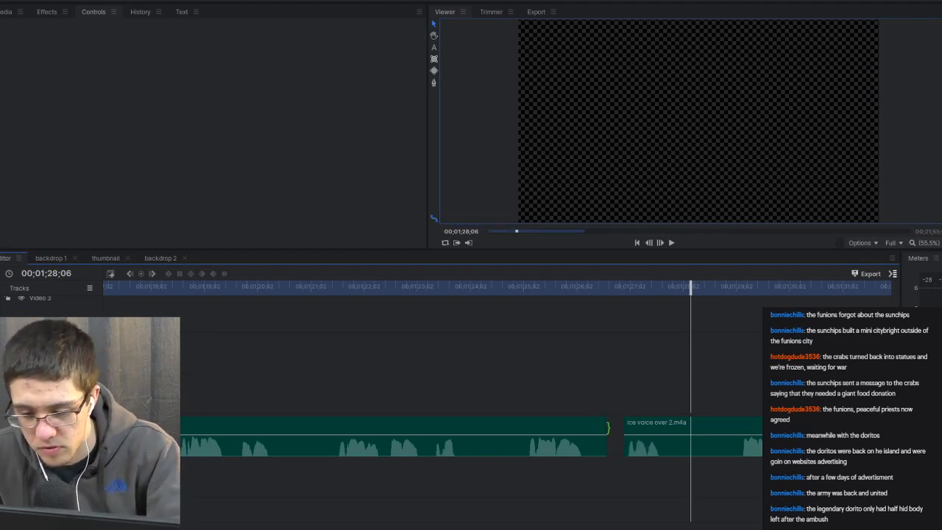
{"action": "right_click", "coordinate": [614, 425]}
{"action": "left_click", "coordinate": [638, 398]}
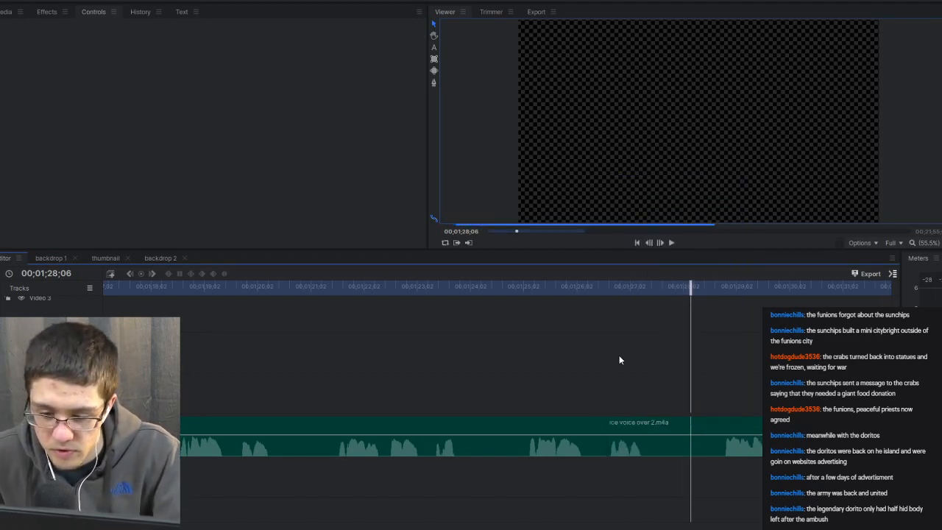
Play the voice over up to 1:36;22, cut out the silence between about 1:35;03 and 1:35;22, and close the gap.
{"action": "left_click", "coordinate": [518, 285]}
{"action": "key", "text": "space"}
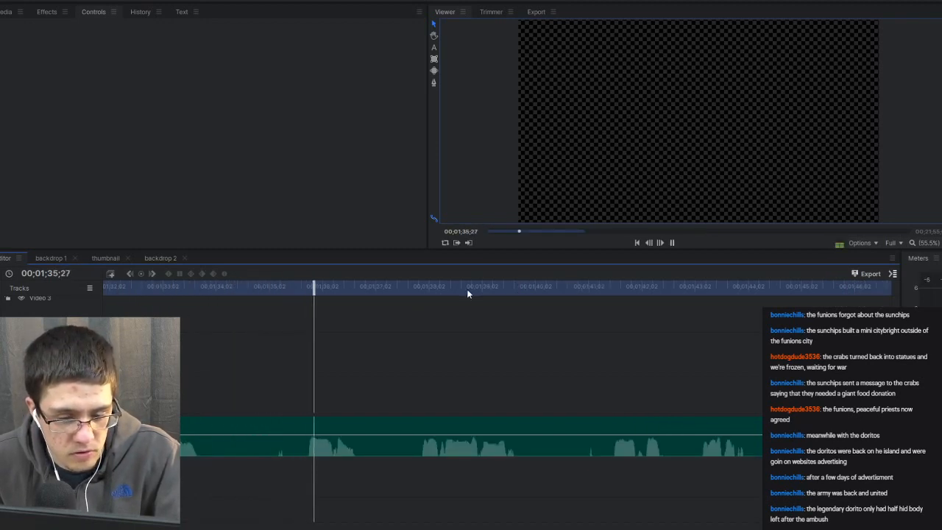
{"action": "key", "text": "space"}
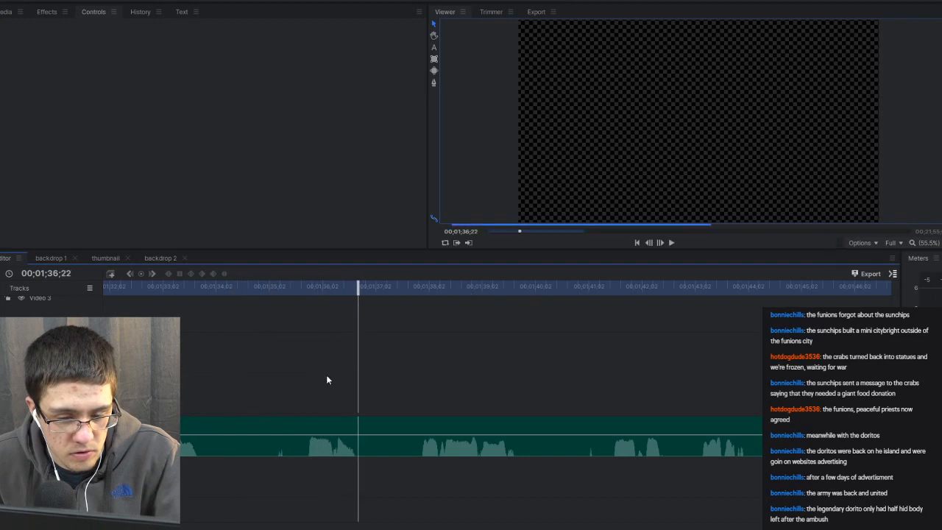
{"action": "left_click", "coordinate": [283, 421]}
{"action": "key", "text": "Delete"}
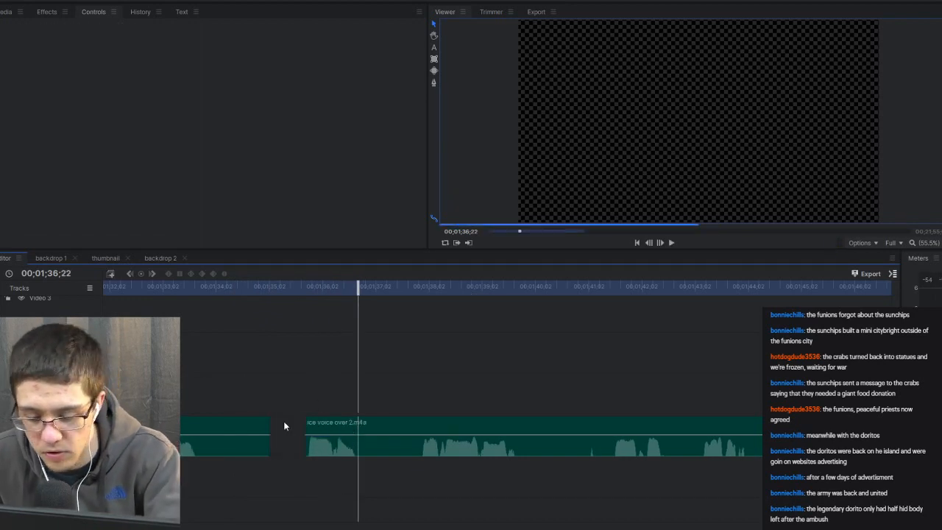
{"action": "right_click", "coordinate": [278, 422]}
{"action": "left_click", "coordinate": [301, 381]}
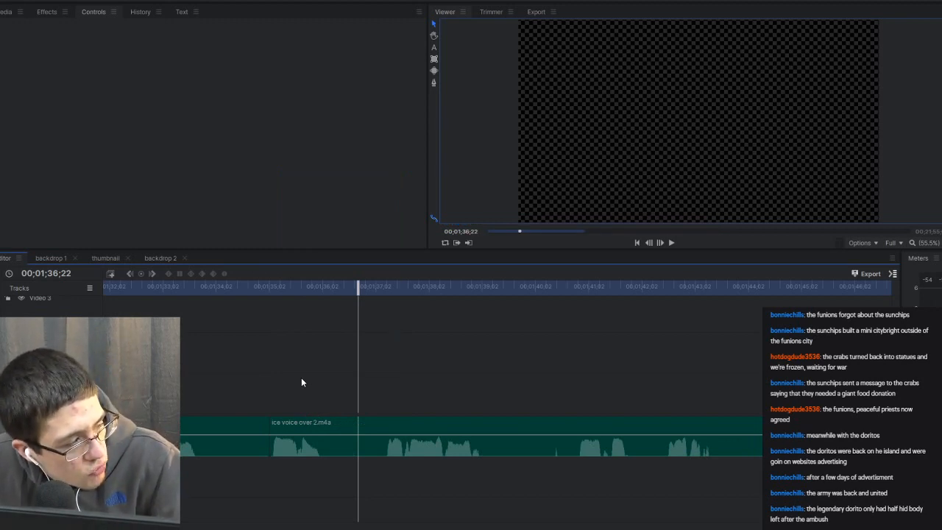
Play the voice over from about 1:33;07, cut out the one-second silence starting at about 1:36;07, and close the gap.
{"action": "left_click", "coordinate": [171, 289]}
{"action": "key", "text": "space"}
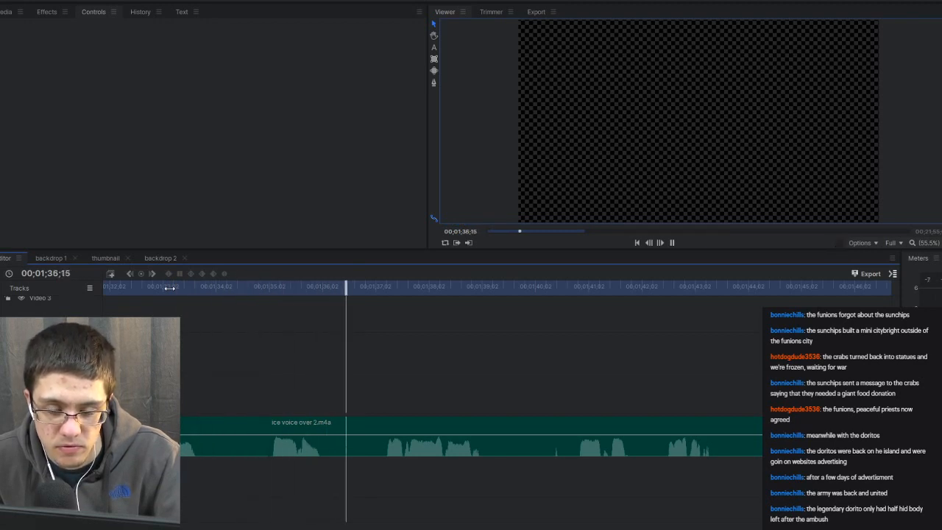
{"action": "key", "text": "space"}
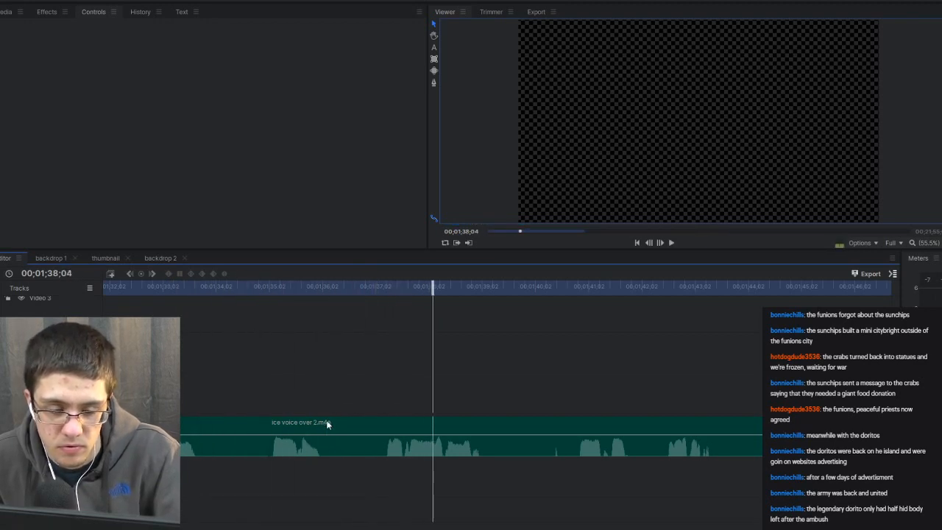
{"action": "left_click", "coordinate": [329, 424]}
{"action": "left_click", "coordinate": [381, 426]}
{"action": "left_click", "coordinate": [371, 426]}
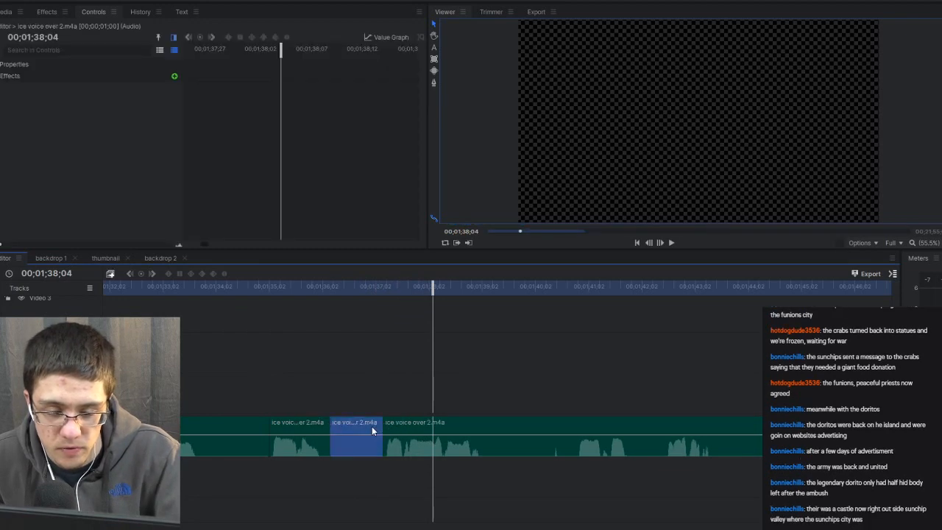
{"action": "right_click", "coordinate": [371, 426]}
{"action": "left_click", "coordinate": [375, 388]}
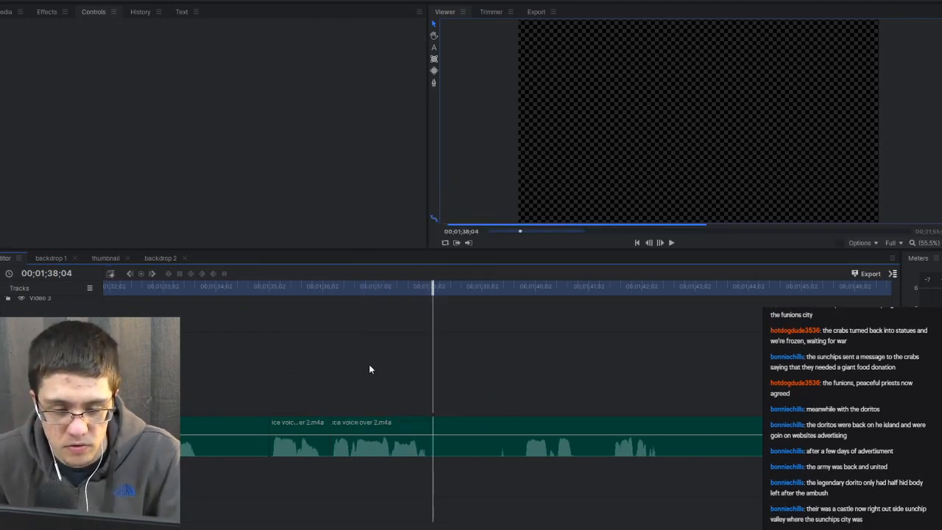
Play the voice over from about 1:34;25, cut out the silence between about 1:40;27 and 1:41;14, and close the gap.
{"action": "left_click", "coordinate": [257, 285]}
{"action": "key", "text": "space"}
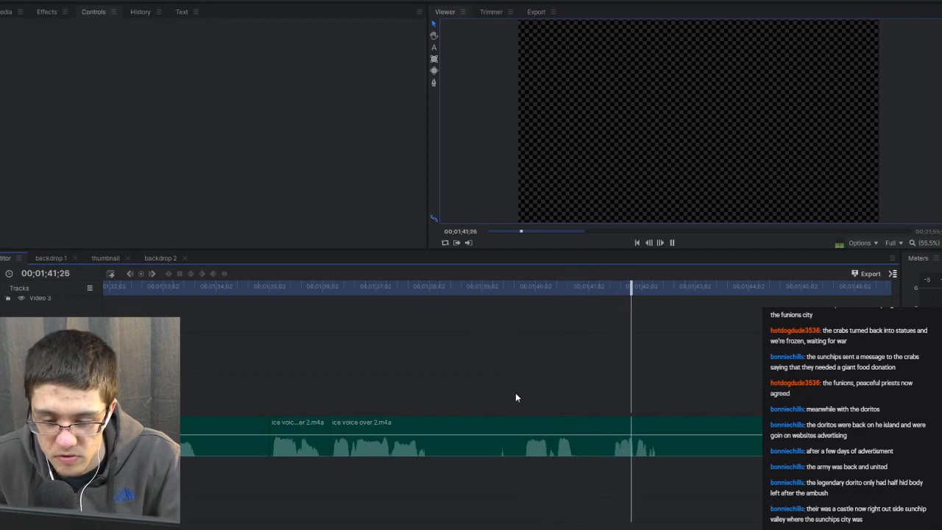
{"action": "key", "text": "space"}
{"action": "key", "text": "c"}
{"action": "left_click", "coordinate": [580, 439]}
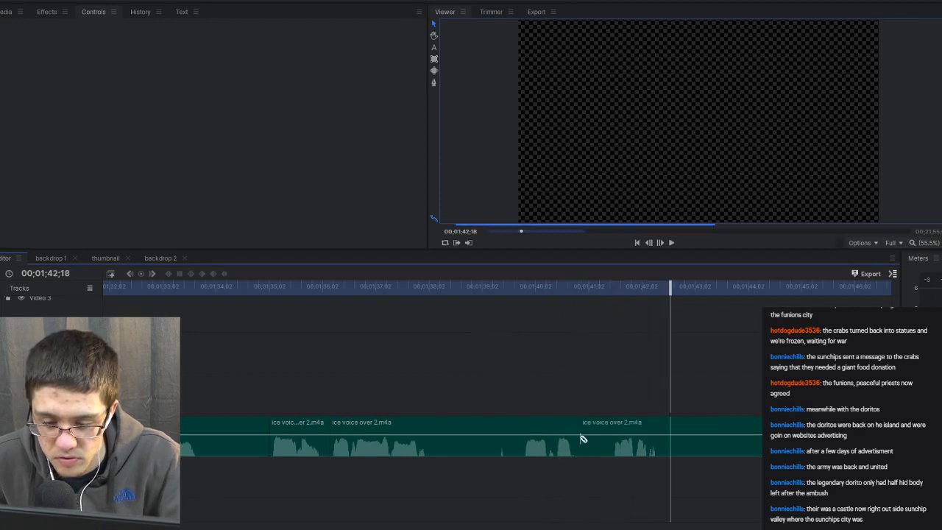
{"action": "left_click", "coordinate": [610, 440]}
{"action": "key", "text": "v"}
{"action": "left_click", "coordinate": [598, 440]}
{"action": "key", "text": "Delete"}
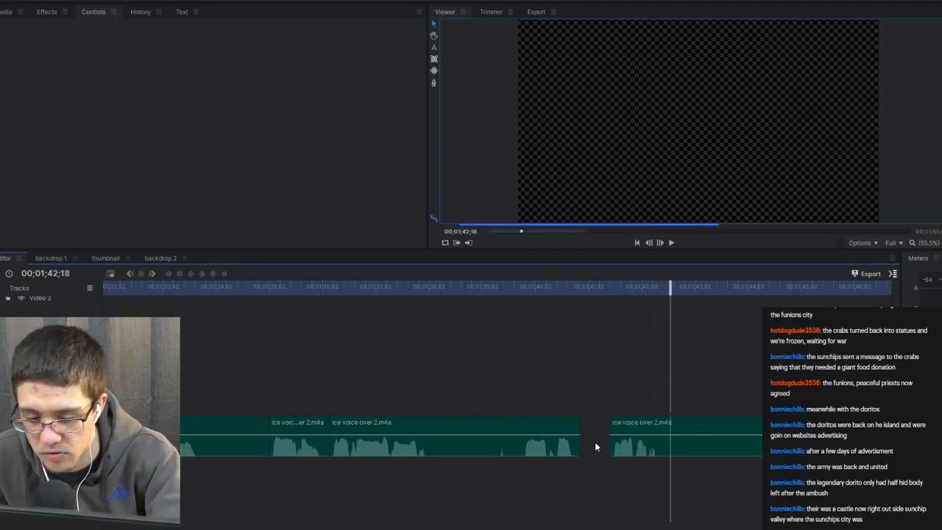
{"action": "right_click", "coordinate": [595, 442]}
{"action": "left_click", "coordinate": [622, 390]}
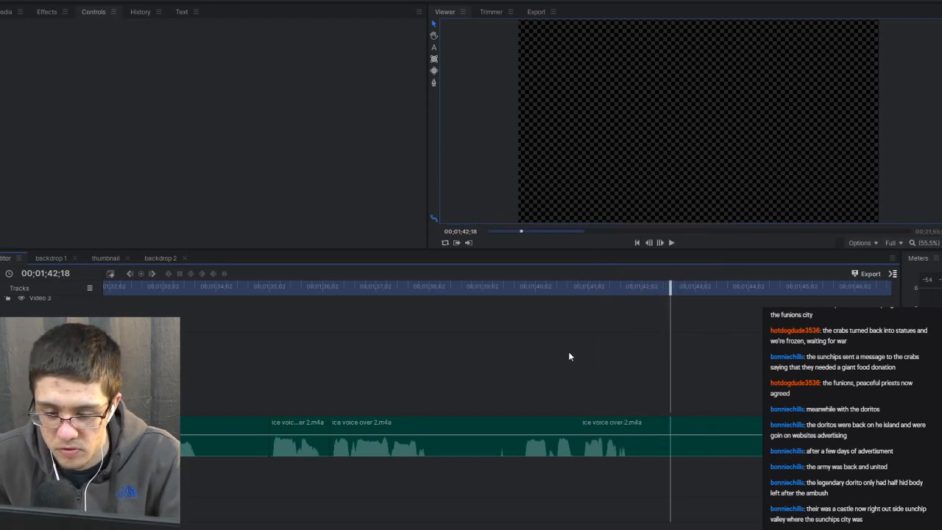
Play the voice over from 1:39;05, cut out the section between 1:39;05 and 1:39;15, and close the gap.
{"action": "left_click", "coordinate": [488, 287]}
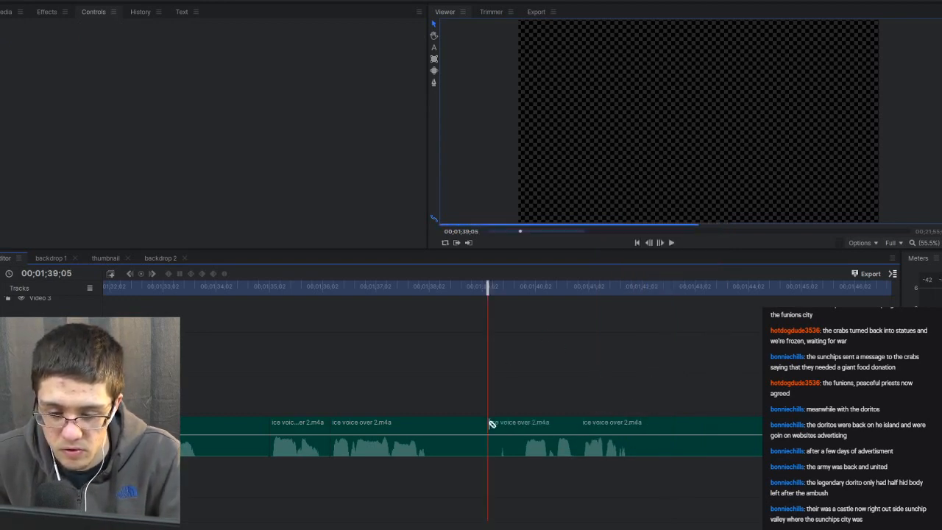
{"action": "key", "text": "space"}
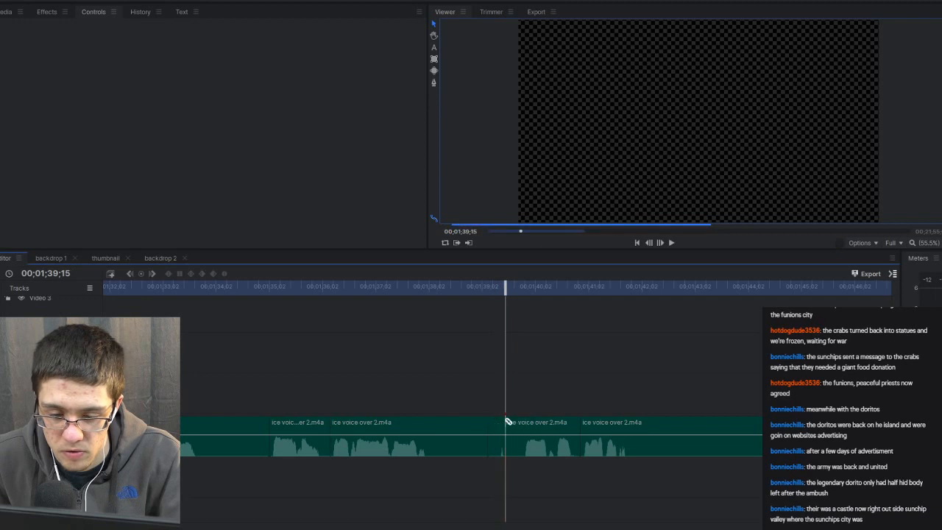
{"action": "left_click", "coordinate": [500, 422]}
{"action": "key", "text": "Delete"}
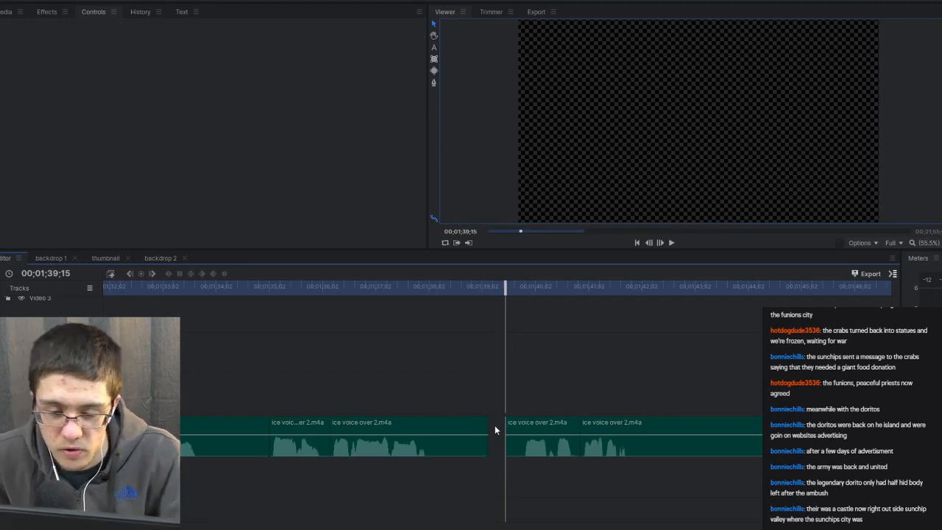
{"action": "right_click", "coordinate": [494, 424]}
{"action": "left_click", "coordinate": [504, 390]}
Play the voice over from about 1:38;13, remove everything between 1:39;05 and about 1:44;02, and close the gap.
{"action": "left_click", "coordinate": [448, 294]}
{"action": "key", "text": "space"}
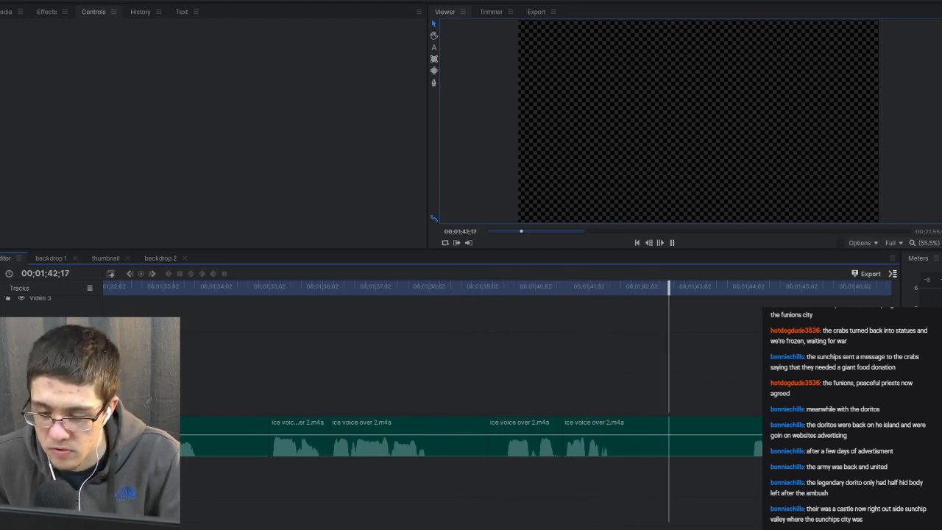
{"action": "left_click", "coordinate": [741, 290]}
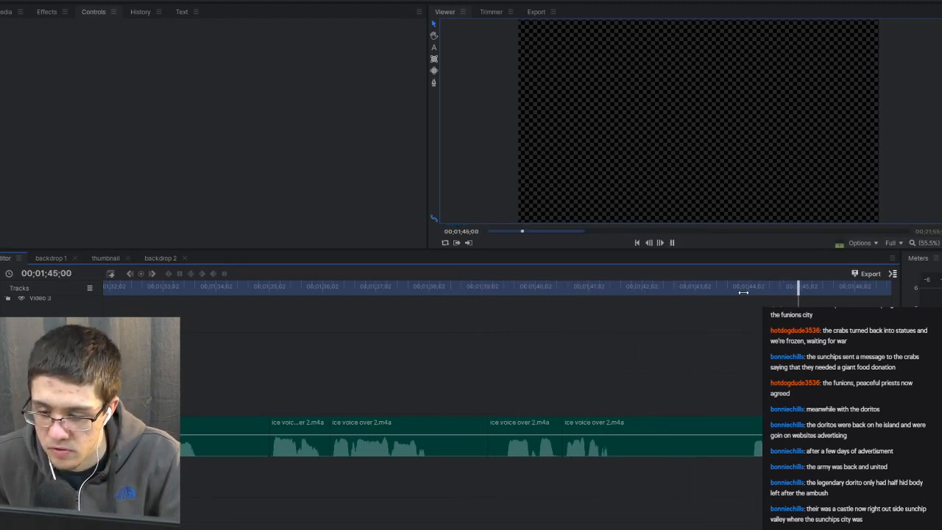
{"action": "key", "text": "space"}
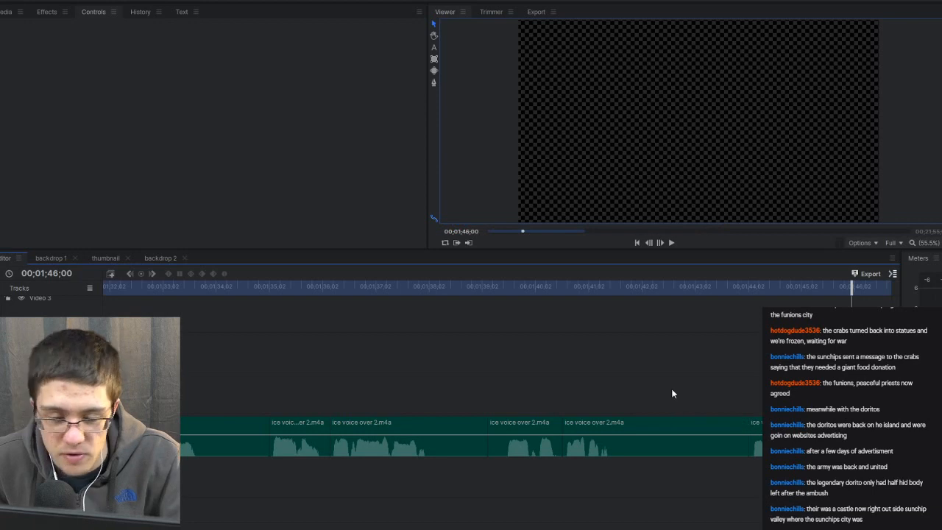
{"action": "left_click_drag", "start_coordinate": [600, 410], "coordinate": [523, 443]}
{"action": "key", "text": "Delete"}
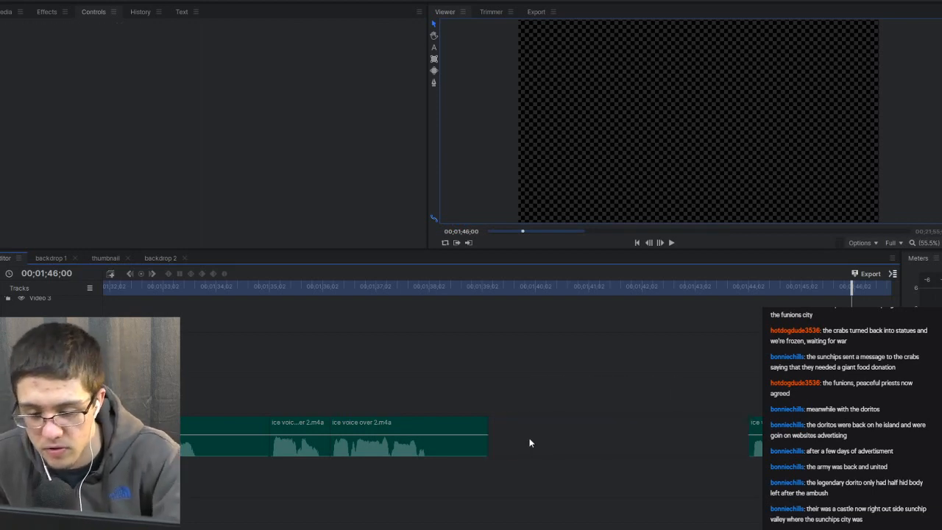
{"action": "right_click", "coordinate": [529, 438]}
{"action": "left_click", "coordinate": [555, 398]}
Play the voice over from about 1:38;26, cut out the short noise between 1:41;17 and 1:41;27, and close the gap.
{"action": "left_click", "coordinate": [471, 288]}
{"action": "key", "text": "space"}
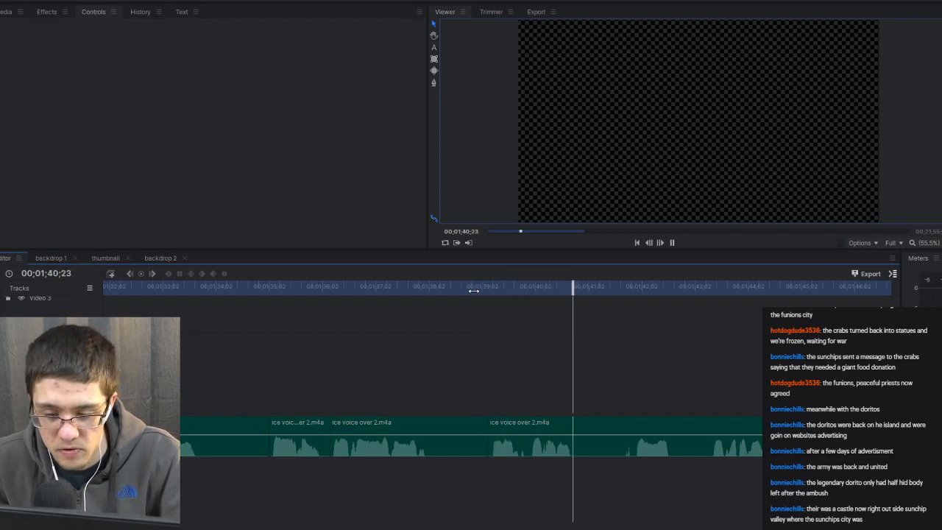
{"action": "key", "text": "space"}
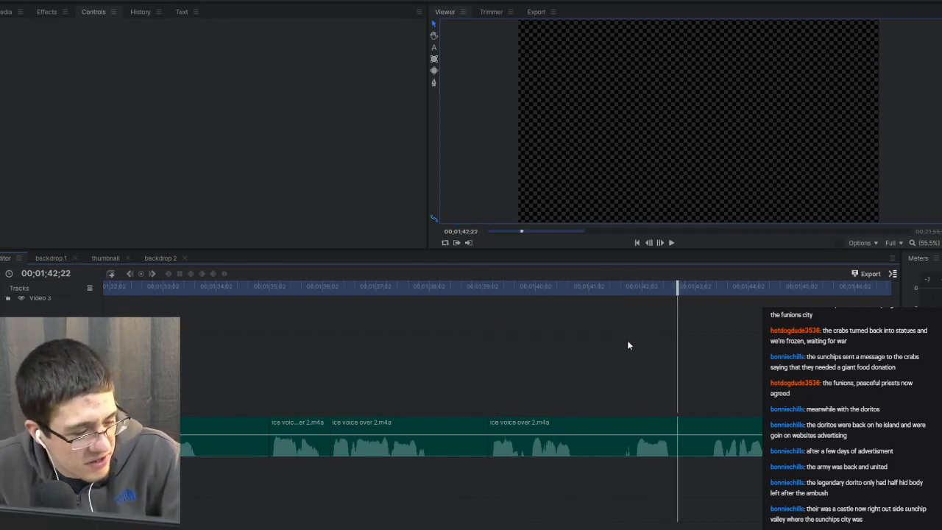
{"action": "left_click", "coordinate": [605, 289]}
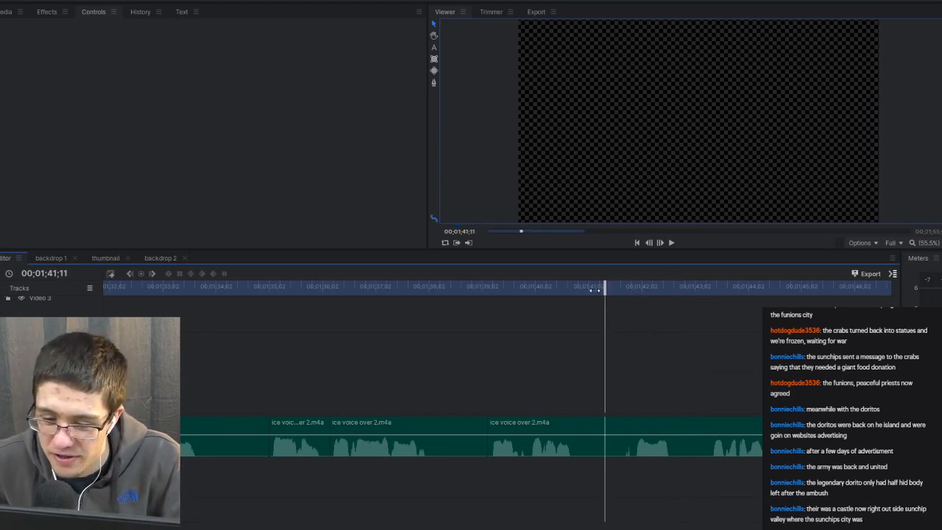
{"action": "key", "text": "space"}
{"action": "key", "text": "space"}
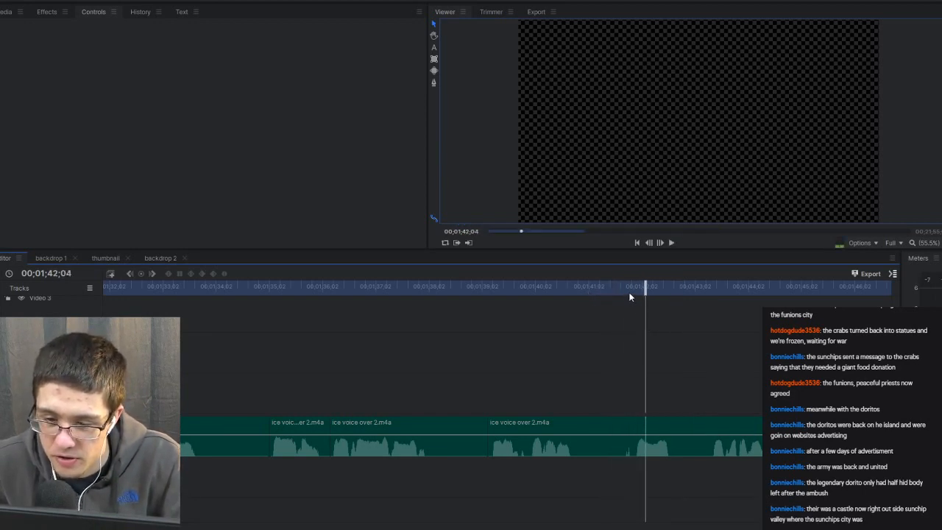
{"action": "left_click_drag", "start_coordinate": [630, 296], "coordinate": [631, 293]}
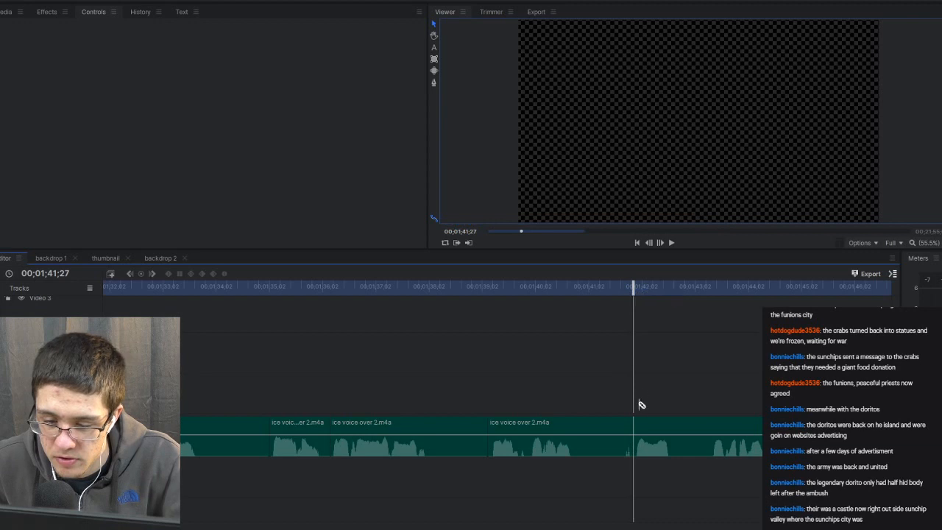
{"action": "left_click", "coordinate": [635, 424]}
{"action": "left_click", "coordinate": [624, 423]}
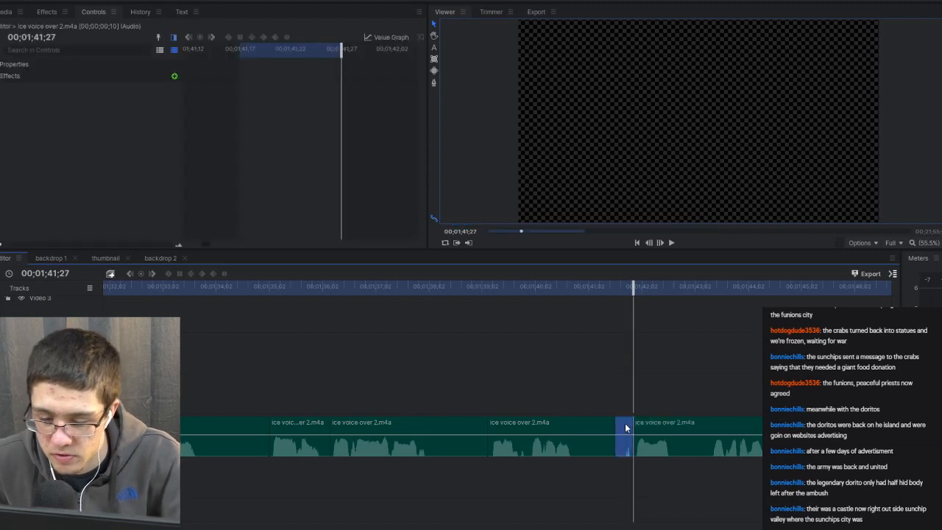
{"action": "right_click", "coordinate": [624, 423]}
{"action": "left_click", "coordinate": [638, 385]}
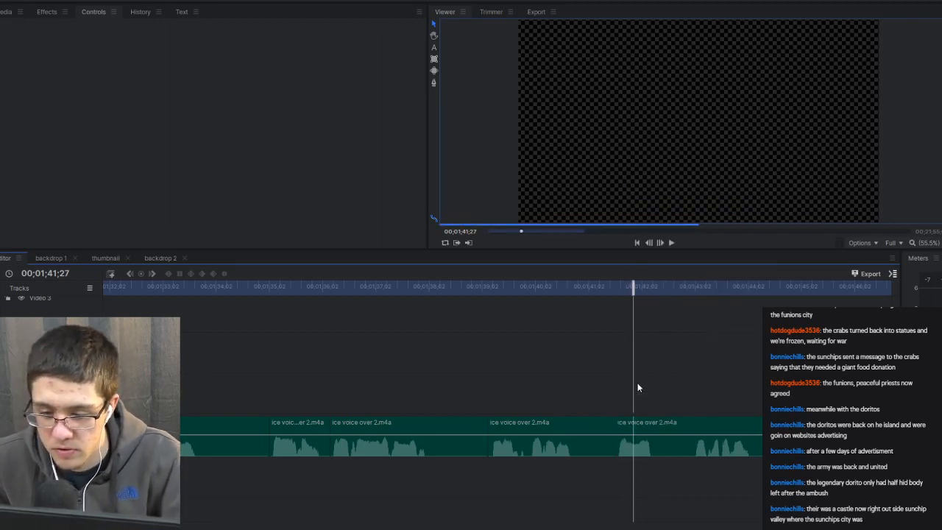
Play the voice over from about 1:40;03, cut out the silence between about 1:42;12 and 1:42;27, and close the gap.
{"action": "left_click", "coordinate": [537, 293]}
{"action": "key", "text": "space"}
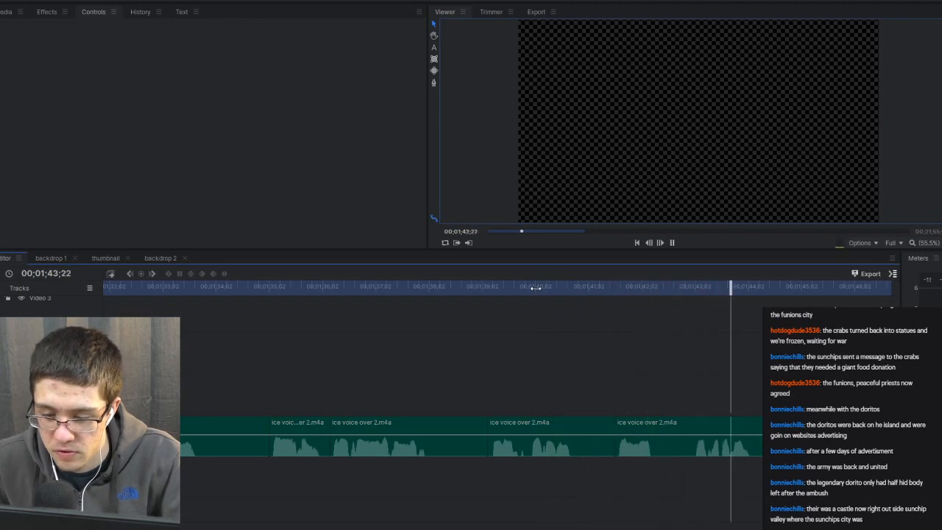
{"action": "key", "text": "space"}
{"action": "left_click", "coordinate": [661, 423]}
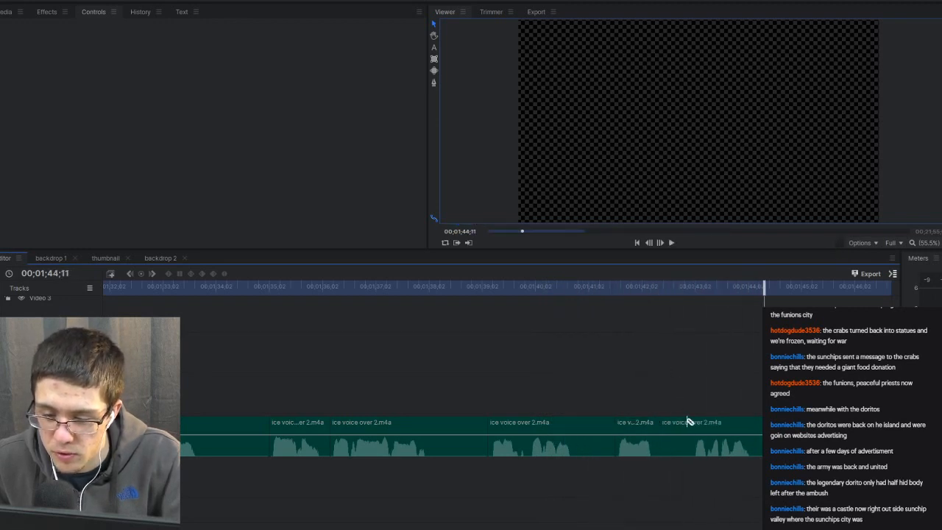
{"action": "left_click", "coordinate": [688, 422]}
{"action": "left_click", "coordinate": [675, 422]}
{"action": "key", "text": "Delete"}
{"action": "right_click", "coordinate": [675, 422]}
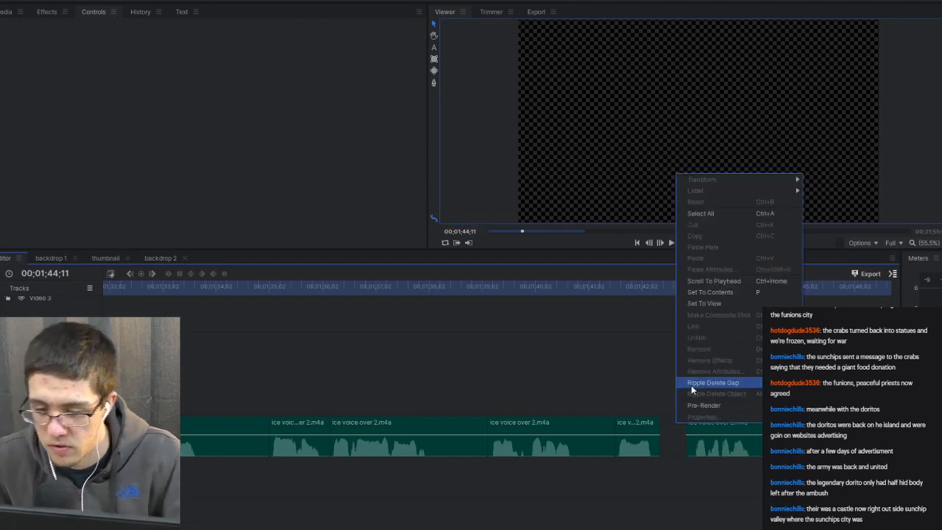
{"action": "left_click", "coordinate": [711, 382]}
Play the voice over from about 1:41;08 and again from about 1:47;06, and split the clip just before the speech at about 1:47;02.
{"action": "left_click", "coordinate": [599, 287]}
{"action": "key", "text": "space"}
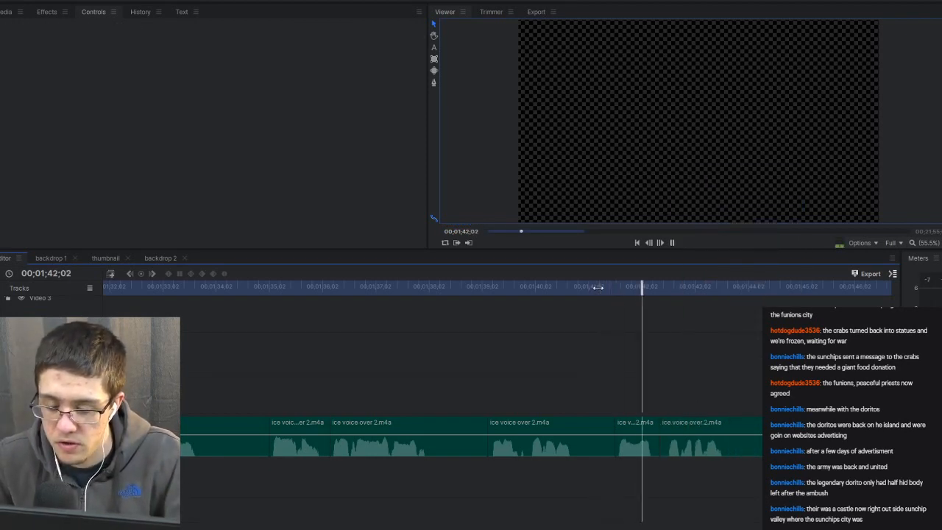
{"action": "key", "text": "space"}
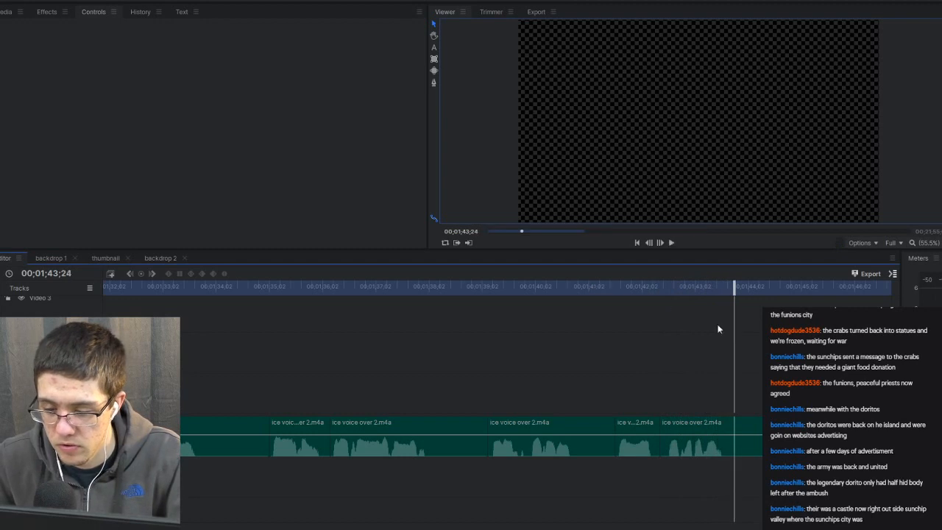
{"action": "scroll", "coordinate": [740, 430], "scroll_direction": "right", "scroll_amount": 10}
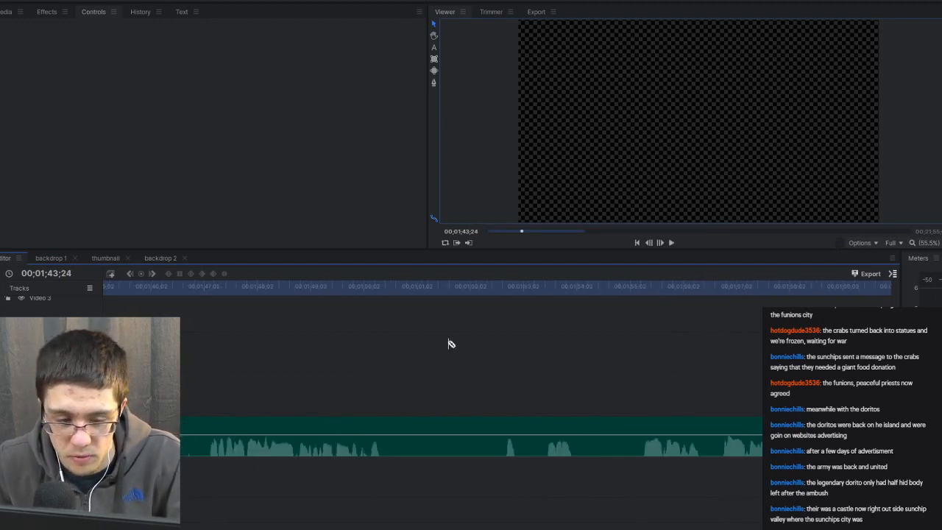
{"action": "left_click", "coordinate": [211, 292]}
{"action": "key", "text": "space"}
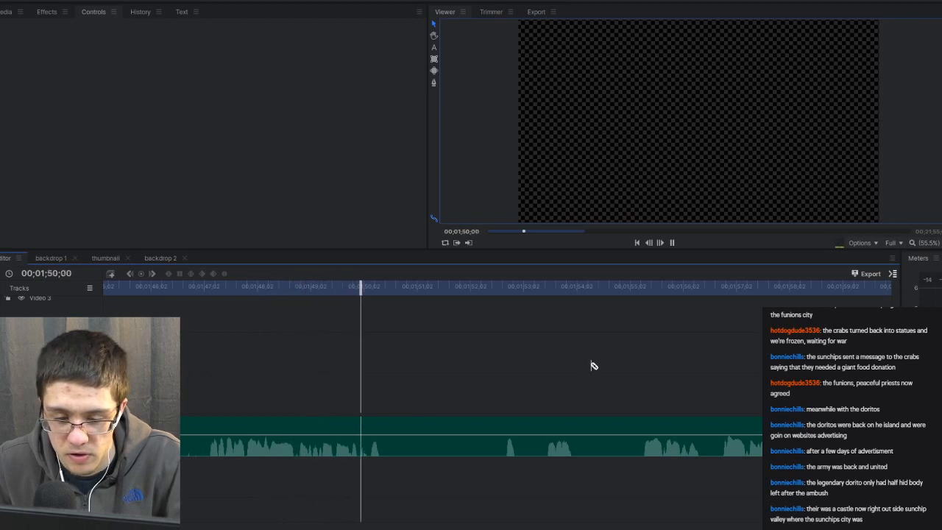
{"action": "key", "text": "space"}
{"action": "scroll", "coordinate": [662, 364], "scroll_direction": "left", "scroll_amount": 10}
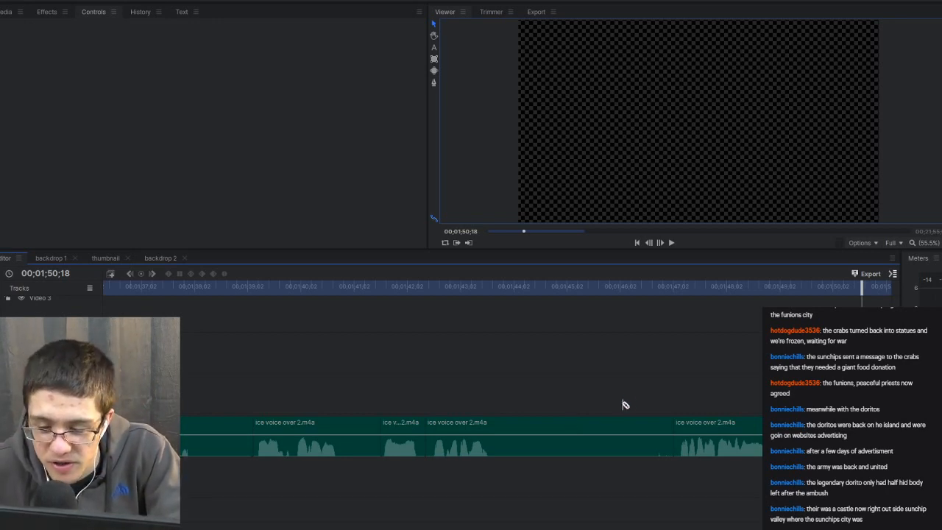
Play the voice over from about 1:42;10, cut out the silence between about 1:44;11 and 1:47;02, and close the gap.
{"action": "left_click", "coordinate": [422, 287]}
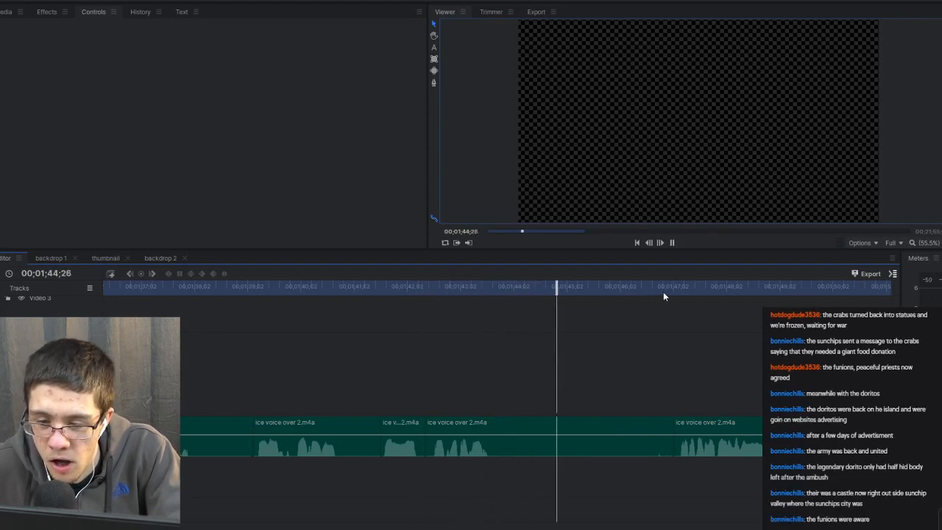
{"action": "key", "text": "space"}
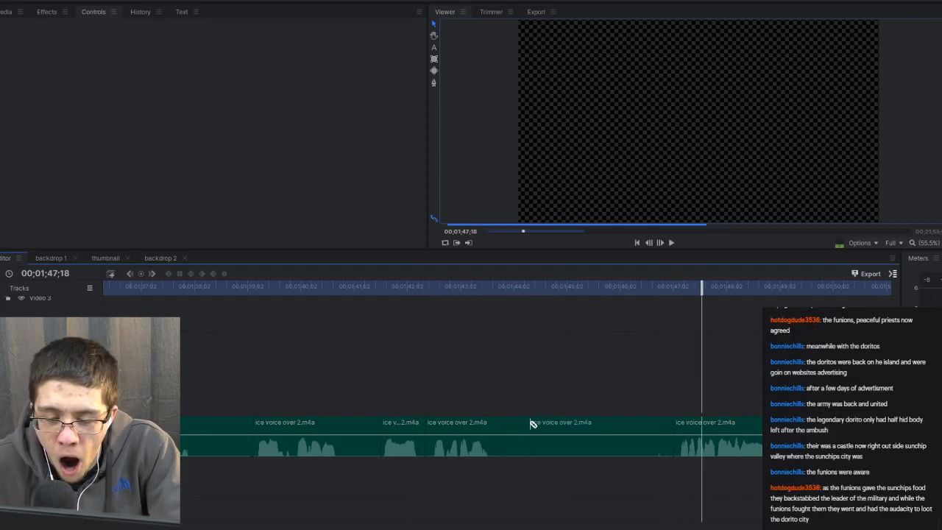
{"action": "left_click", "coordinate": [544, 425]}
{"action": "key", "text": "Delete"}
{"action": "right_click", "coordinate": [557, 424]}
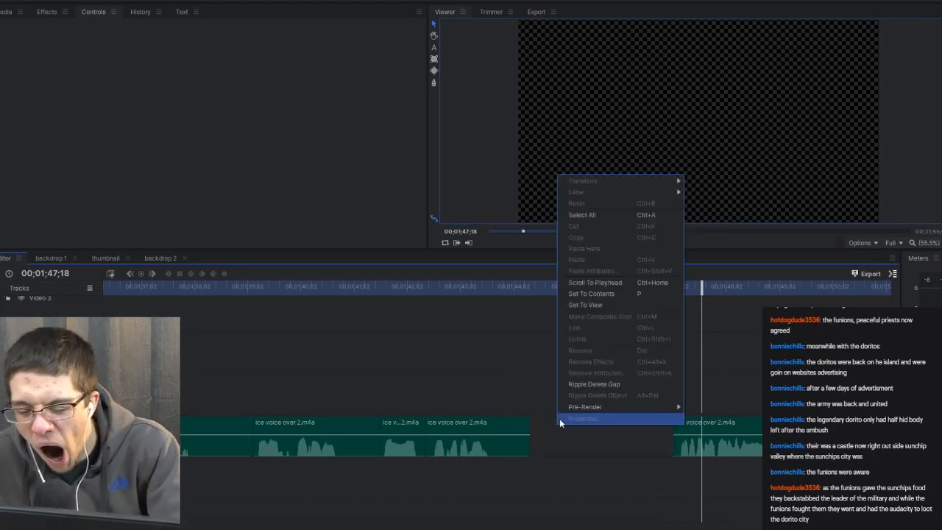
{"action": "left_click", "coordinate": [565, 391]}
Play the voice over from about 1:42;20, cut out the section between about 1:48;24 and 1:49;27, and close the gap.
{"action": "left_click", "coordinate": [439, 286]}
{"action": "key", "text": "space"}
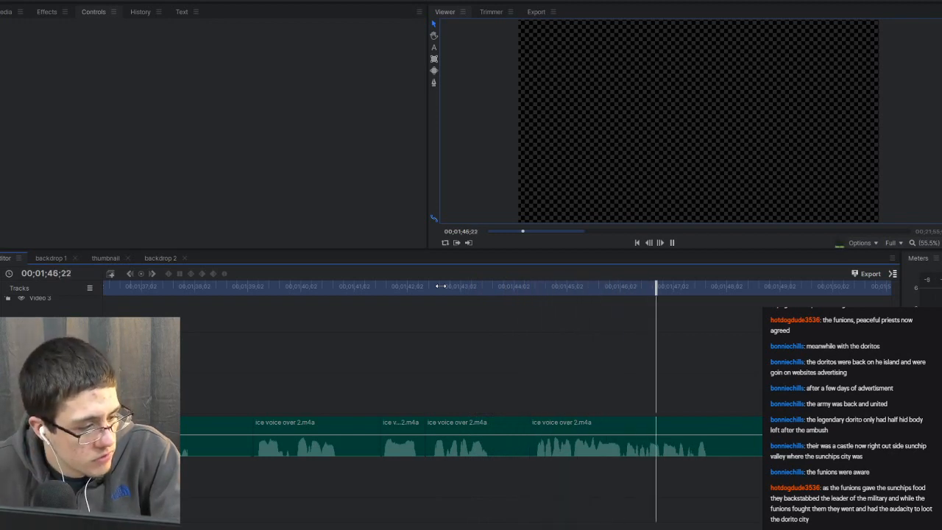
{"action": "left_click", "coordinate": [824, 289]}
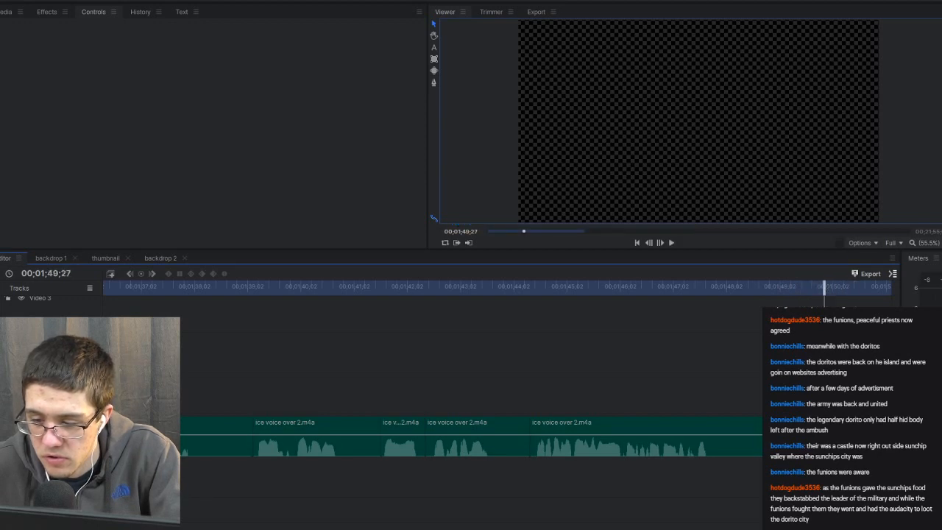
{"action": "left_click", "coordinate": [758, 438]}
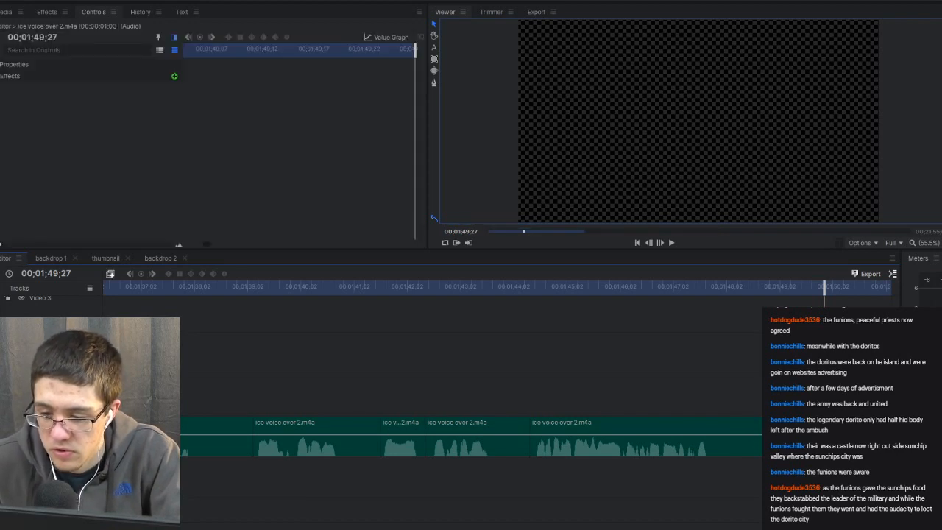
{"action": "key", "text": "Delete"}
{"action": "right_click", "coordinate": [780, 438]}
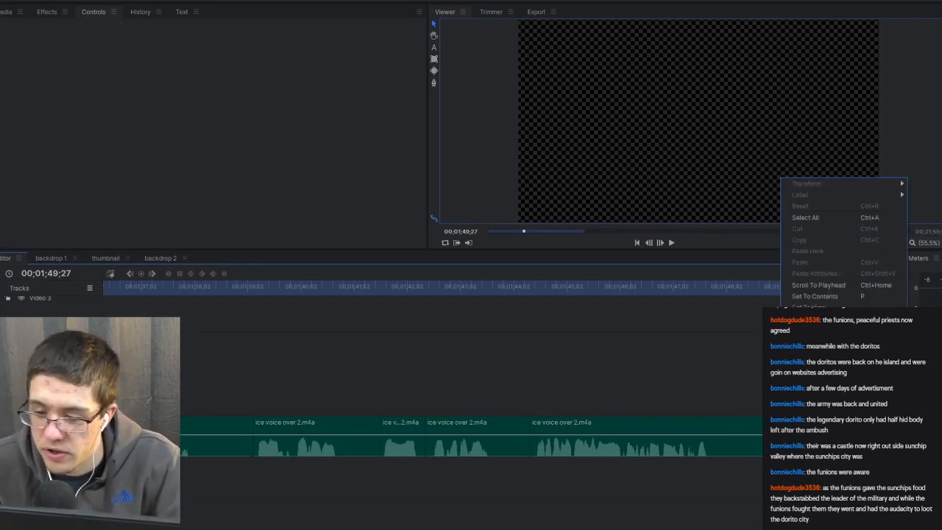
{"action": "left_click", "coordinate": [744, 336]}
Play the voice over from about 1:46;16 and delete the silence between about 1:47;26 and 1:48;24, leaving an empty gap.
{"action": "left_click", "coordinate": [645, 286]}
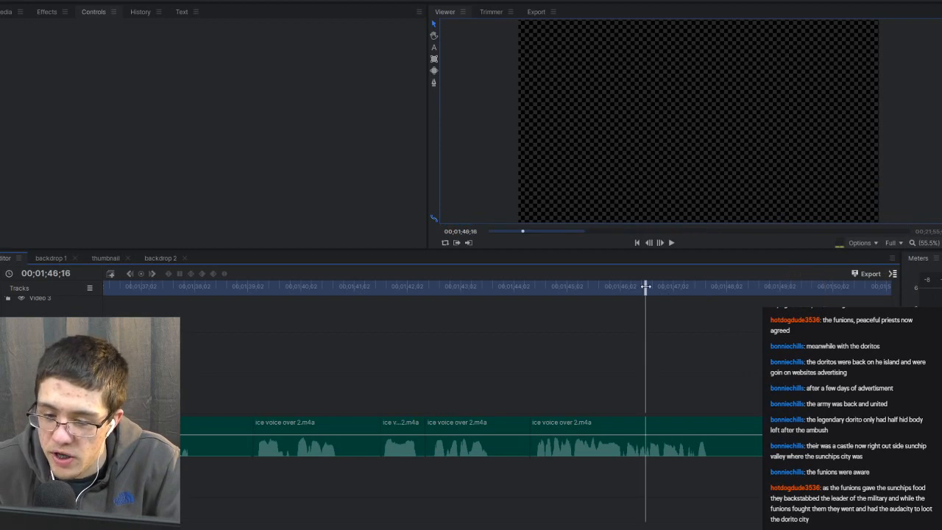
{"action": "key", "text": "space"}
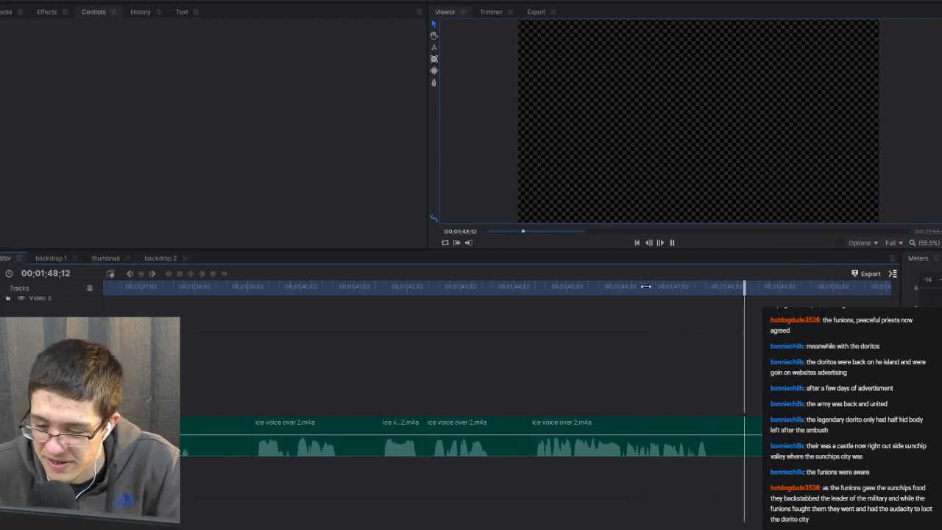
{"action": "key", "text": "space"}
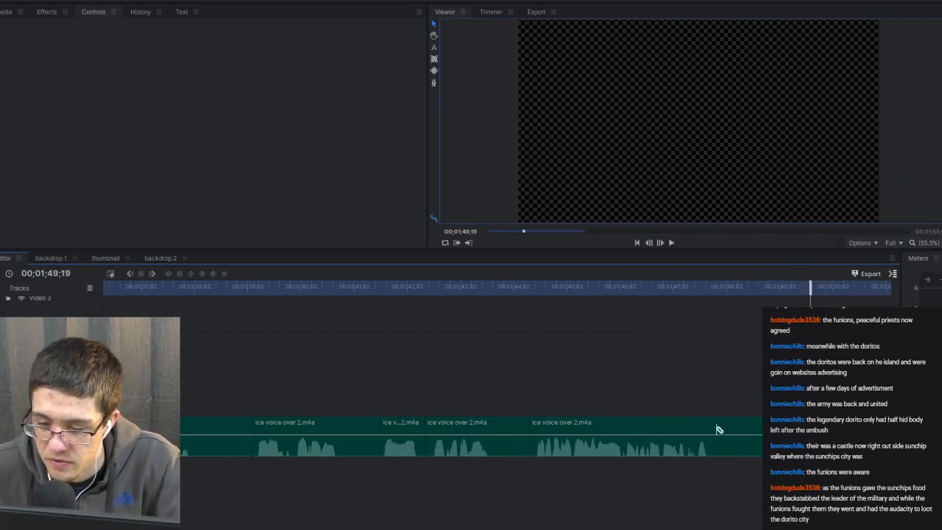
{"action": "left_click", "coordinate": [738, 423]}
{"action": "key", "text": "Delete"}
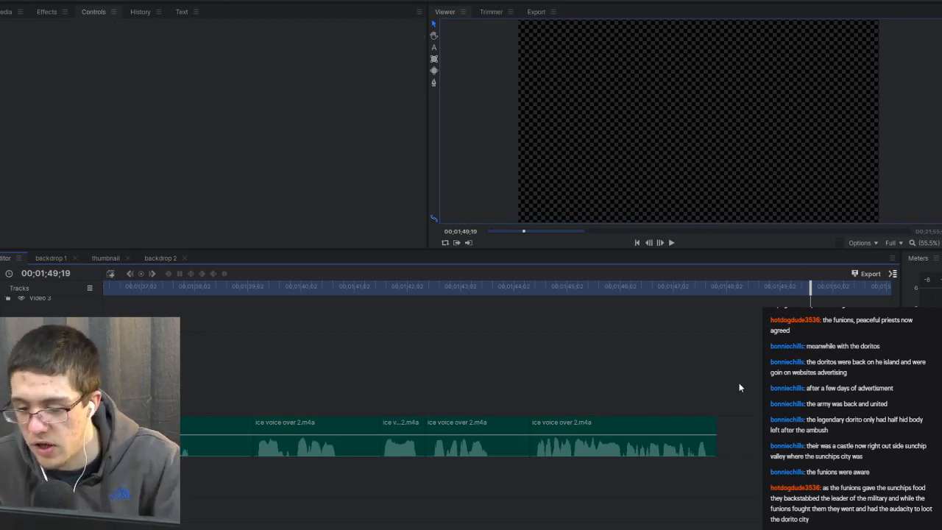
Play the voice over from about 1:49;19, cut out the silence between about 1:50;11 and 1:51;15, and move the following clip to about 1:51;06.
{"action": "scroll", "coordinate": [758, 328], "scroll_direction": "right", "scroll_amount": 5}
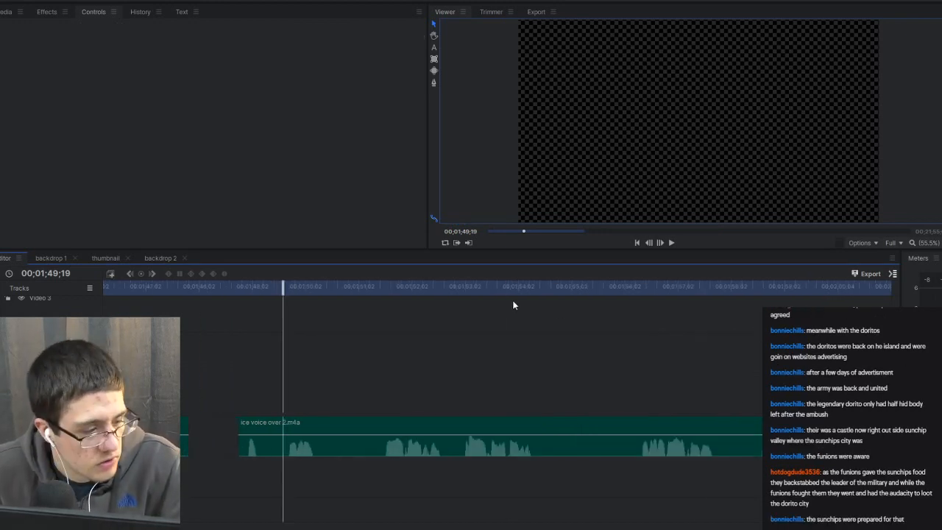
{"action": "key", "text": "space"}
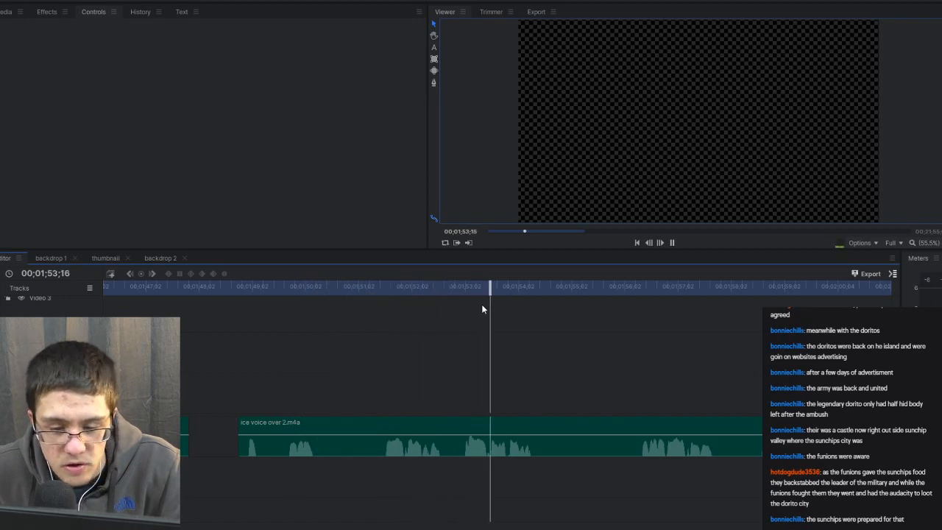
{"action": "left_click", "coordinate": [385, 288]}
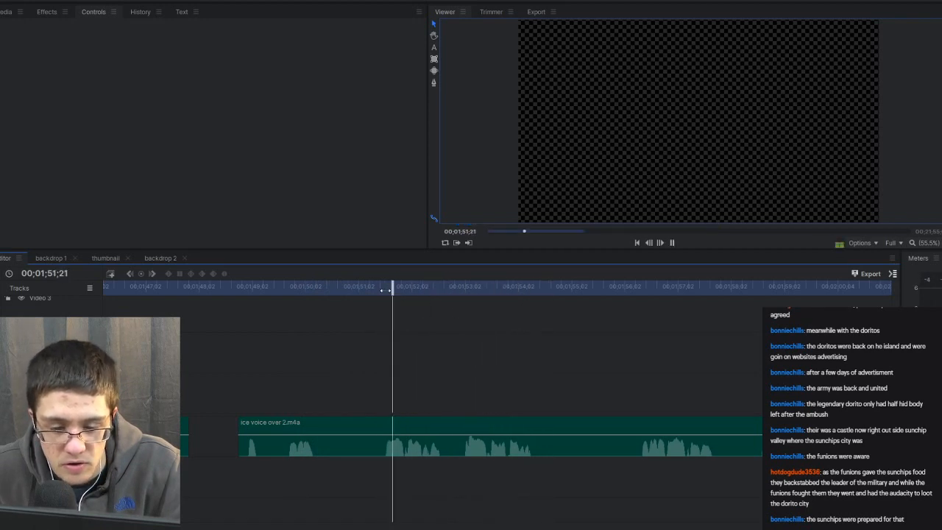
{"action": "key", "text": "space"}
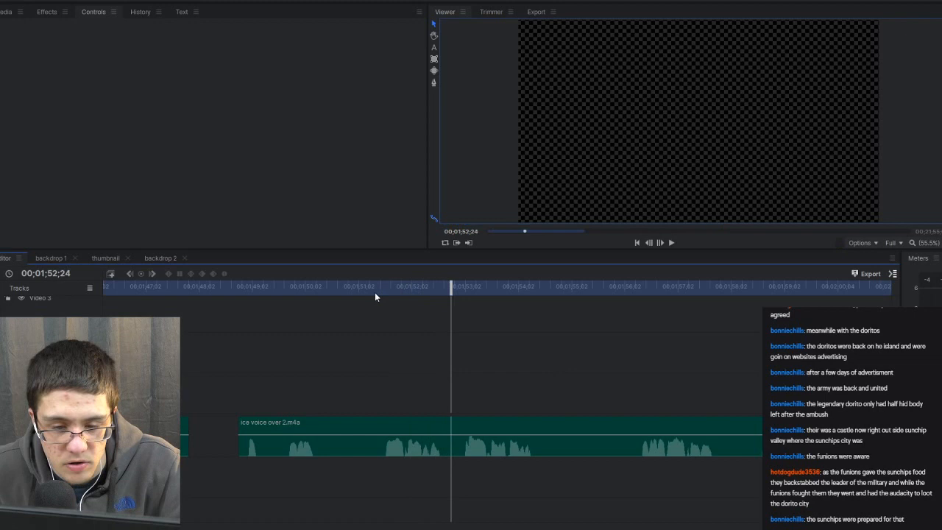
{"action": "left_click", "coordinate": [315, 288]}
{"action": "key", "text": "space"}
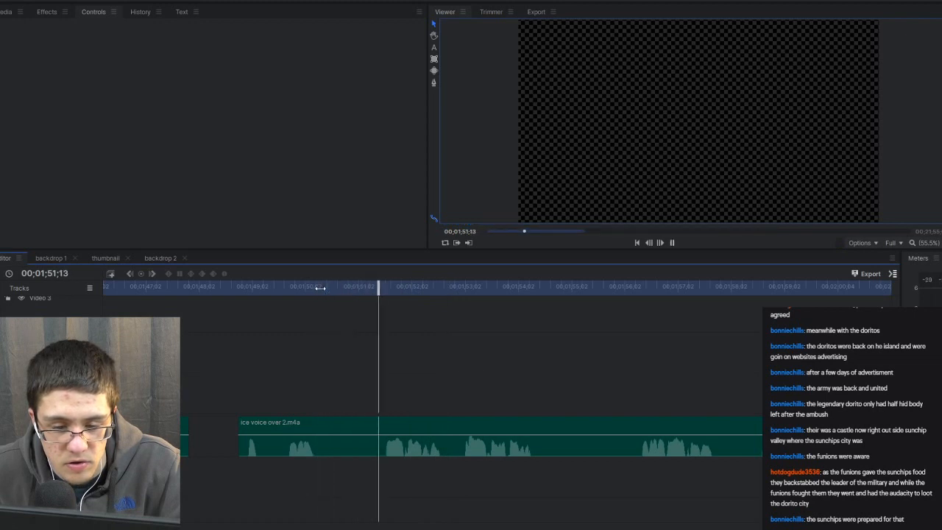
{"action": "key", "text": "space"}
{"action": "left_click", "coordinate": [384, 417]}
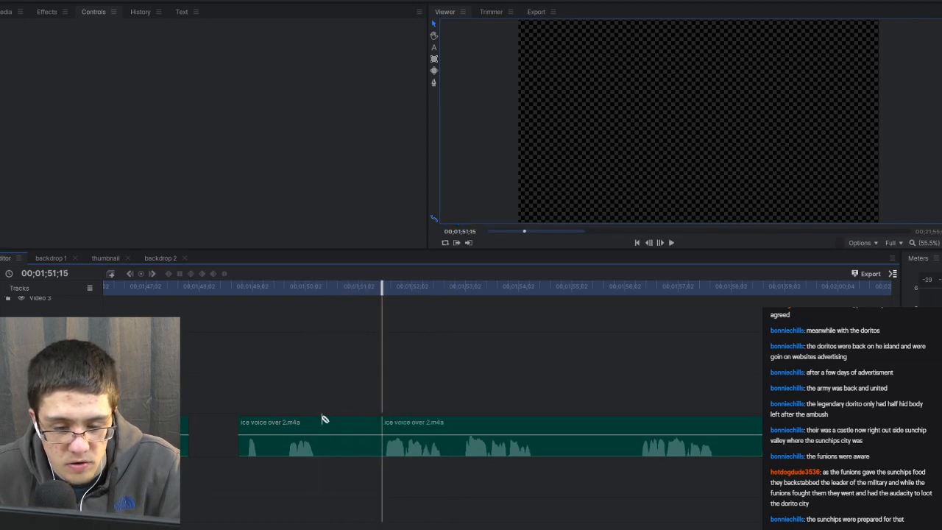
{"action": "left_click", "coordinate": [323, 419]}
{"action": "left_click", "coordinate": [334, 421]}
{"action": "key", "text": "Delete"}
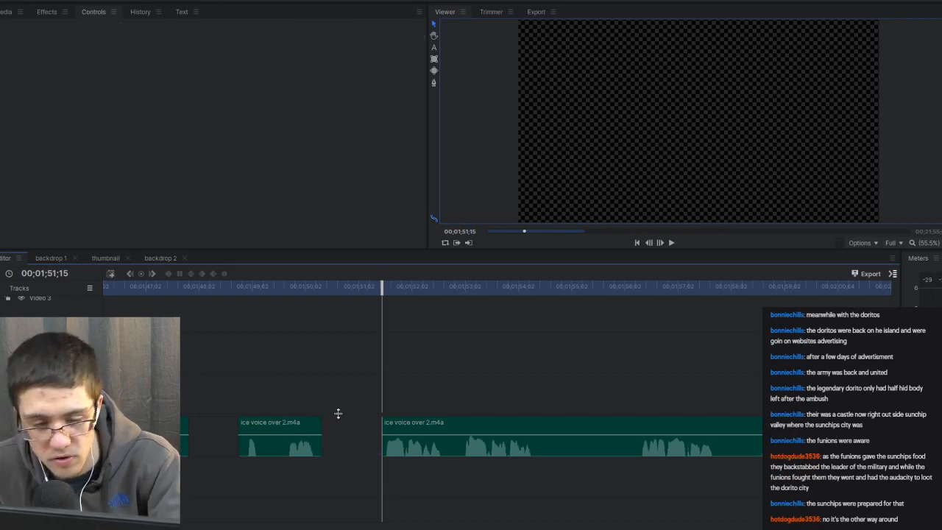
{"action": "left_click_drag", "start_coordinate": [384, 427], "coordinate": [367, 427]}
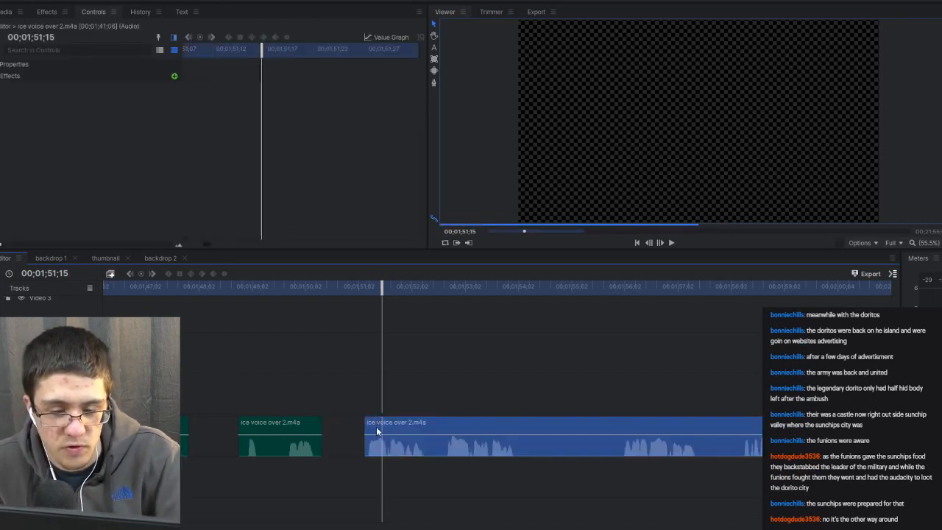
Play the voice over from about 1:48;23, cut out the silence between about 1:54;19 and 1:56;00, and close the gap.
{"action": "left_click", "coordinate": [237, 287]}
{"action": "key", "text": "space"}
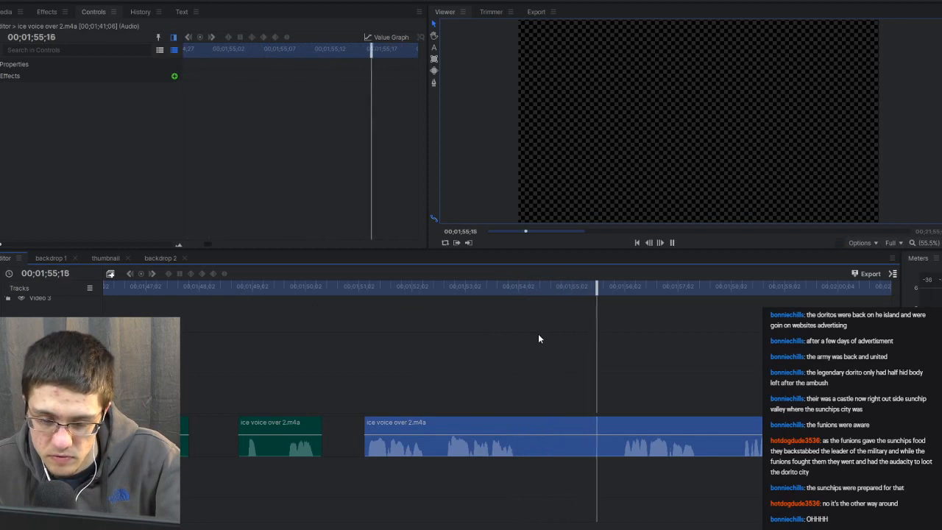
{"action": "key", "text": "space"}
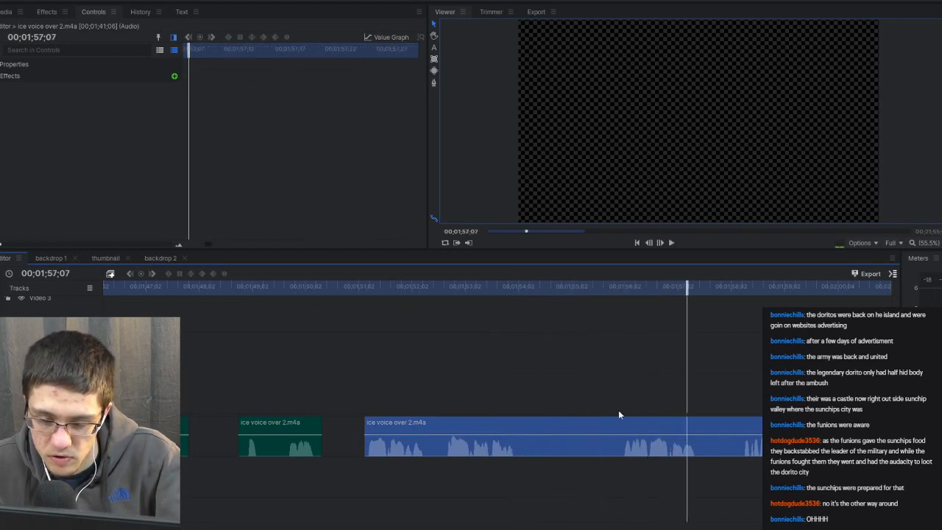
{"action": "left_click", "coordinate": [622, 426]}
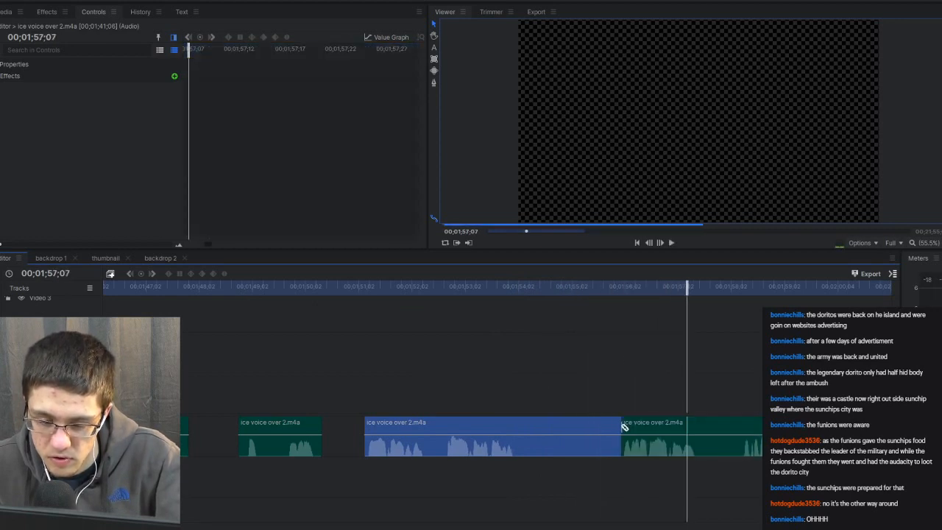
{"action": "left_click", "coordinate": [548, 427]}
{"action": "left_click", "coordinate": [561, 429]}
{"action": "key", "text": "Delete"}
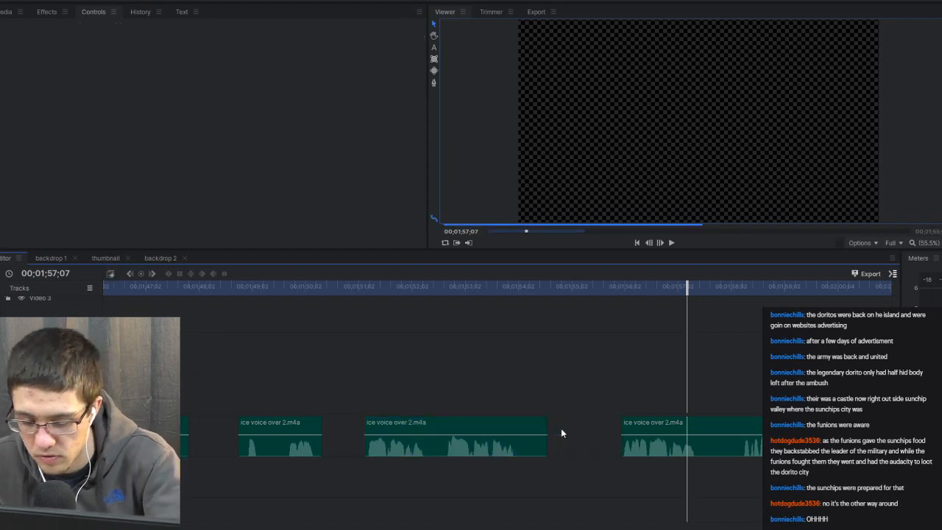
{"action": "right_click", "coordinate": [561, 428]}
{"action": "left_click", "coordinate": [585, 388]}
Play from about 1:52;26, undo the last removal, and cut out only the silence between about 1:54;27 and 1:56;00, closing the gap.
{"action": "left_click", "coordinate": [455, 285]}
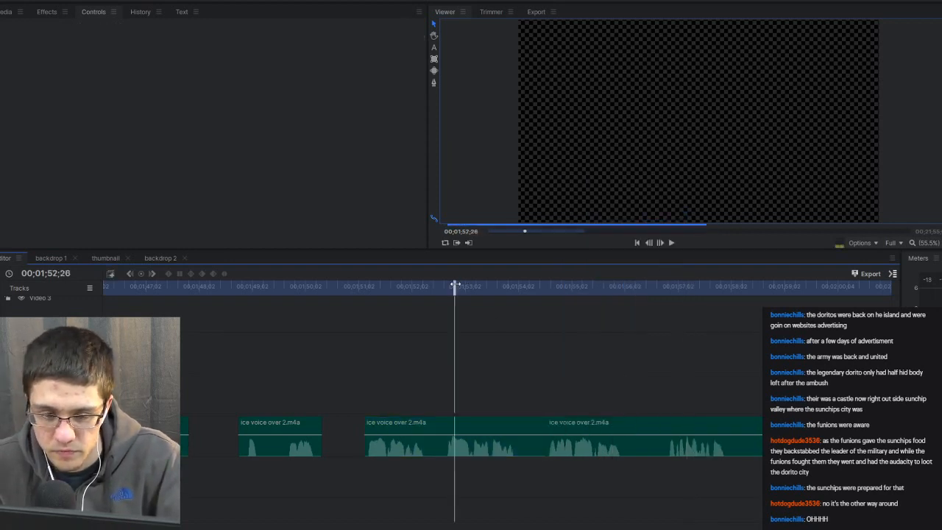
{"action": "key", "text": "space"}
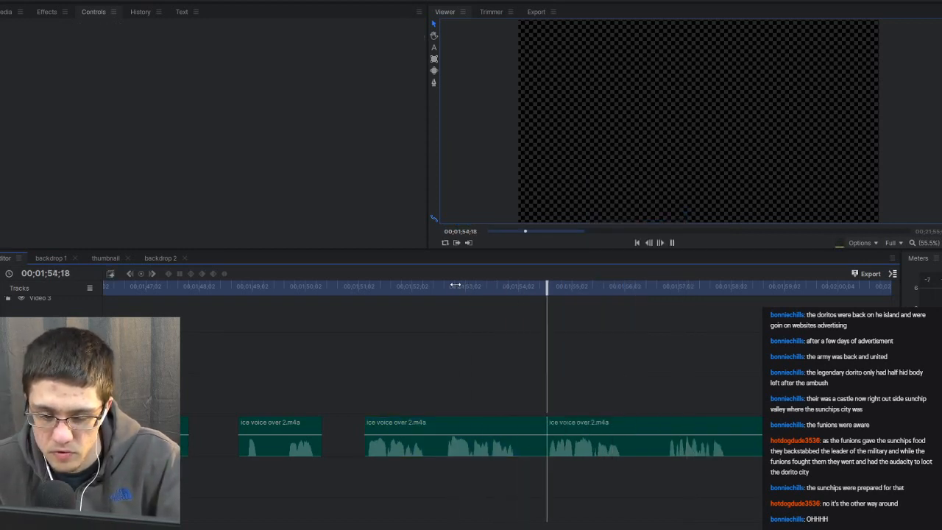
{"action": "key", "text": "space"}
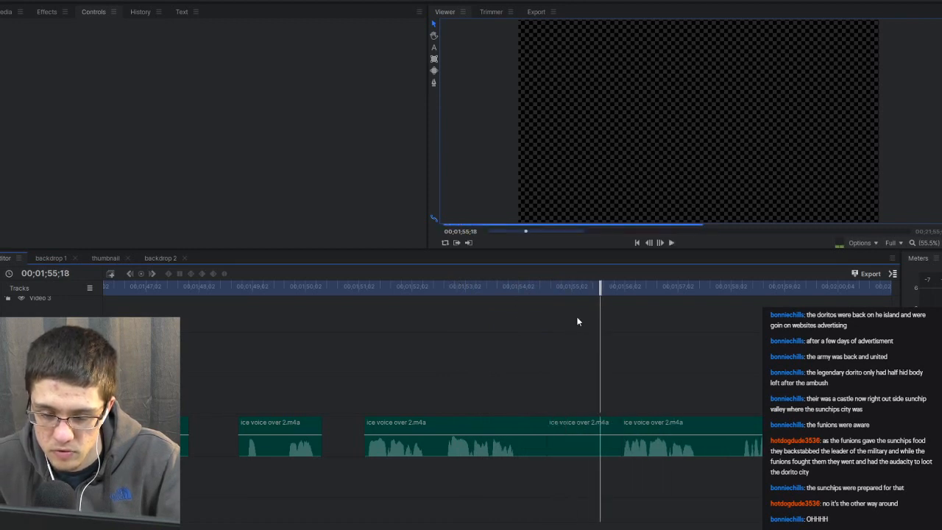
{"action": "left_click_drag", "start_coordinate": [549, 423], "coordinate": [565, 423]}
{"action": "left_click", "coordinate": [579, 426]}
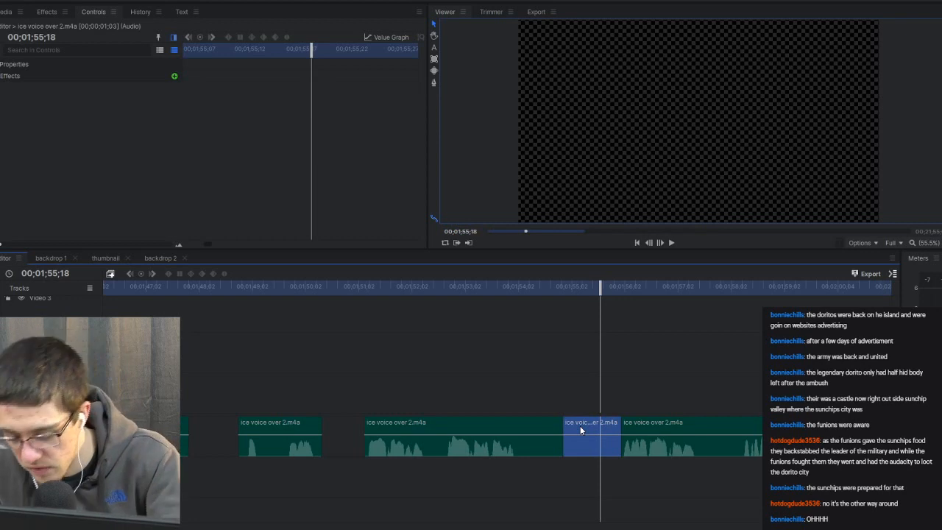
{"action": "key", "text": "Delete"}
{"action": "right_click", "coordinate": [579, 425]}
{"action": "left_click", "coordinate": [620, 388]}
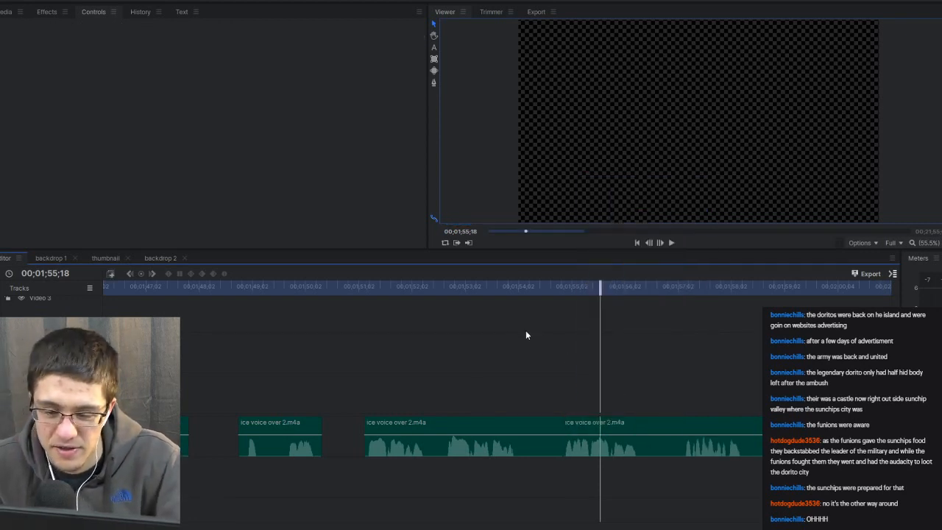
Play the voice over from about 1:53;03 and delete the section between about 1:54;07 and 1:54;27, leaving an empty gap.
{"action": "left_click", "coordinate": [466, 289]}
{"action": "key", "text": "space"}
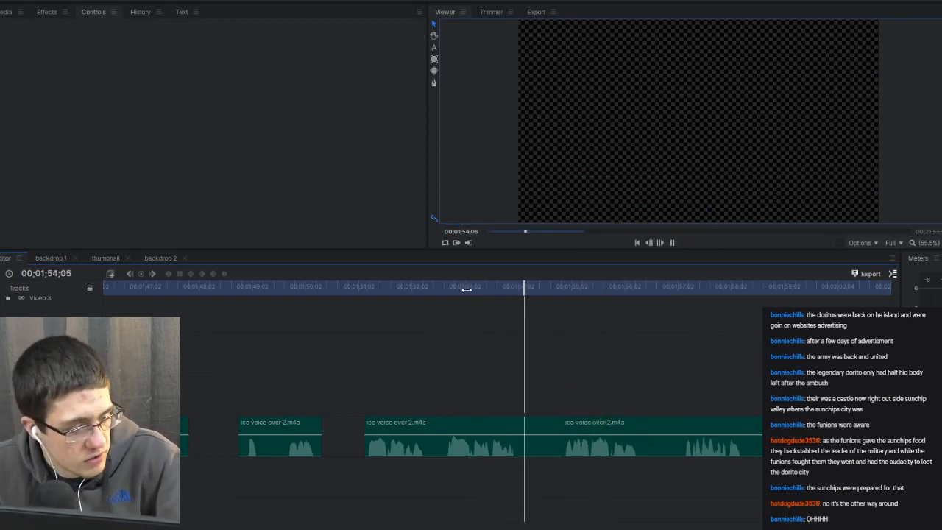
{"action": "key", "text": "space"}
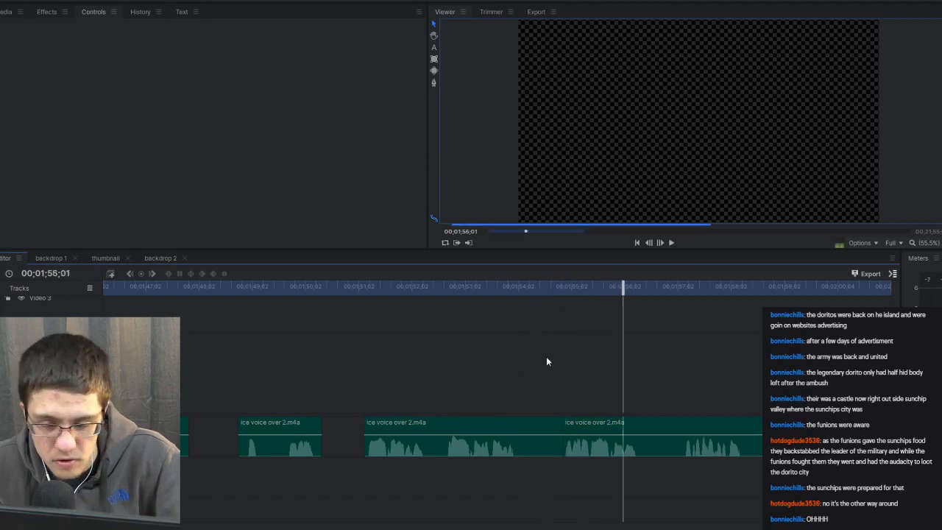
{"action": "left_click", "coordinate": [544, 425]}
{"action": "key", "text": "Delete"}
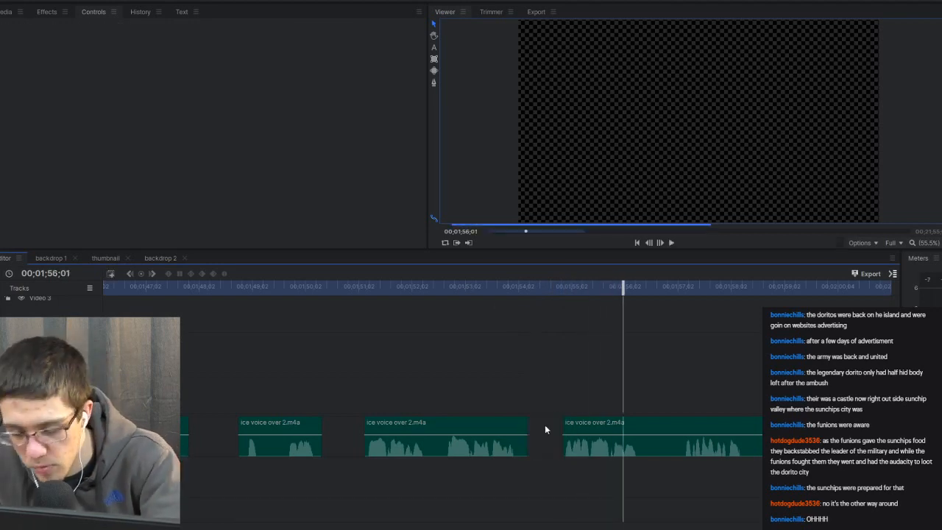
Play the voice over from about 1:54;22 and ripple-delete the short silence between about 1:56;26 and 1:57;02.
{"action": "left_click", "coordinate": [554, 289]}
{"action": "key", "text": "space"}
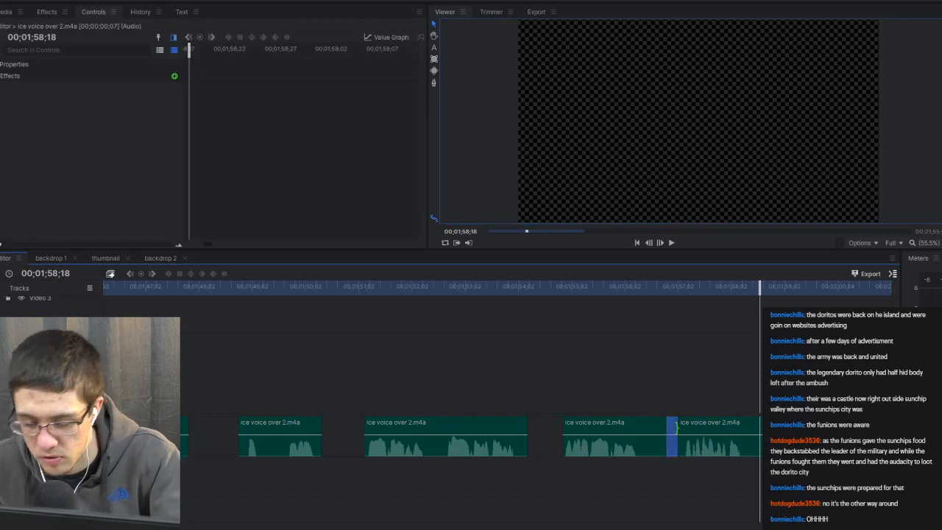
{"action": "right_click", "coordinate": [673, 430]}
{"action": "left_click", "coordinate": [690, 388]}
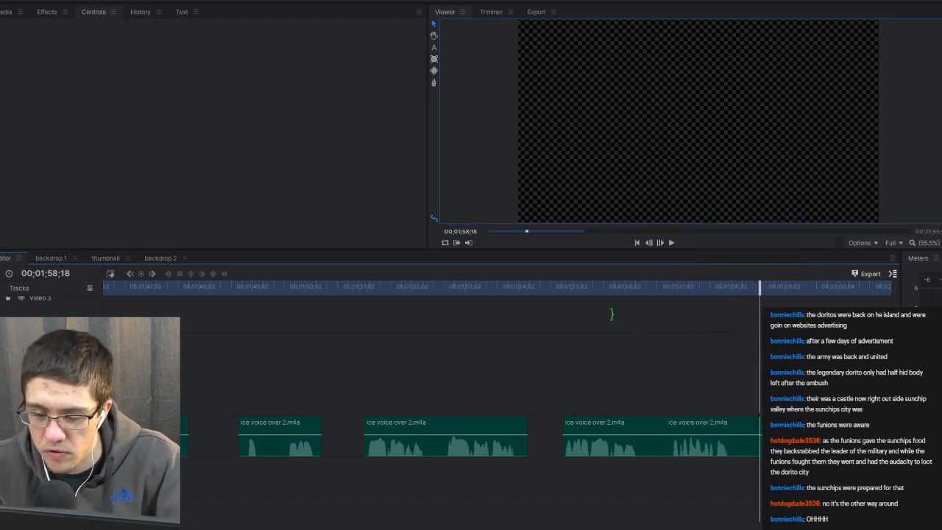
Play the voice over from about 1:55;10, cut out the section between about 1:58;06 and 2:05;00, and close the gap.
{"action": "left_click", "coordinate": [586, 289]}
{"action": "key", "text": "space"}
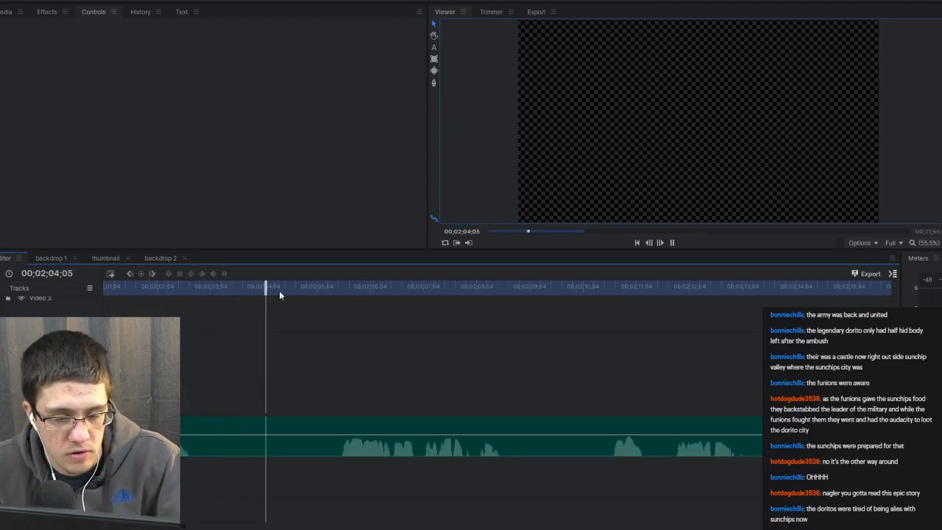
{"action": "key", "text": "space"}
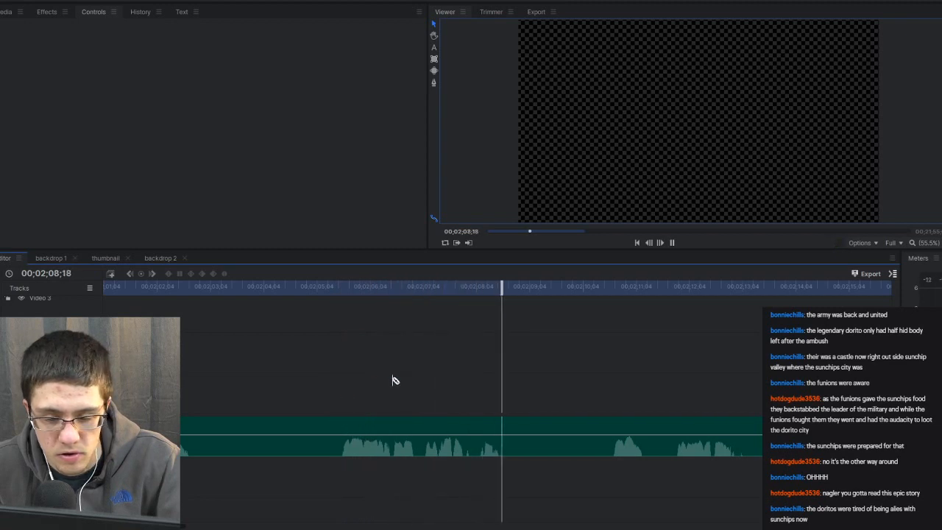
{"action": "key", "text": "space"}
{"action": "left_click_drag", "start_coordinate": [516, 287], "coordinate": [506, 290]}
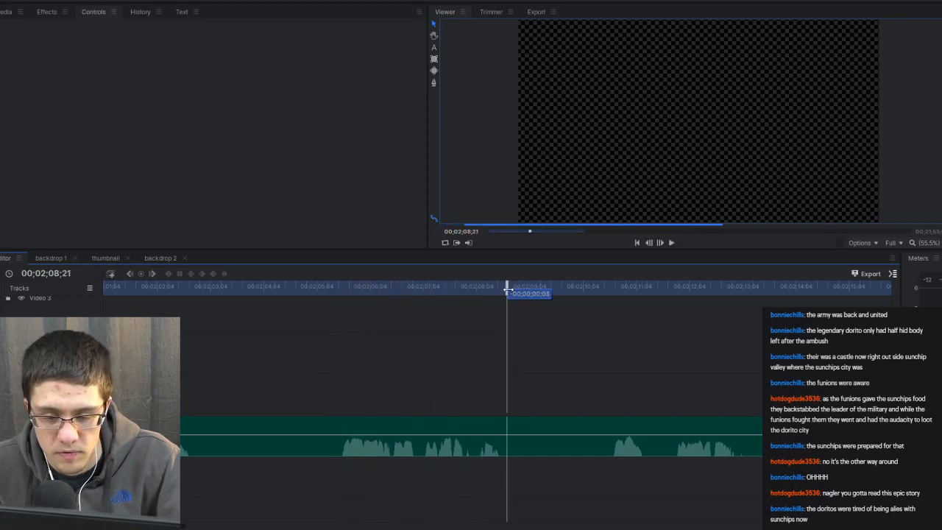
{"action": "scroll", "coordinate": [456, 407], "scroll_direction": "left", "scroll_amount": 5}
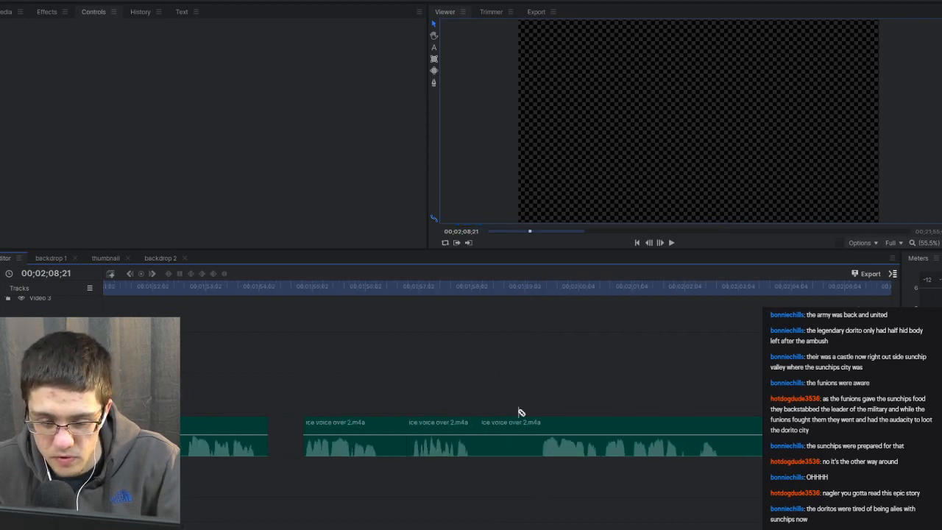
{"action": "scroll", "coordinate": [489, 412], "scroll_direction": "right", "scroll_amount": 5}
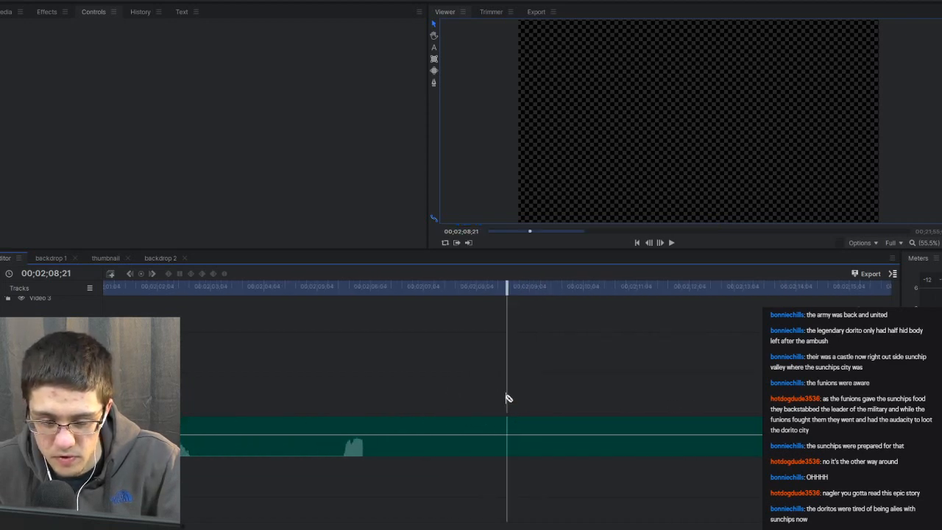
{"action": "left_click", "coordinate": [311, 427]}
{"action": "left_click", "coordinate": [281, 427]}
{"action": "scroll", "coordinate": [414, 410], "scroll_direction": "left", "scroll_amount": 5}
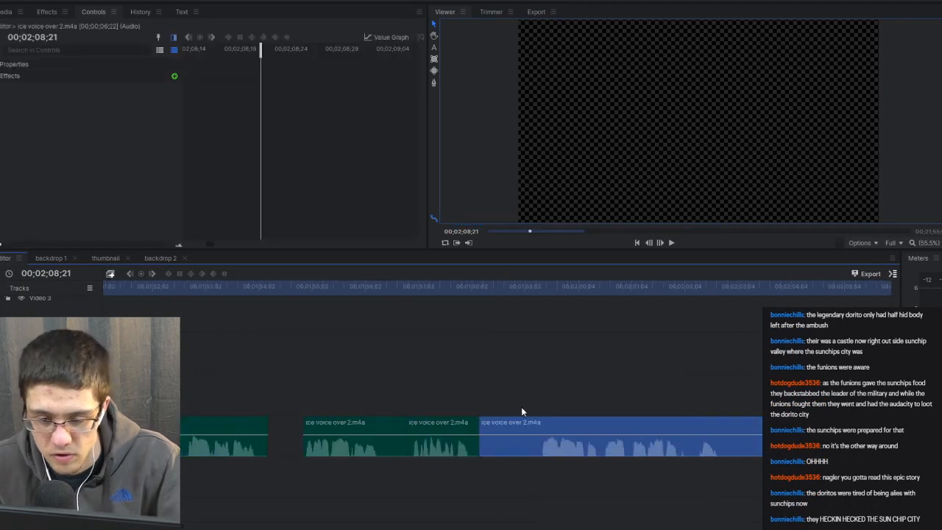
{"action": "key", "text": "Delete"}
{"action": "right_click", "coordinate": [501, 420]}
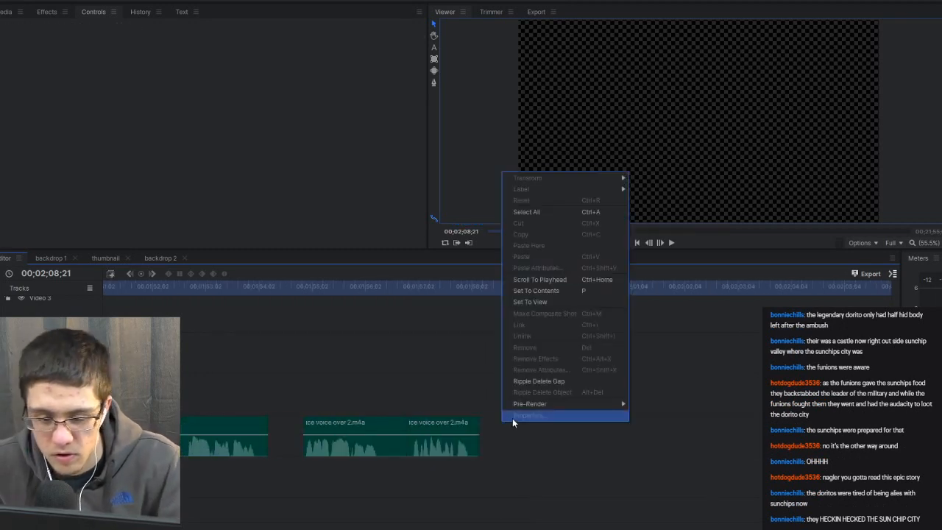
{"action": "left_click", "coordinate": [528, 380]}
Play the voice over from about 1:57;13, cut out the silence from about 2:02;11 up to the next speech, and close the gap.
{"action": "left_click", "coordinate": [438, 287]}
{"action": "key", "text": "space"}
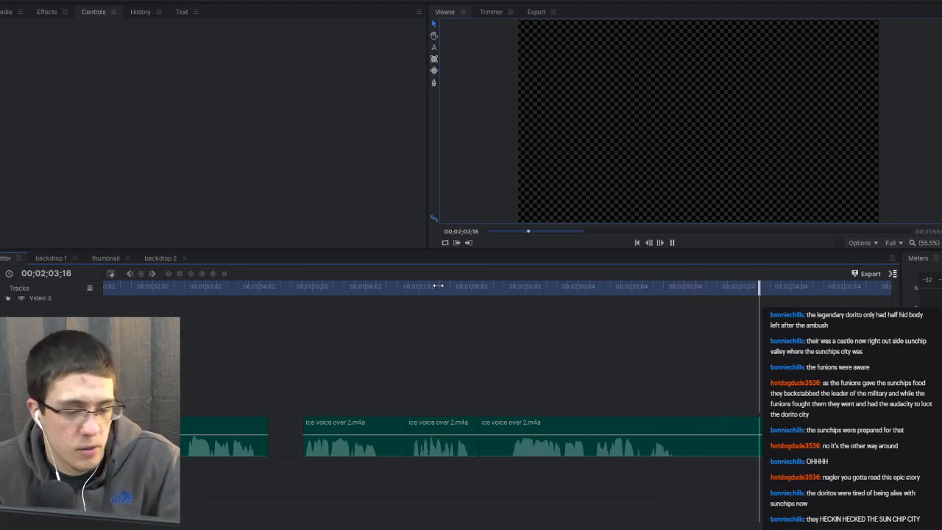
{"action": "key", "text": "space"}
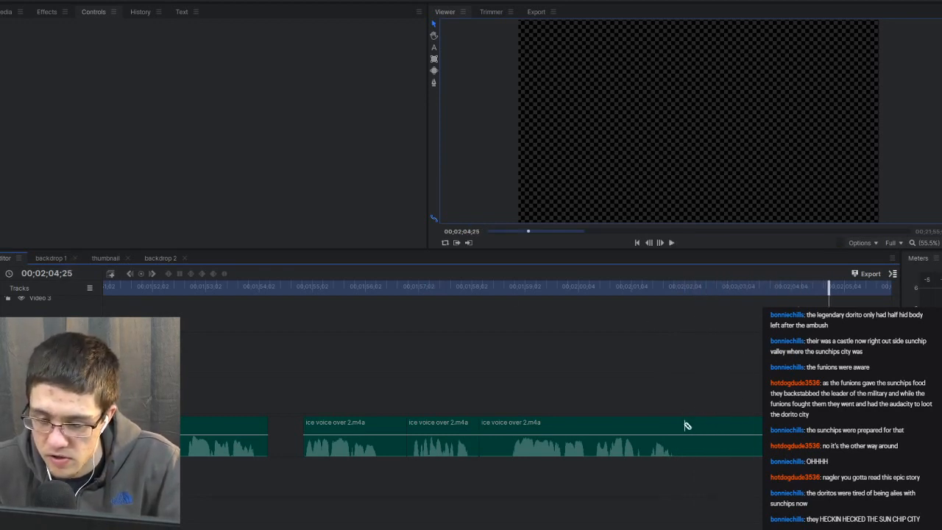
{"action": "left_click", "coordinate": [696, 426]}
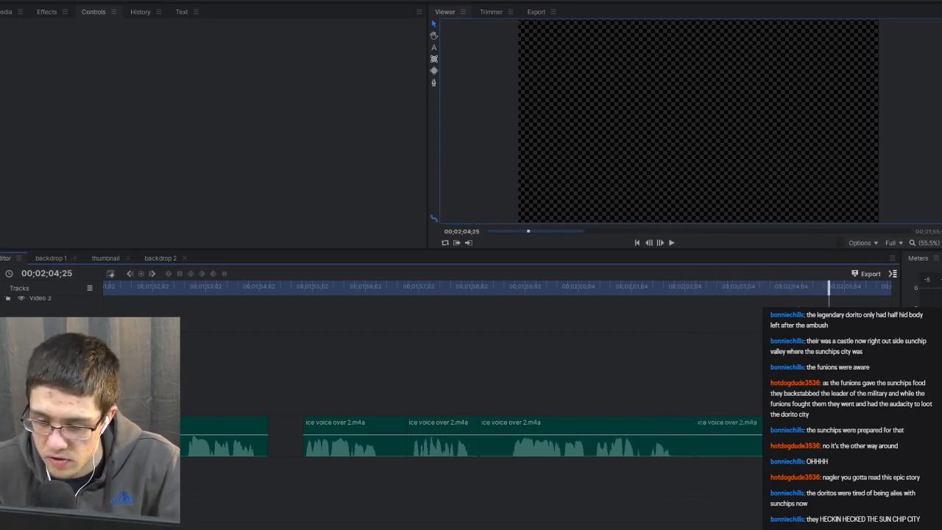
{"action": "left_click", "coordinate": [750, 420]}
{"action": "key", "text": "Delete"}
{"action": "right_click", "coordinate": [749, 420]}
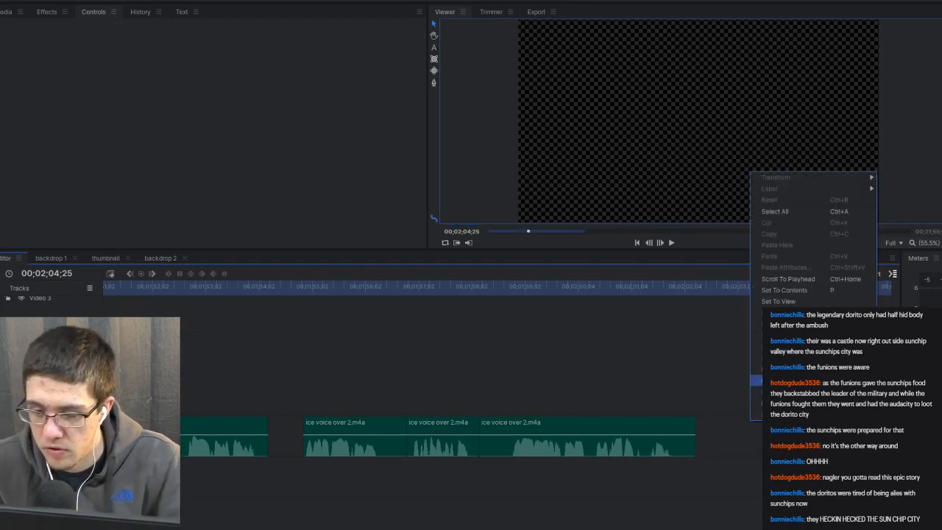
{"action": "left_click", "coordinate": [646, 315]}
{"action": "key", "text": "ctrl+z"}
Replay the voice over from about 2:00;02, 1:58;10 and 1:56;24 to check how the latest cuts sound.
{"action": "left_click", "coordinate": [576, 288]}
{"action": "key", "text": "space"}
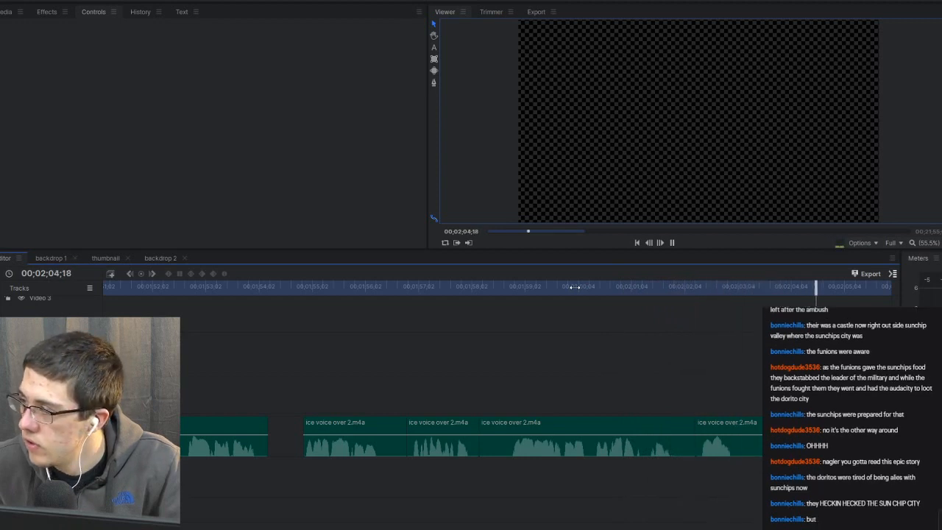
{"action": "key", "text": "space"}
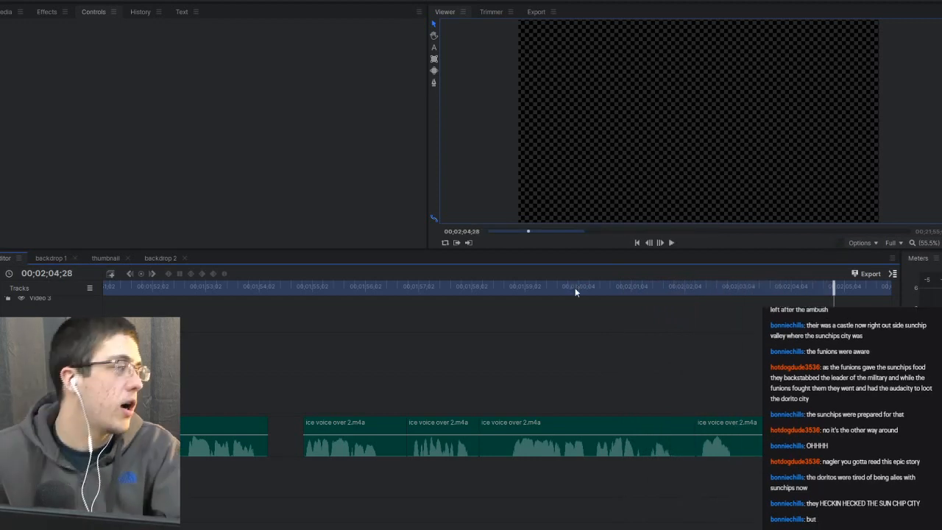
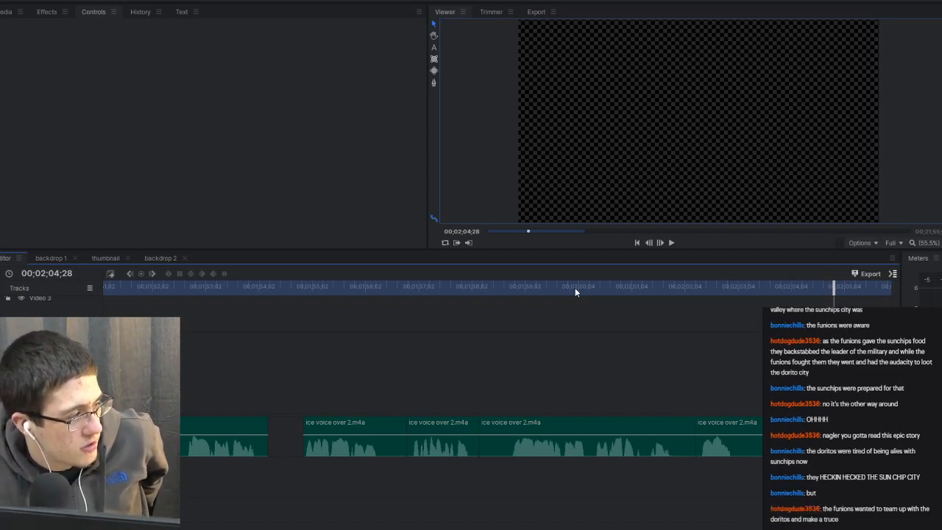
{"action": "left_click", "coordinate": [486, 285]}
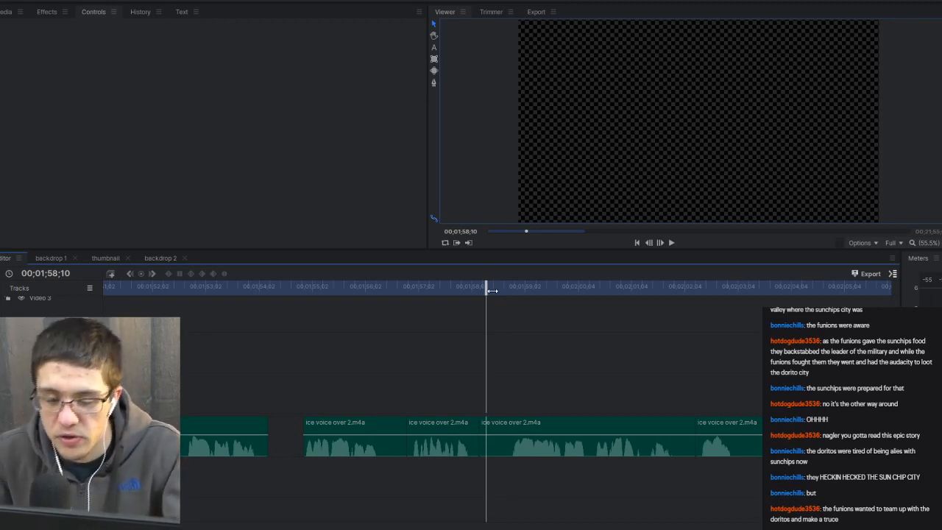
{"action": "key", "text": "space"}
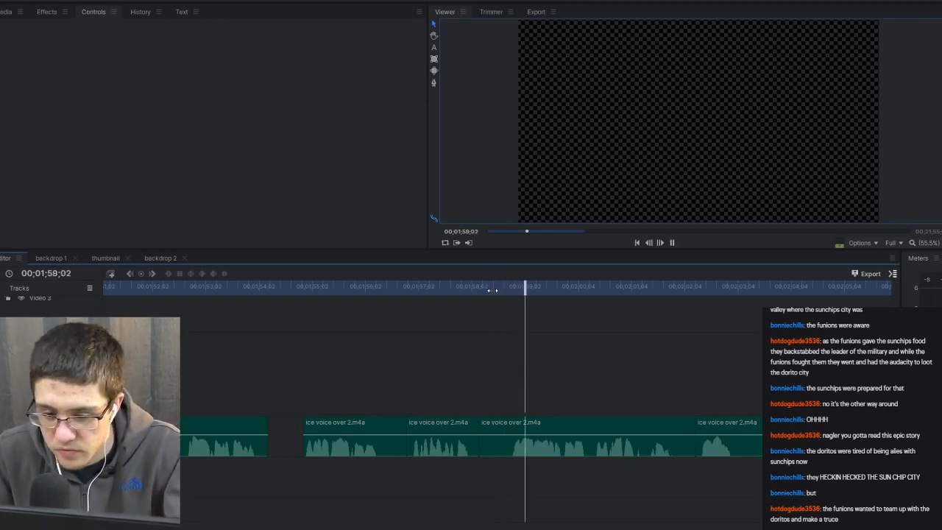
{"action": "left_click", "coordinate": [404, 285]}
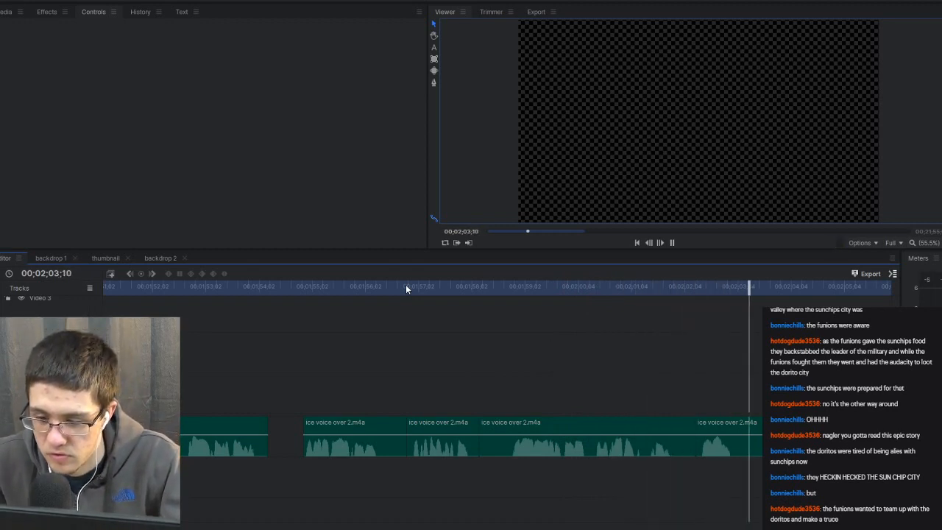
{"action": "key", "text": "space"}
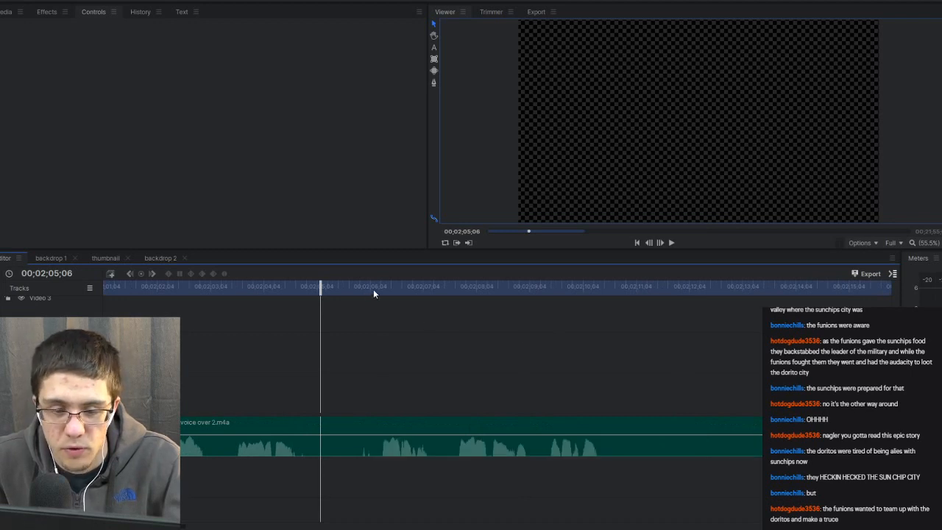
Play the voice over from about 2:03;26, cut out the short noise between about 2:05;24 and 2:06;08, and close the gap.
{"action": "left_click", "coordinate": [375, 287]}
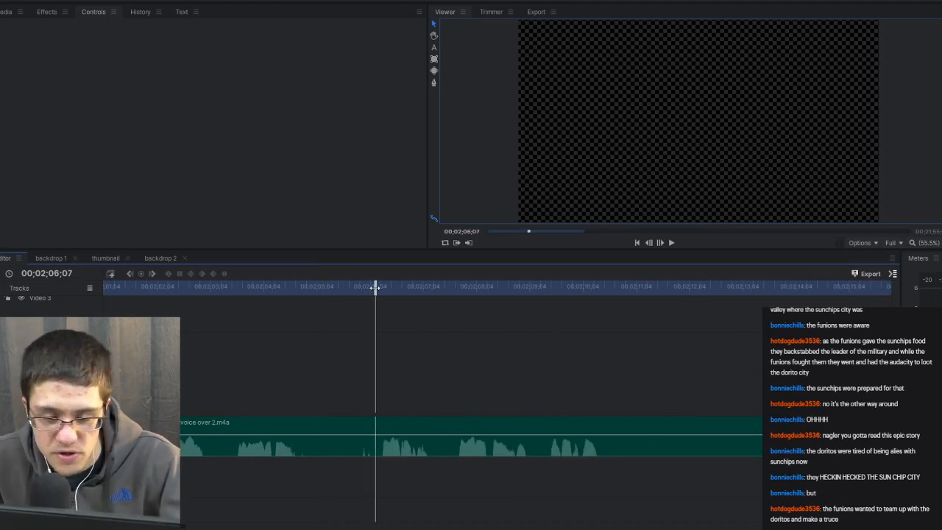
{"action": "key", "text": "space"}
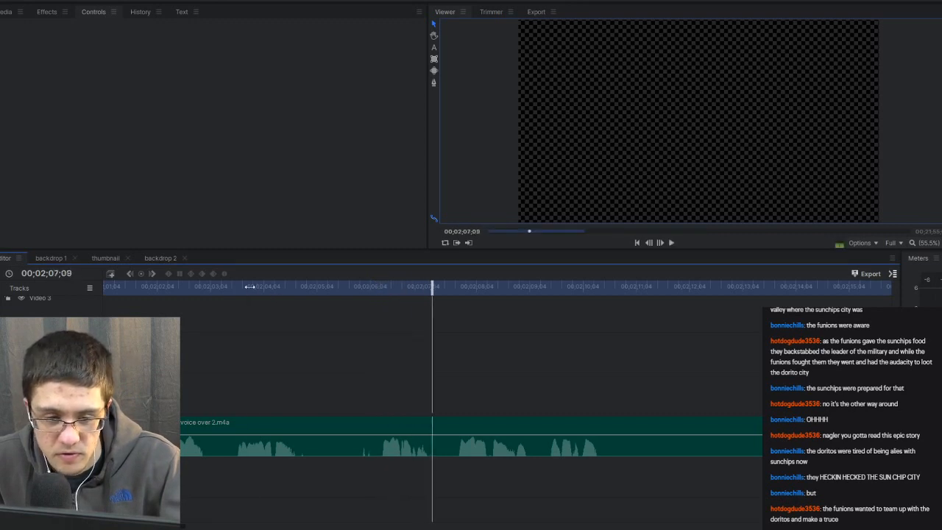
{"action": "left_click", "coordinate": [249, 288]}
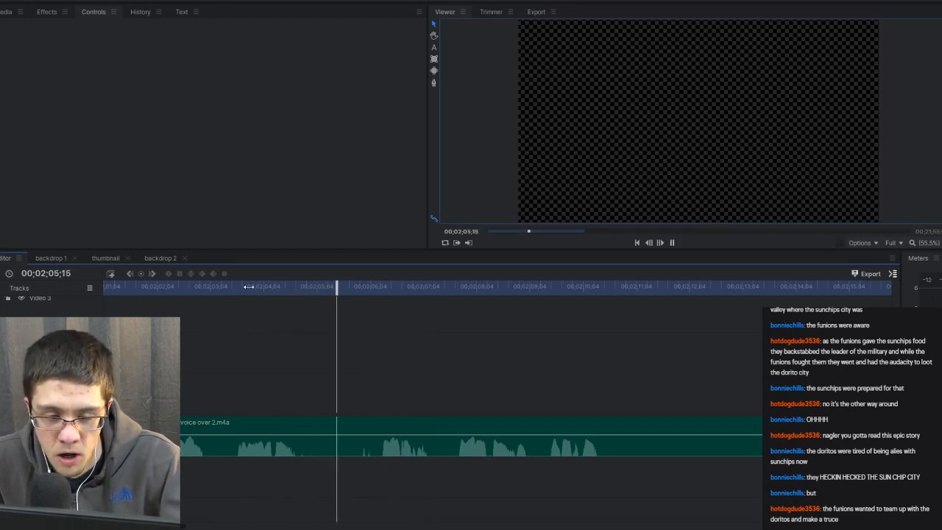
{"action": "key", "text": "space"}
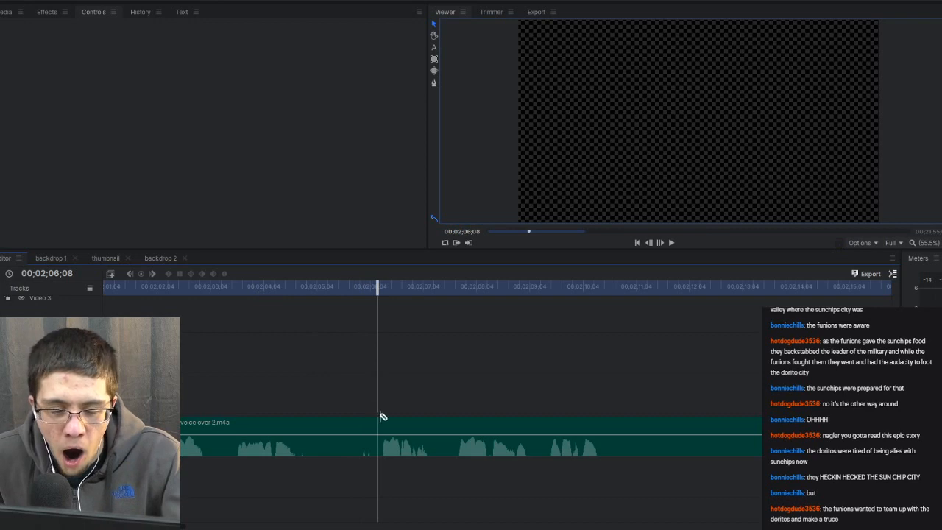
{"action": "left_click", "coordinate": [377, 417]}
{"action": "left_click", "coordinate": [353, 420]}
{"action": "key", "text": "v"}
{"action": "left_click", "coordinate": [361, 424]}
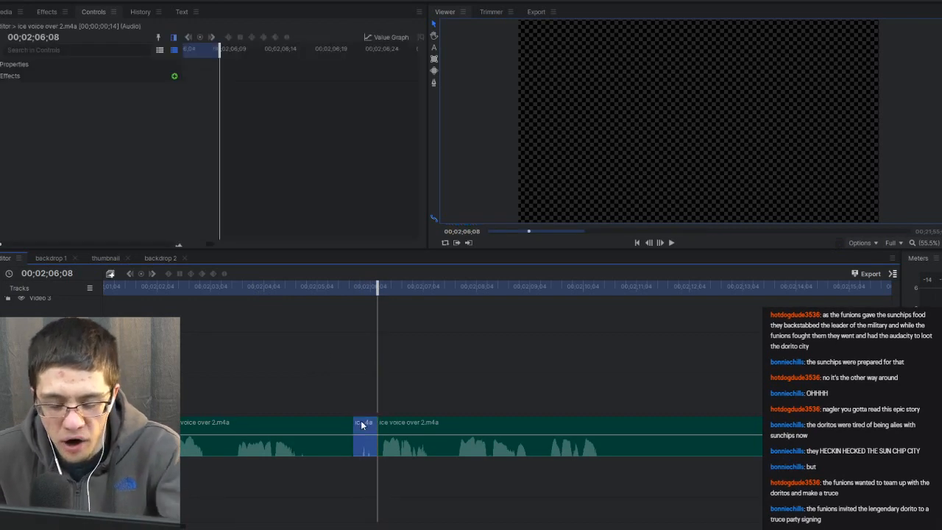
{"action": "key", "text": "Delete"}
{"action": "right_click", "coordinate": [361, 420]}
{"action": "left_click", "coordinate": [375, 384]}
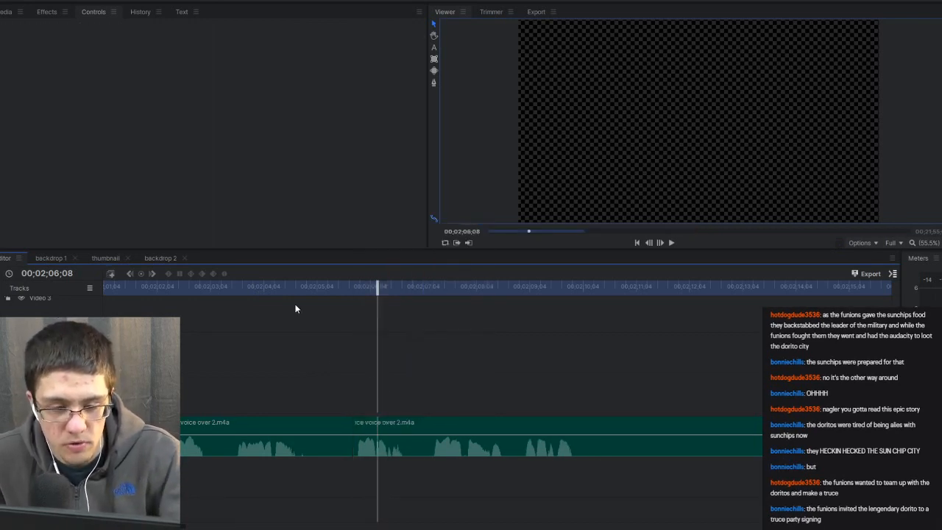
Play the voice over from about 2:02;10, cut out the section between about 2:05;24 and 2:13;11, and close the gap.
{"action": "left_click", "coordinate": [256, 288]}
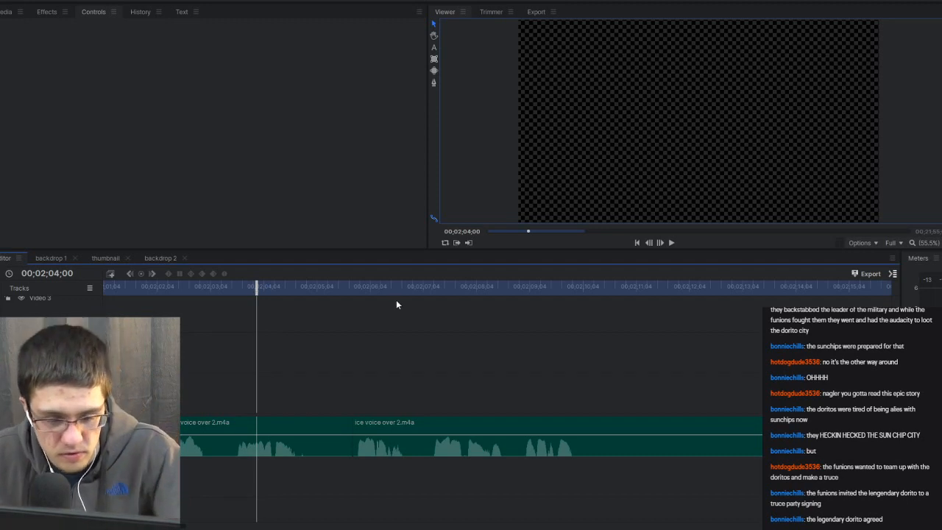
{"action": "left_click", "coordinate": [168, 288]}
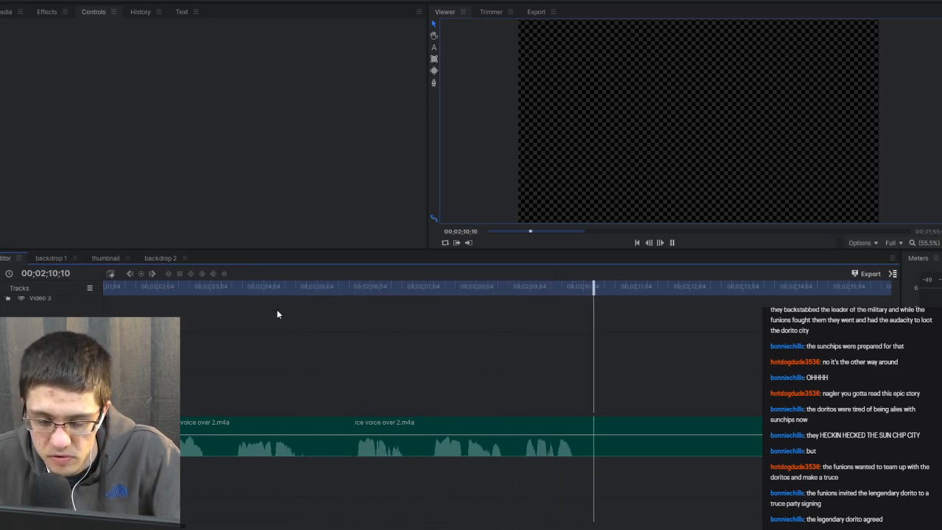
{"action": "left_click", "coordinate": [739, 286]}
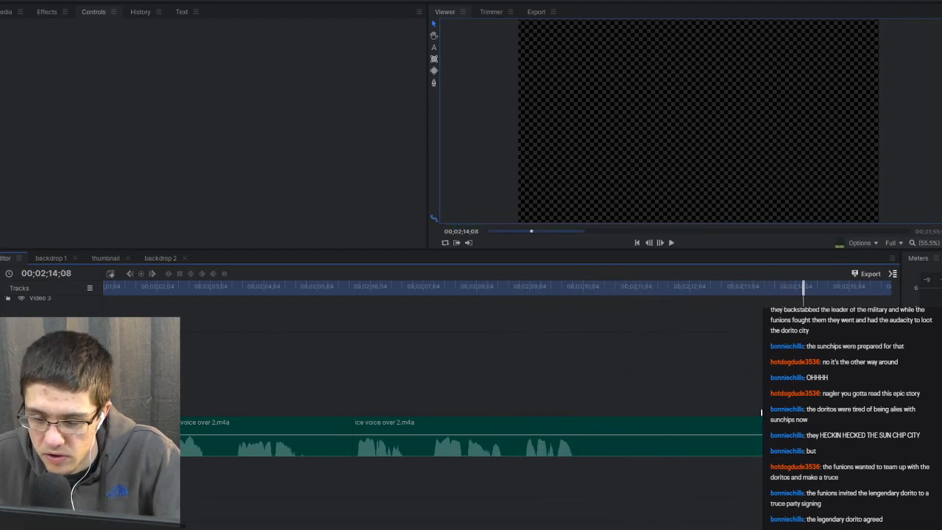
{"action": "left_click", "coordinate": [724, 425]}
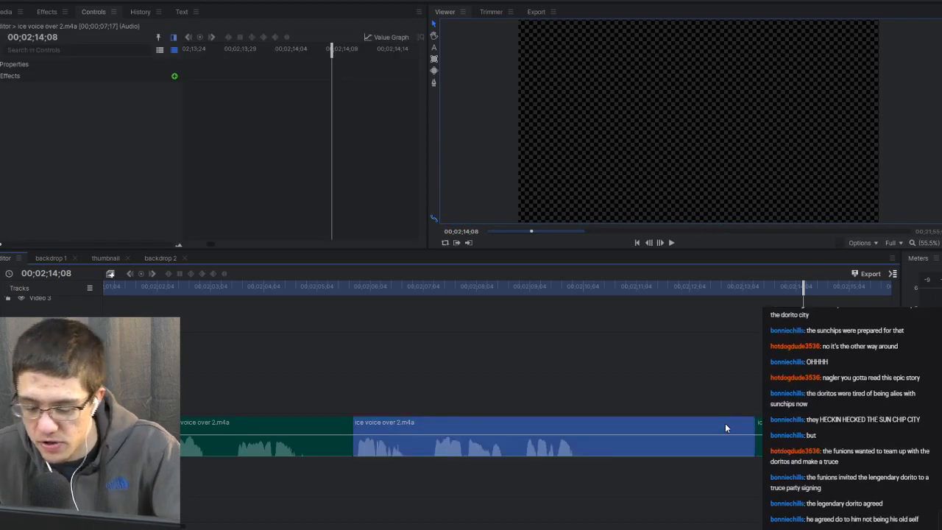
{"action": "key", "text": "Delete"}
{"action": "right_click", "coordinate": [527, 429]}
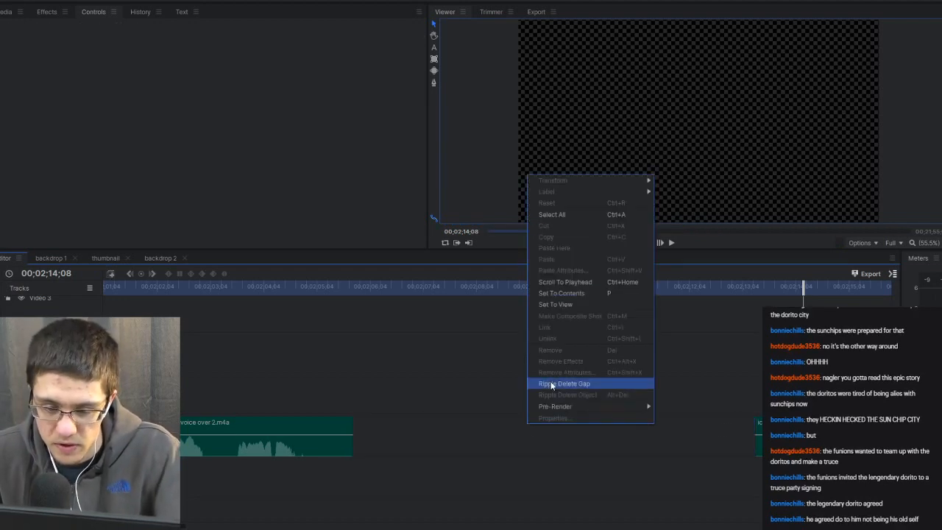
{"action": "left_click", "coordinate": [581, 383]}
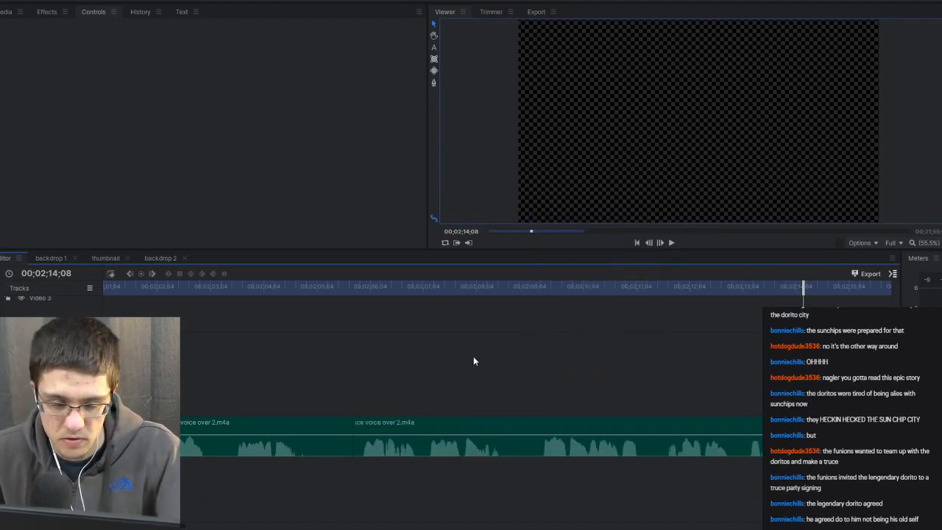
Play the voice over from about 2:04;09 and delete the section between about 2:05;04 and 2:05;24, leaving an empty gap.
{"action": "left_click", "coordinate": [273, 287]}
{"action": "key", "text": "space"}
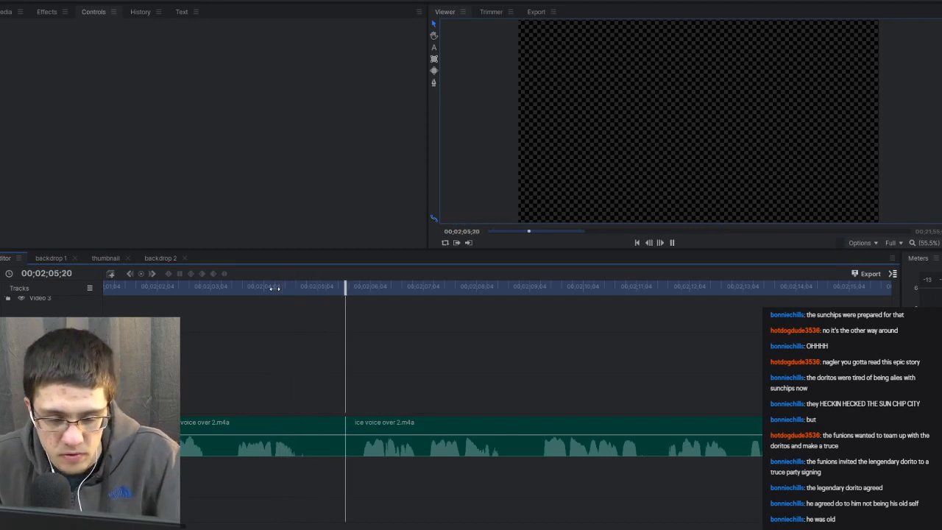
{"action": "key", "text": "space"}
{"action": "left_click", "coordinate": [319, 425]}
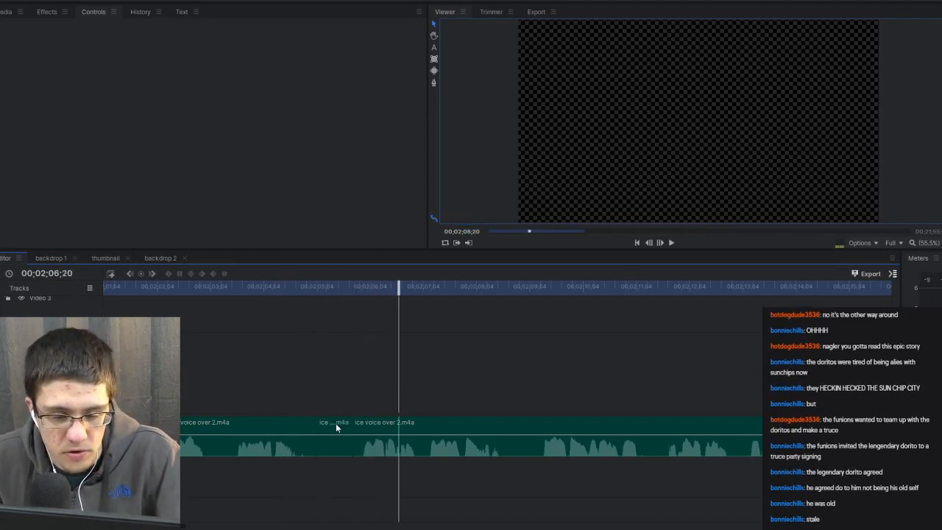
{"action": "key", "text": "v"}
{"action": "left_click", "coordinate": [336, 423]}
{"action": "key", "text": "Delete"}
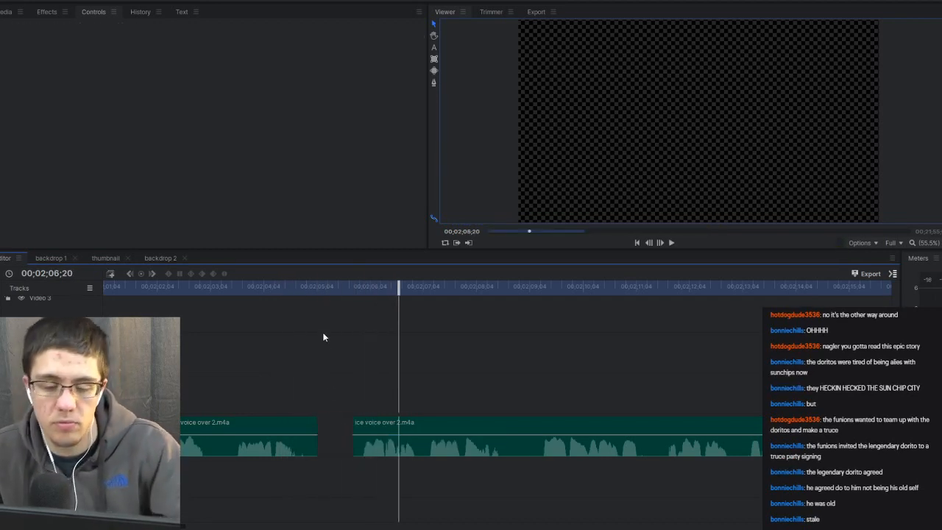
Play the voice over from about 2:04;26, cut out the section between about 2:07;03 and 2:09;09, and close the gap.
{"action": "left_click", "coordinate": [304, 287]}
{"action": "key", "text": "space"}
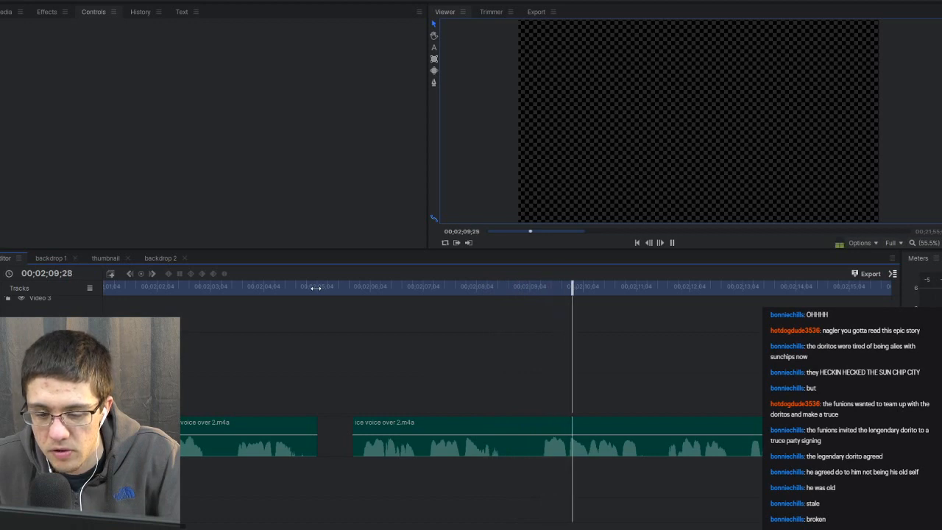
{"action": "key", "text": "space"}
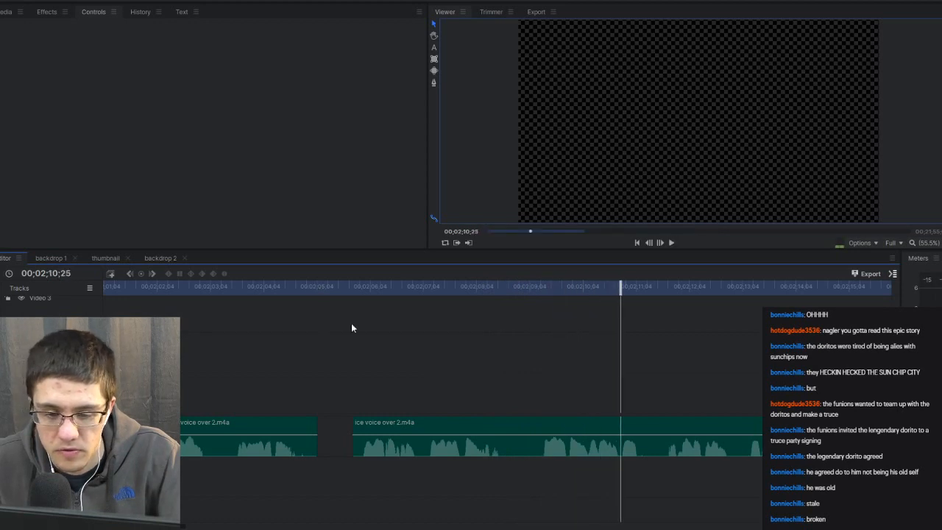
{"action": "left_click", "coordinate": [412, 290]}
{"action": "key", "text": "space"}
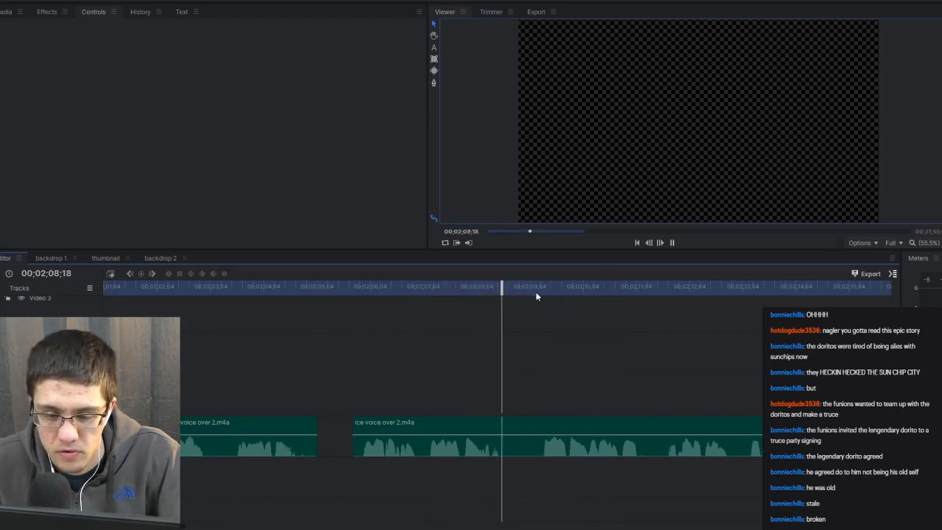
{"action": "key", "text": "space"}
{"action": "left_click", "coordinate": [422, 288]}
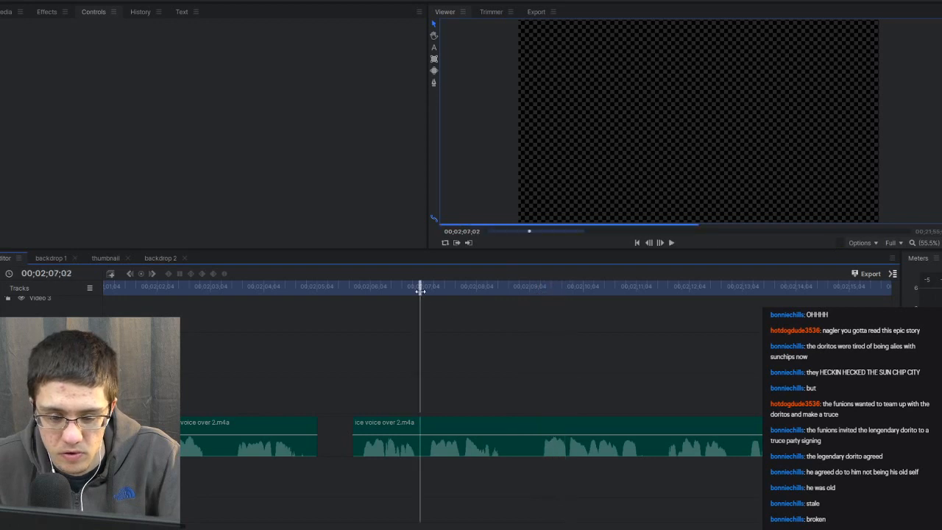
{"action": "left_click", "coordinate": [422, 420]}
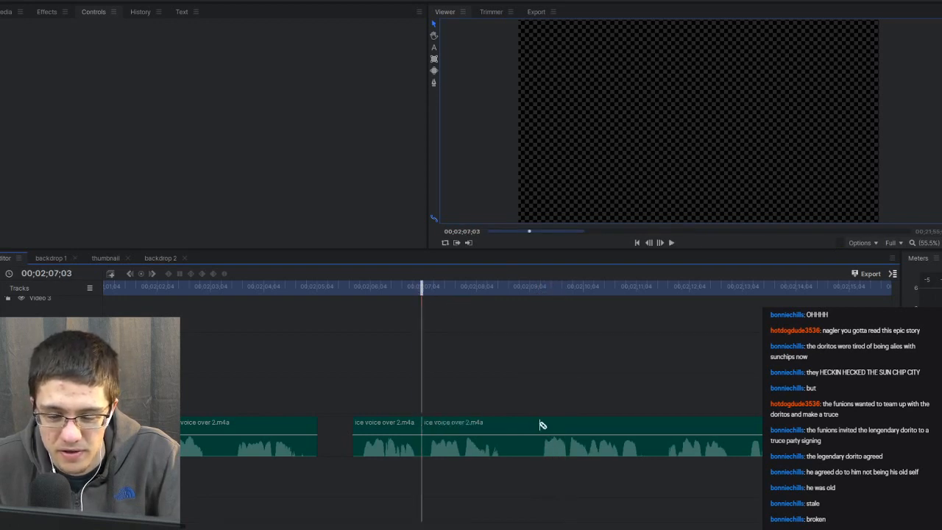
{"action": "left_click", "coordinate": [539, 422]}
{"action": "left_click", "coordinate": [524, 424]}
{"action": "key", "text": "Delete"}
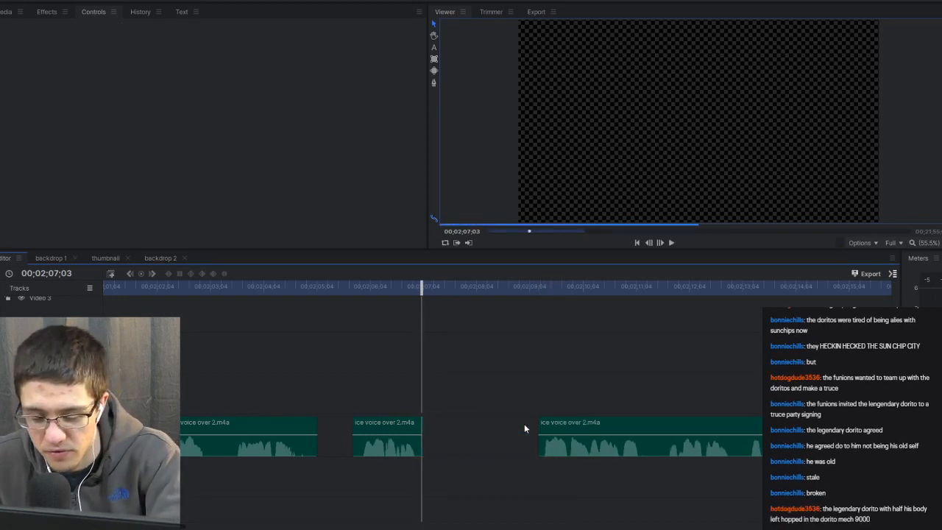
{"action": "right_click", "coordinate": [515, 423]}
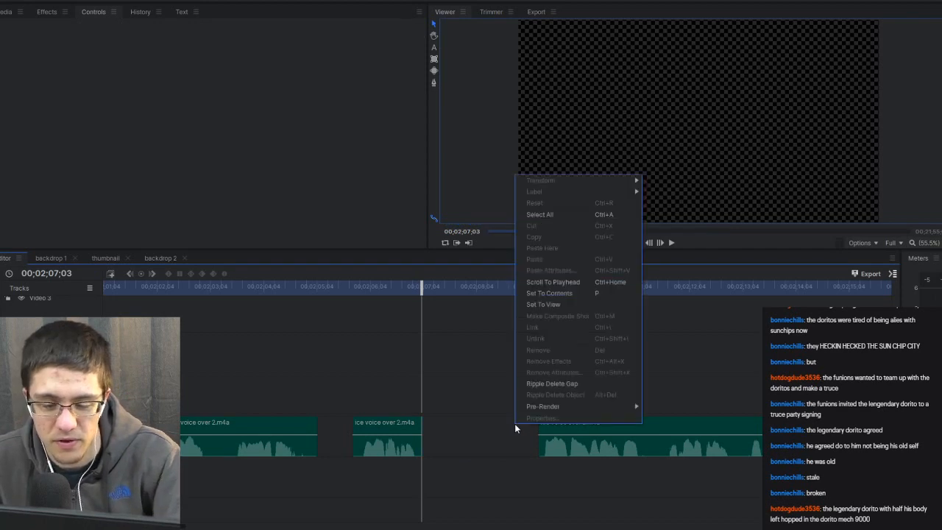
{"action": "left_click", "coordinate": [548, 383]}
Play the voice over from about 2:05;12, cut out the section starting at about 2:12;23, and close the gap.
{"action": "left_click", "coordinate": [331, 286]}
{"action": "key", "text": "space"}
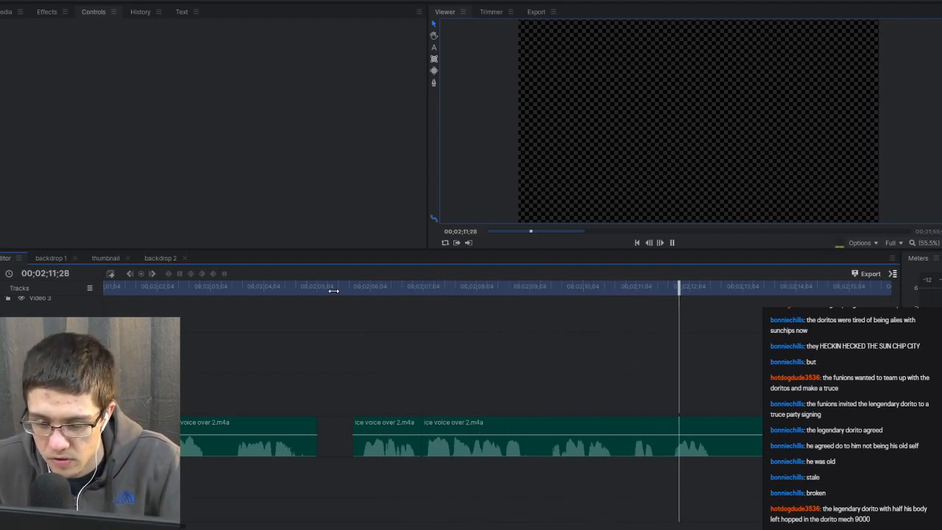
{"action": "key", "text": "space"}
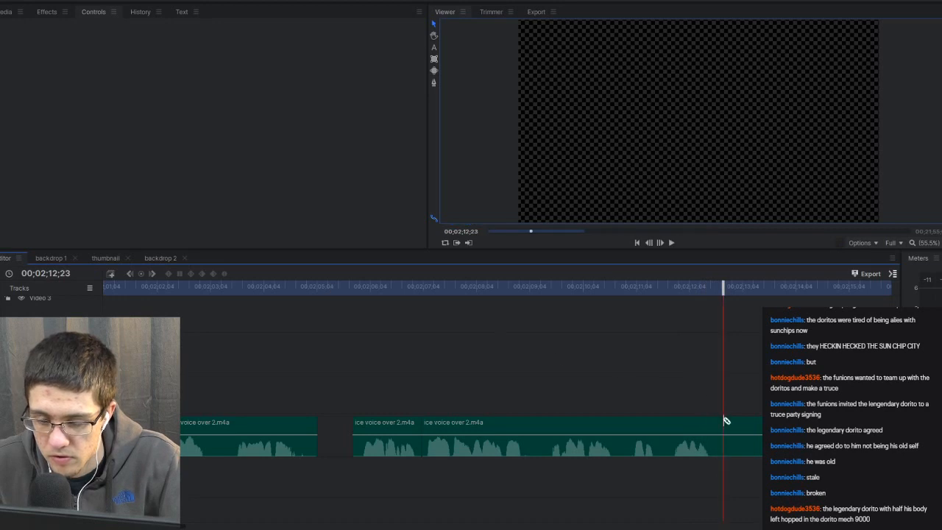
{"action": "left_click", "coordinate": [726, 420]}
{"action": "left_click", "coordinate": [811, 290]}
{"action": "key", "text": "space"}
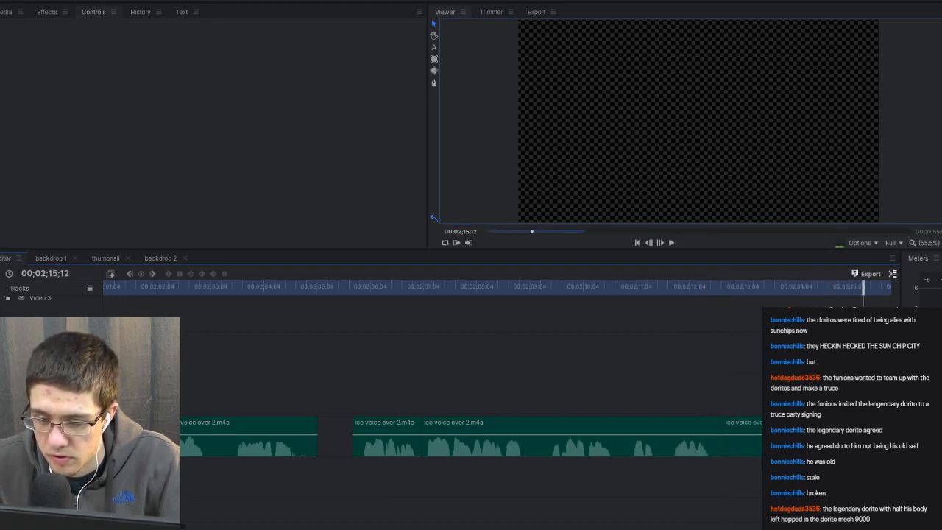
{"action": "left_click", "coordinate": [742, 435]}
{"action": "key", "text": "Delete"}
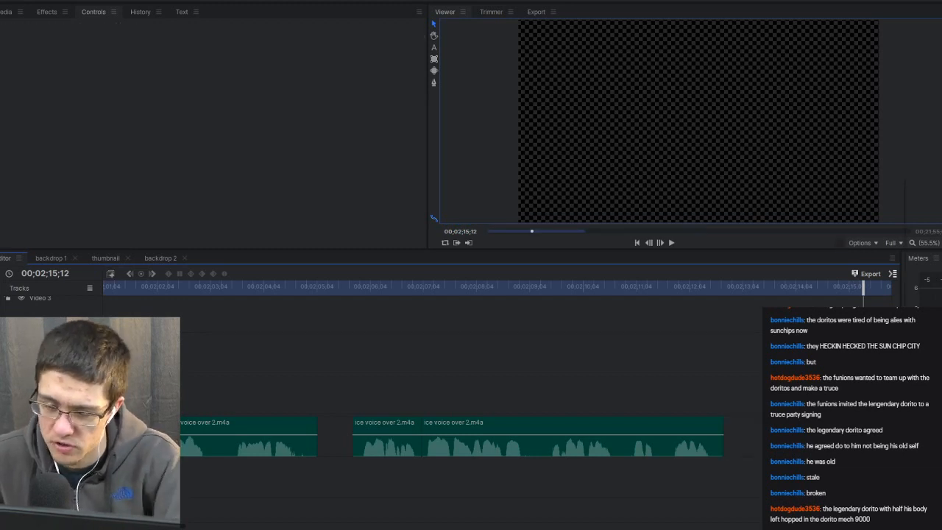
{"action": "right_click", "coordinate": [777, 436]}
{"action": "left_click", "coordinate": [751, 352]}
{"action": "key", "text": "ctrl+z"}
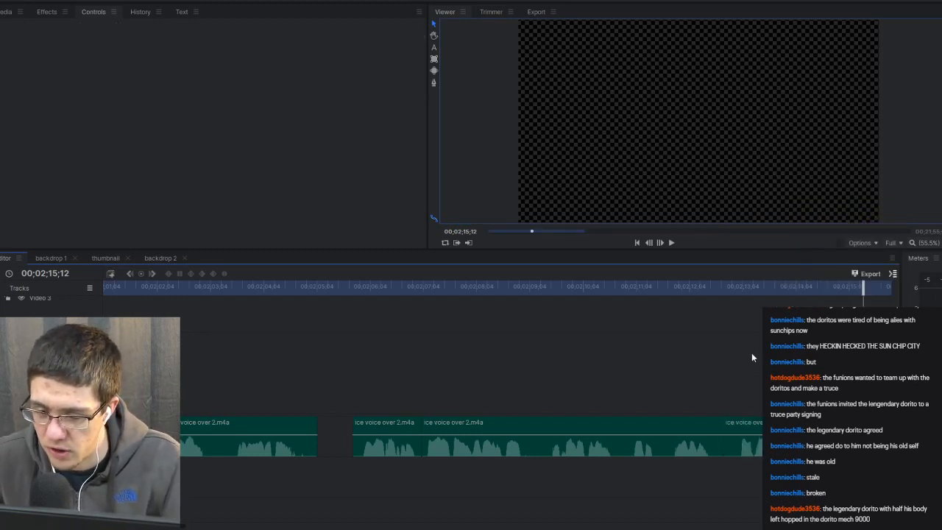
Play the voice over from about 2:11;24, cut out the short section between about 2:15;28 and 2:16;09, and close the gap.
{"action": "left_click", "coordinate": [673, 287]}
{"action": "key", "text": "space"}
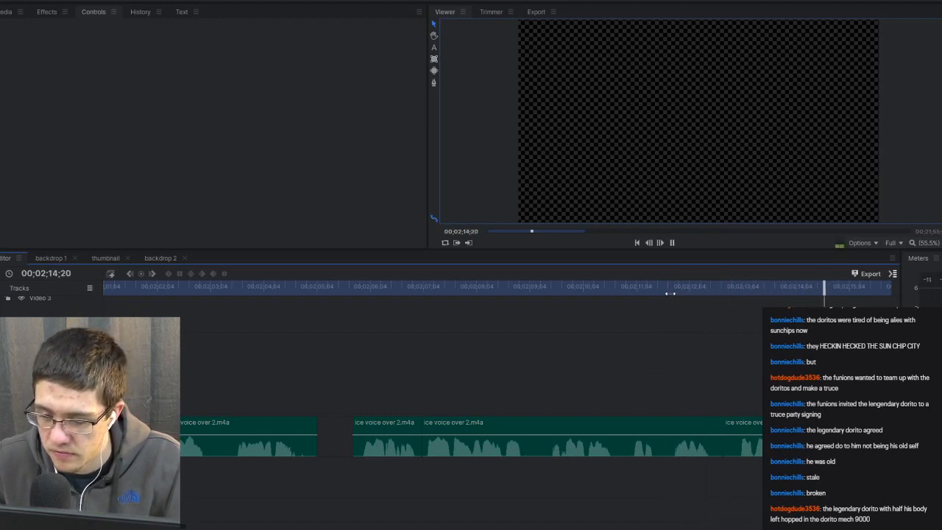
{"action": "scroll", "coordinate": [582, 320], "scroll_direction": "right", "scroll_amount": 5}
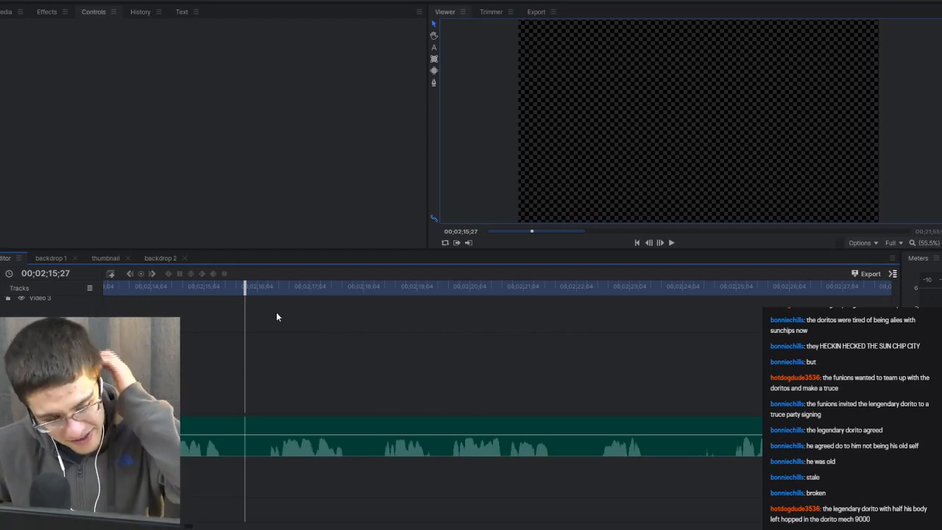
{"action": "key", "text": "space"}
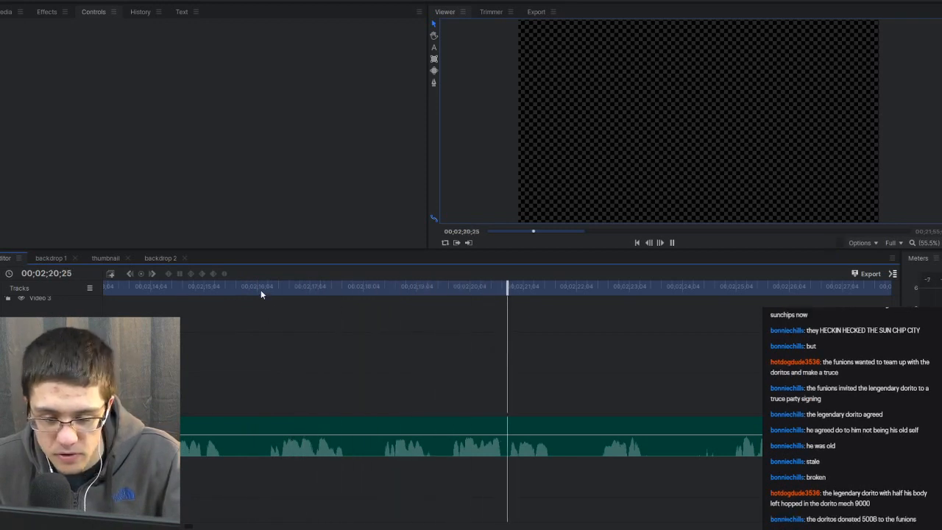
{"action": "key", "text": "space"}
{"action": "left_click", "coordinate": [190, 287]}
{"action": "key", "text": "space"}
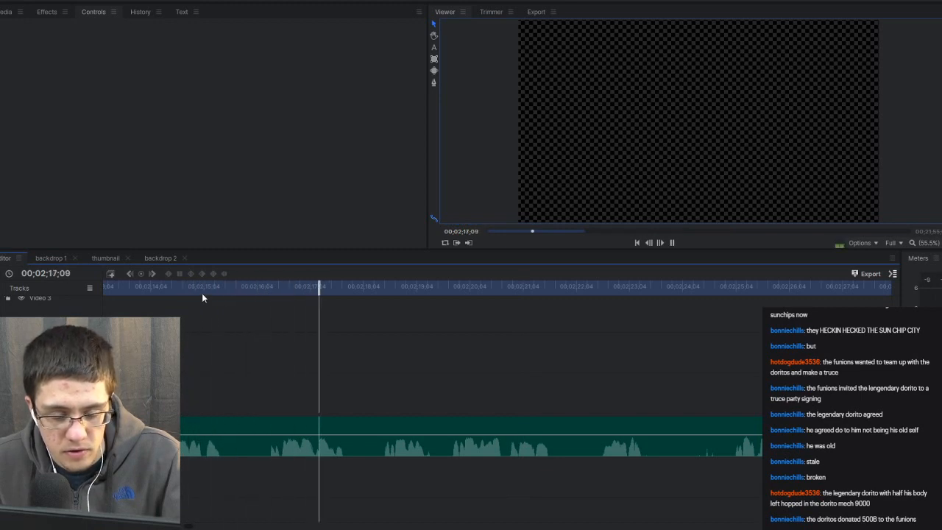
{"action": "key", "text": "space"}
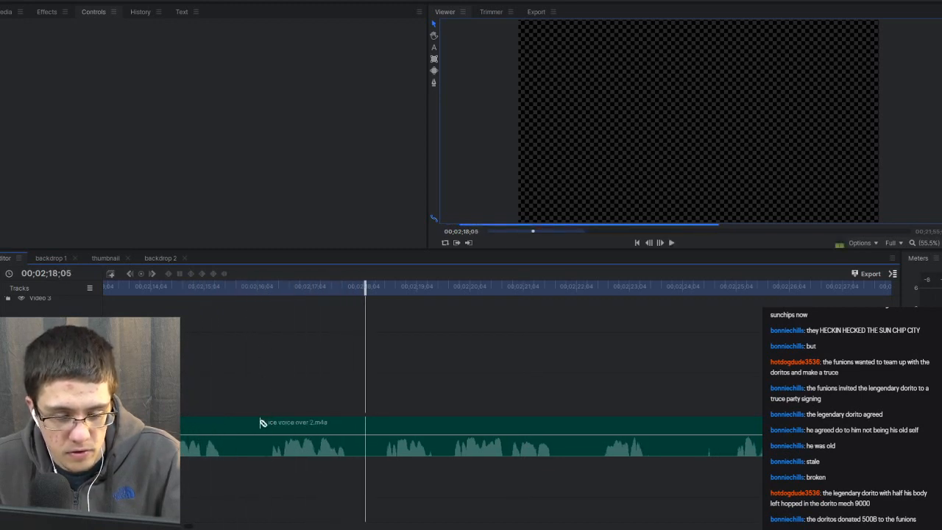
{"action": "left_click", "coordinate": [255, 424]}
{"action": "right_click", "coordinate": [256, 425]}
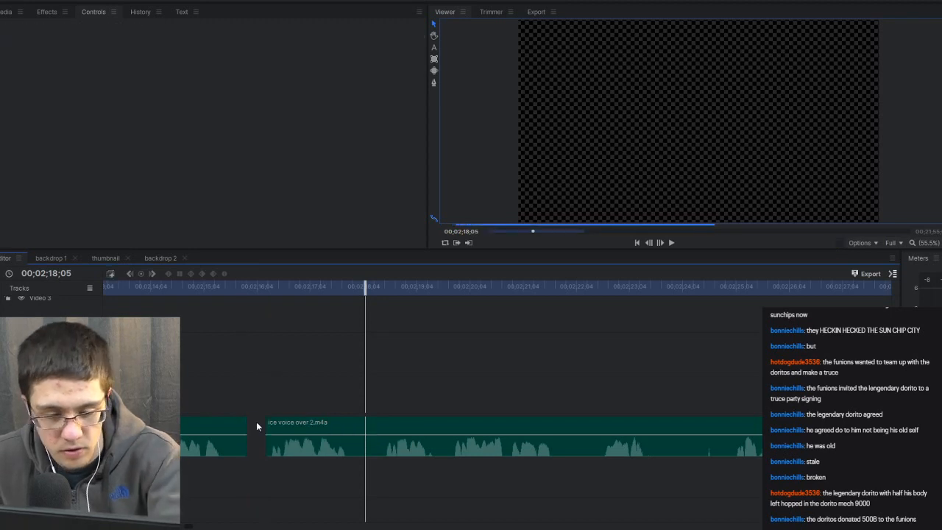
{"action": "left_click", "coordinate": [284, 381]}
Play the voice over from about 2:14;08, cut out the section between about 2:17;24 and 2:19;08, and close the gap.
{"action": "left_click", "coordinate": [159, 286]}
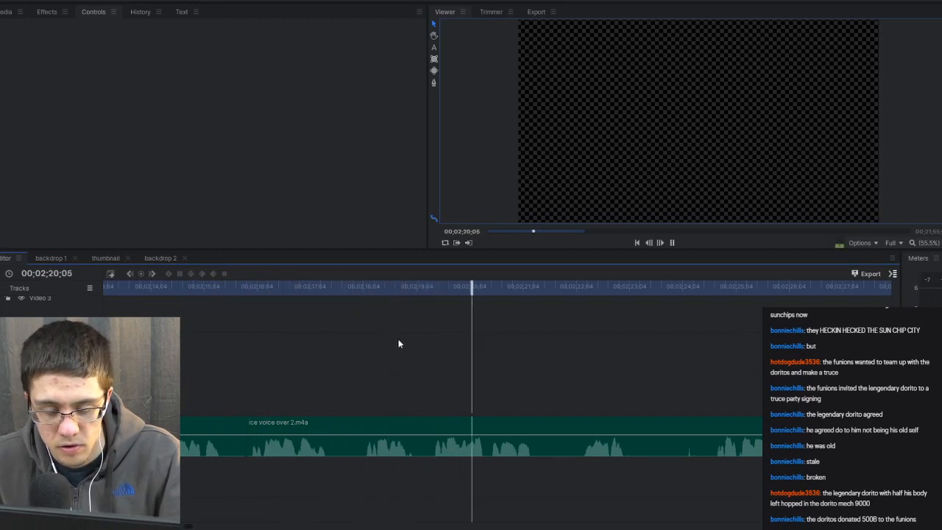
{"action": "key", "text": "space"}
{"action": "left_click", "coordinate": [358, 290]}
{"action": "key", "text": "space"}
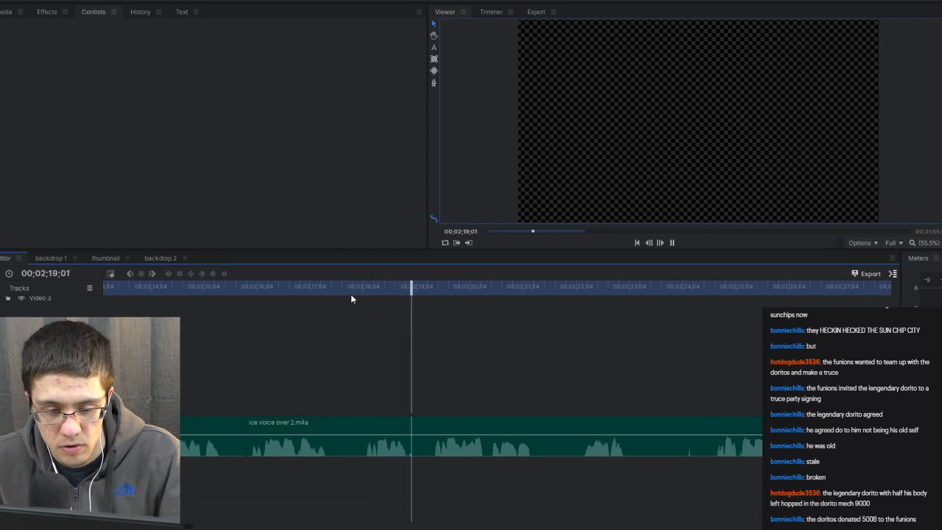
{"action": "left_click", "coordinate": [345, 294]}
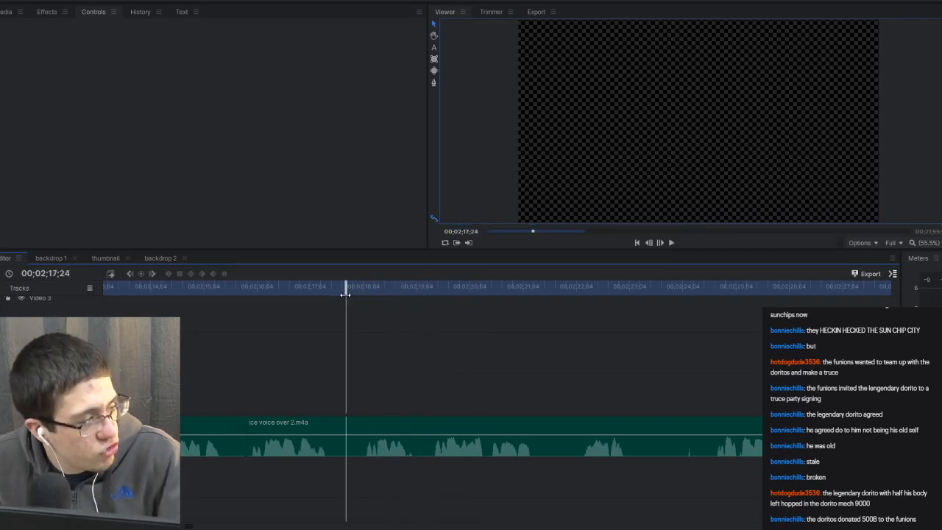
{"action": "left_click", "coordinate": [349, 425]}
{"action": "key", "text": "space"}
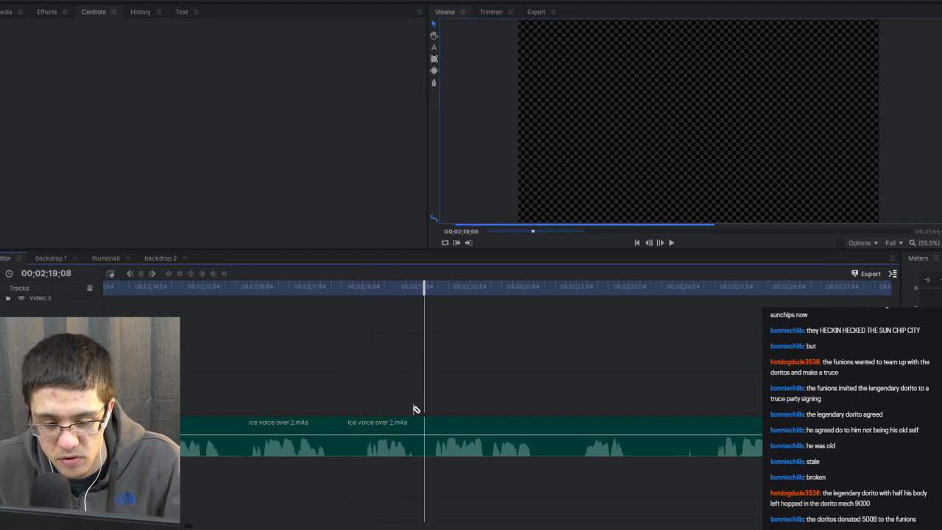
{"action": "left_click", "coordinate": [425, 421]}
{"action": "left_click", "coordinate": [410, 426]}
{"action": "key", "text": "Delete"}
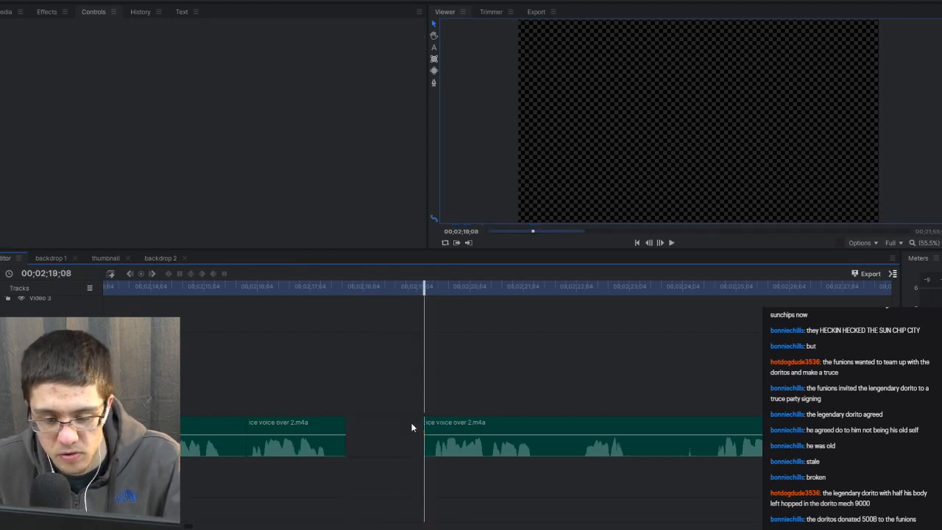
{"action": "right_click", "coordinate": [412, 427]}
{"action": "left_click", "coordinate": [424, 383]}
Play the voice over from about 2:16;22, cut out the section between about 2:20;04 and 2:23;03, and close the gap.
{"action": "left_click", "coordinate": [290, 286]}
{"action": "key", "text": "space"}
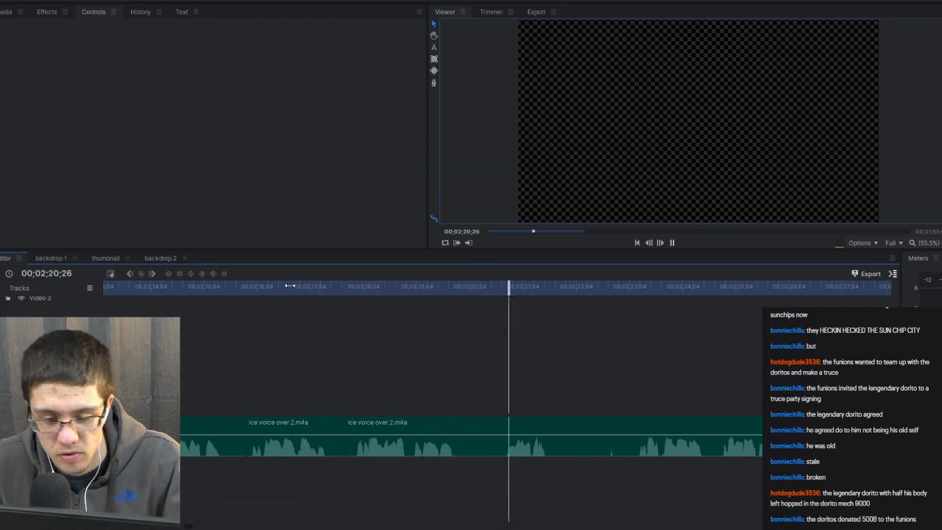
{"action": "key", "text": "space"}
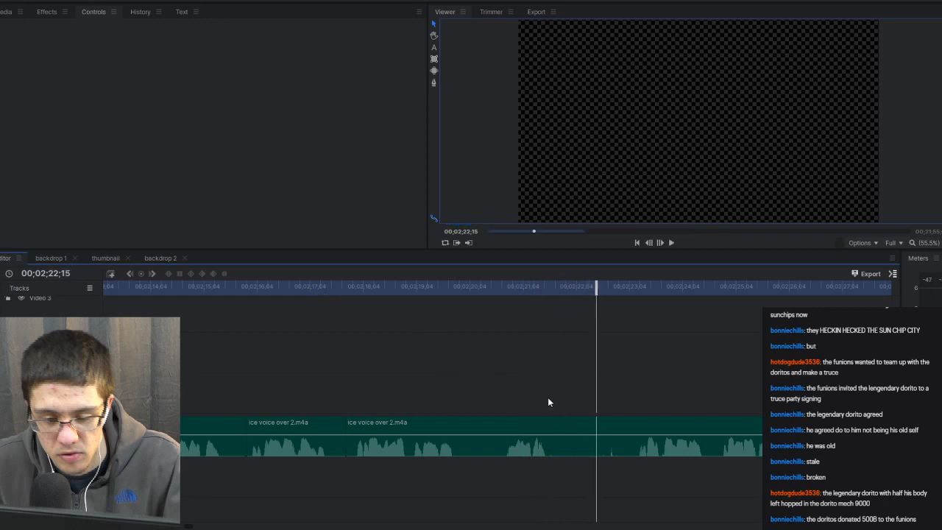
{"action": "left_click", "coordinate": [472, 427]}
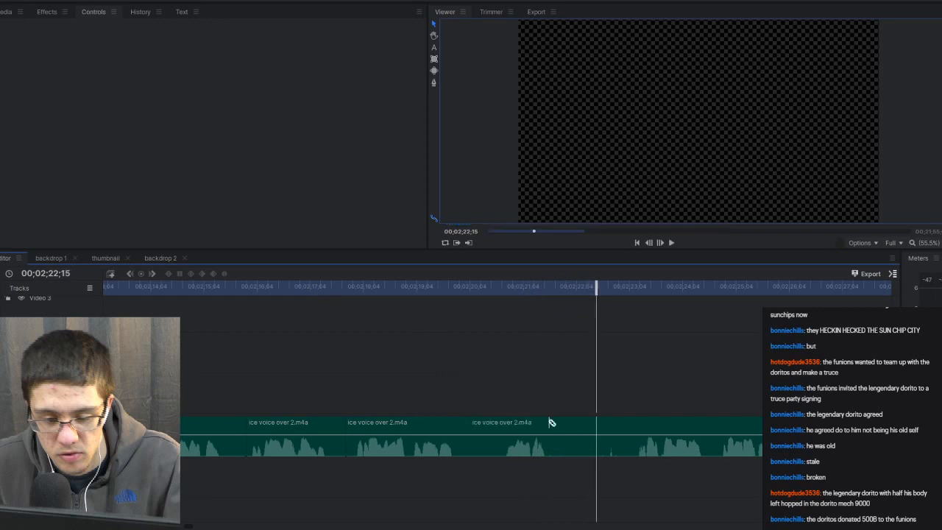
{"action": "left_click", "coordinate": [626, 422]}
{"action": "key", "text": "space"}
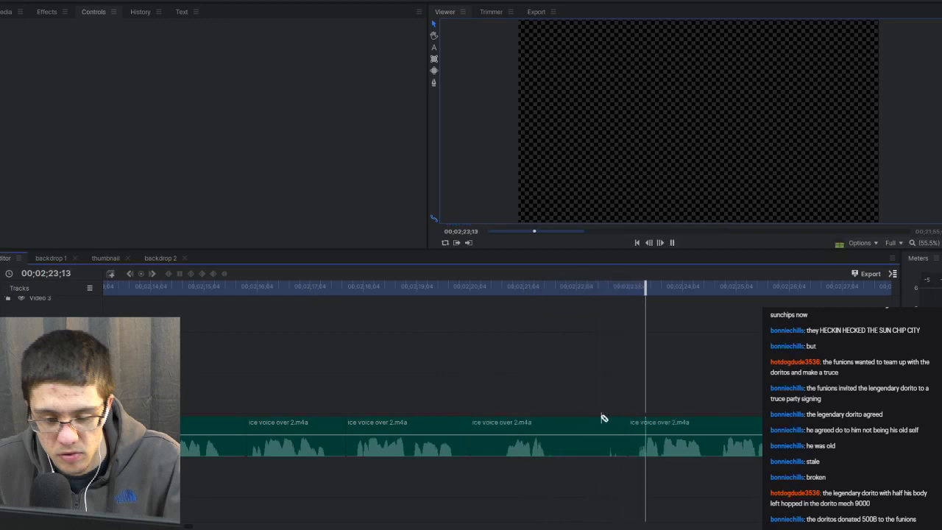
{"action": "key", "text": "v"}
{"action": "key", "text": "space"}
{"action": "left_click", "coordinate": [583, 425]}
{"action": "key", "text": "Delete"}
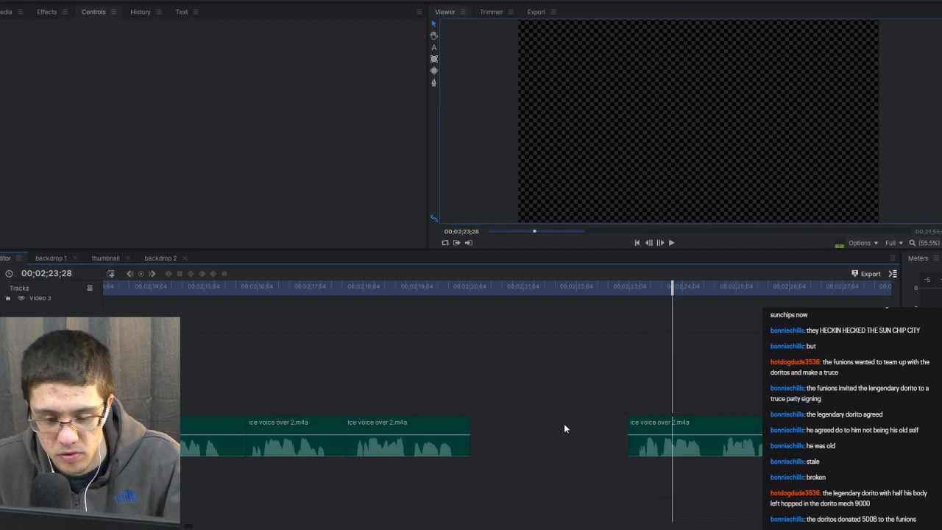
{"action": "right_click", "coordinate": [564, 423]}
{"action": "left_click", "coordinate": [580, 383]}
Play the voice over from about 2:18;04, cut out the section starting at about 2:25;08, and close the gap.
{"action": "left_click", "coordinate": [412, 285]}
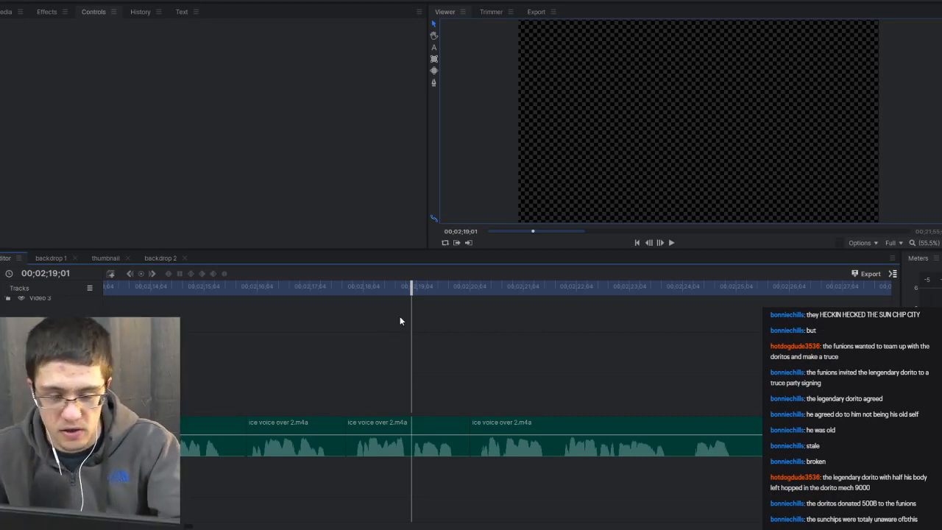
{"action": "left_click", "coordinate": [364, 287]}
{"action": "key", "text": "space"}
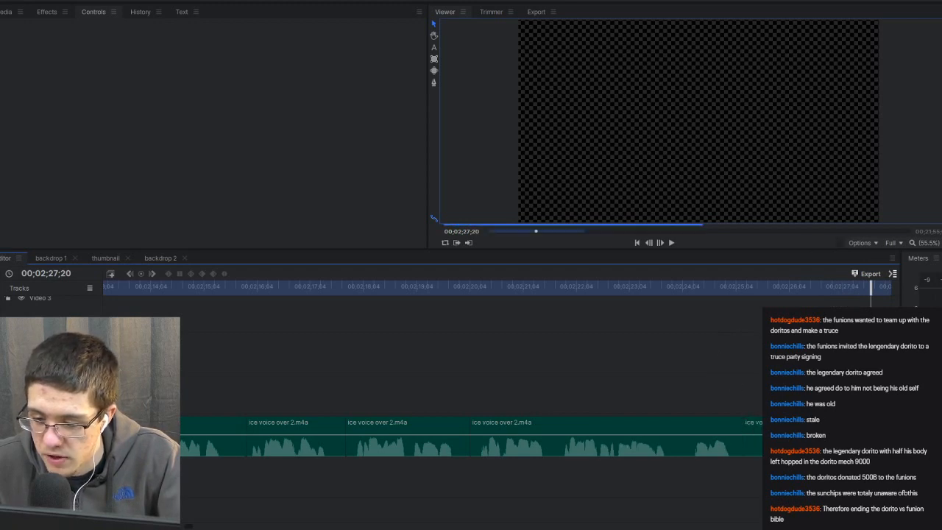
{"action": "left_click", "coordinate": [752, 425]}
{"action": "key", "text": "Delete"}
{"action": "right_click", "coordinate": [796, 426]}
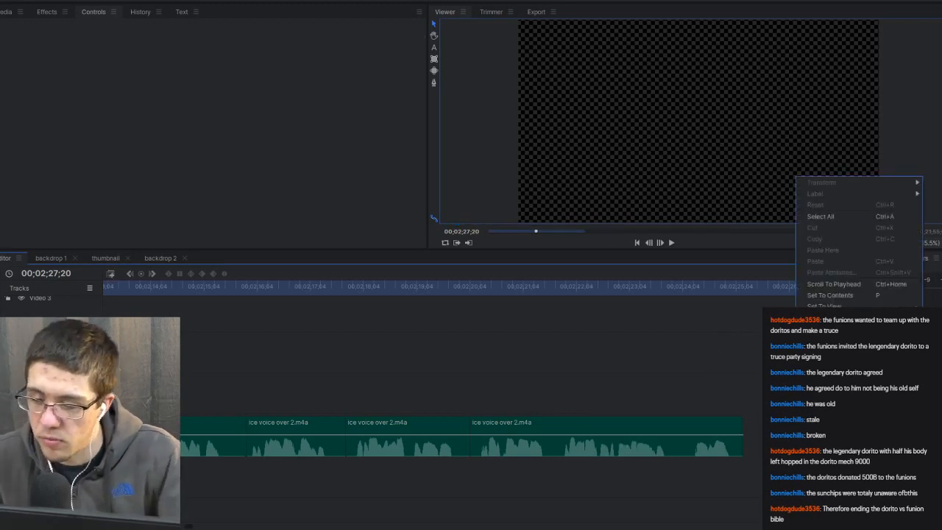
{"action": "key", "text": "Escape"}
Play the voice over from about 2:24;00, cut out the silence between about 2:30;07 and 2:31;20, and close the gap.
{"action": "left_click", "coordinate": [675, 287]}
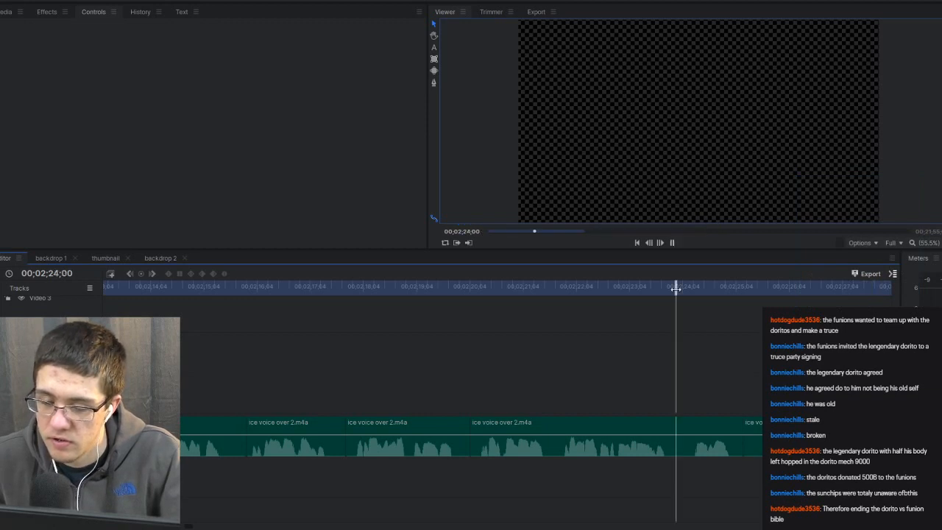
{"action": "key", "text": "space"}
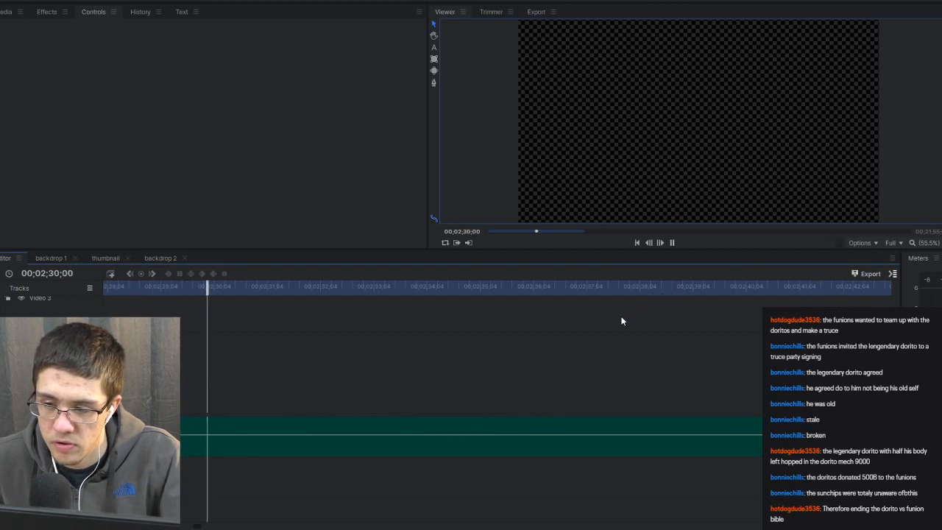
{"action": "key", "text": "space"}
{"action": "key", "text": "space"}
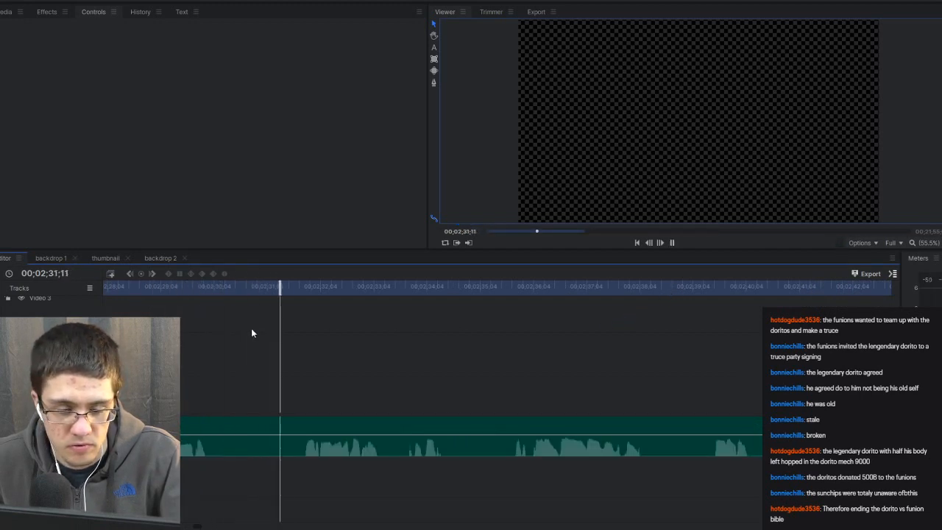
{"action": "key", "text": "space"}
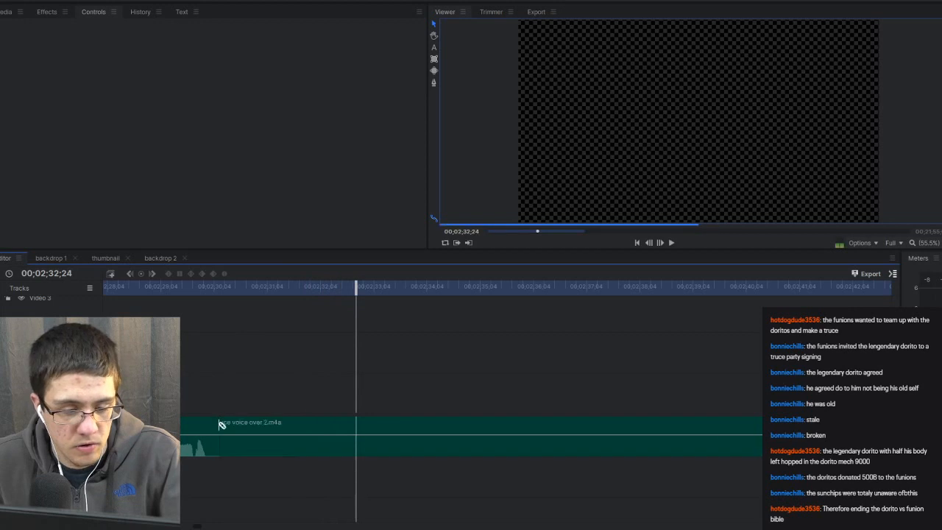
{"action": "left_click", "coordinate": [295, 422]}
{"action": "left_click", "coordinate": [280, 422]}
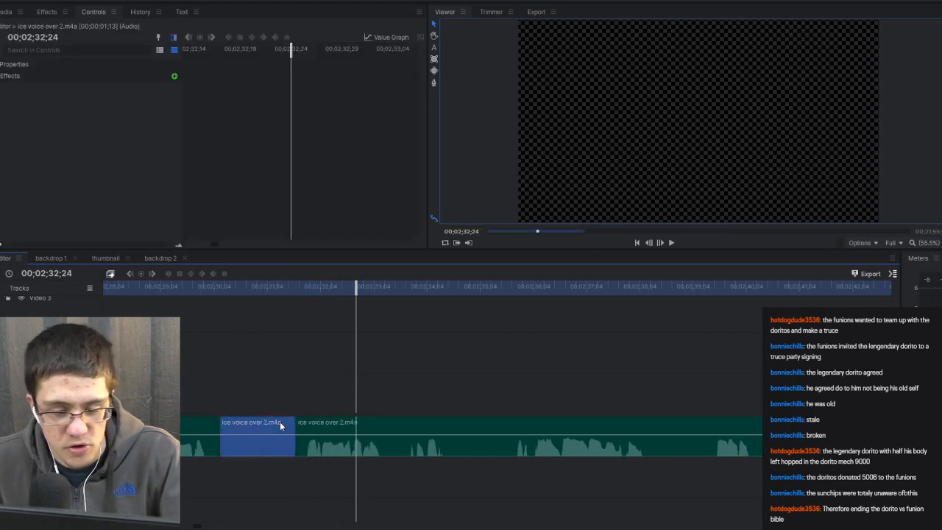
{"action": "key", "text": "Delete"}
{"action": "right_click", "coordinate": [251, 432]}
{"action": "left_click", "coordinate": [276, 388]}
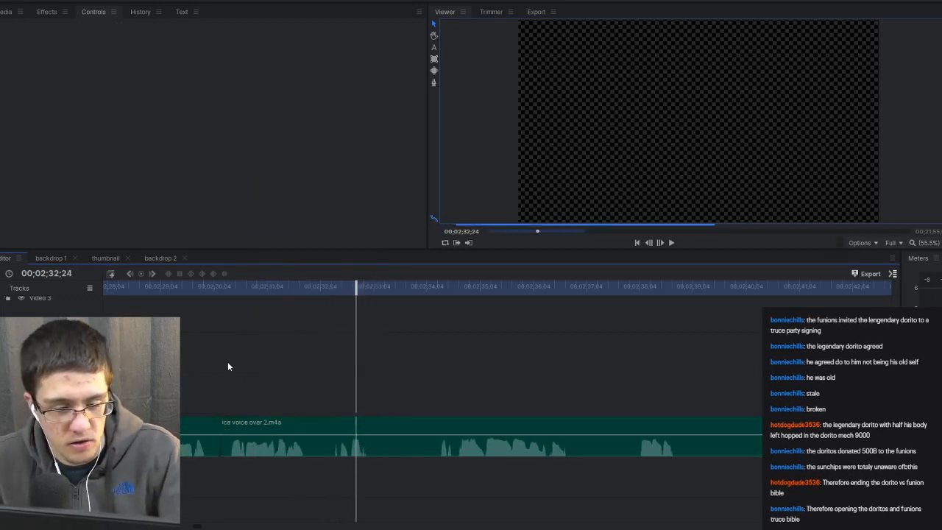
Replay the join from about 2:28;26, undo closing the gap, and extend the end of the preceding clip to about 2:30;20.
{"action": "left_click", "coordinate": [146, 290]}
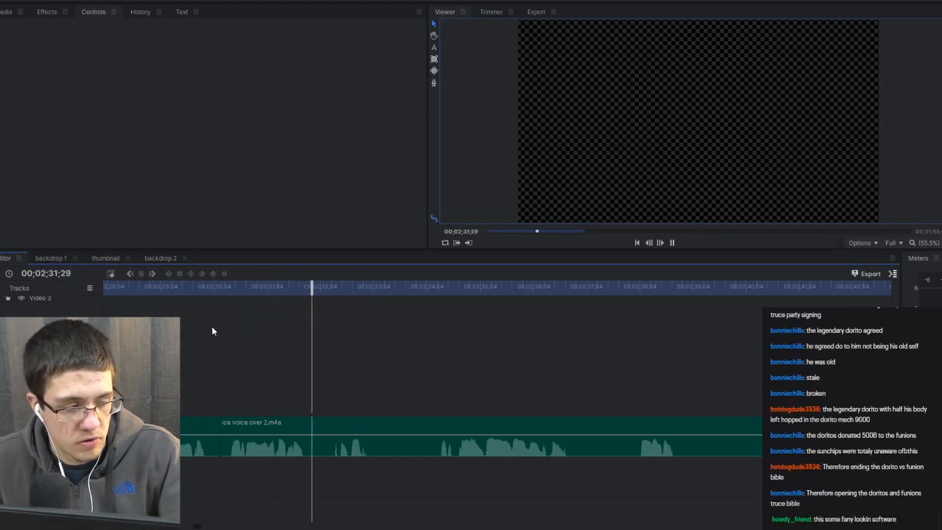
{"action": "key", "text": "space"}
{"action": "key", "text": "ctrl+z"}
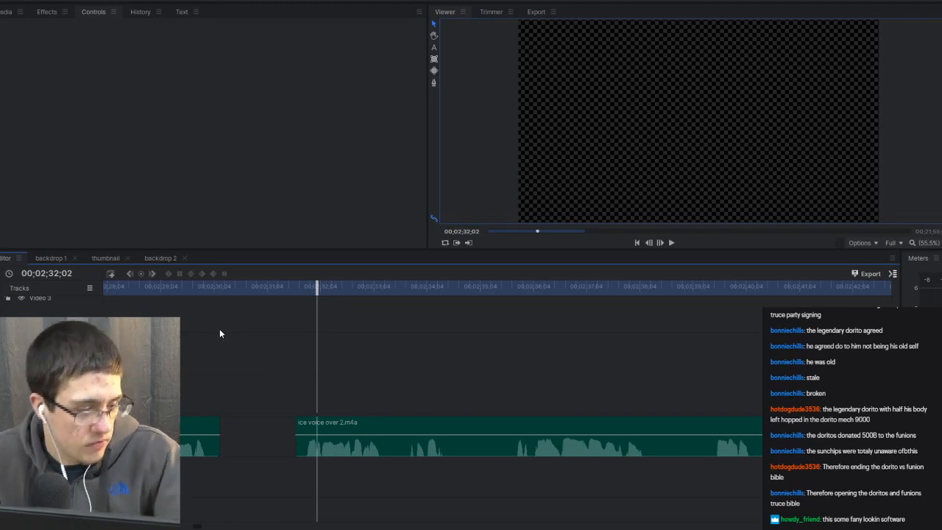
{"action": "left_click_drag", "start_coordinate": [224, 420], "coordinate": [242, 420]}
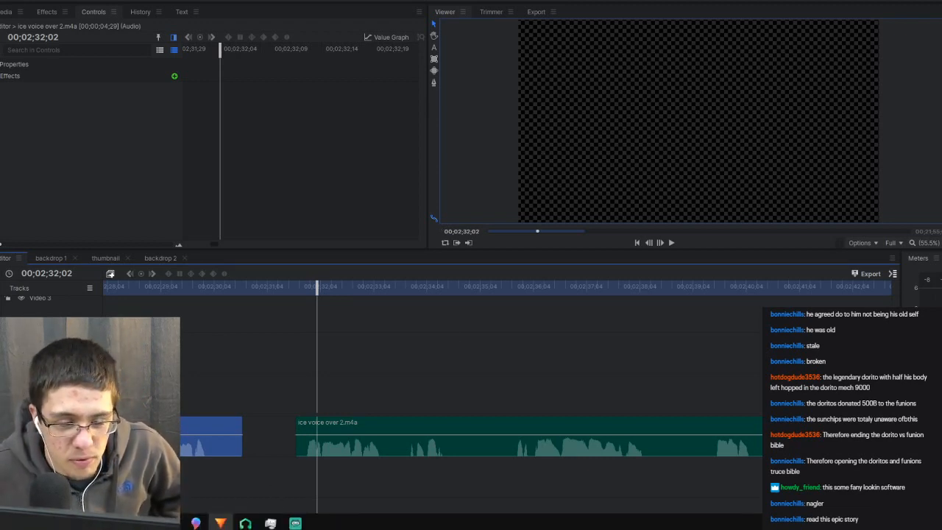
{"action": "key", "text": "super"}
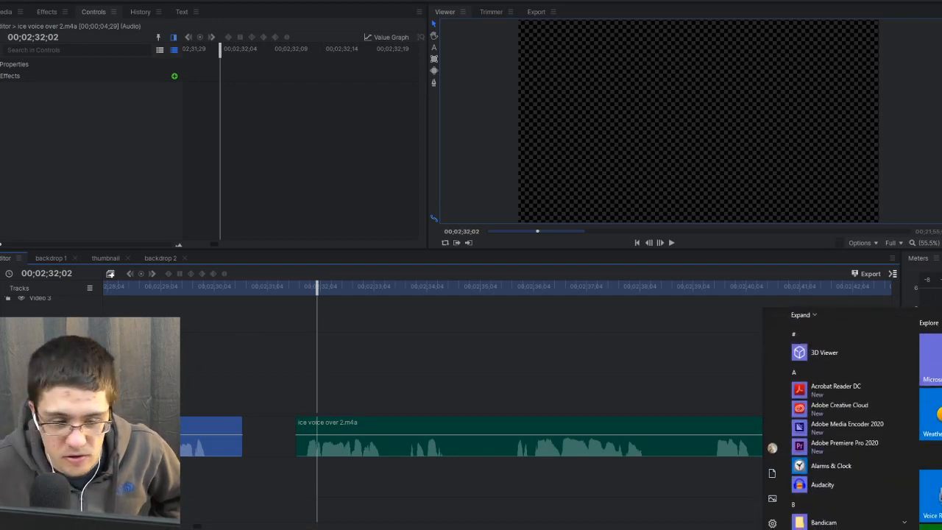
{"action": "key", "text": "Escape"}
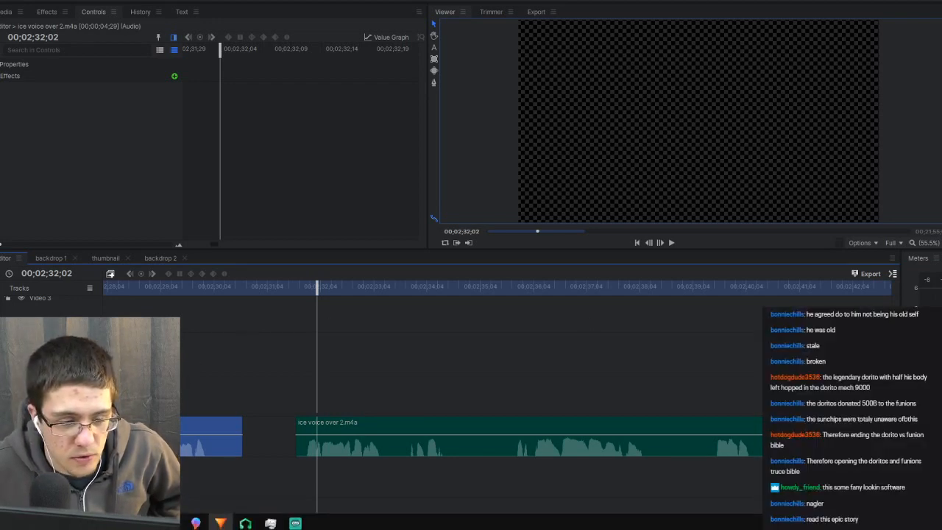
Switch to File Explorer, inspect the exports folder and the drives listed under This PC, and return to the video editor.
{"action": "key", "text": "super"}
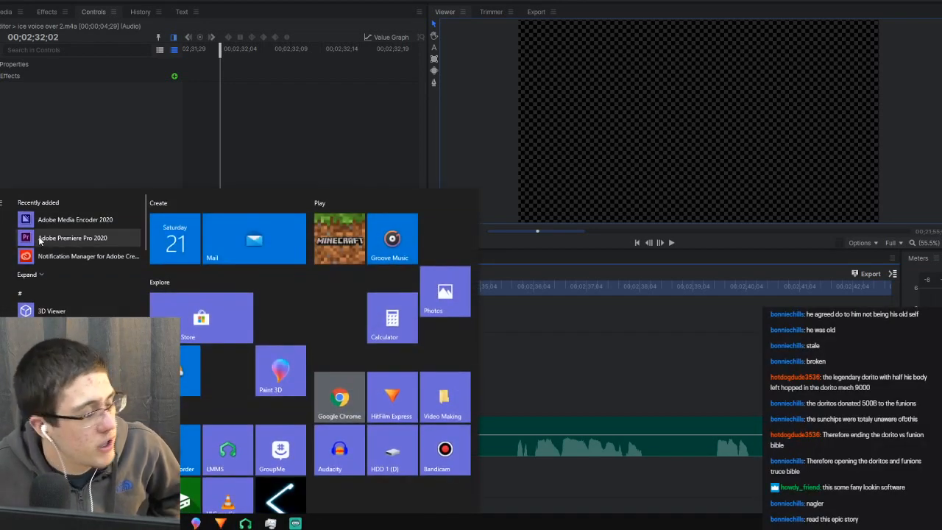
{"action": "left_click", "coordinate": [129, 147]}
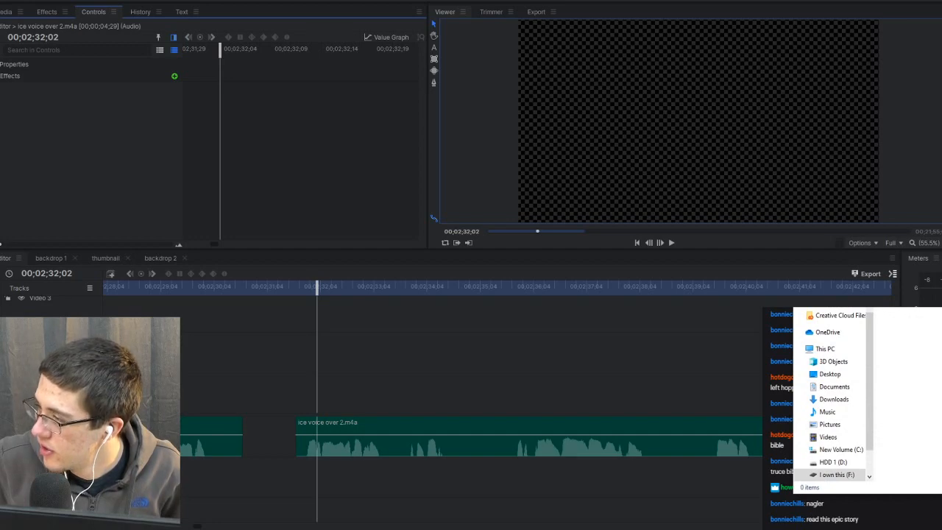
{"action": "left_click_drag", "start_coordinate": [941, 155], "coordinate": [244, 140]}
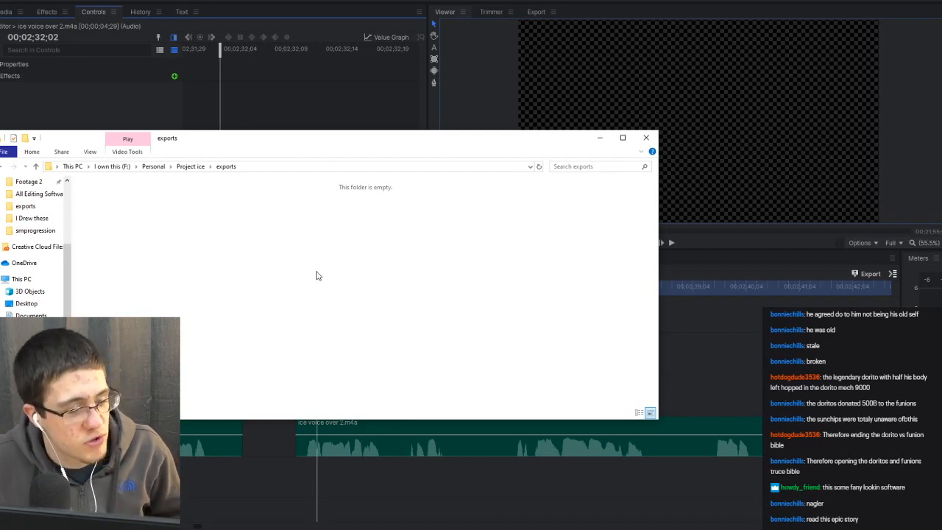
{"action": "left_click", "coordinate": [104, 168]}
{"action": "left_click", "coordinate": [73, 167]}
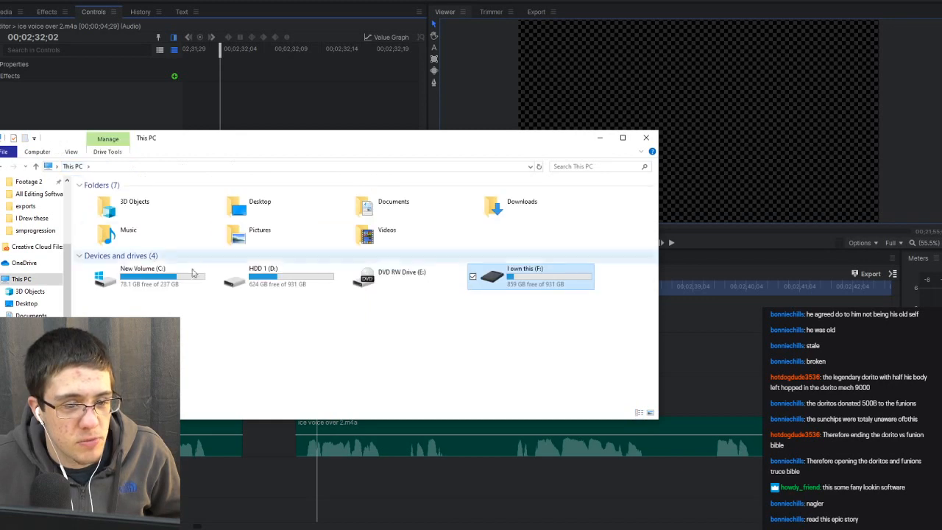
{"action": "left_click", "coordinate": [513, 306]}
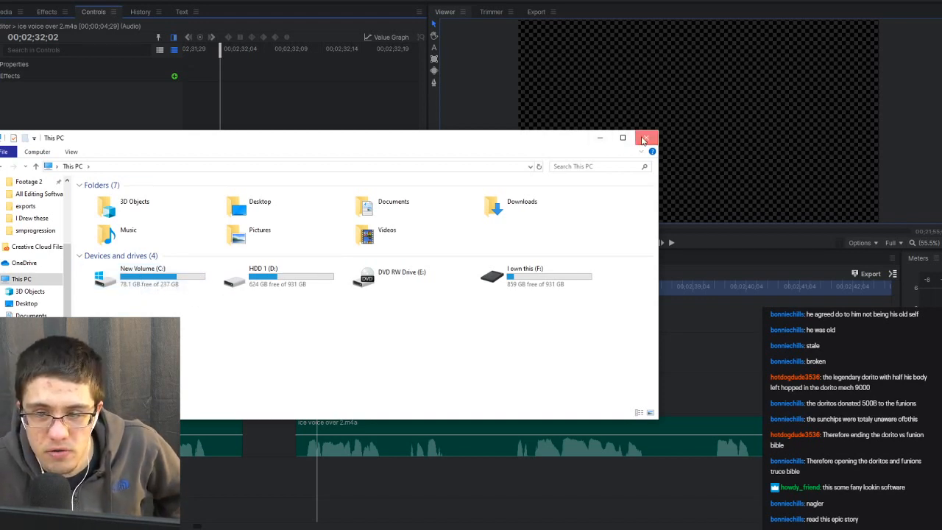
{"action": "left_click", "coordinate": [600, 140]}
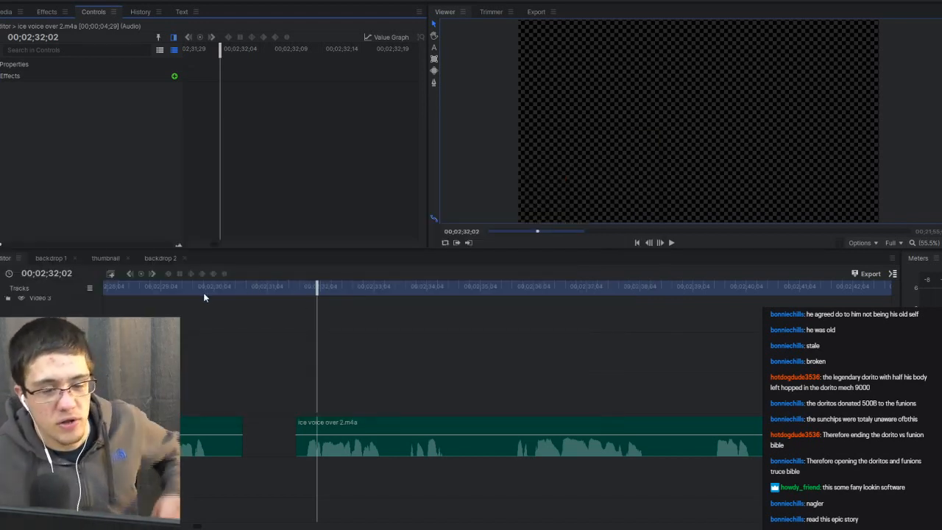
Play the voice over from about 2:29;00, cut out the section between about 2:34;21 and 2:35;20, and close the gap.
{"action": "left_click", "coordinate": [154, 288]}
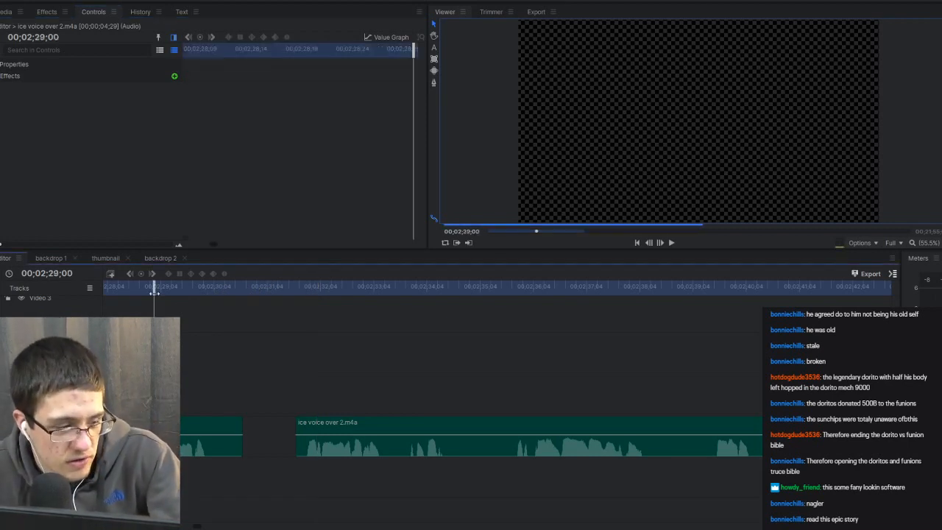
{"action": "key", "text": "space"}
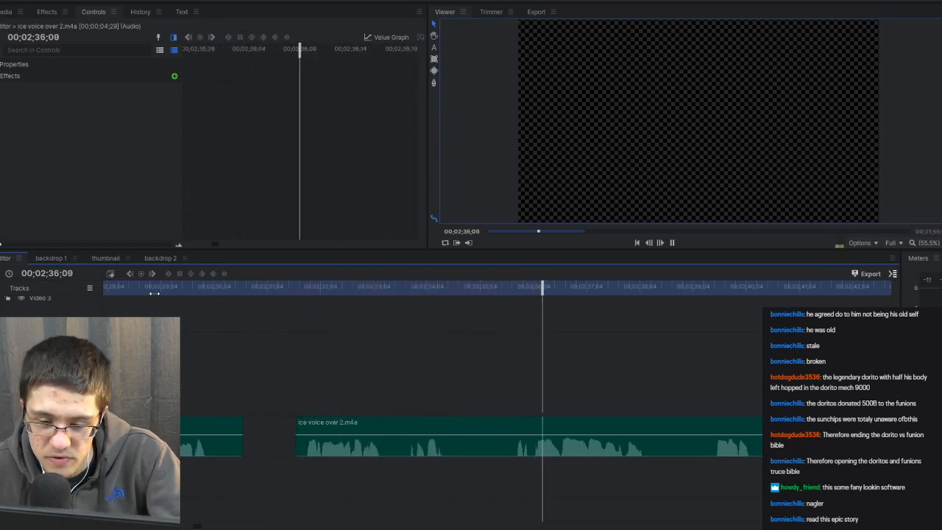
{"action": "key", "text": "space"}
{"action": "left_click", "coordinate": [456, 434]}
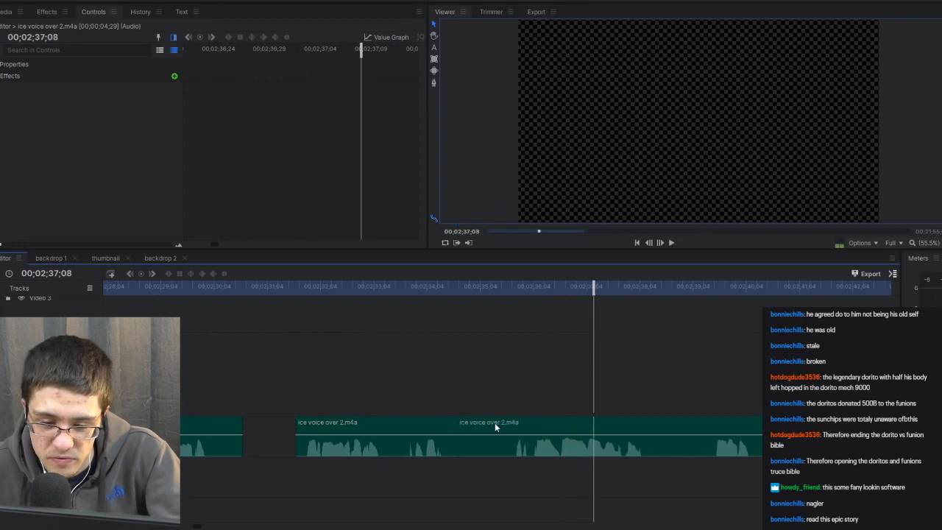
{"action": "left_click", "coordinate": [506, 434]}
{"action": "left_click", "coordinate": [490, 434]}
{"action": "key", "text": "Delete"}
{"action": "right_click", "coordinate": [487, 421]}
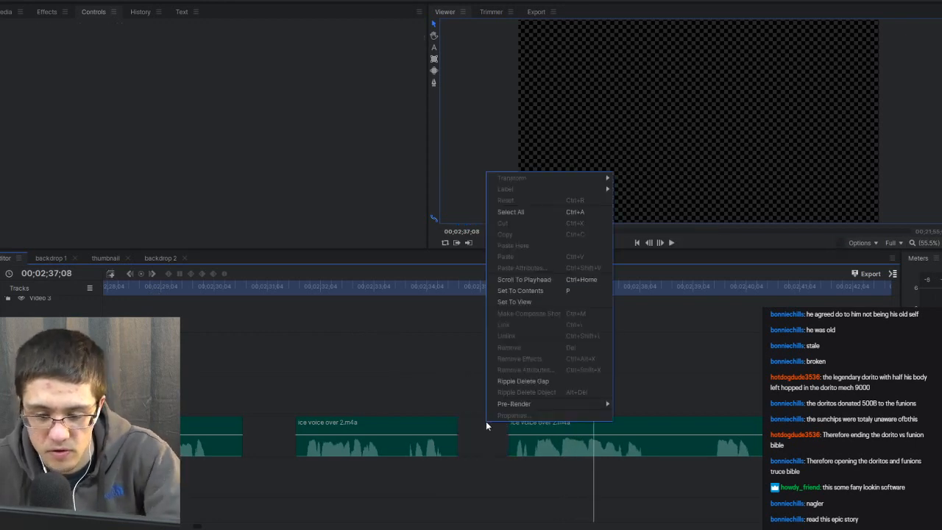
{"action": "left_click", "coordinate": [526, 381]}
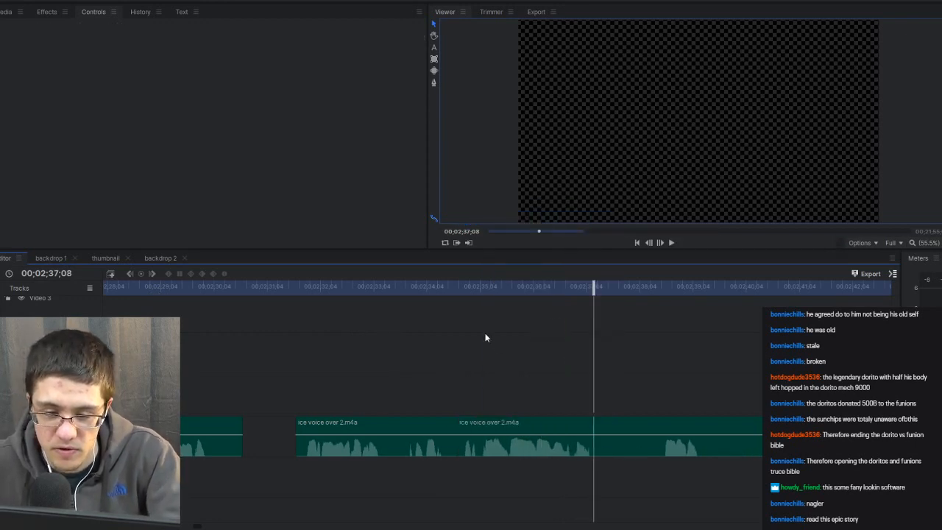
Replay from about 2:28;27, close the gap before the clip starting at about 2:31;20, and play back the join.
{"action": "left_click", "coordinate": [299, 287]}
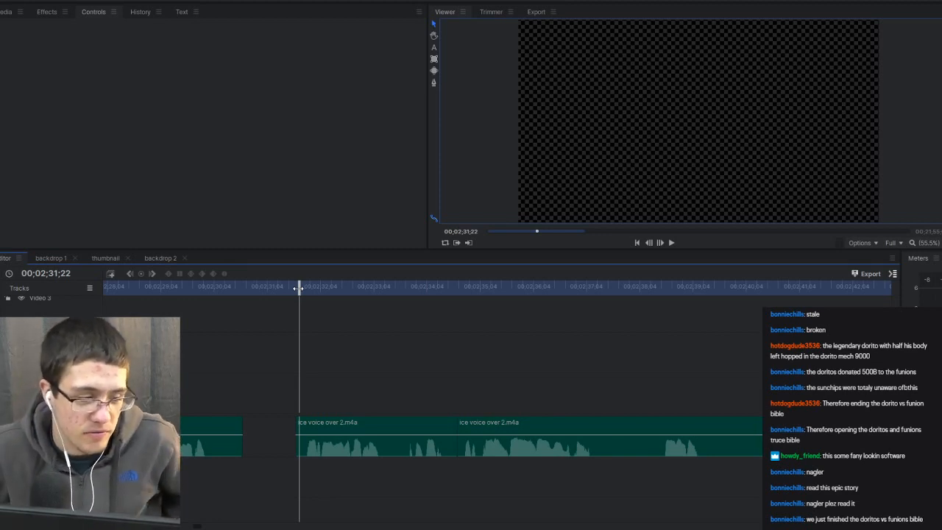
{"action": "left_click_drag", "start_coordinate": [249, 290], "coordinate": [149, 290]}
{"action": "key", "text": "space"}
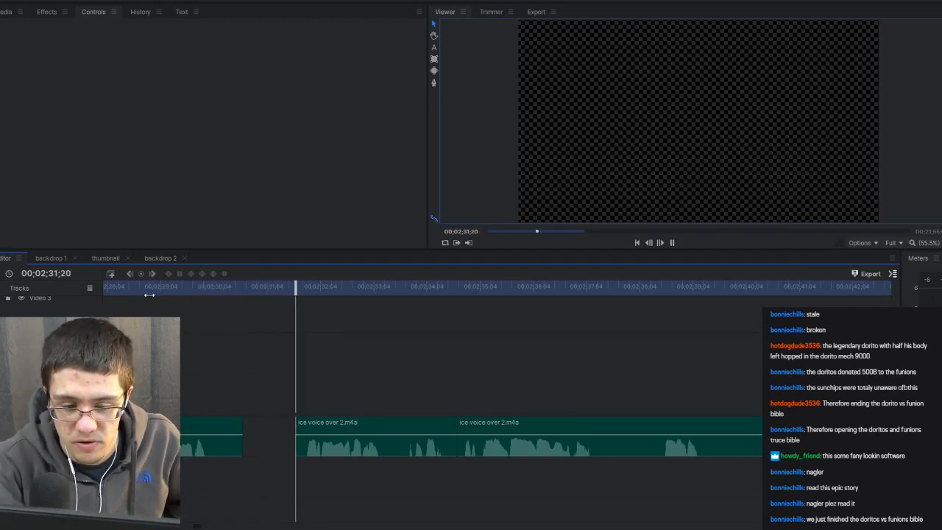
{"action": "key", "text": "space"}
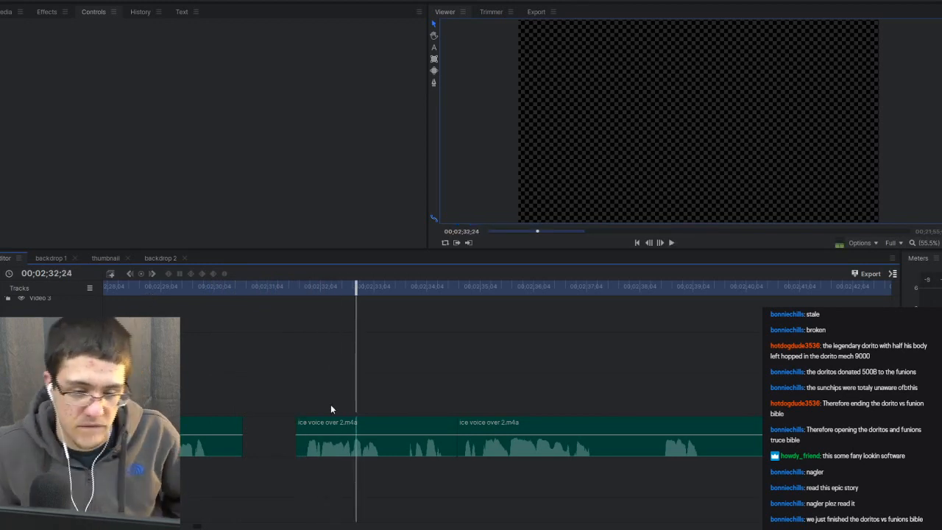
{"action": "right_click", "coordinate": [263, 423]}
{"action": "left_click", "coordinate": [289, 382]}
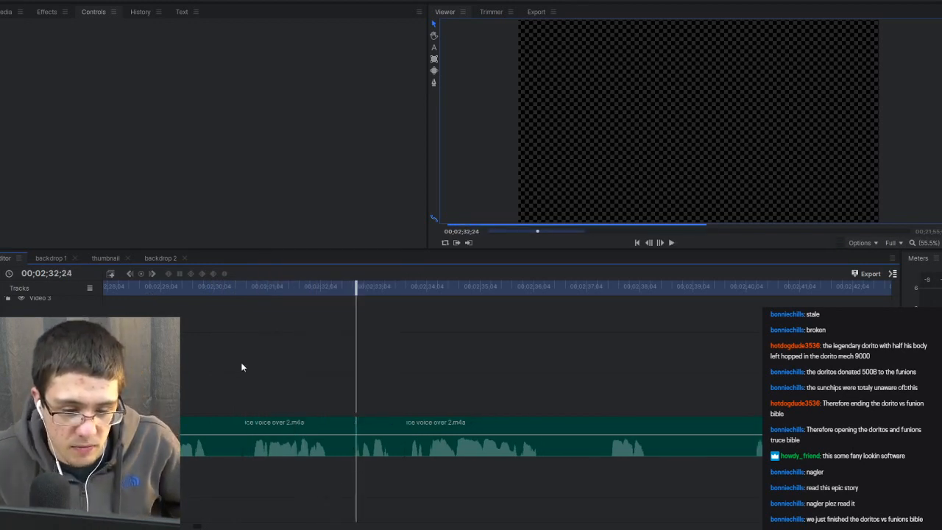
{"action": "left_click", "coordinate": [132, 286]}
{"action": "key", "text": "space"}
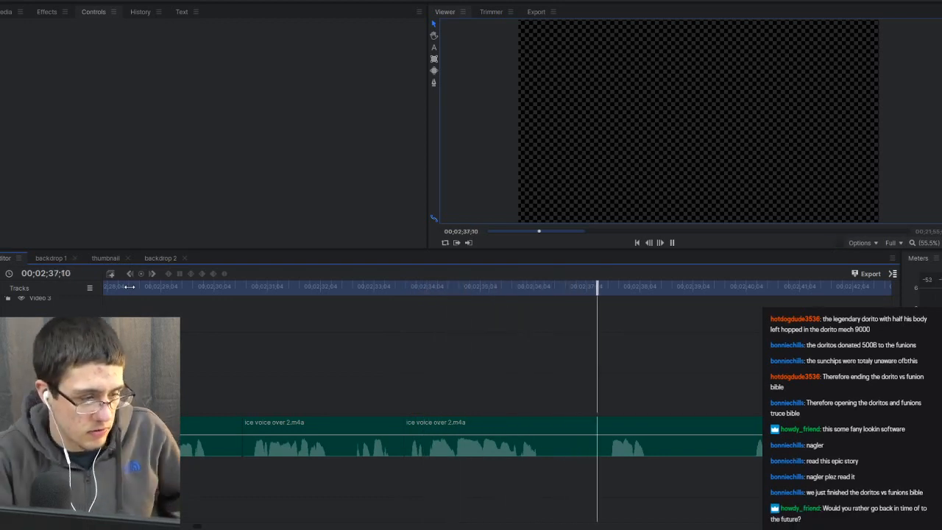
{"action": "key", "text": "space"}
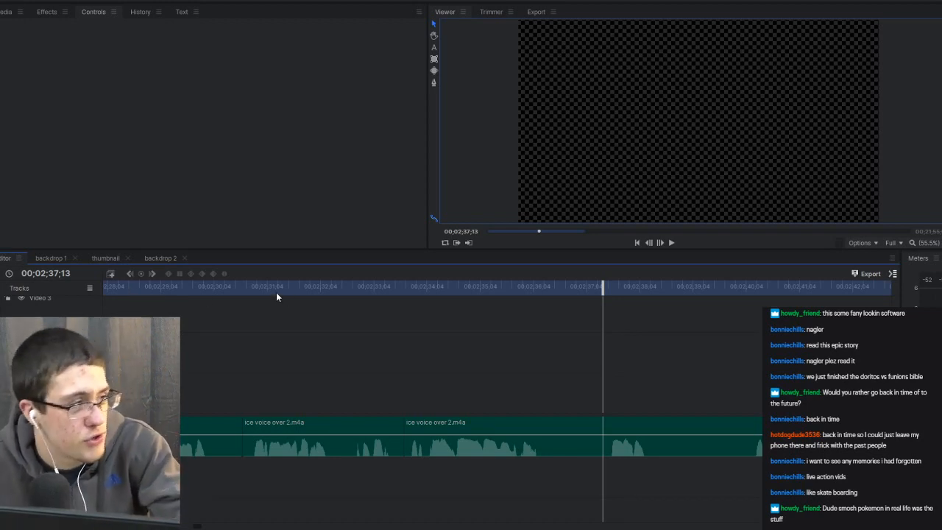
Play the voice over from about 2:32;19, cut out the section between about 2:38;14 and 2:40;00, and close the gap.
{"action": "left_click", "coordinate": [402, 287]}
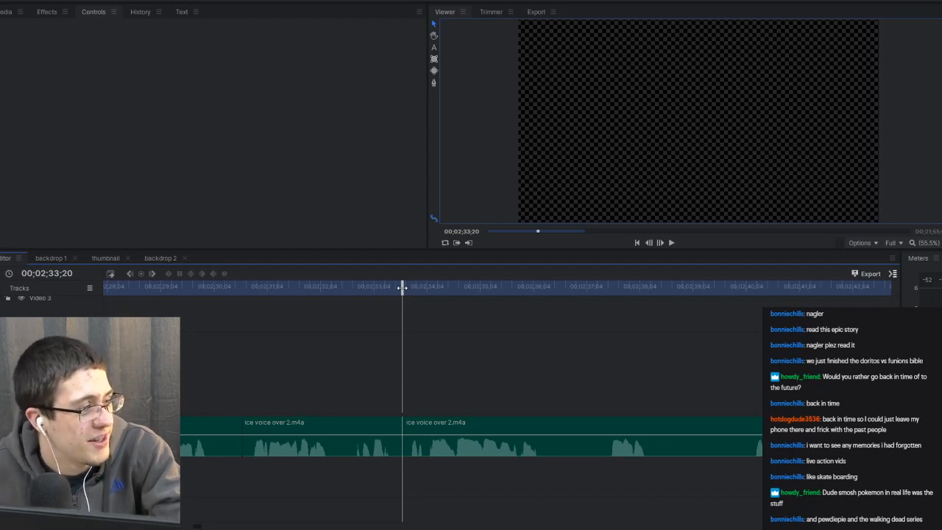
{"action": "left_click", "coordinate": [348, 285]}
{"action": "key", "text": "space"}
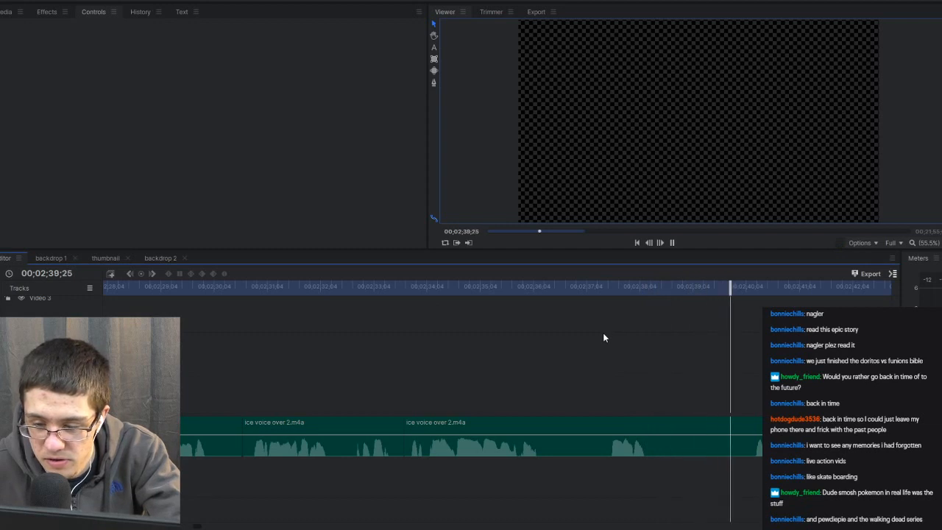
{"action": "key", "text": "space"}
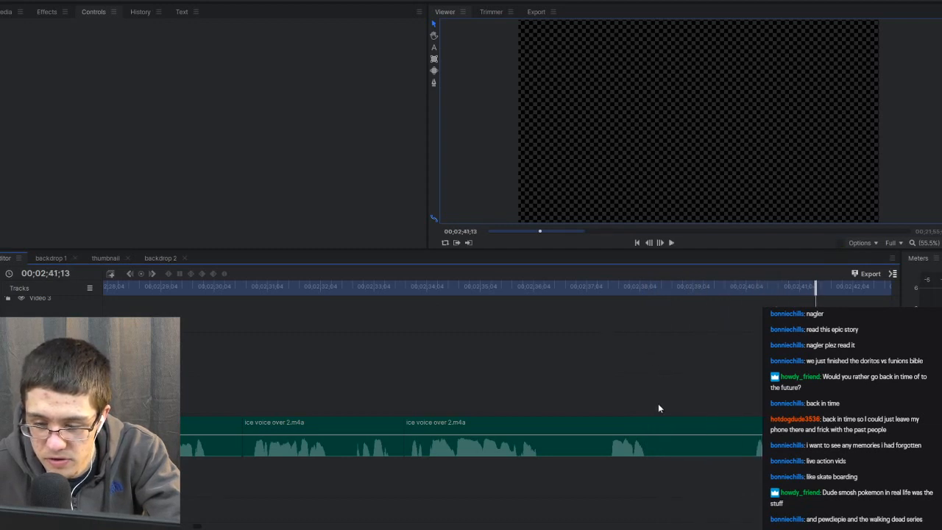
{"action": "left_click", "coordinate": [657, 423]}
{"action": "left_click", "coordinate": [734, 423]}
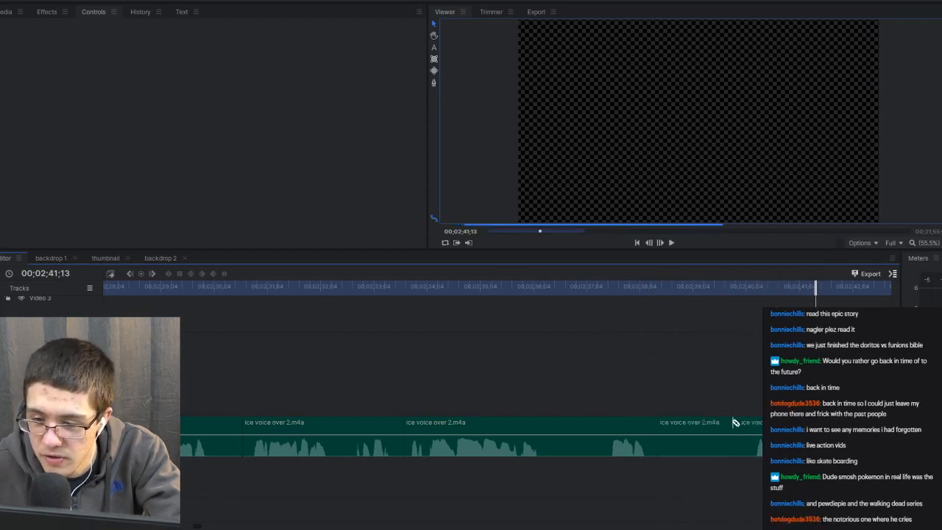
{"action": "left_click", "coordinate": [714, 422]}
{"action": "key", "text": "Delete"}
{"action": "right_click", "coordinate": [703, 425]}
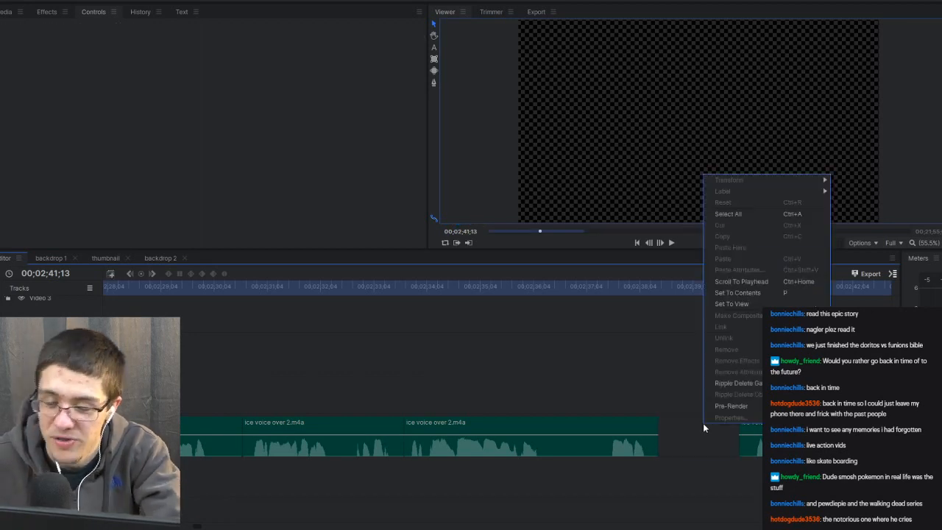
{"action": "left_click", "coordinate": [732, 382]}
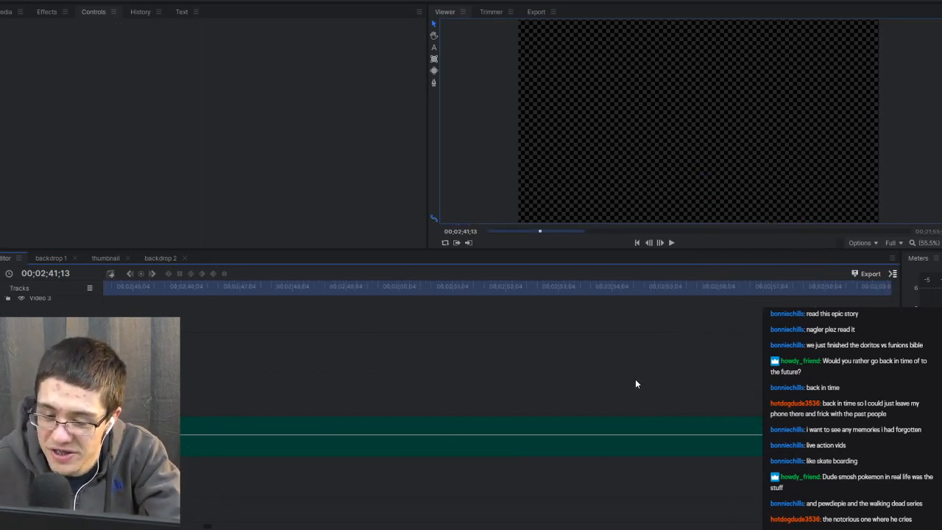
Look over the rest of the voice over to its end and play it from about 2:38;18 to review the remaining phrases.
{"action": "scroll", "coordinate": [635, 379], "scroll_direction": "down", "scroll_amount": 5}
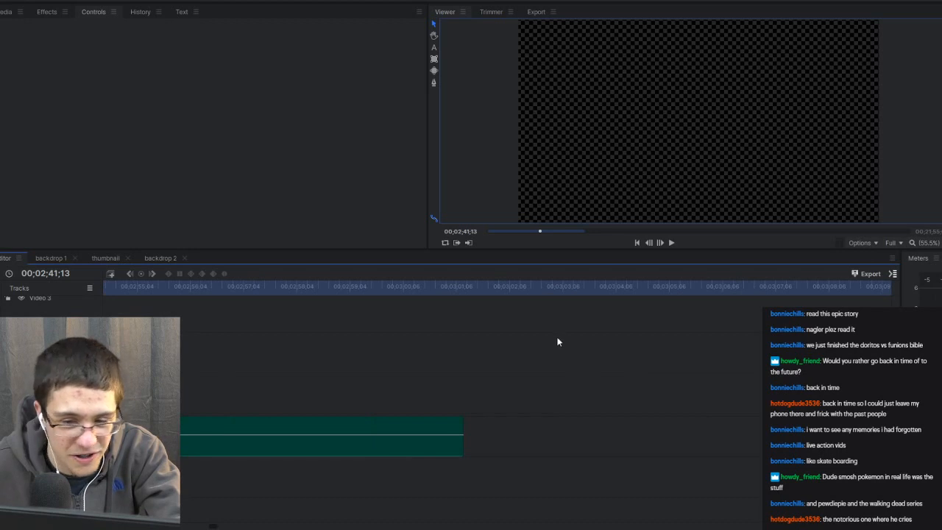
{"action": "scroll", "coordinate": [502, 341], "scroll_direction": "up", "scroll_amount": 2}
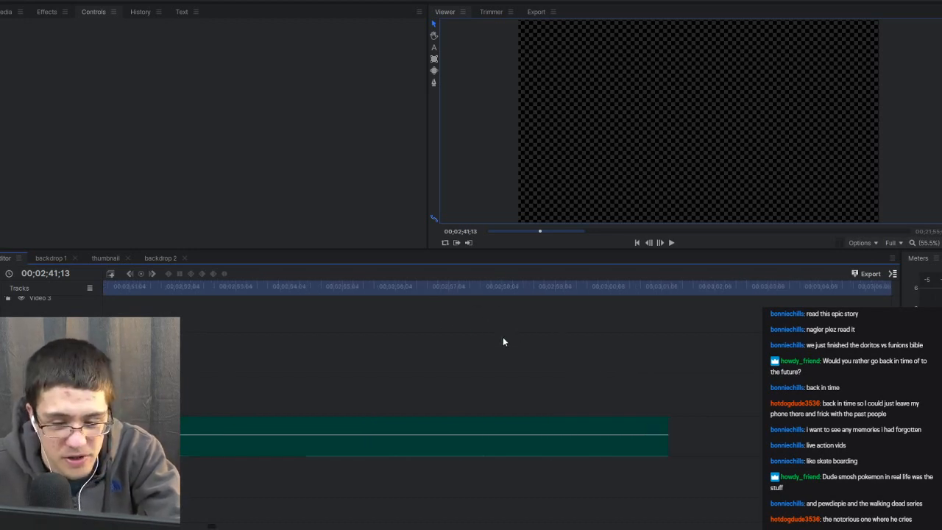
{"action": "scroll", "coordinate": [503, 341], "scroll_direction": "up", "scroll_amount": 4}
{"action": "scroll", "coordinate": [483, 323], "scroll_direction": "up", "scroll_amount": 5}
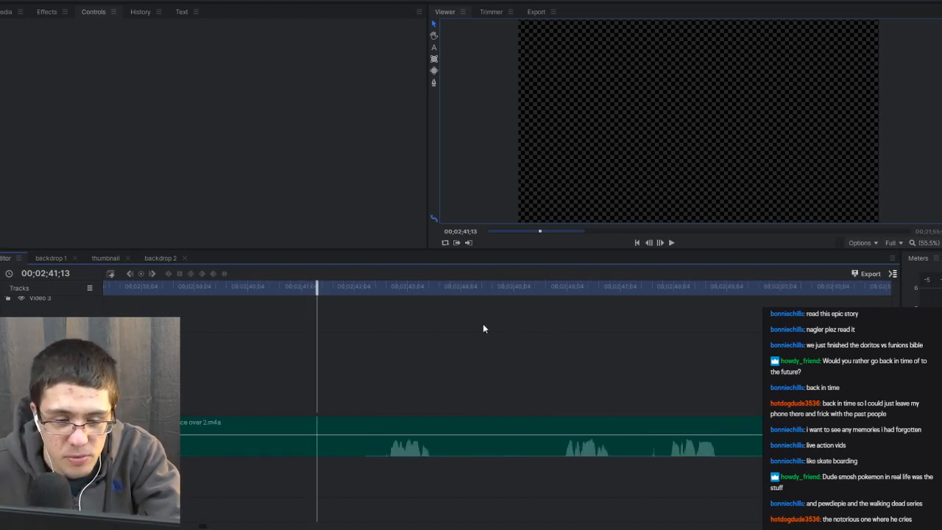
{"action": "key", "text": "space"}
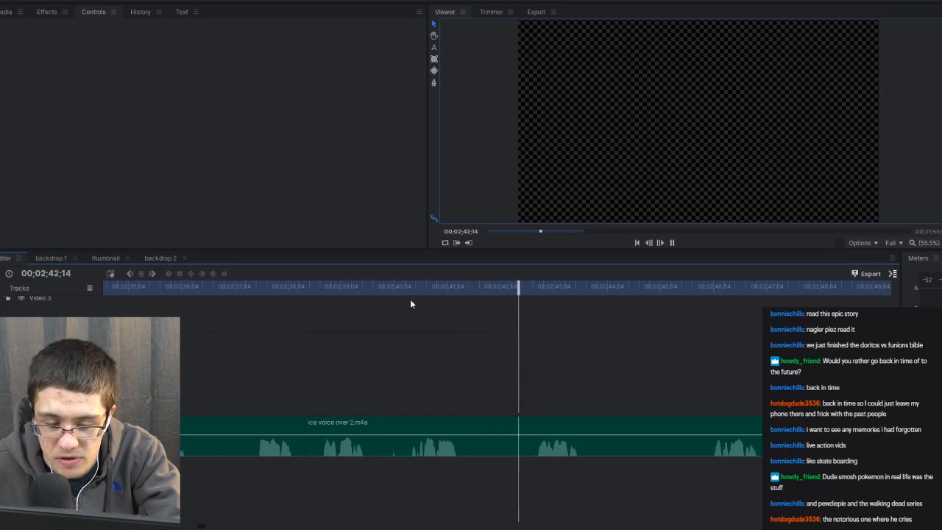
{"action": "left_click", "coordinate": [313, 293]}
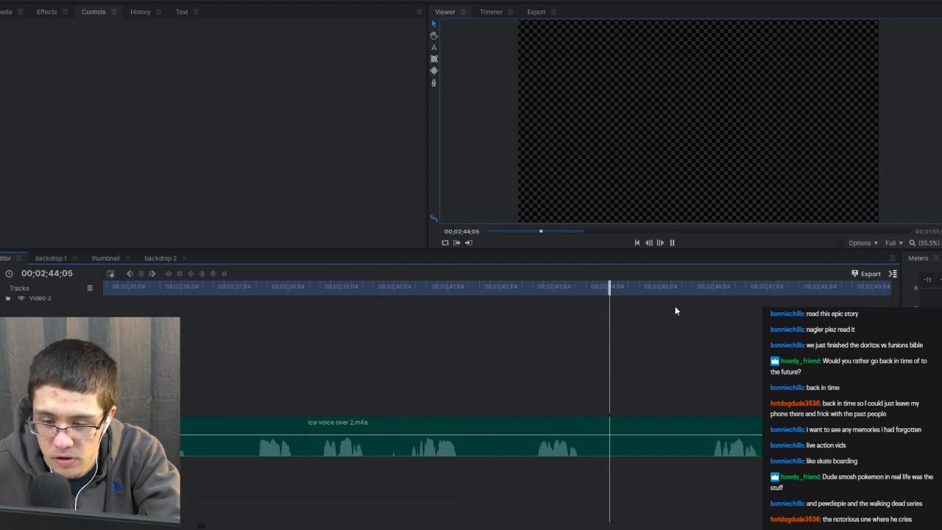
{"action": "left_click", "coordinate": [693, 287]}
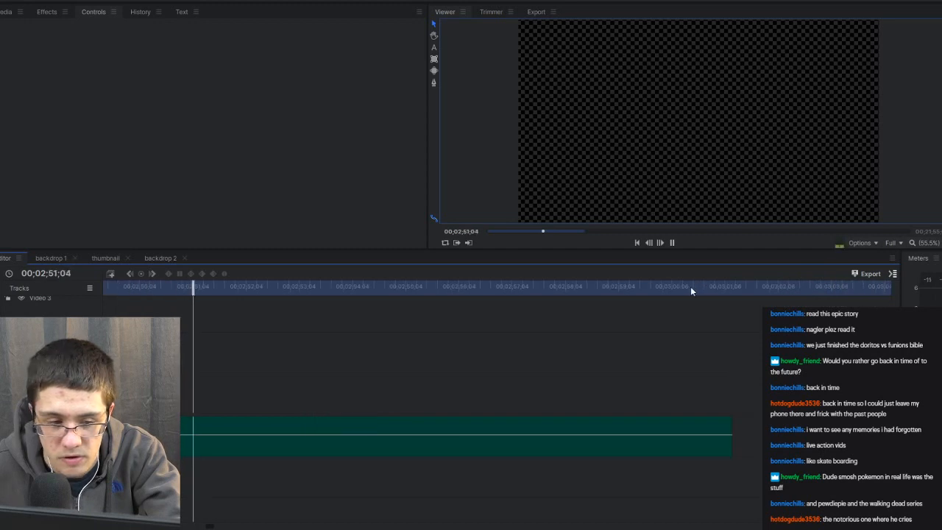
{"action": "key", "text": "space"}
Replay the last phrases, split the voice over at about 2:50;17 and 2:51;20, and delete everything after 2:50;17.
{"action": "scroll", "coordinate": [566, 344], "scroll_direction": "up", "scroll_amount": 3}
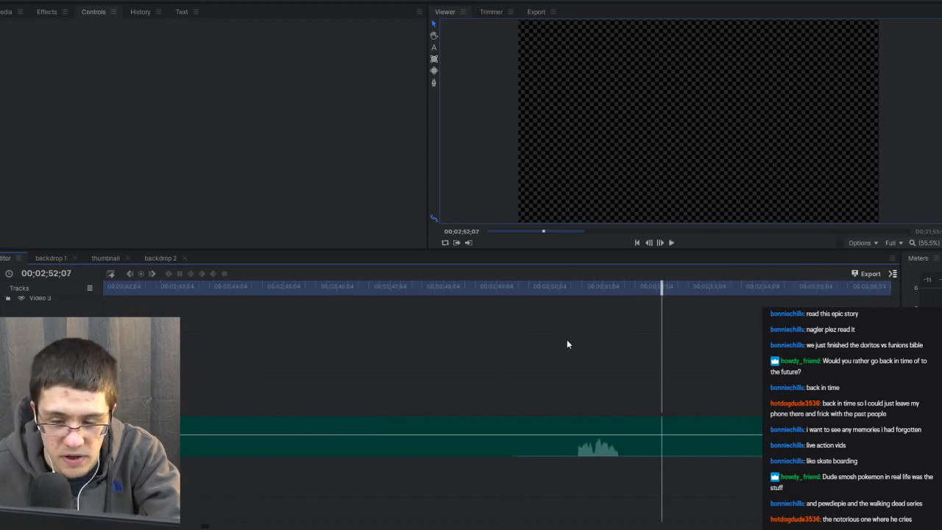
{"action": "left_click", "coordinate": [142, 288]}
{"action": "key", "text": "space"}
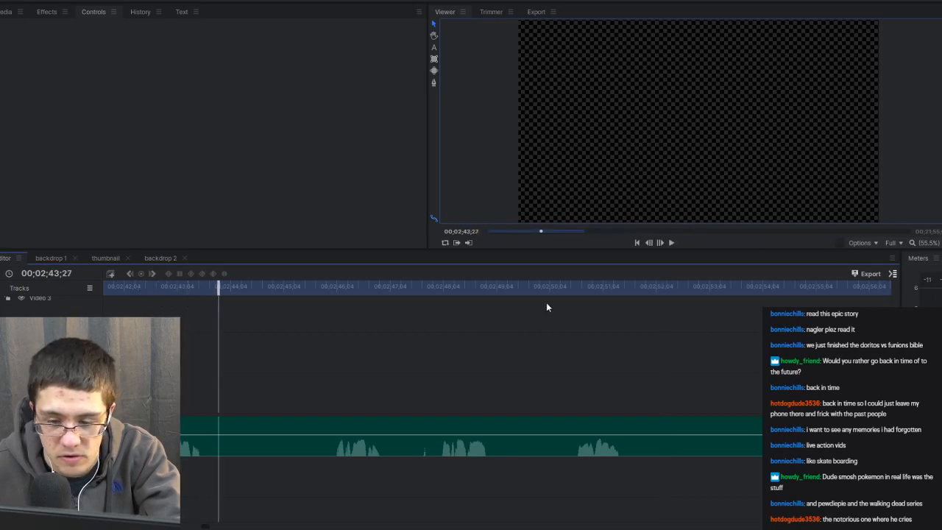
{"action": "left_click", "coordinate": [568, 285]}
{"action": "key", "text": "space"}
{"action": "key", "text": "space"}
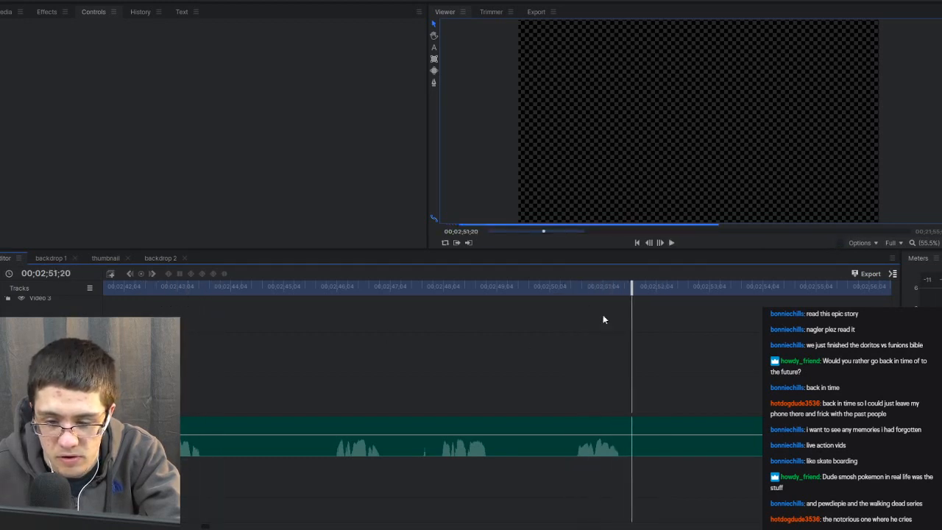
{"action": "left_click", "coordinate": [632, 420]}
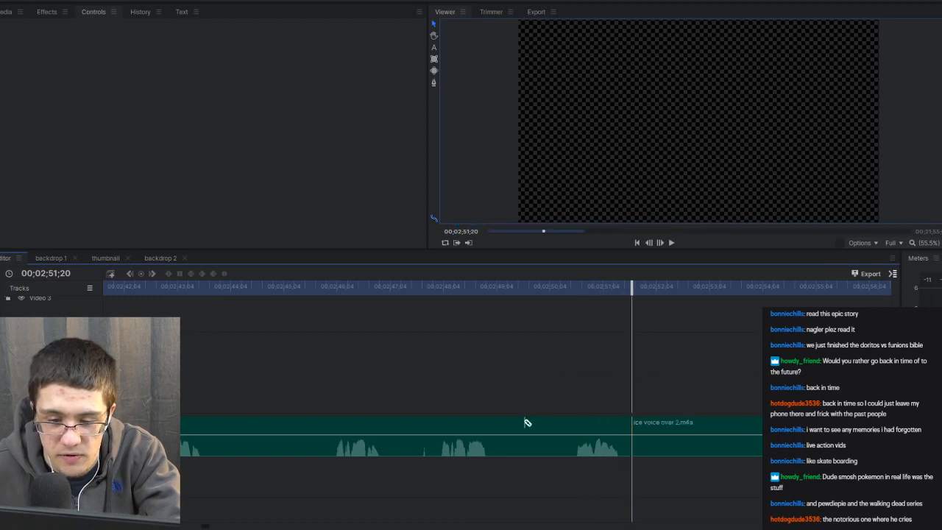
{"action": "key", "text": "v"}
{"action": "left_click", "coordinate": [644, 418]}
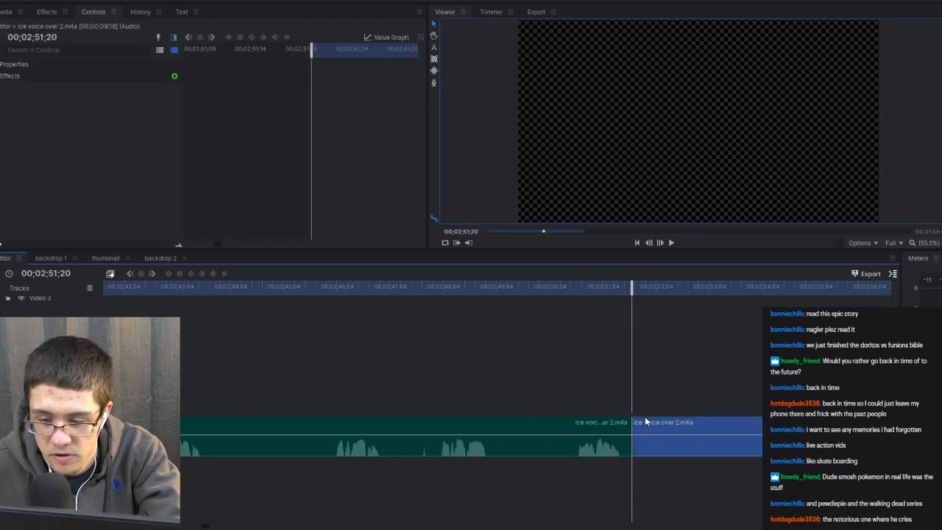
{"action": "key", "text": "Delete"}
{"action": "left_click", "coordinate": [622, 425]}
{"action": "key", "text": "Delete"}
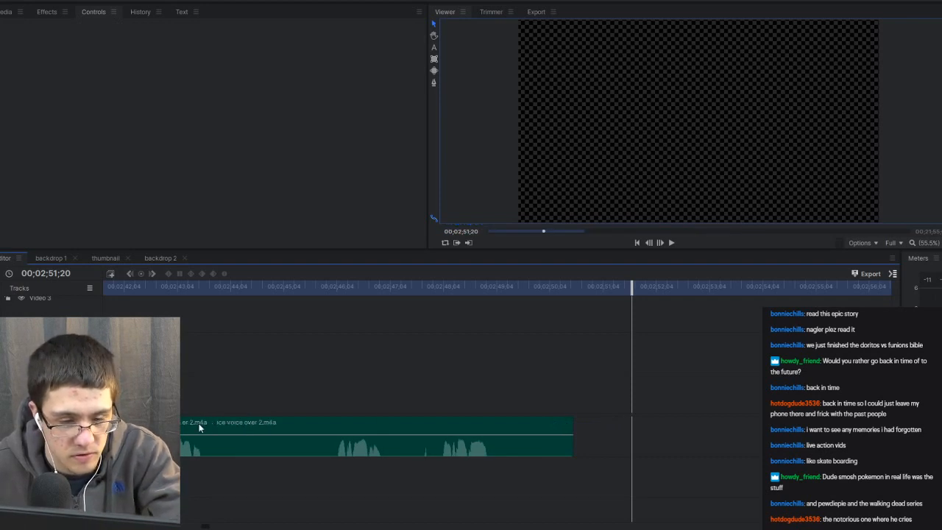
Move the short voice over clip to start at about 2:50;01 after the last phrases, and play from about 2:45;05.
{"action": "left_click_drag", "start_coordinate": [211, 427], "coordinate": [570, 426]}
{"action": "left_click", "coordinate": [285, 285]}
{"action": "key", "text": "space"}
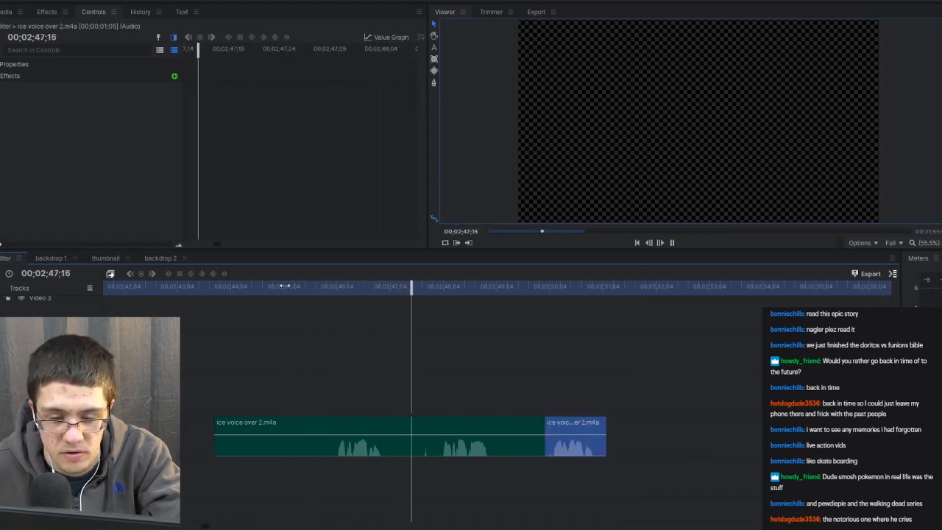
Cut out the section of the voice over between about 2:47;20 and 2:48;00 and close the gap.
{"action": "key", "text": "space"}
{"action": "key", "text": "c"}
{"action": "left_click", "coordinate": [435, 441]}
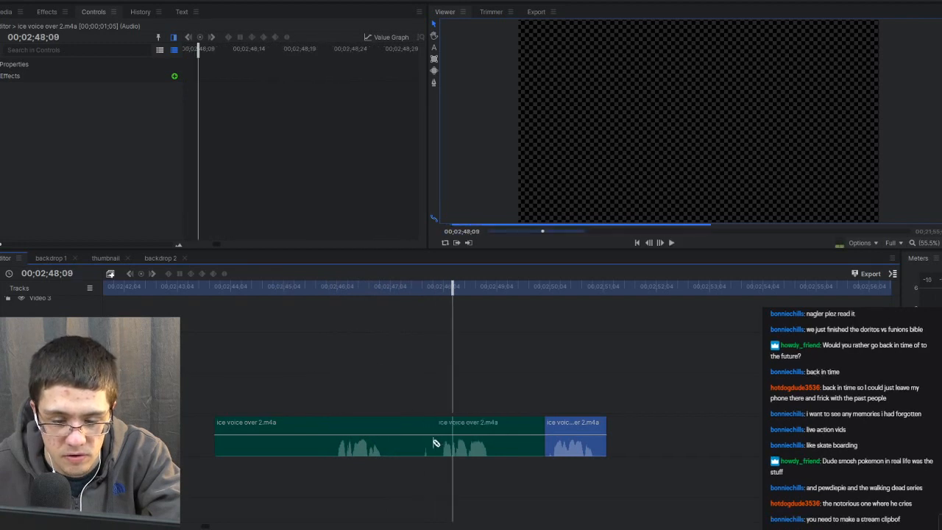
{"action": "left_click", "coordinate": [420, 442]}
{"action": "key", "text": "v"}
{"action": "left_click", "coordinate": [429, 445]}
{"action": "key", "text": "Delete"}
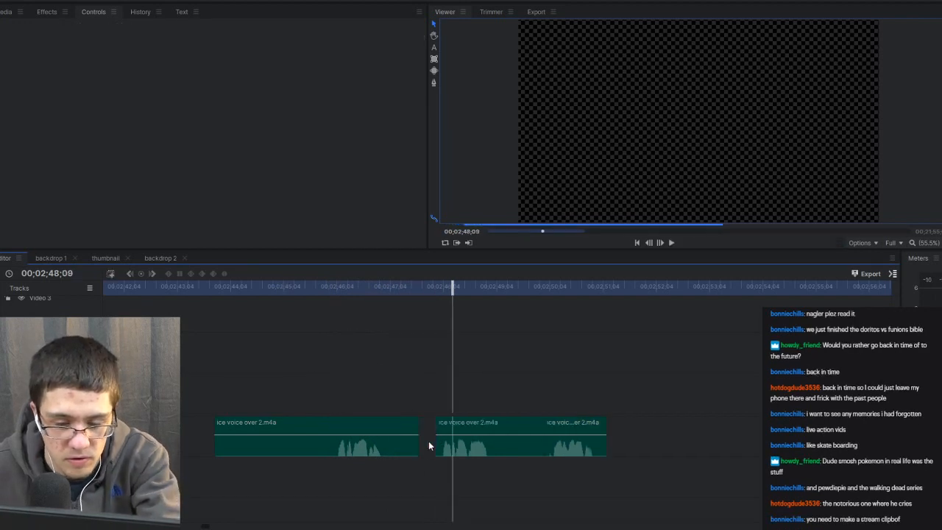
{"action": "right_click", "coordinate": [428, 440]}
{"action": "left_click", "coordinate": [453, 400]}
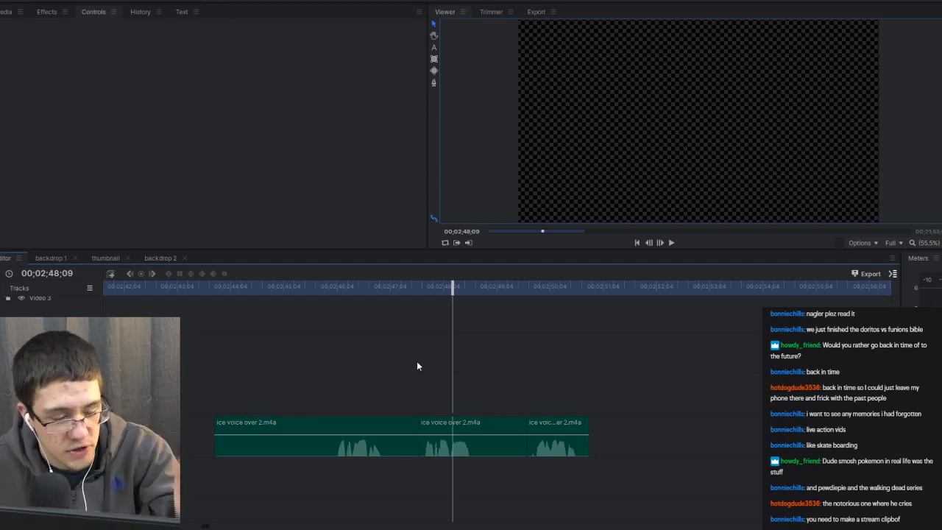
Remove the short silent piece between about 2:49;12 and 2:49;20 and close the gap before the last clip.
{"action": "left_click", "coordinate": [518, 427]}
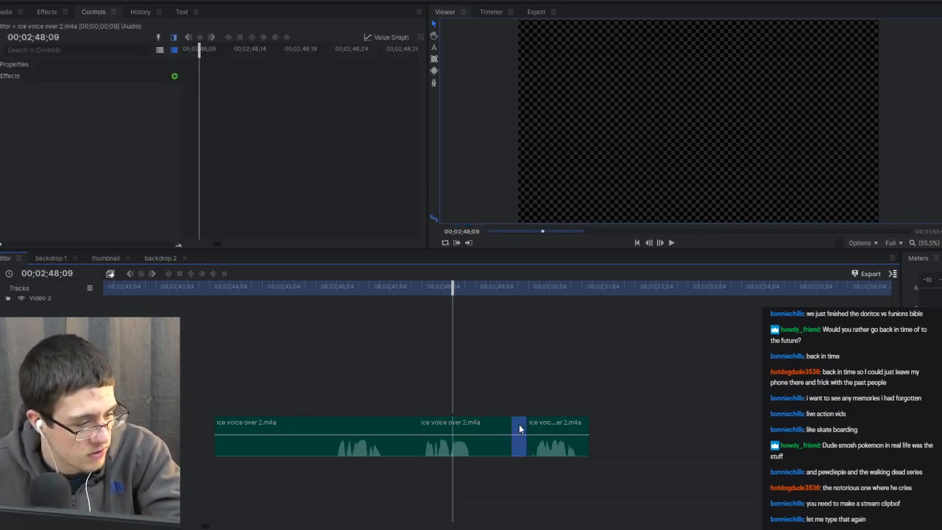
{"action": "right_click", "coordinate": [519, 424]}
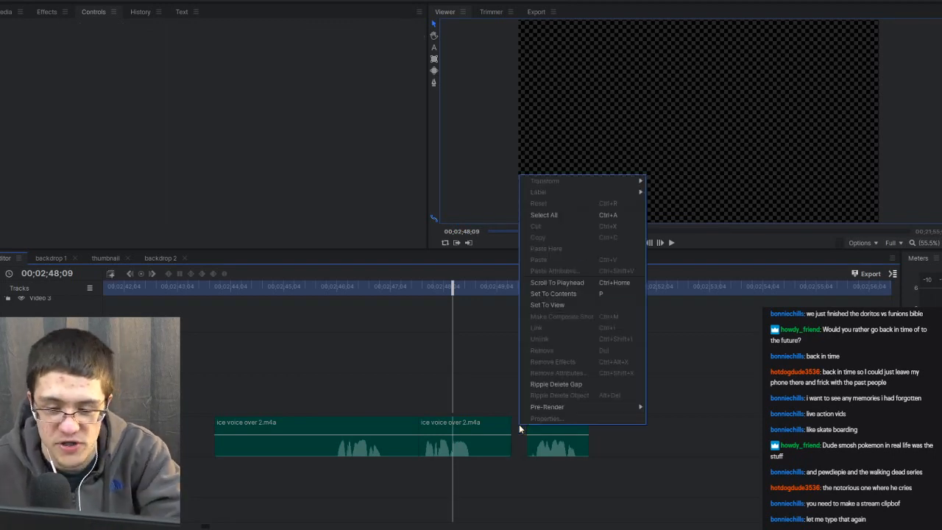
{"action": "left_click", "coordinate": [533, 384]}
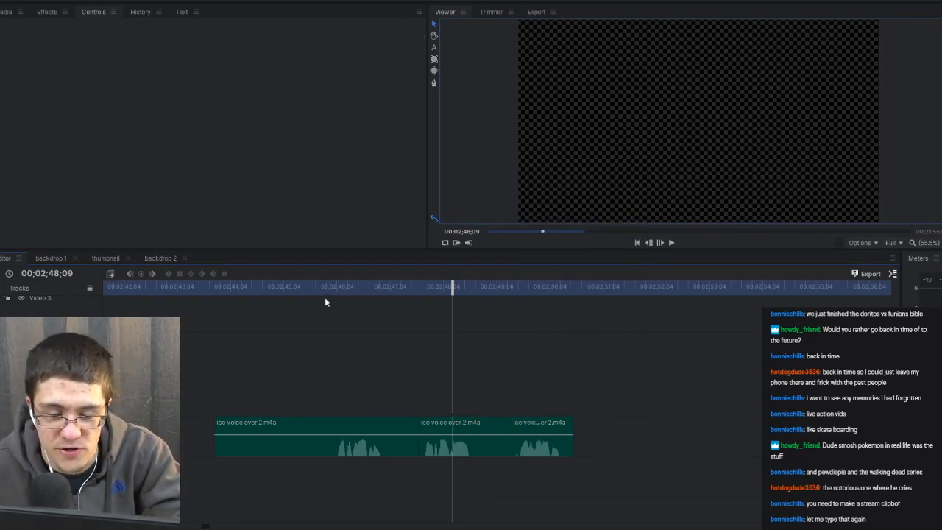
Split the voice over at 2:46;01, just before the first of the last three phrases.
{"action": "left_click_drag", "start_coordinate": [326, 292], "coordinate": [332, 293]}
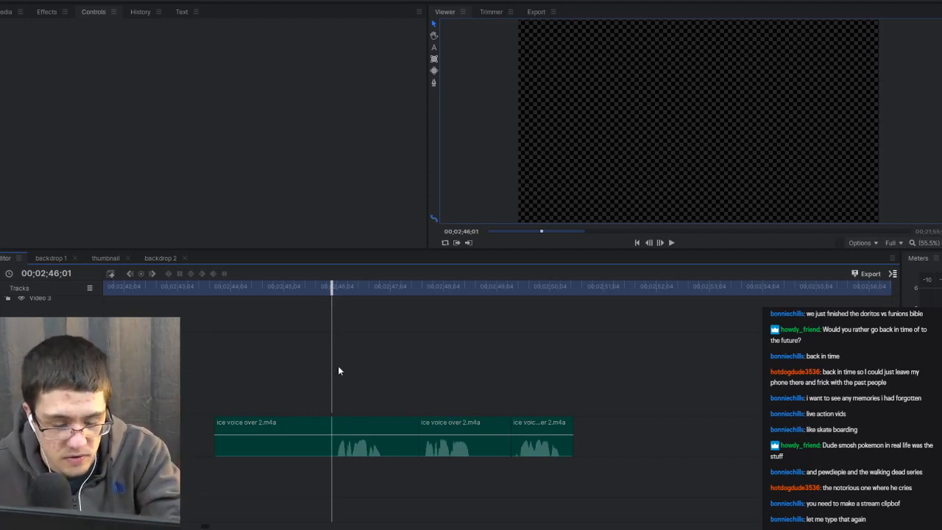
{"action": "key", "text": "c"}
{"action": "left_click", "coordinate": [333, 423]}
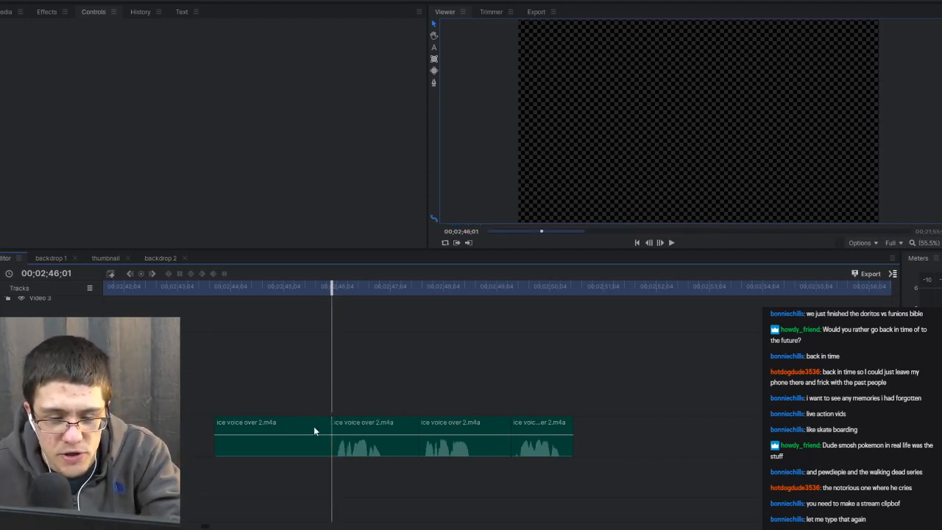
Play from 2:38;23, delete the voice over clip starting at about 2:38;14, and replay from about 2:33;24.
{"action": "scroll", "coordinate": [378, 403], "scroll_direction": "left", "scroll_amount": 6}
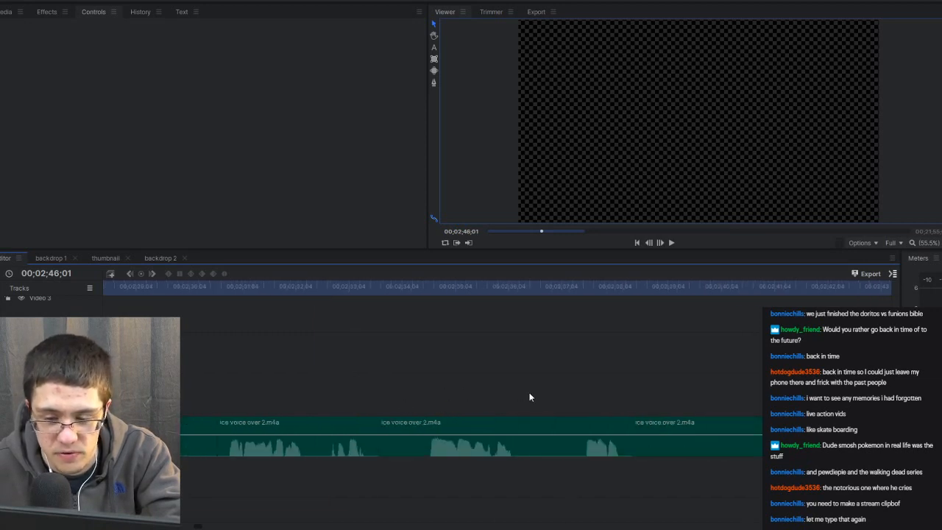
{"action": "left_click", "coordinate": [648, 289]}
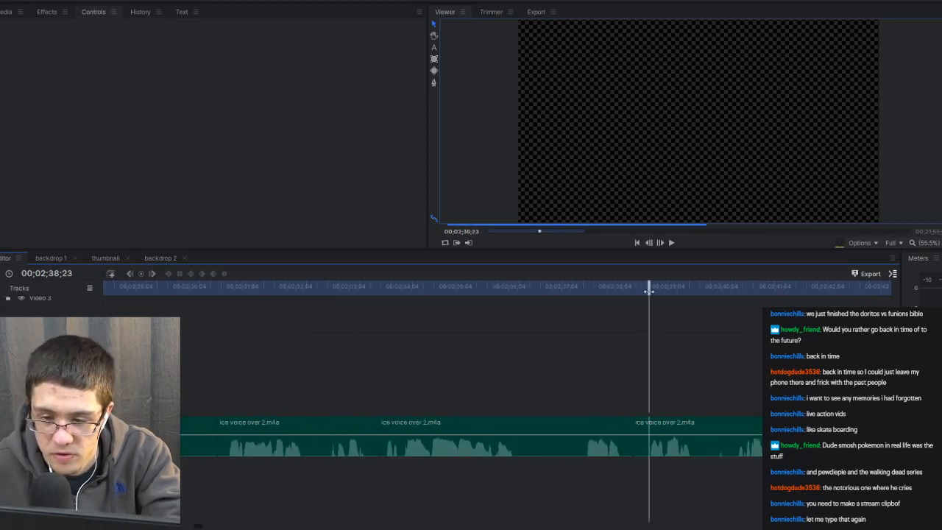
{"action": "key", "text": "space"}
{"action": "left_click", "coordinate": [704, 420]}
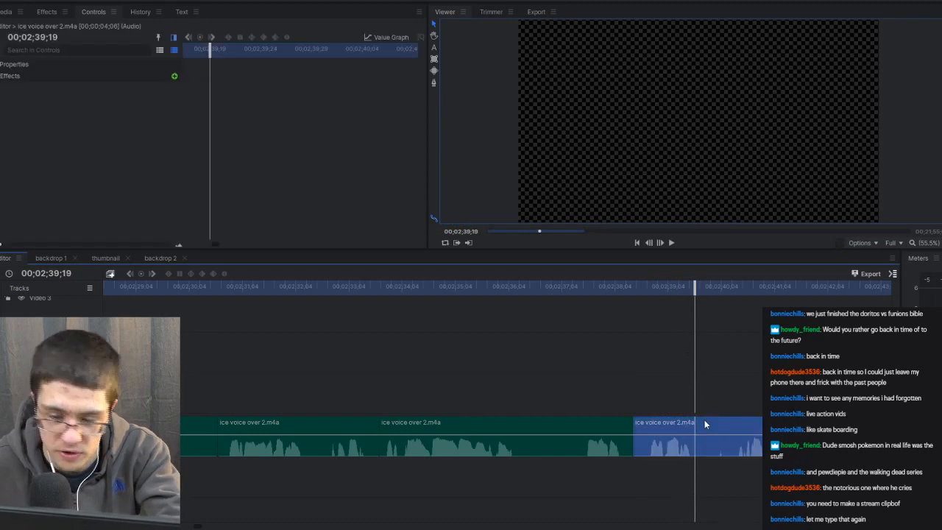
{"action": "key", "text": "Delete"}
{"action": "left_click", "coordinate": [384, 287]}
{"action": "key", "text": "space"}
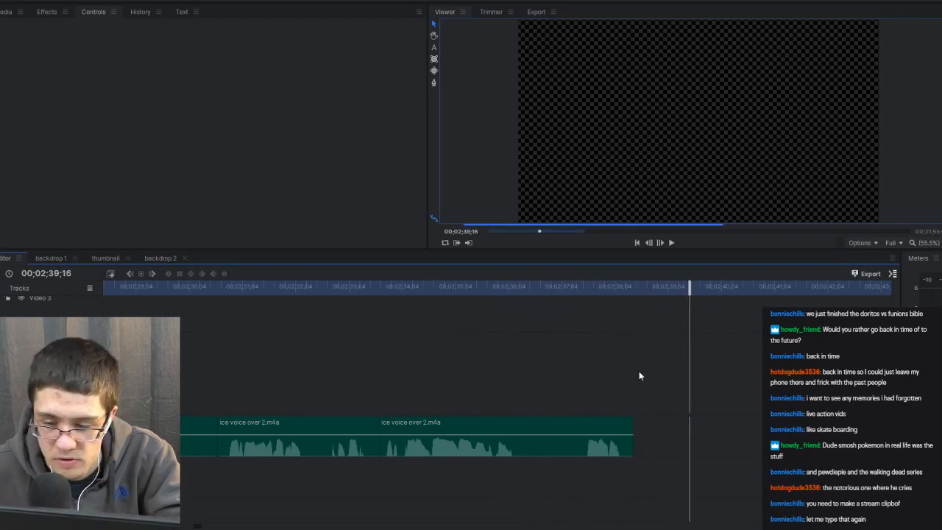
{"action": "key", "text": "space"}
Delete the silent clip ending at 2:46;01, move the three clips after it to start at about 2:39;07, and play the transition.
{"action": "left_click", "coordinate": [405, 425]}
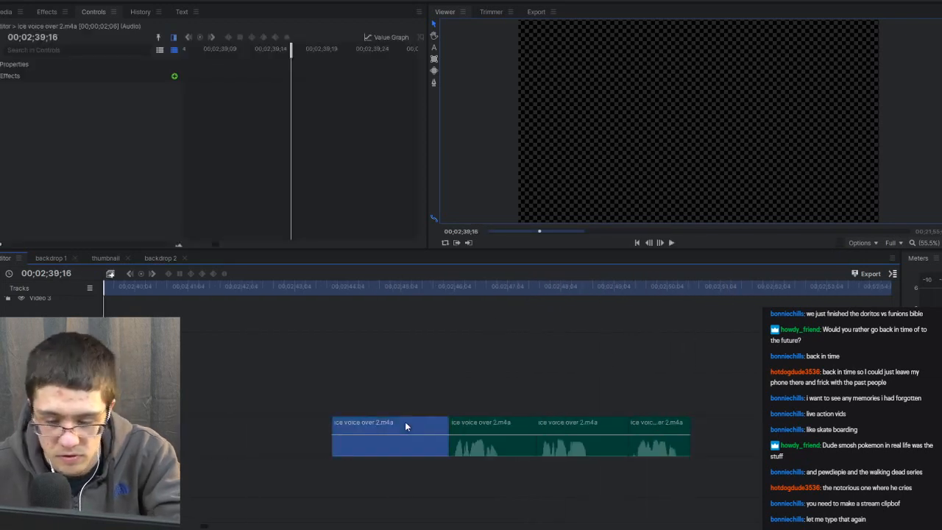
{"action": "key", "text": "Delete"}
{"action": "left_click_drag", "start_coordinate": [704, 383], "coordinate": [605, 425]}
{"action": "key", "text": "Delete"}
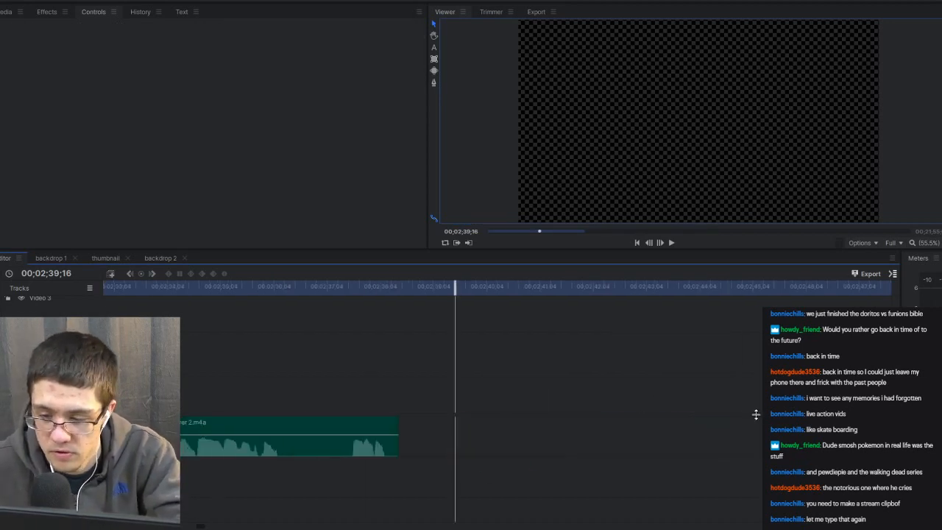
{"action": "left_click_drag", "start_coordinate": [816, 425], "coordinate": [451, 420]}
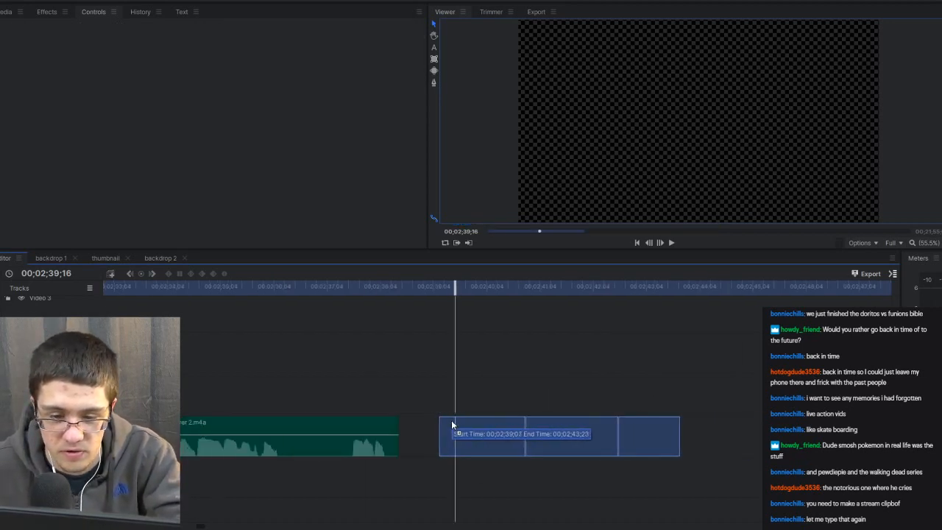
{"action": "left_click", "coordinate": [326, 286]}
{"action": "key", "text": "space"}
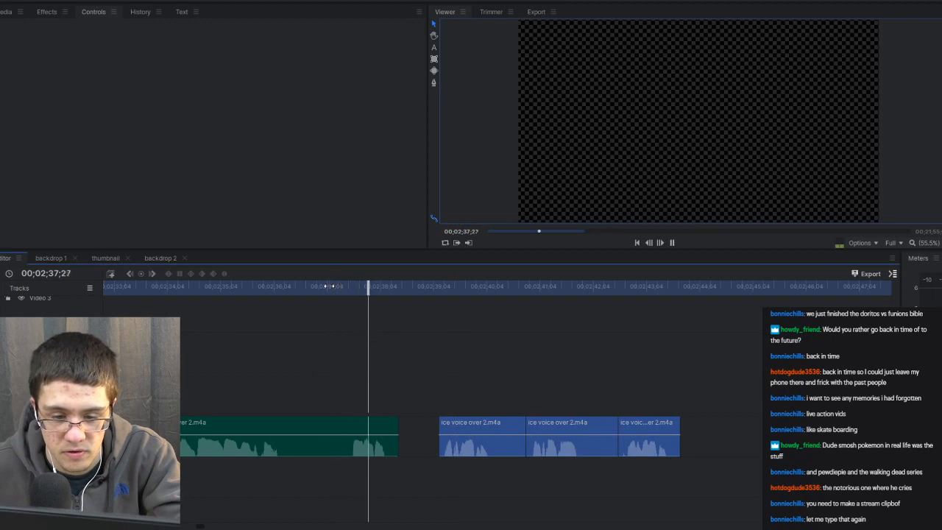
{"action": "key", "text": "space"}
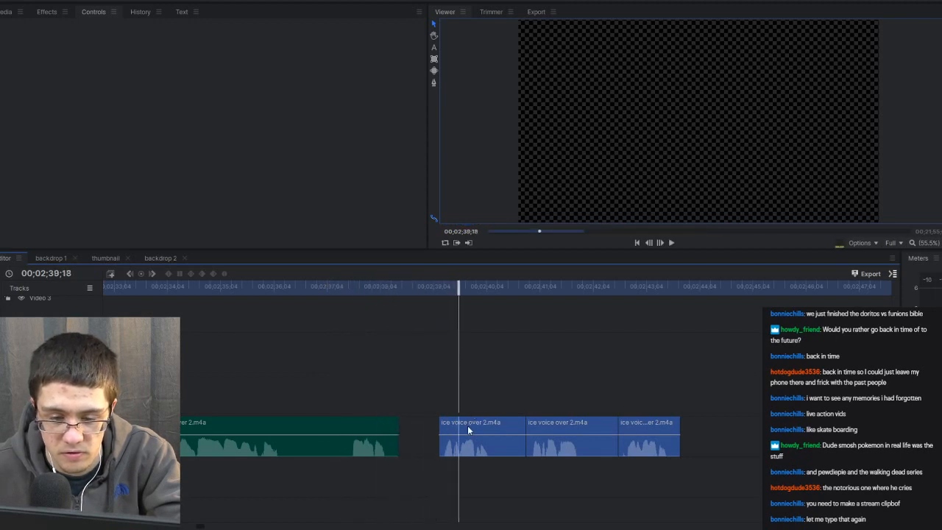
Try starting the last three voice over clips at about 2:40;07 and play the pause before them.
{"action": "left_click_drag", "start_coordinate": [469, 425], "coordinate": [521, 425]}
{"action": "left_click", "coordinate": [343, 286]}
{"action": "key", "text": "space"}
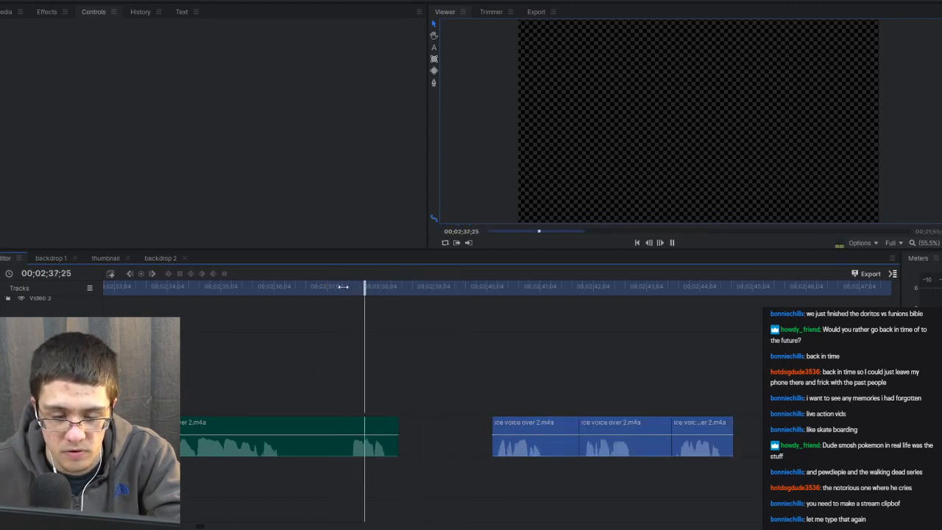
{"action": "key", "text": "space"}
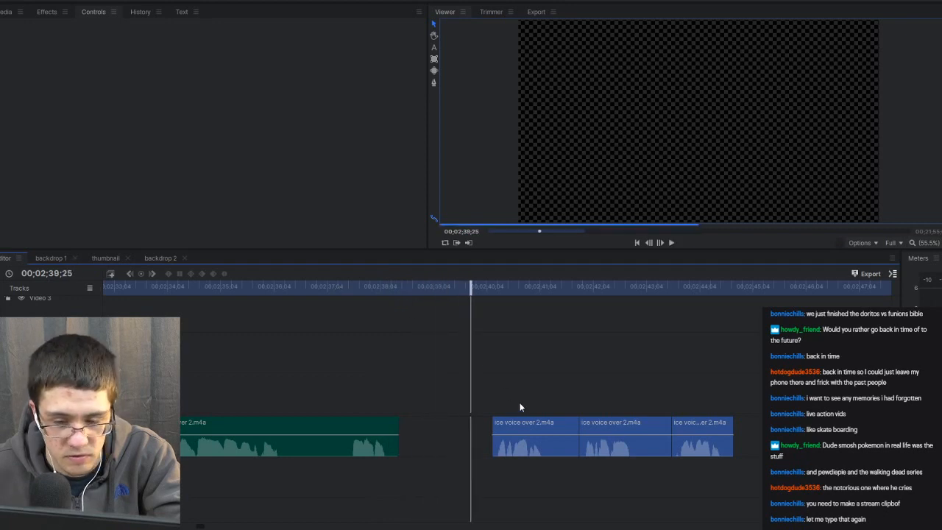
Move the last three voice over clips to start at 2:39;25 and play from 2:37;08 through their end.
{"action": "left_click_drag", "start_coordinate": [520, 426], "coordinate": [501, 428]}
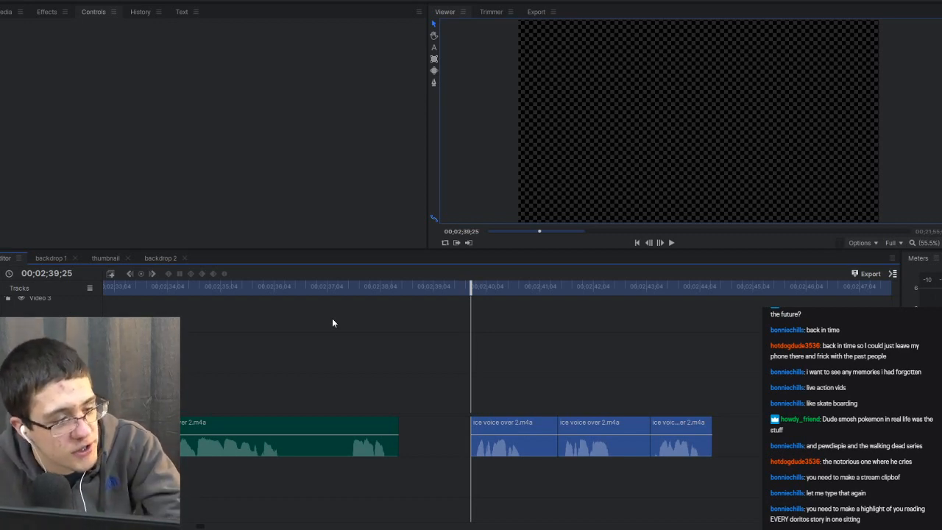
{"action": "left_click", "coordinate": [359, 287]}
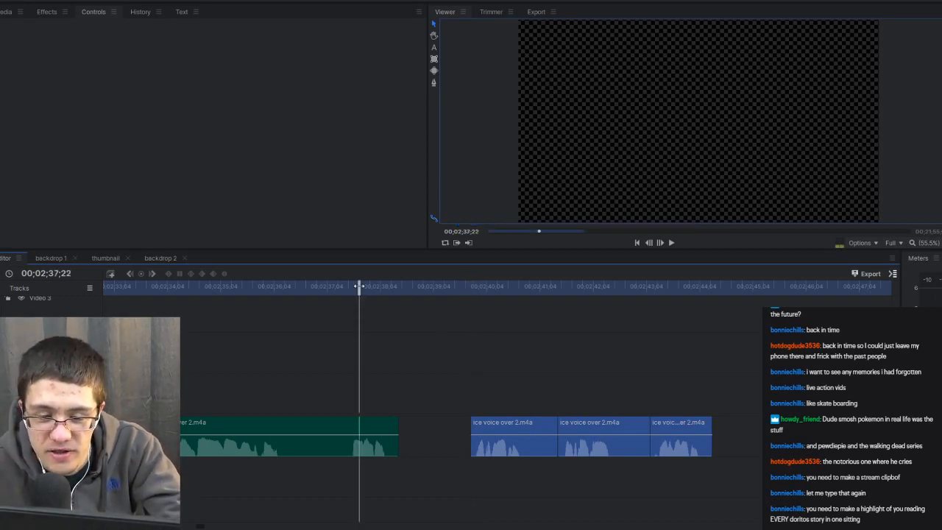
{"action": "left_click", "coordinate": [334, 287]}
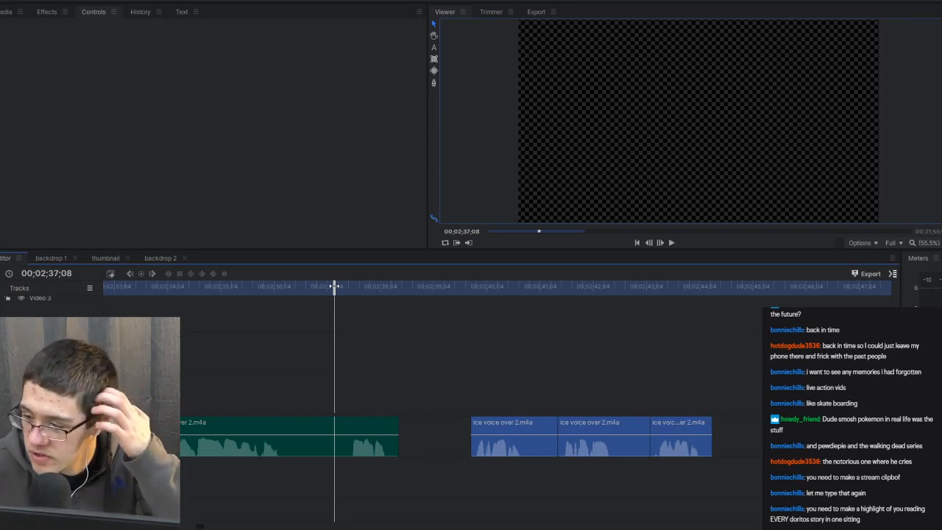
{"action": "key", "text": "space"}
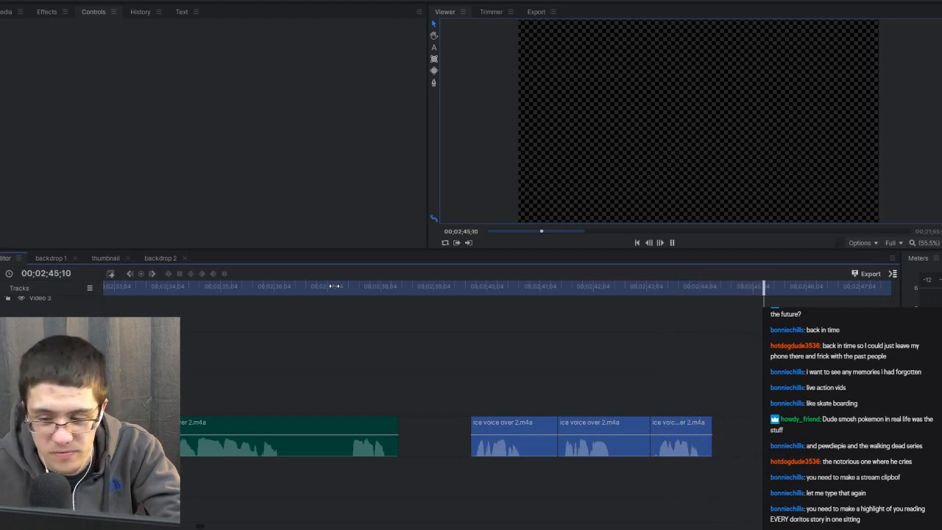
{"action": "key", "text": "space"}
Move the backdrop 1 and backdrop 2 clips to start at 2:45;12, just above the voice over track, and preview backdrop 2 at 3:05;06.
{"action": "left_click", "coordinate": [626, 343]}
{"action": "scroll", "coordinate": [625, 341], "scroll_direction": "right", "scroll_amount": 10}
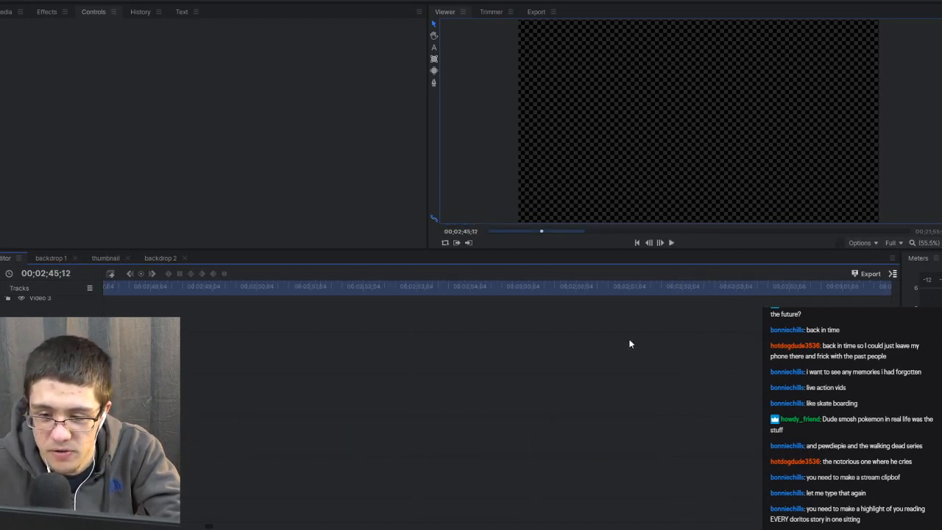
{"action": "scroll", "coordinate": [624, 342], "scroll_direction": "right", "scroll_amount": 10}
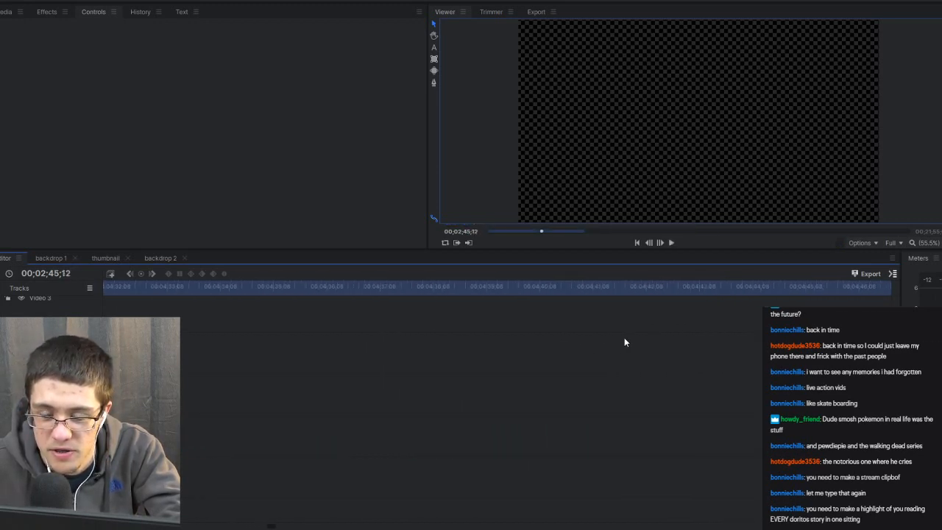
{"action": "scroll", "coordinate": [300, 387], "scroll_direction": "down", "scroll_amount": 10}
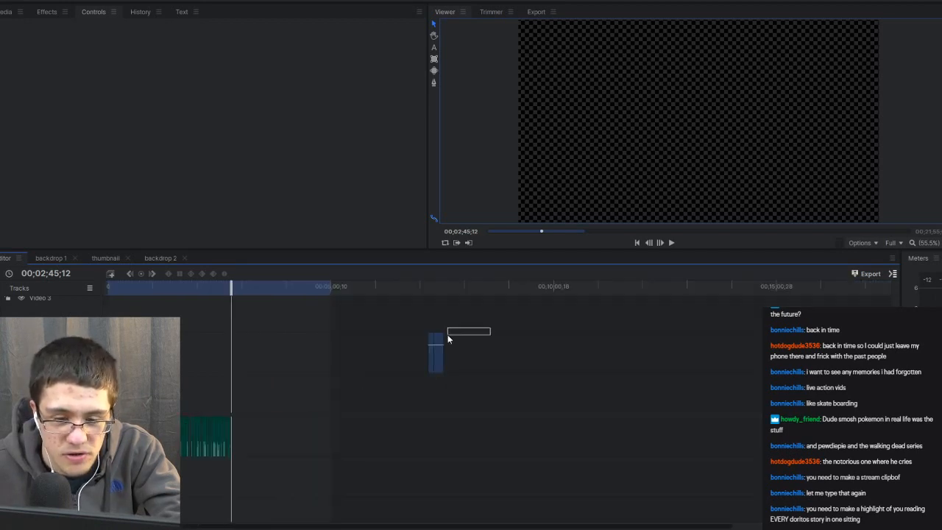
{"action": "left_click", "coordinate": [438, 342]}
{"action": "left_click_drag", "start_coordinate": [438, 343], "coordinate": [246, 397]}
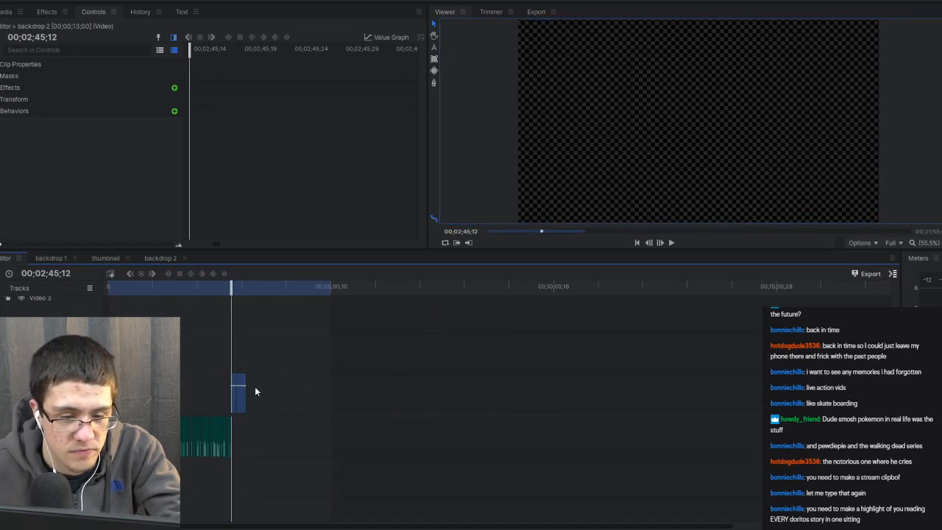
{"action": "scroll", "coordinate": [514, 322], "scroll_direction": "up", "scroll_amount": 8}
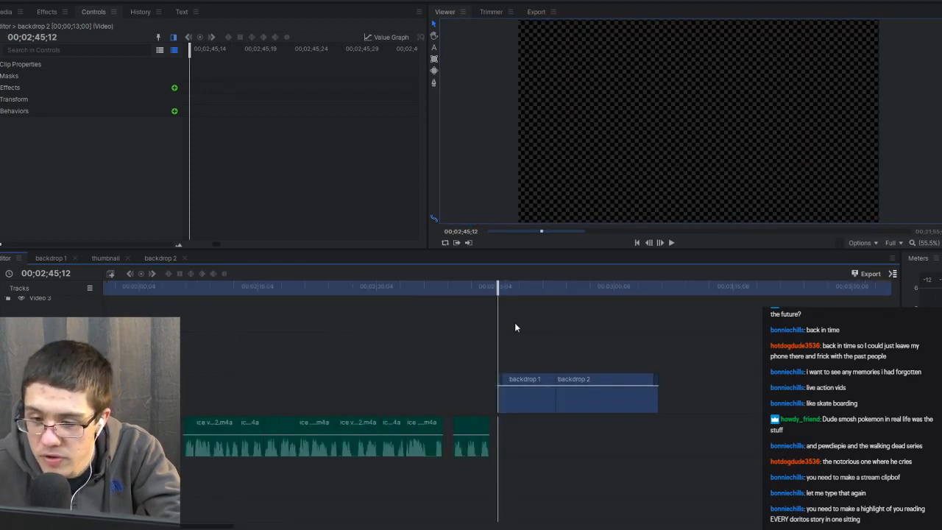
{"action": "left_click", "coordinate": [662, 289]}
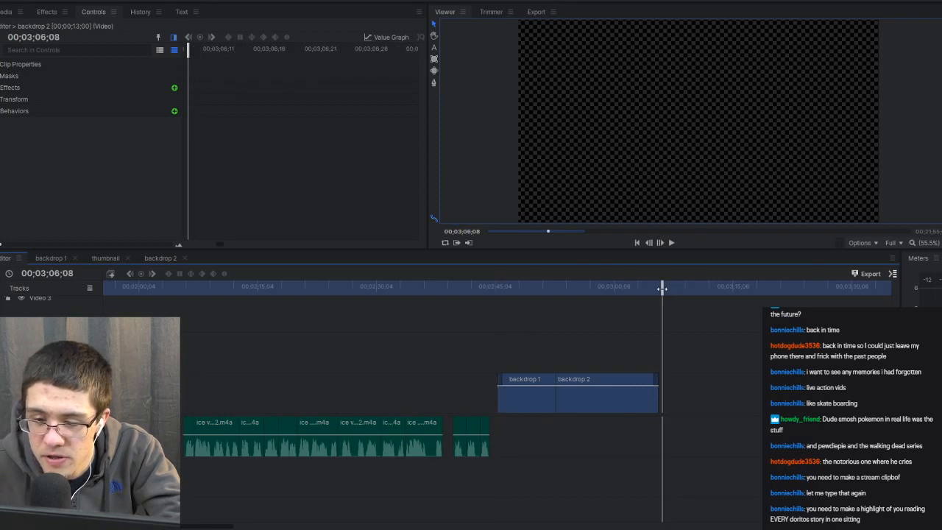
{"action": "left_click_drag", "start_coordinate": [663, 289], "coordinate": [653, 288]}
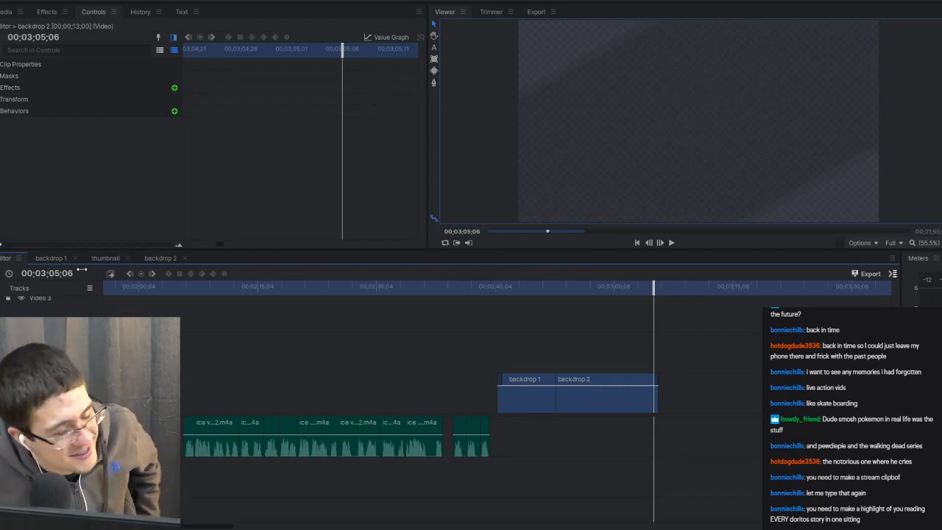
{"action": "scroll", "coordinate": [497, 357], "scroll_direction": "up", "scroll_amount": 5}
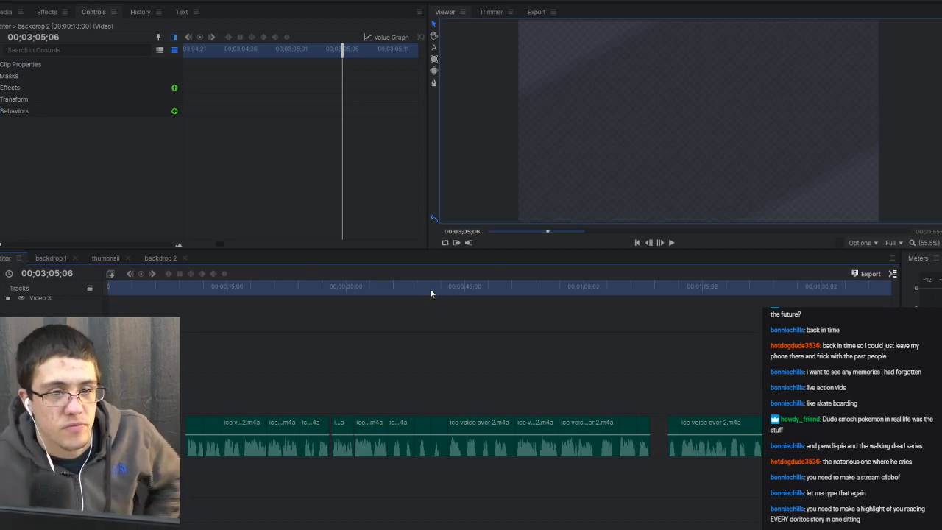
Save the current panel layout as a new workspace named Stream Workspace.
{"action": "left_click", "coordinate": [172, 4]}
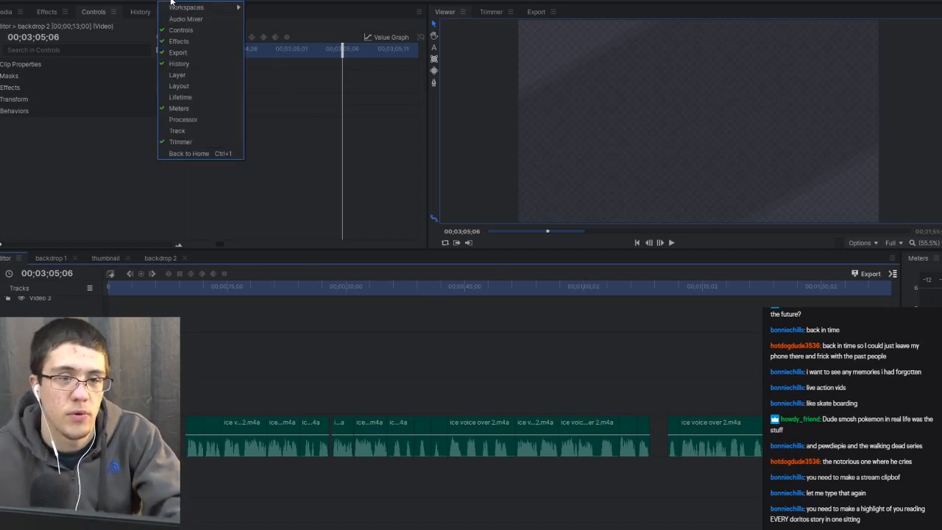
{"action": "mouse_move", "coordinate": [190, 9]}
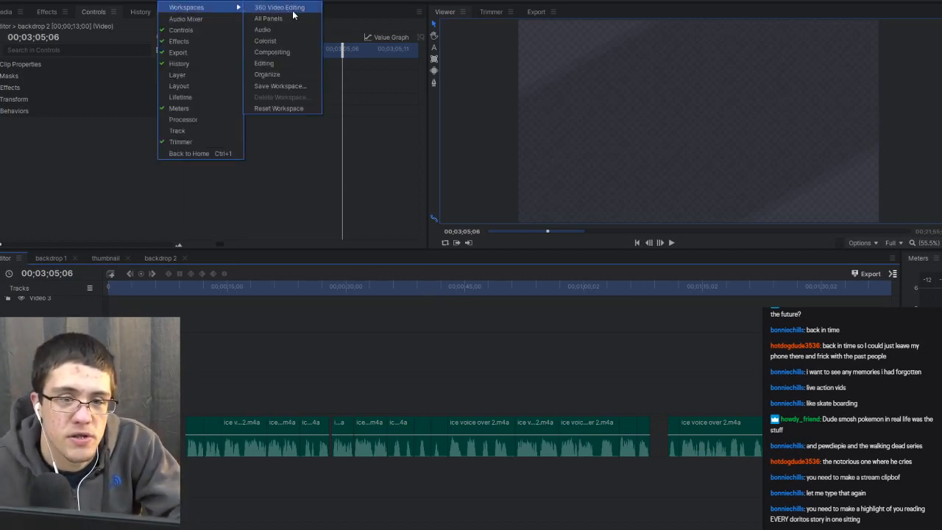
{"action": "left_click", "coordinate": [301, 86]}
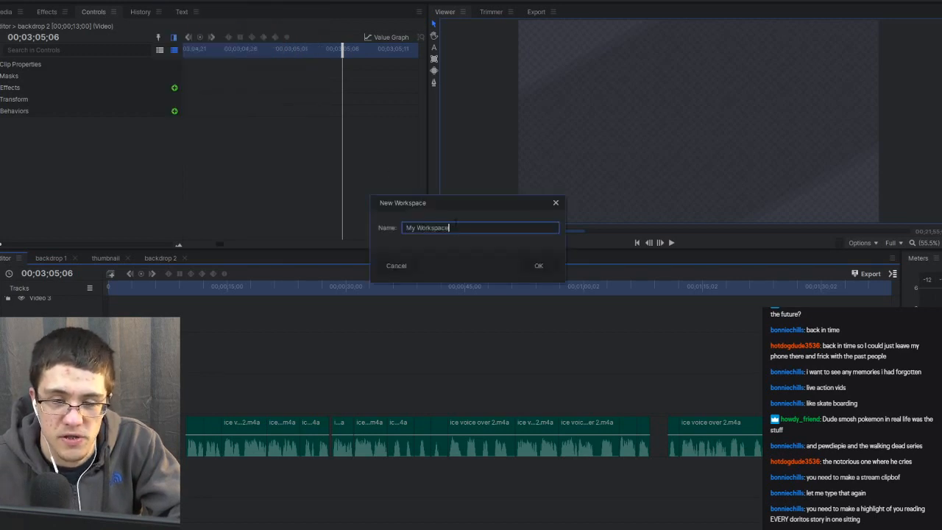
{"action": "left_click_drag", "start_coordinate": [450, 228], "coordinate": [388, 230]}
{"action": "type", "text": "S"}
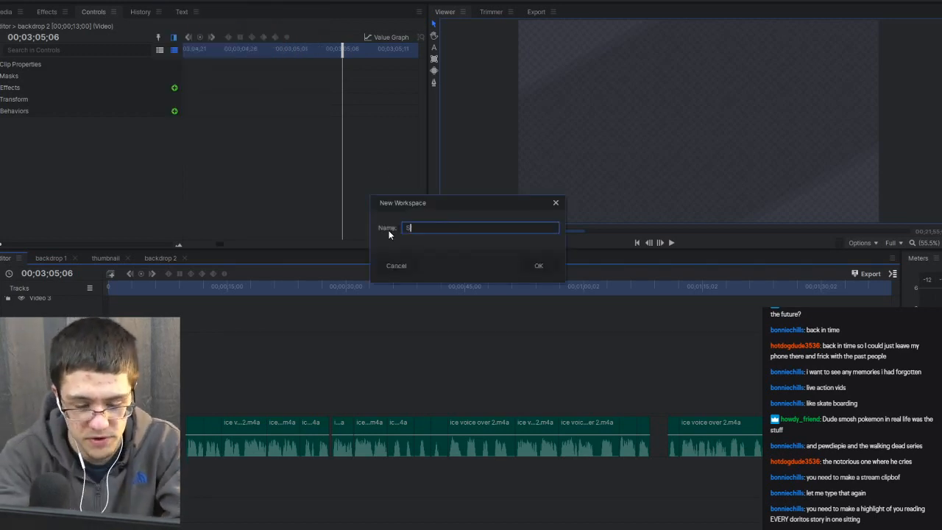
{"action": "type", "text": "tream Workspace"}
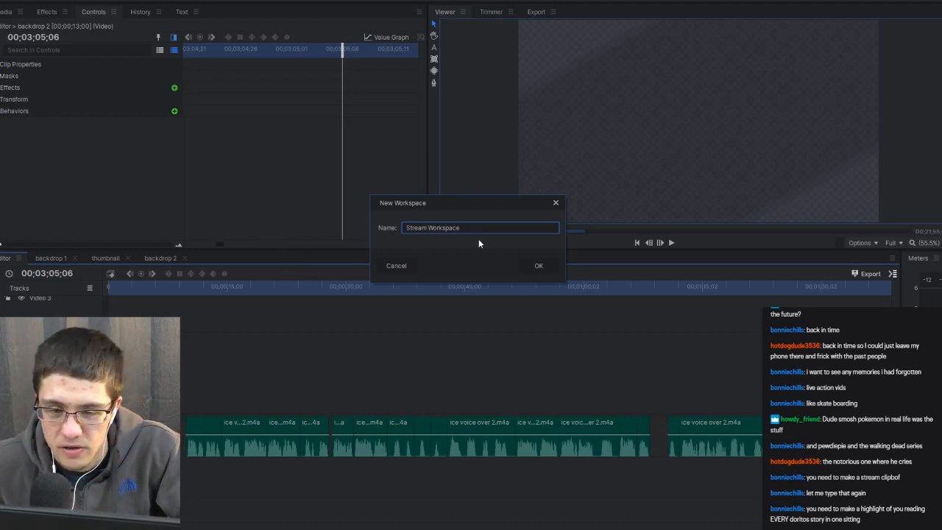
{"action": "left_click", "coordinate": [546, 265]}
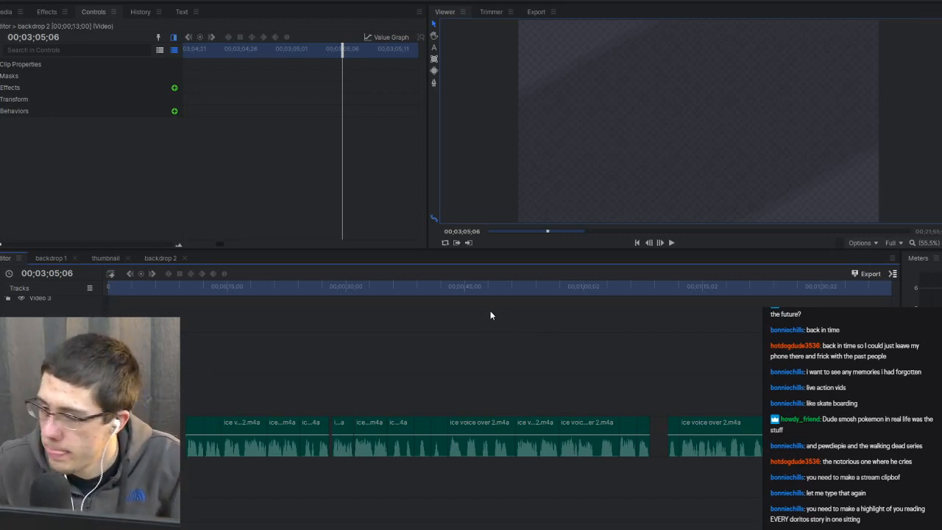
{"action": "scroll", "coordinate": [362, 335], "scroll_direction": "right", "scroll_amount": 6}
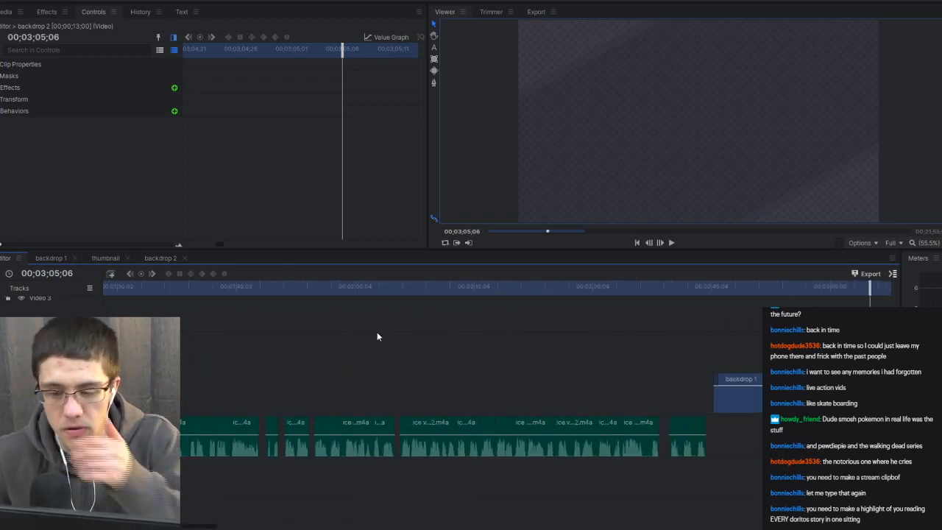
Move the backdrop 1 clip earlier so it starts where the last voice-over clip ends, and play back the transition.
{"action": "left_click_drag", "start_coordinate": [746, 382], "coordinate": [738, 382]}
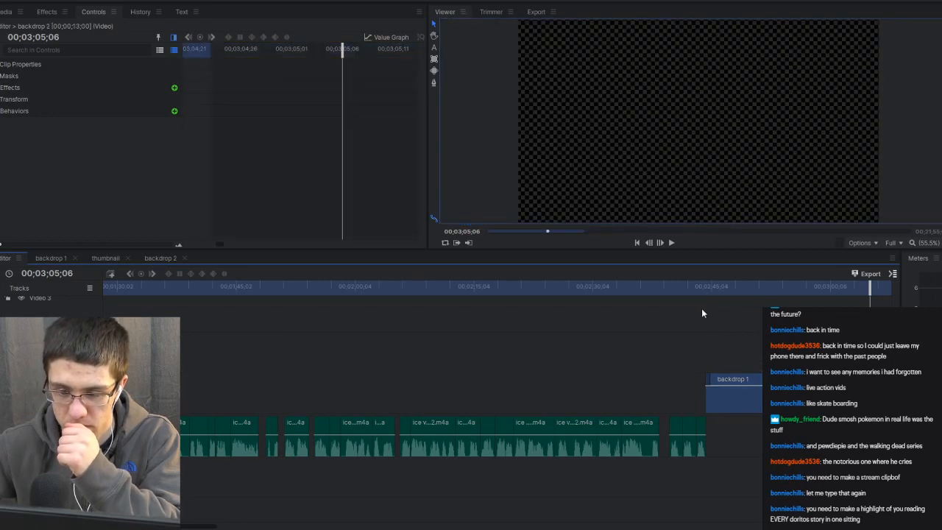
{"action": "left_click", "coordinate": [692, 288]}
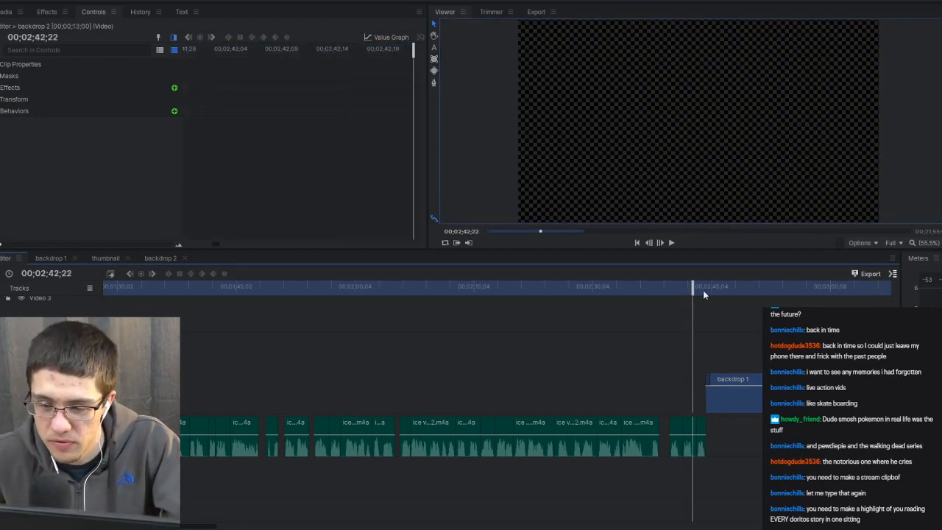
{"action": "left_click", "coordinate": [703, 290]}
{"action": "key", "text": "space"}
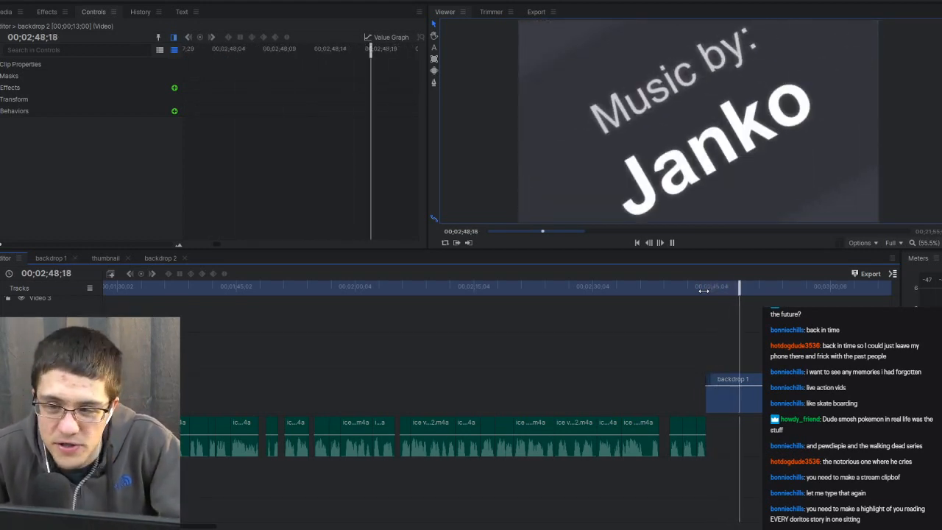
{"action": "key", "text": "space"}
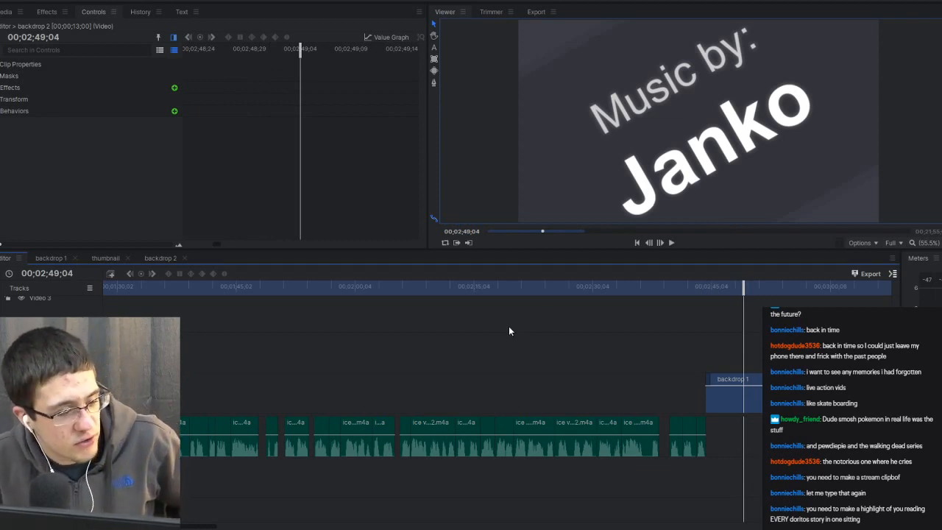
{"action": "scroll", "coordinate": [637, 337], "scroll_direction": "up", "scroll_amount": 5}
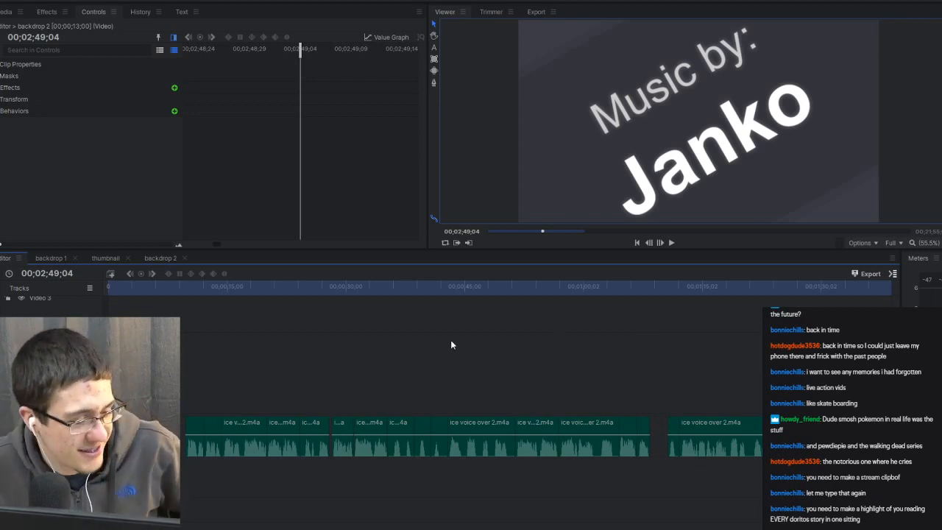
{"action": "left_click_drag", "start_coordinate": [121, 292], "coordinate": [99, 290]}
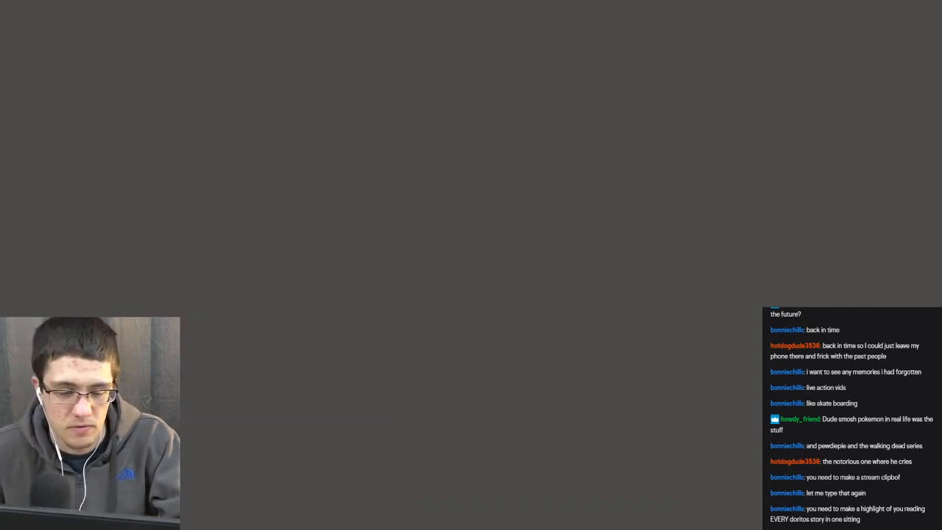
Switch to Paint 3D and start a new project with a transparent 1920 × 1080 px canvas.
{"action": "left_click", "coordinate": [199, 520]}
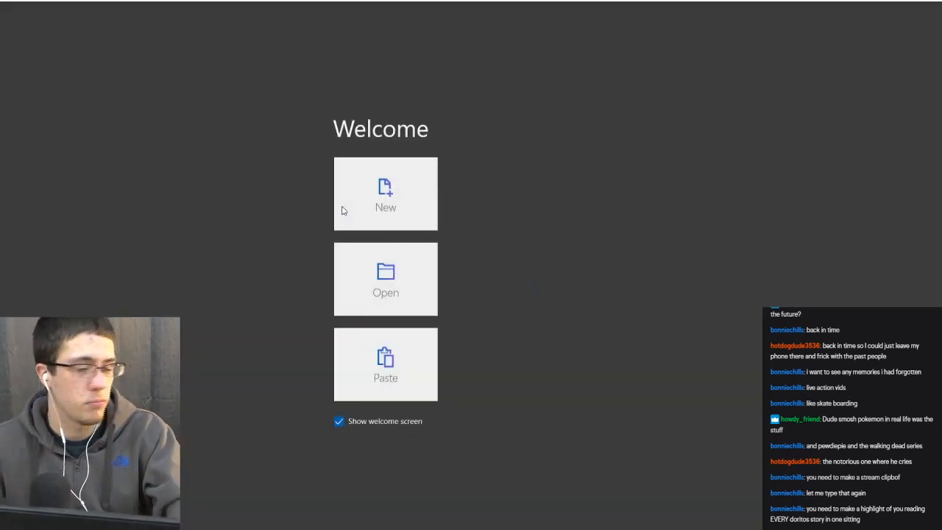
{"action": "left_click", "coordinate": [402, 187]}
{"action": "left_click", "coordinate": [507, 10]}
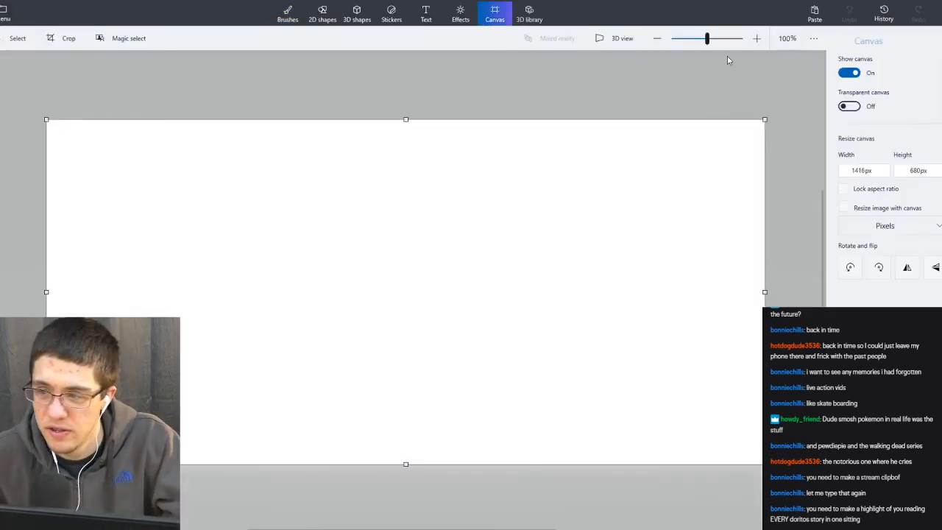
{"action": "double_click", "coordinate": [855, 168]}
{"action": "type", "text": "1920"}
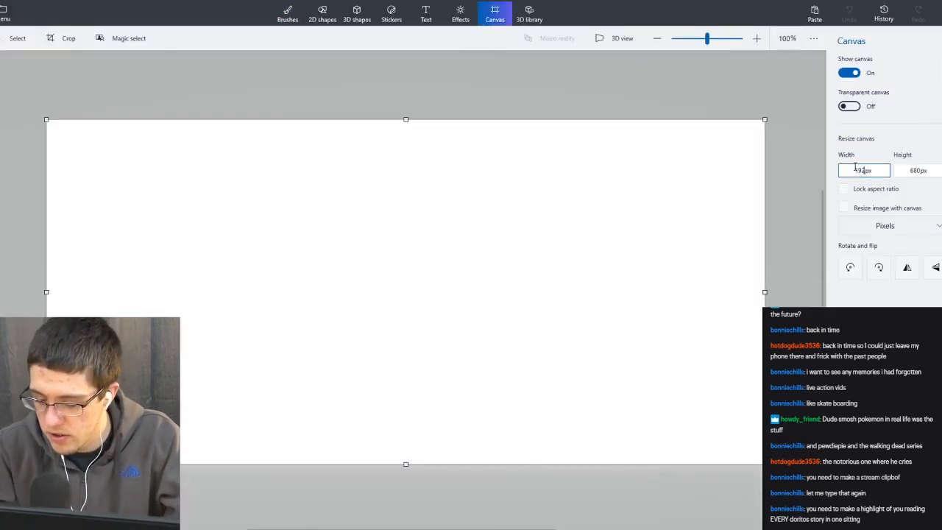
{"action": "key", "text": "Tab"}
{"action": "type", "text": "1"}
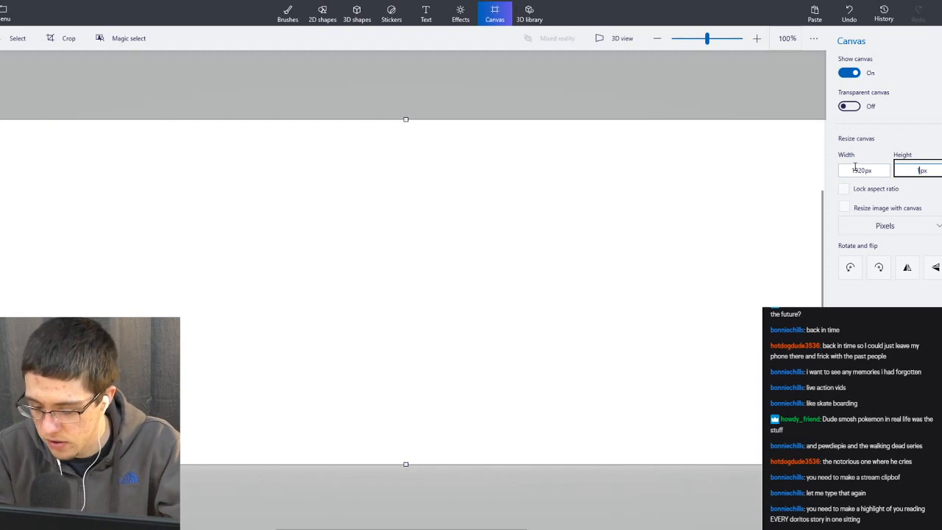
{"action": "type", "text": "080"}
{"action": "scroll", "coordinate": [629, 169], "scroll_direction": "down", "scroll_amount": 2}
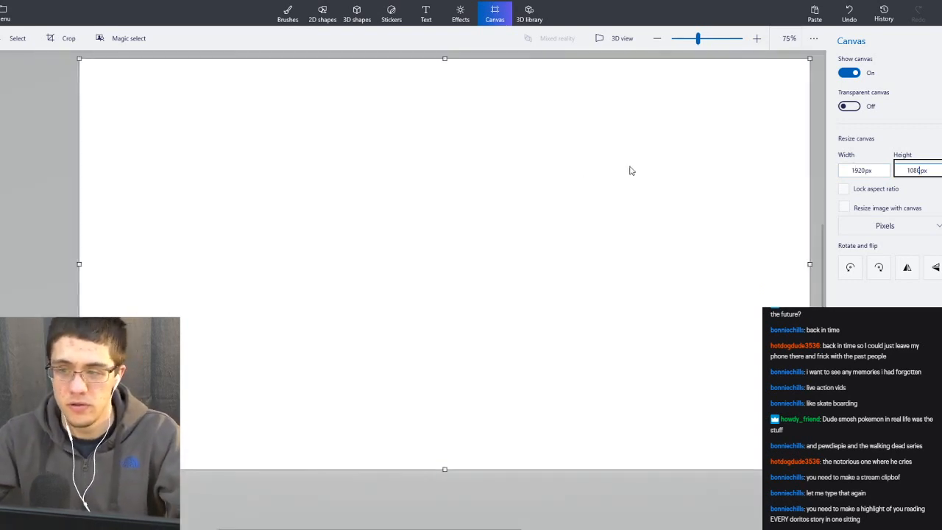
{"action": "left_click", "coordinate": [864, 106]}
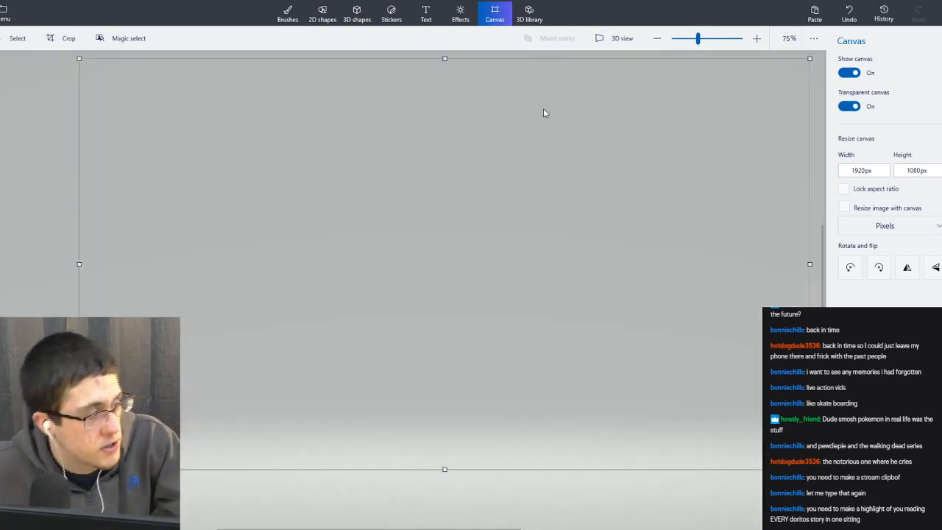
{"action": "left_click_drag", "start_coordinate": [543, 111], "coordinate": [490, 135]}
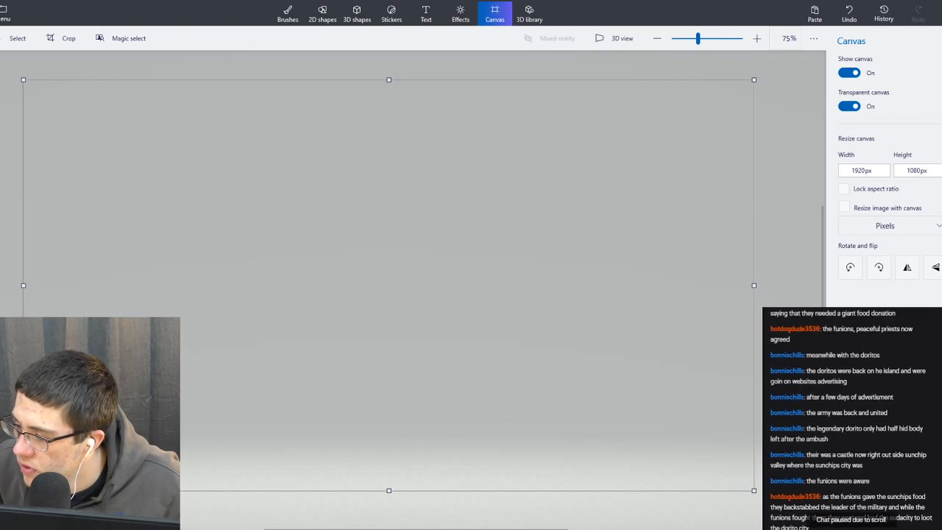
{"action": "scroll", "coordinate": [852, 418], "scroll_direction": "up", "scroll_amount": 1}
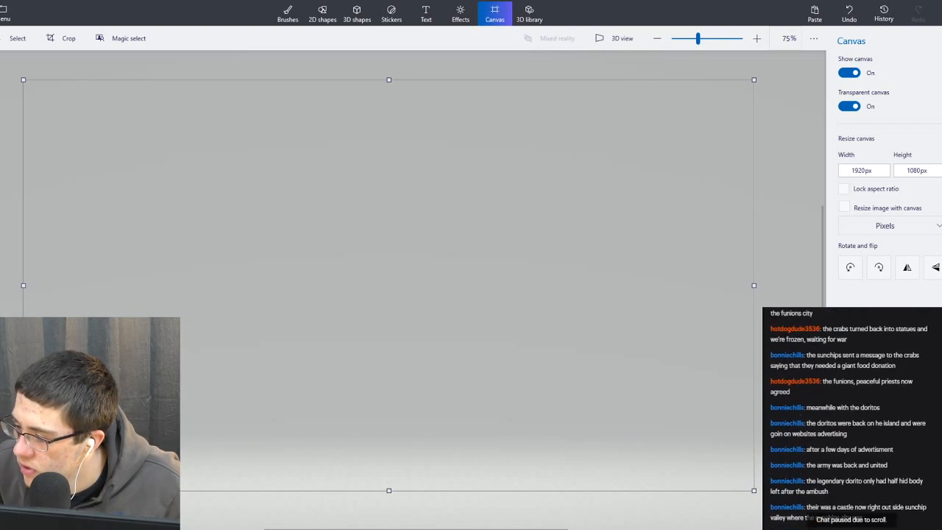
{"action": "scroll", "coordinate": [852, 417], "scroll_direction": "up", "scroll_amount": 1}
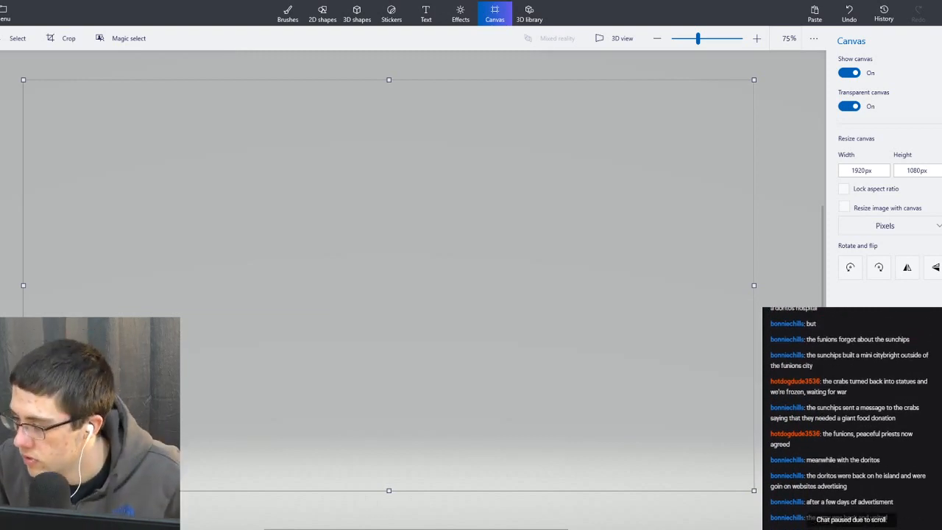
{"action": "scroll", "coordinate": [852, 418], "scroll_direction": "up", "scroll_amount": 1}
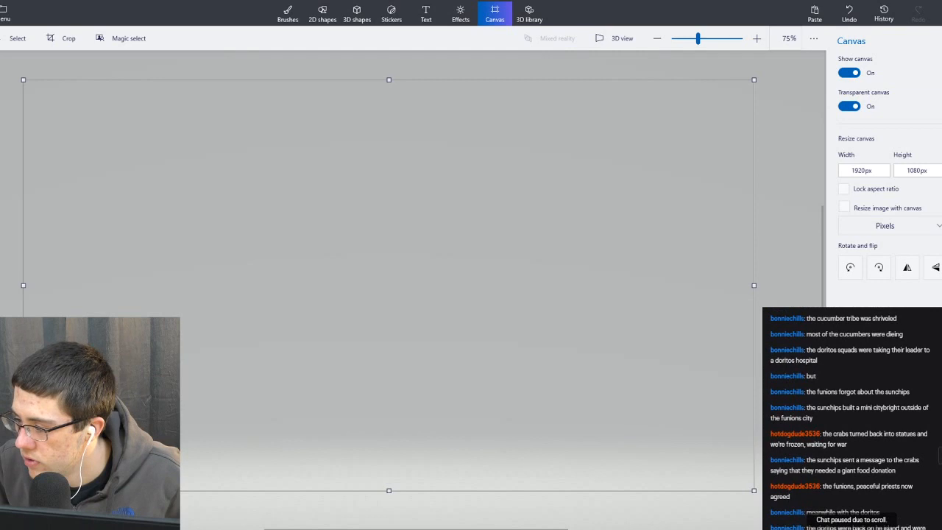
{"action": "scroll", "coordinate": [852, 418], "scroll_direction": "up", "scroll_amount": 1}
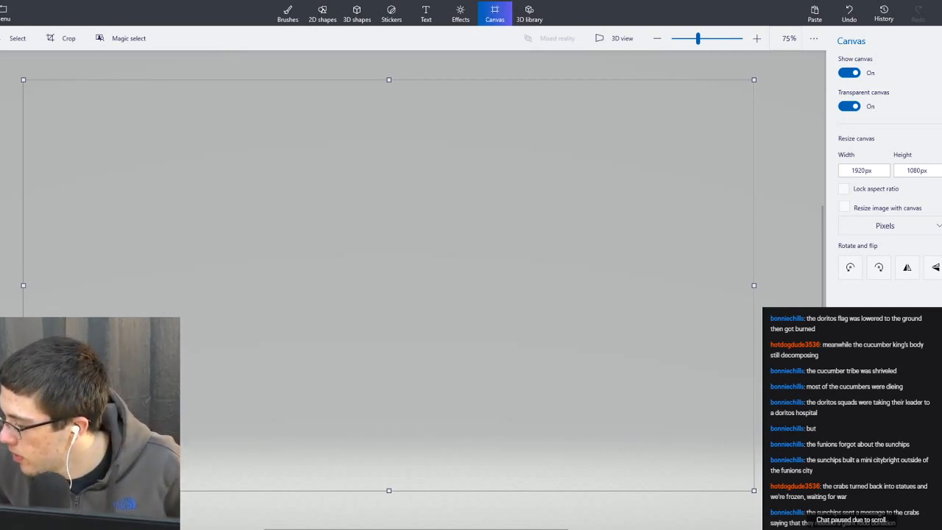
Open File Explorer and play the NetNobody FAKE track from the Netnobody instrumental folder in the desktop's Music folder.
{"action": "key", "text": "super+e"}
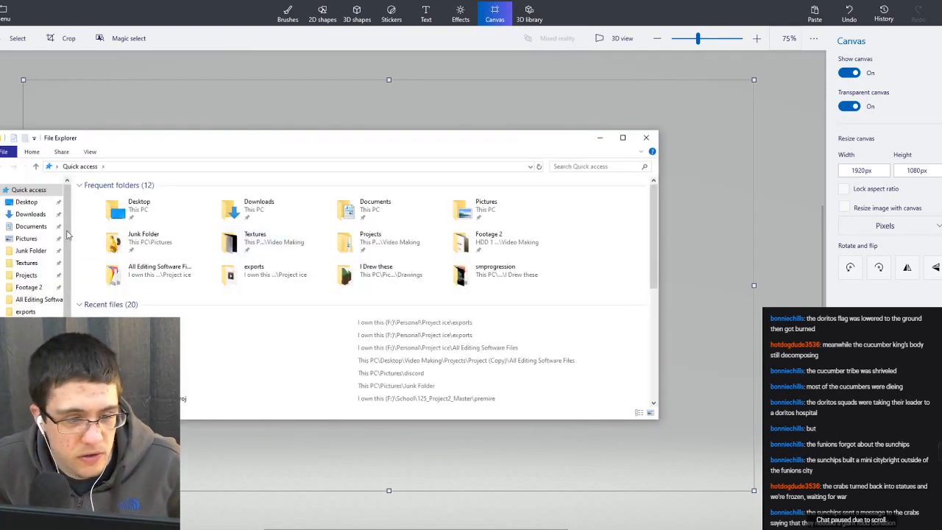
{"action": "scroll", "coordinate": [30, 235], "scroll_direction": "down", "scroll_amount": 3}
{"action": "scroll", "coordinate": [29, 221], "scroll_direction": "up", "scroll_amount": 3}
{"action": "left_click", "coordinate": [26, 201]}
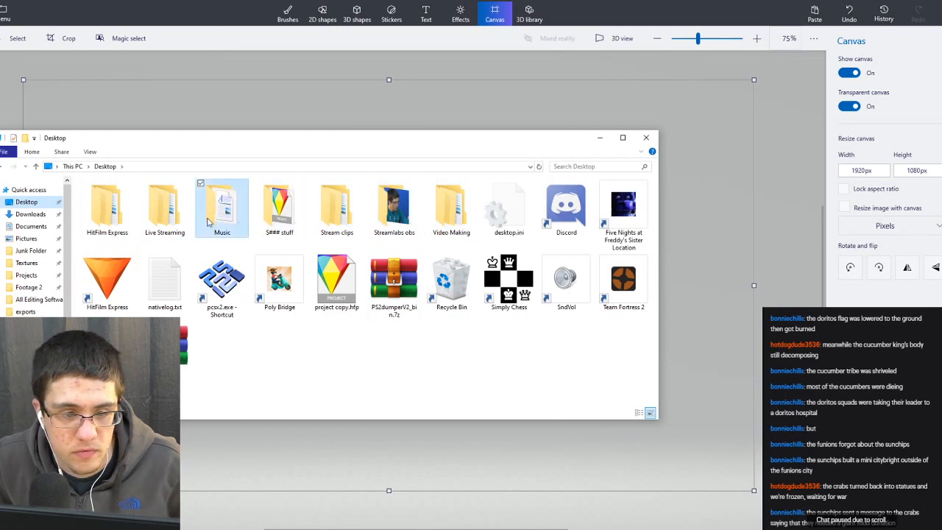
{"action": "double_click", "coordinate": [220, 210]}
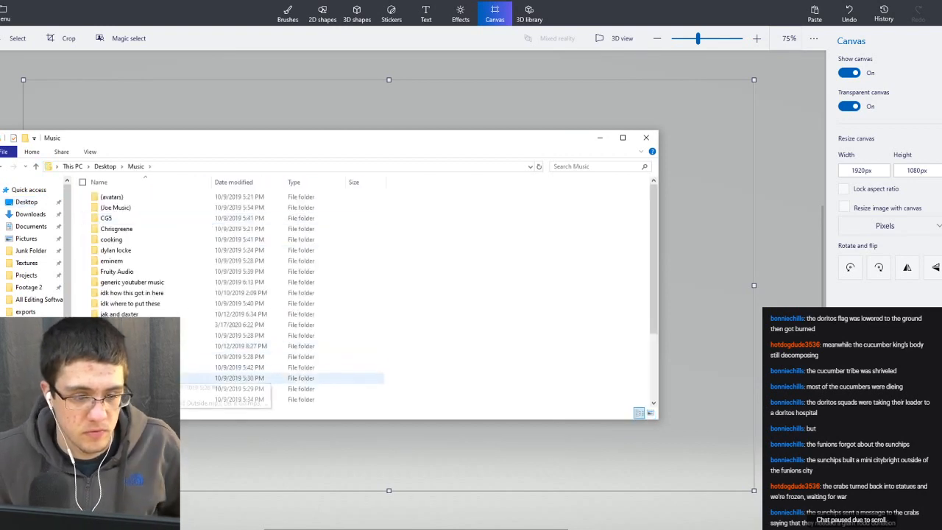
{"action": "double_click", "coordinate": [147, 388]}
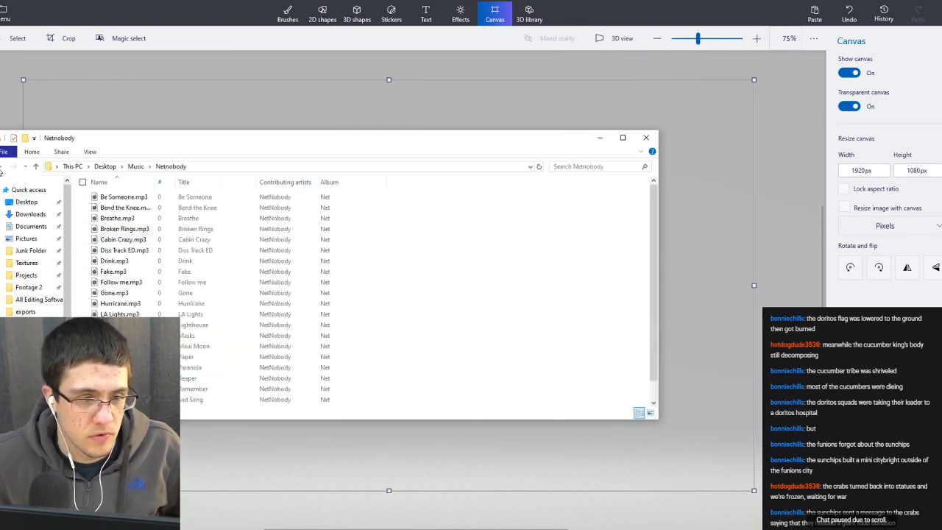
{"action": "key", "text": "alt+Left"}
{"action": "double_click", "coordinate": [169, 399]}
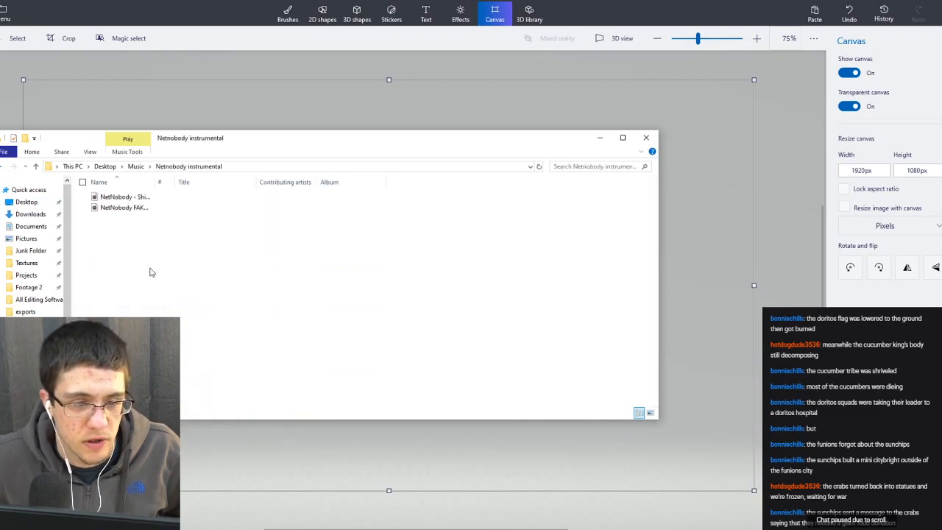
{"action": "double_click", "coordinate": [145, 209]}
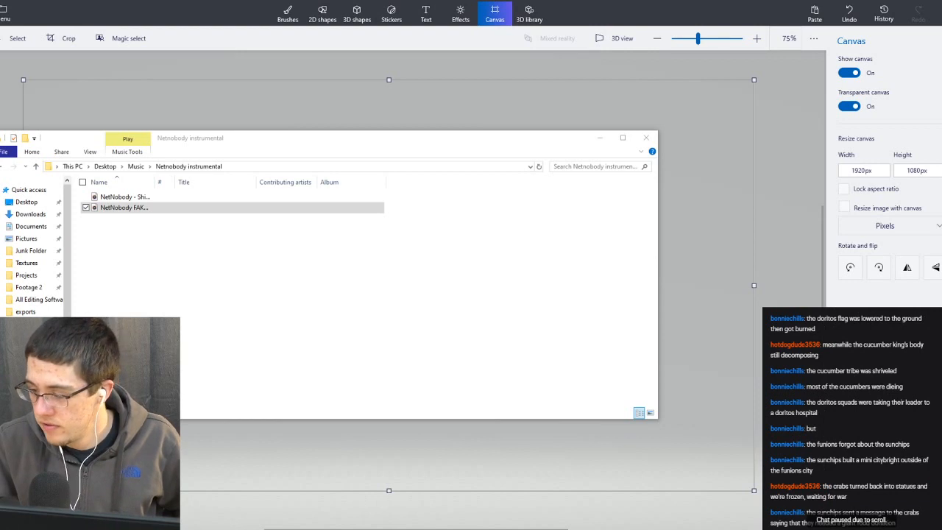
Pause the NetNobody FAKE track in Groove Music and return to its folder in File Explorer.
{"action": "scroll", "coordinate": [852, 416], "scroll_direction": "down", "scroll_amount": 10}
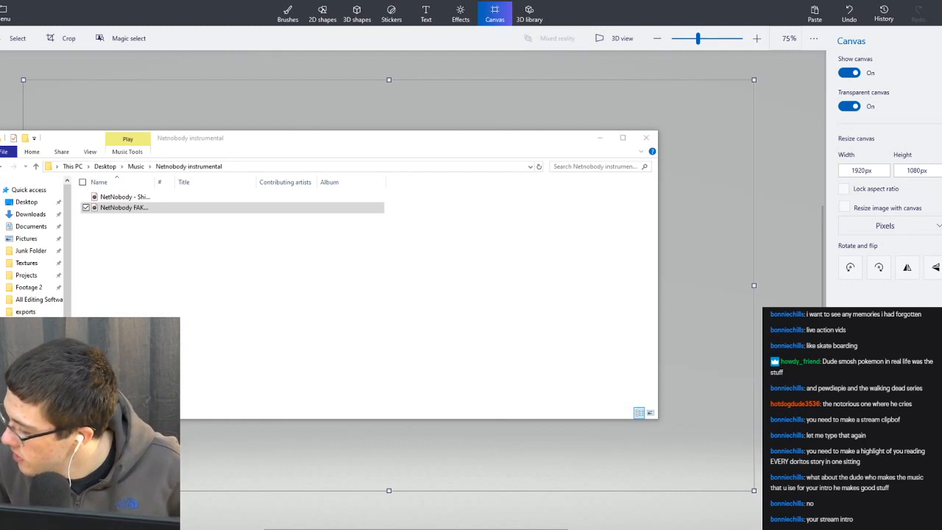
{"action": "key", "text": "alt+Tab"}
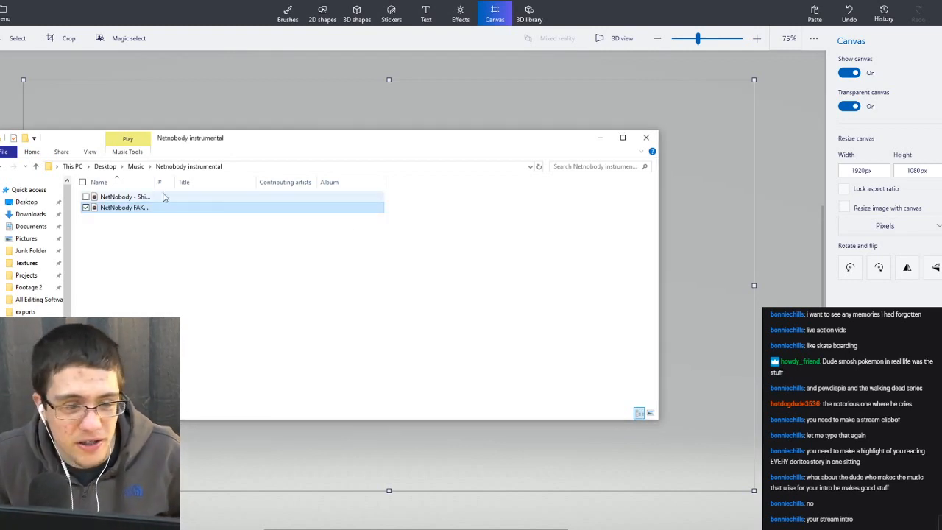
{"action": "key", "text": "alt+Tab"}
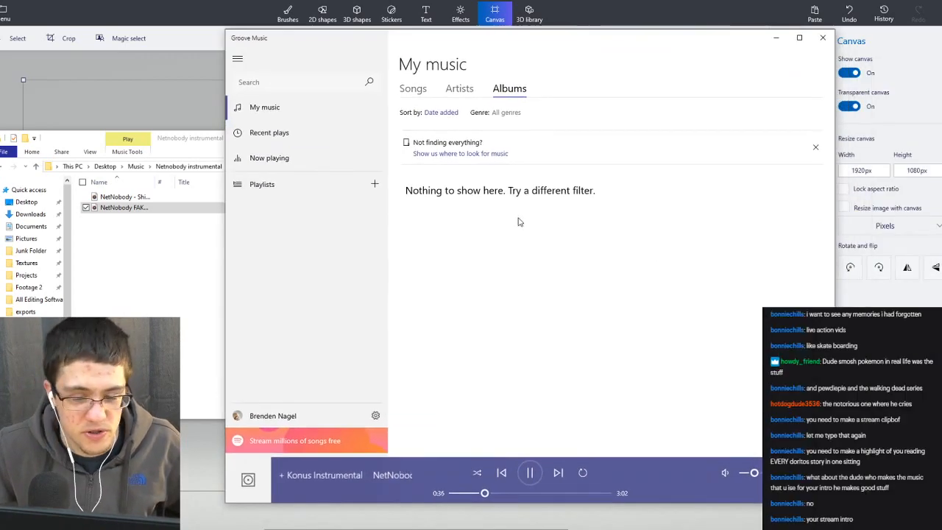
{"action": "left_click", "coordinate": [529, 473]}
{"action": "left_click", "coordinate": [158, 231]}
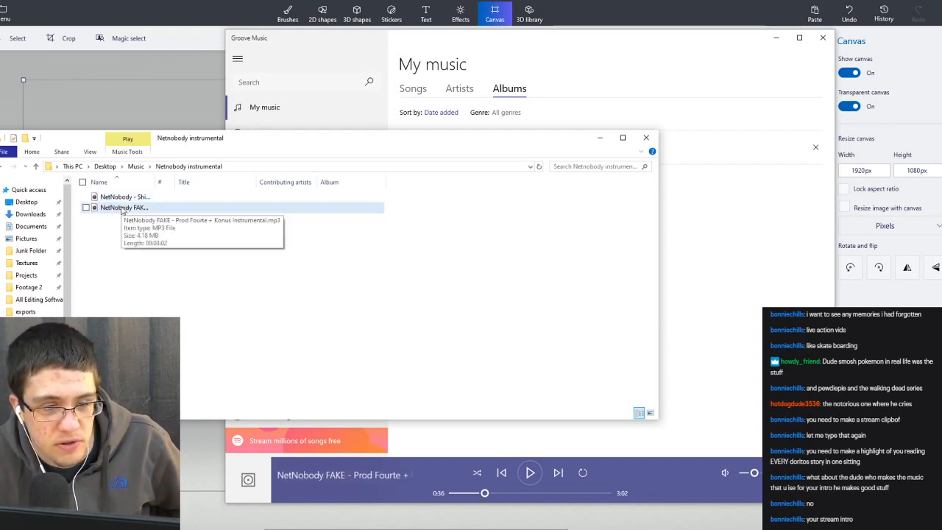
Play a few seconds of Follow me.mp3 from the Netnobody music folder, pause it and close Groove Music.
{"action": "left_click", "coordinate": [135, 166]}
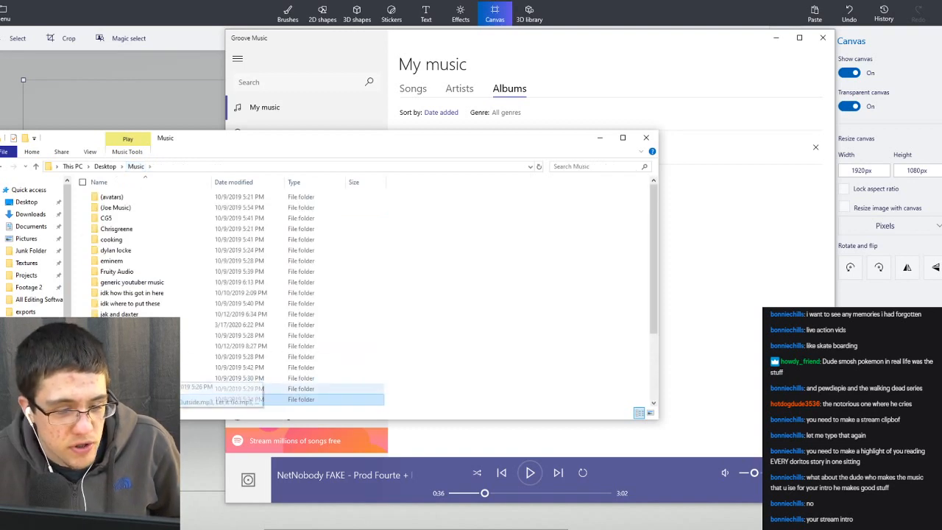
{"action": "double_click", "coordinate": [132, 388]}
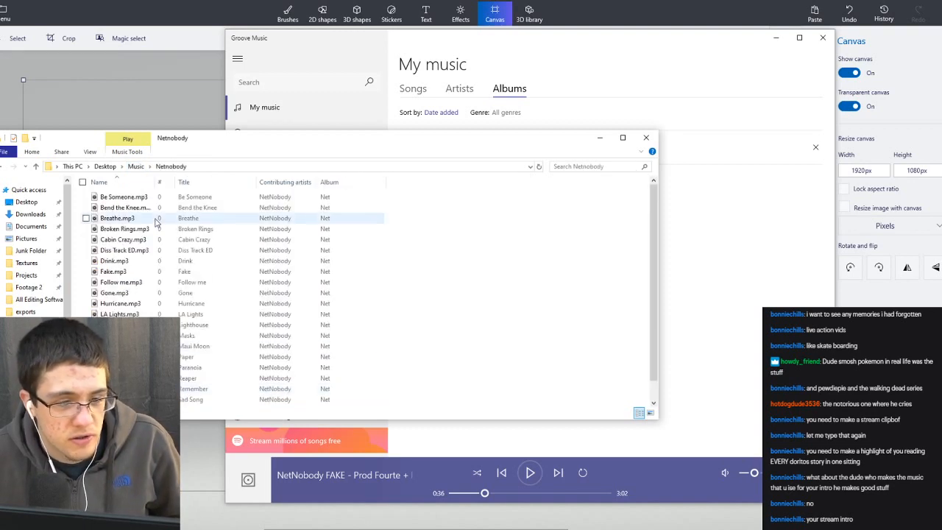
{"action": "scroll", "coordinate": [149, 228], "scroll_direction": "down", "scroll_amount": 1}
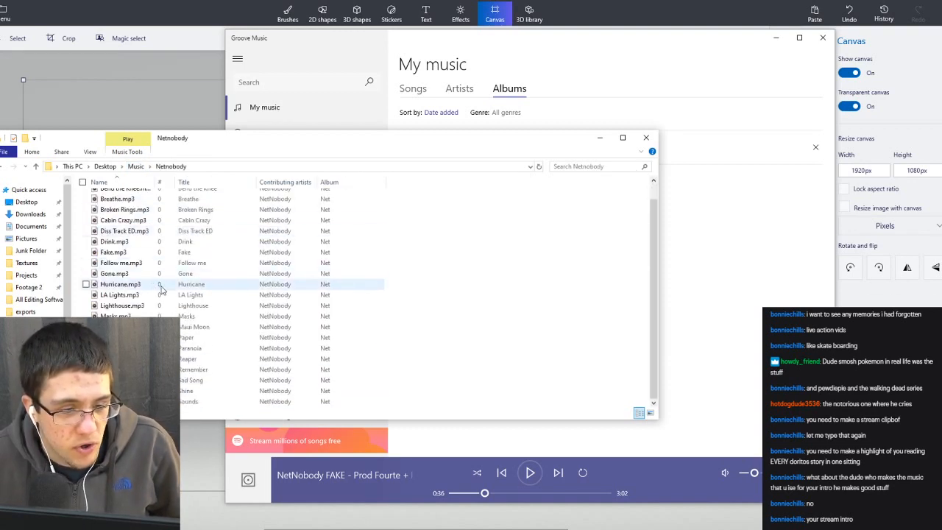
{"action": "scroll", "coordinate": [139, 291], "scroll_direction": "up", "scroll_amount": 1}
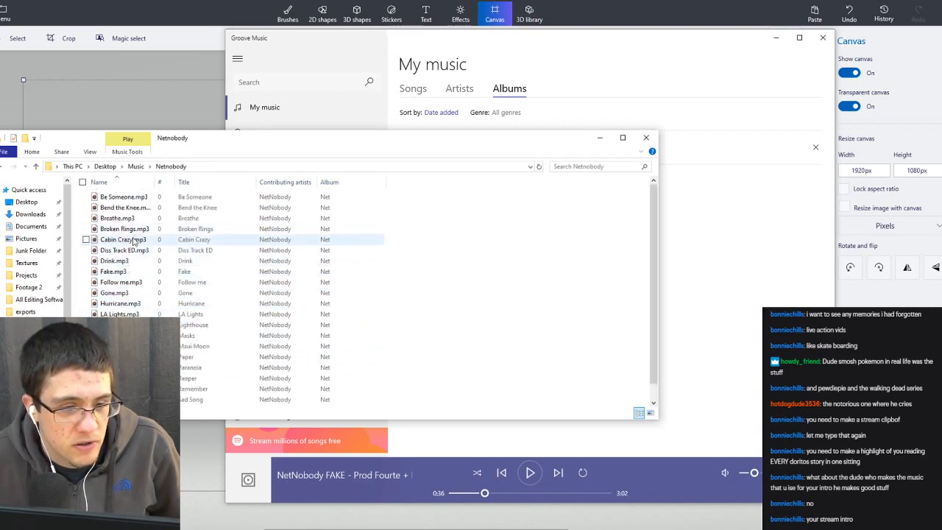
{"action": "double_click", "coordinate": [127, 283]}
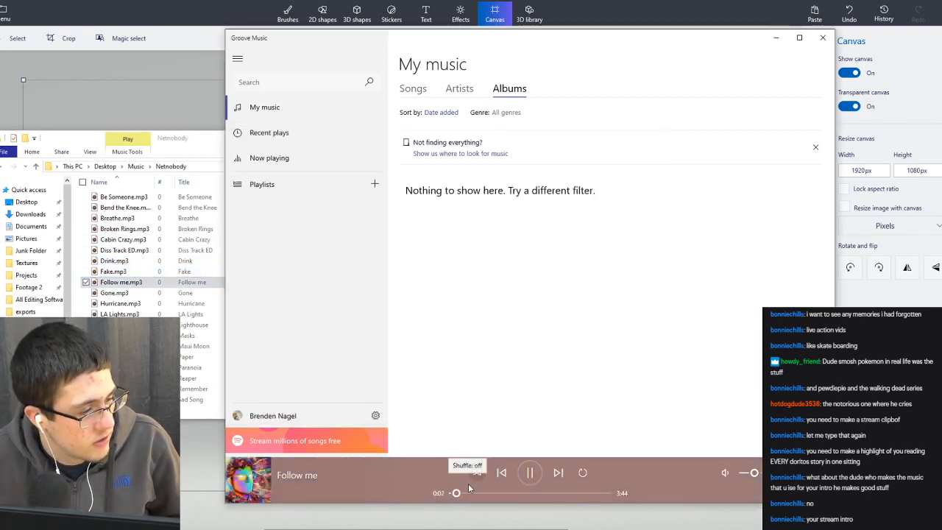
{"action": "left_click", "coordinate": [527, 474]}
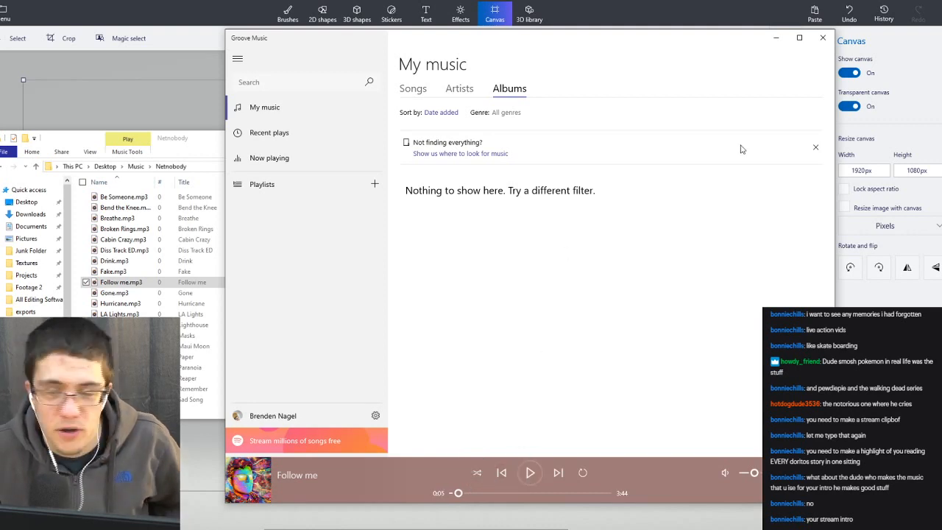
{"action": "left_click", "coordinate": [824, 40]}
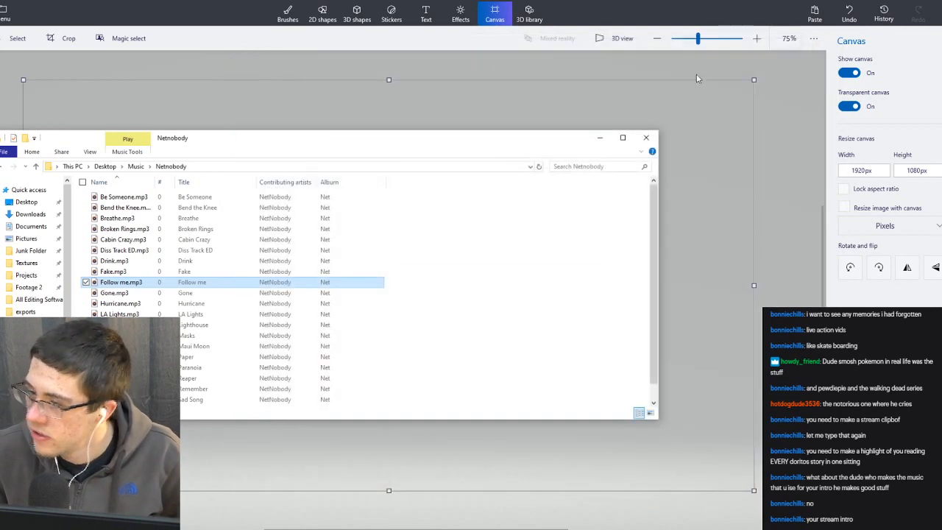
Open the Netnobody instrumental folder from the Music folder, select the NetNobody FAKE track and close File Explorer.
{"action": "left_click", "coordinate": [135, 166]}
{"action": "double_click", "coordinate": [220, 398]}
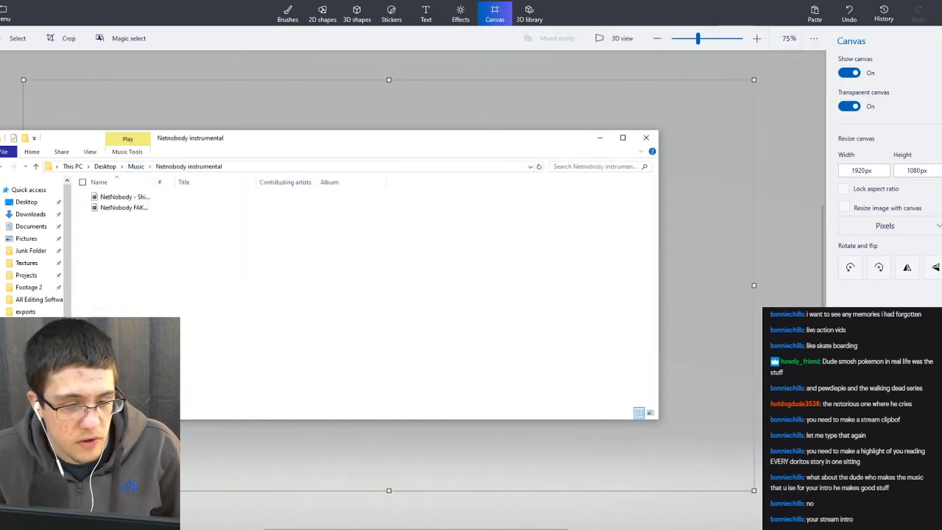
{"action": "left_click", "coordinate": [131, 210]}
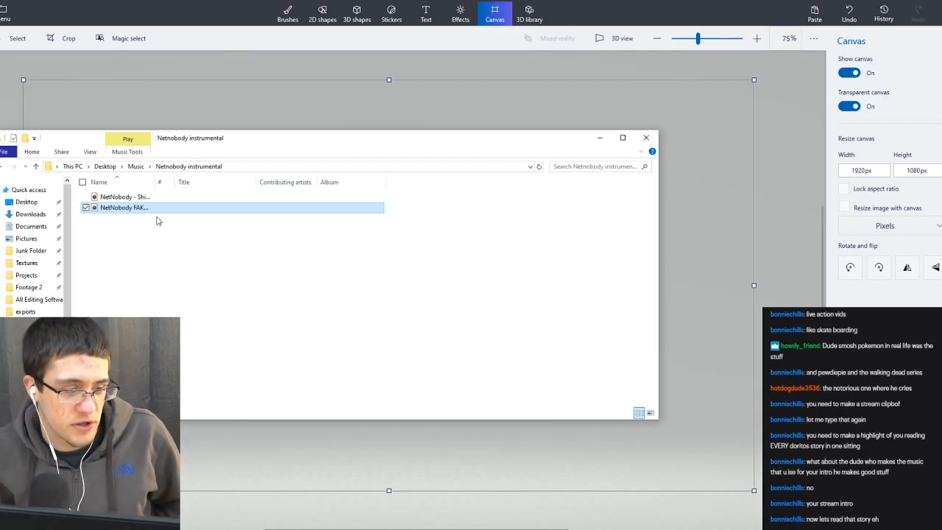
{"action": "left_click", "coordinate": [646, 138]}
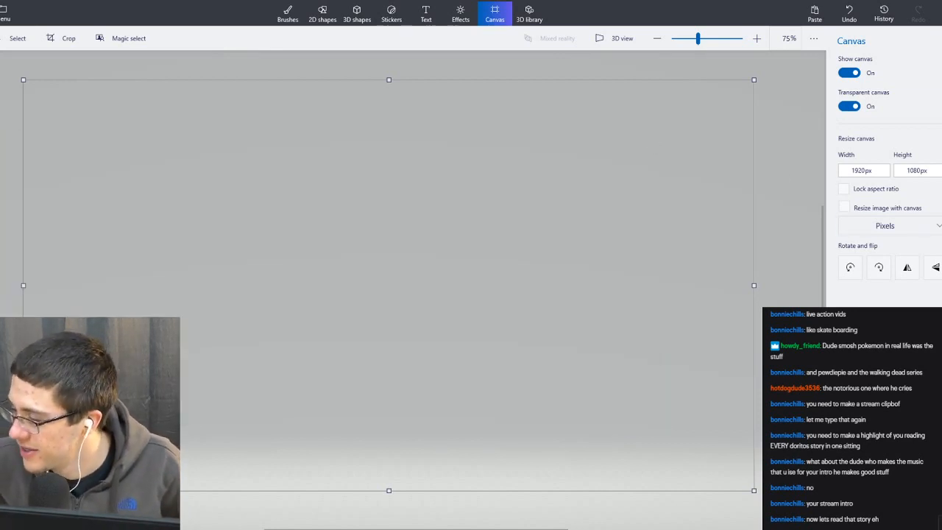
Look back through the stream chat for the passage of the doritos story about the golden crabs.
{"action": "scroll", "coordinate": [851, 415], "scroll_direction": "up", "scroll_amount": 5}
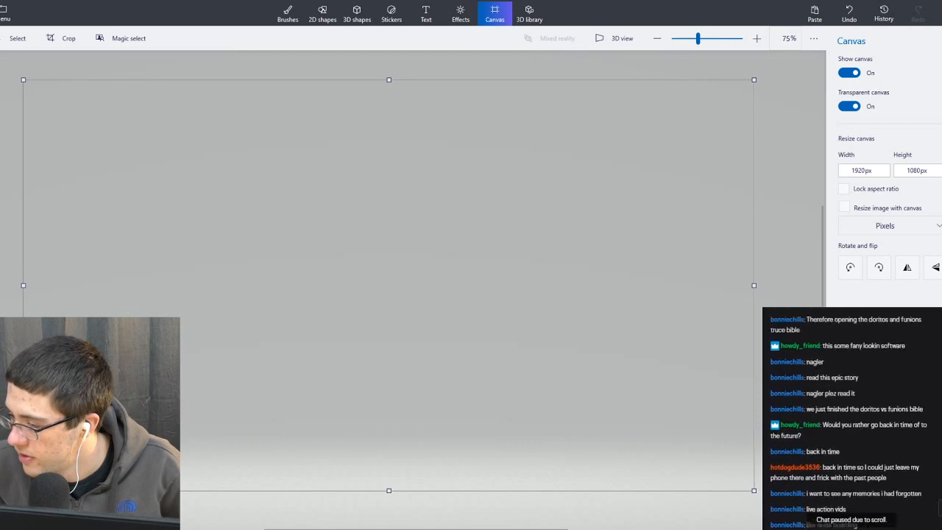
{"action": "scroll", "coordinate": [851, 416], "scroll_direction": "up", "scroll_amount": 5}
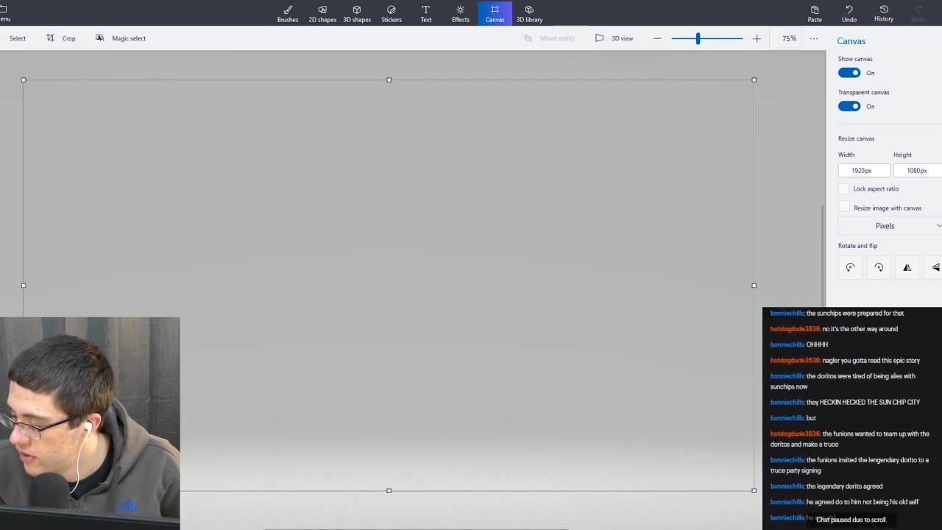
{"action": "scroll", "coordinate": [852, 416], "scroll_direction": "down", "scroll_amount": 5}
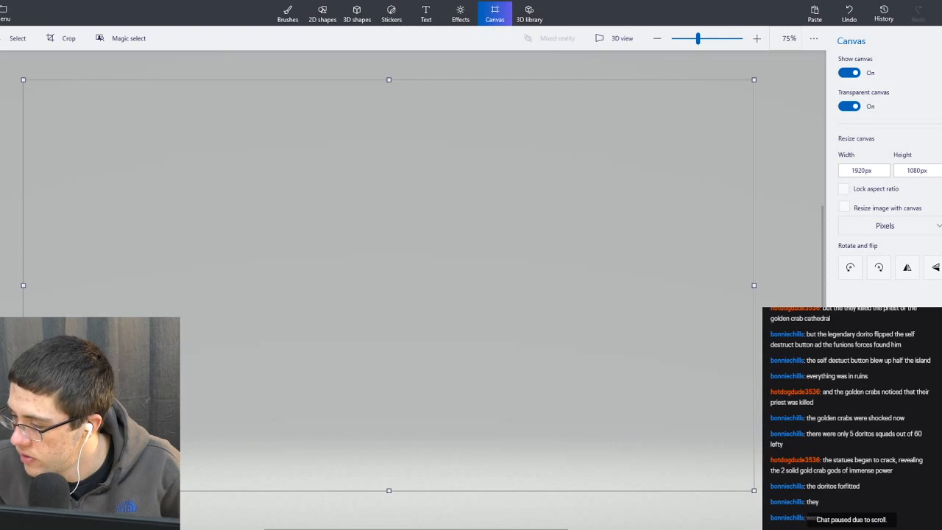
{"action": "scroll", "coordinate": [851, 415], "scroll_direction": "down", "scroll_amount": 2}
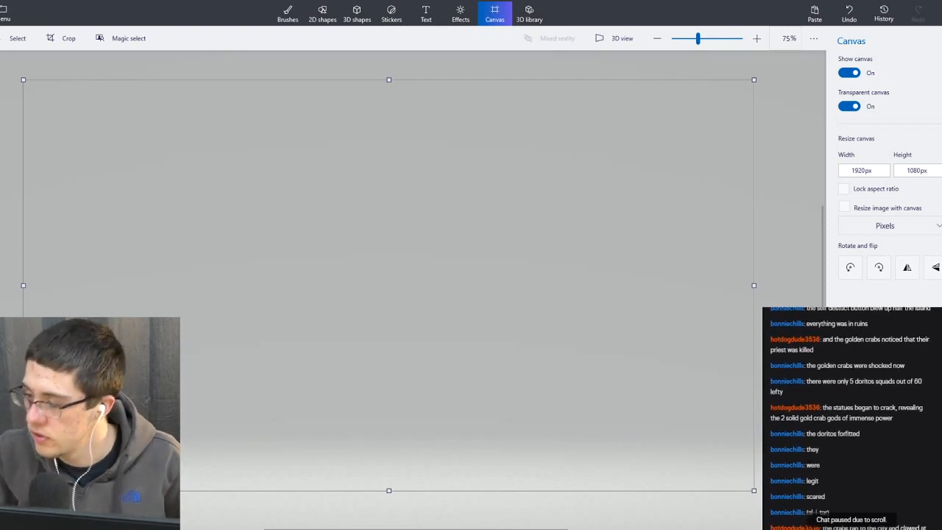
{"action": "scroll", "coordinate": [851, 416], "scroll_direction": "up", "scroll_amount": 2}
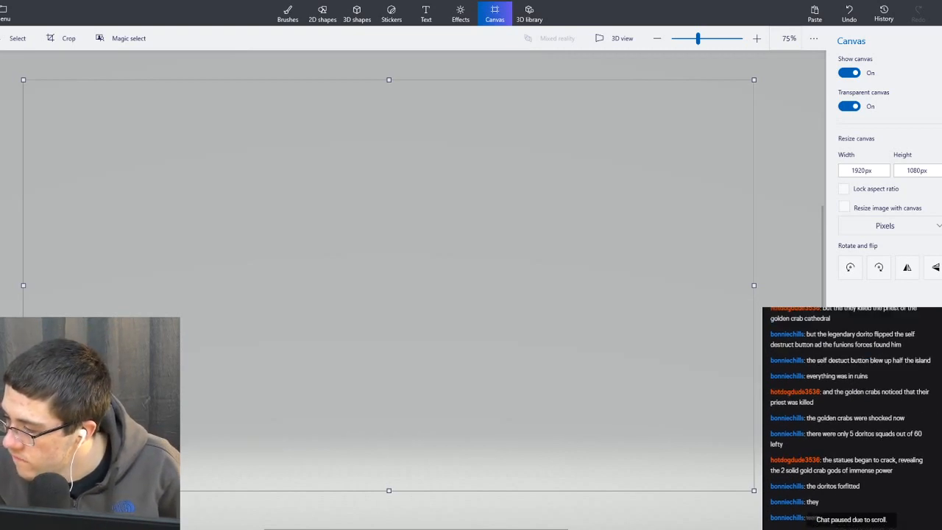
{"action": "scroll", "coordinate": [852, 416], "scroll_direction": "up", "scroll_amount": 2}
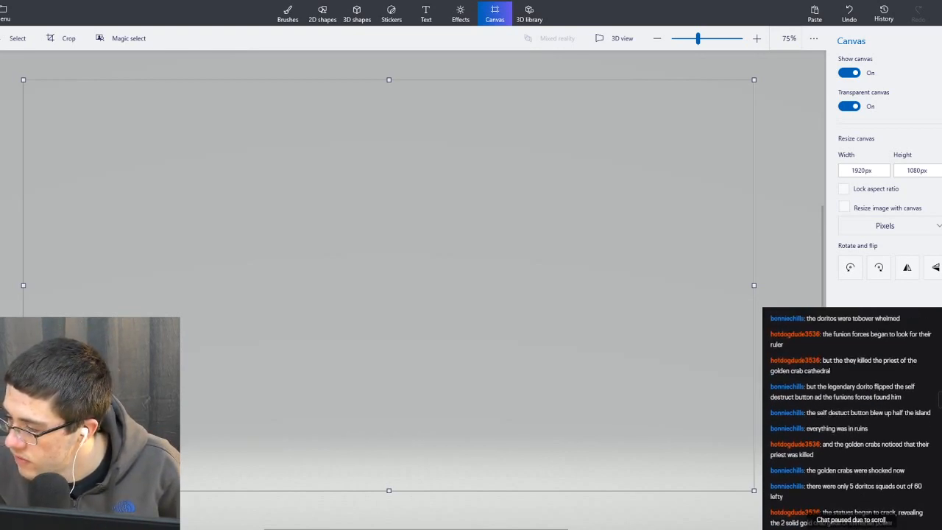
{"action": "scroll", "coordinate": [850, 422], "scroll_direction": "up", "scroll_amount": 2}
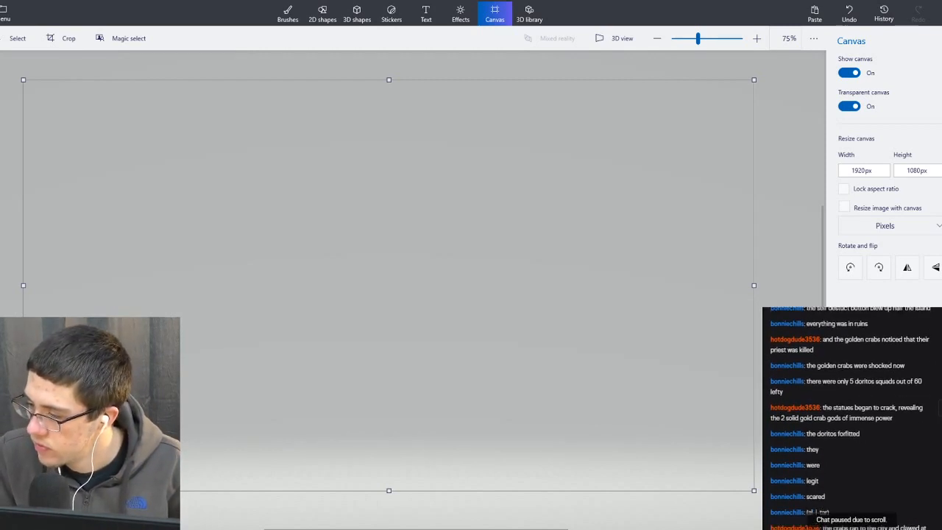
Read the rest of the doritos and funions story in the stream chat up to the newest messages.
{"action": "mouse_move", "coordinate": [823, 339]}
{"action": "left_mouse_down"}
{"action": "mouse_move", "coordinate": [871, 340]}
{"action": "mouse_move", "coordinate": [814, 351]}
{"action": "left_mouse_up"}
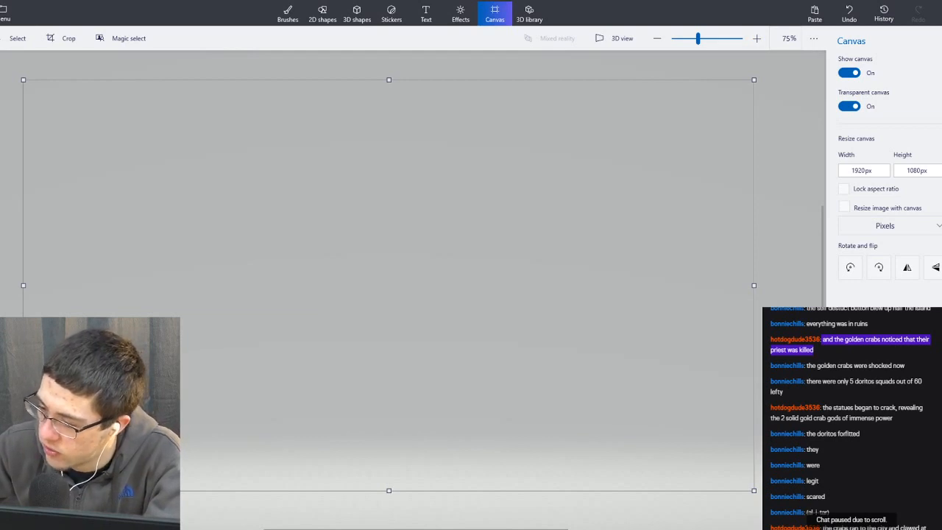
{"action": "left_click_drag", "start_coordinate": [807, 381], "coordinate": [783, 392]}
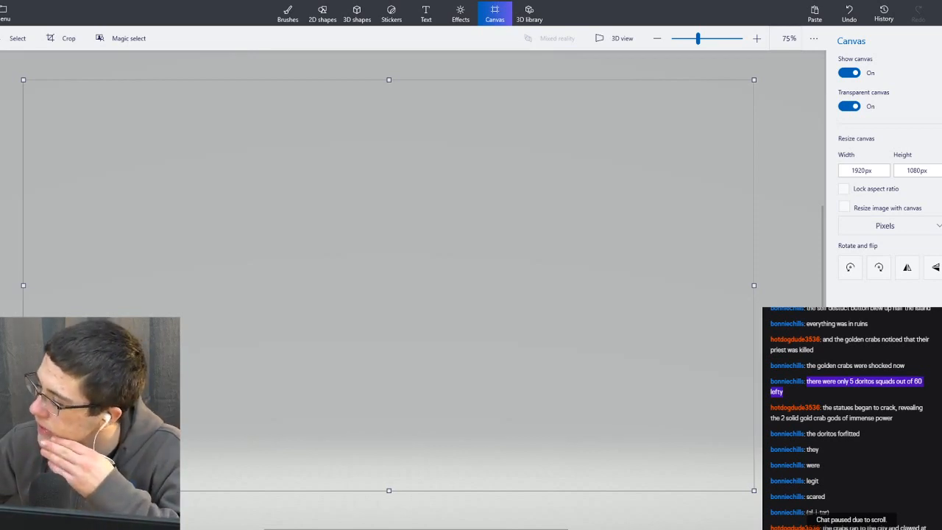
{"action": "left_click_drag", "start_coordinate": [831, 407], "coordinate": [893, 417]}
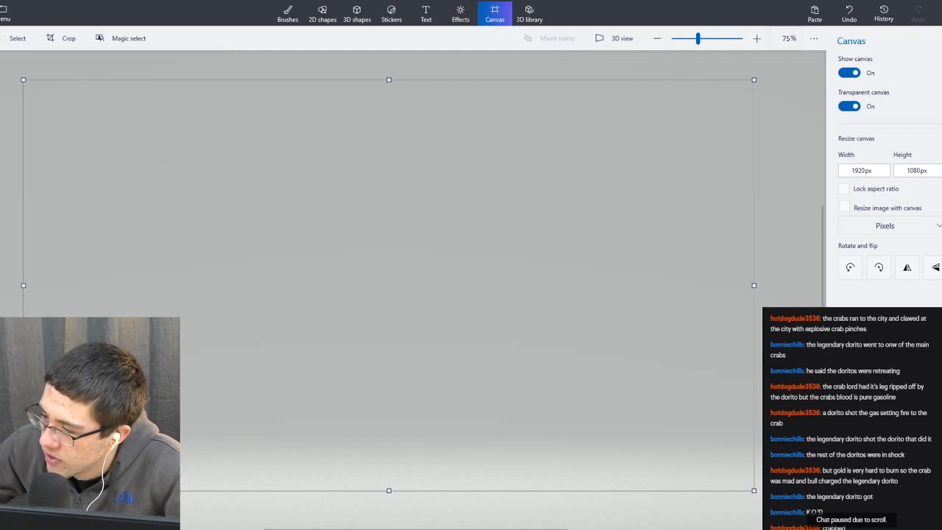
{"action": "left_click_drag", "start_coordinate": [844, 329], "coordinate": [866, 329]}
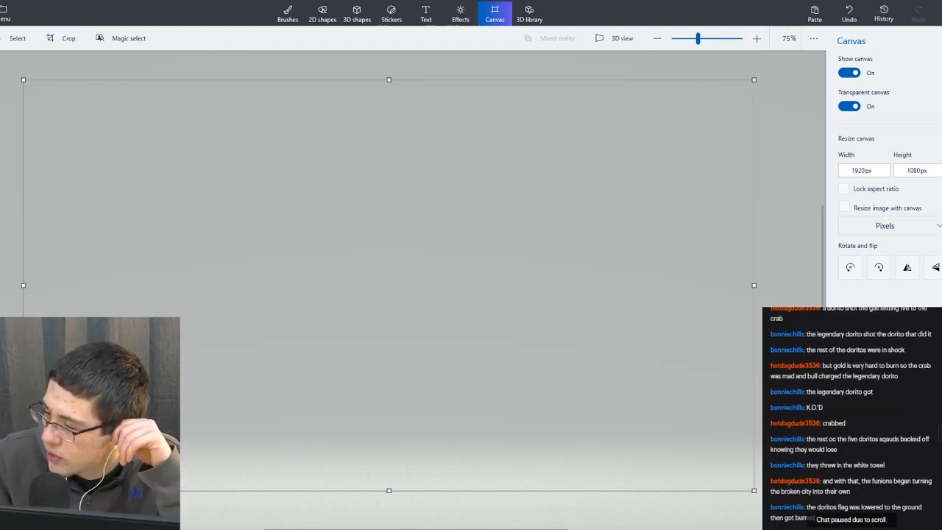
{"action": "left_click_drag", "start_coordinate": [839, 334], "coordinate": [904, 350]}
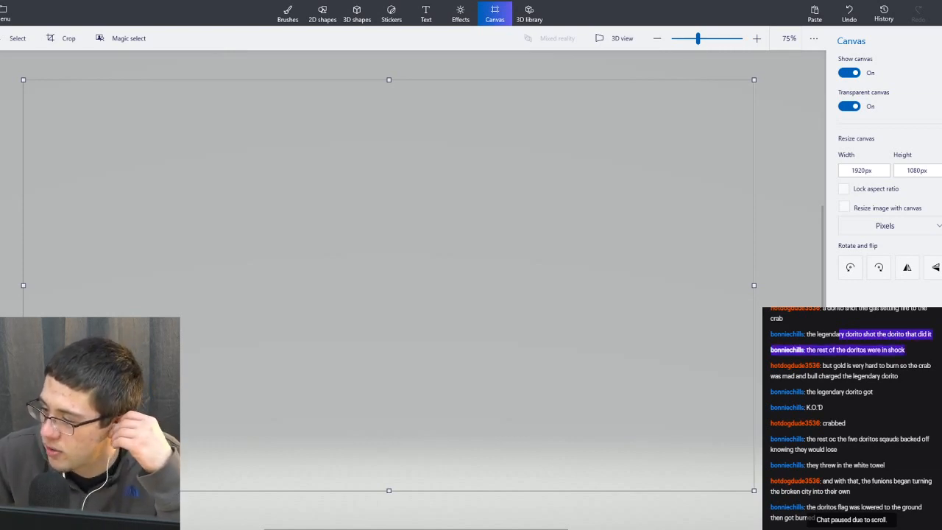
{"action": "left_click", "coordinate": [905, 349]}
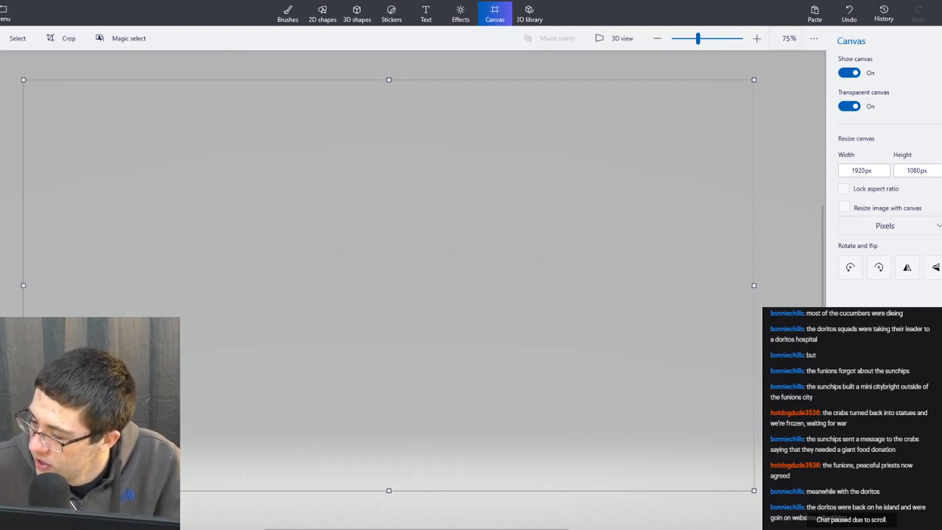
{"action": "left_click_drag", "start_coordinate": [812, 386], "coordinate": [812, 397]}
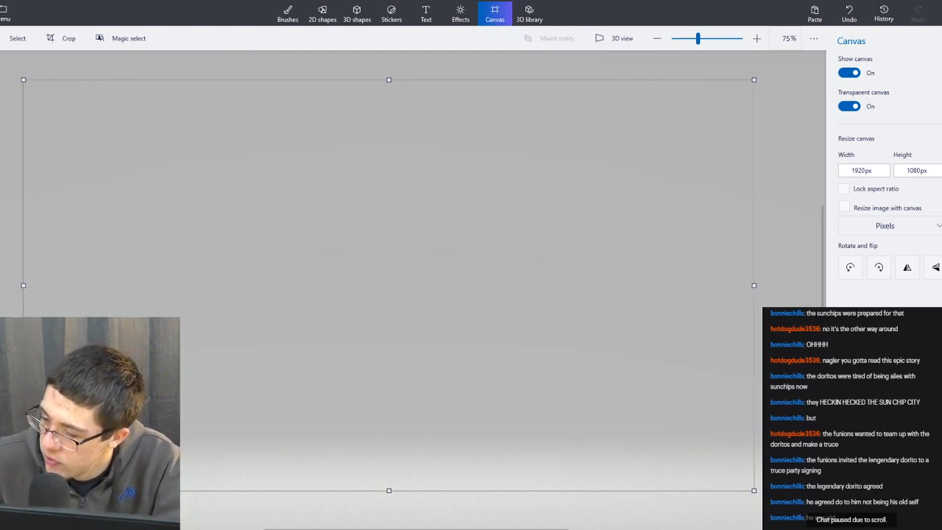
{"action": "left_click_drag", "start_coordinate": [791, 444], "coordinate": [838, 443]}
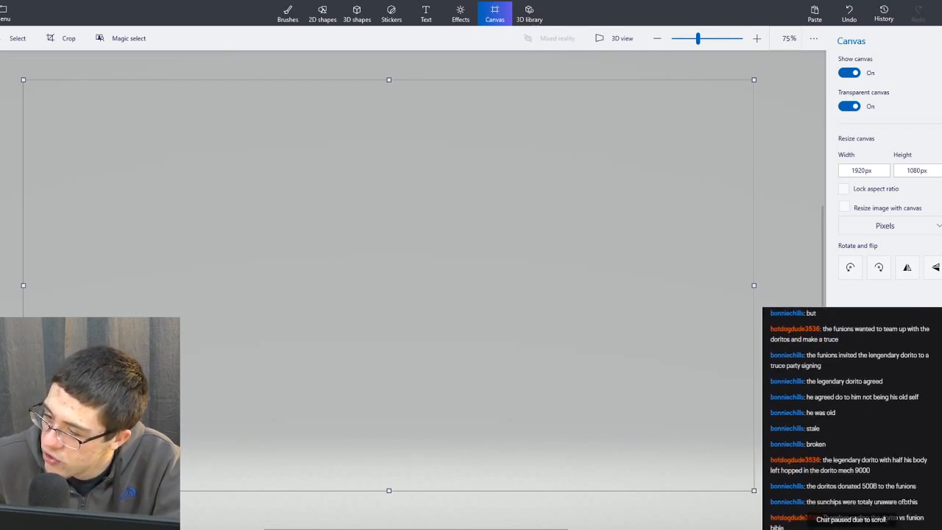
{"action": "left_click_drag", "start_coordinate": [774, 366], "coordinate": [821, 365]}
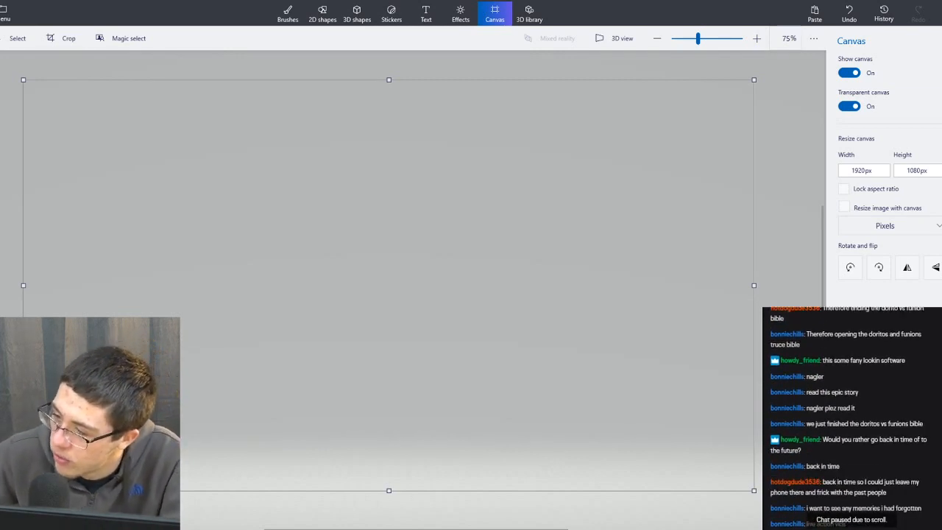
{"action": "left_click_drag", "start_coordinate": [868, 386], "coordinate": [800, 397]}
{"action": "left_click", "coordinate": [799, 396]}
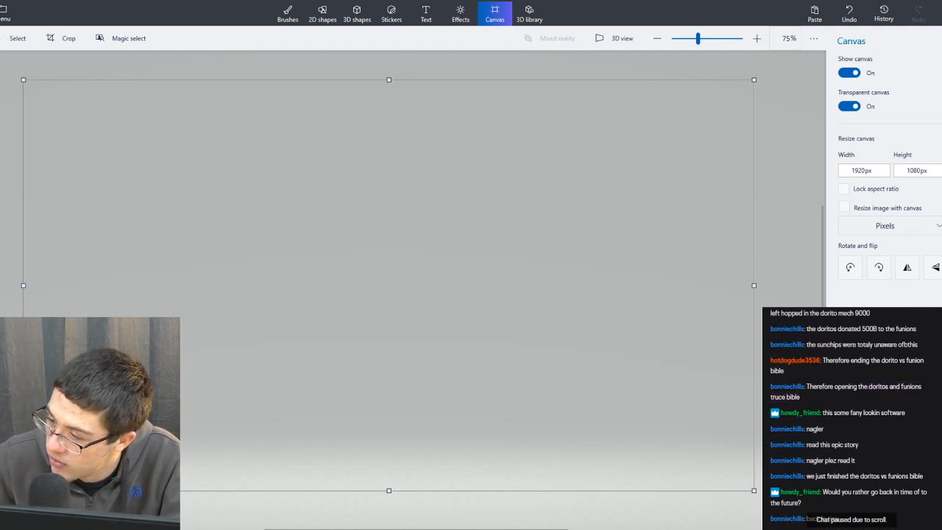
{"action": "scroll", "coordinate": [848, 418], "scroll_direction": "down", "scroll_amount": 1}
{"action": "scroll", "coordinate": [848, 419], "scroll_direction": "down", "scroll_amount": 1}
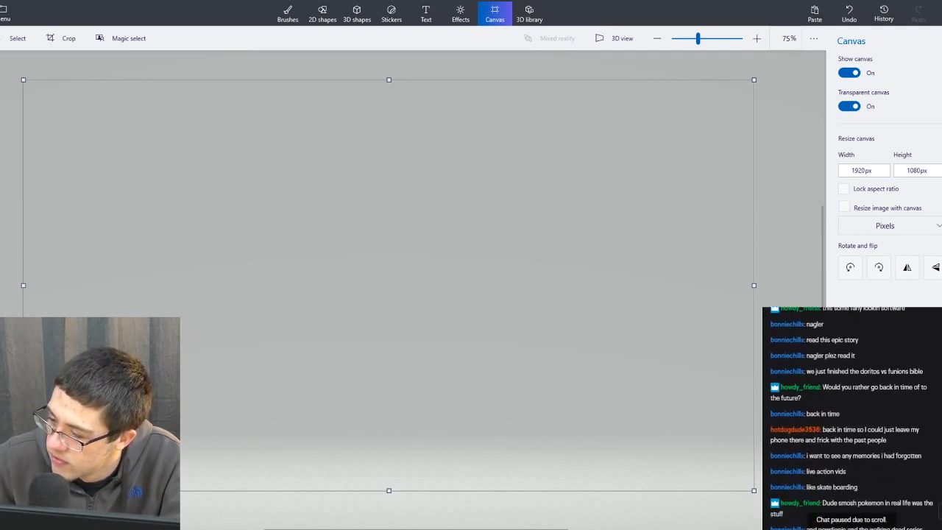
{"action": "scroll", "coordinate": [849, 419], "scroll_direction": "down", "scroll_amount": 3}
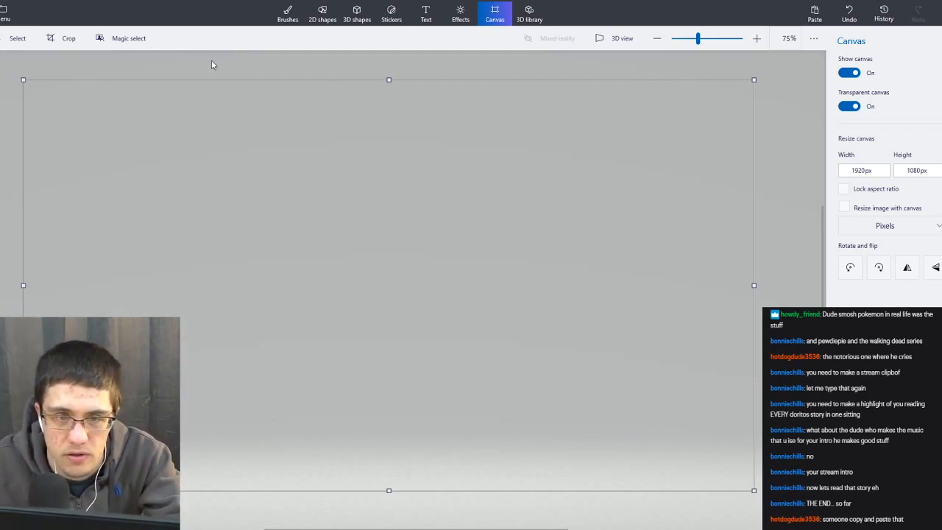
Switch to the web browser and search DuckDuckGo images for "cresent moon emoji".
{"action": "mouse_move", "coordinate": [193, 509]}
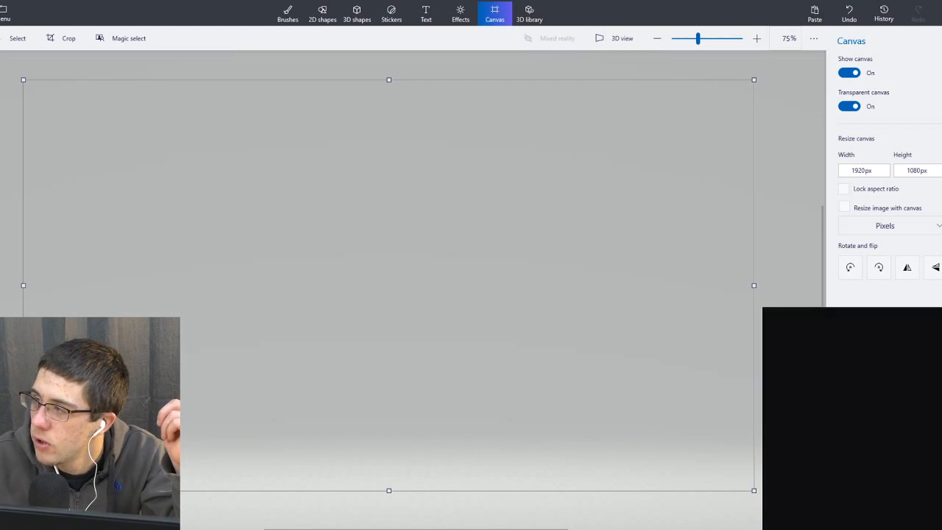
{"action": "key", "text": "alt+Tab"}
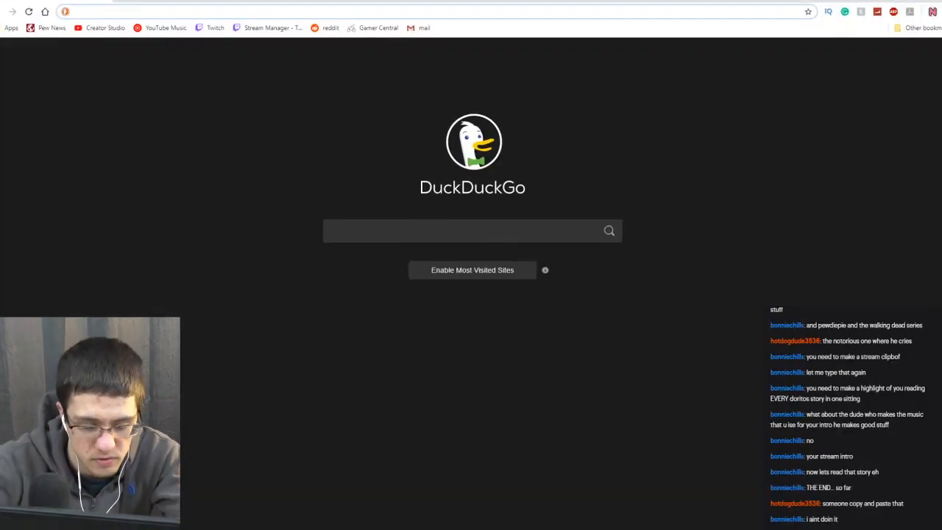
{"action": "type", "text": "cresent moon"}
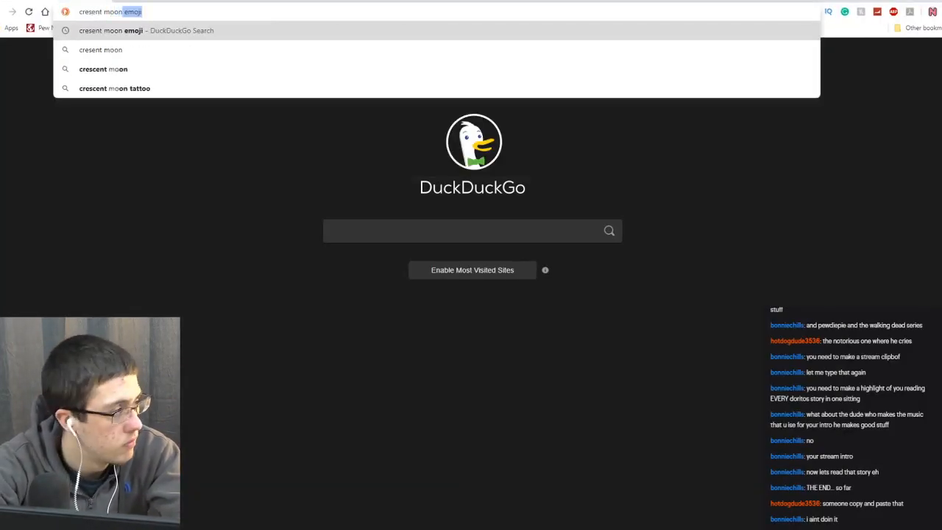
{"action": "key", "text": "Return"}
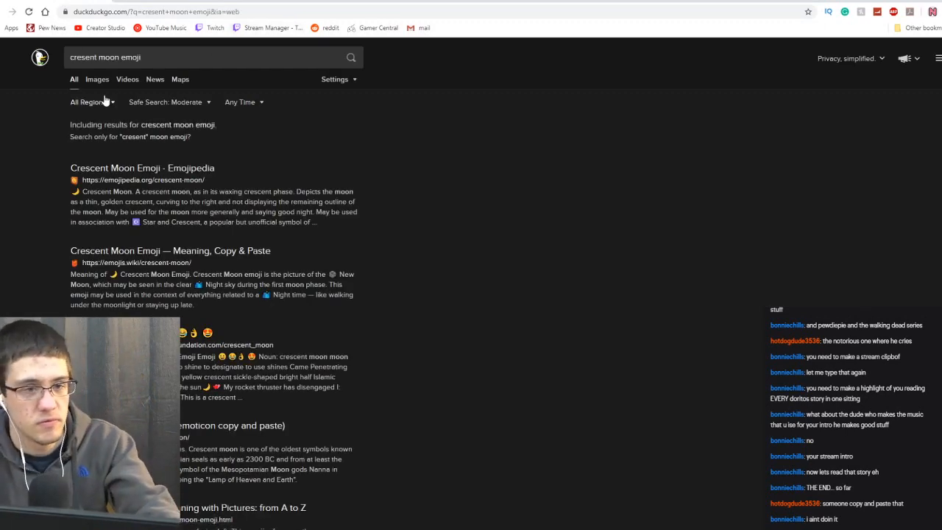
{"action": "left_click", "coordinate": [97, 79]}
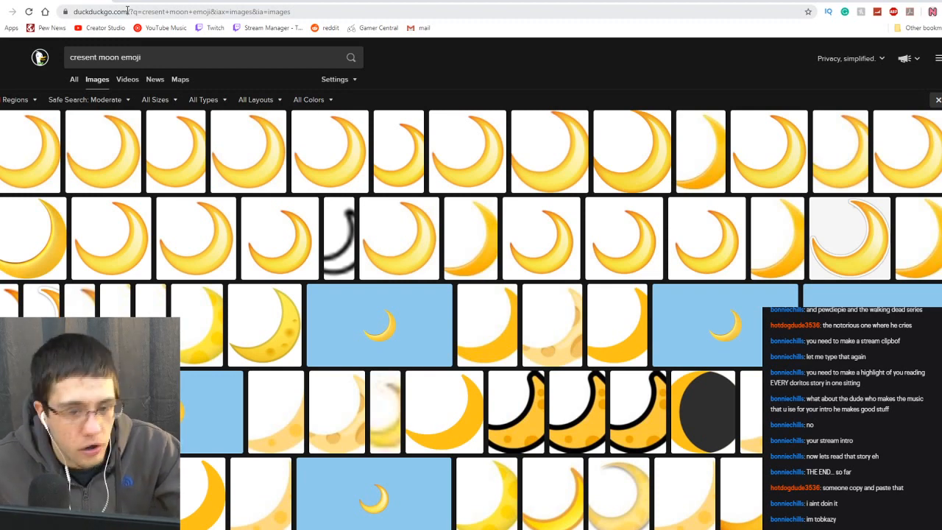
Preview several crescent moon emoji images in the results, ending with the 480 × 479 Moon Emoji from clever hippo.
{"action": "left_click", "coordinate": [26, 151]}
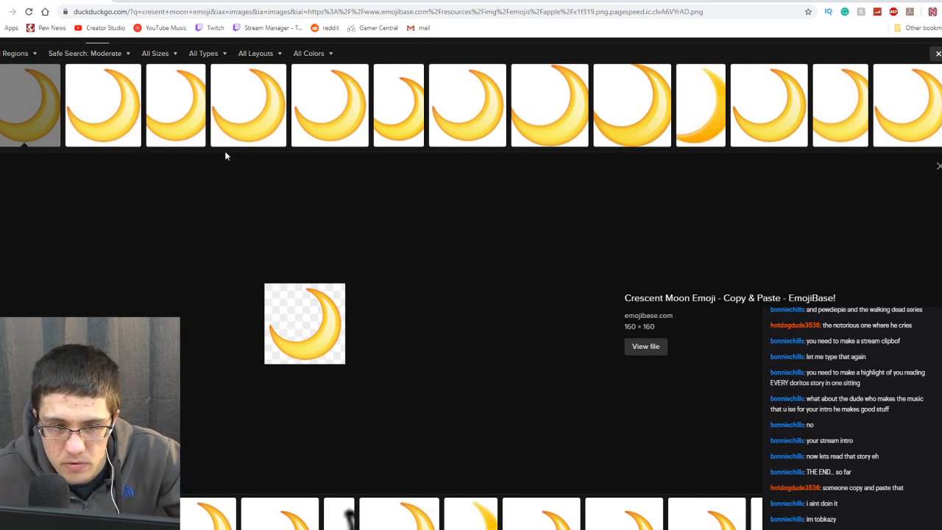
{"action": "left_click", "coordinate": [107, 128]}
{"action": "left_click", "coordinate": [177, 97]}
{"action": "left_click", "coordinate": [331, 96]}
{"action": "left_click", "coordinate": [400, 96]}
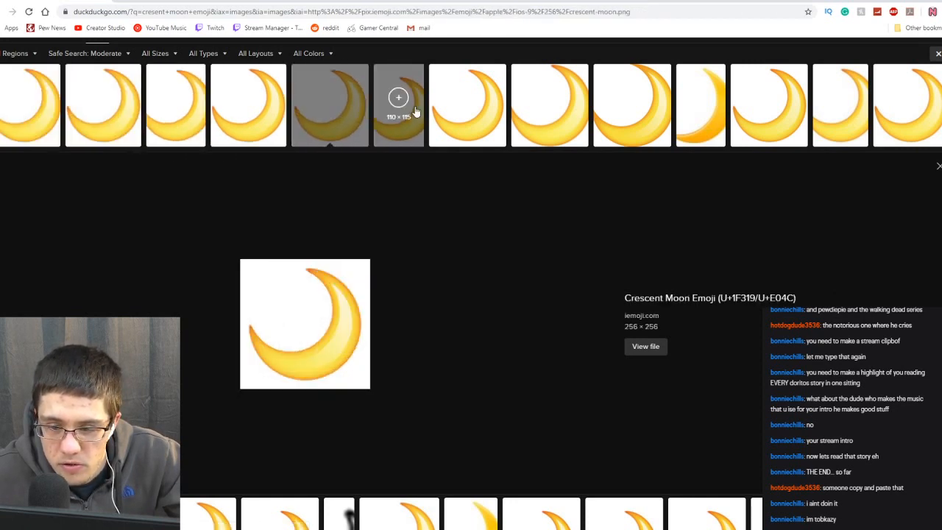
{"action": "left_click", "coordinate": [468, 101]}
{"action": "left_click", "coordinate": [631, 92]}
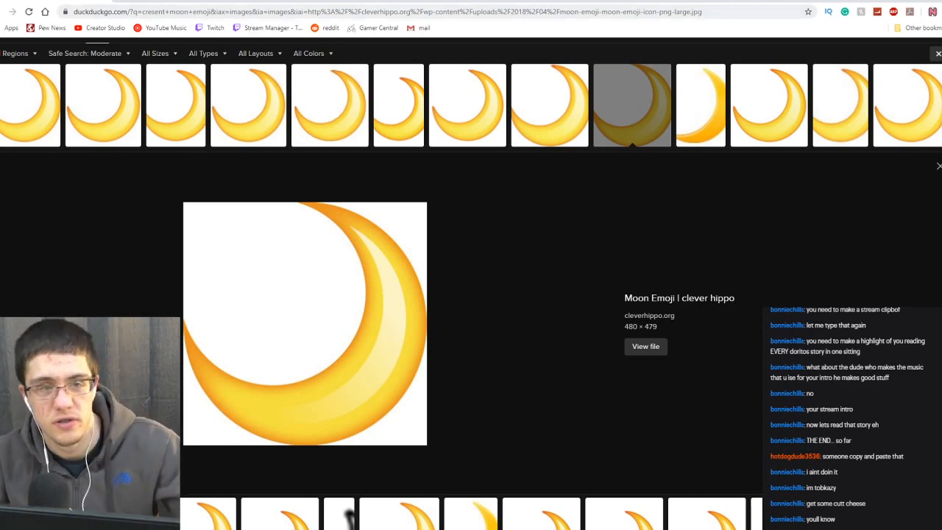
Switch to Paint 3D and draw a black 3-point curve in the canvas's upper-left area, bowed toward the lower left.
{"action": "key", "text": "alt+Tab"}
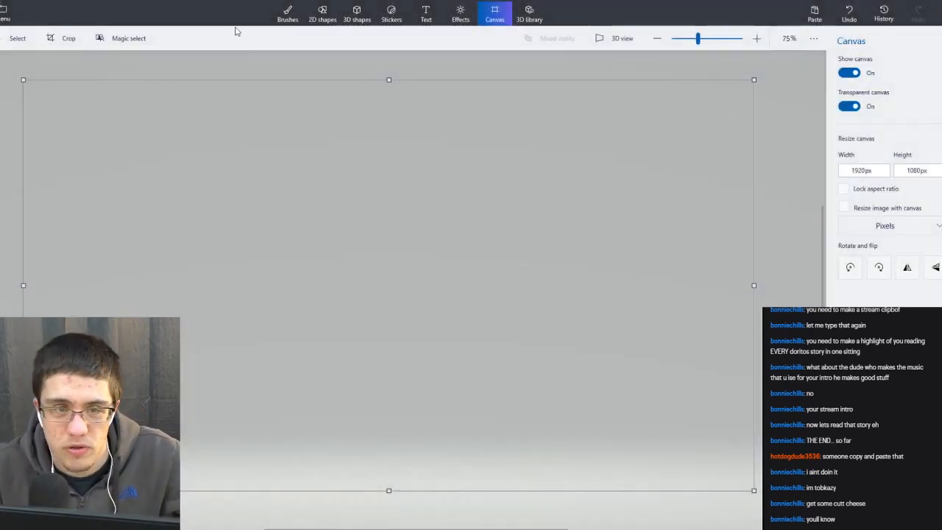
{"action": "left_click", "coordinate": [322, 14]}
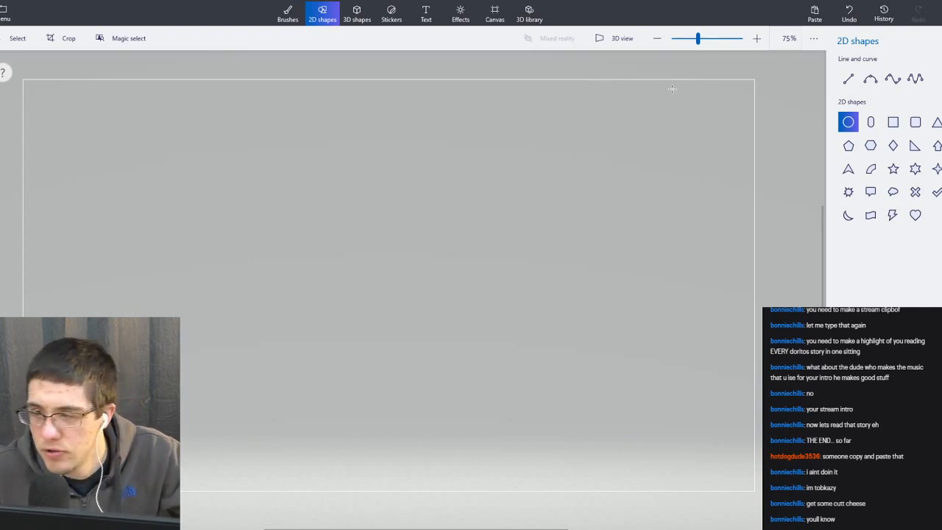
{"action": "left_click", "coordinate": [868, 82]}
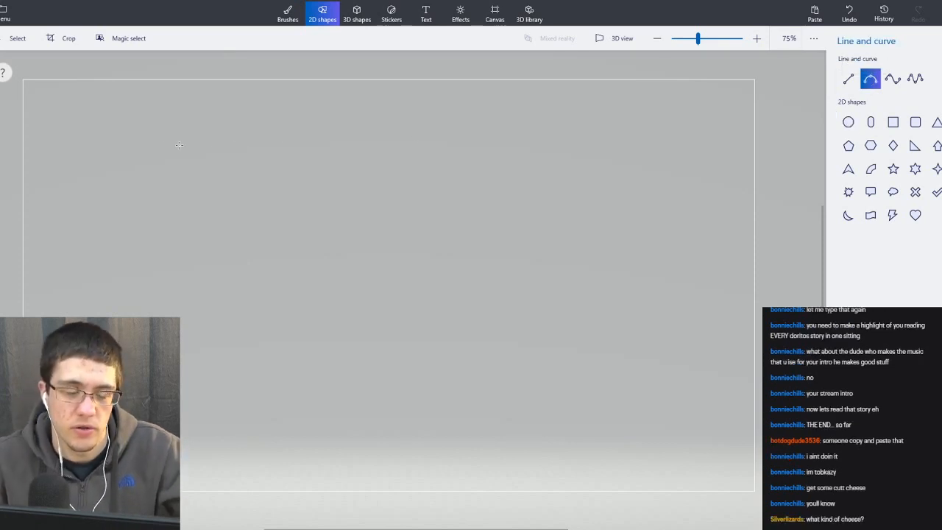
{"action": "left_click_drag", "start_coordinate": [123, 124], "coordinate": [212, 275]}
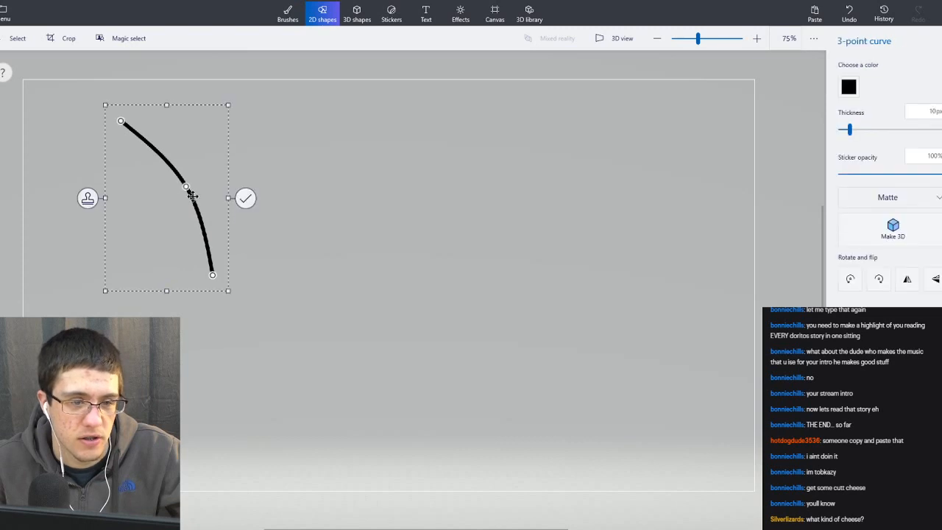
{"action": "left_click_drag", "start_coordinate": [188, 190], "coordinate": [122, 222]}
{"action": "left_click", "coordinate": [354, 139]}
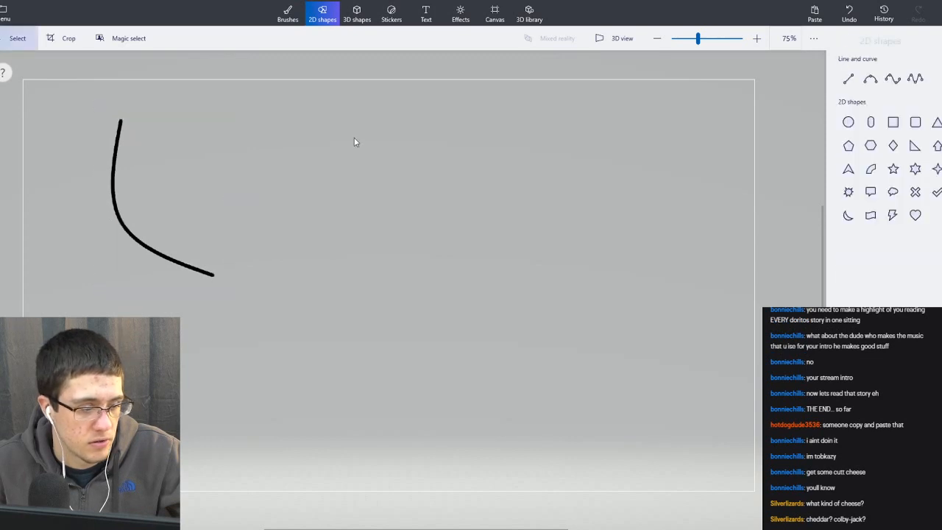
Try a 3-point curve joining both ends of the existing curve, bowed outward to the lower left, and undo it.
{"action": "left_click", "coordinate": [870, 81]}
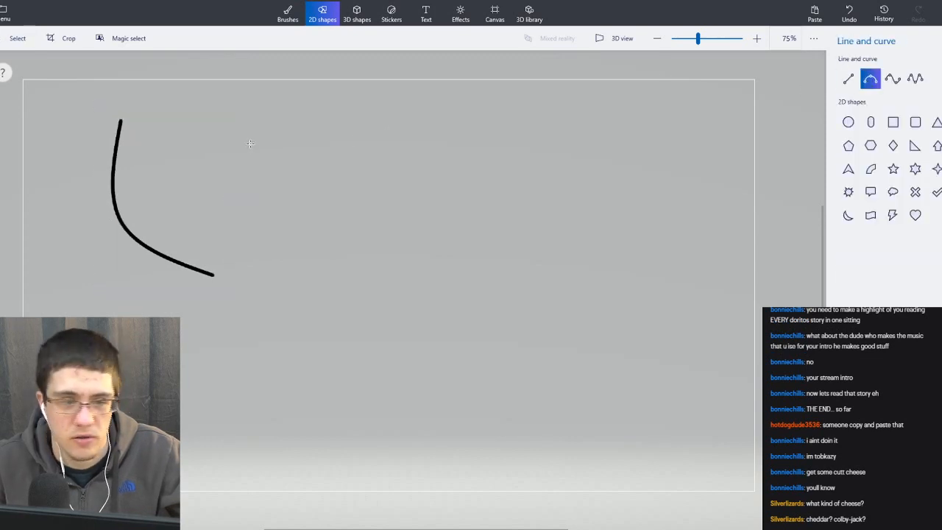
{"action": "scroll", "coordinate": [156, 147], "scroll_direction": "up", "scroll_amount": 1}
{"action": "left_click_drag", "start_coordinate": [109, 112], "coordinate": [232, 316]}
{"action": "left_click_drag", "start_coordinate": [213, 243], "coordinate": [32, 274]}
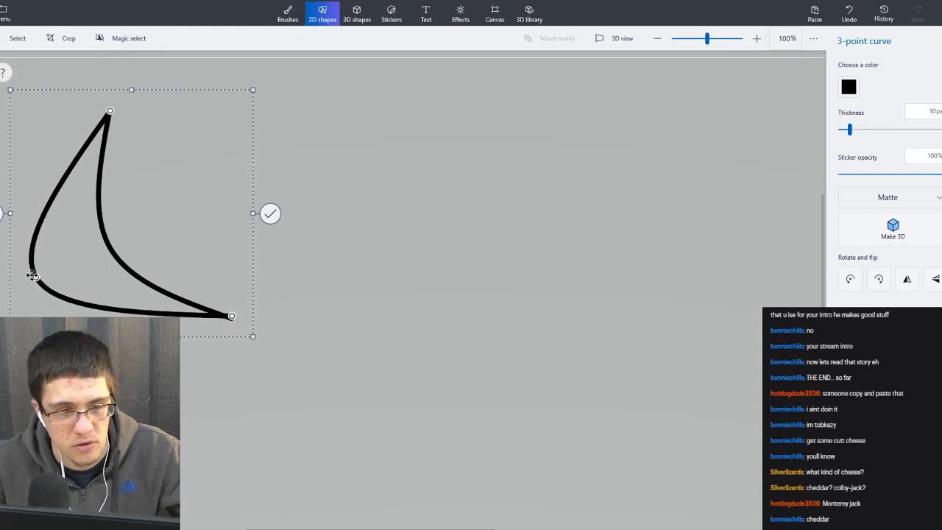
{"action": "left_click", "coordinate": [337, 179]}
{"action": "scroll", "coordinate": [267, 189], "scroll_direction": "down", "scroll_amount": 1}
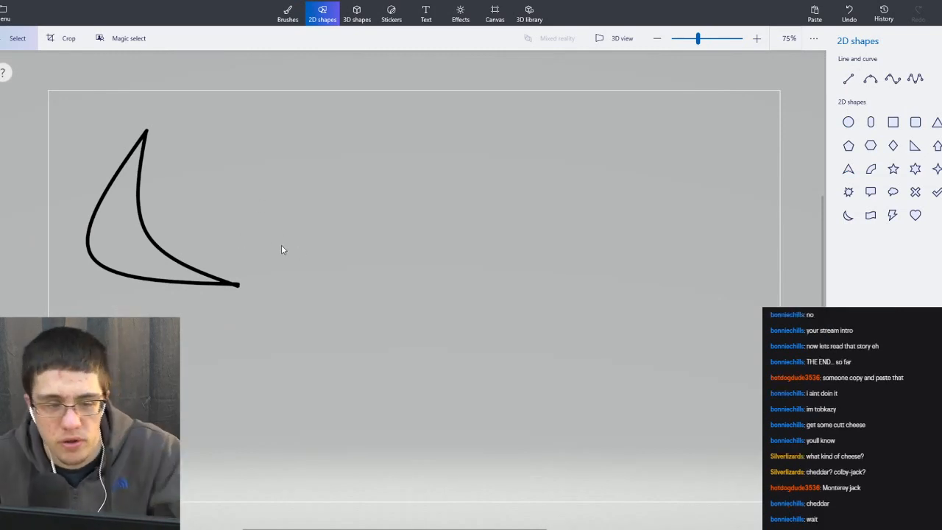
{"action": "scroll", "coordinate": [235, 228], "scroll_direction": "up", "scroll_amount": 1}
{"action": "key", "text": "ctrl+z"}
Draw a 4-point curve between the two ends of the existing curve and align its lower endpoint exactly with the curve's tip.
{"action": "left_click", "coordinate": [871, 79]}
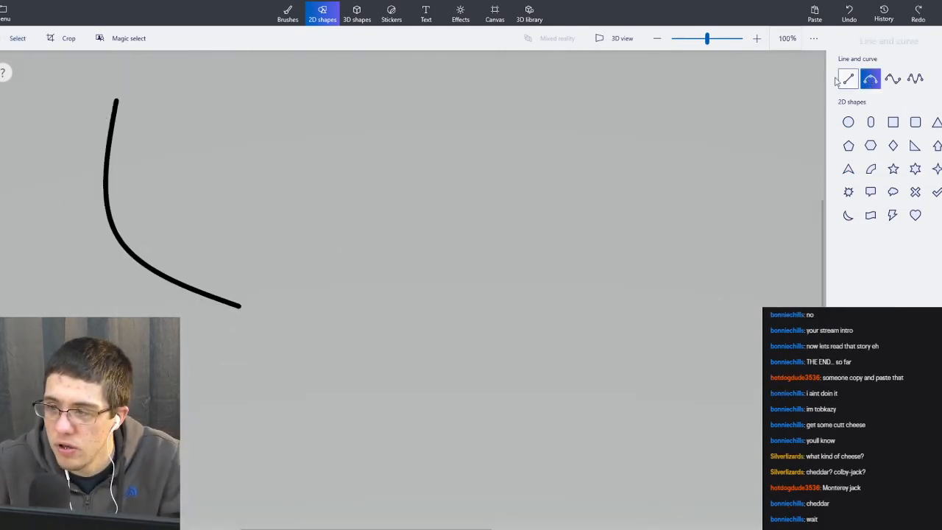
{"action": "left_click", "coordinate": [914, 79]}
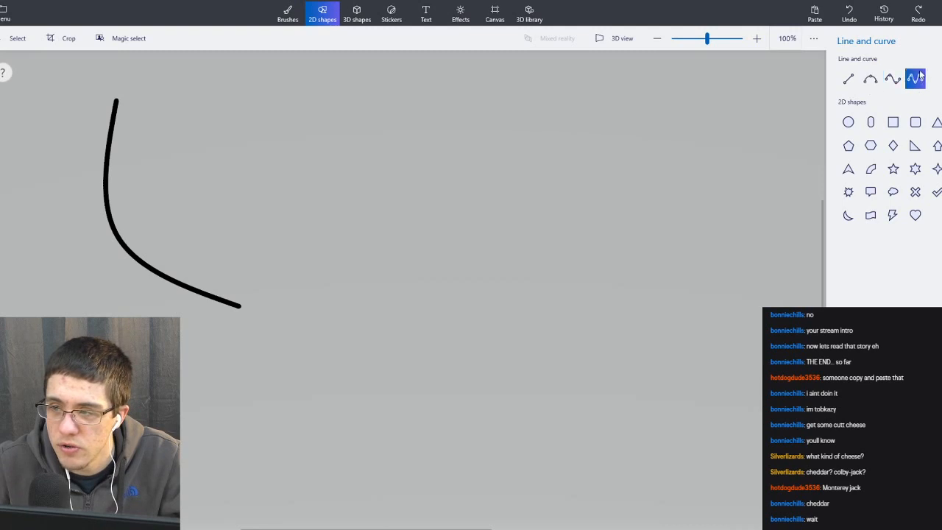
{"action": "left_click", "coordinate": [893, 78]}
{"action": "scroll", "coordinate": [416, 115], "scroll_direction": "left", "scroll_amount": 5}
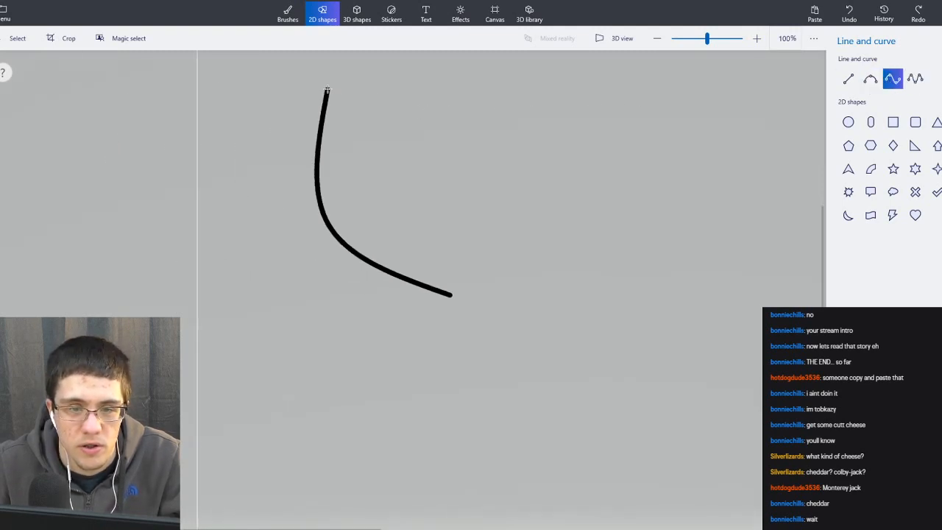
{"action": "left_click_drag", "start_coordinate": [327, 89], "coordinate": [450, 294]}
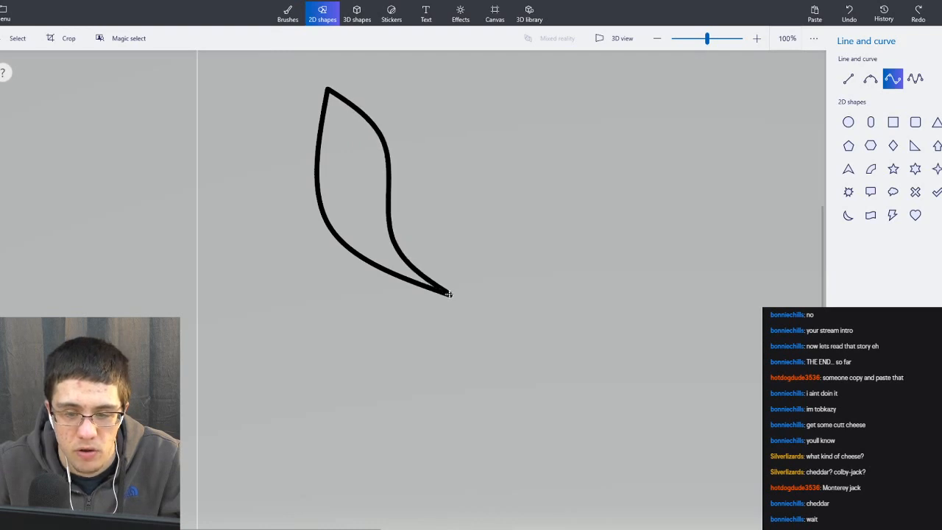
{"action": "scroll", "coordinate": [458, 287], "scroll_direction": "up", "scroll_amount": 6}
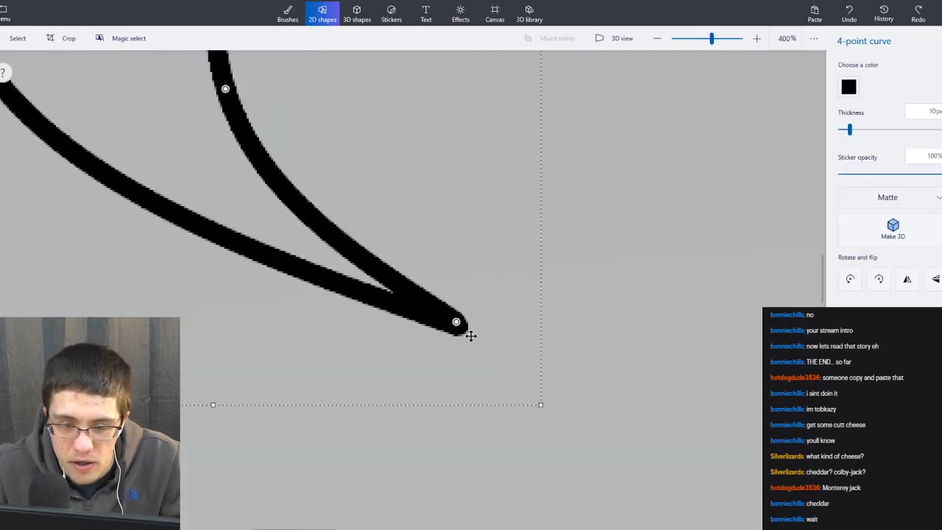
{"action": "scroll", "coordinate": [471, 336], "scroll_direction": "up", "scroll_amount": 6}
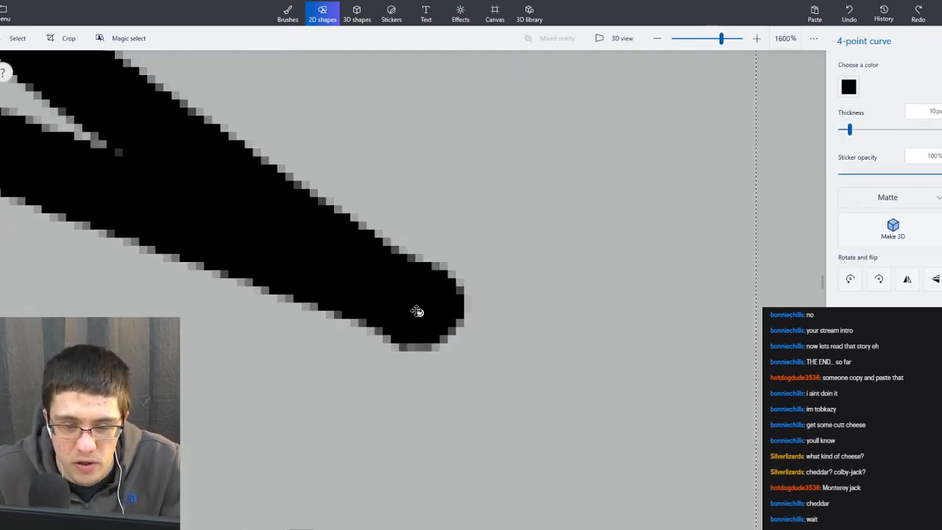
{"action": "left_click_drag", "start_coordinate": [416, 312], "coordinate": [423, 305]}
{"action": "scroll", "coordinate": [442, 252], "scroll_direction": "down", "scroll_amount": 3}
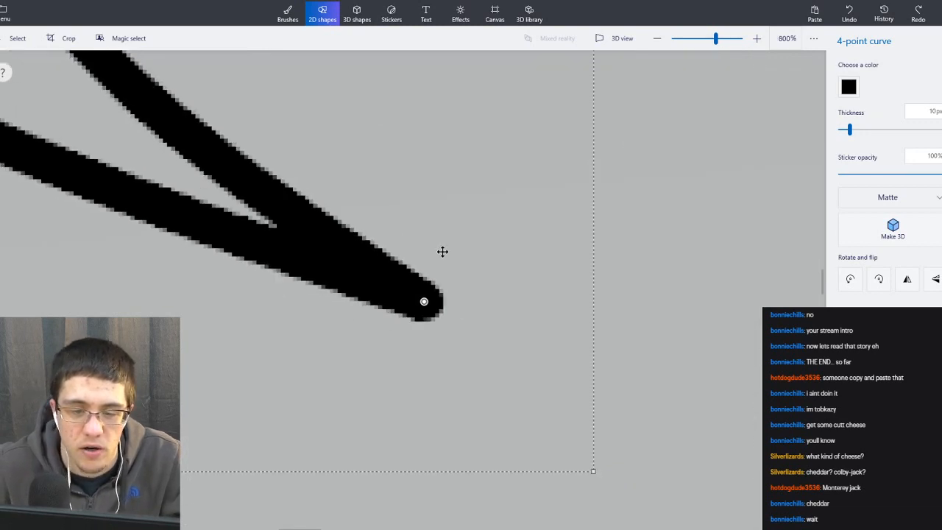
{"action": "scroll", "coordinate": [442, 252], "scroll_direction": "down", "scroll_amount": 6}
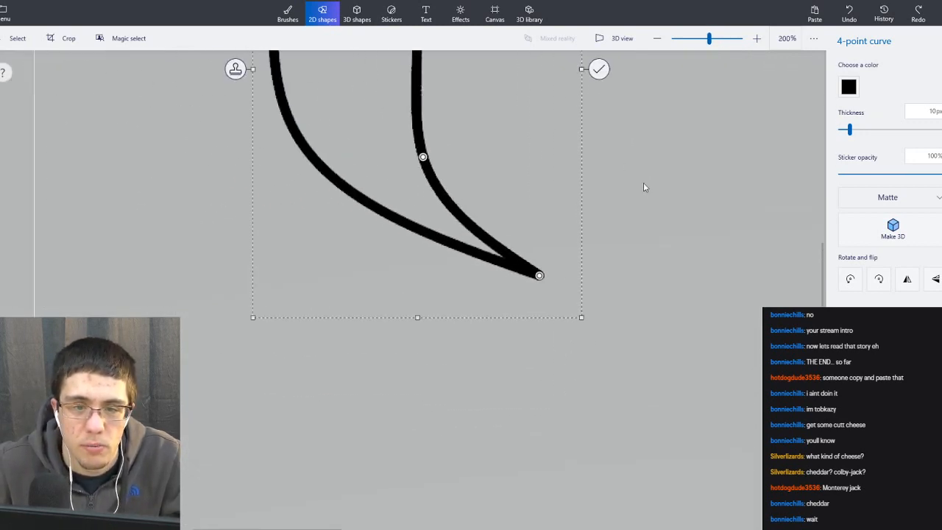
Bend the 4-point curve's two middle points outward to the lower left to form the crescent's outer edge, and commit the shape.
{"action": "left_click_drag", "start_coordinate": [482, 76], "coordinate": [276, 207]}
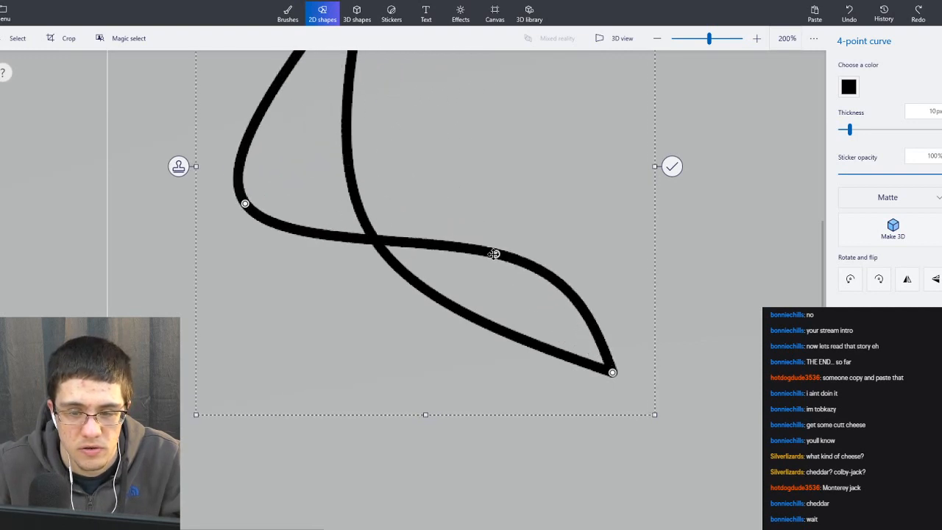
{"action": "left_click_drag", "start_coordinate": [495, 253], "coordinate": [395, 378]}
{"action": "scroll", "coordinate": [641, 263], "scroll_direction": "down", "scroll_amount": 2}
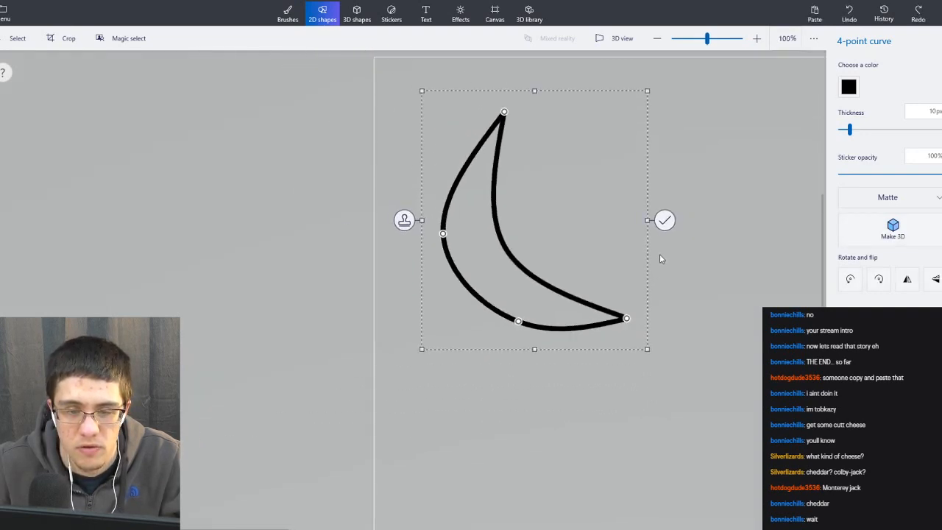
{"action": "scroll", "coordinate": [518, 193], "scroll_direction": "up", "scroll_amount": 1}
{"action": "left_click_drag", "start_coordinate": [420, 243], "coordinate": [408, 216]}
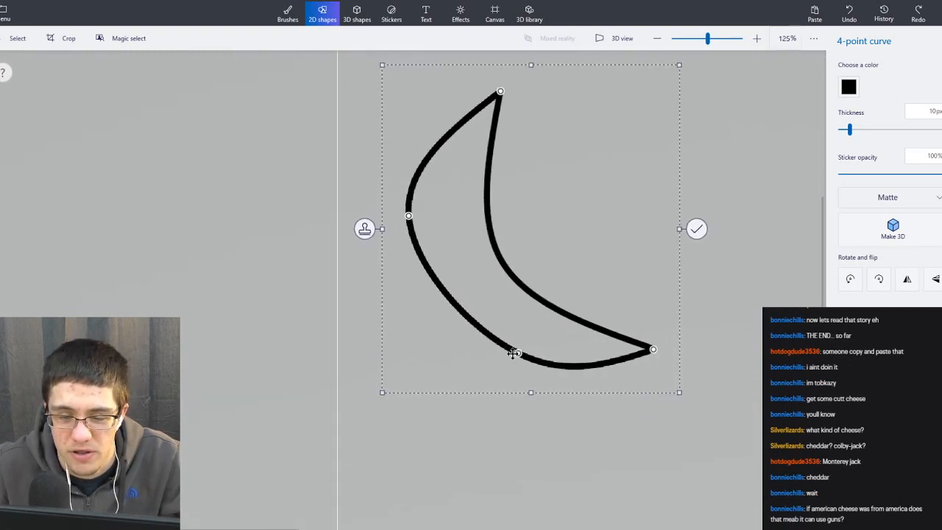
{"action": "left_click_drag", "start_coordinate": [513, 353], "coordinate": [518, 319]}
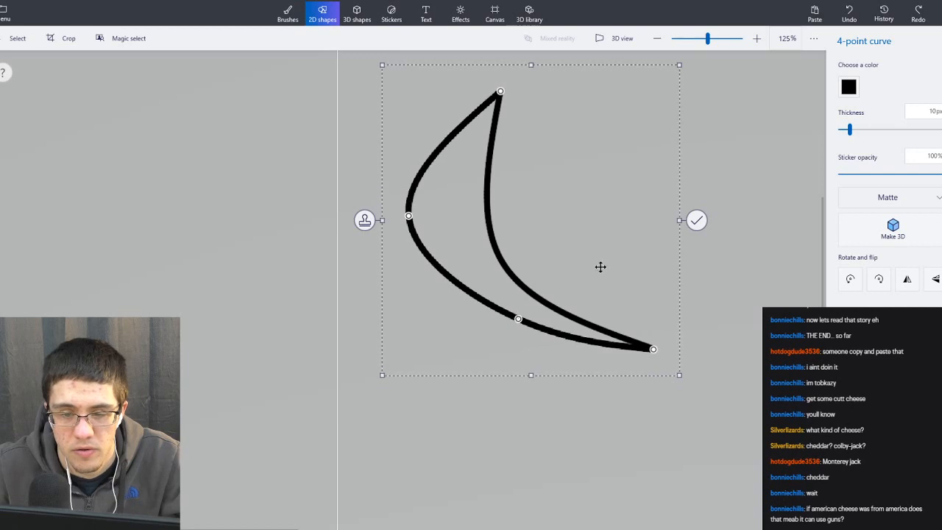
{"action": "left_click", "coordinate": [737, 154]}
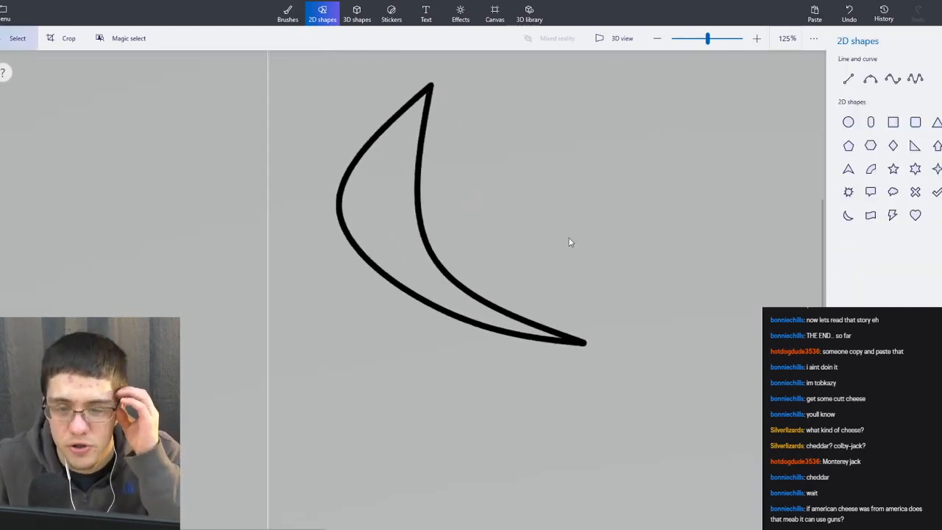
Fill the crescent's interior and its black outline with golden yellow, using the Fill tool at 15% tolerance.
{"action": "scroll", "coordinate": [449, 317], "scroll_direction": "down", "scroll_amount": 3}
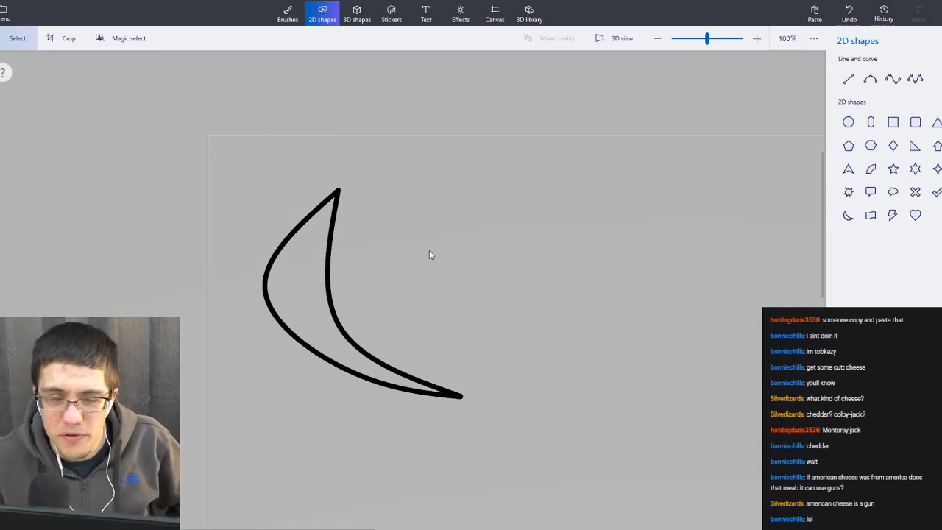
{"action": "scroll", "coordinate": [346, 241], "scroll_direction": "up", "scroll_amount": 1}
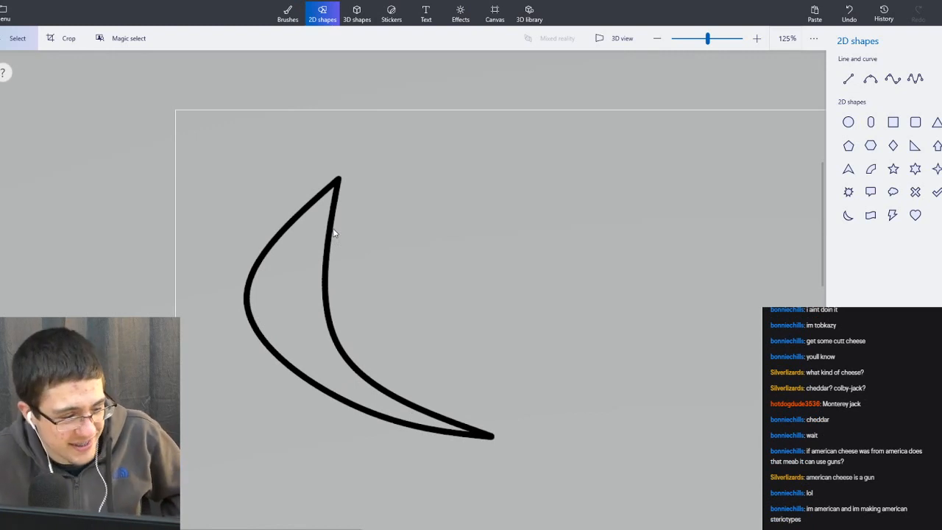
{"action": "scroll", "coordinate": [420, 250], "scroll_direction": "up", "scroll_amount": 1}
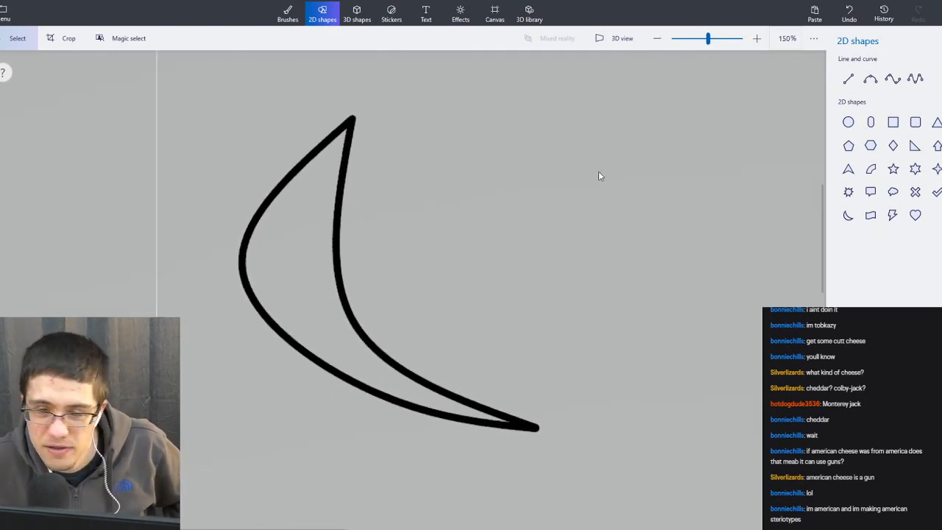
{"action": "left_click", "coordinate": [288, 15]}
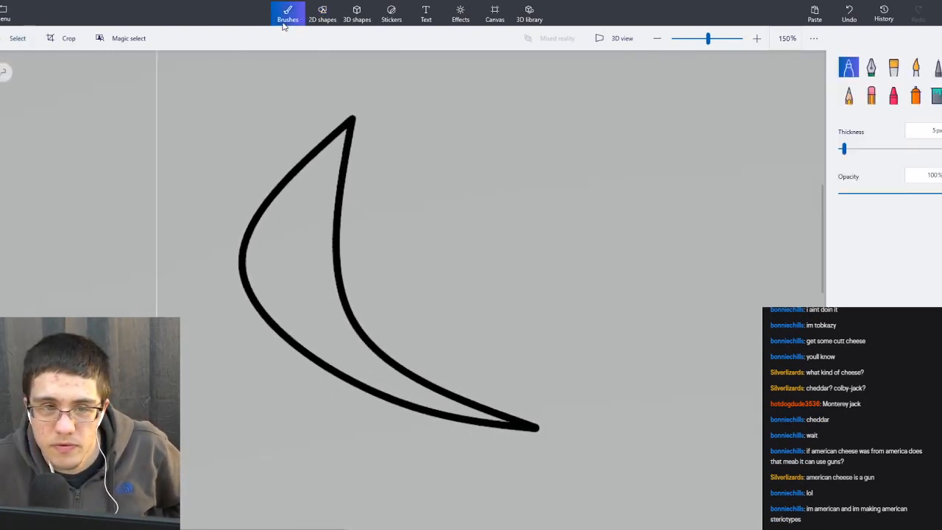
{"action": "left_click", "coordinate": [934, 96]}
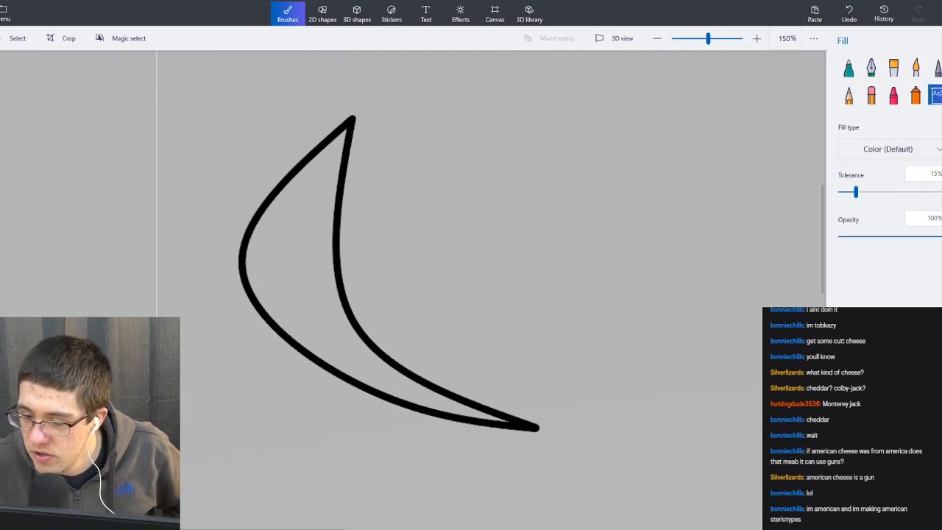
{"action": "left_click", "coordinate": [289, 221]}
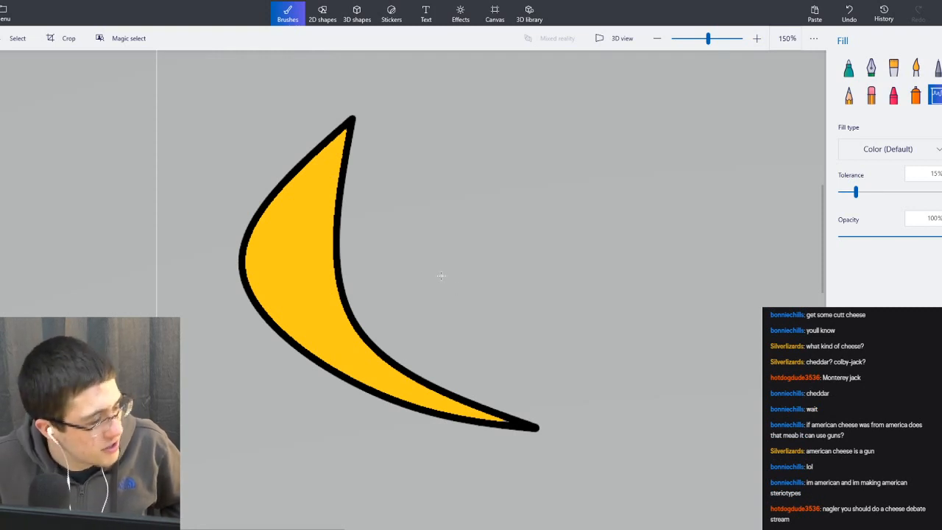
{"action": "key", "text": "ctrl+z"}
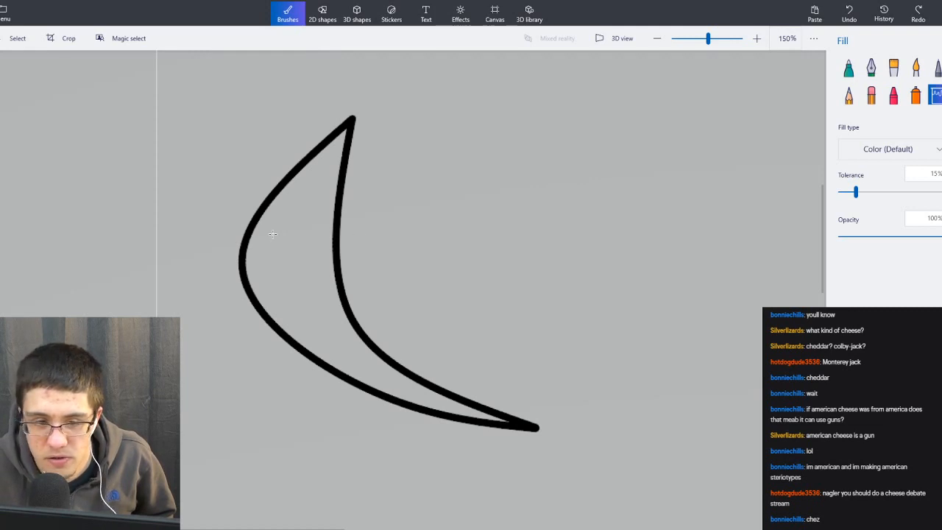
{"action": "left_click", "coordinate": [328, 207]}
{"action": "left_click", "coordinate": [339, 201]}
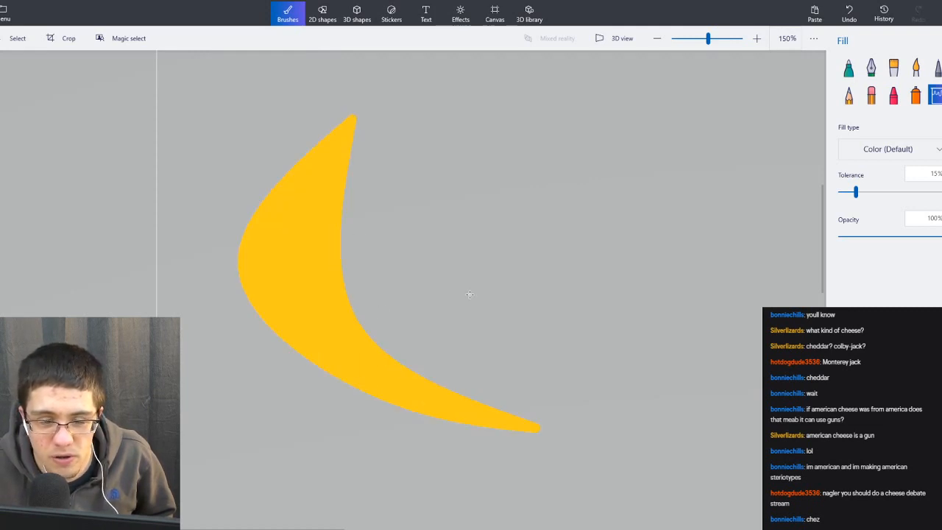
{"action": "scroll", "coordinate": [470, 294], "scroll_direction": "down", "scroll_amount": 5}
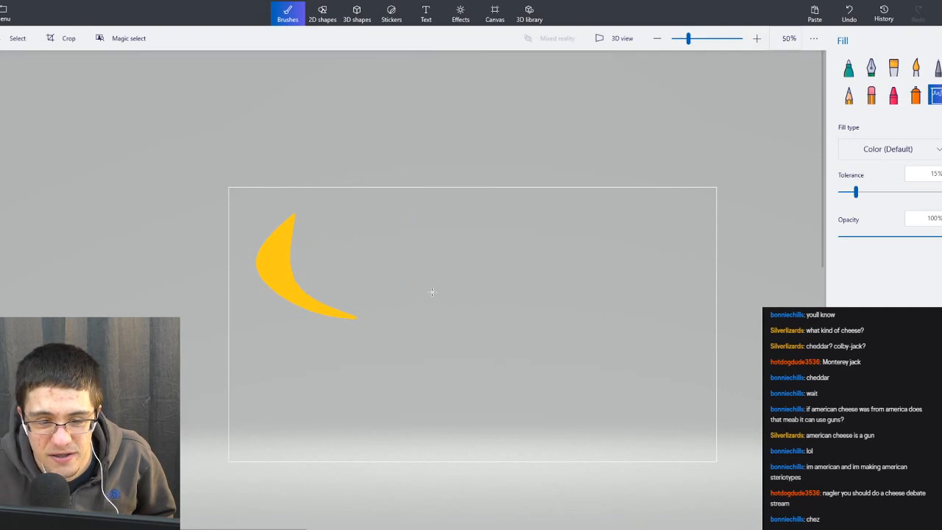
{"action": "scroll", "coordinate": [432, 292], "scroll_direction": "up", "scroll_amount": 1}
{"action": "scroll", "coordinate": [278, 252], "scroll_direction": "up", "scroll_amount": 4}
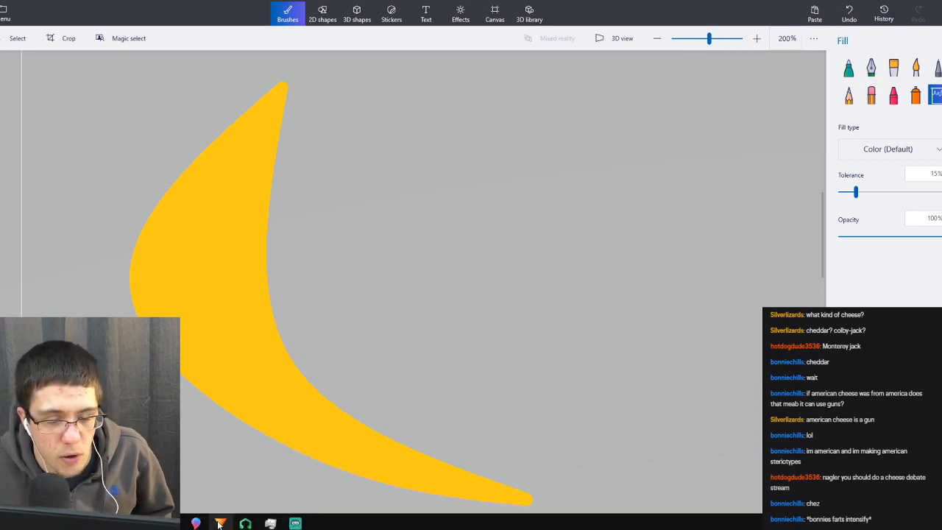
{"action": "left_click", "coordinate": [270, 523]}
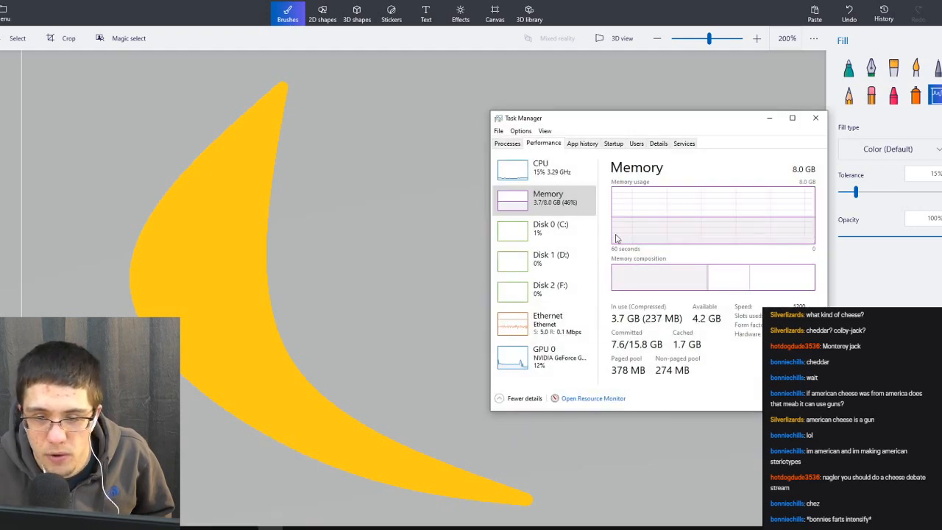
{"action": "left_click", "coordinate": [430, 261]}
{"action": "left_click", "coordinate": [373, 244]}
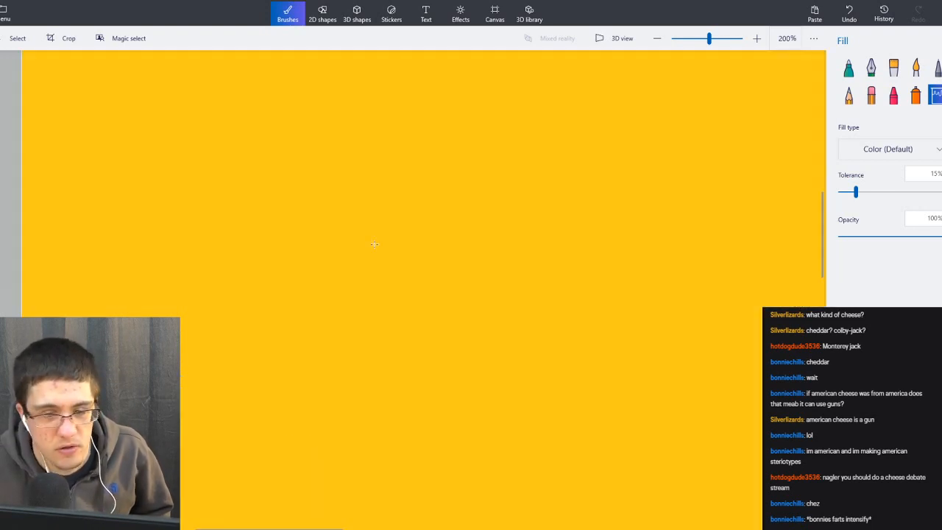
{"action": "key", "text": "ctrl+z"}
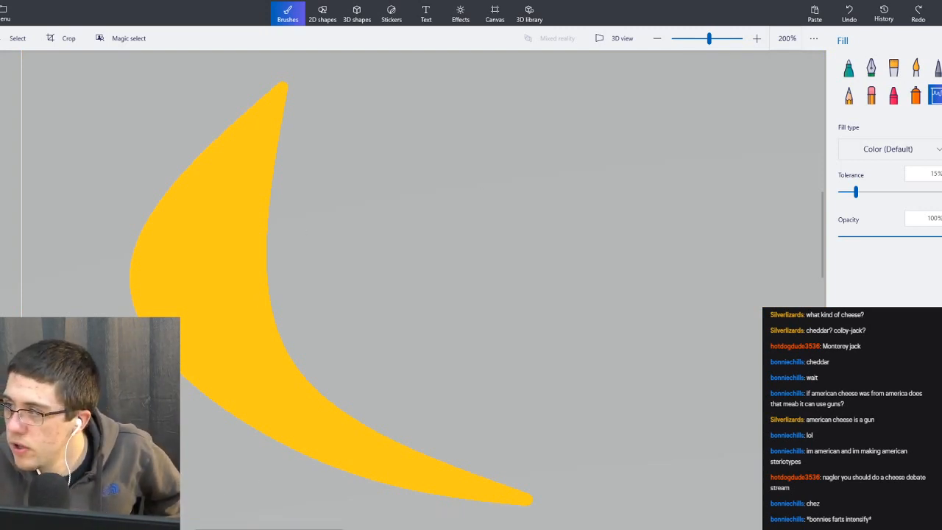
Switch to the web browser, search DuckDuckGo images for "moon drawing" and browse the results for a crescent reference.
{"action": "key", "text": "alt+Tab"}
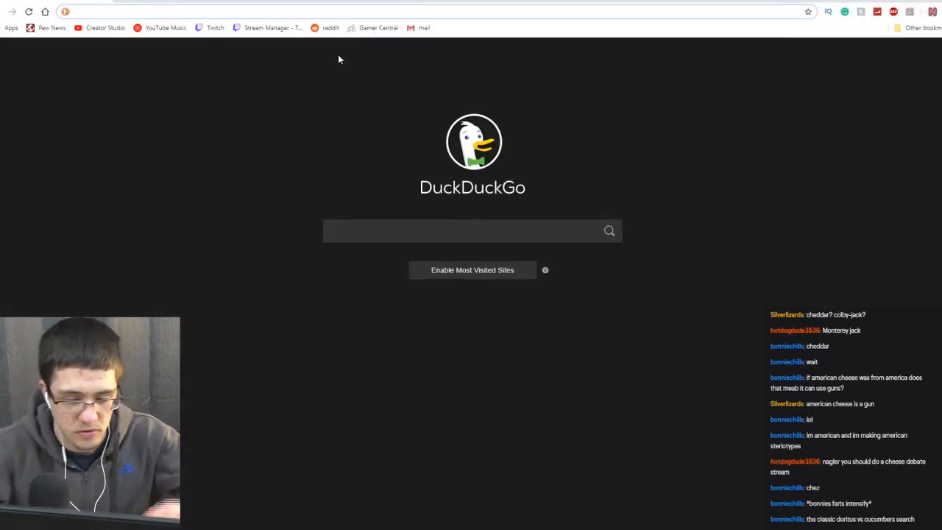
{"action": "type", "text": "moon"}
{"action": "key", "text": "Return"}
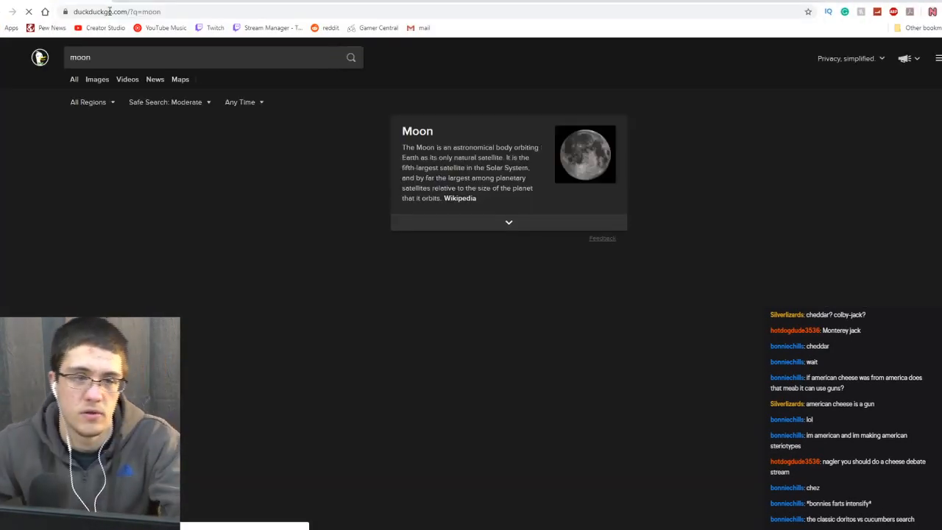
{"action": "left_click", "coordinate": [113, 59]}
{"action": "type", "text": "dr"}
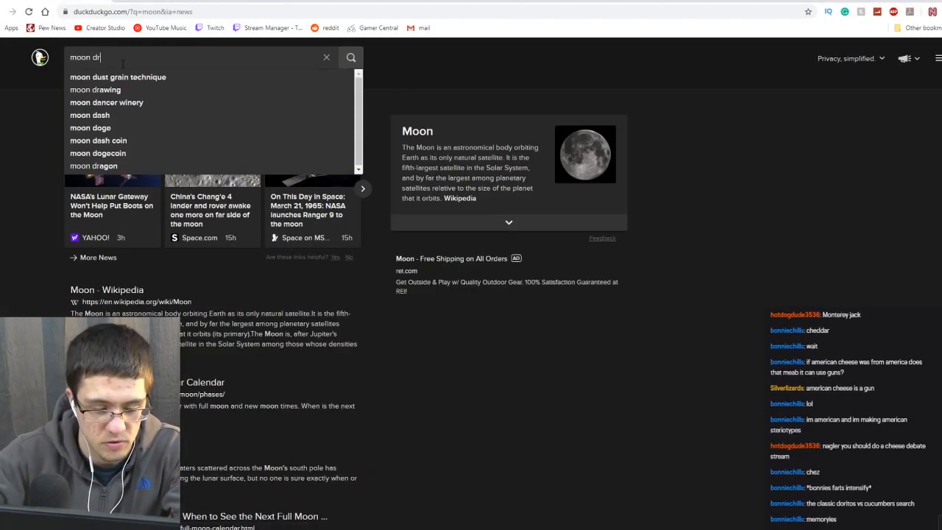
{"action": "type", "text": "awing"}
{"action": "key", "text": "Return"}
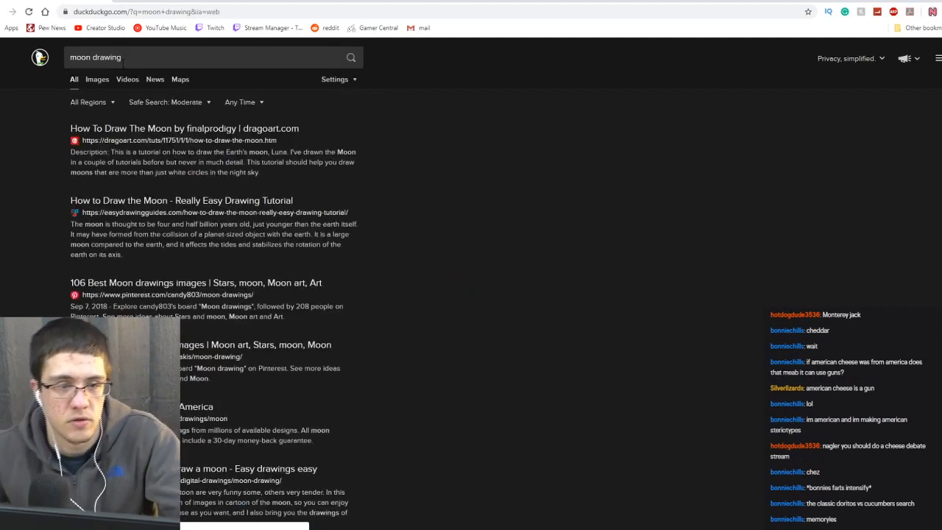
{"action": "left_click", "coordinate": [98, 80]}
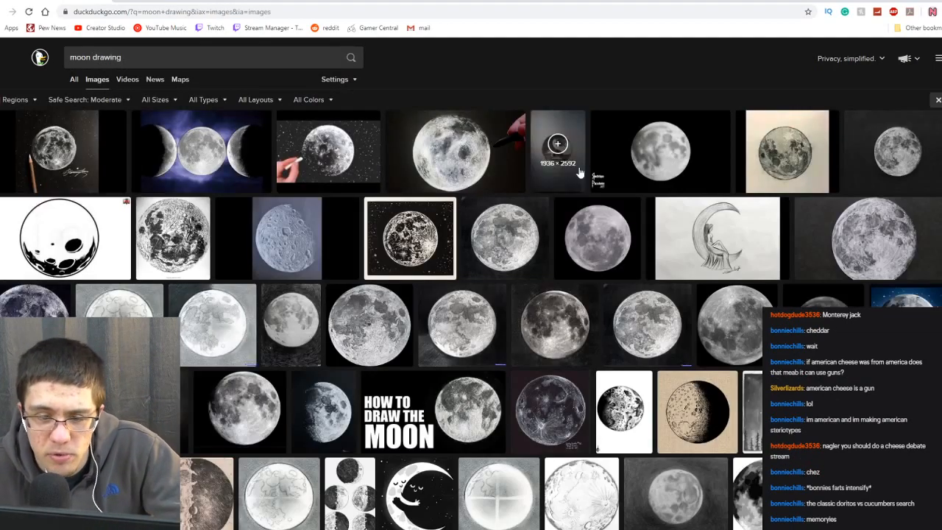
{"action": "scroll", "coordinate": [579, 172], "scroll_direction": "down", "scroll_amount": 5}
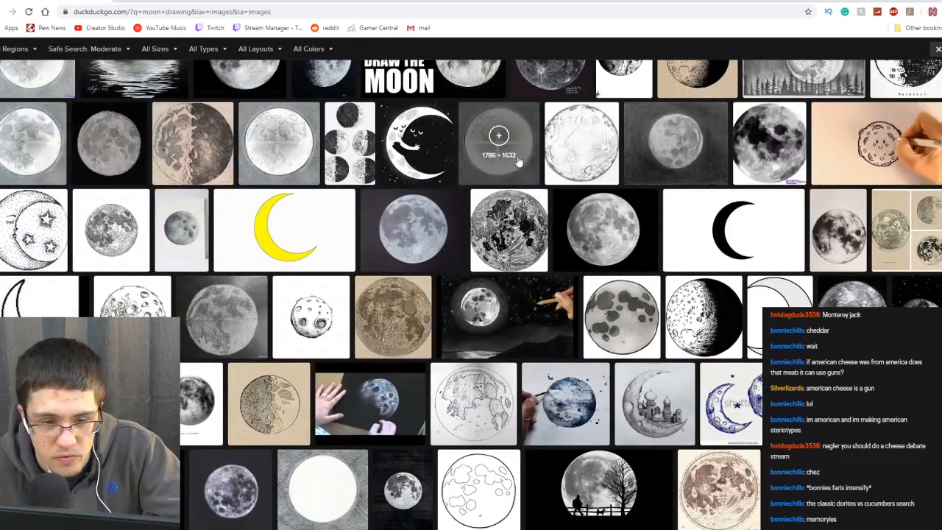
Look through the remaining moon drawing results and refine the image search to "moon drawing simple".
{"action": "scroll", "coordinate": [518, 160], "scroll_direction": "down", "scroll_amount": 4}
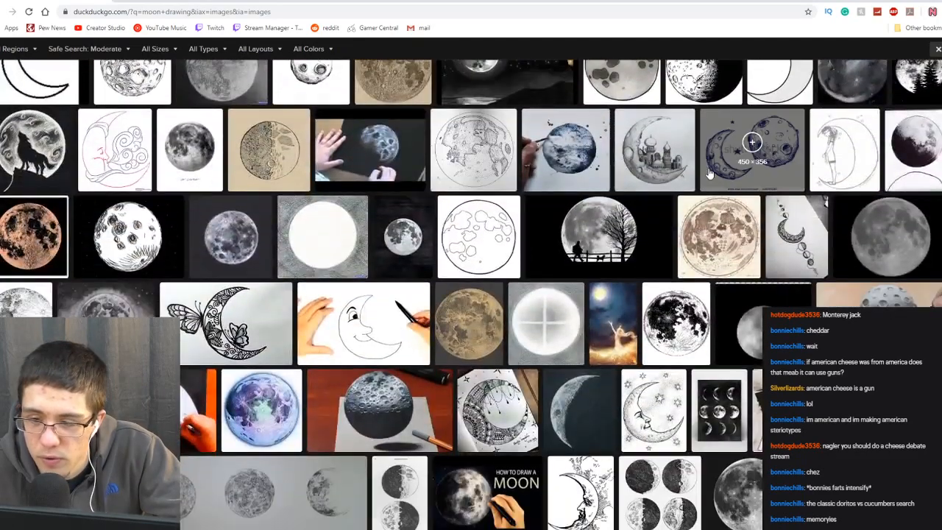
{"action": "scroll", "coordinate": [706, 169], "scroll_direction": "down", "scroll_amount": 4}
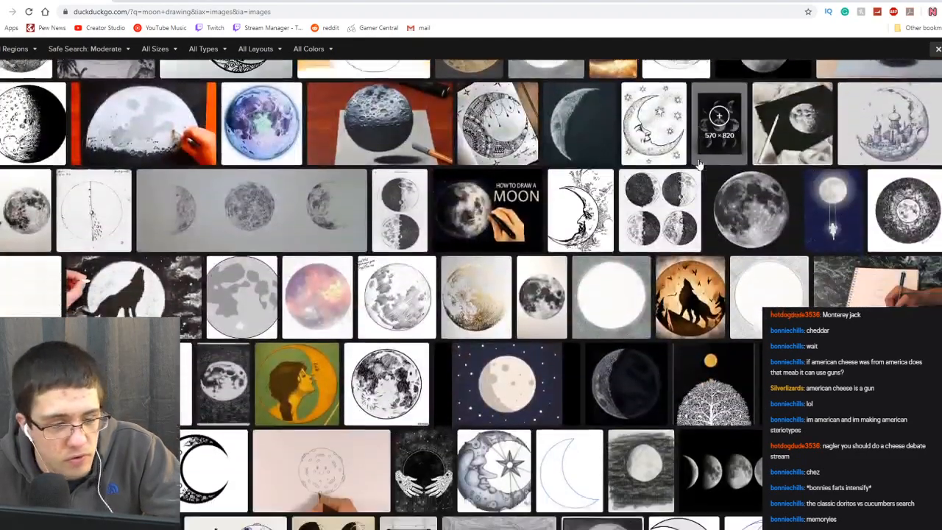
{"action": "scroll", "coordinate": [699, 163], "scroll_direction": "down", "scroll_amount": 4}
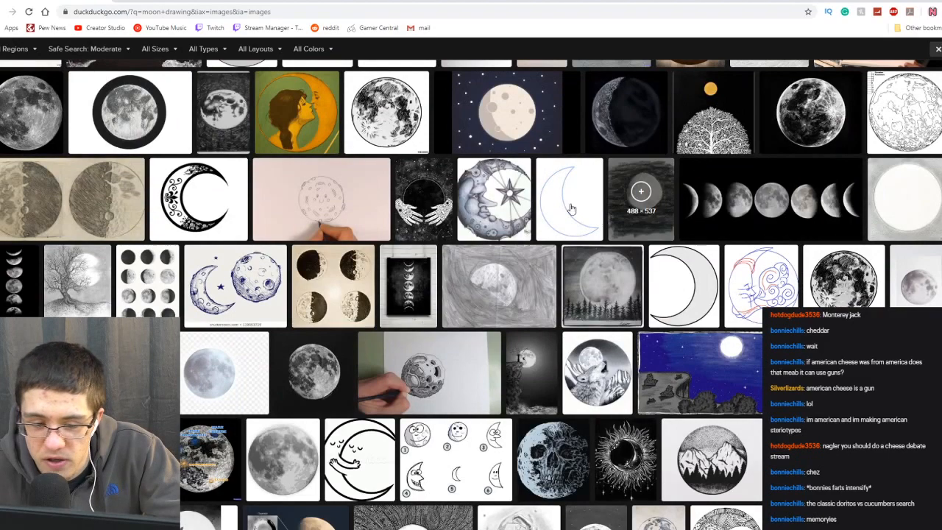
{"action": "scroll", "coordinate": [412, 199], "scroll_direction": "up", "scroll_amount": 15}
{"action": "left_click", "coordinate": [168, 61]}
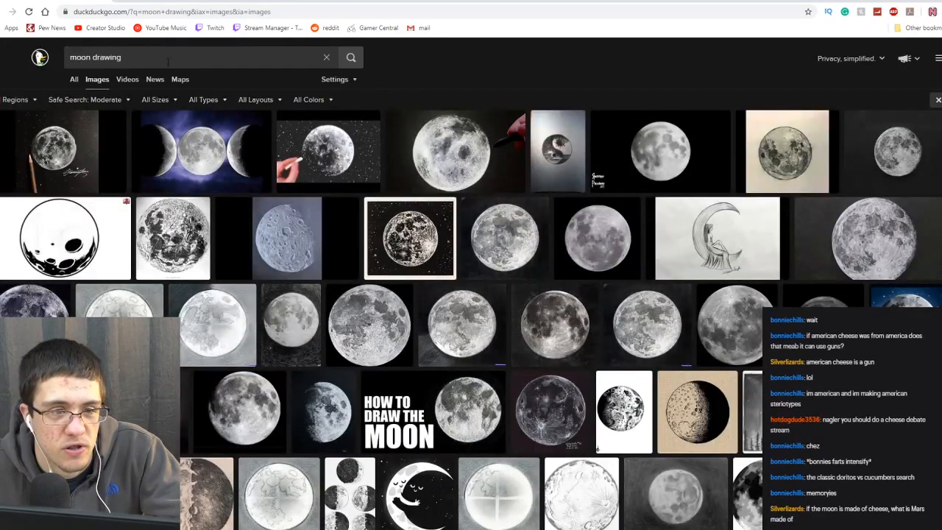
{"action": "type", "text": "simple"}
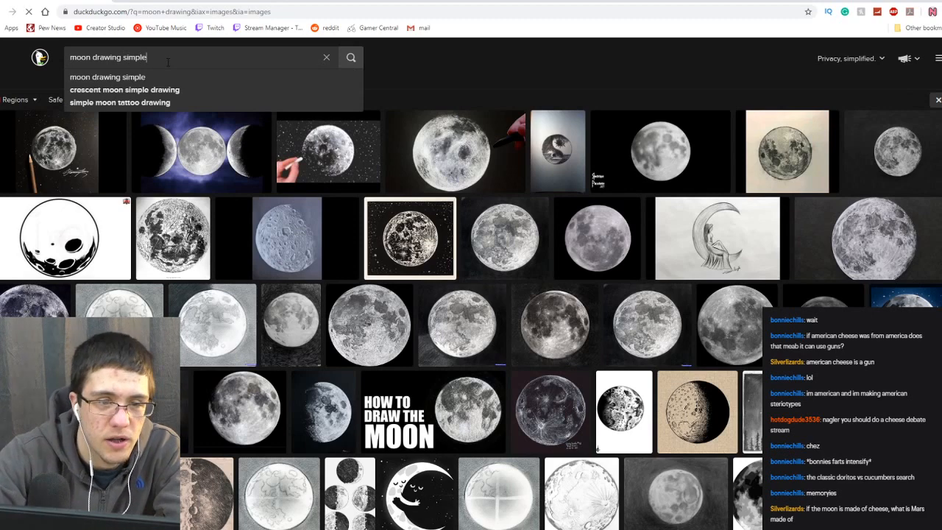
{"action": "key", "text": "Return"}
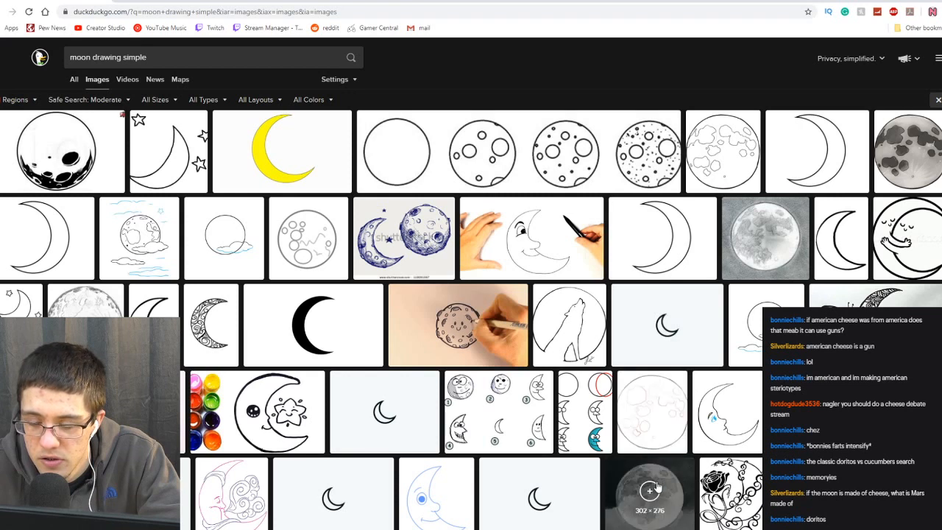
Examine the enlarged step-by-step drawing of a cratered full moon, close it and look over the other simple moon results.
{"action": "left_click", "coordinate": [629, 164]}
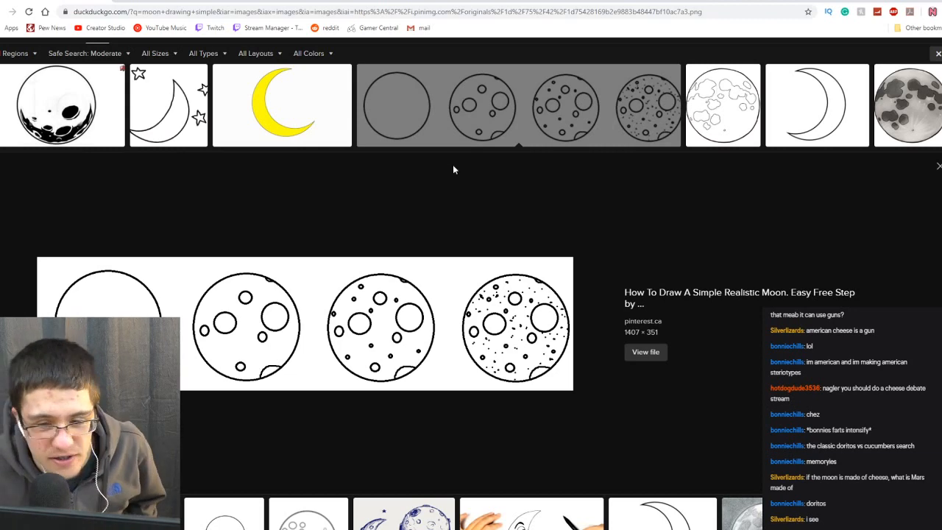
{"action": "left_click", "coordinate": [938, 166]}
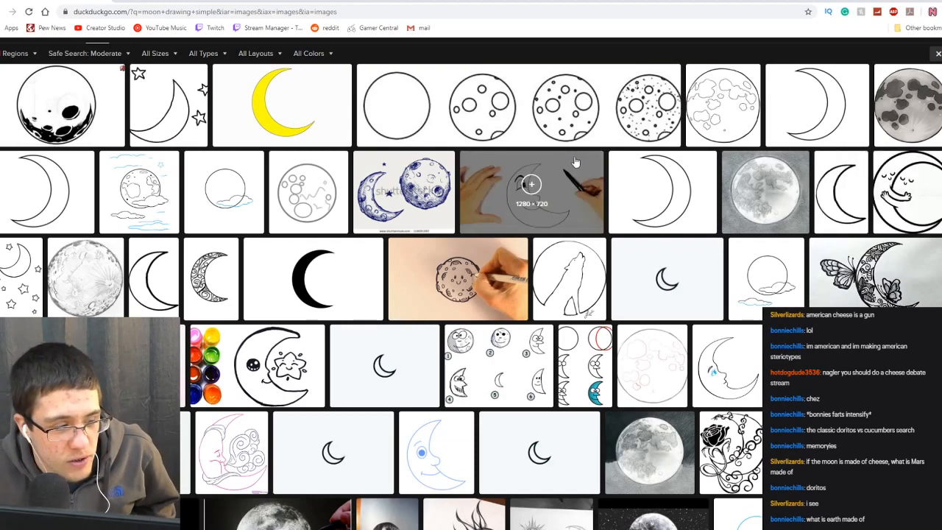
{"action": "scroll", "coordinate": [575, 161], "scroll_direction": "down", "scroll_amount": 5}
{"action": "scroll", "coordinate": [618, 150], "scroll_direction": "up", "scroll_amount": 6}
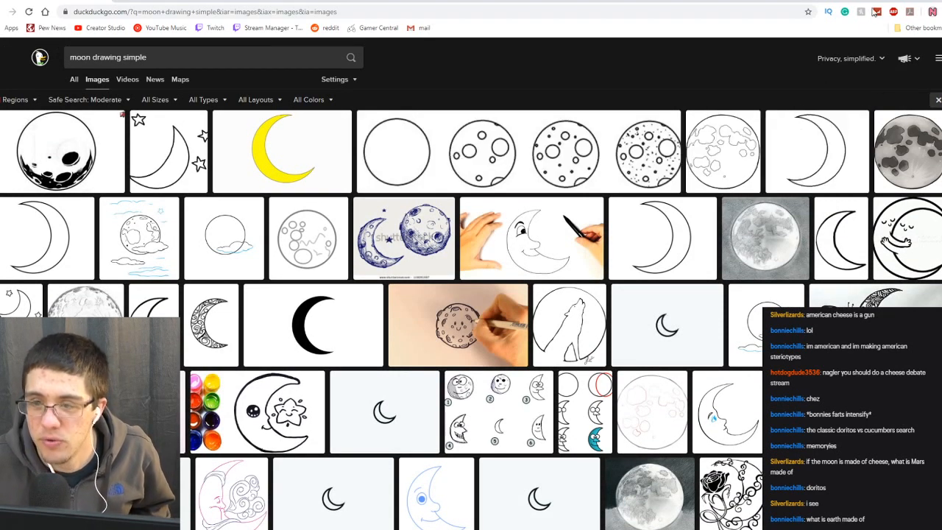
Switch back to Paint 3D and draw a circle inside the upper half of the golden crescent as a crater.
{"action": "key", "text": "alt+Tab"}
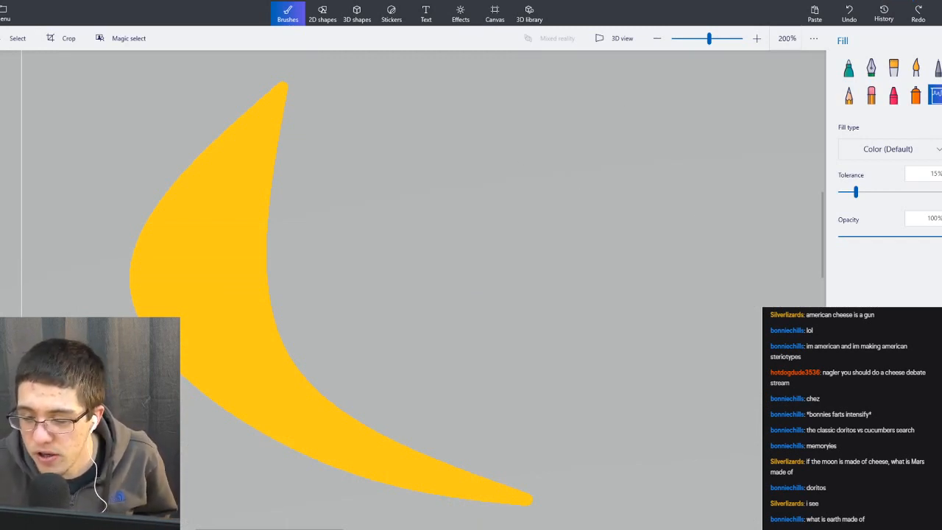
{"action": "left_click", "coordinate": [324, 15]}
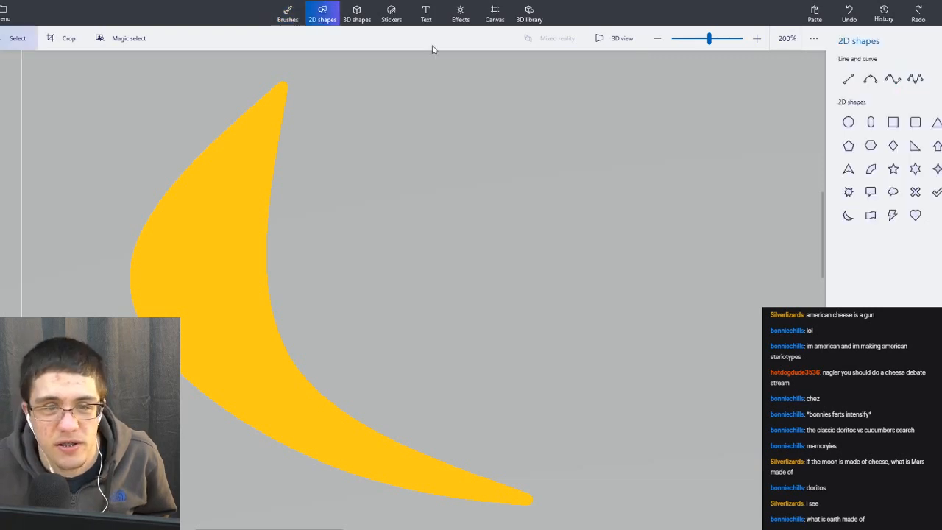
{"action": "left_click", "coordinate": [848, 123]}
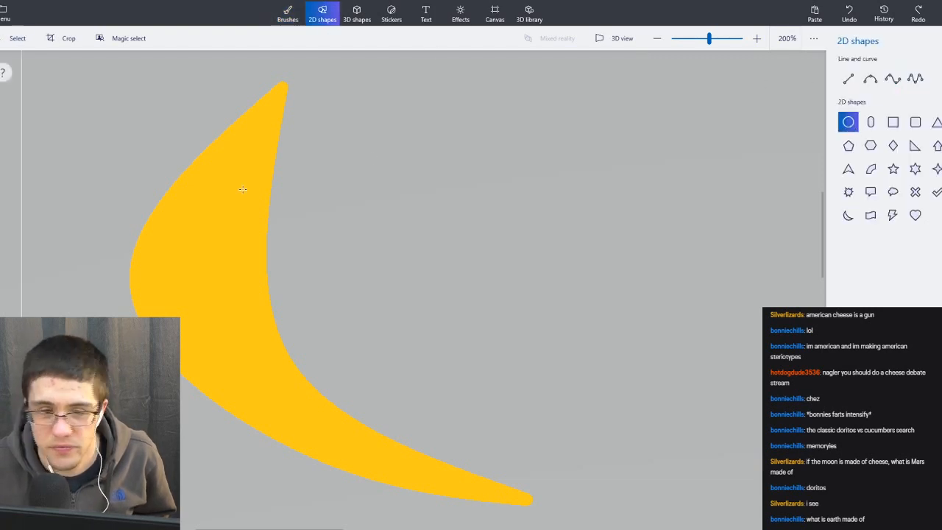
{"action": "scroll", "coordinate": [243, 189], "scroll_direction": "up", "scroll_amount": 2}
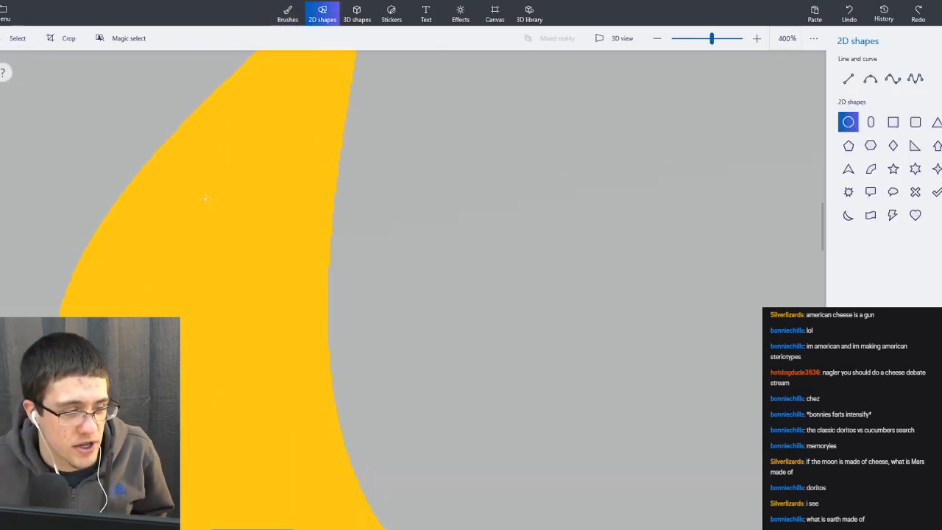
{"action": "left_click_drag", "start_coordinate": [236, 193], "coordinate": [363, 191]}
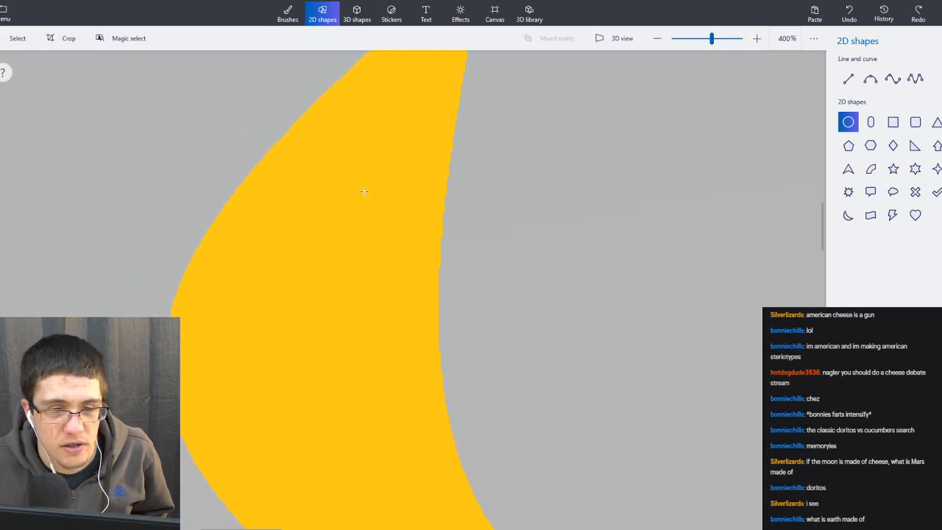
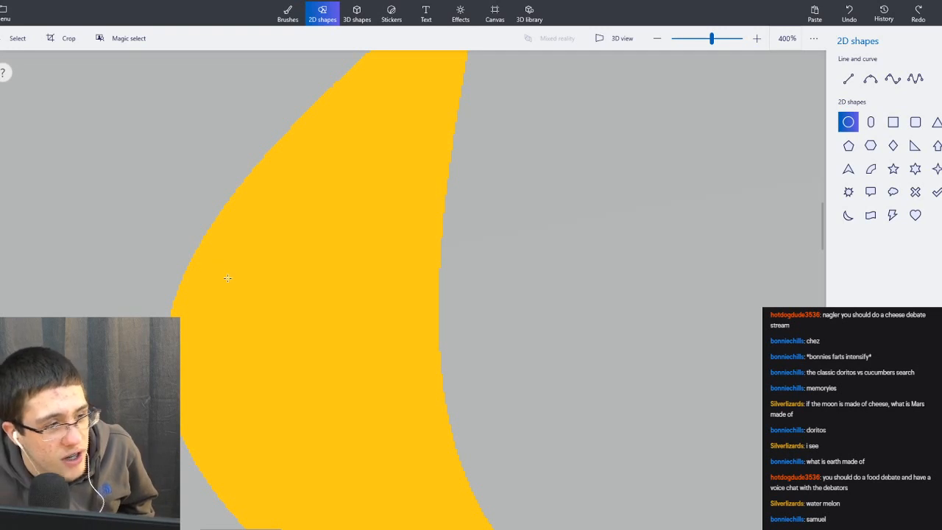
{"action": "left_click_drag", "start_coordinate": [237, 229], "coordinate": [388, 373]}
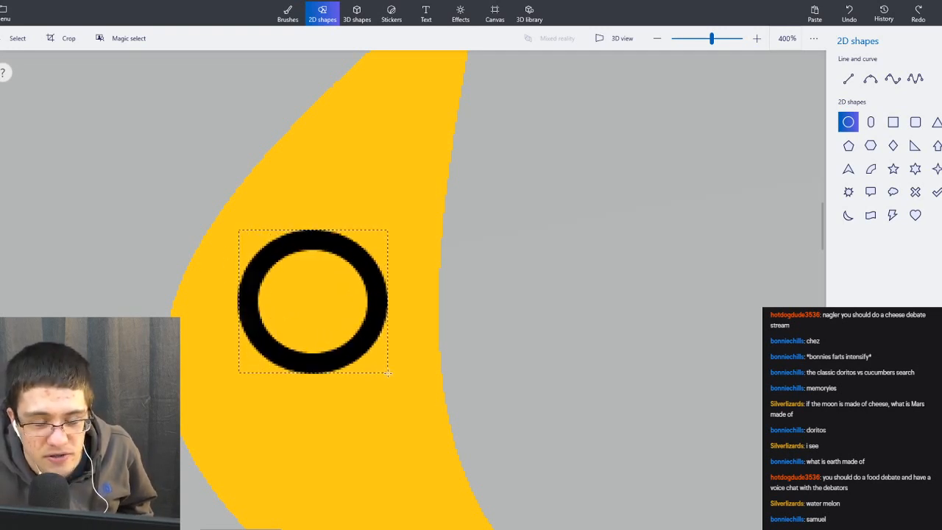
Give the crater circle a solid green outline and a solid green fill, and commit the shape.
{"action": "left_click", "coordinate": [848, 133]}
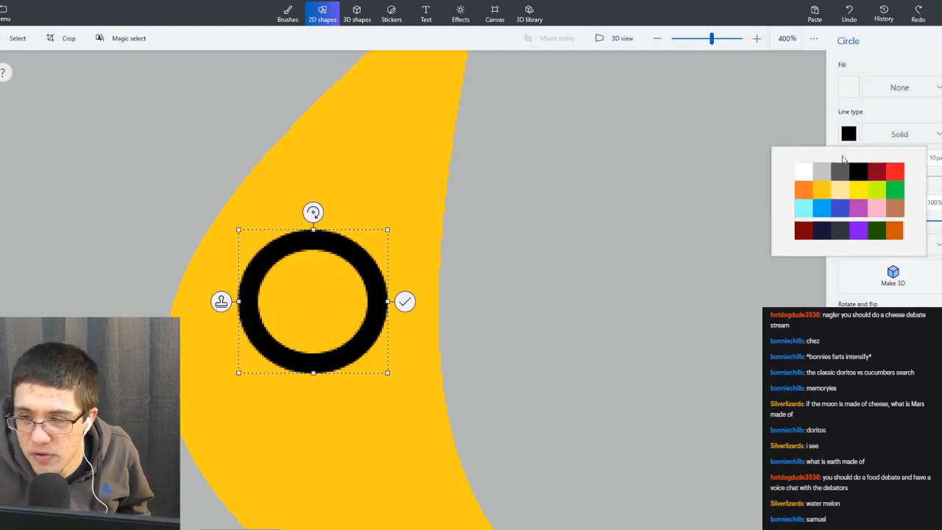
{"action": "left_click", "coordinate": [803, 190]}
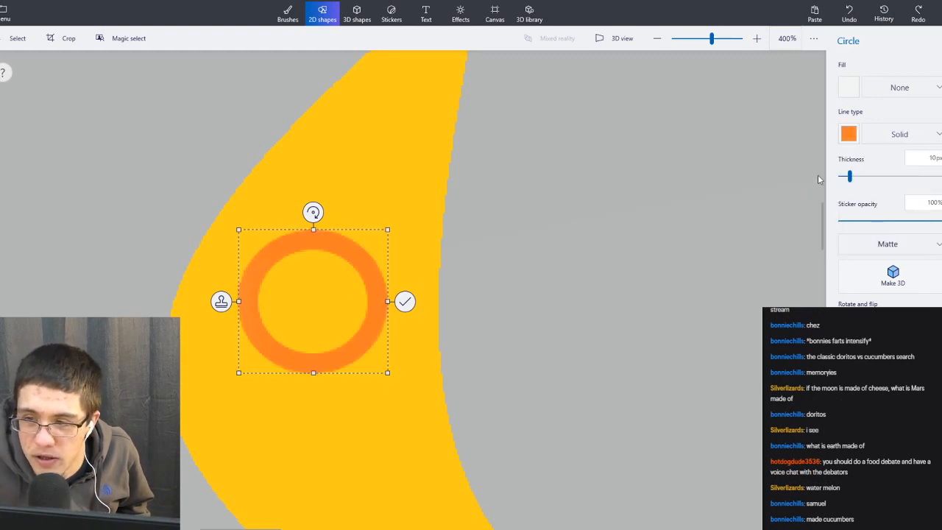
{"action": "left_click", "coordinate": [849, 133]}
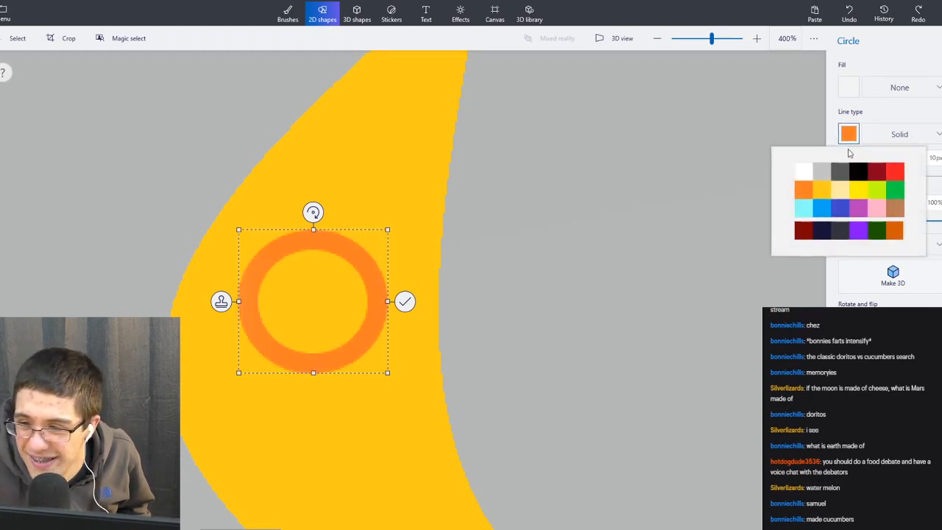
{"action": "left_click", "coordinate": [892, 192]}
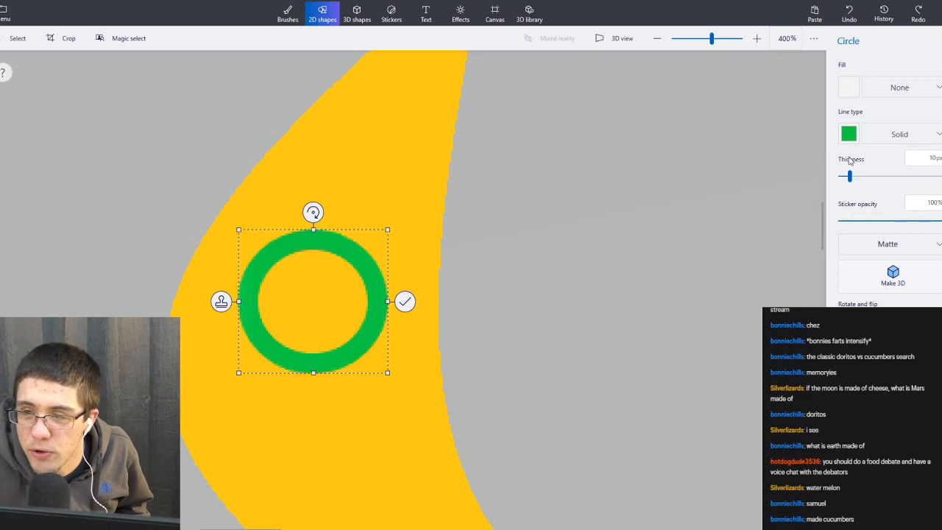
{"action": "left_click", "coordinate": [848, 133]}
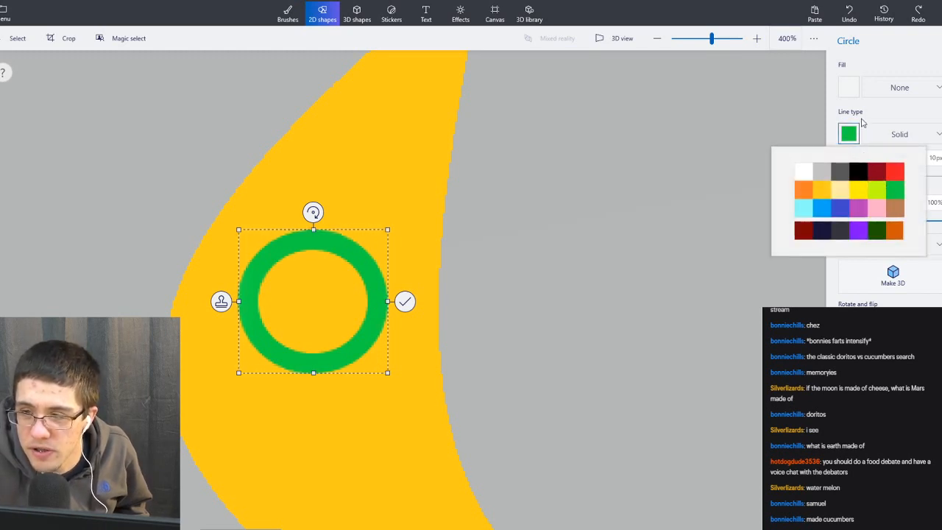
{"action": "left_click", "coordinate": [848, 87]}
{"action": "left_click", "coordinate": [848, 87]}
{"action": "left_click", "coordinate": [894, 143]}
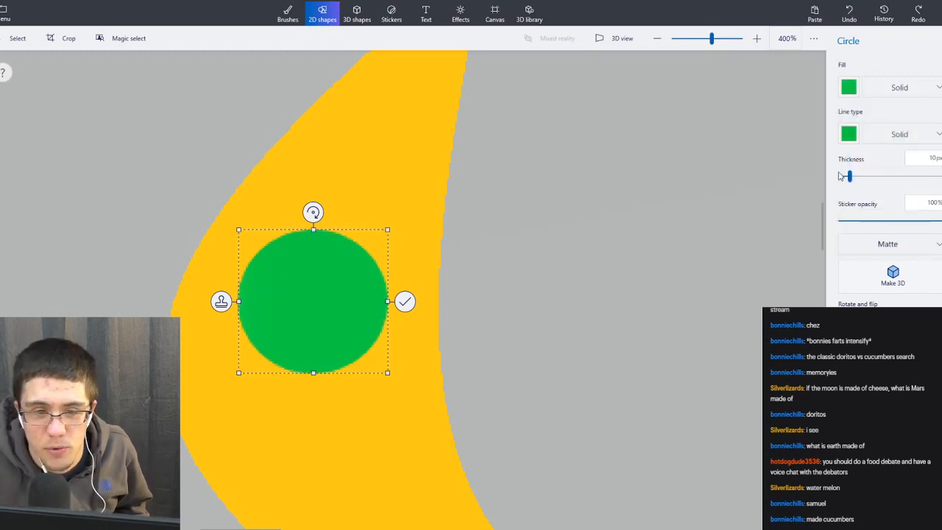
{"action": "scroll", "coordinate": [370, 290], "scroll_direction": "down", "scroll_amount": 3}
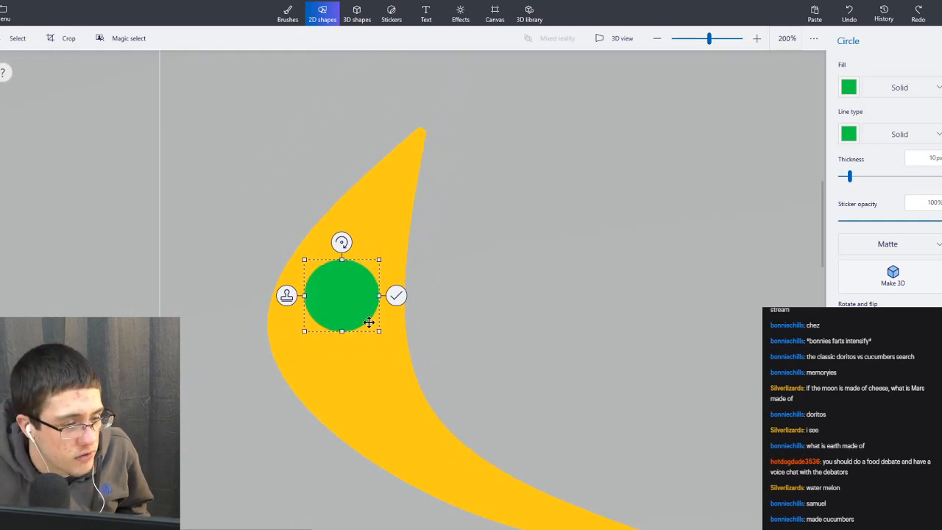
{"action": "scroll", "coordinate": [369, 322], "scroll_direction": "up", "scroll_amount": 2}
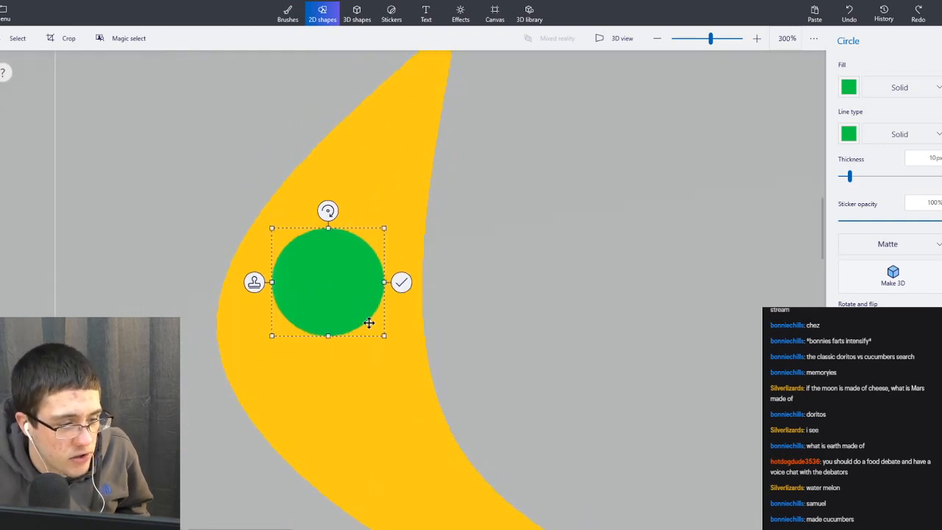
{"action": "left_click", "coordinate": [482, 218]}
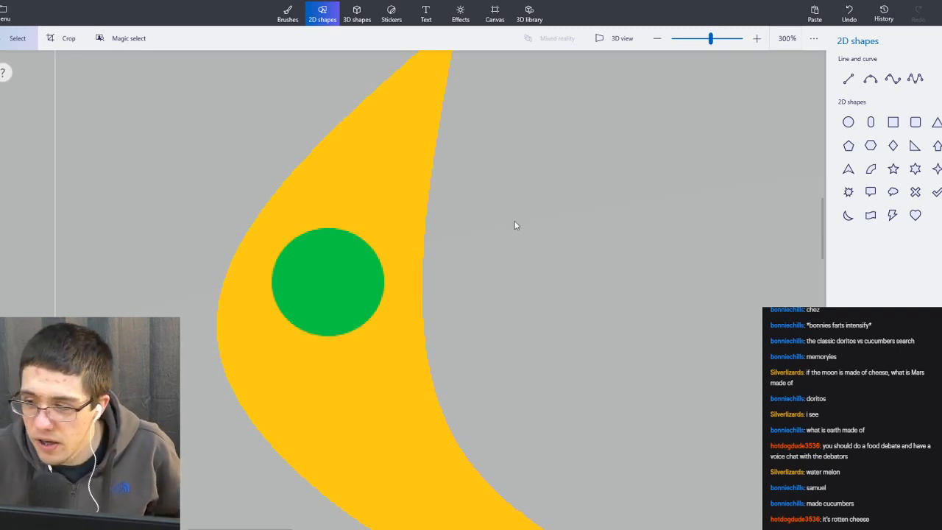
Draw a much smaller green circle below the large crater, close to the crescent's inner edge, and commit it.
{"action": "left_click", "coordinate": [850, 129]}
{"action": "scroll", "coordinate": [316, 250], "scroll_direction": "up", "scroll_amount": 1, "text": "ctrl"}
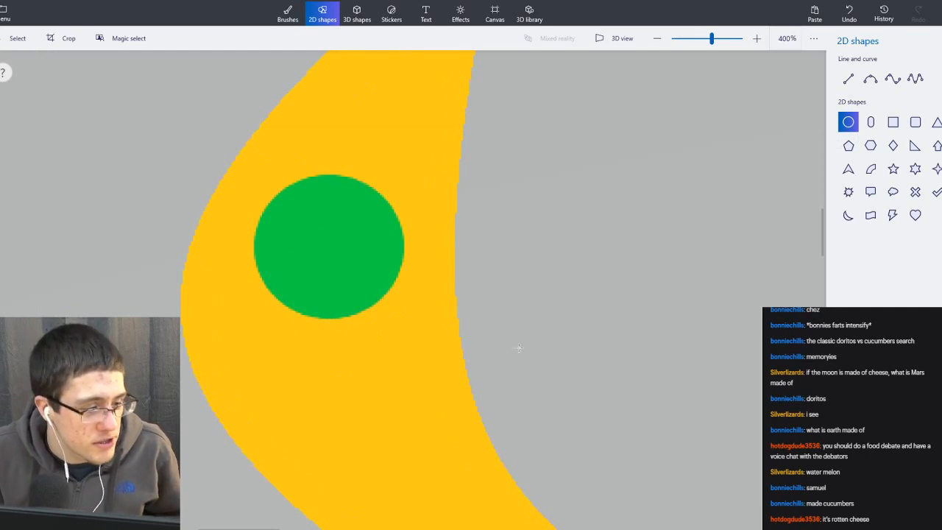
{"action": "scroll", "coordinate": [536, 172], "scroll_direction": "down", "scroll_amount": 3}
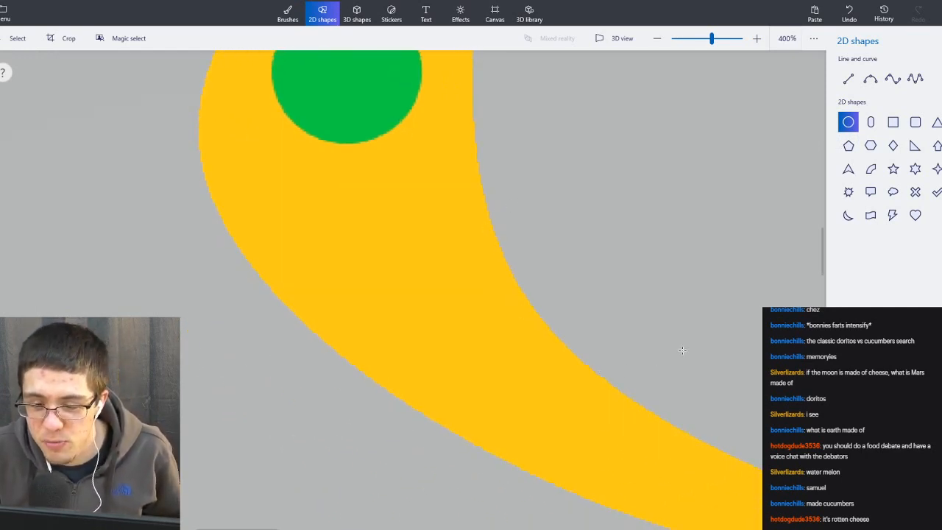
{"action": "scroll", "coordinate": [596, 198], "scroll_direction": "down", "scroll_amount": 2}
{"action": "scroll", "coordinate": [393, 196], "scroll_direction": "right", "scroll_amount": 3}
{"action": "scroll", "coordinate": [604, 264], "scroll_direction": "up", "scroll_amount": 3}
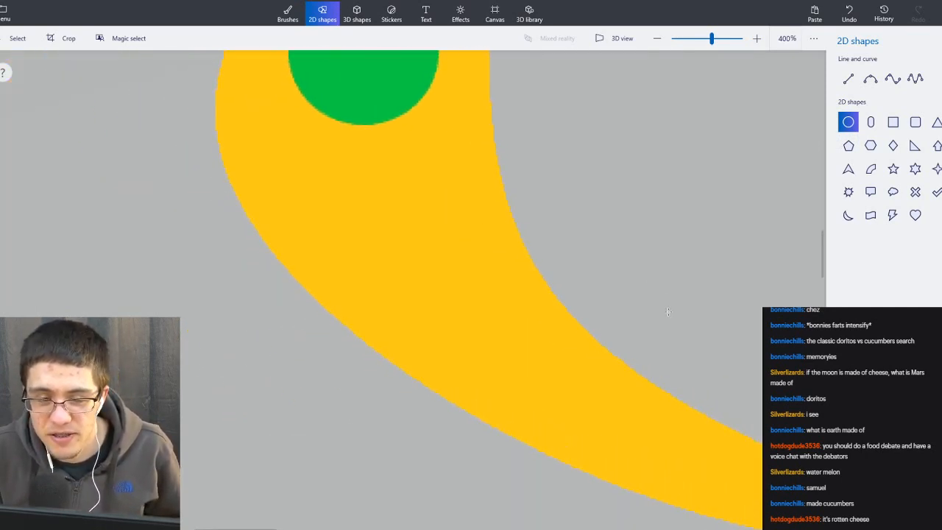
{"action": "mouse_move", "coordinate": [425, 202]}
{"action": "left_mouse_down"}
{"action": "mouse_move", "coordinate": [460, 247]}
{"action": "mouse_move", "coordinate": [484, 255]}
{"action": "left_mouse_up"}
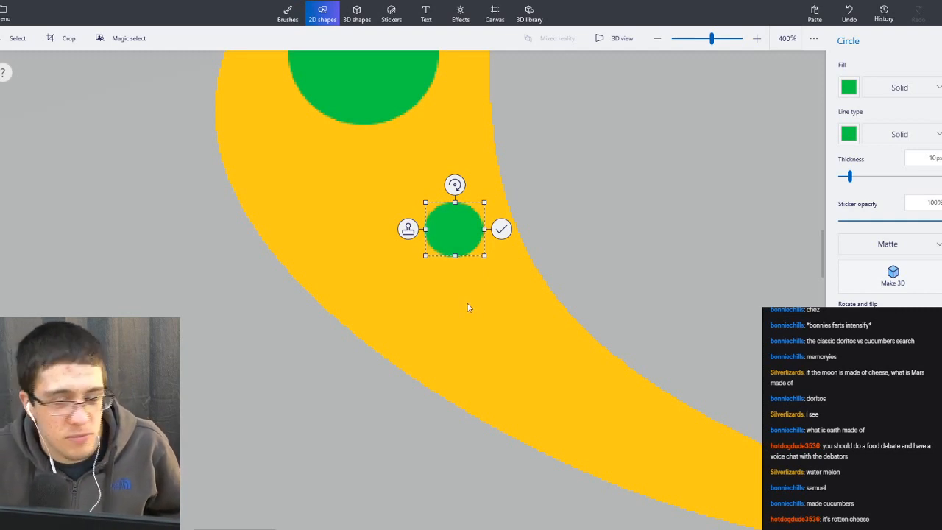
{"action": "left_click", "coordinate": [595, 218]}
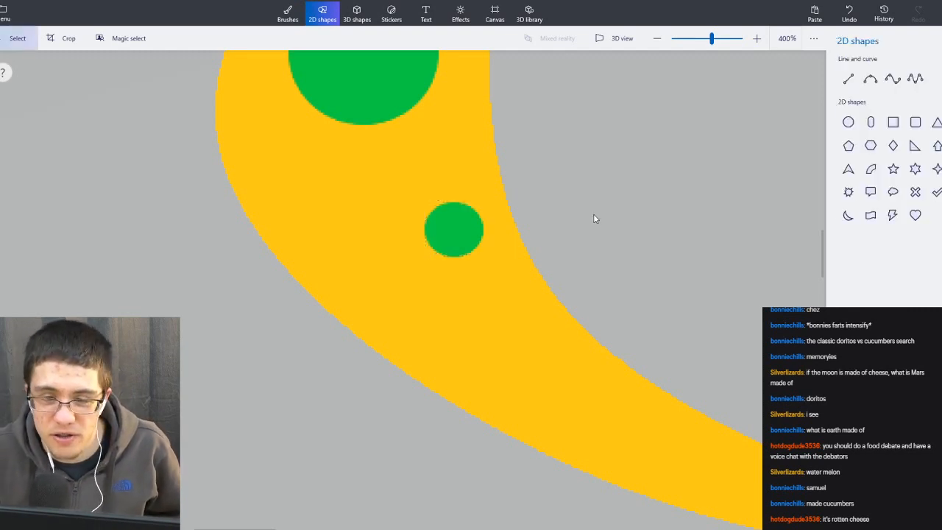
{"action": "left_click", "coordinate": [288, 13]}
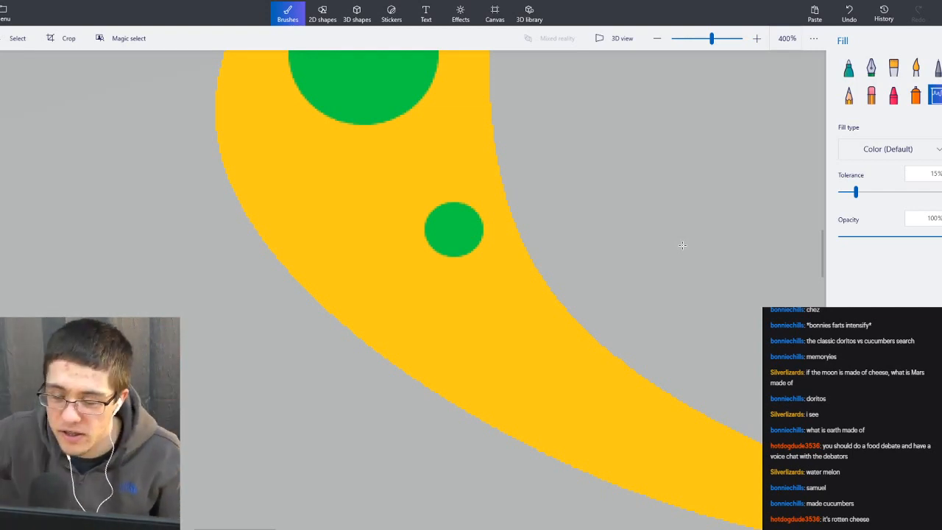
{"action": "scroll", "coordinate": [561, 257], "scroll_direction": "up", "scroll_amount": 1}
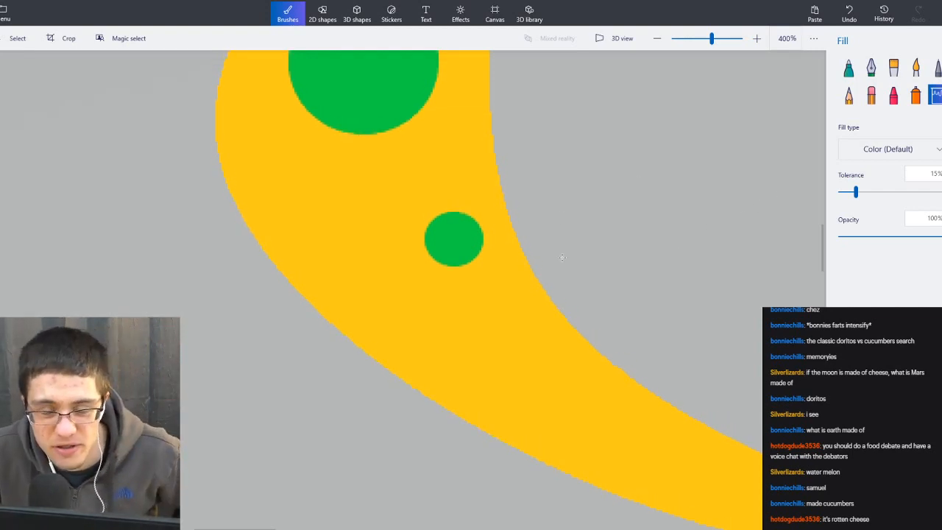
{"action": "scroll", "coordinate": [561, 256], "scroll_direction": "up", "scroll_amount": 5}
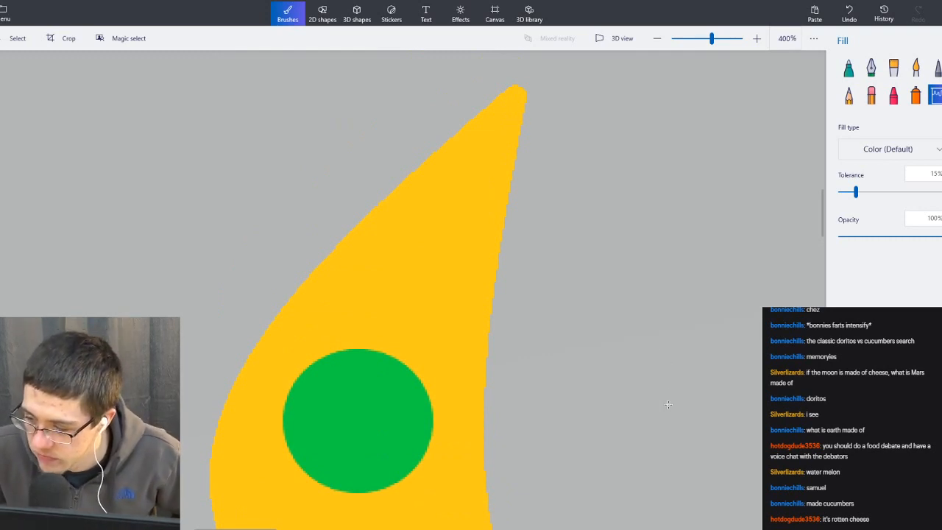
{"action": "scroll", "coordinate": [668, 404], "scroll_direction": "down", "scroll_amount": 4}
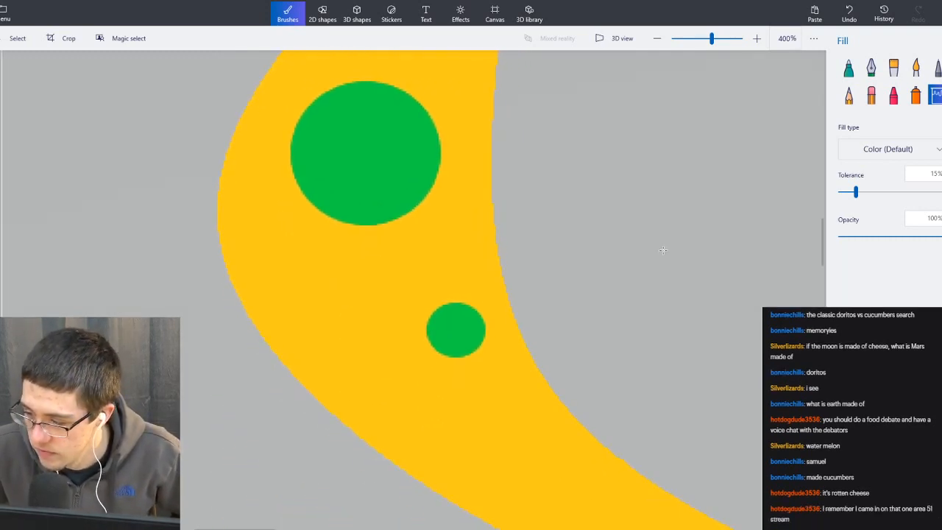
{"action": "scroll", "coordinate": [662, 250], "scroll_direction": "down", "scroll_amount": 2}
{"action": "scroll", "coordinate": [662, 251], "scroll_direction": "right", "scroll_amount": 1}
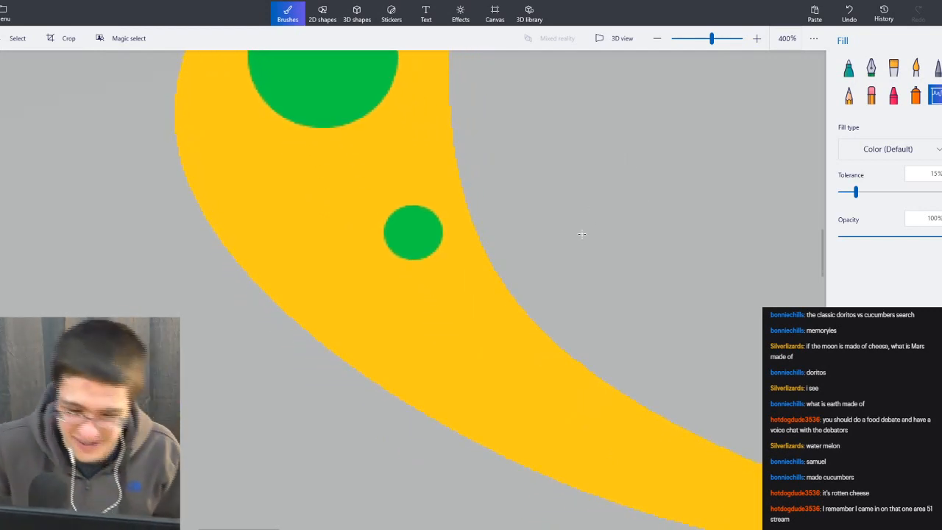
Draw a small green circle on the crescent's lower half, below the two existing craters, and commit it.
{"action": "scroll", "coordinate": [562, 279], "scroll_direction": "down", "scroll_amount": 3}
{"action": "scroll", "coordinate": [562, 280], "scroll_direction": "right", "scroll_amount": 1}
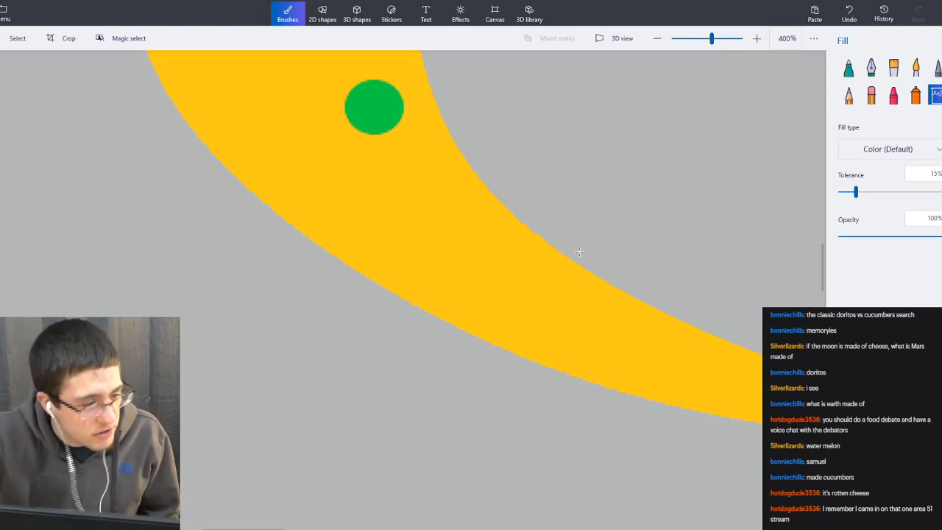
{"action": "scroll", "coordinate": [654, 316], "scroll_direction": "down", "scroll_amount": 1}
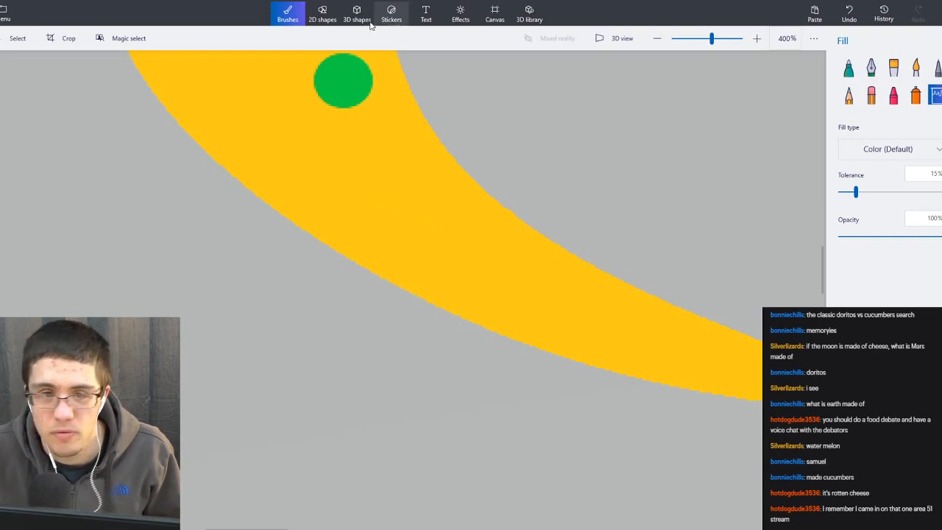
{"action": "left_click", "coordinate": [322, 15]}
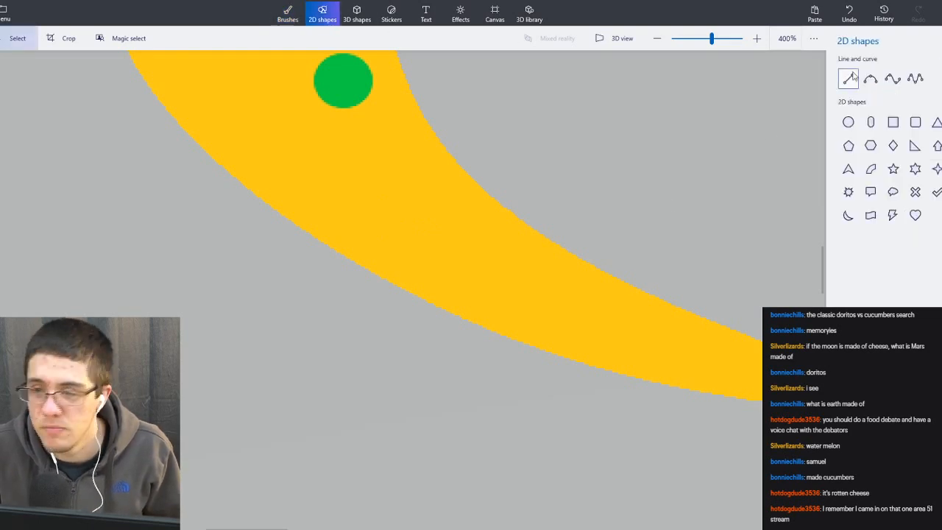
{"action": "left_click", "coordinate": [848, 122]}
{"action": "mouse_move", "coordinate": [364, 193]}
{"action": "left_mouse_down"}
{"action": "mouse_move", "coordinate": [417, 250]}
{"action": "mouse_move", "coordinate": [397, 228]}
{"action": "mouse_move", "coordinate": [410, 231]}
{"action": "left_mouse_up"}
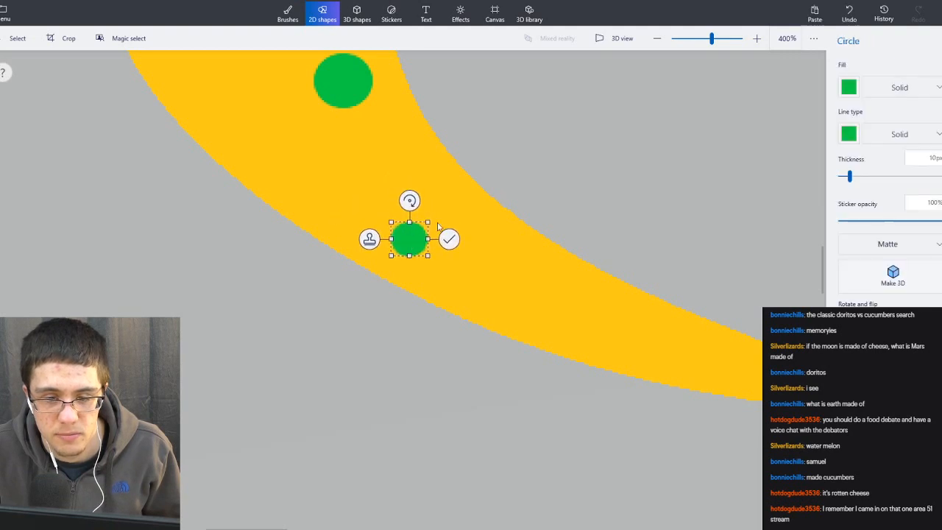
{"action": "left_click", "coordinate": [575, 137]}
Draw a small green circle above the large crater, near the crescent's upper tip, and commit it.
{"action": "scroll", "coordinate": [730, 410], "scroll_direction": "up", "scroll_amount": 10}
{"action": "scroll", "coordinate": [664, 440], "scroll_direction": "up", "scroll_amount": 1}
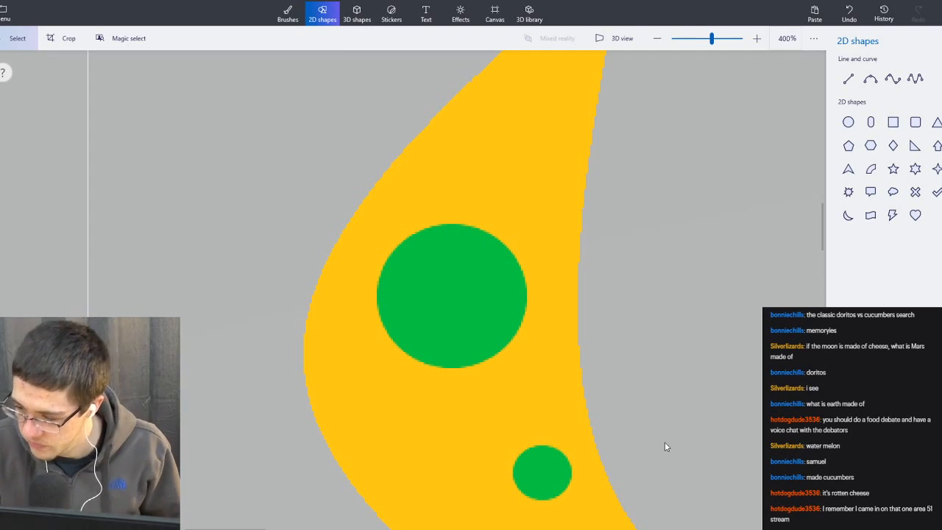
{"action": "left_click", "coordinate": [848, 123]}
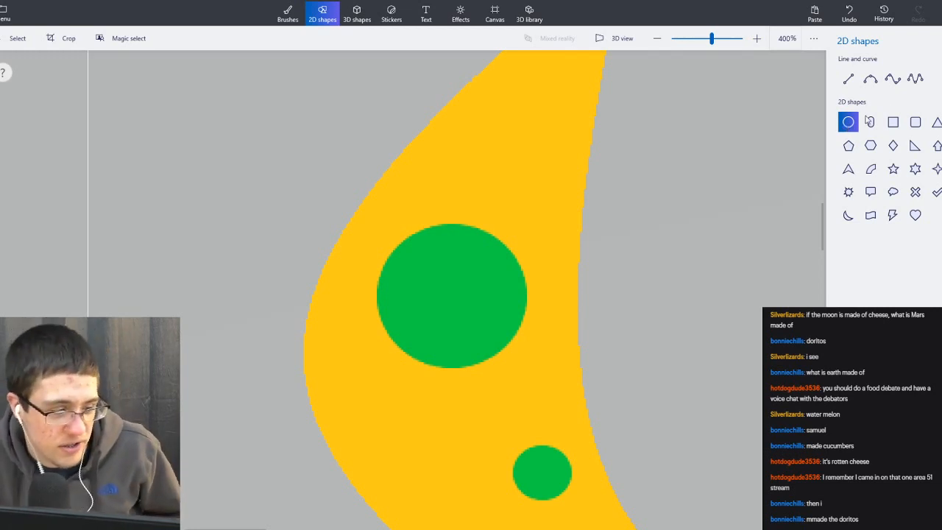
{"action": "scroll", "coordinate": [687, 189], "scroll_direction": "up", "scroll_amount": 3}
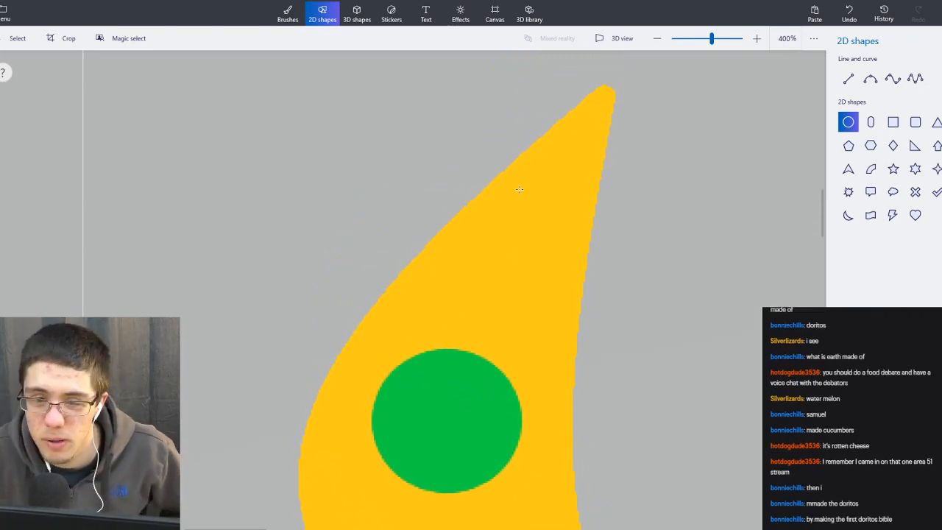
{"action": "left_click_drag", "start_coordinate": [537, 193], "coordinate": [571, 226]}
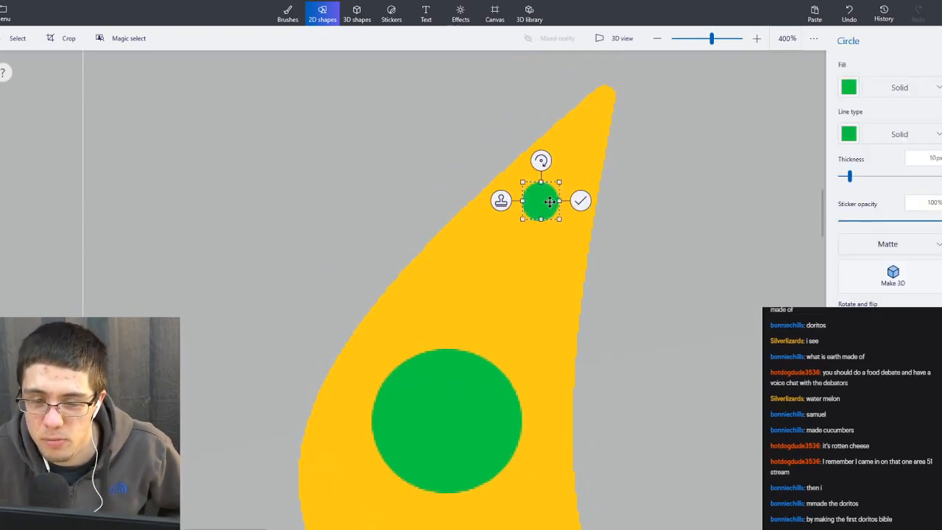
{"action": "left_click", "coordinate": [672, 171]}
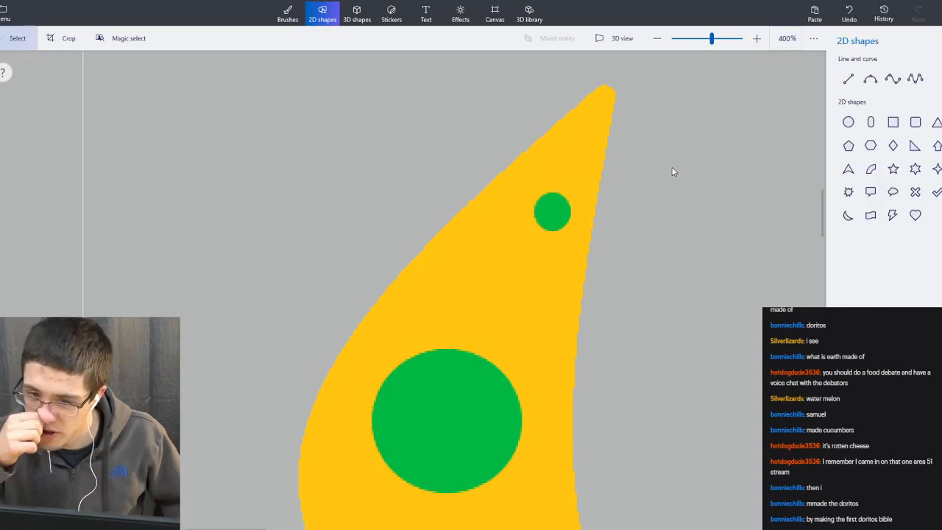
Draw a tiny green circle beside the crescent's outer edge, just below the large crater, and commit it.
{"action": "scroll", "coordinate": [593, 314], "scroll_direction": "down", "scroll_amount": 5}
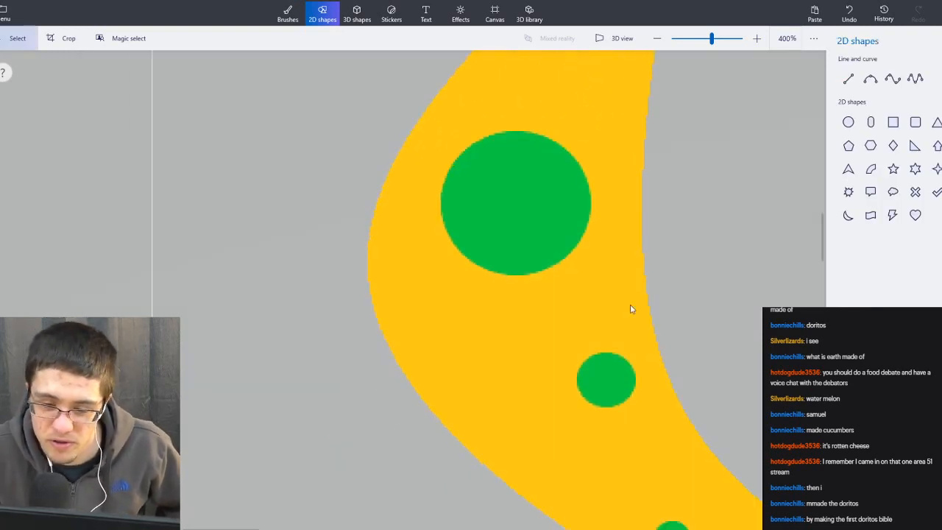
{"action": "scroll", "coordinate": [630, 304], "scroll_direction": "down", "scroll_amount": 3}
{"action": "scroll", "coordinate": [621, 182], "scroll_direction": "up", "scroll_amount": 3}
{"action": "left_click", "coordinate": [846, 125]}
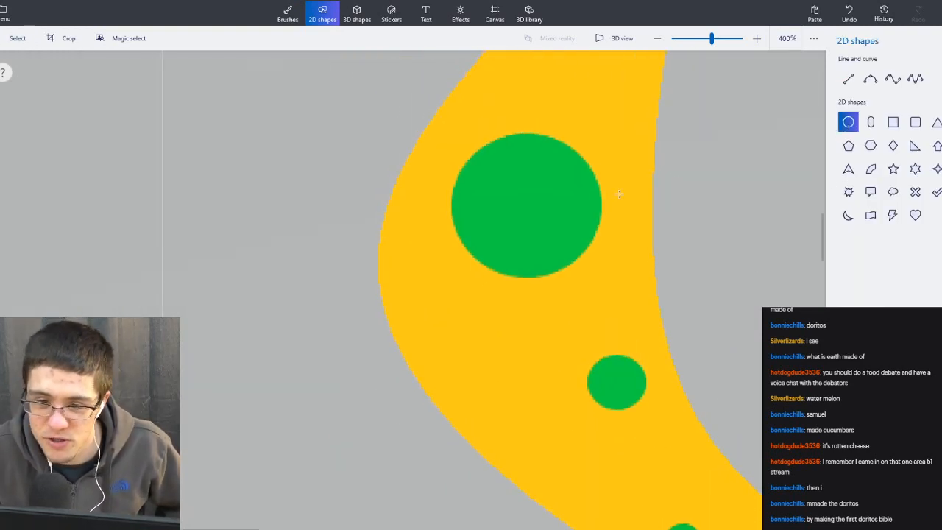
{"action": "left_click_drag", "start_coordinate": [422, 287], "coordinate": [437, 304]}
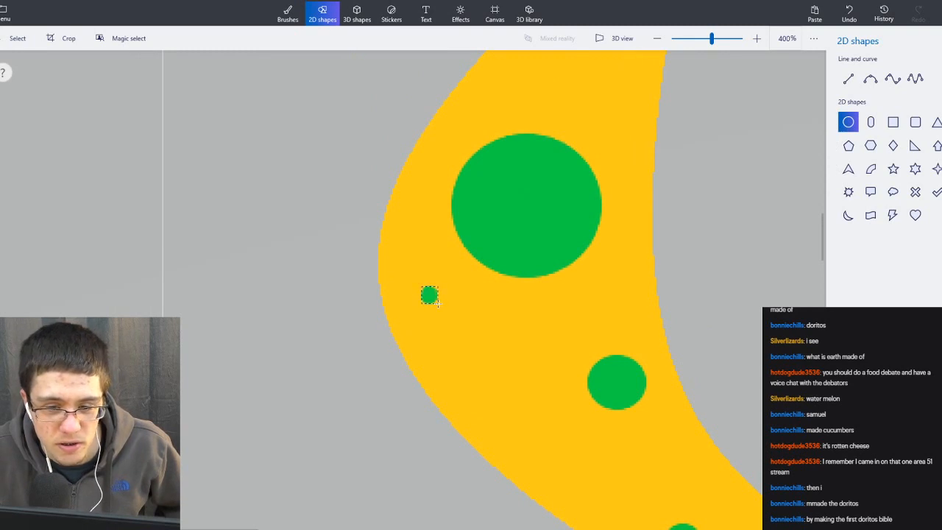
{"action": "left_click", "coordinate": [512, 259]}
Draw a tiny green circle between the large crater and the small one near the upper tip, and commit it.
{"action": "scroll", "coordinate": [545, 219], "scroll_direction": "right", "scroll_amount": 3}
{"action": "scroll", "coordinate": [616, 228], "scroll_direction": "down", "scroll_amount": 1}
{"action": "scroll", "coordinate": [677, 307], "scroll_direction": "up", "scroll_amount": 2}
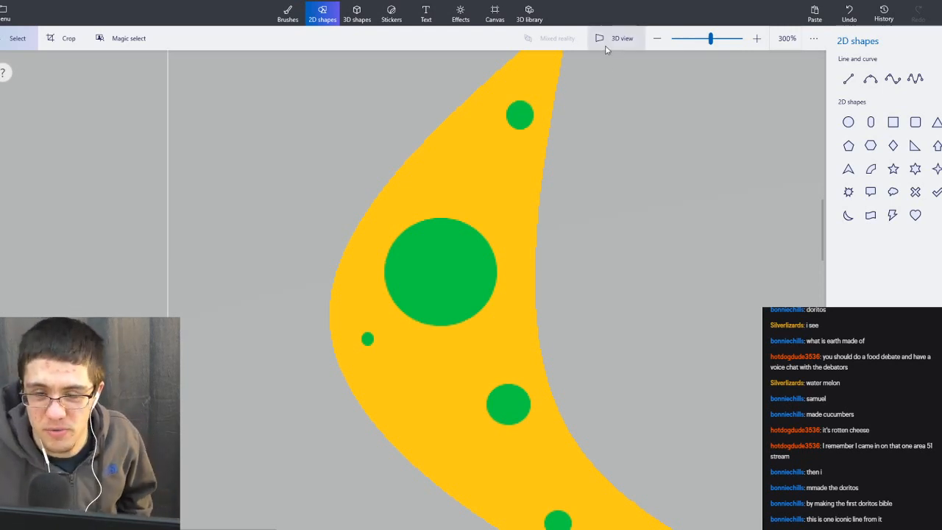
{"action": "scroll", "coordinate": [608, 99], "scroll_direction": "up", "scroll_amount": 2, "text": "ctrl"}
{"action": "scroll", "coordinate": [537, 282], "scroll_direction": "up", "scroll_amount": 3}
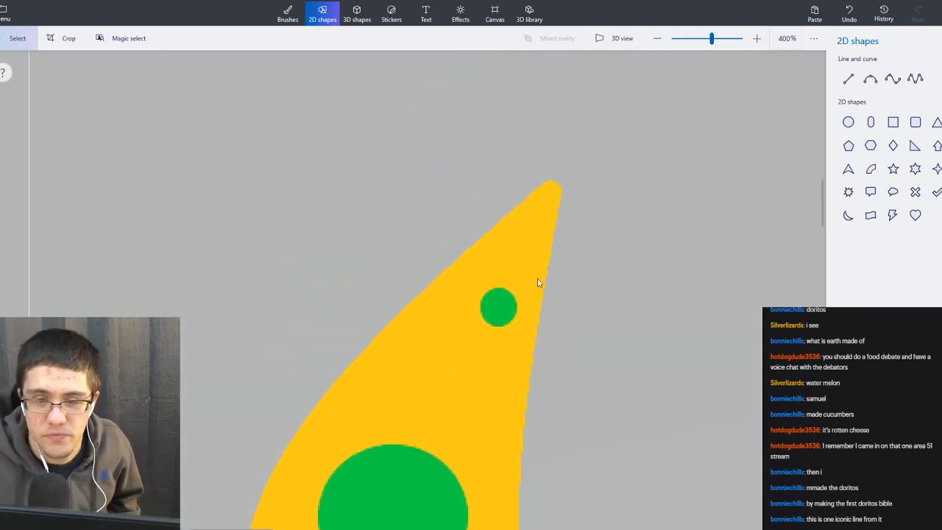
{"action": "scroll", "coordinate": [537, 282], "scroll_direction": "down", "scroll_amount": 2}
{"action": "left_click", "coordinate": [848, 122]}
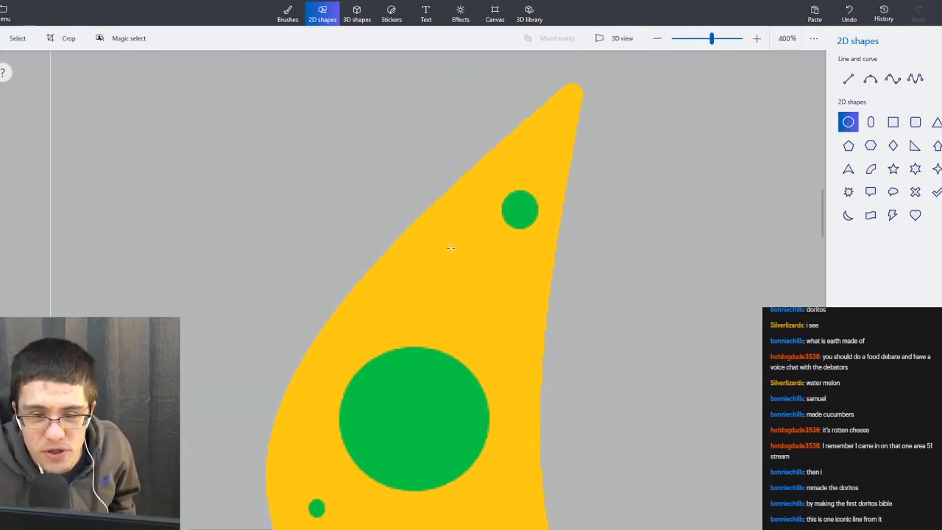
{"action": "left_click_drag", "start_coordinate": [435, 256], "coordinate": [447, 266]}
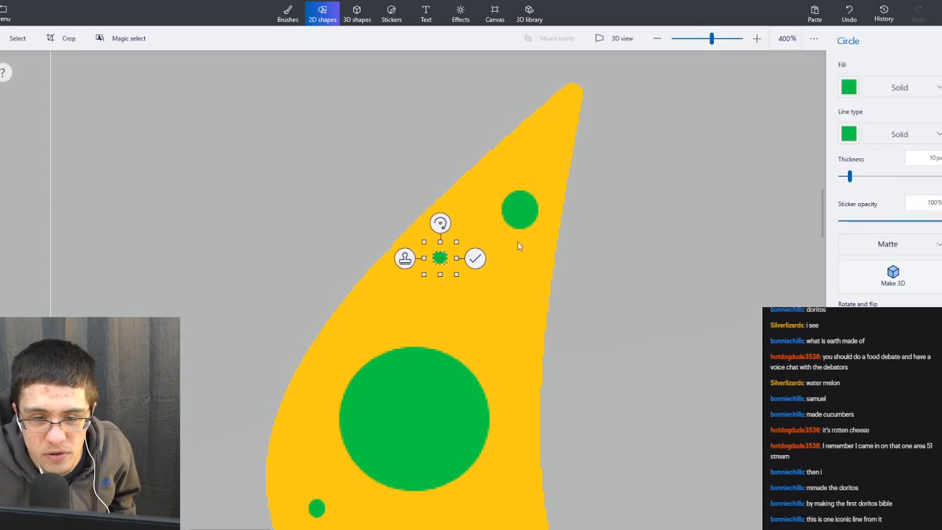
{"action": "left_click", "coordinate": [660, 217]}
Look over the whole cratered crescent and its placement on the full canvas.
{"action": "scroll", "coordinate": [660, 216], "scroll_direction": "down", "scroll_amount": 3}
{"action": "scroll", "coordinate": [628, 187], "scroll_direction": "down", "scroll_amount": 2, "text": "ctrl"}
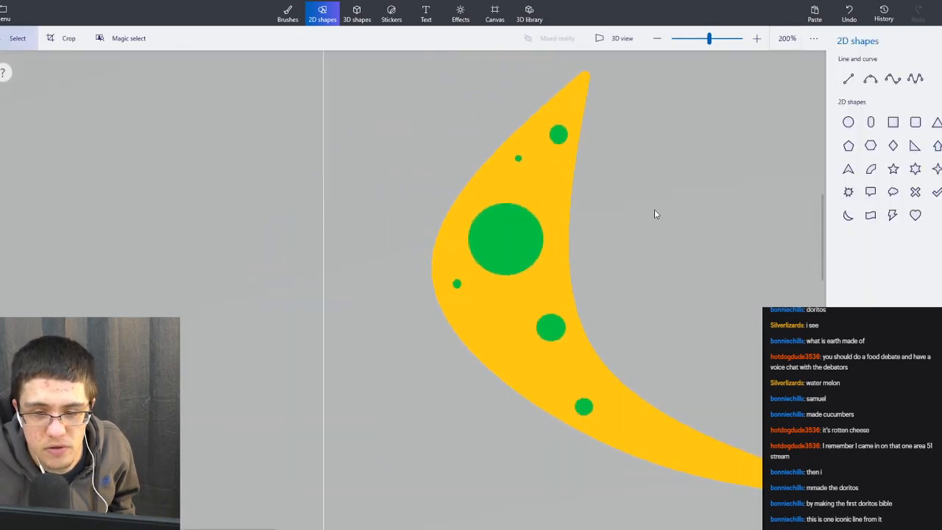
{"action": "scroll", "coordinate": [654, 212], "scroll_direction": "right", "scroll_amount": 2}
{"action": "scroll", "coordinate": [527, 135], "scroll_direction": "up", "scroll_amount": 2}
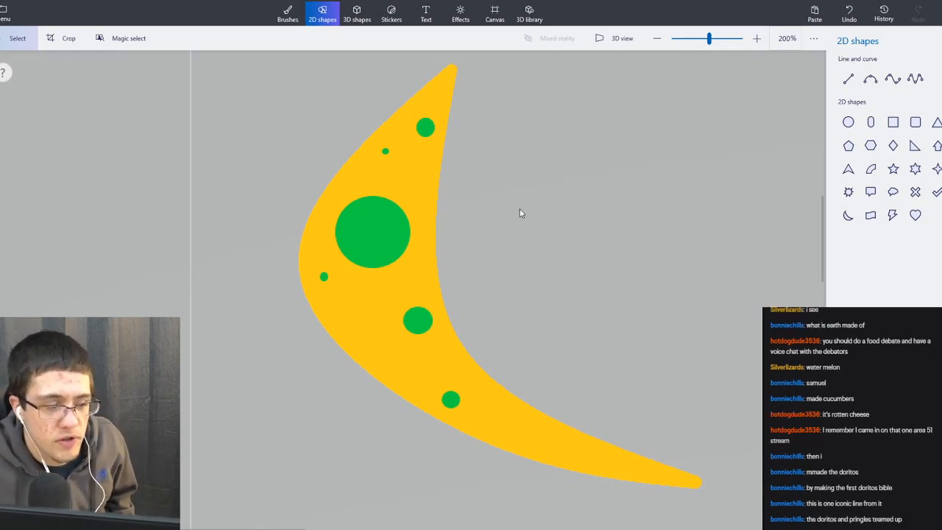
{"action": "scroll", "coordinate": [519, 213], "scroll_direction": "down", "scroll_amount": 5, "text": "ctrl"}
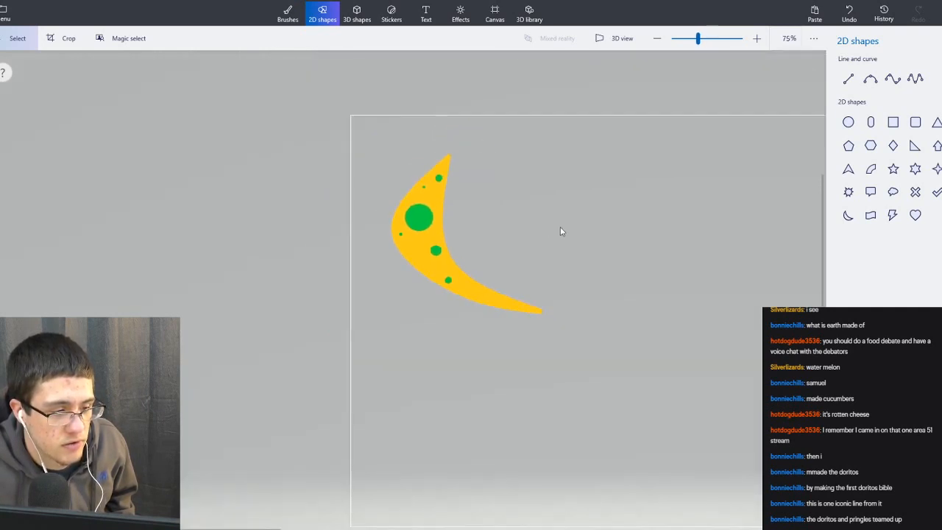
{"action": "left_click_drag", "start_coordinate": [560, 232], "coordinate": [350, 193]}
{"action": "scroll", "coordinate": [343, 194], "scroll_direction": "down", "scroll_amount": 1, "text": "ctrl"}
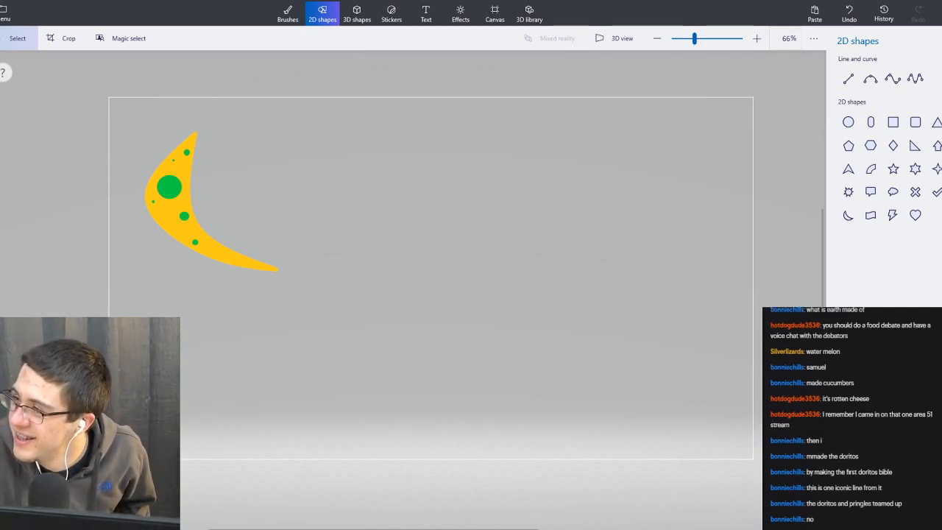
Switch to the web browser in a maximized window with a new tab and open YouTube.
{"action": "key", "text": "ctrl+t"}
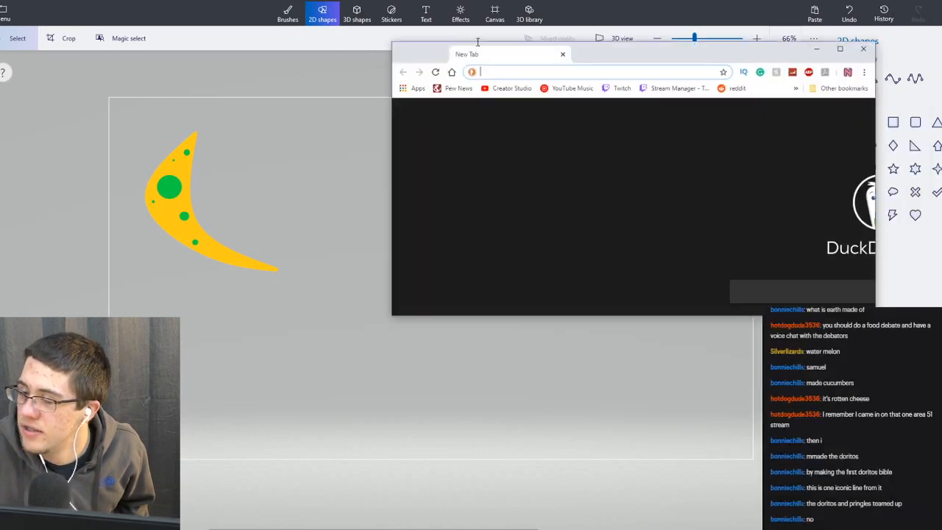
{"action": "left_click_drag", "start_coordinate": [478, 42], "coordinate": [423, 1]}
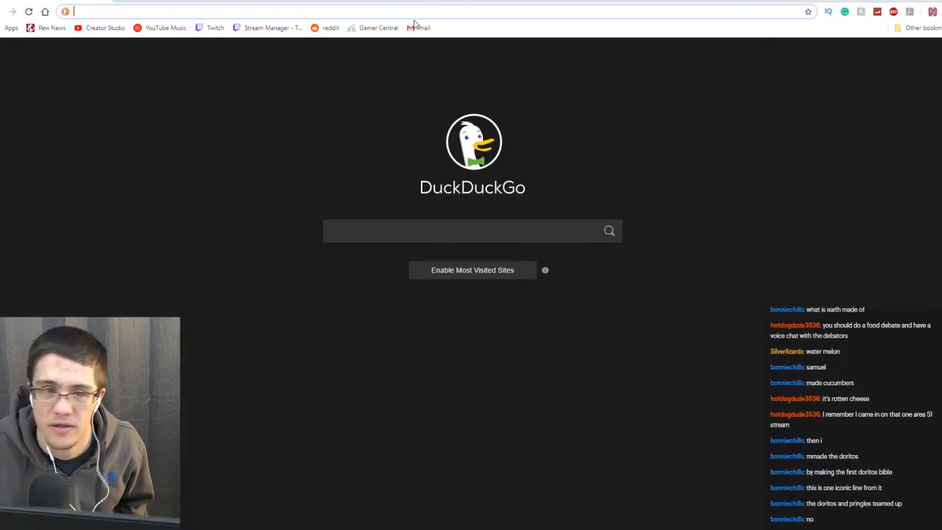
{"action": "type", "text": "y"}
{"action": "key", "text": "Return"}
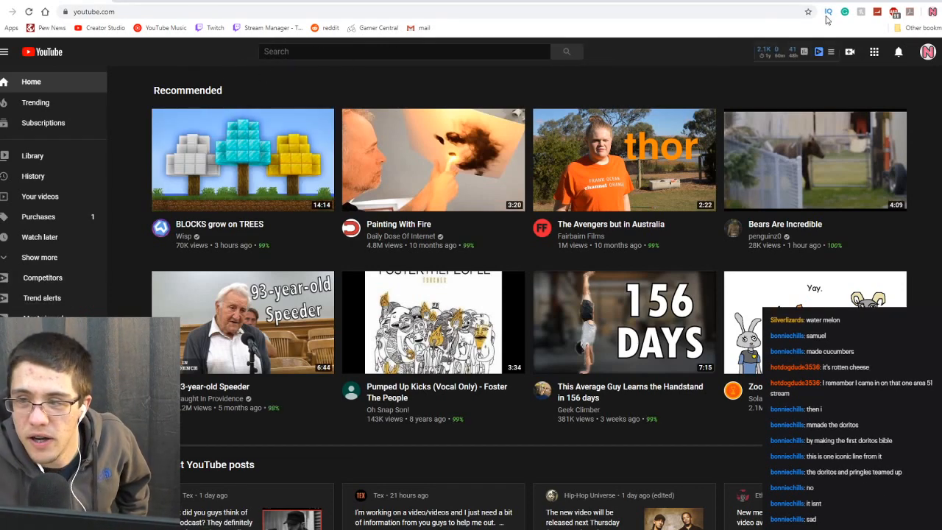
Search YouTube for "nagler the" and open the Nagler The channel.
{"action": "left_click", "coordinate": [321, 52]}
{"action": "type", "text": "nagler t"}
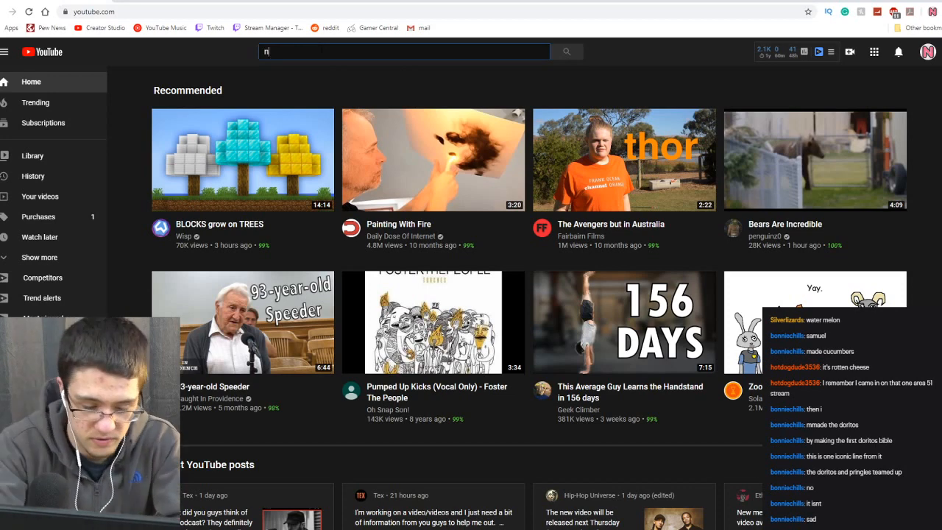
{"action": "type", "text": "he"}
{"action": "key", "text": "Return"}
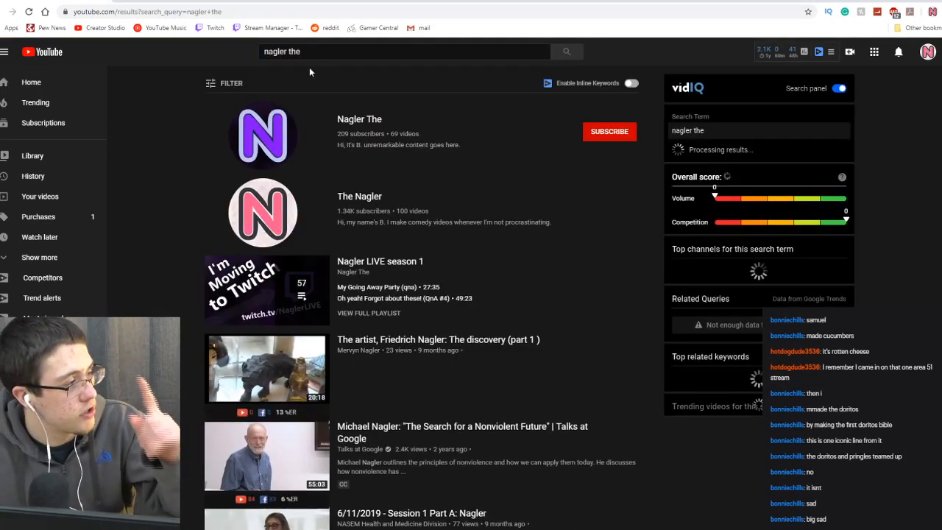
{"action": "left_click", "coordinate": [273, 193]}
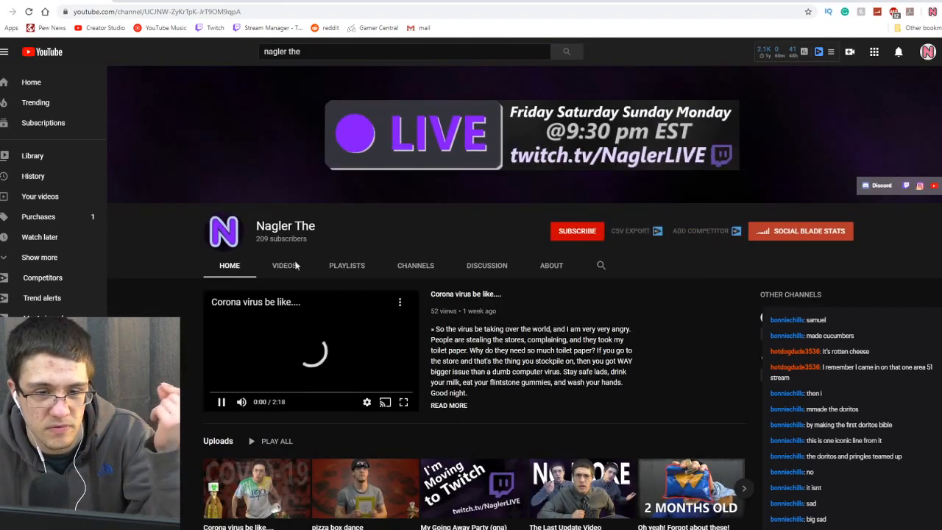
Browse the Nagler The channel's uploaded videos and playlists, and return to its home page.
{"action": "left_click", "coordinate": [285, 269]}
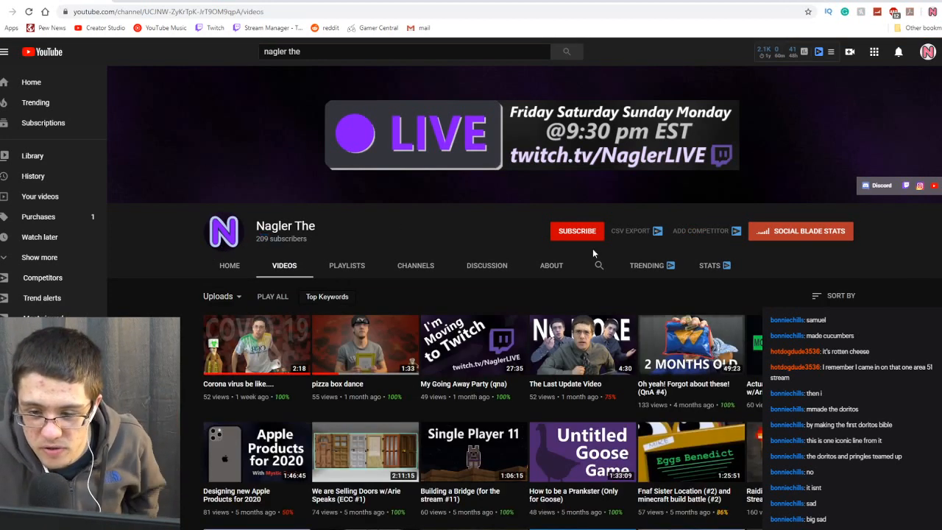
{"action": "left_click", "coordinate": [346, 266]}
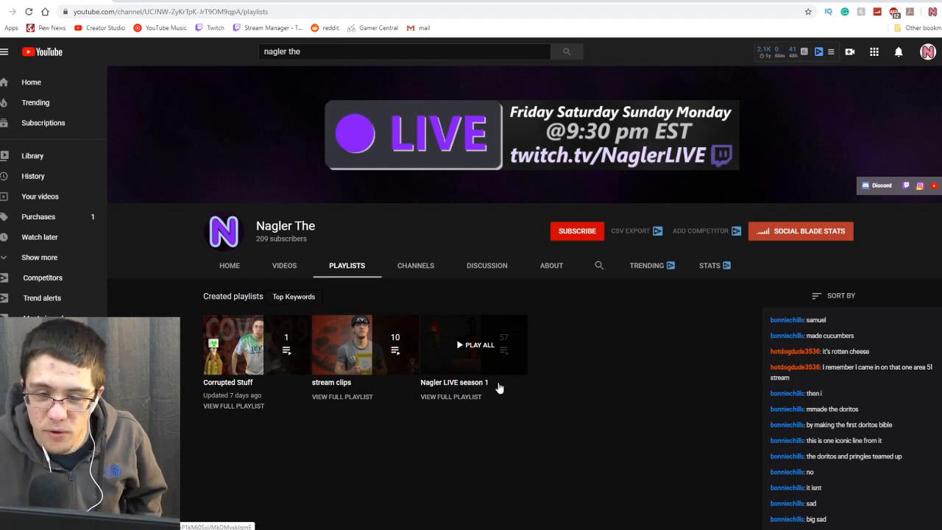
{"action": "left_click", "coordinate": [284, 265]}
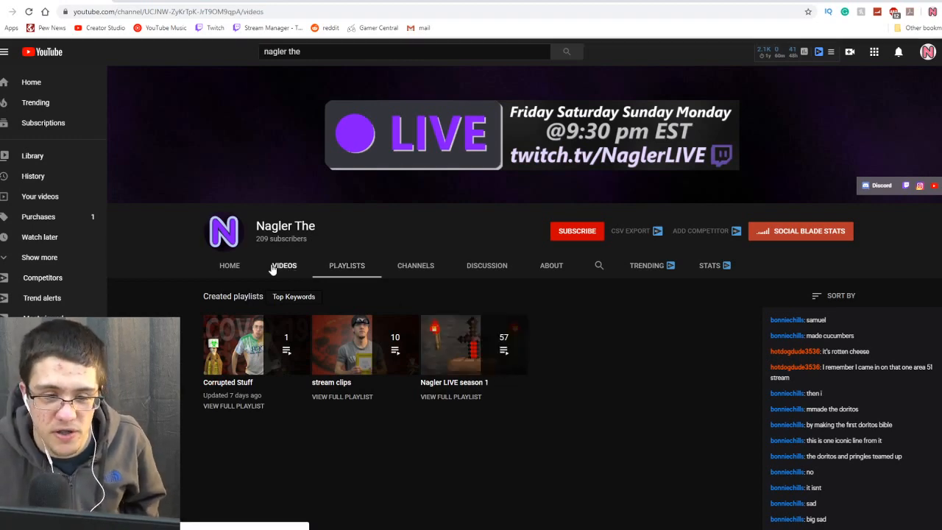
{"action": "scroll", "coordinate": [561, 299], "scroll_direction": "down", "scroll_amount": 2}
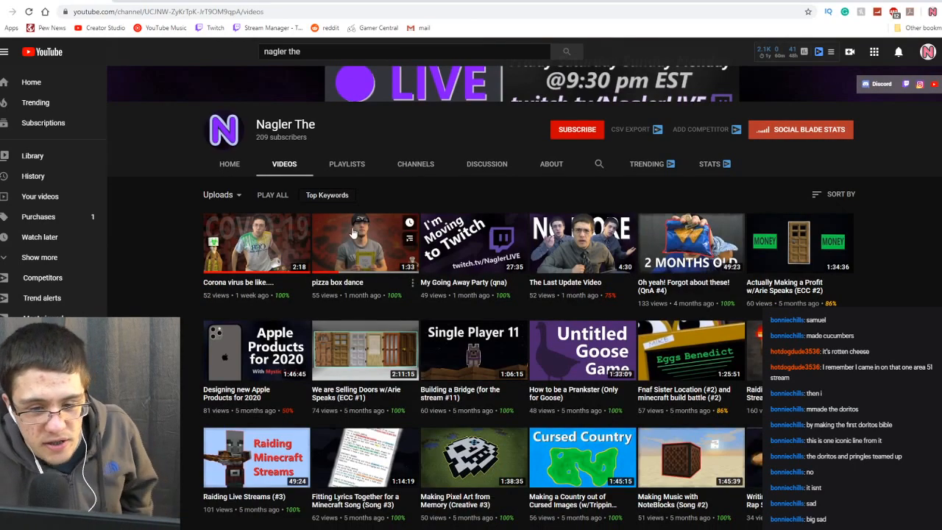
{"action": "scroll", "coordinate": [640, 370], "scroll_direction": "down", "scroll_amount": 2}
{"action": "scroll", "coordinate": [640, 370], "scroll_direction": "down", "scroll_amount": 2}
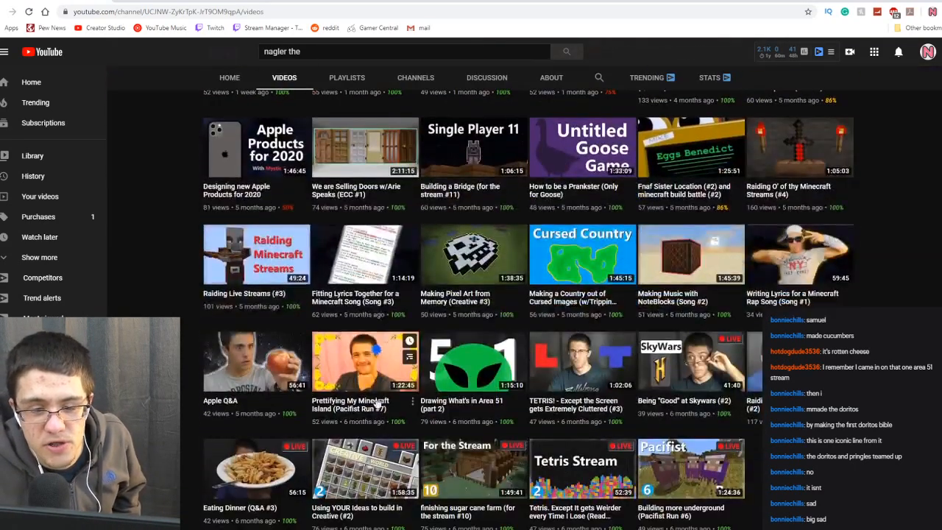
{"action": "scroll", "coordinate": [360, 355], "scroll_direction": "down", "scroll_amount": 5}
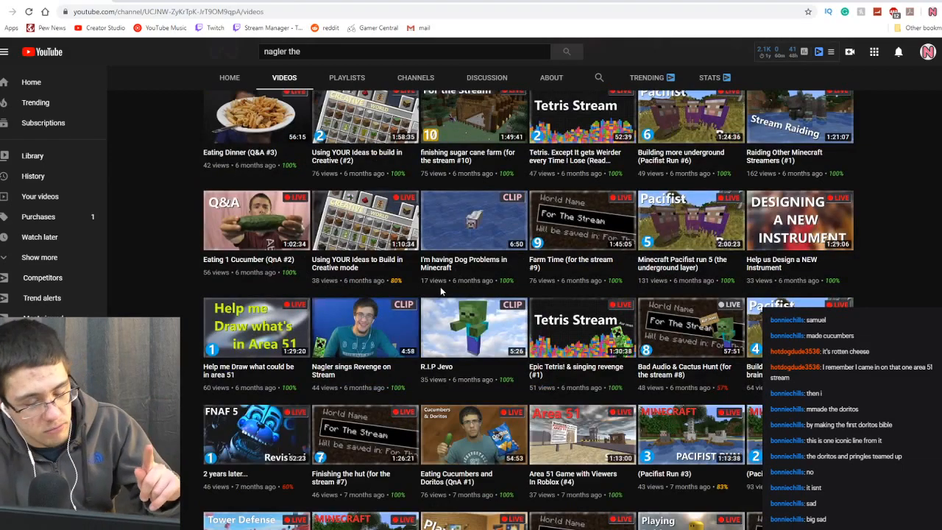
{"action": "scroll", "coordinate": [445, 272], "scroll_direction": "up", "scroll_amount": 10}
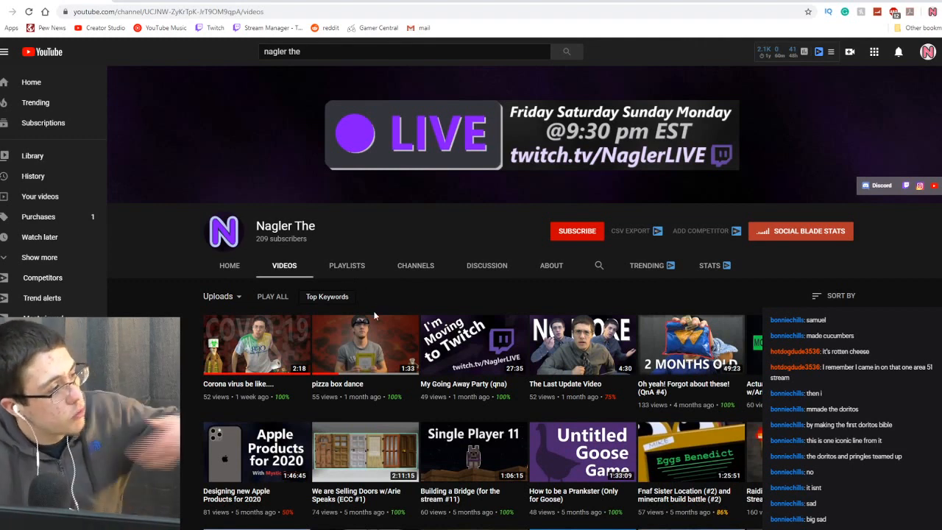
{"action": "left_click", "coordinate": [356, 269]}
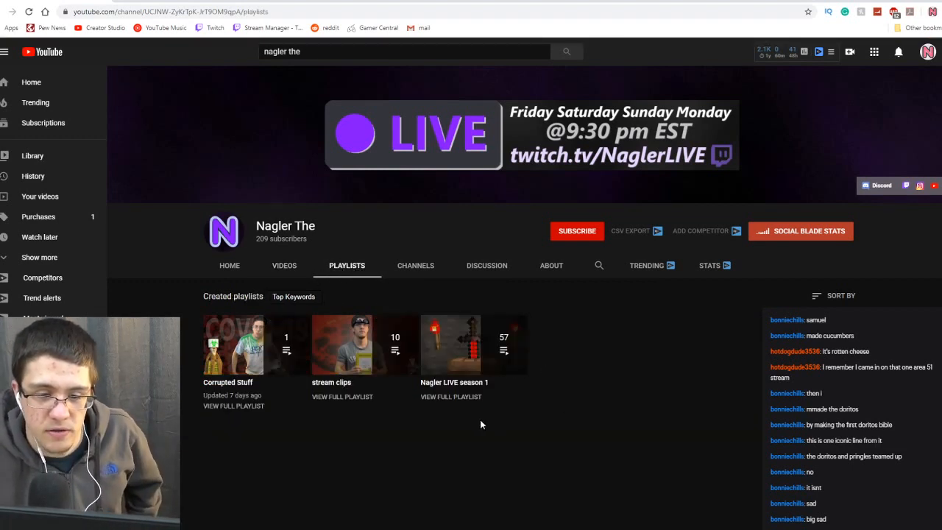
{"action": "left_click", "coordinate": [213, 272]}
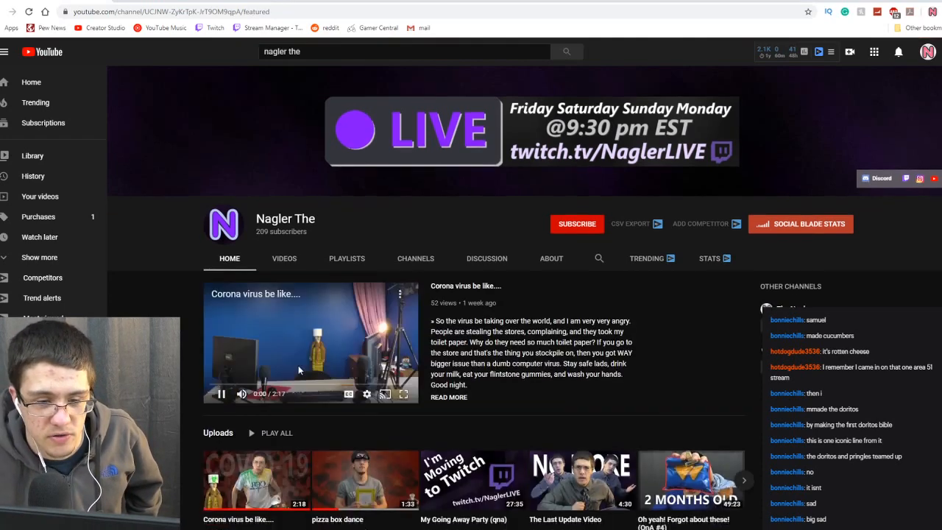
Open the Nagler LIVE season 1 playlist from the channel's list of playlists.
{"action": "scroll", "coordinate": [194, 321], "scroll_direction": "down", "scroll_amount": 20}
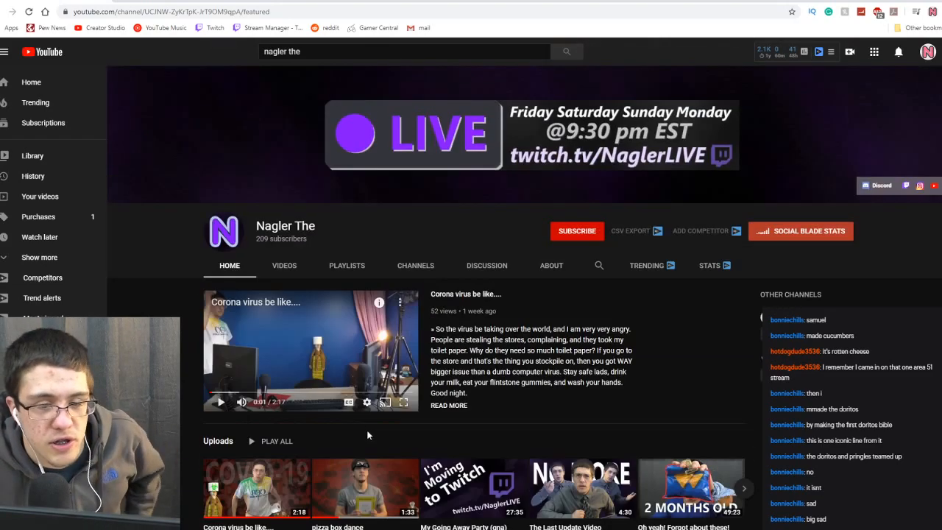
{"action": "scroll", "coordinate": [368, 434], "scroll_direction": "up", "scroll_amount": 20}
{"action": "left_click", "coordinate": [342, 269]}
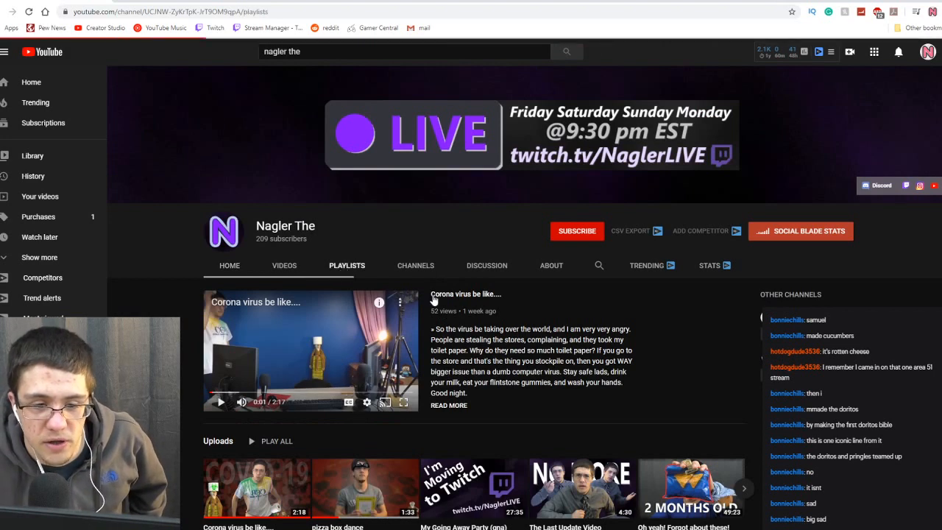
{"action": "left_click", "coordinate": [468, 357]}
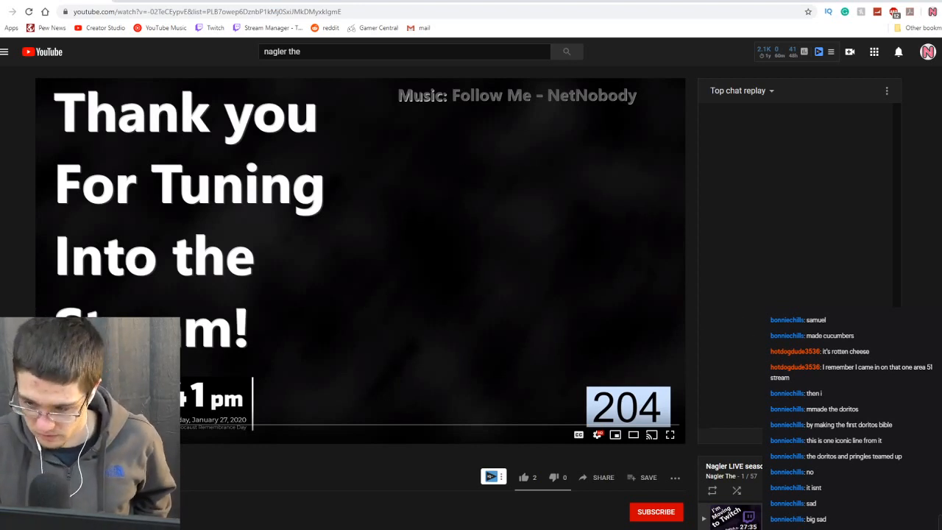
Look through the Nagler LIVE season 1 playlist and open the stream "Eating Cucumbers and Doritos (QnA #1)".
{"action": "scroll", "coordinate": [360, 294], "scroll_direction": "down", "scroll_amount": 4}
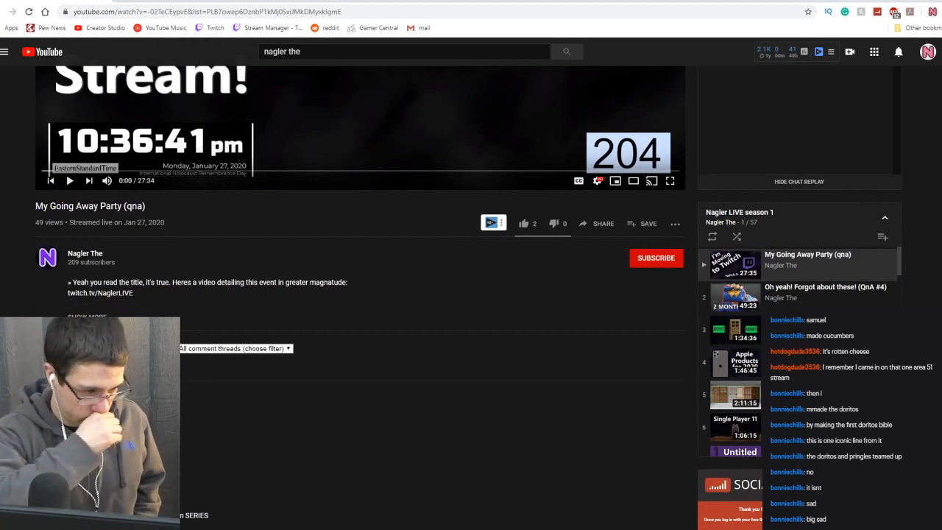
{"action": "scroll", "coordinate": [798, 331], "scroll_direction": "down", "scroll_amount": 20}
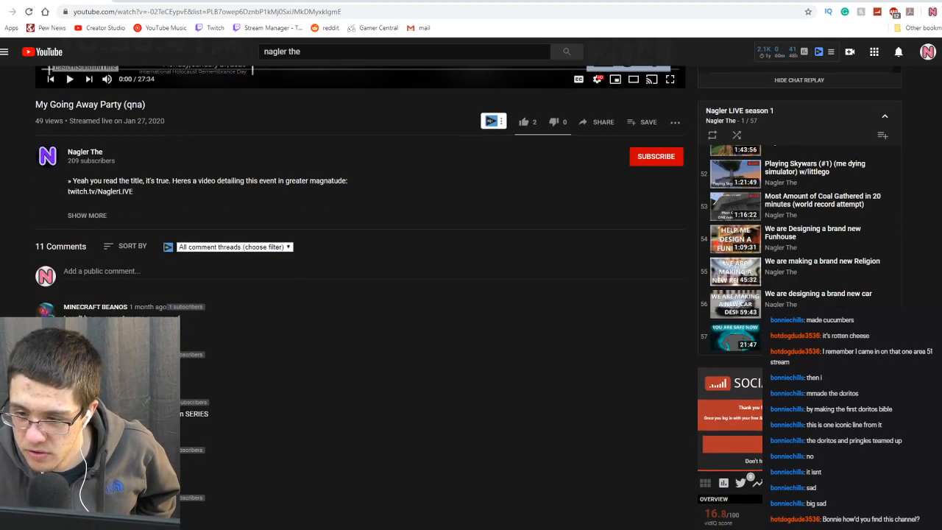
{"action": "scroll", "coordinate": [856, 300], "scroll_direction": "up", "scroll_amount": 3}
{"action": "scroll", "coordinate": [856, 301], "scroll_direction": "up", "scroll_amount": 3}
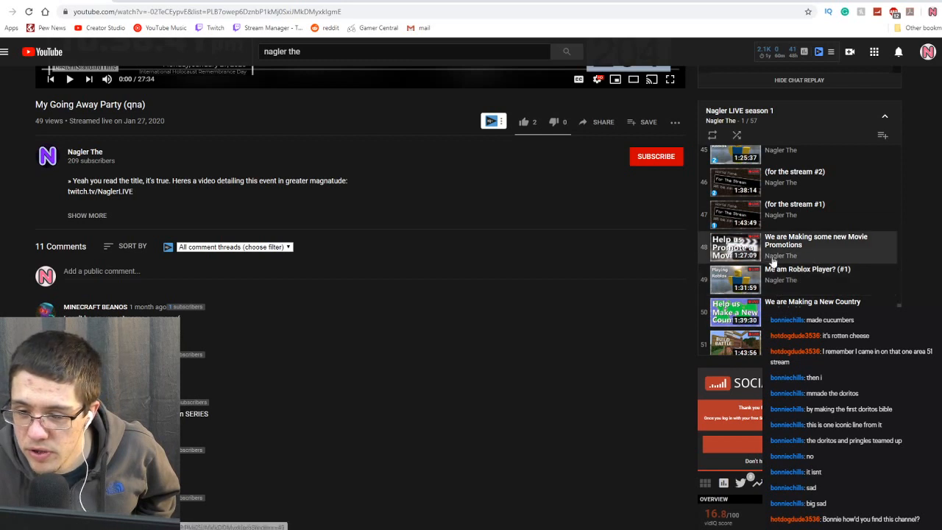
{"action": "scroll", "coordinate": [773, 272], "scroll_direction": "down", "scroll_amount": 2}
{"action": "scroll", "coordinate": [766, 264], "scroll_direction": "up", "scroll_amount": 2}
{"action": "scroll", "coordinate": [765, 261], "scroll_direction": "up", "scroll_amount": 5}
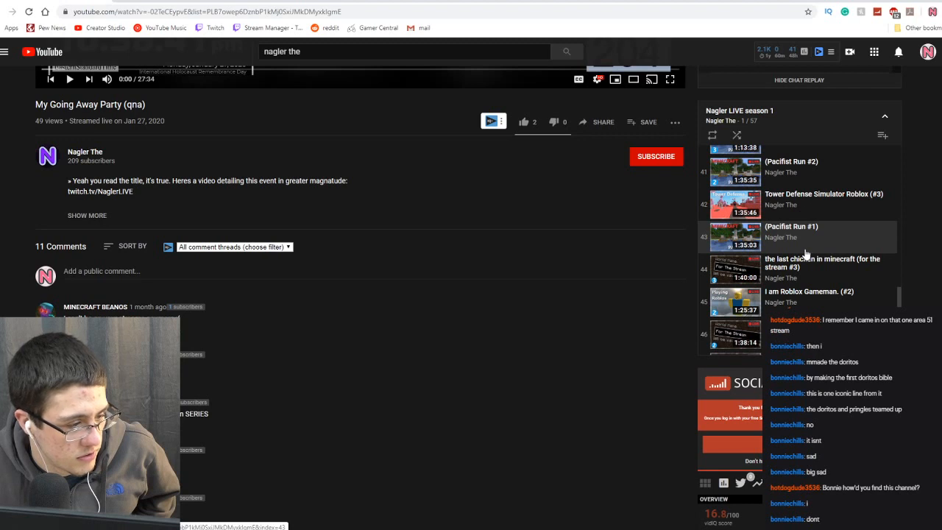
{"action": "scroll", "coordinate": [806, 254], "scroll_direction": "up", "scroll_amount": 3}
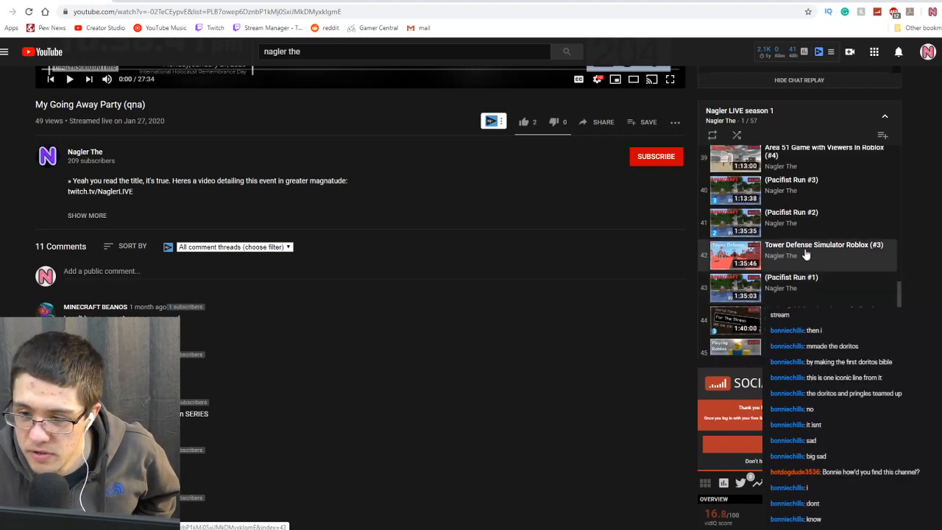
{"action": "scroll", "coordinate": [805, 254], "scroll_direction": "up", "scroll_amount": 2}
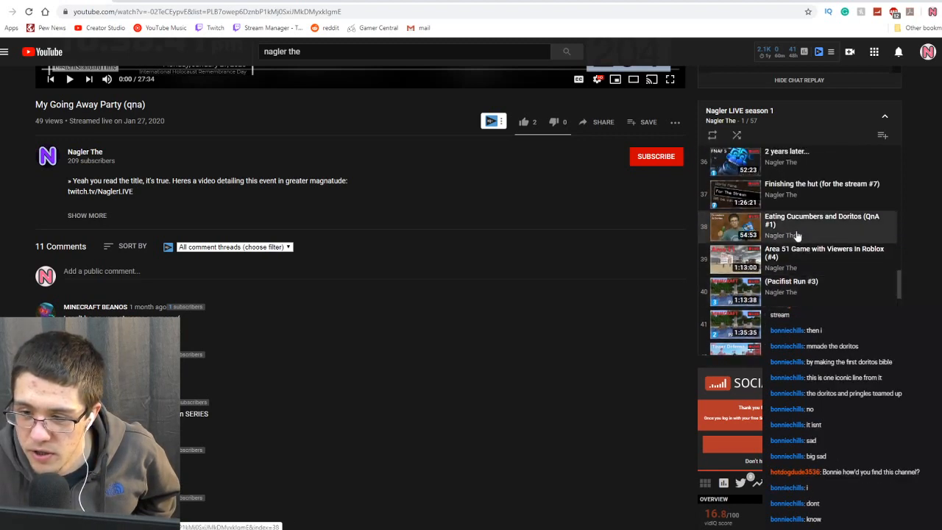
{"action": "left_click", "coordinate": [796, 237]}
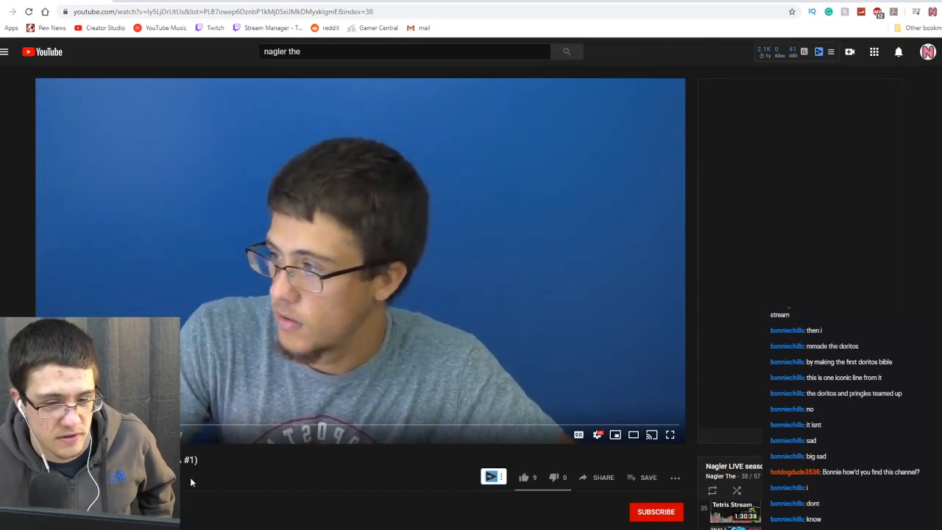
Watch the opening of the cucumbers and Doritos stream and pause it to read the chat replay.
{"action": "left_click", "coordinate": [271, 312]}
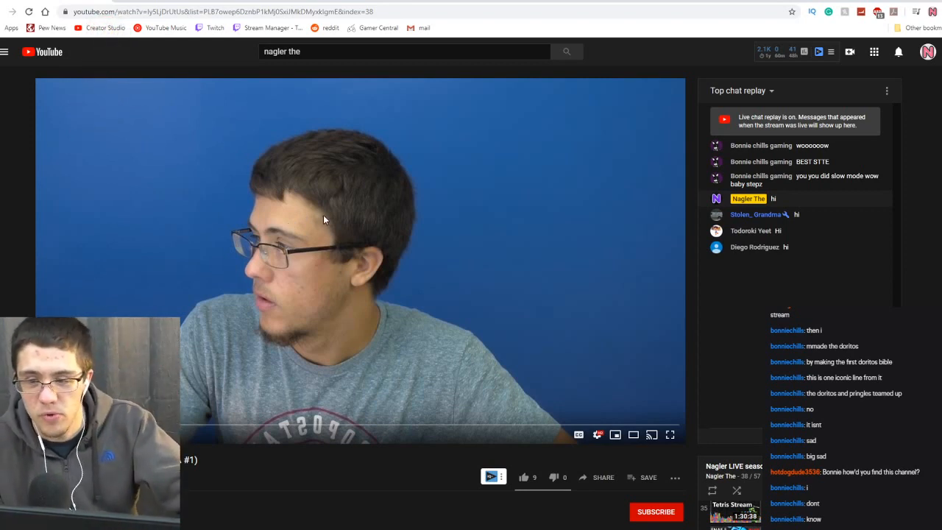
{"action": "left_click", "coordinate": [295, 287]}
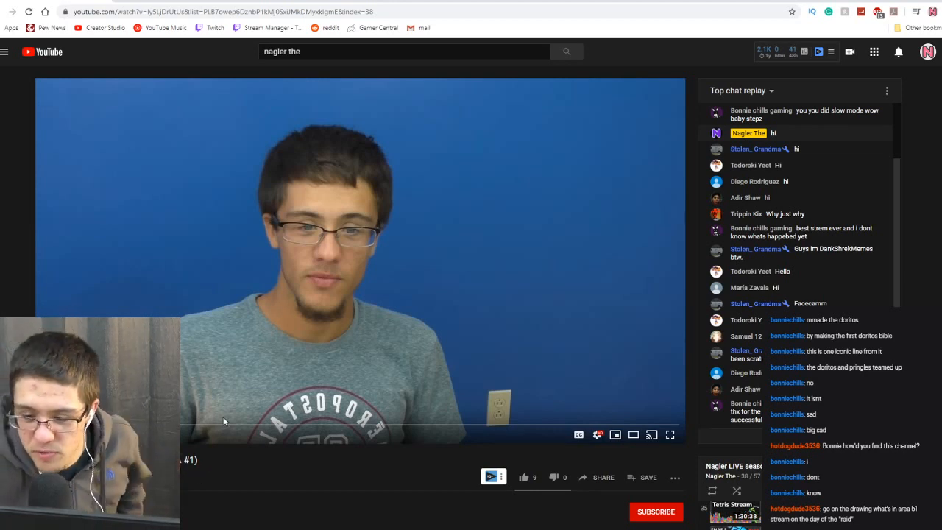
{"action": "scroll", "coordinate": [247, 327], "scroll_direction": "down", "scroll_amount": 1}
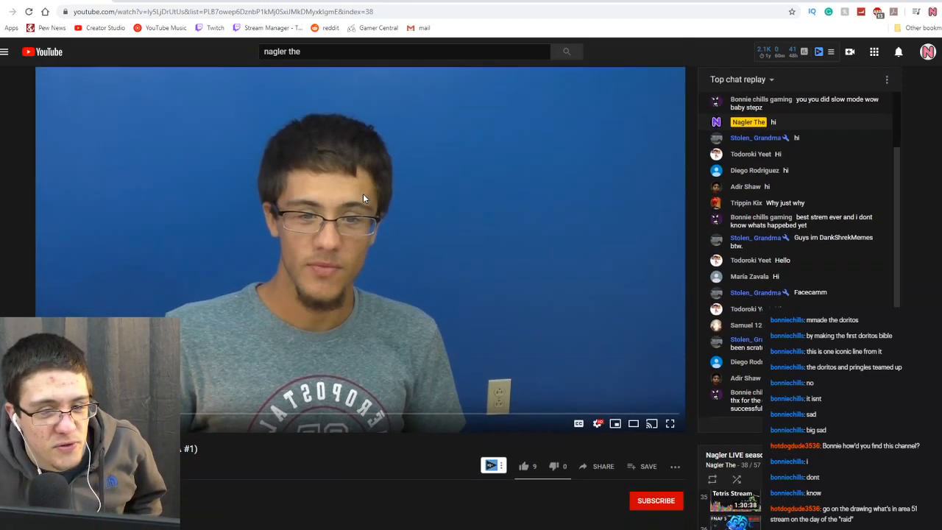
{"action": "scroll", "coordinate": [331, 258], "scroll_direction": "up", "scroll_amount": 1}
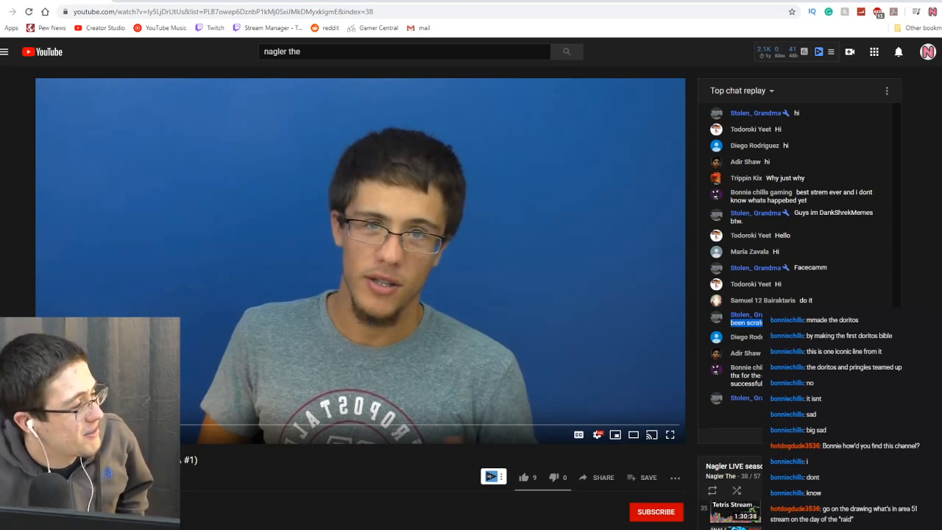
{"action": "left_click", "coordinate": [386, 487]}
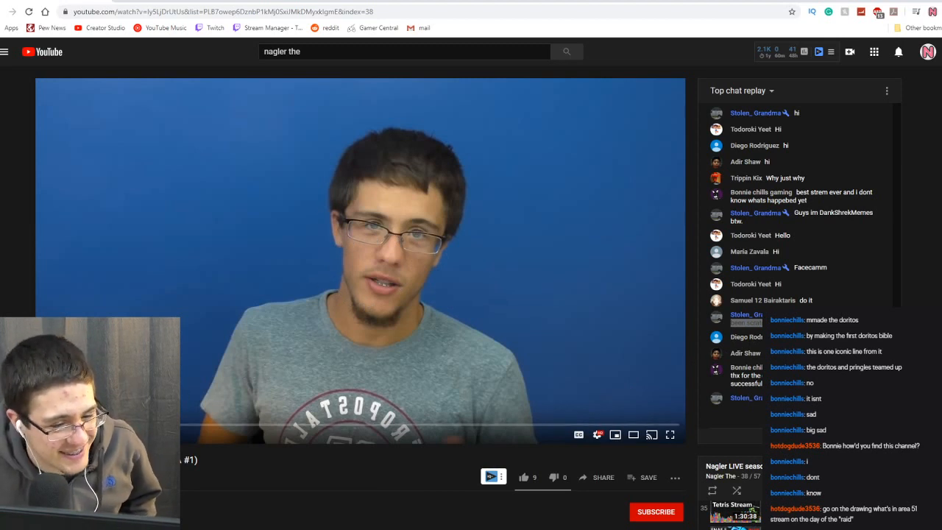
Skip ahead to about 17:30 in the stream and highlight the chat message "wait a minute LIKE THIS STREAM OR HE'LL STOP EATING".
{"action": "left_click", "coordinate": [258, 333]}
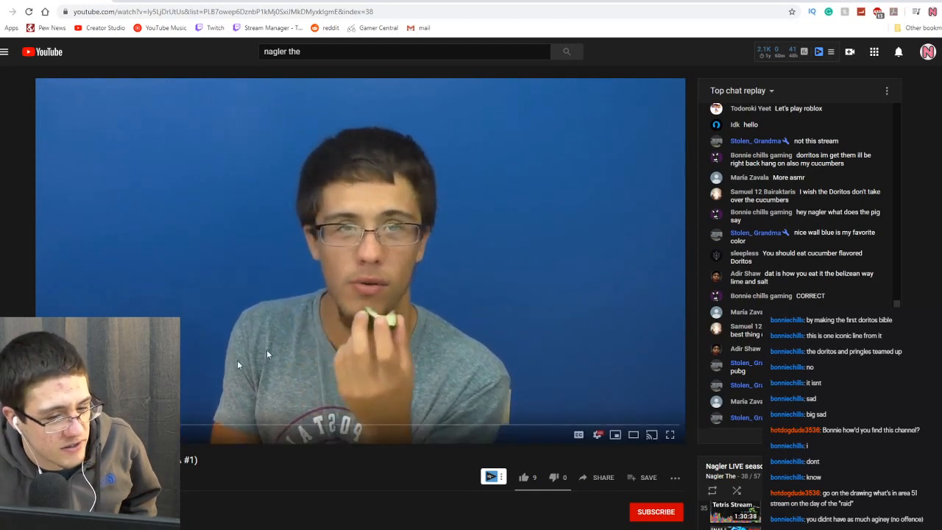
{"action": "left_click", "coordinate": [328, 320]}
{"action": "left_click", "coordinate": [327, 320]}
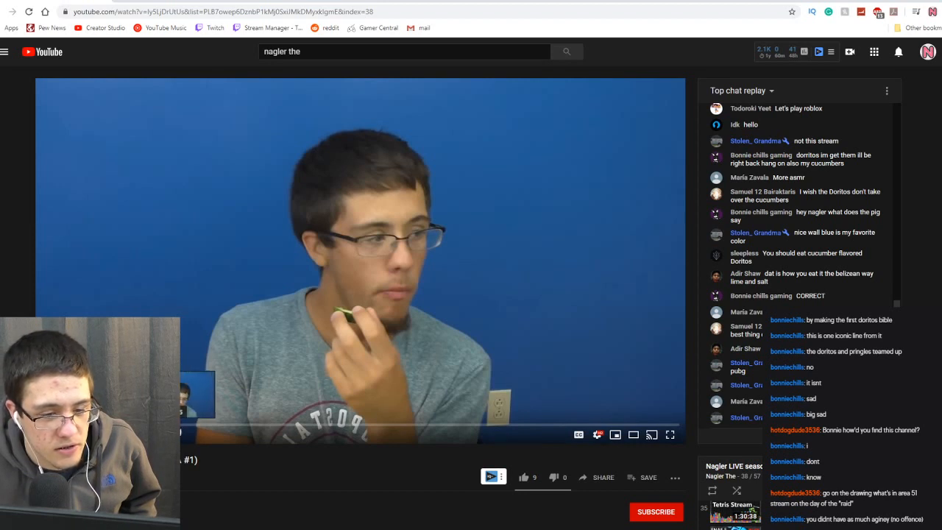
{"action": "left_click", "coordinate": [243, 428]}
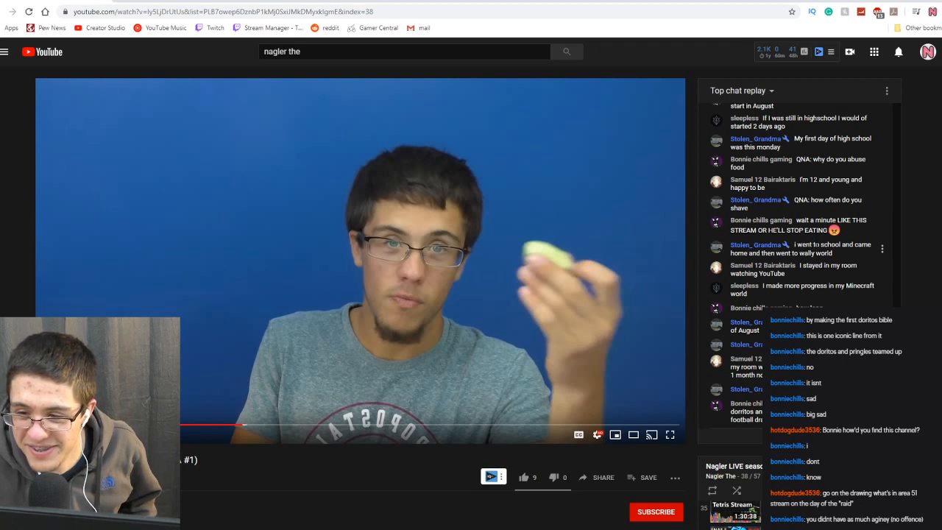
{"action": "left_click_drag", "start_coordinate": [834, 230], "coordinate": [834, 230]}
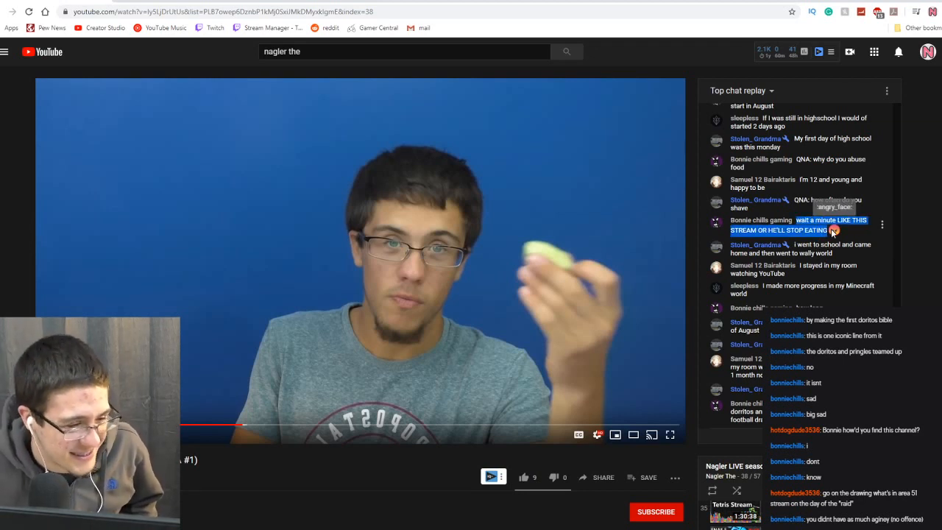
{"action": "left_click", "coordinate": [916, 200]}
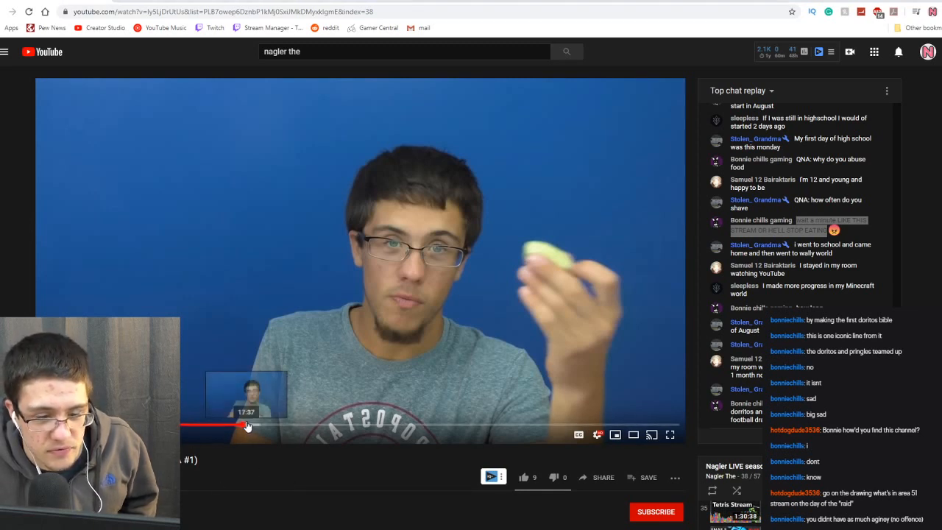
Resume the stream, set its playback speed to 1.5 and turn on captions.
{"action": "left_click", "coordinate": [275, 354]}
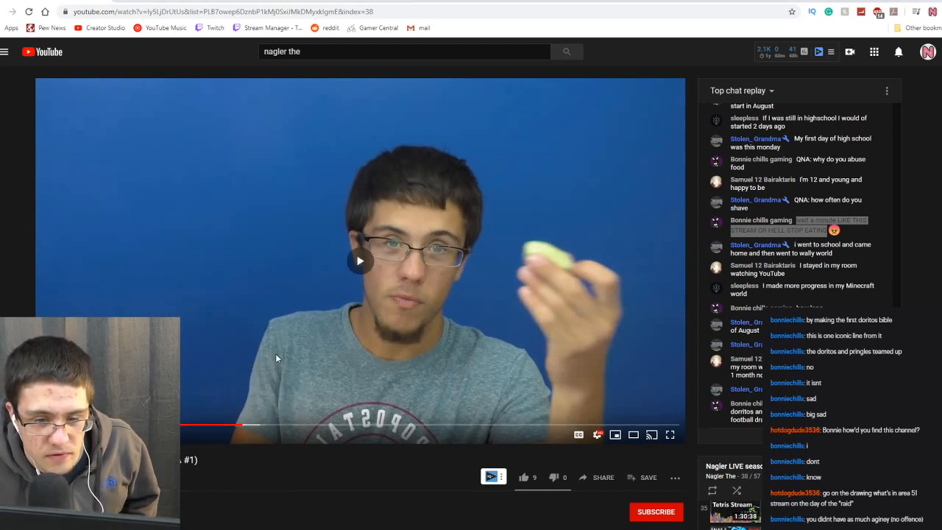
{"action": "left_click", "coordinate": [597, 434]}
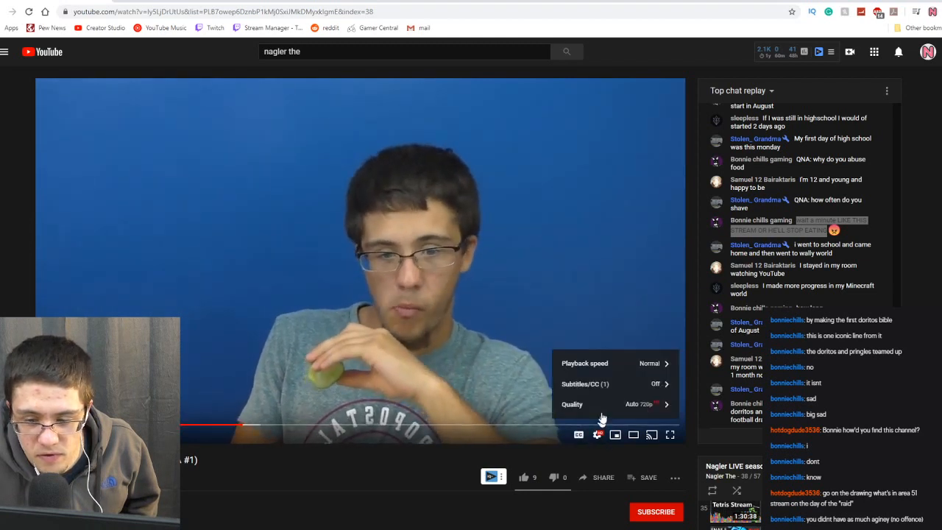
{"action": "left_click", "coordinate": [620, 371]}
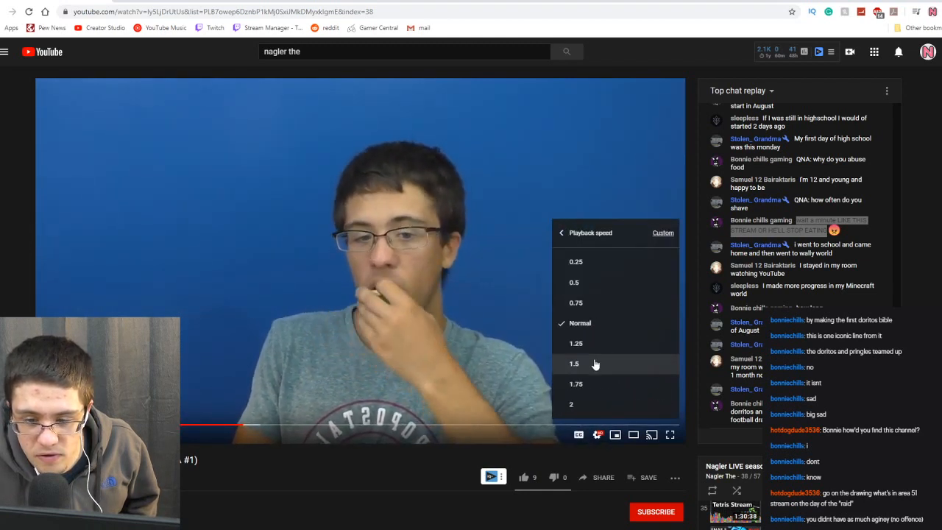
{"action": "left_click", "coordinate": [596, 363]}
{"action": "key", "text": "c"}
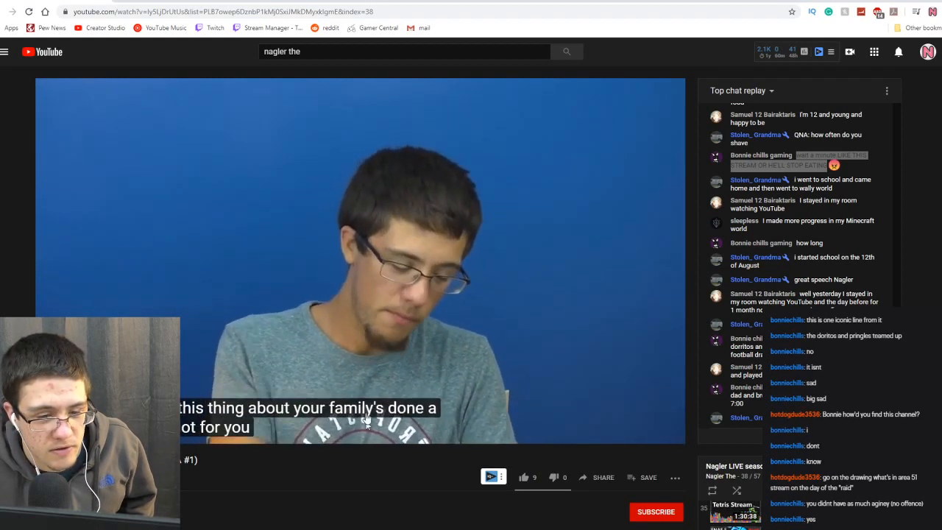
Skip the stream ahead to about 19:19 and 19:59, and pause it where both Doritos bags are held up.
{"action": "left_click", "coordinate": [336, 308]}
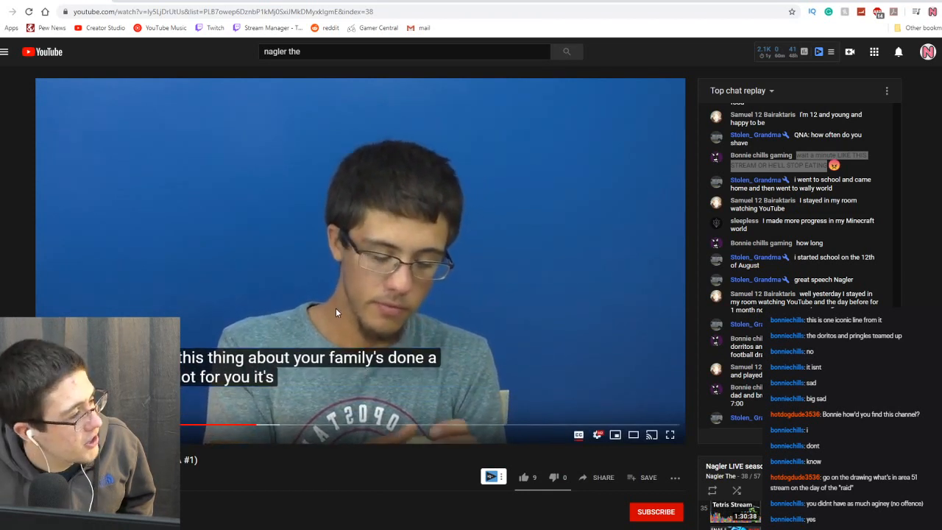
{"action": "left_click_drag", "start_coordinate": [336, 351], "coordinate": [265, 433]}
{"action": "left_click", "coordinate": [264, 427]}
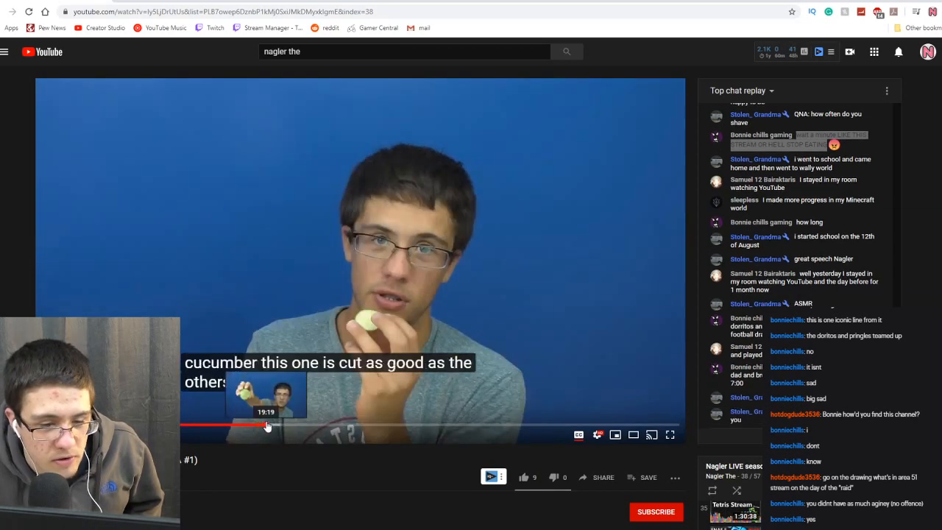
{"action": "left_click", "coordinate": [346, 241]}
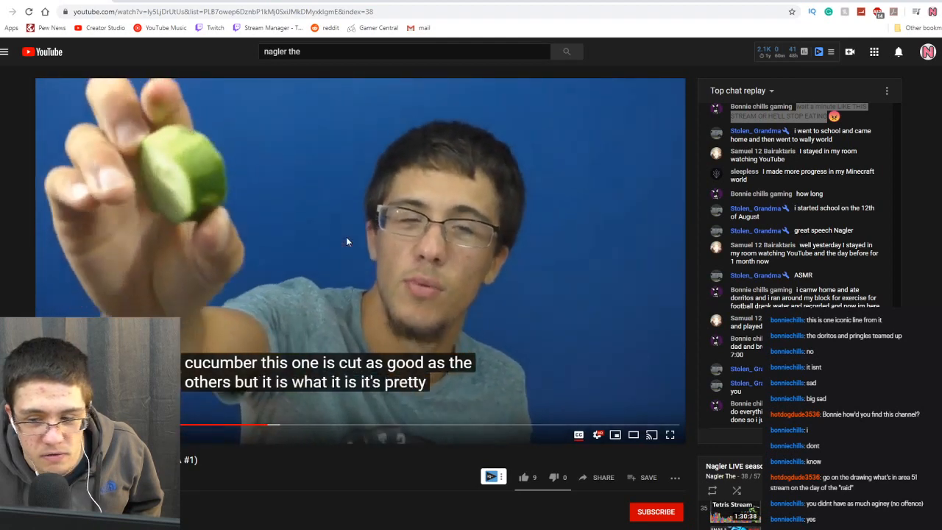
{"action": "left_click", "coordinate": [347, 242]}
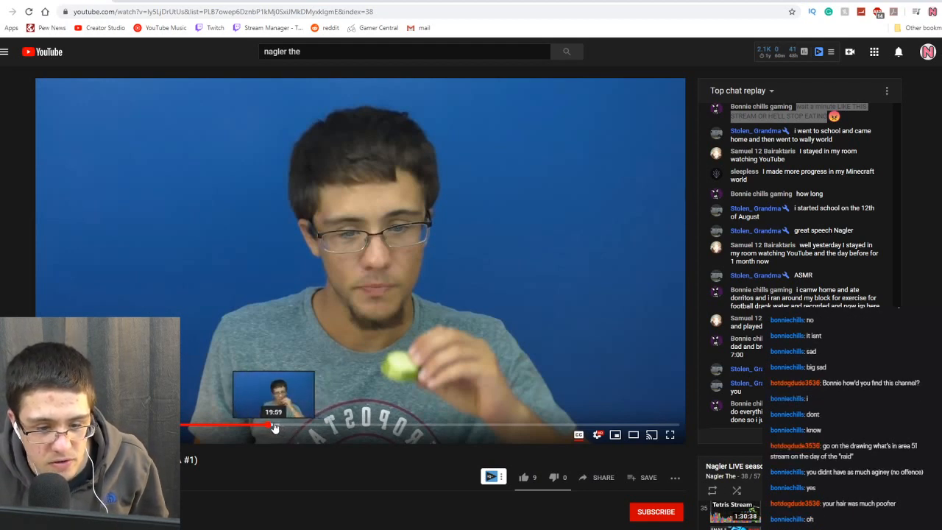
{"action": "left_click", "coordinate": [273, 427]}
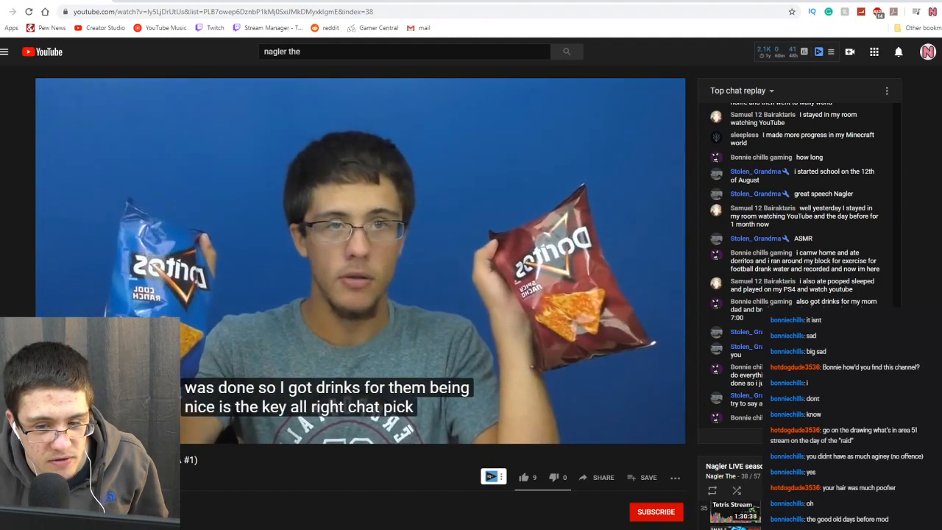
{"action": "left_click", "coordinate": [379, 242]}
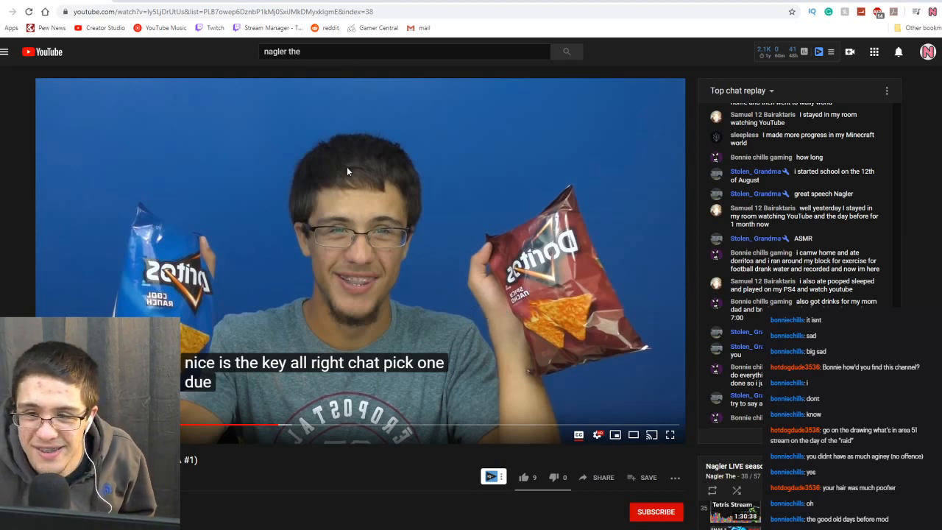
Return to the "My Going Away Party (qna)" stream, pause it and read its chat replay from the beginning.
{"action": "left_click", "coordinate": [2, 11]}
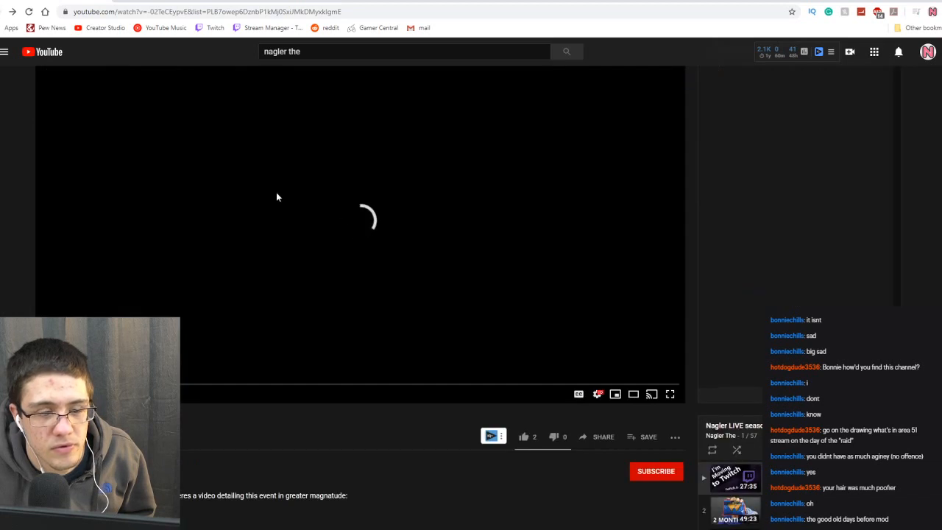
{"action": "left_click", "coordinate": [276, 198]}
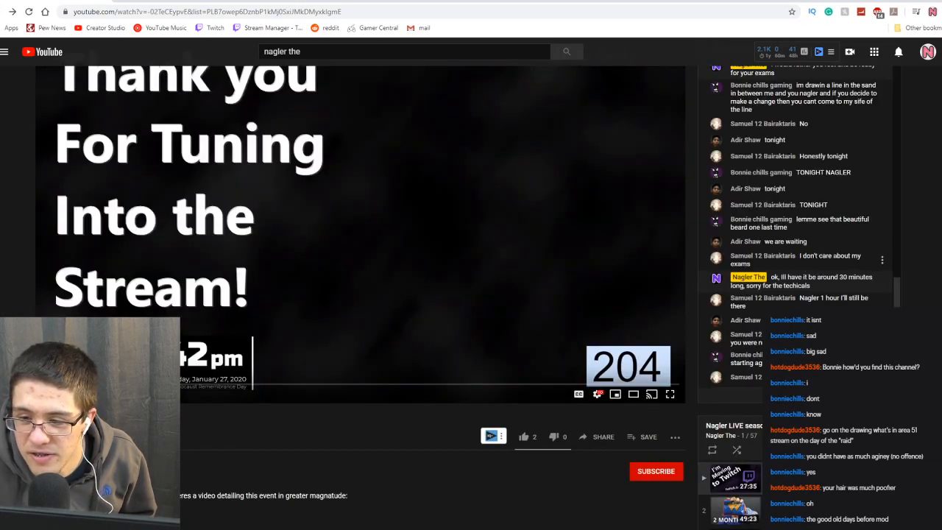
{"action": "scroll", "coordinate": [824, 253], "scroll_direction": "up", "scroll_amount": 2}
{"action": "scroll", "coordinate": [835, 257], "scroll_direction": "up", "scroll_amount": 5}
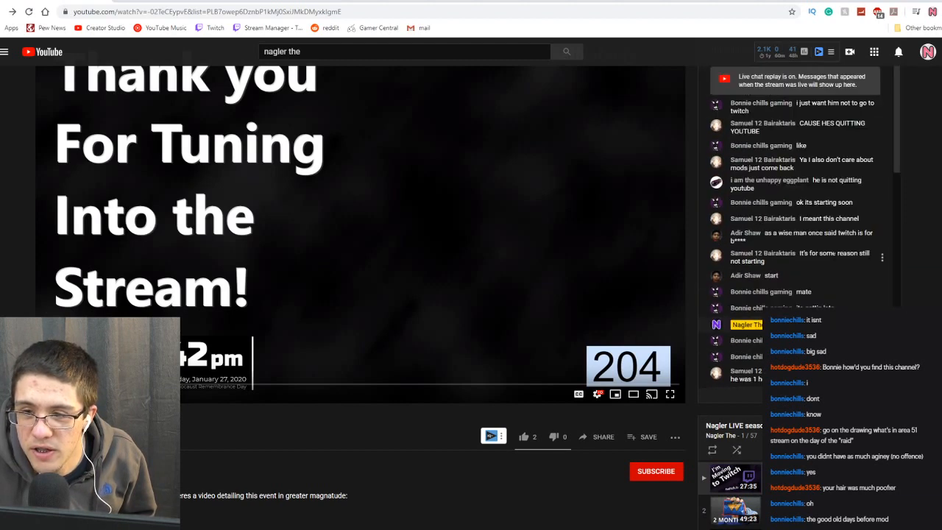
Look through the "Nagler LIVE season 1" playlist from its first streams down to the earliest ones at the end.
{"action": "scroll", "coordinate": [938, 224], "scroll_direction": "down", "scroll_amount": 1}
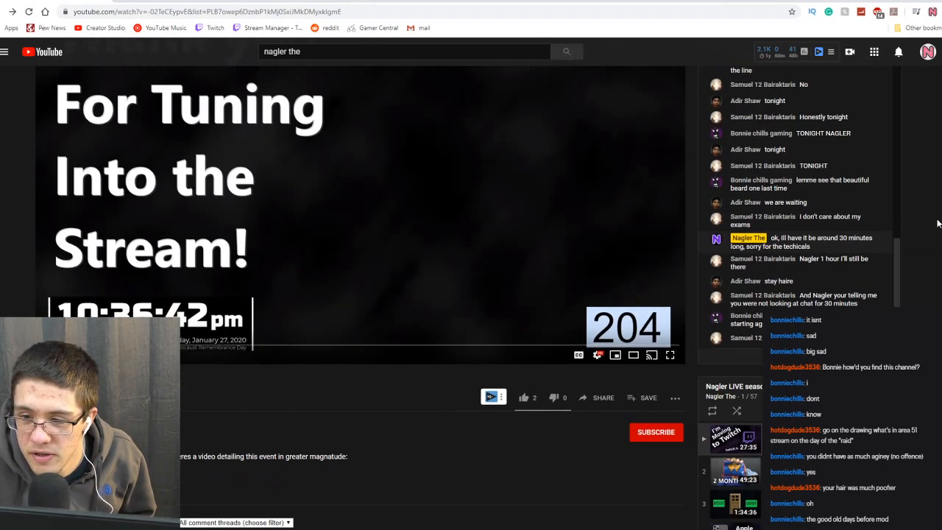
{"action": "scroll", "coordinate": [938, 224], "scroll_direction": "down", "scroll_amount": 4}
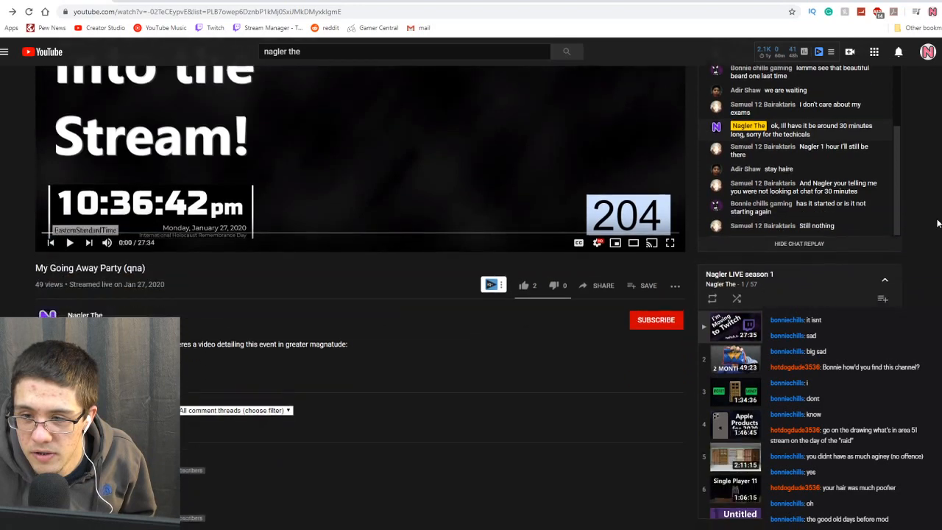
{"action": "scroll", "coordinate": [827, 234], "scroll_direction": "down", "scroll_amount": 4}
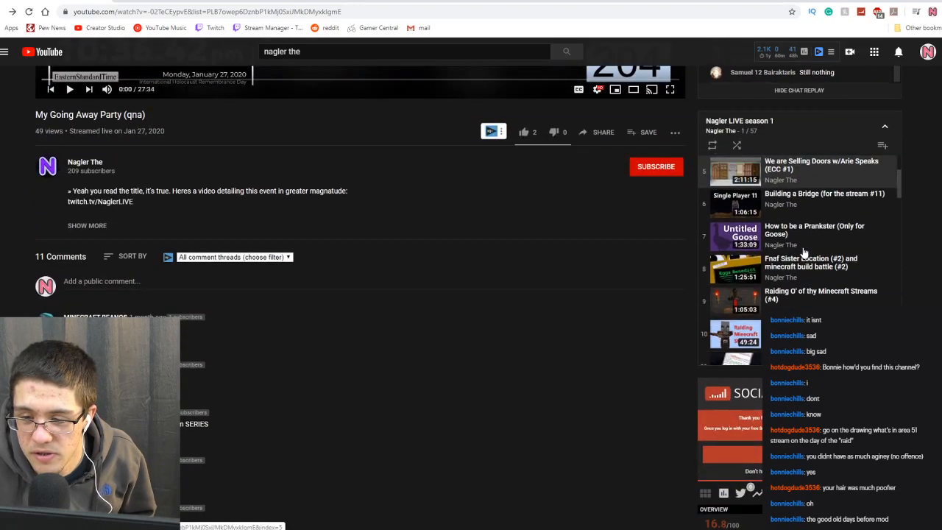
{"action": "scroll", "coordinate": [827, 234], "scroll_direction": "down", "scroll_amount": 3}
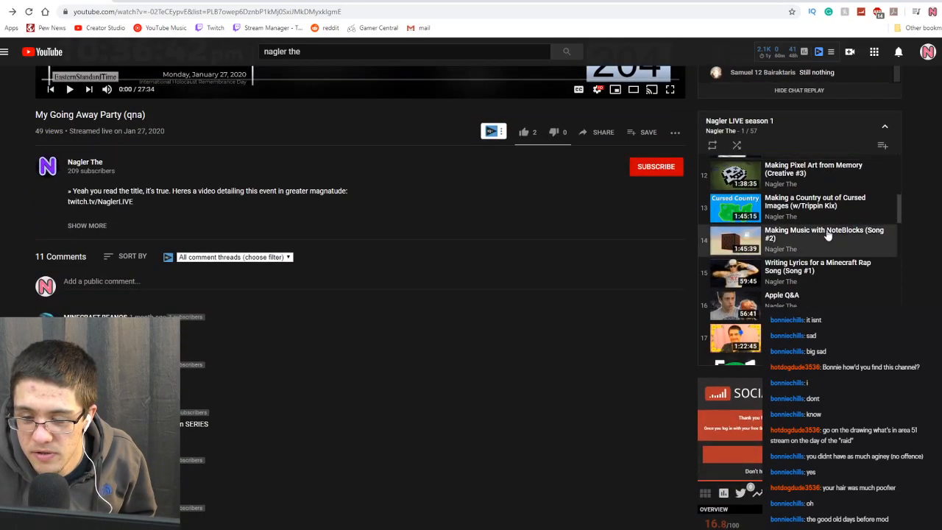
{"action": "scroll", "coordinate": [770, 247], "scroll_direction": "down", "scroll_amount": 1}
{"action": "scroll", "coordinate": [770, 247], "scroll_direction": "down", "scroll_amount": 3}
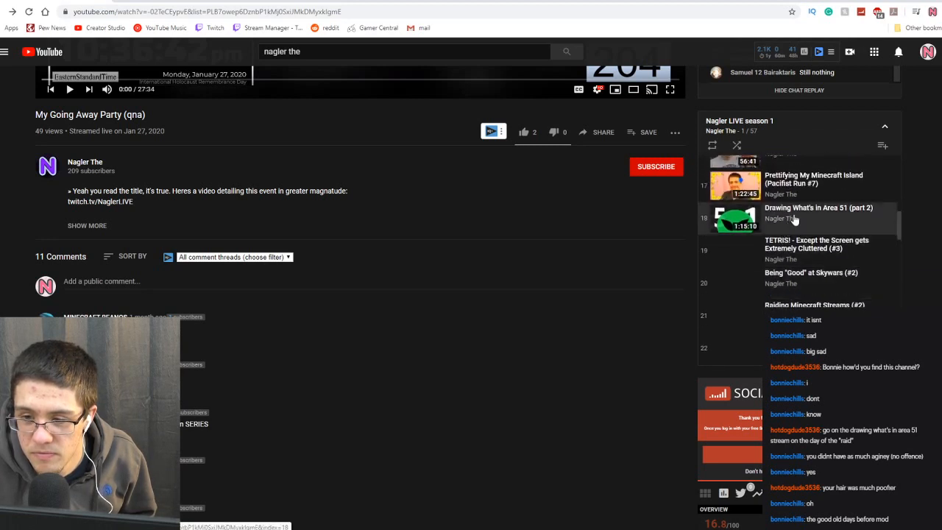
{"action": "scroll", "coordinate": [794, 219], "scroll_direction": "down", "scroll_amount": 7}
{"action": "scroll", "coordinate": [793, 219], "scroll_direction": "down", "scroll_amount": 5}
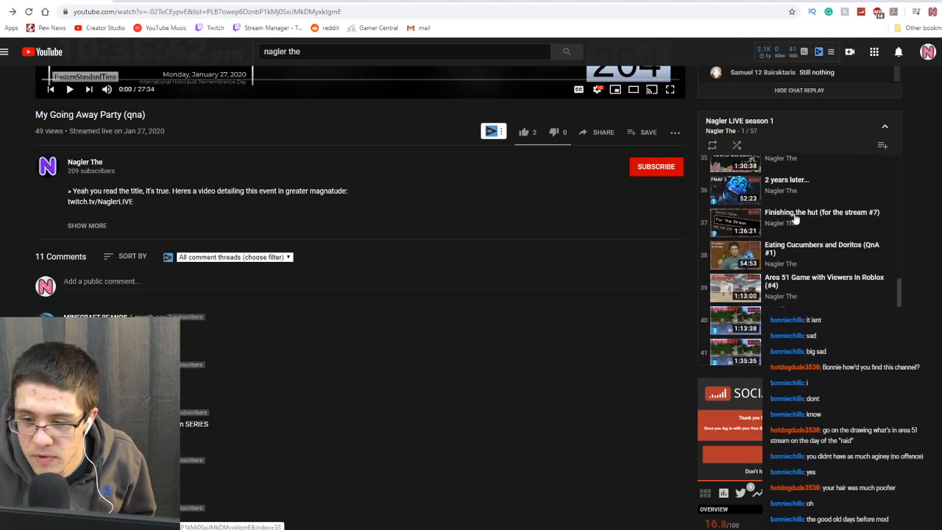
{"action": "scroll", "coordinate": [794, 219], "scroll_direction": "up", "scroll_amount": 4}
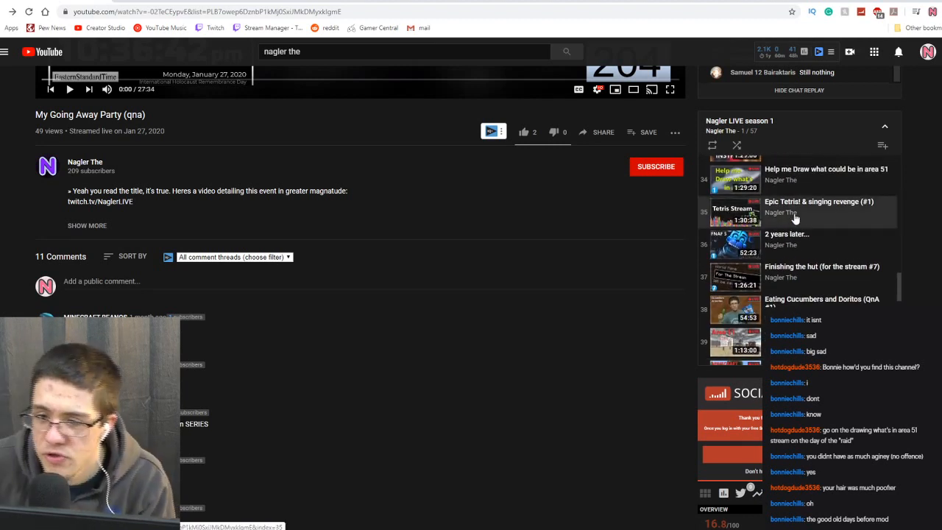
{"action": "scroll", "coordinate": [793, 219], "scroll_direction": "up", "scroll_amount": 3}
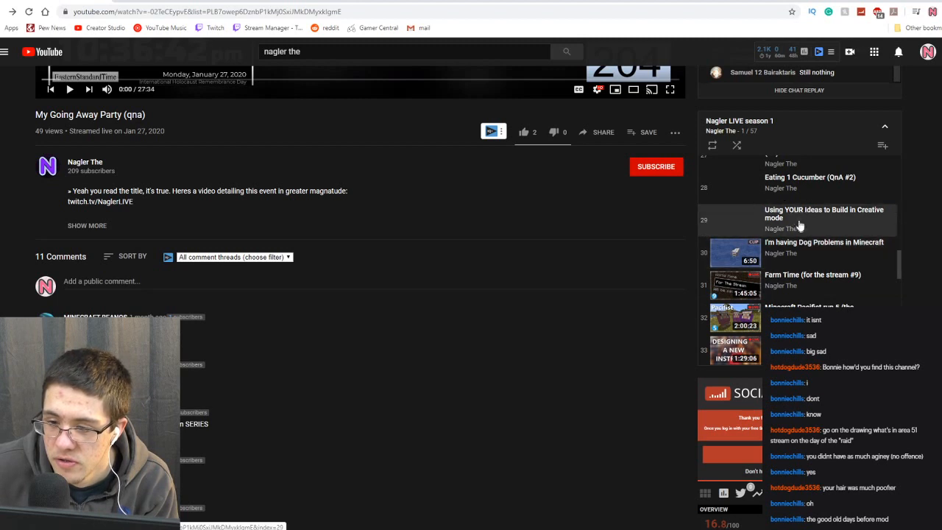
{"action": "scroll", "coordinate": [800, 226], "scroll_direction": "up", "scroll_amount": 2}
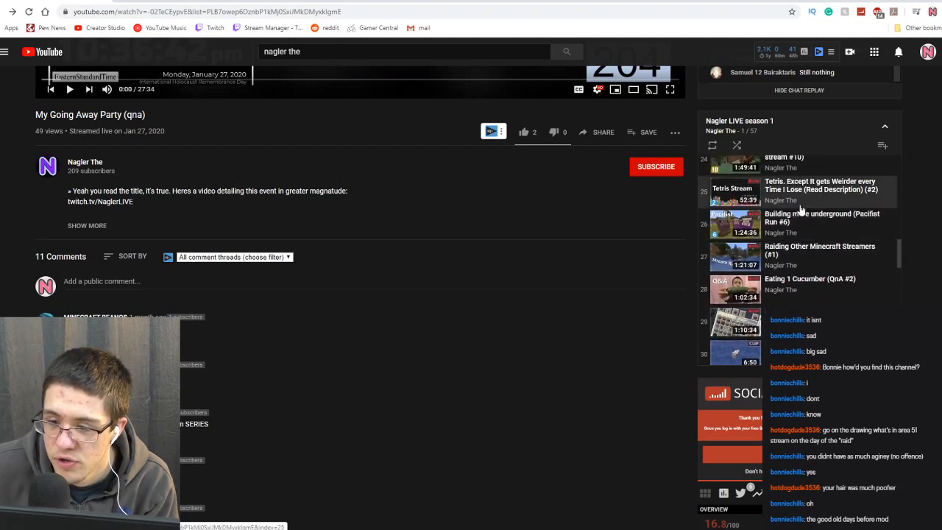
{"action": "scroll", "coordinate": [807, 262], "scroll_direction": "down", "scroll_amount": 1}
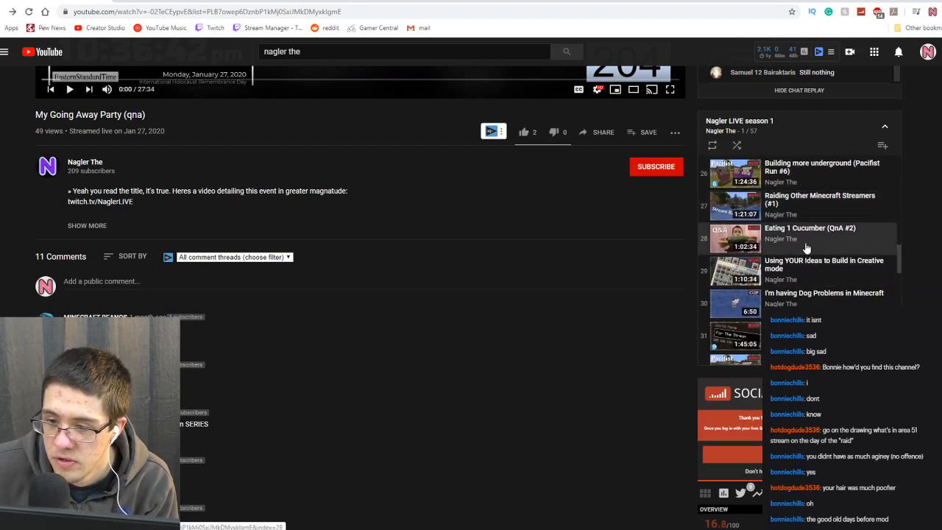
{"action": "scroll", "coordinate": [807, 258], "scroll_direction": "down", "scroll_amount": 5}
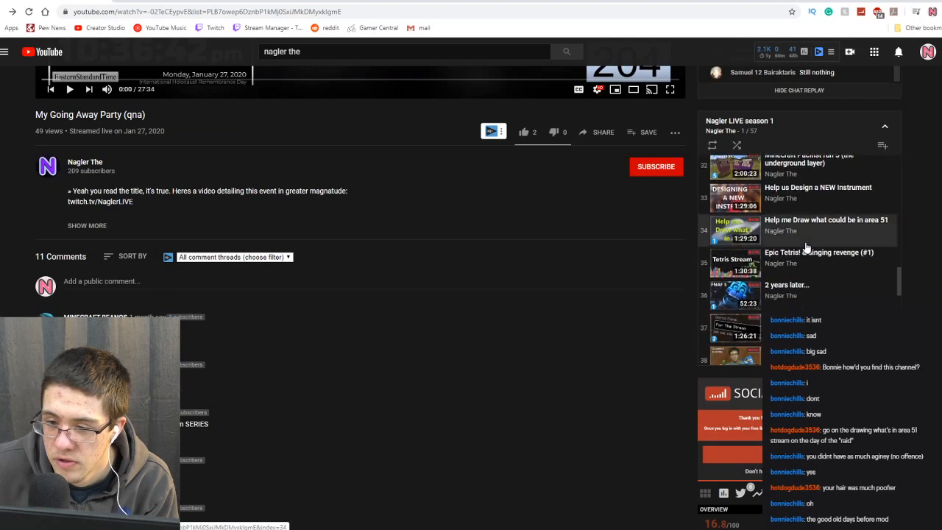
{"action": "scroll", "coordinate": [807, 247], "scroll_direction": "down", "scroll_amount": 3}
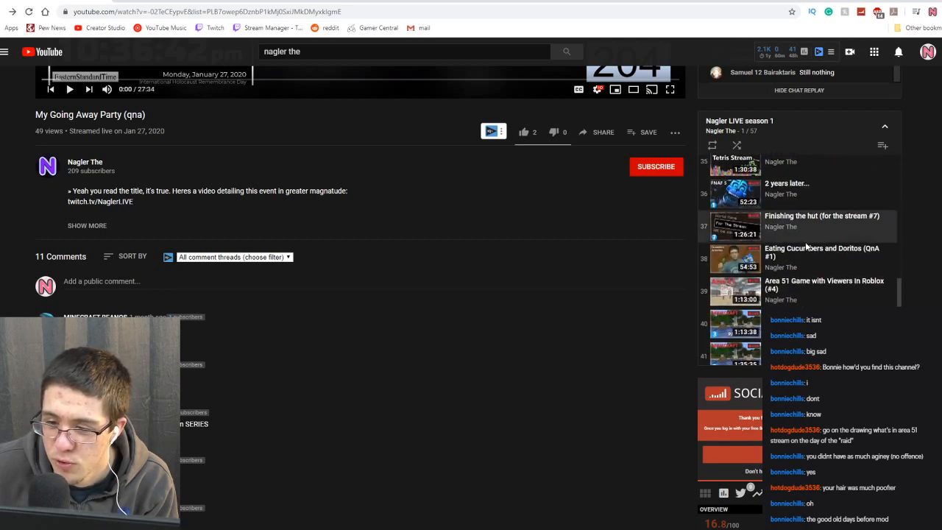
{"action": "scroll", "coordinate": [807, 247], "scroll_direction": "up", "scroll_amount": 2}
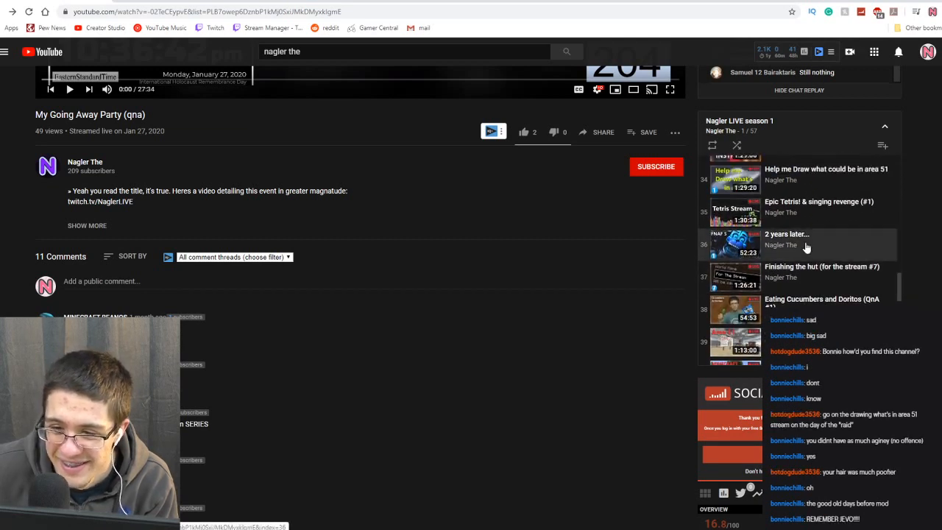
{"action": "scroll", "coordinate": [805, 243], "scroll_direction": "down", "scroll_amount": 7}
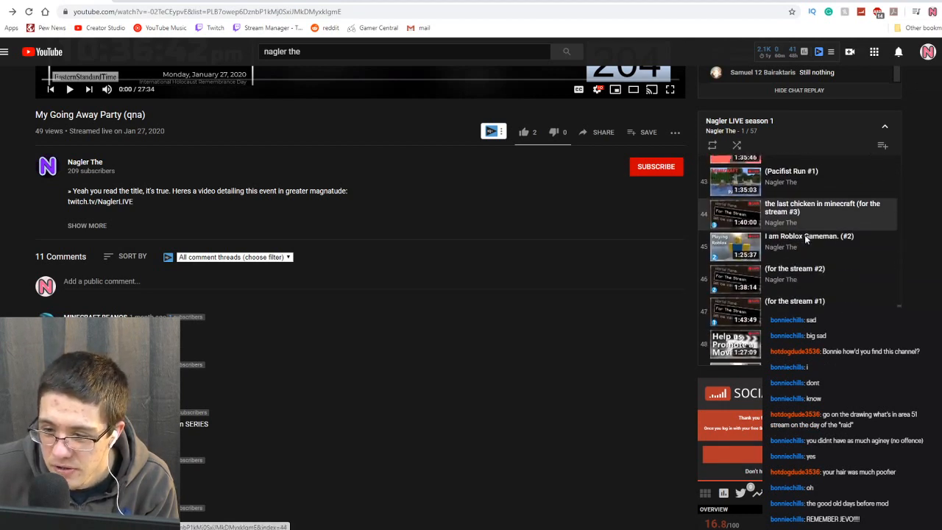
{"action": "scroll", "coordinate": [804, 237], "scroll_direction": "down", "scroll_amount": 6}
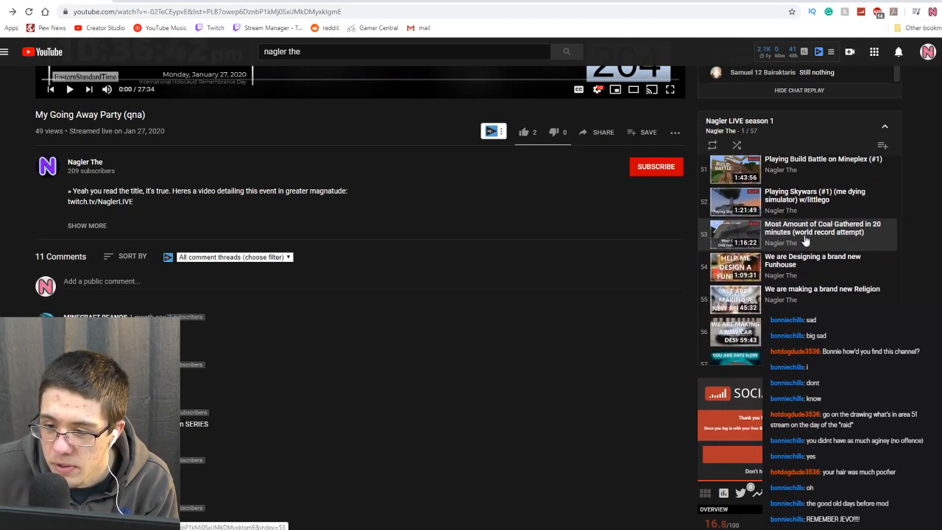
Review the stream titles in the "Nagler LIVE season 1" playlist from the end back up to its first entry.
{"action": "scroll", "coordinate": [805, 241], "scroll_direction": "up", "scroll_amount": 3}
{"action": "scroll", "coordinate": [772, 274], "scroll_direction": "up", "scroll_amount": 4}
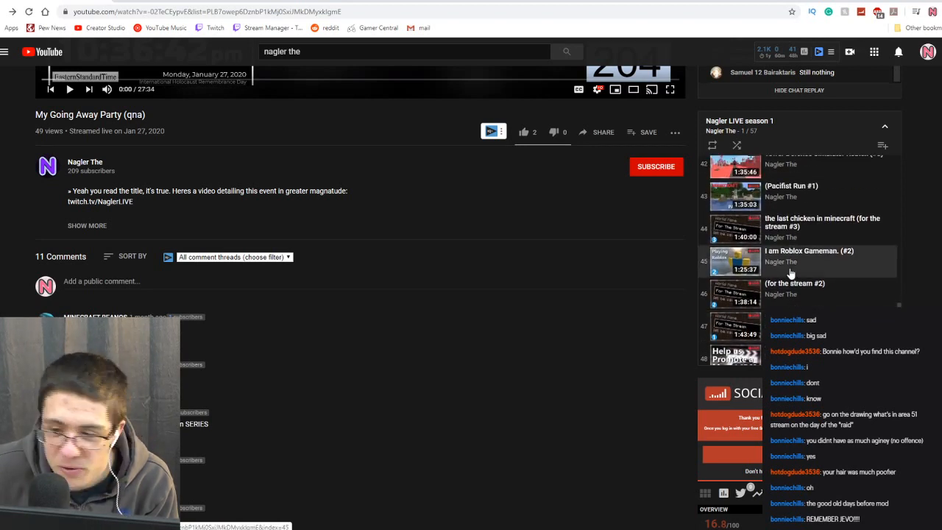
{"action": "scroll", "coordinate": [790, 274], "scroll_direction": "up", "scroll_amount": 5}
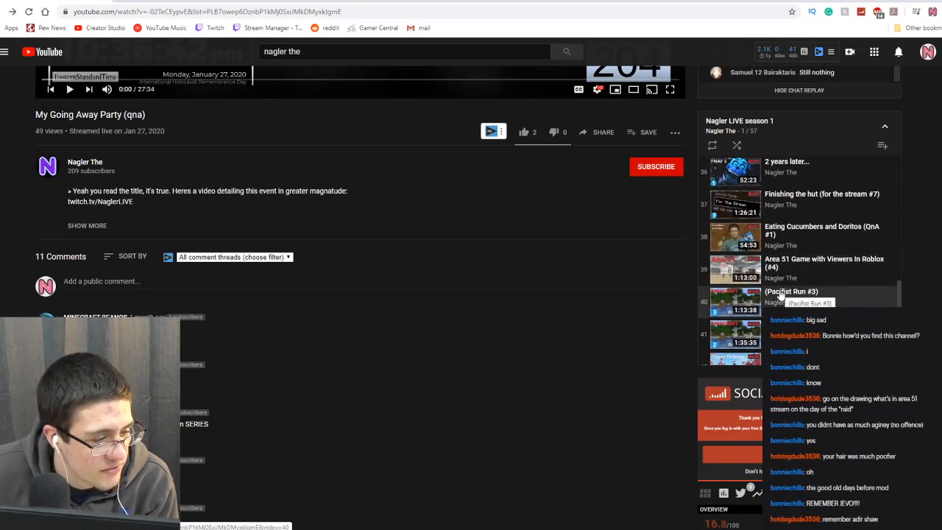
{"action": "scroll", "coordinate": [781, 294], "scroll_direction": "up", "scroll_amount": 3}
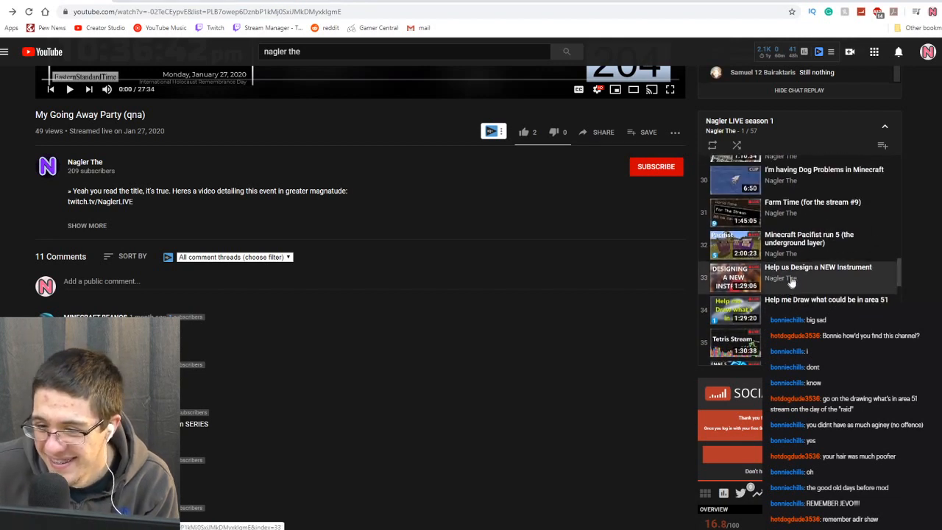
{"action": "scroll", "coordinate": [791, 280], "scroll_direction": "up", "scroll_amount": 4}
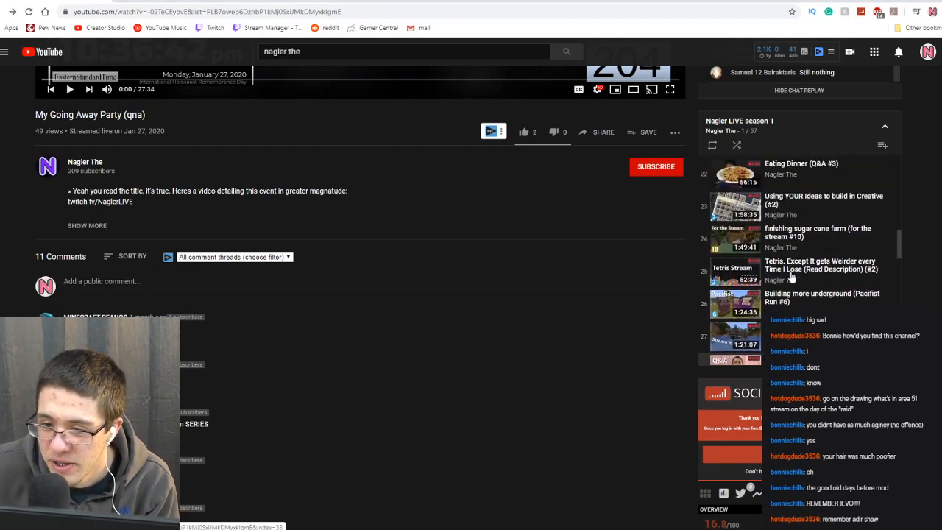
{"action": "scroll", "coordinate": [791, 277], "scroll_direction": "up", "scroll_amount": 2}
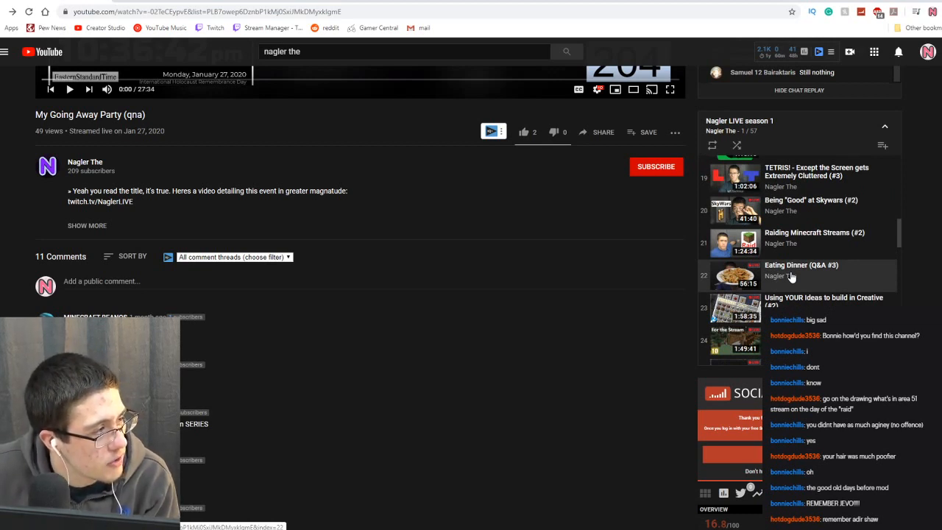
{"action": "scroll", "coordinate": [791, 276], "scroll_direction": "up", "scroll_amount": 2}
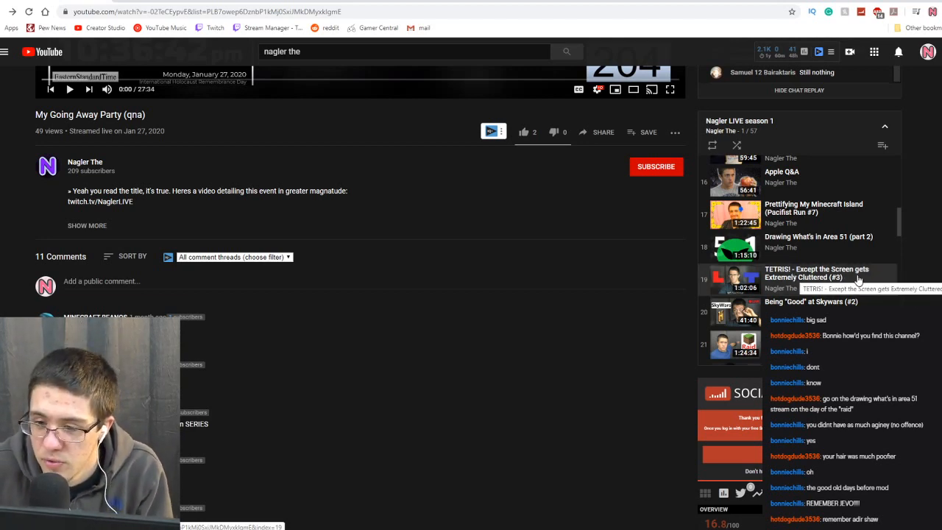
{"action": "scroll", "coordinate": [810, 301], "scroll_direction": "down", "scroll_amount": 2}
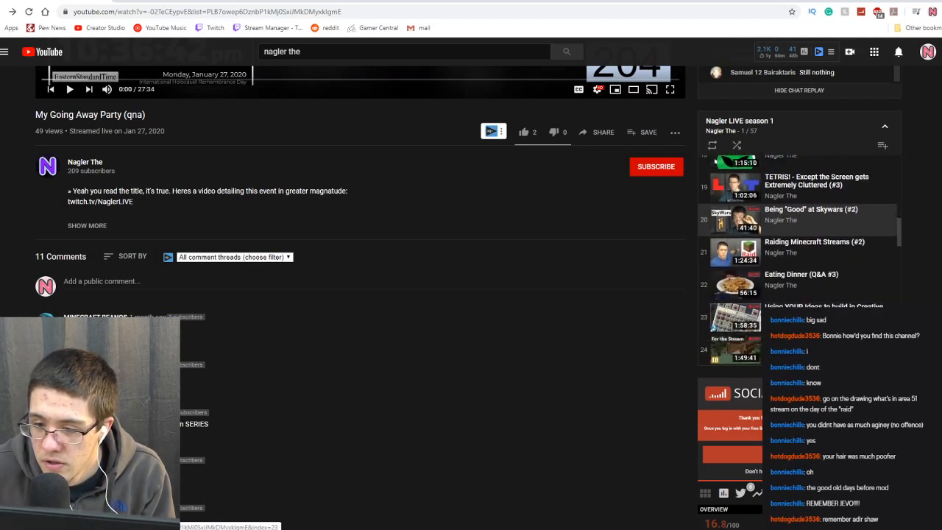
{"action": "scroll", "coordinate": [809, 302], "scroll_direction": "down", "scroll_amount": 1}
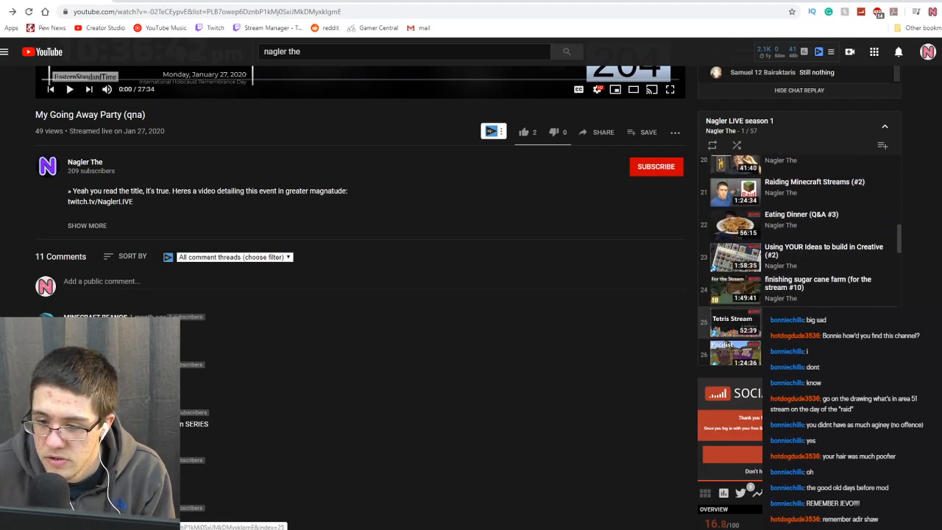
{"action": "scroll", "coordinate": [809, 302], "scroll_direction": "up", "scroll_amount": 4}
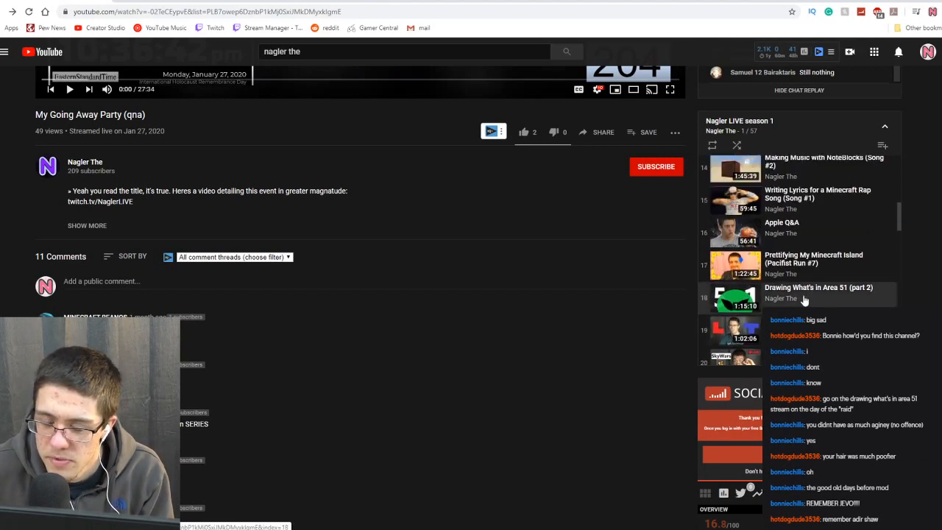
{"action": "scroll", "coordinate": [802, 299], "scroll_direction": "up", "scroll_amount": 3}
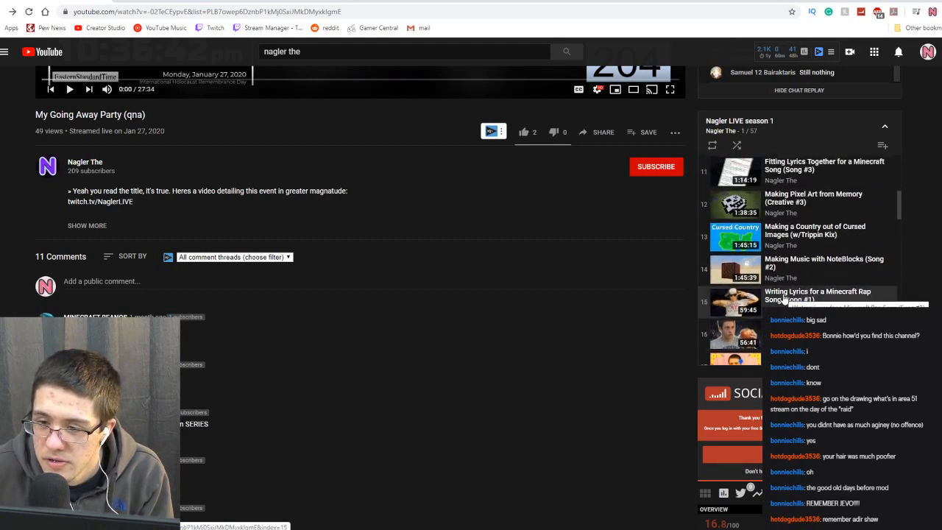
{"action": "scroll", "coordinate": [784, 298], "scroll_direction": "up", "scroll_amount": 2}
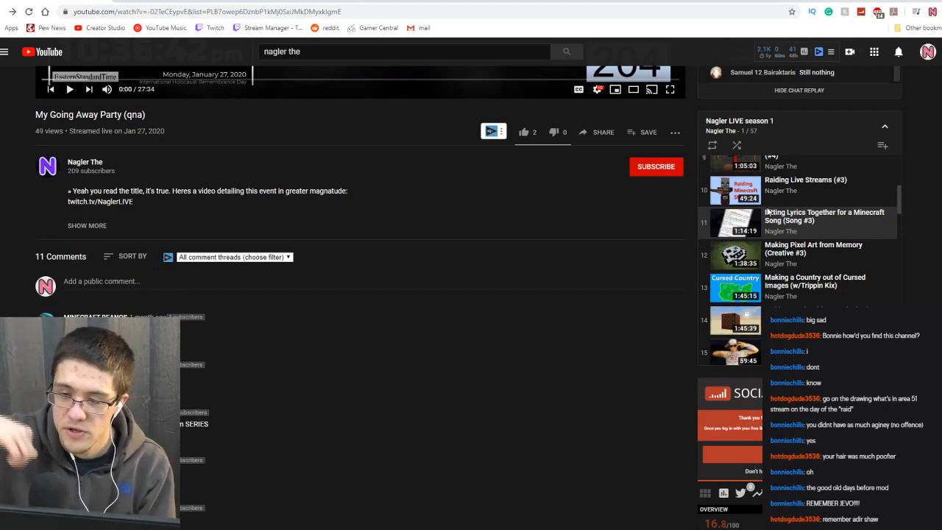
{"action": "scroll", "coordinate": [767, 211], "scroll_direction": "up", "scroll_amount": 2}
{"action": "scroll", "coordinate": [768, 211], "scroll_direction": "up", "scroll_amount": 6}
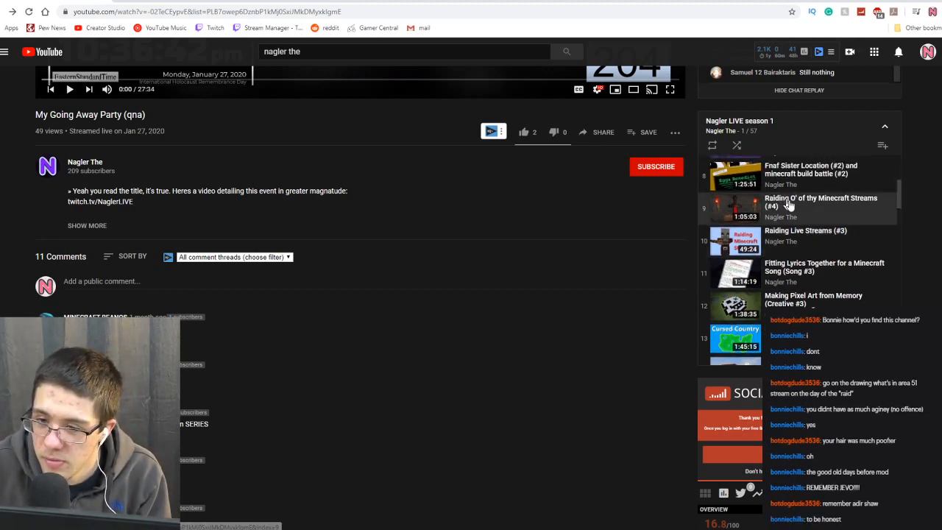
{"action": "scroll", "coordinate": [788, 255], "scroll_direction": "up", "scroll_amount": 2}
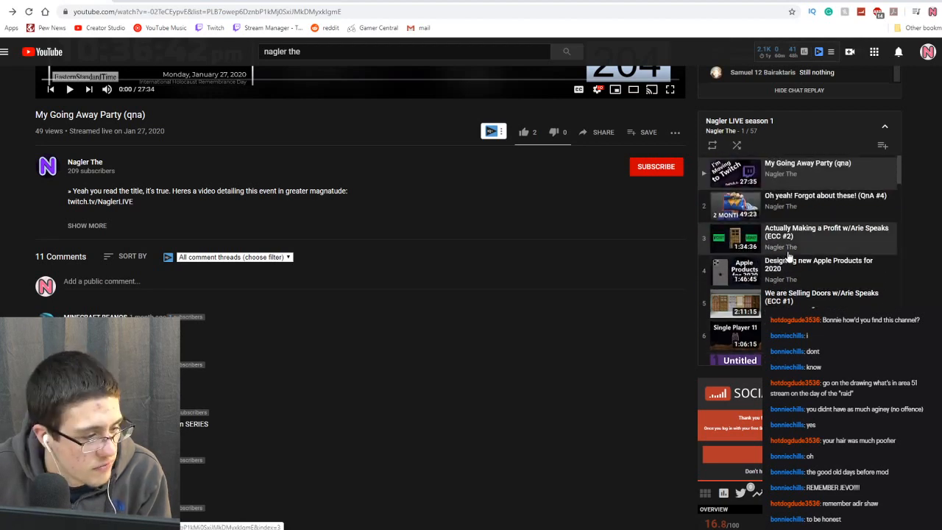
Find the stream "Help me Draw what could be in area 51" in the "Nagler LIVE season 1" playlist, open it and pause it.
{"action": "scroll", "coordinate": [791, 258], "scroll_direction": "down", "scroll_amount": 5}
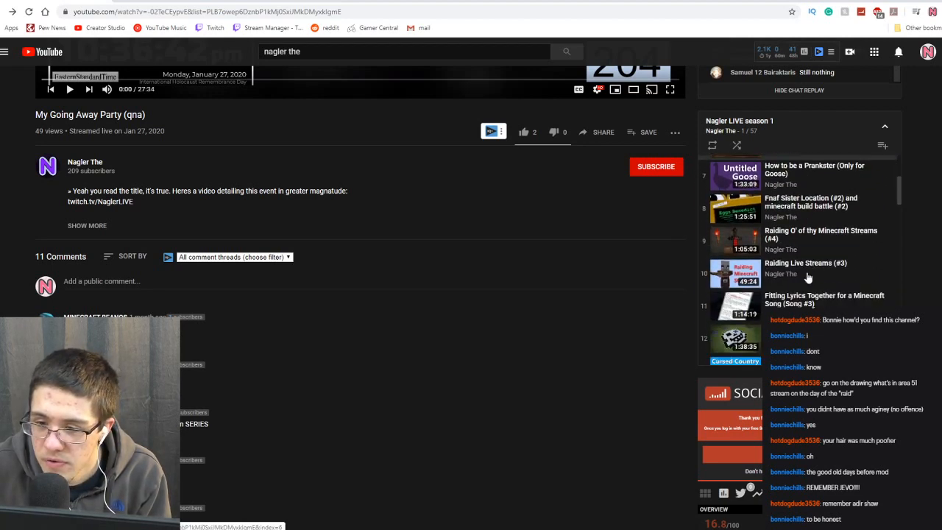
{"action": "scroll", "coordinate": [807, 277], "scroll_direction": "down", "scroll_amount": 2}
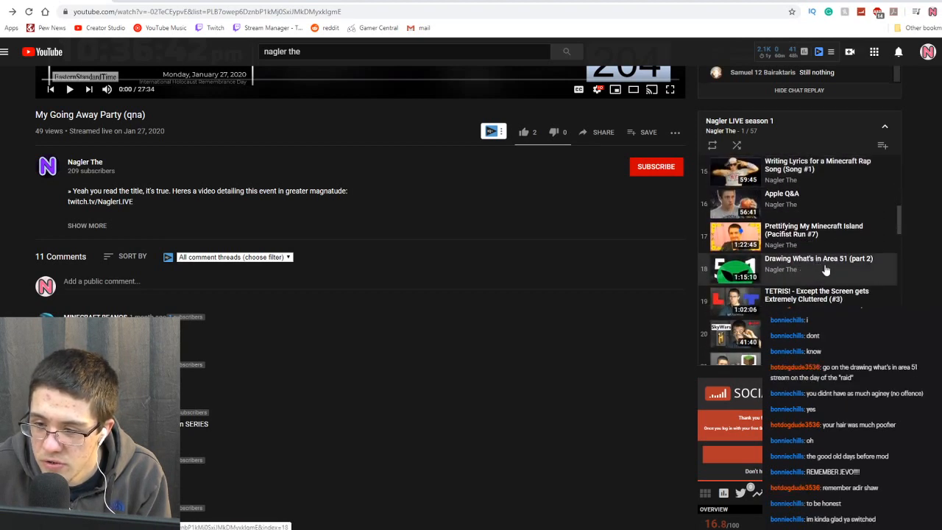
{"action": "scroll", "coordinate": [822, 270], "scroll_direction": "down", "scroll_amount": 2}
{"action": "scroll", "coordinate": [795, 218], "scroll_direction": "down", "scroll_amount": 3}
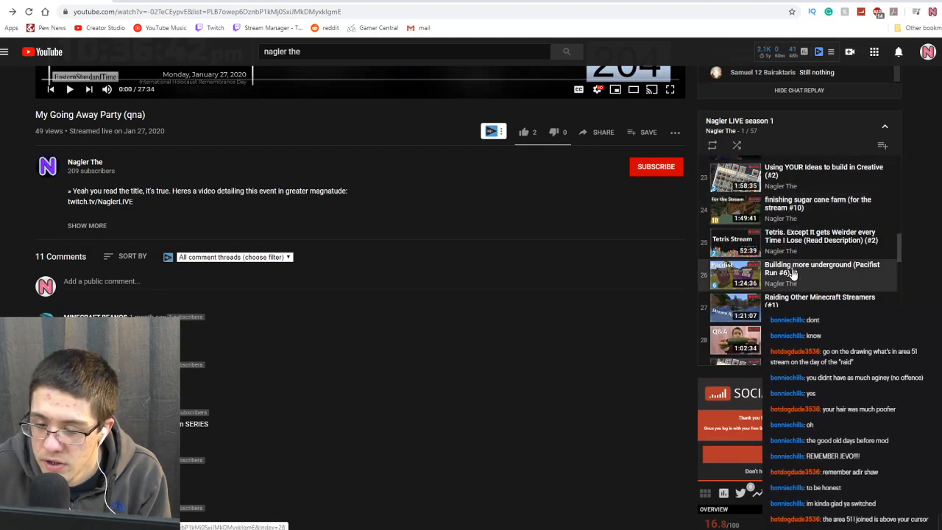
{"action": "scroll", "coordinate": [796, 280], "scroll_direction": "down", "scroll_amount": 3}
{"action": "scroll", "coordinate": [795, 286], "scroll_direction": "down", "scroll_amount": 2}
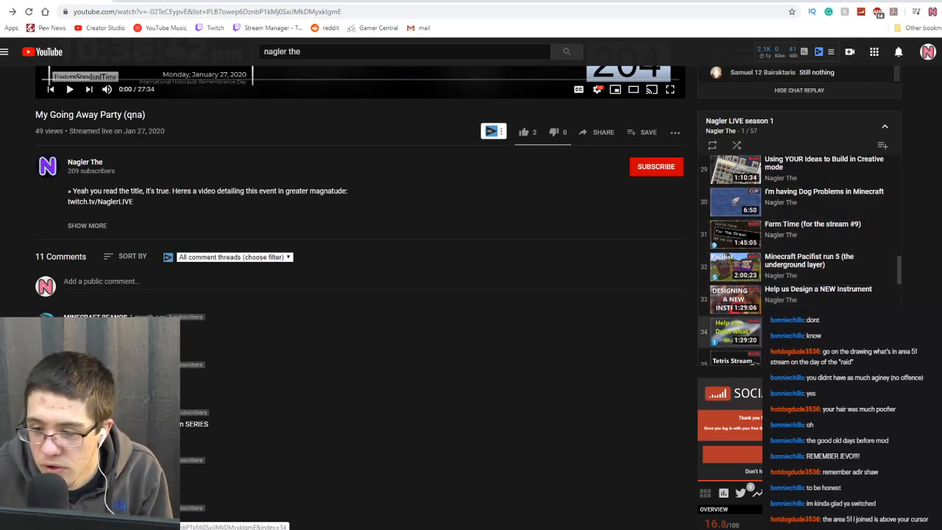
{"action": "left_click", "coordinate": [727, 338]}
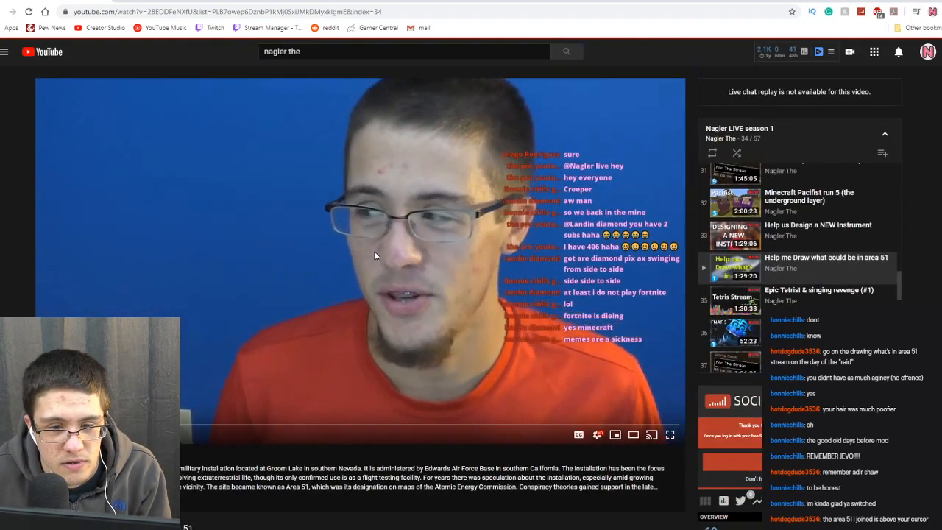
{"action": "left_click", "coordinate": [375, 254]}
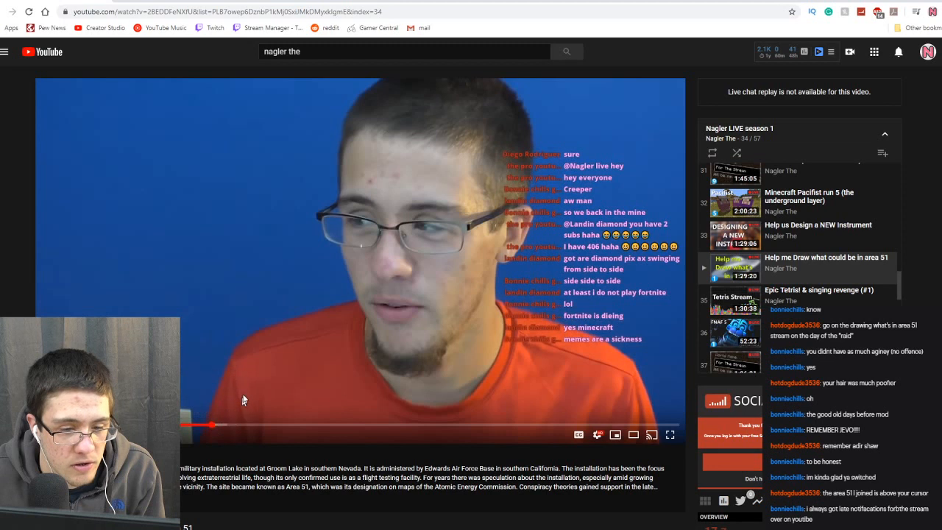
Skip the area 51 stream ahead to about 24:21 and then about 50:00, pausing at the "Shrek 5 blu-ray" drawing.
{"action": "left_click", "coordinate": [212, 425]}
{"action": "left_click", "coordinate": [285, 322]}
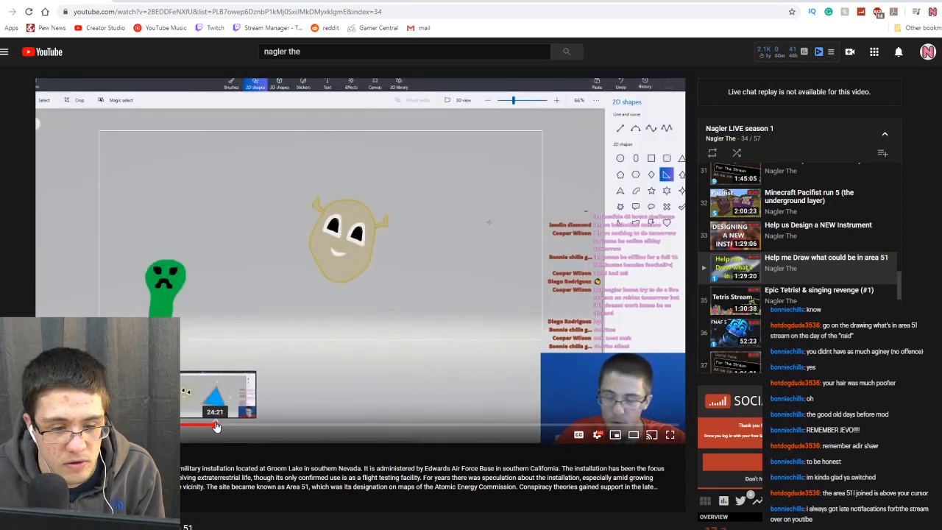
{"action": "left_click", "coordinate": [218, 426]}
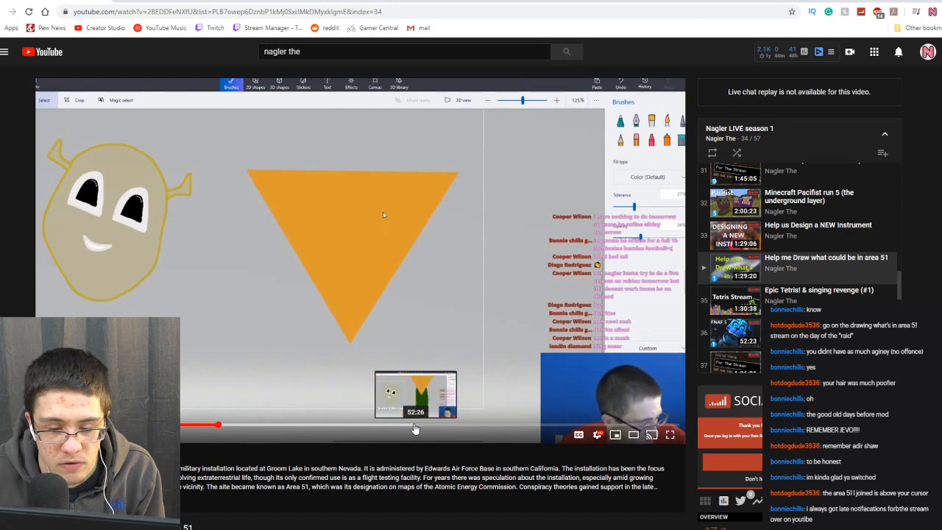
{"action": "left_click", "coordinate": [398, 426]}
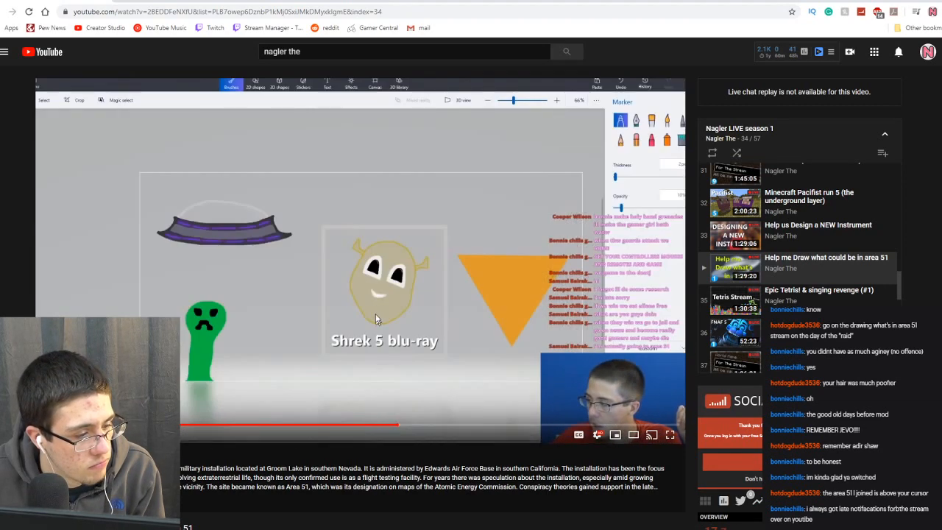
{"action": "left_click", "coordinate": [373, 309]}
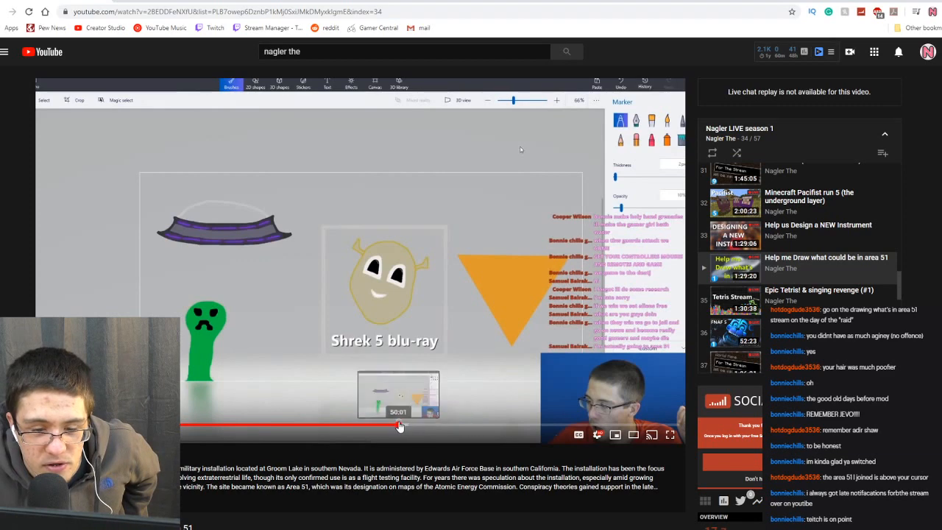
Skip slightly past 50:01 and watch the work around the orange triangle in short stretches, pausing in between.
{"action": "left_click", "coordinate": [401, 426]}
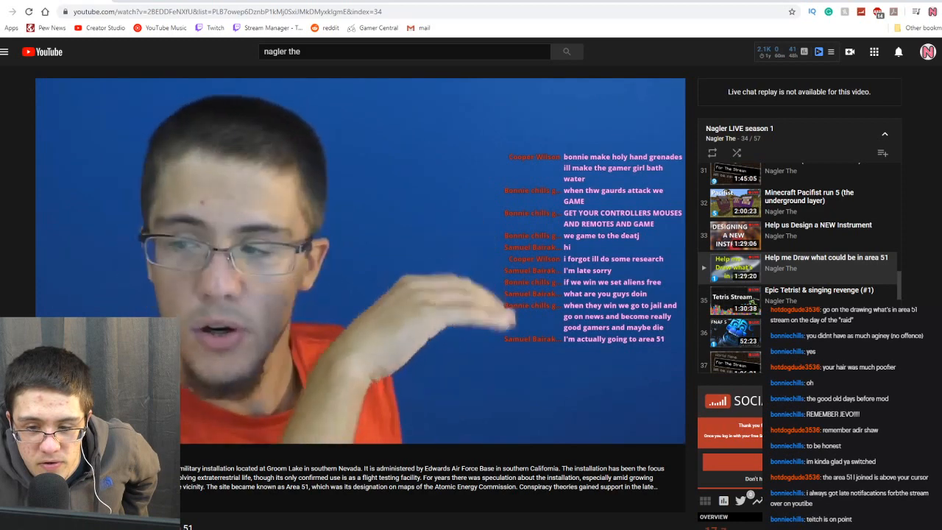
{"action": "mouse_move", "coordinate": [410, 409]}
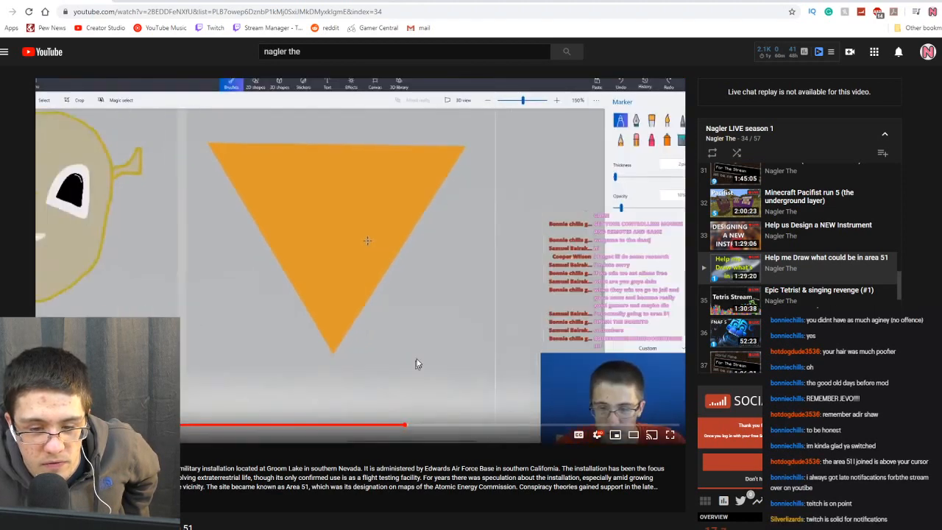
{"action": "left_click", "coordinate": [415, 362]}
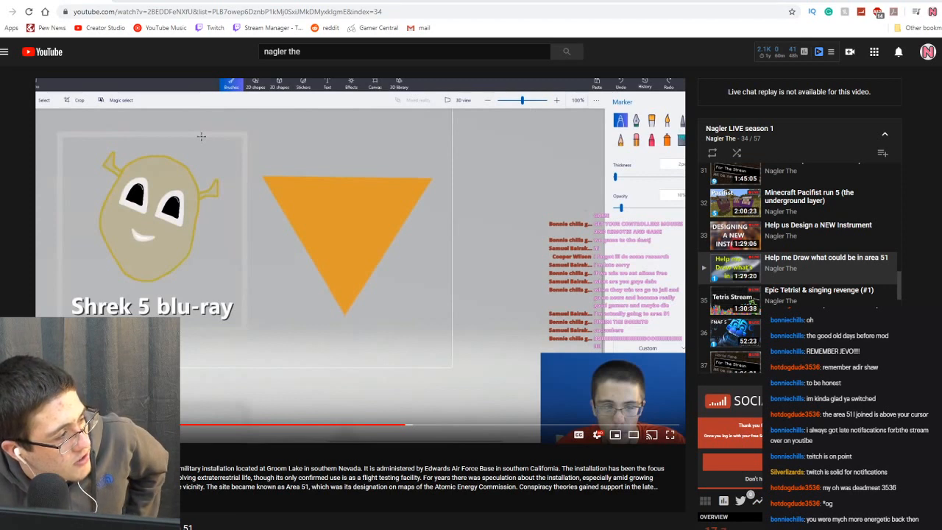
{"action": "left_click", "coordinate": [242, 336]}
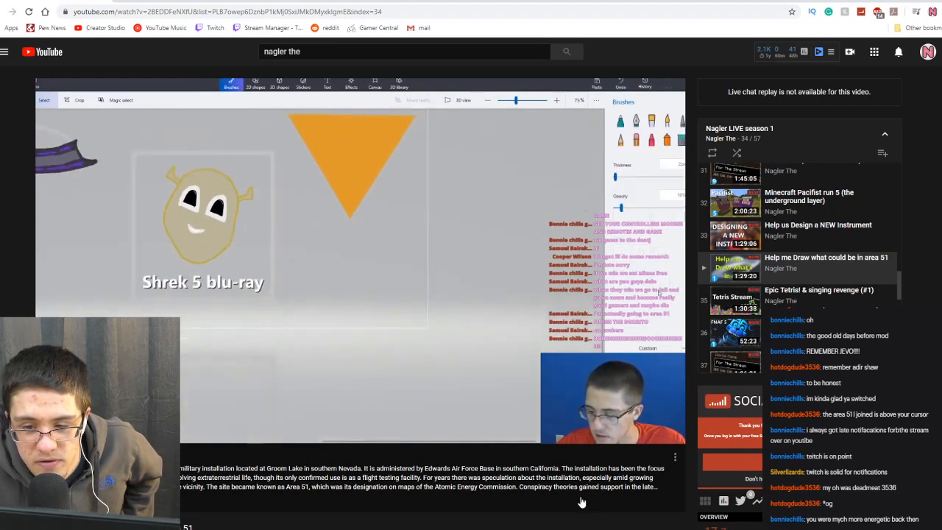
{"action": "left_click", "coordinate": [518, 359]}
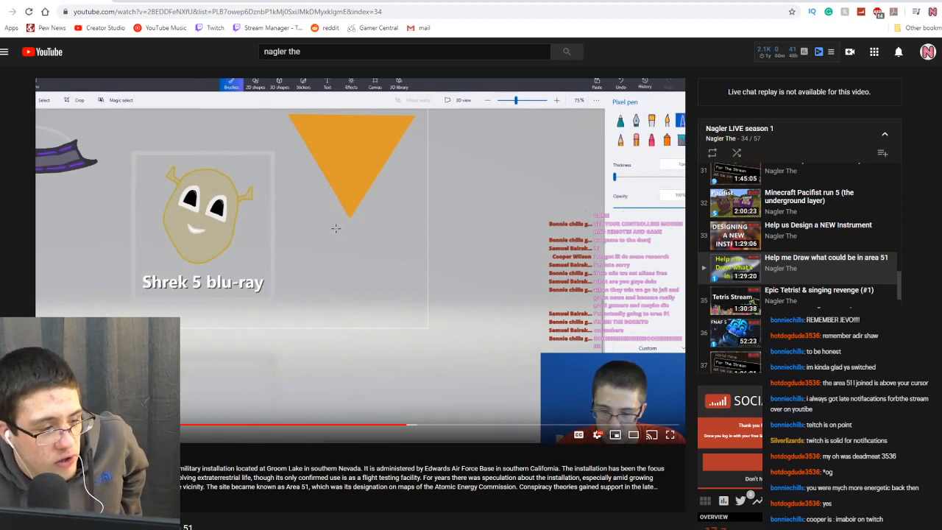
Skip the stream ahead to where the green body is drawn under the orange triangle and pause it there.
{"action": "mouse_move", "coordinate": [409, 426]}
{"action": "left_mouse_down"}
{"action": "mouse_move", "coordinate": [423, 426]}
{"action": "mouse_move", "coordinate": [414, 426]}
{"action": "left_mouse_up"}
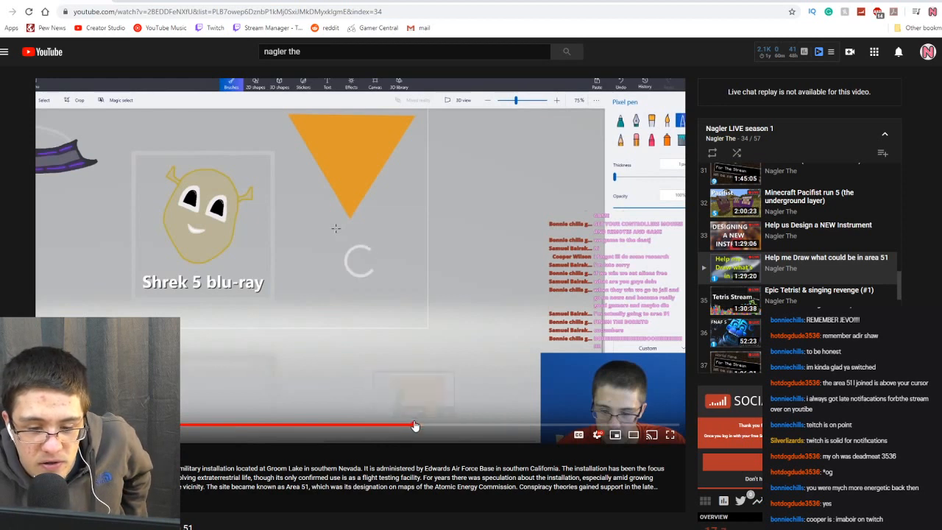
{"action": "left_click", "coordinate": [443, 347]}
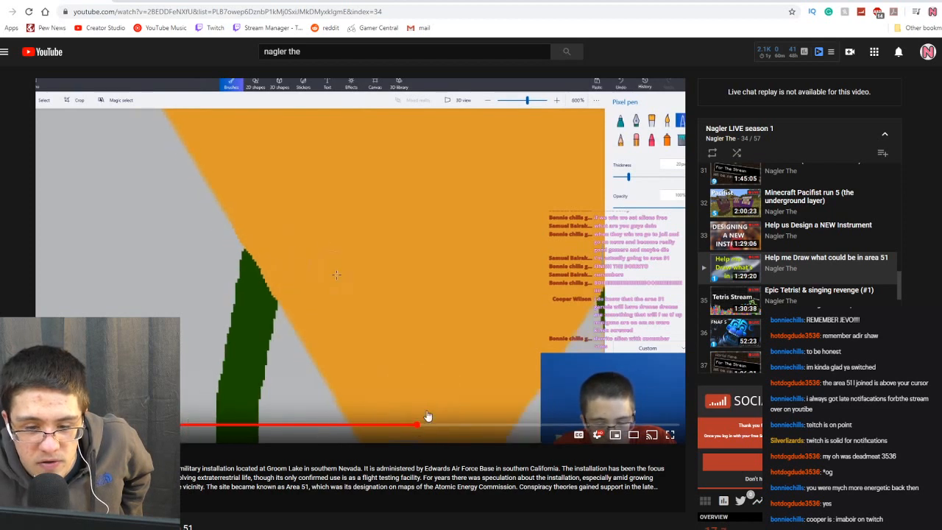
{"action": "left_click", "coordinate": [450, 384]}
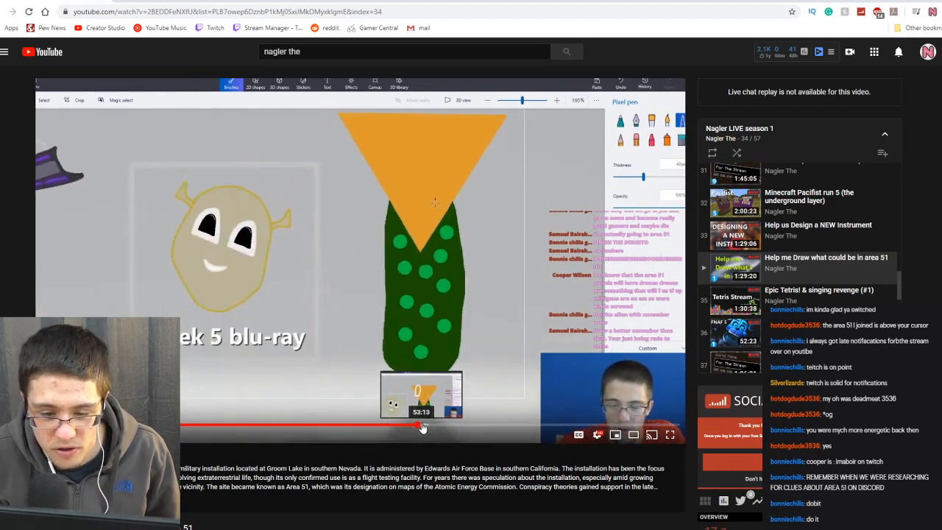
Skip the stream to about 53:13, pause on the white eye outlines, and view that frame briefly in full screen.
{"action": "left_click", "coordinate": [421, 428]}
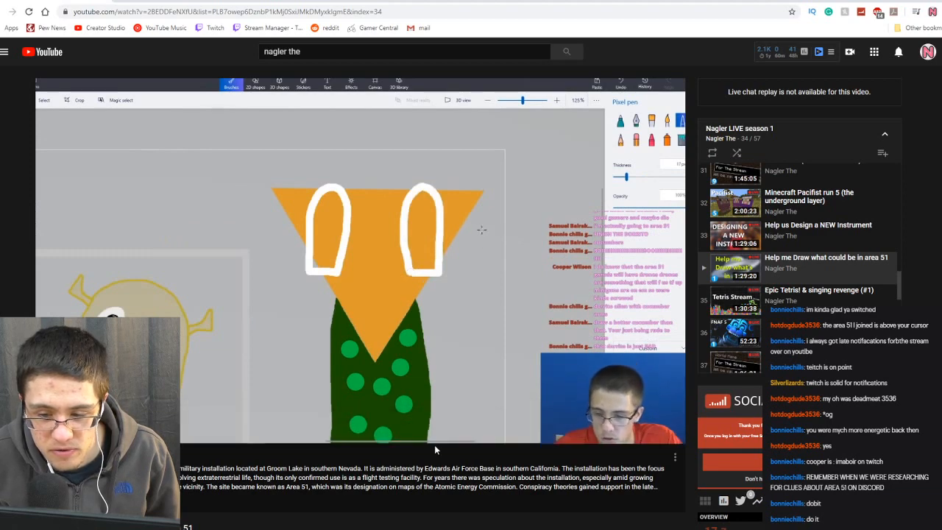
{"action": "key", "text": "space"}
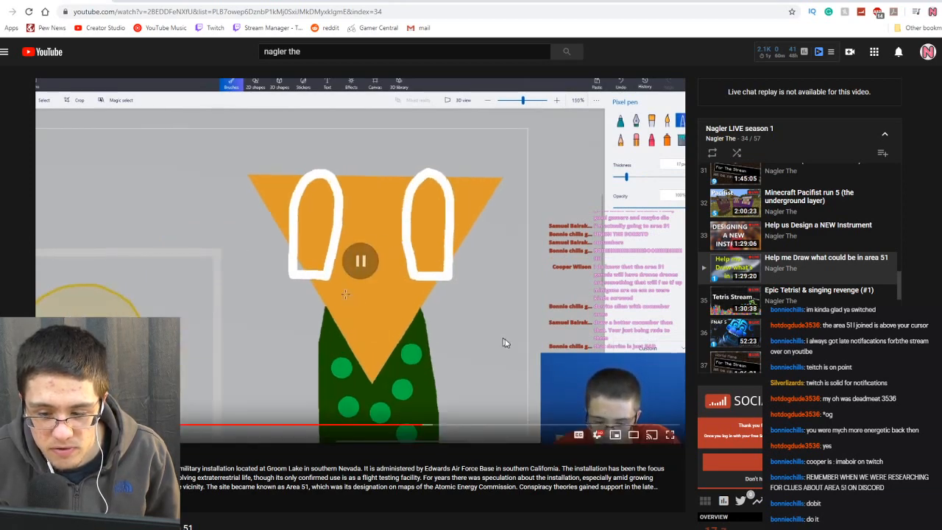
{"action": "left_click", "coordinate": [670, 434]}
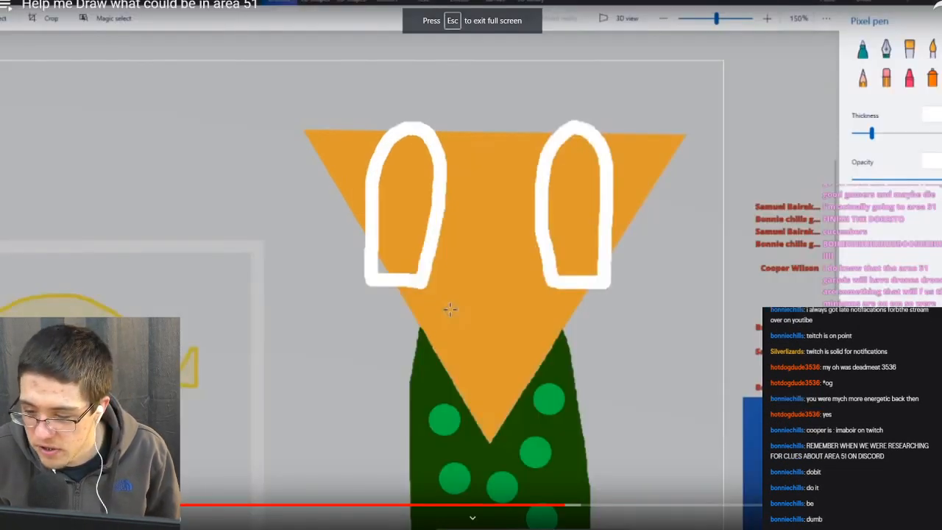
{"action": "key", "text": "Escape"}
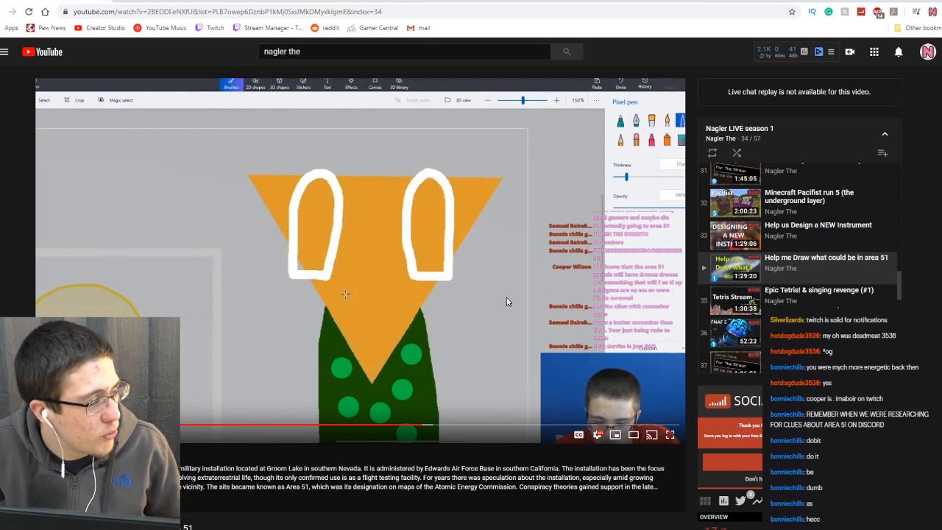
{"action": "left_click", "coordinate": [565, 254]}
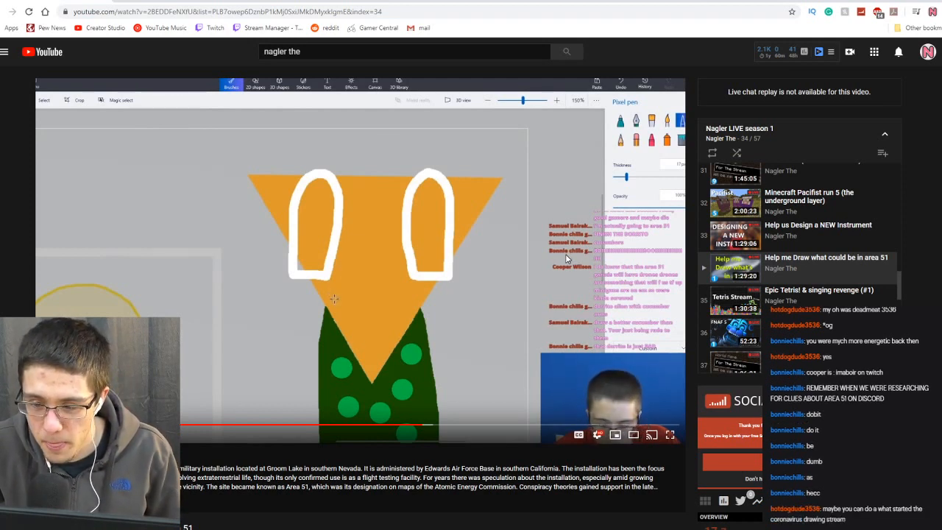
Skip the stream ahead to the drawing of the black pupils and on past about 55:51, pausing between jumps.
{"action": "left_click", "coordinate": [433, 428]}
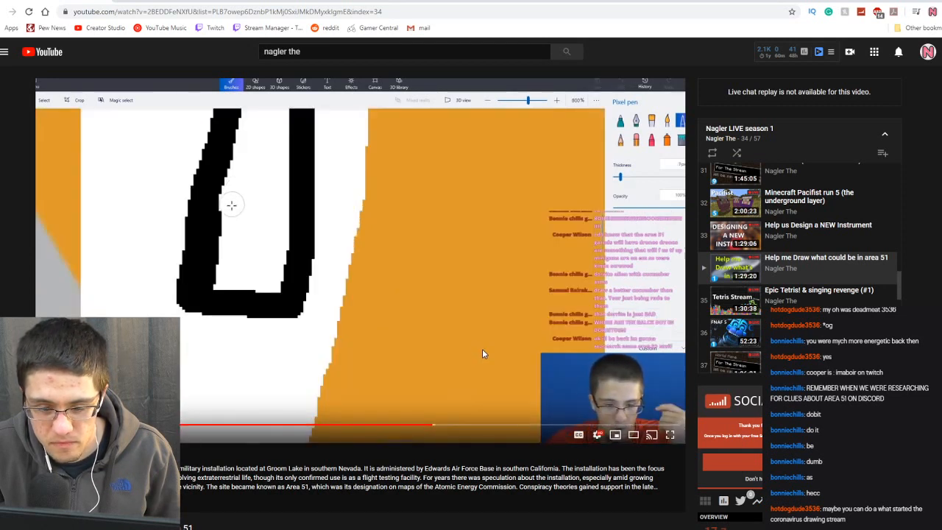
{"action": "left_click", "coordinate": [593, 349]}
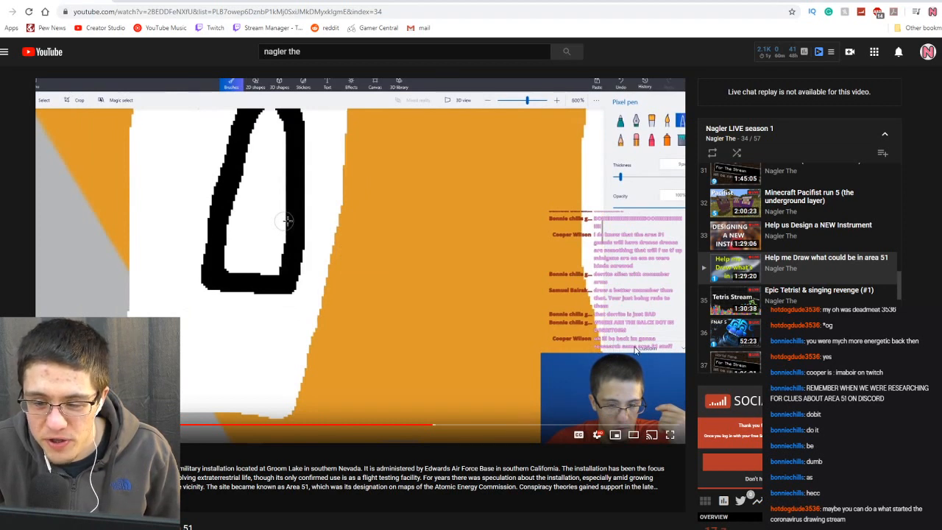
{"action": "left_click", "coordinate": [437, 407]}
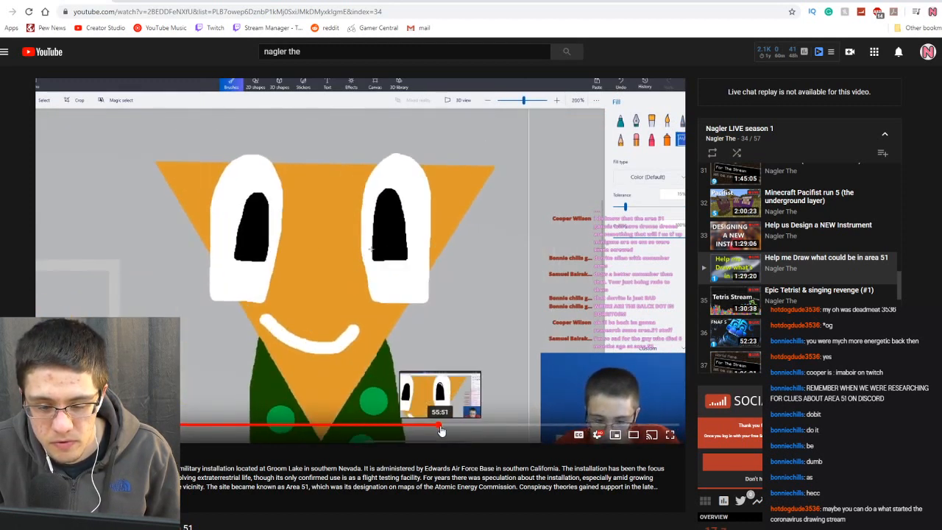
{"action": "left_click", "coordinate": [440, 430]}
{"action": "left_click", "coordinate": [474, 343]}
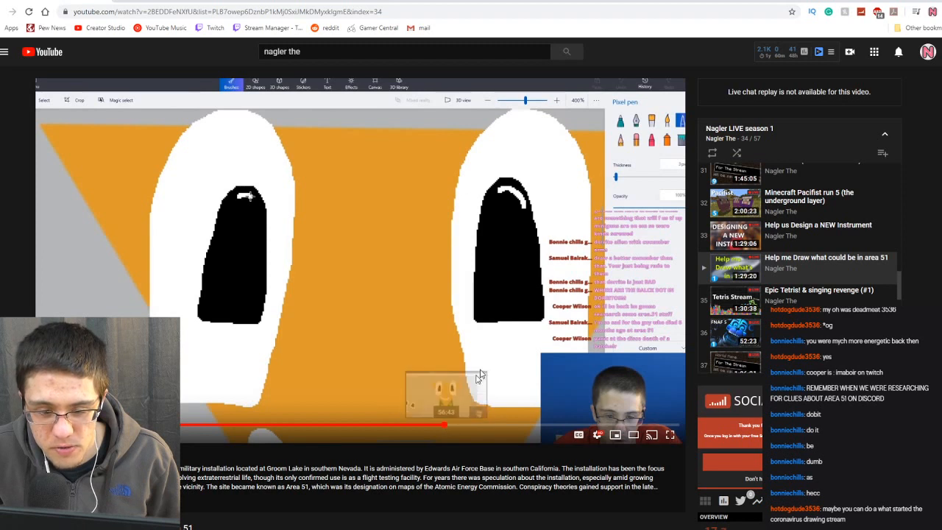
Skip on through the part where colored specks are added to the orange face, and pause at the finished spotted green body.
{"action": "left_click", "coordinate": [448, 428]}
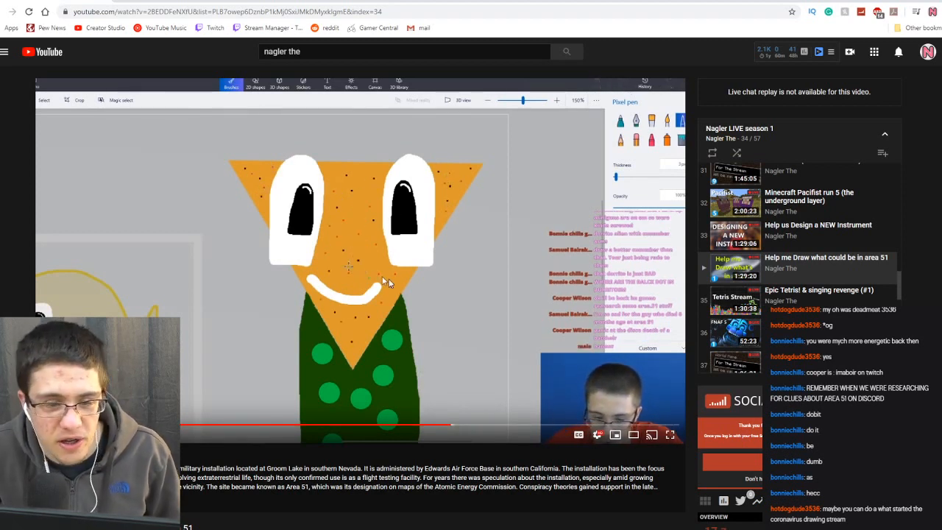
{"action": "left_click", "coordinate": [464, 426]}
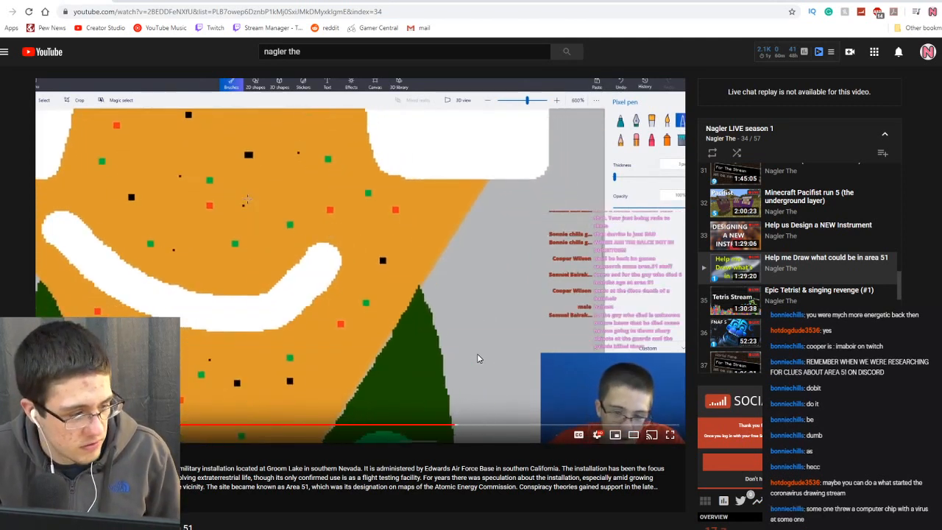
{"action": "left_click", "coordinate": [431, 308]}
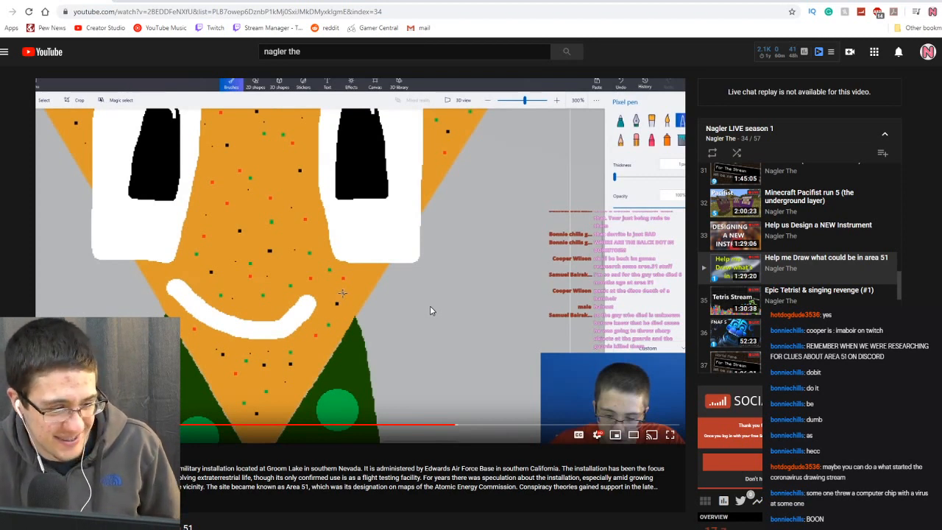
{"action": "left_click", "coordinate": [455, 316]}
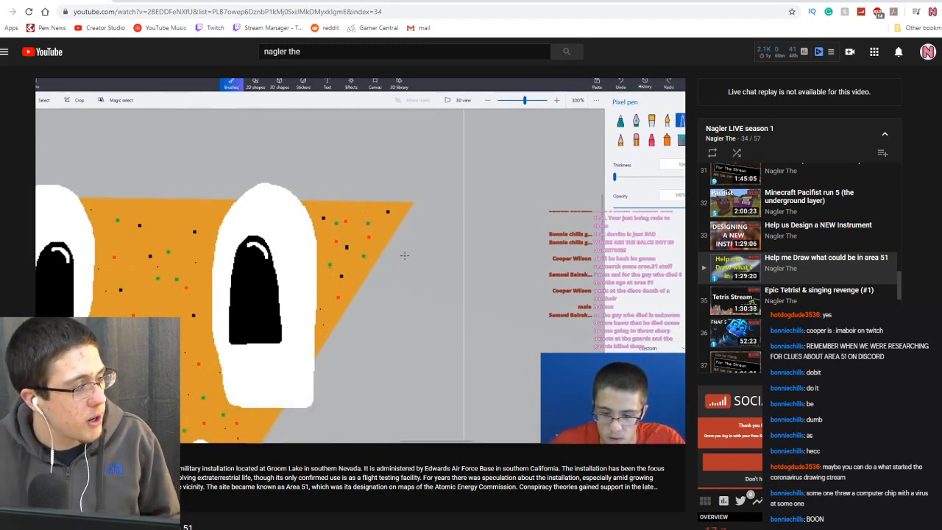
{"action": "left_click", "coordinate": [475, 258]}
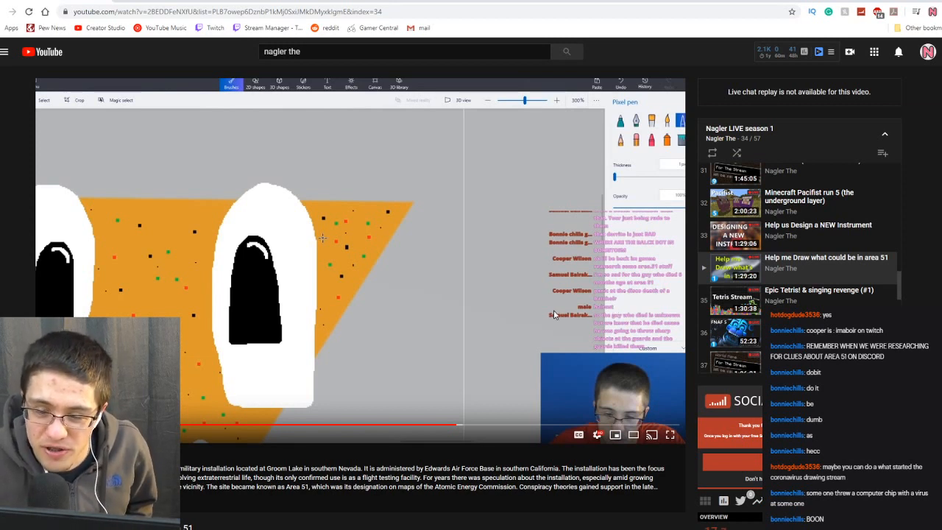
{"action": "left_click", "coordinate": [459, 426]}
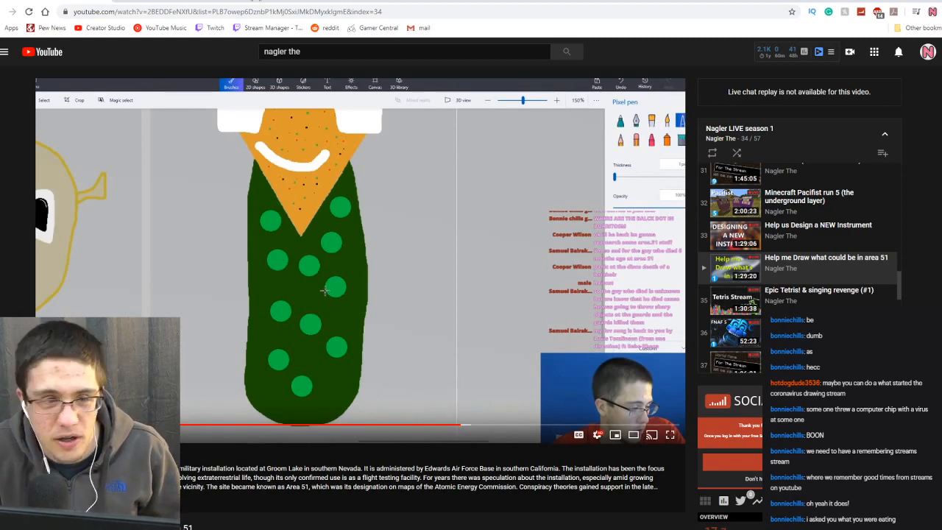
Switch to Paint 3D and bring the crescent moon drawing and its full canvas width into view.
{"action": "key", "text": "alt+Tab"}
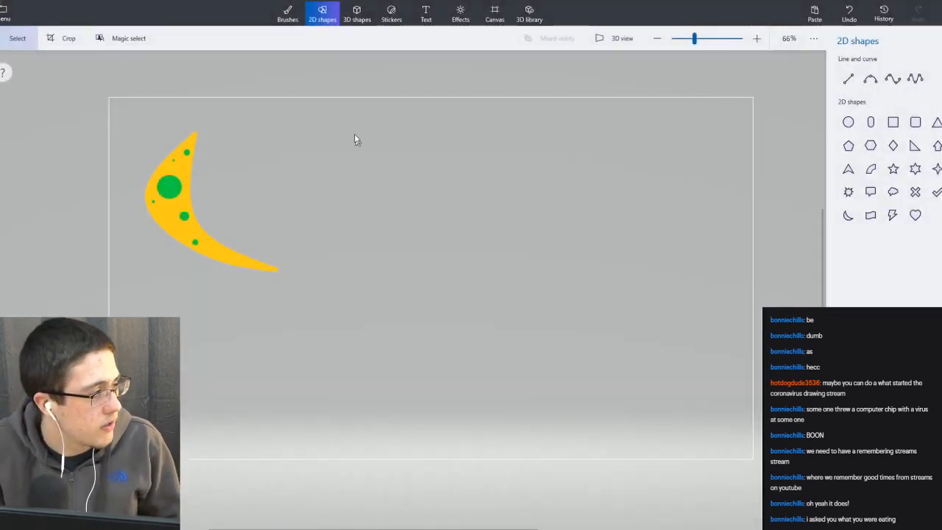
{"action": "scroll", "coordinate": [79, 200], "scroll_direction": "up", "scroll_amount": 2}
{"action": "scroll", "coordinate": [254, 213], "scroll_direction": "down", "scroll_amount": 2}
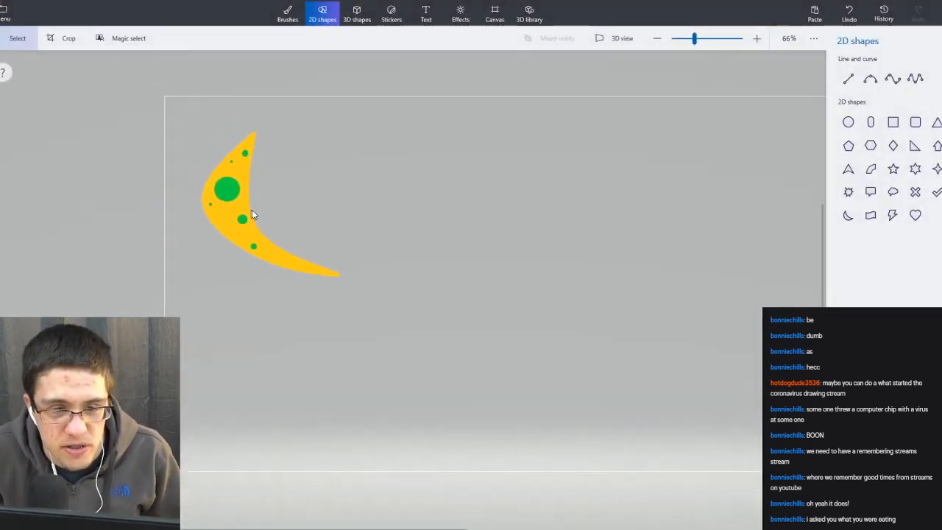
{"action": "mouse_move", "coordinate": [389, 215]}
{"action": "left_mouse_down"}
{"action": "mouse_move", "coordinate": [203, 196]}
{"action": "mouse_move", "coordinate": [288, 217]}
{"action": "left_mouse_up"}
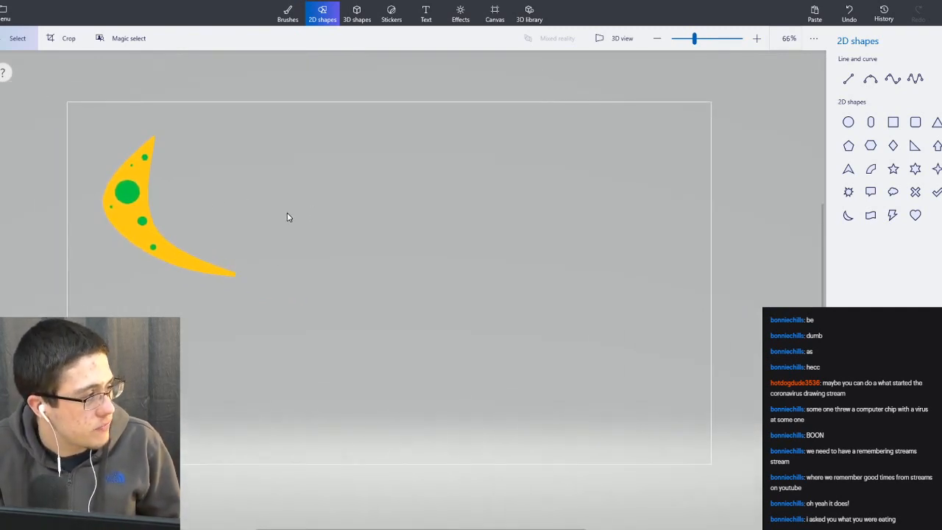